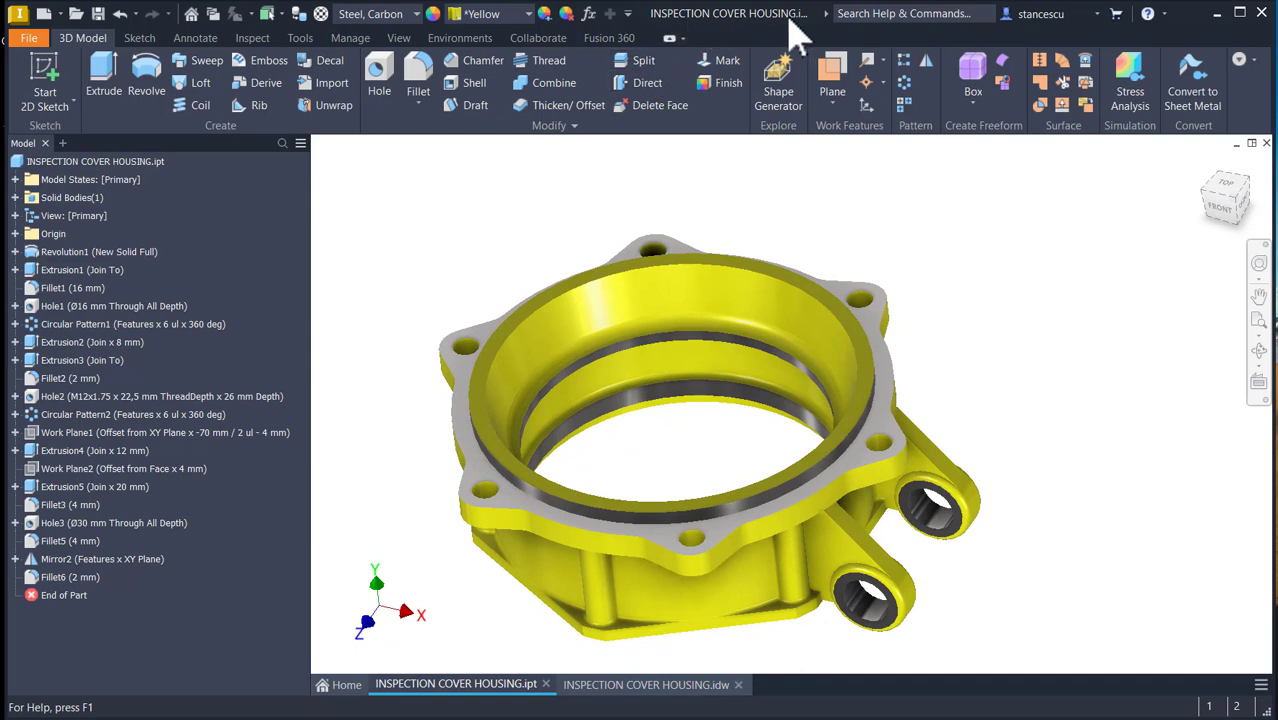
- Examine the finished inspection cover housing part, then the dimensions of section A-A in the INSPECTION COVER HOUSING.idw drawing
key(F6)
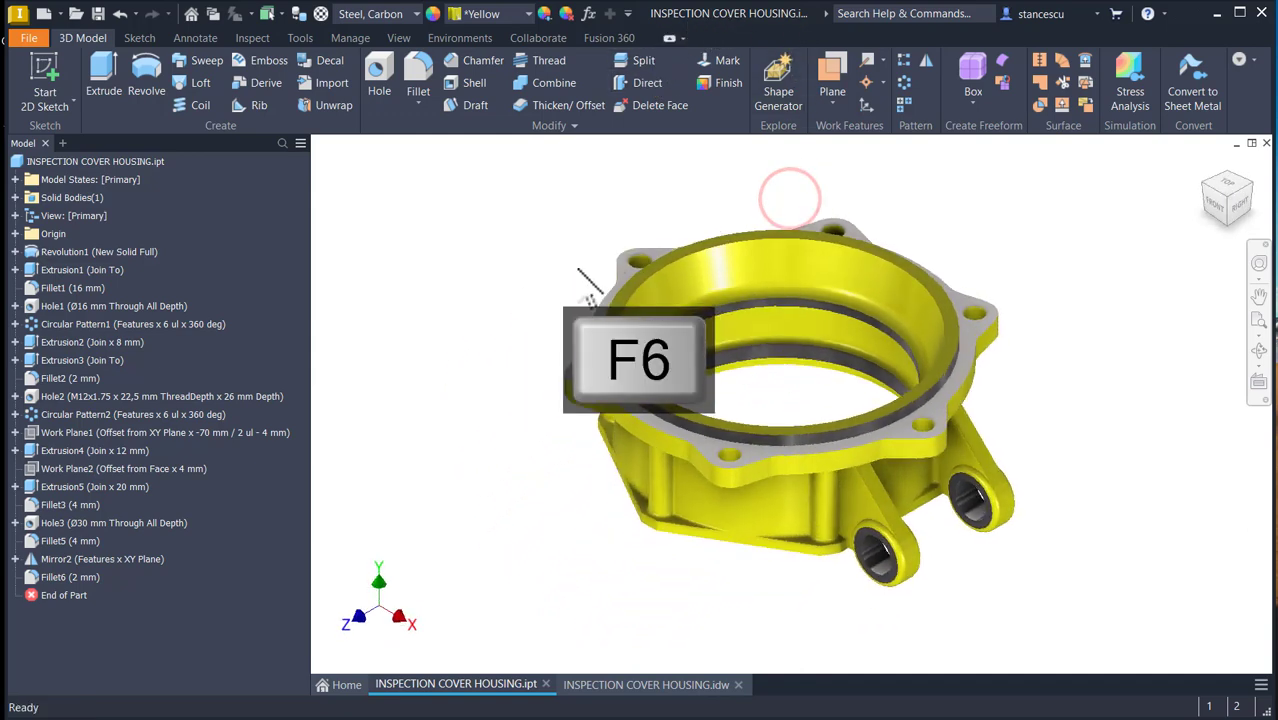
click(640, 685)
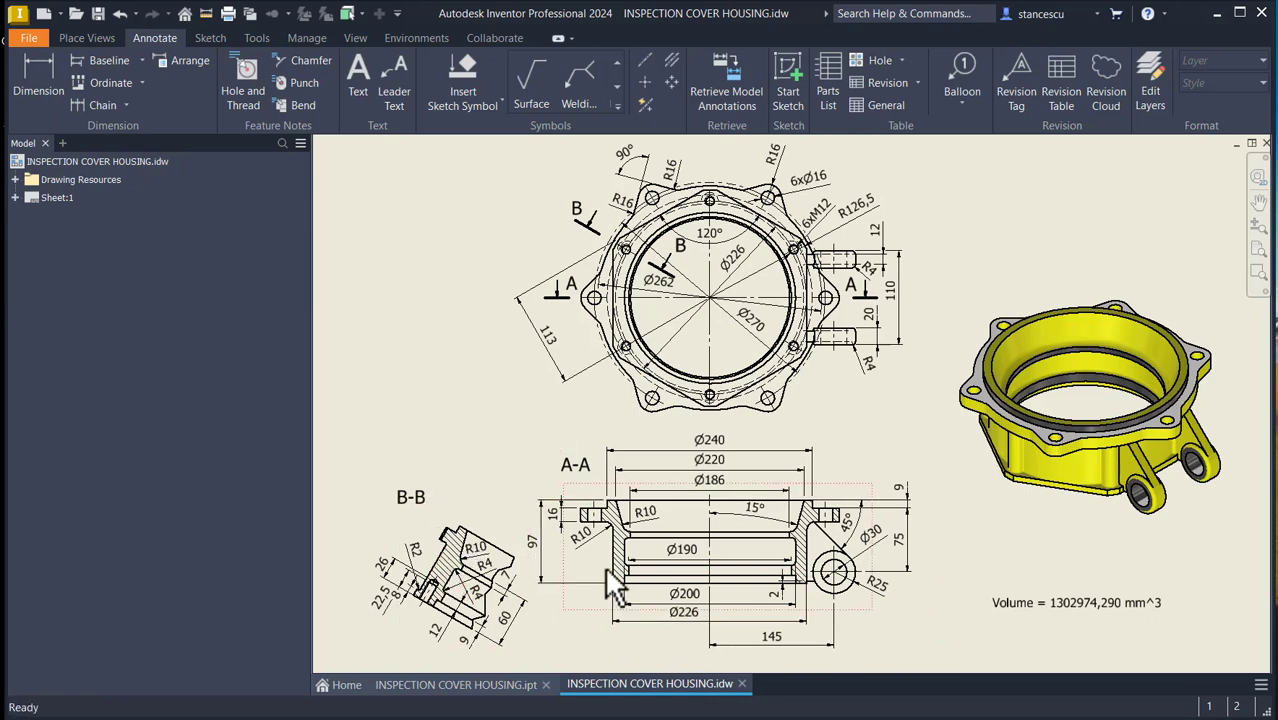
scroll(715, 586, up, 3)
mouse_move(718, 584)
middle_down()
mouse_move(729, 516)
mouse_move(791, 516)
mouse_move(813, 494)
mouse_move(831, 505)
middle_up()
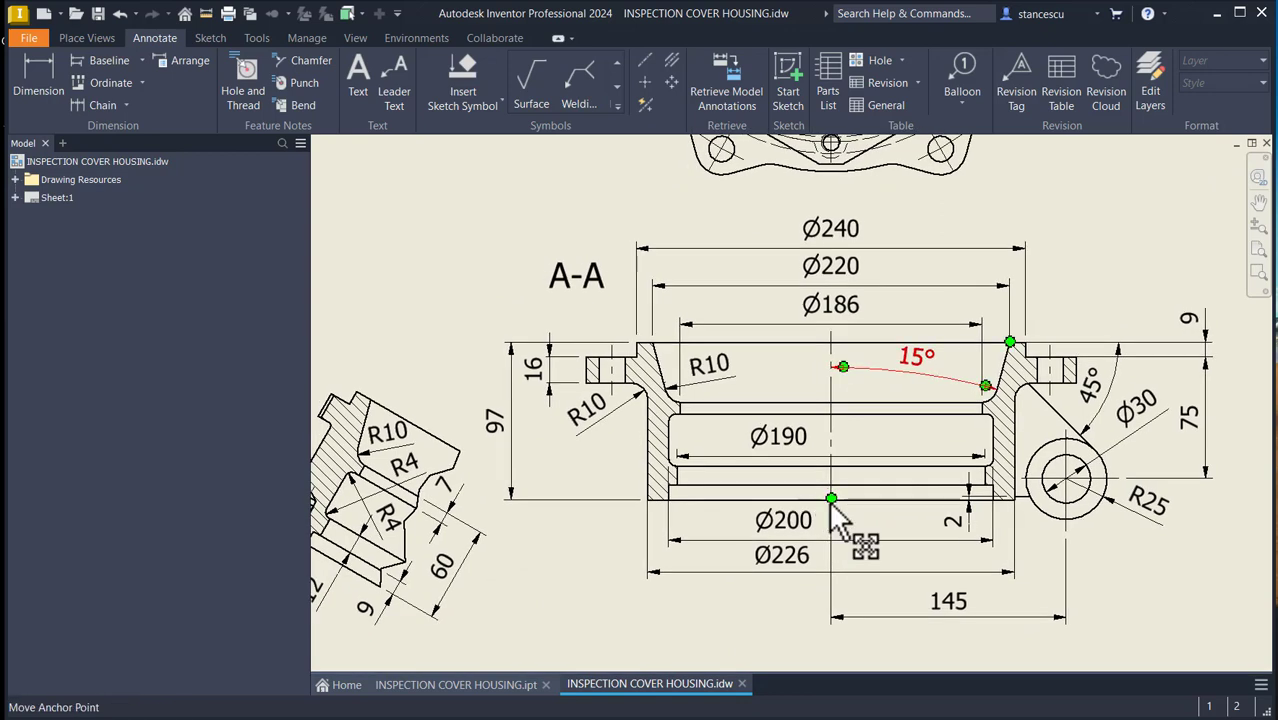
scroll(831, 505, down, 3)
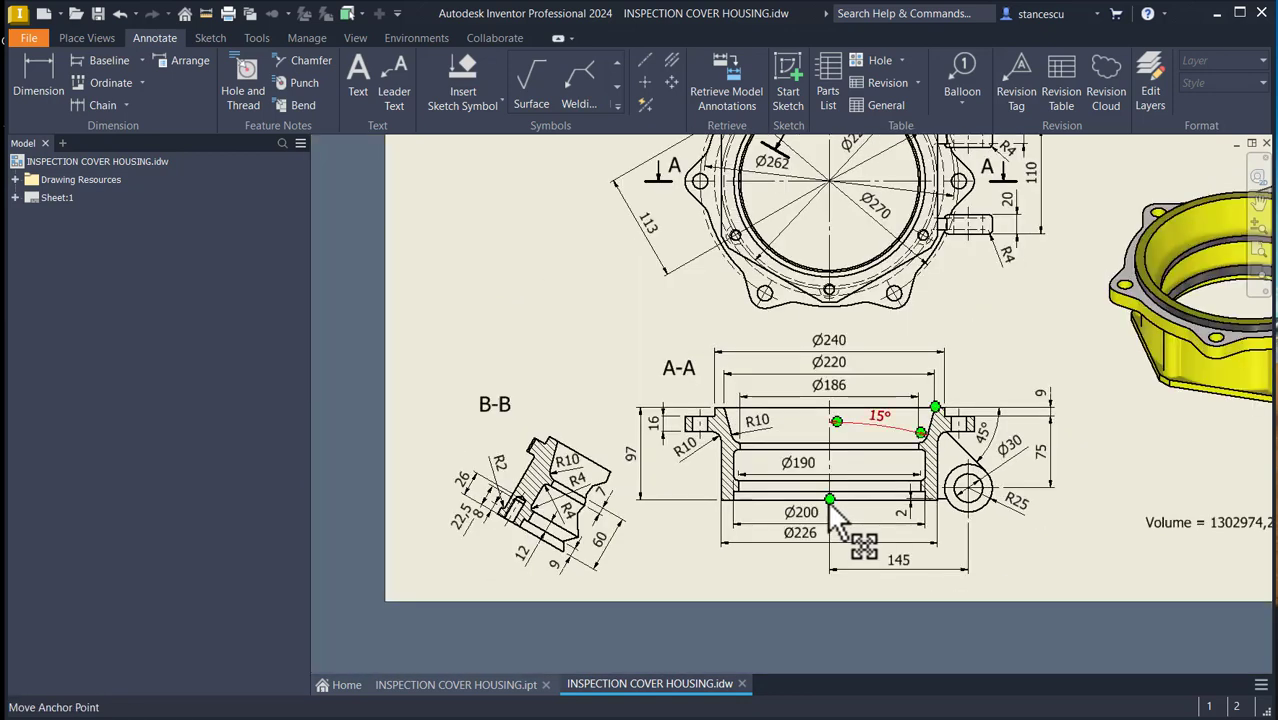
scroll(835, 515, up, 3)
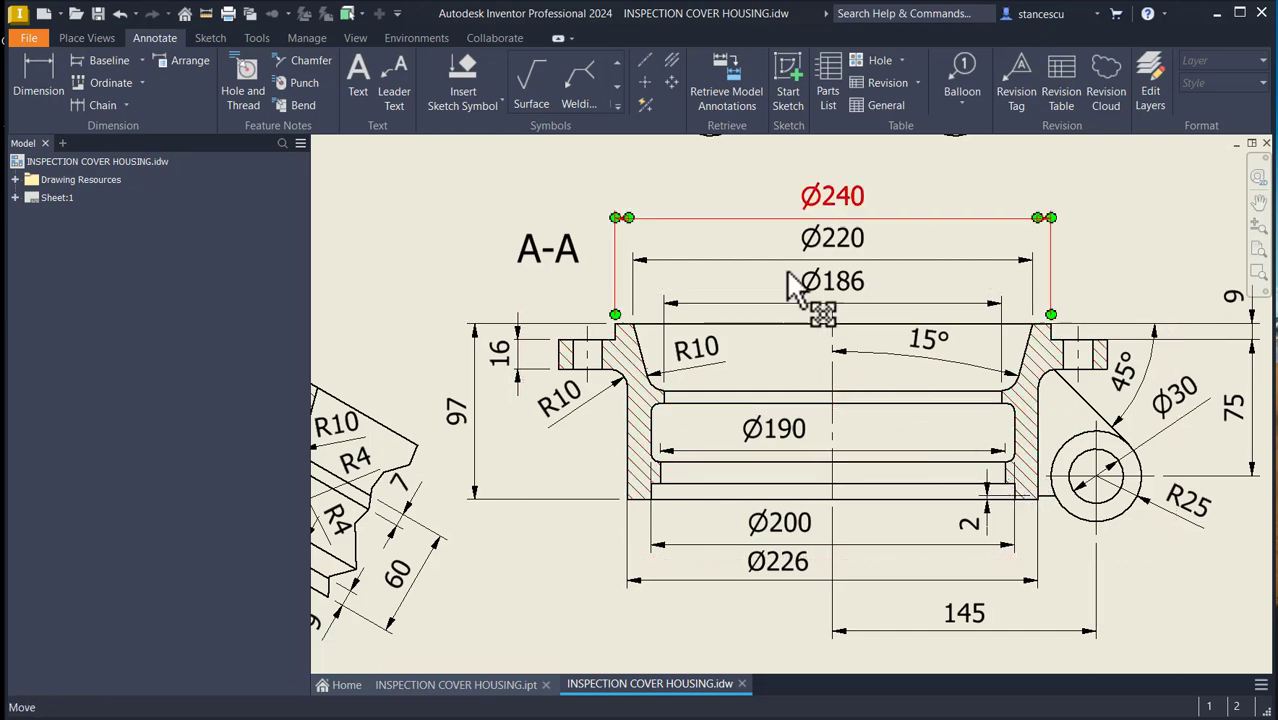
middle_drag(856, 471, 744, 433)
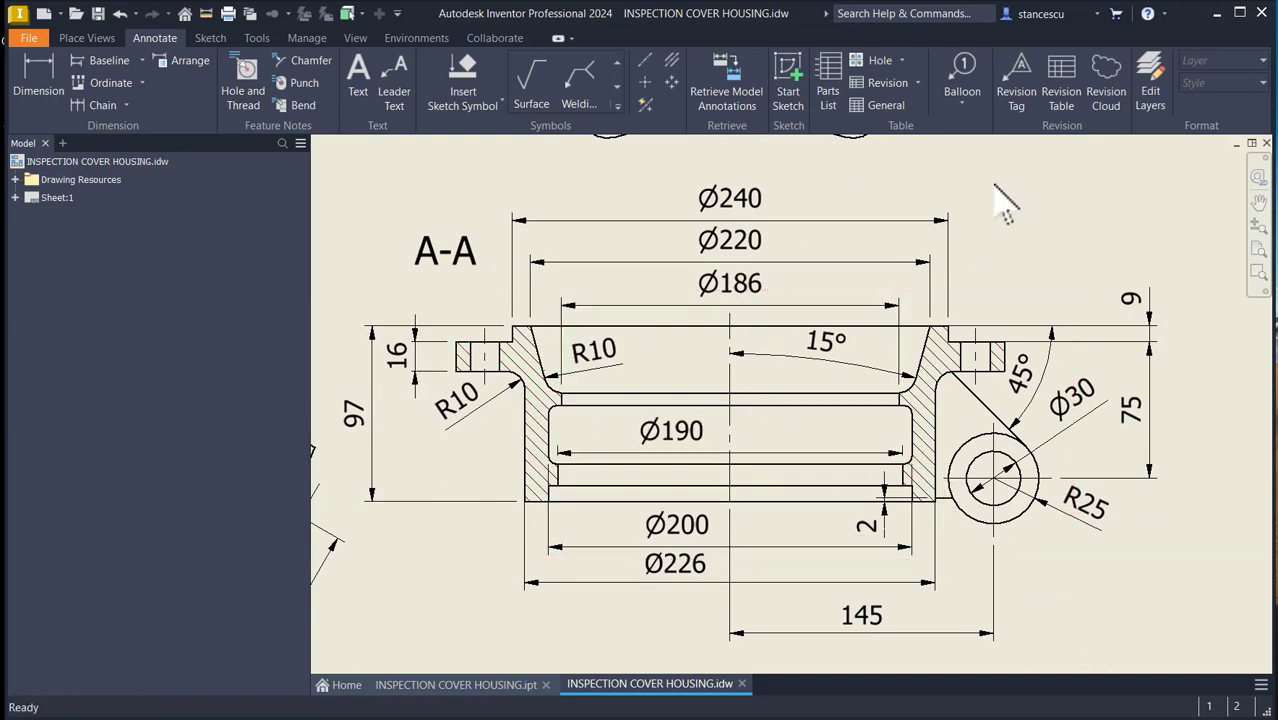
- Create a new metric part from the Standard (mm).ipt template and start a 2D sketch on the XY plane
click(426, 162)
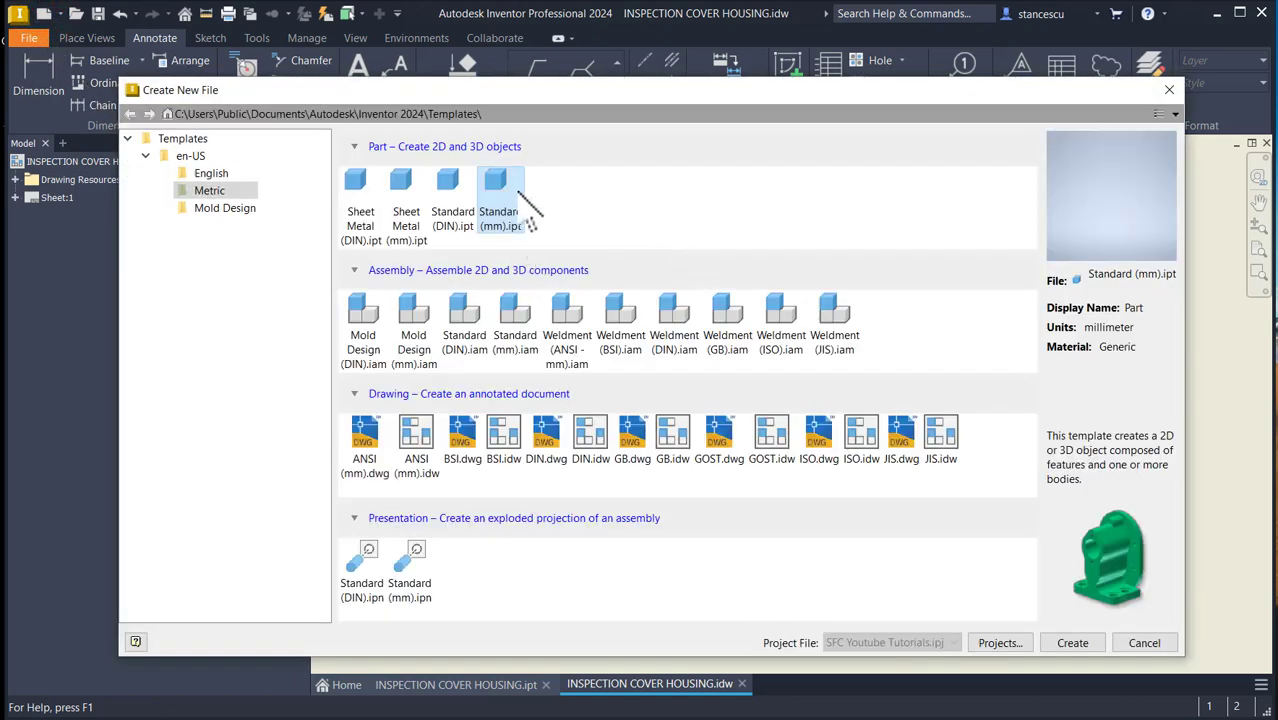
double_click(518, 191)
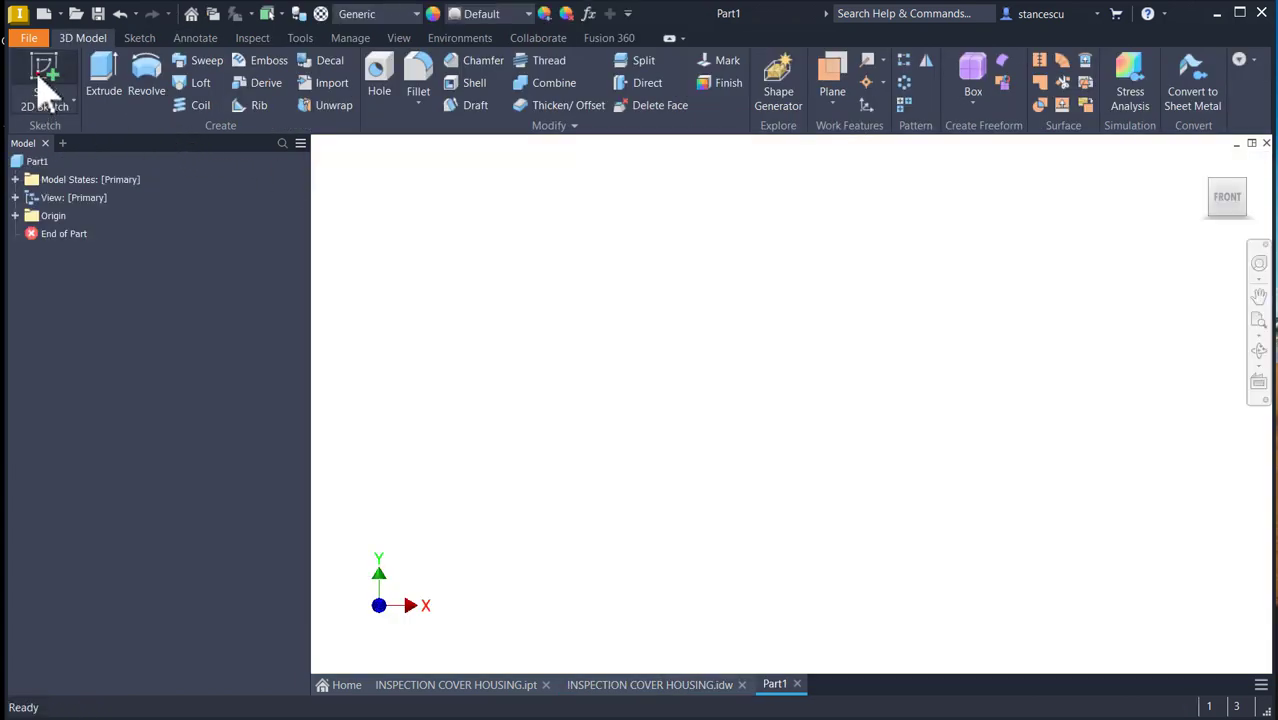
click(45, 85)
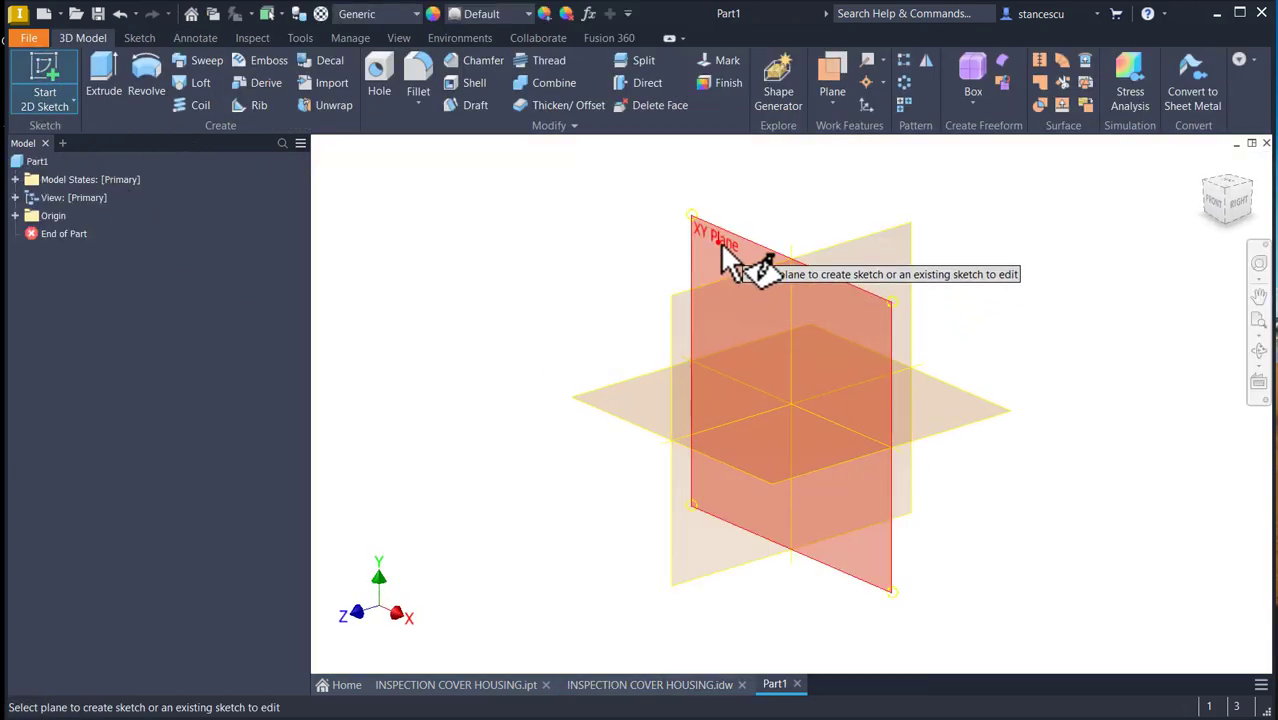
click(721, 247)
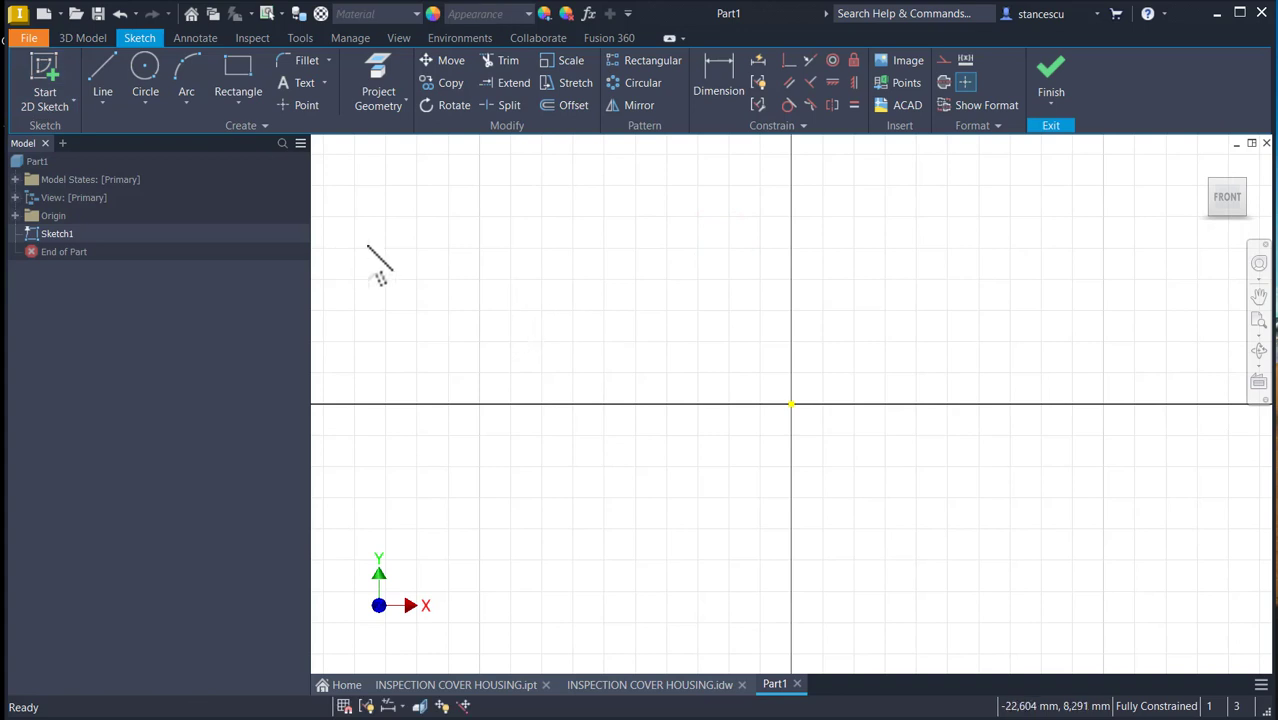
- Draw a vertical line 97 mm long upward from the origin
click(103, 84)
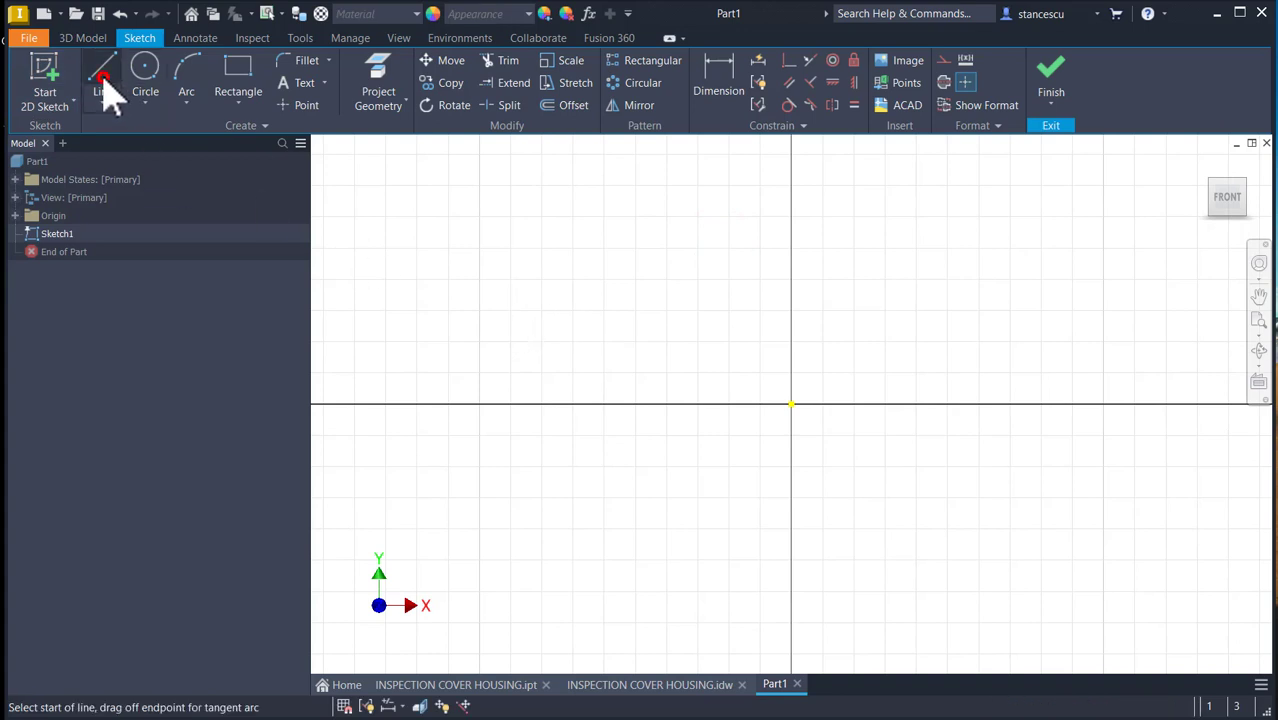
click(791, 402)
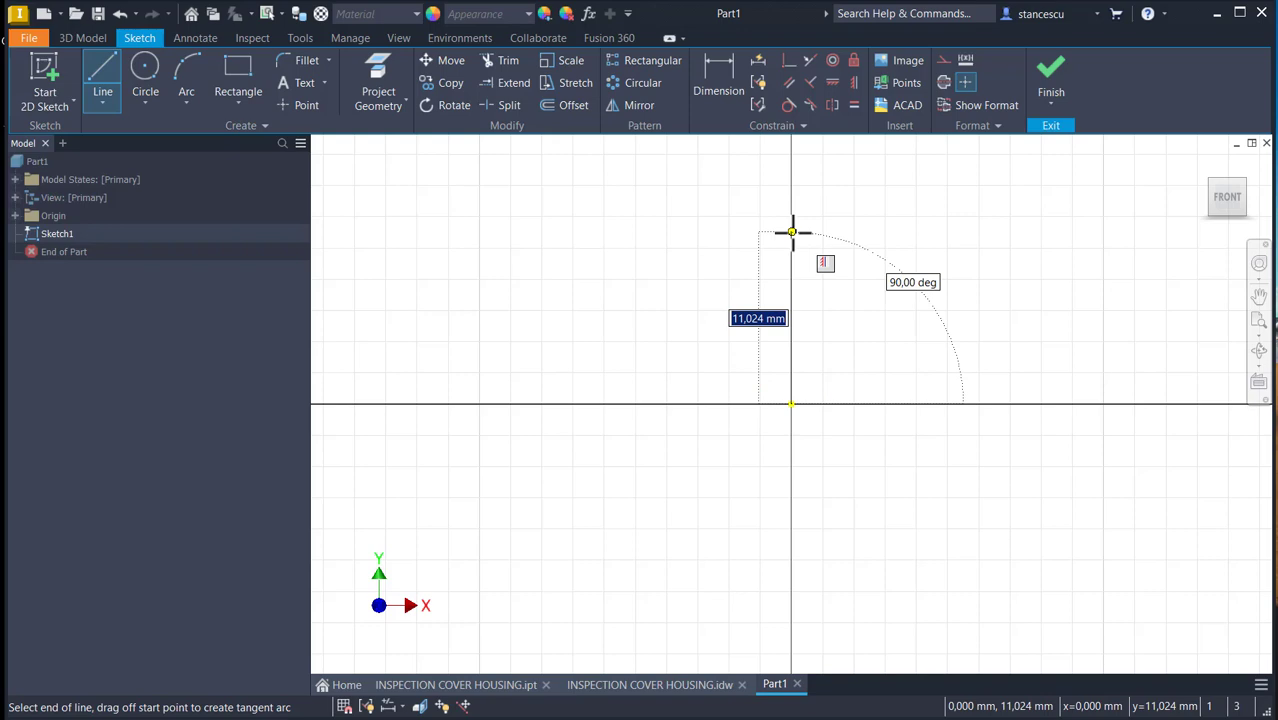
key(Return)
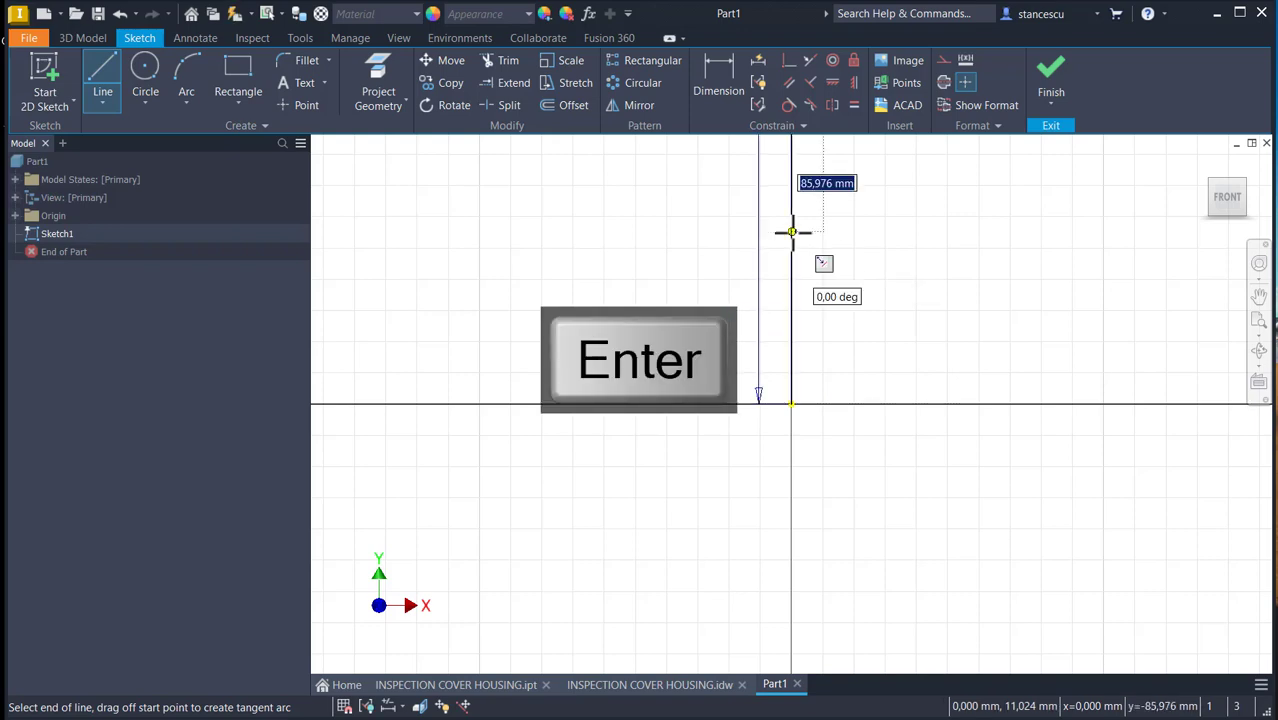
- Continue the line into a closed stepped profile: about 102 mm across, a 5 mm drop, a 12 mm tall outer step, down to the horizontal axis and back to the origin
scroll(791, 231, down, 5)
key(Num_Lock)
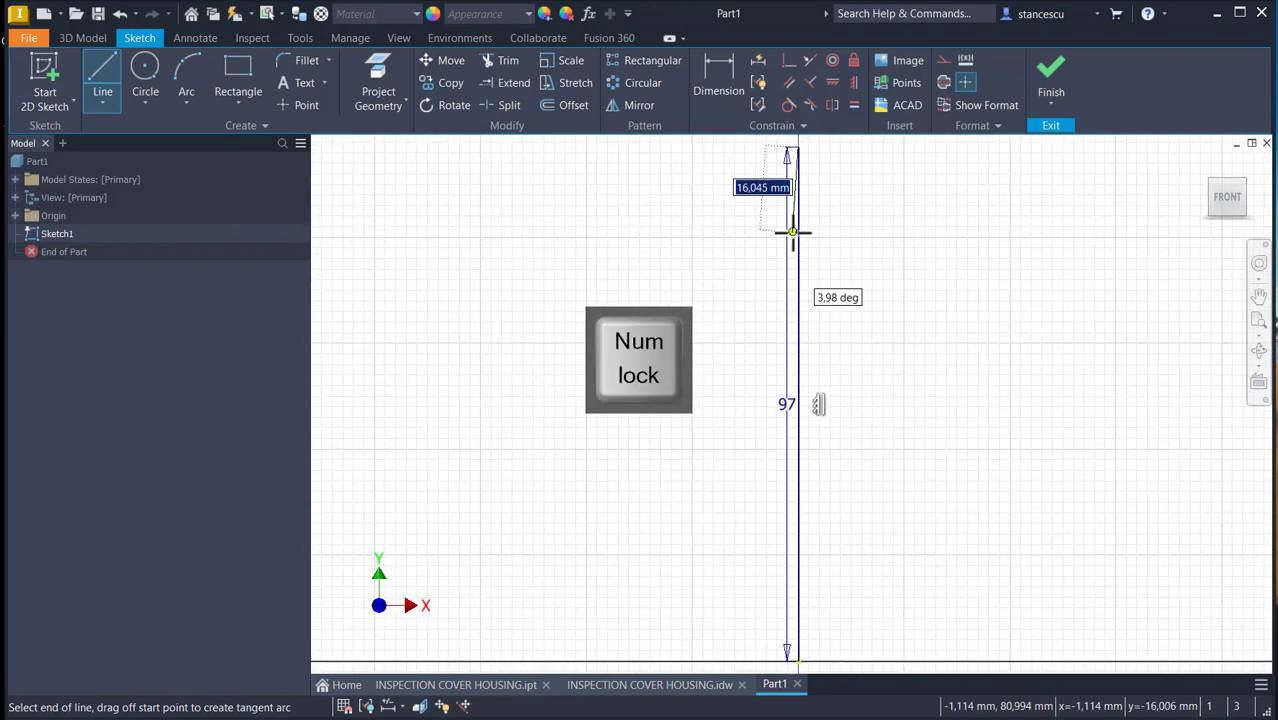
scroll(793, 229, down, 2)
middle_drag(793, 229, 625, 257)
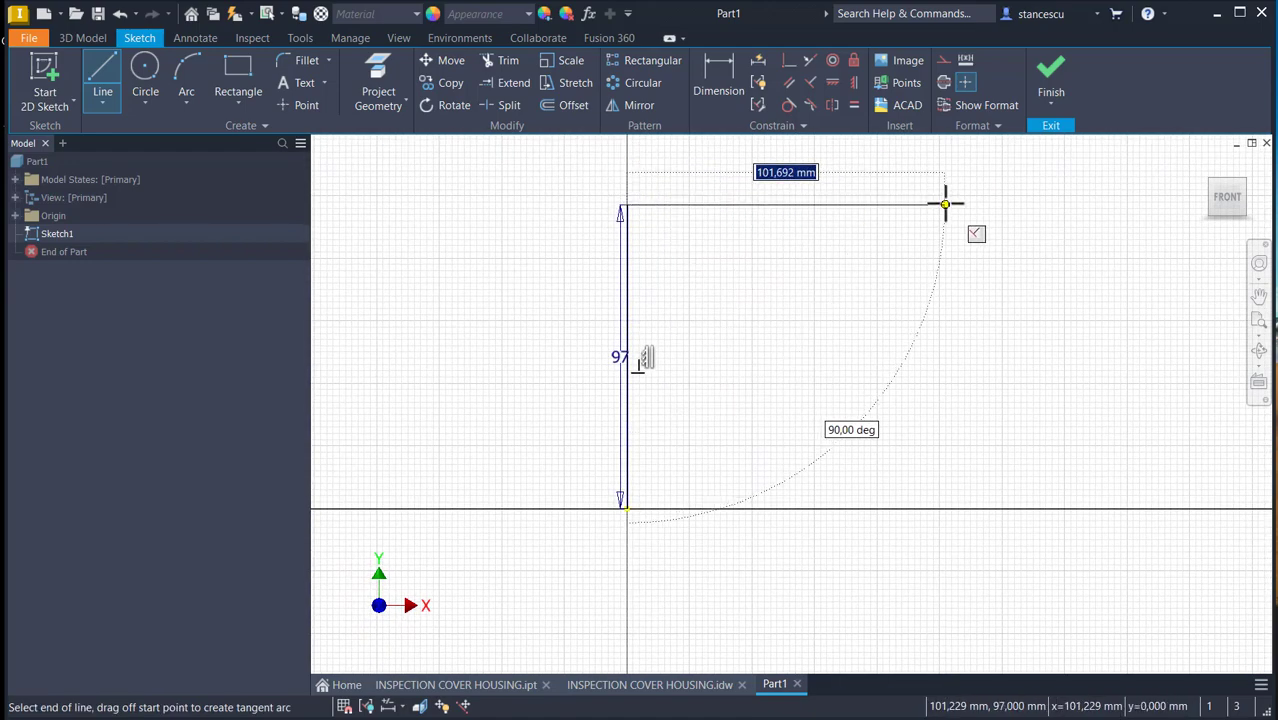
click(945, 205)
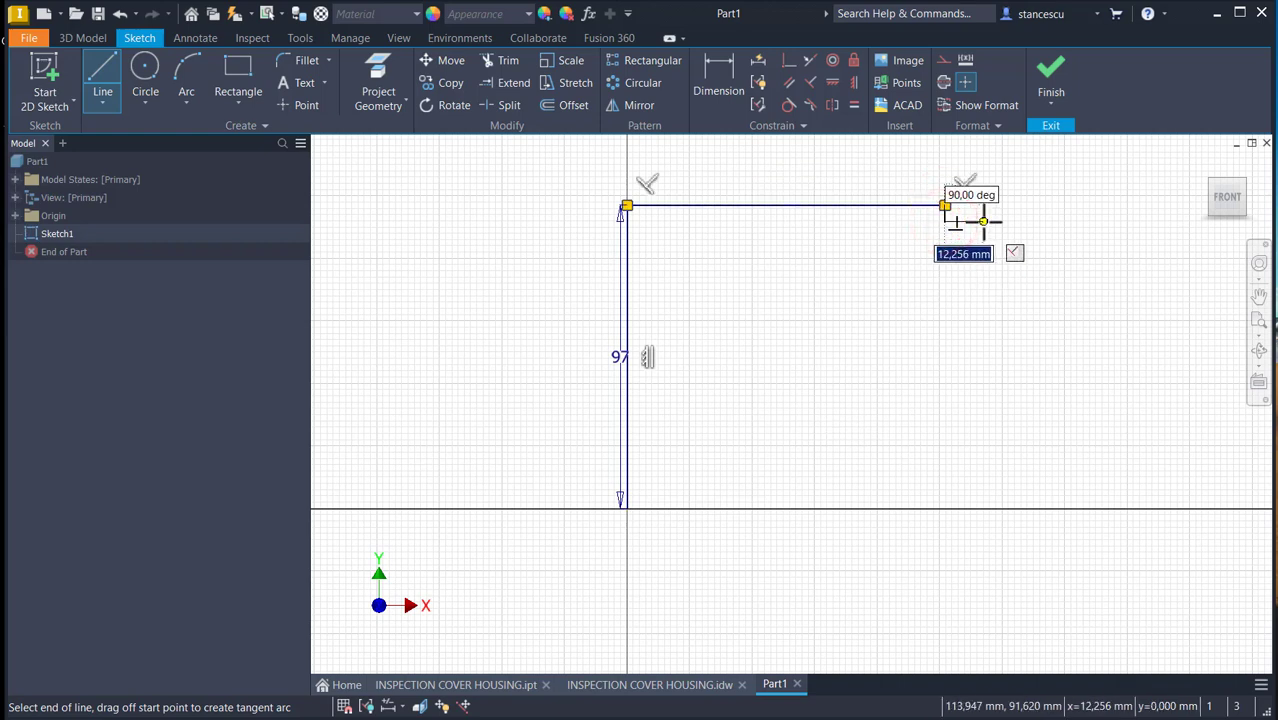
click(980, 221)
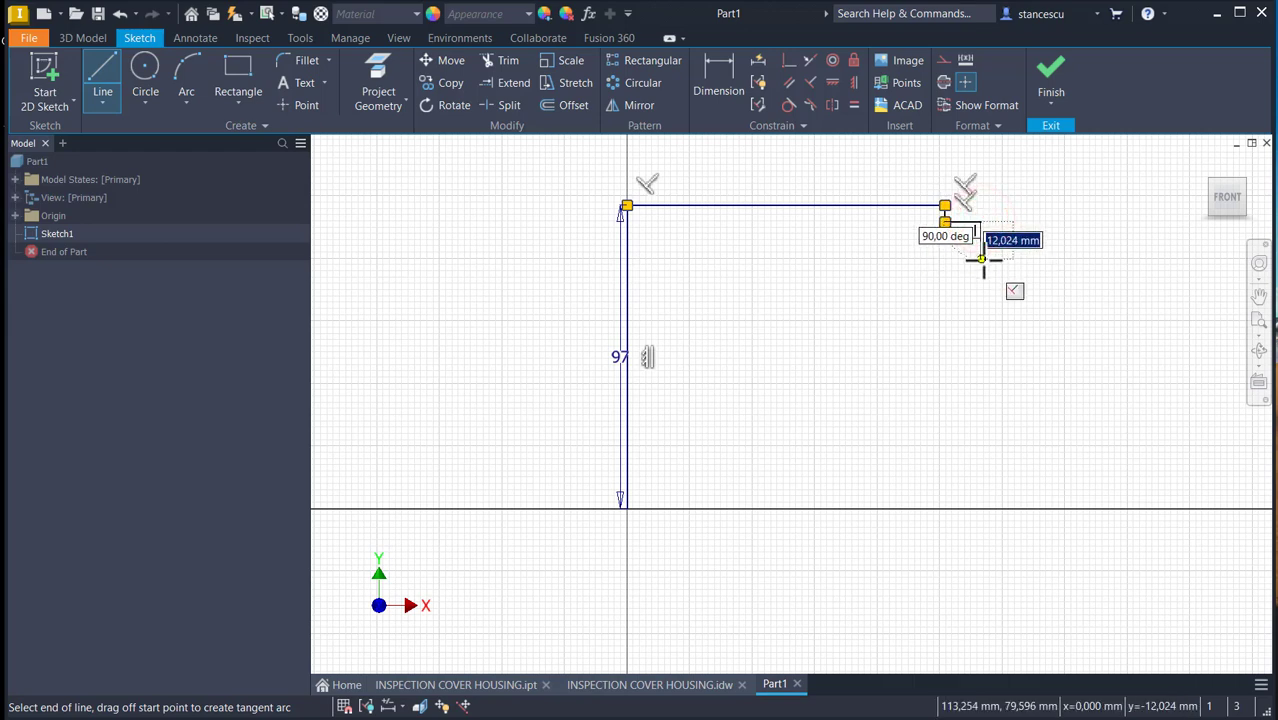
click(981, 258)
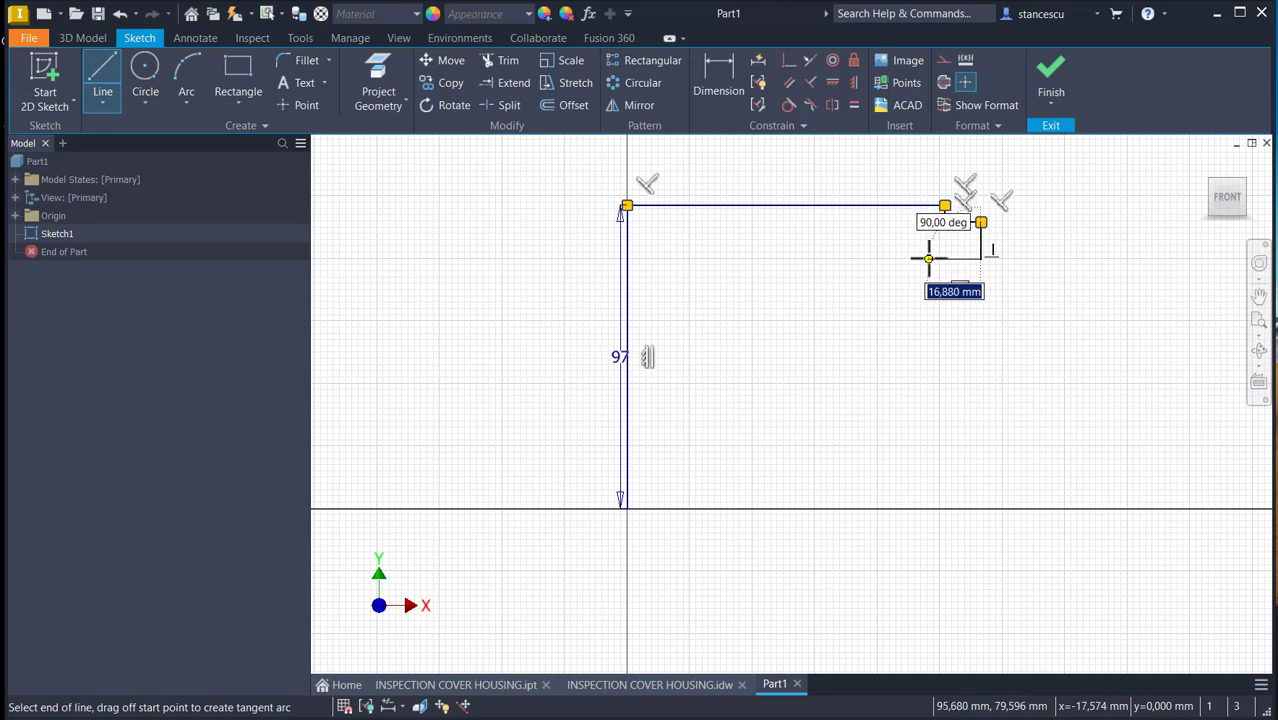
click(926, 258)
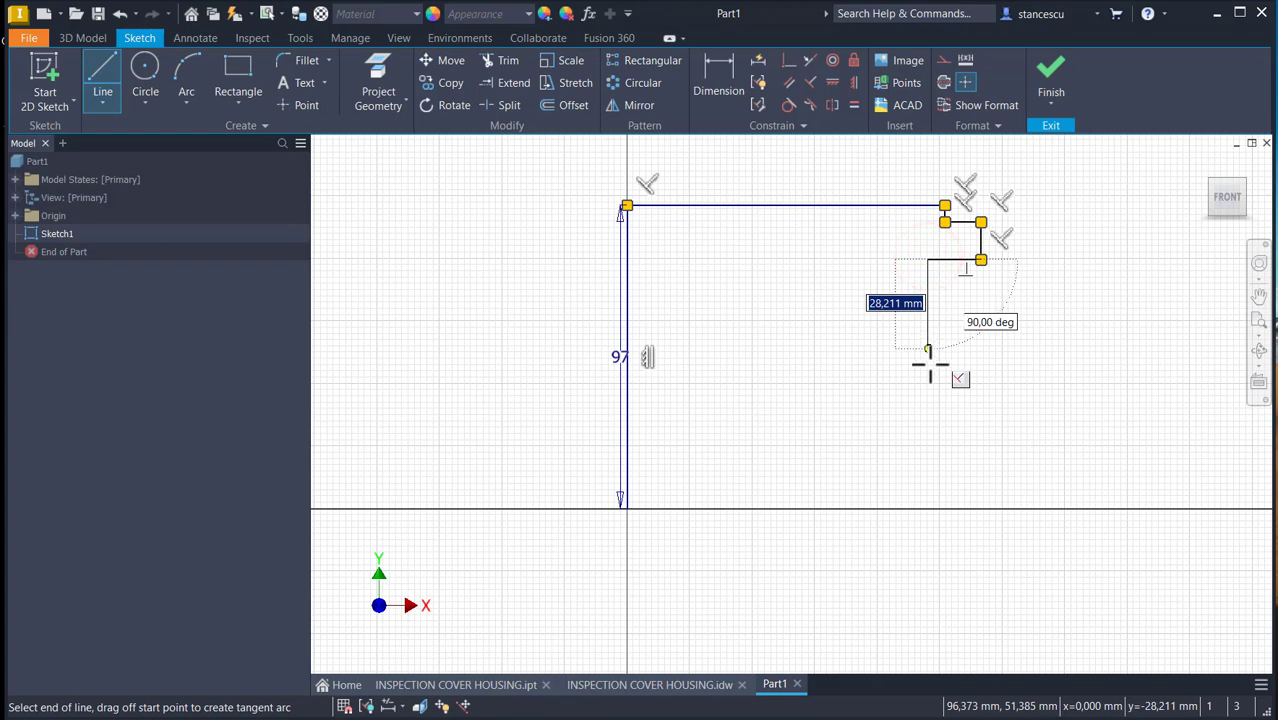
click(927, 508)
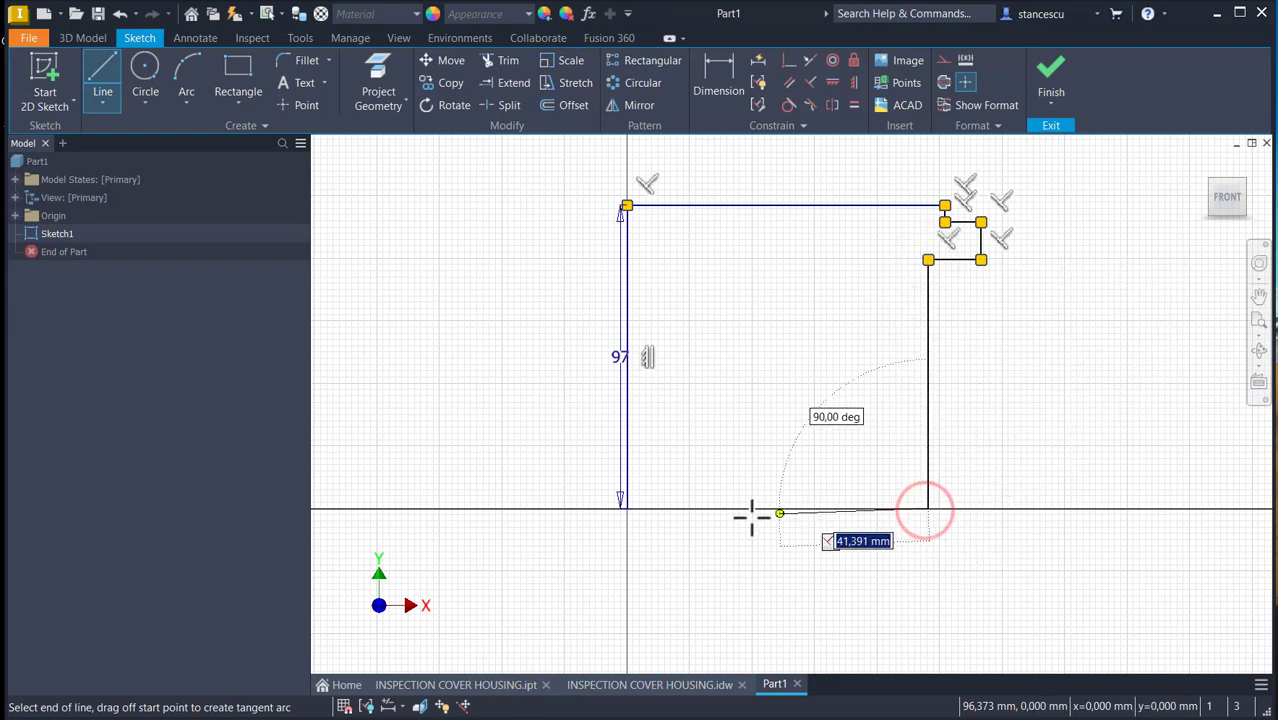
click(628, 508)
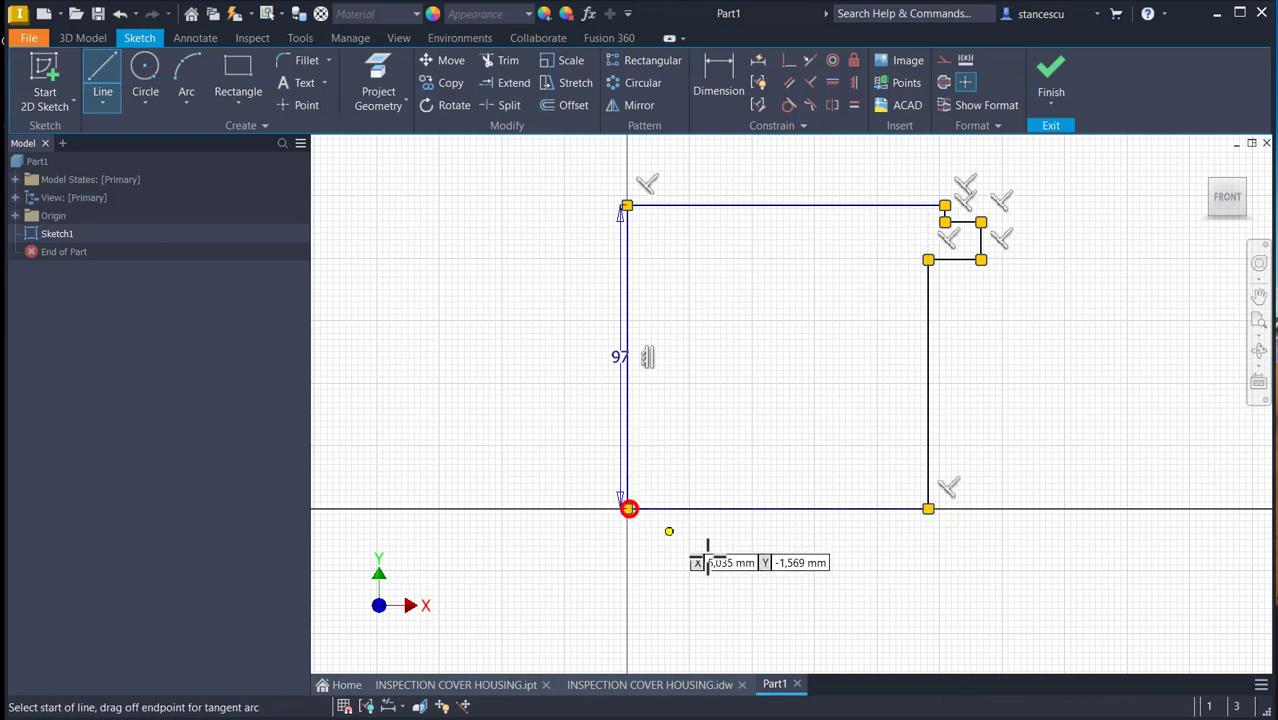
key(Escape)
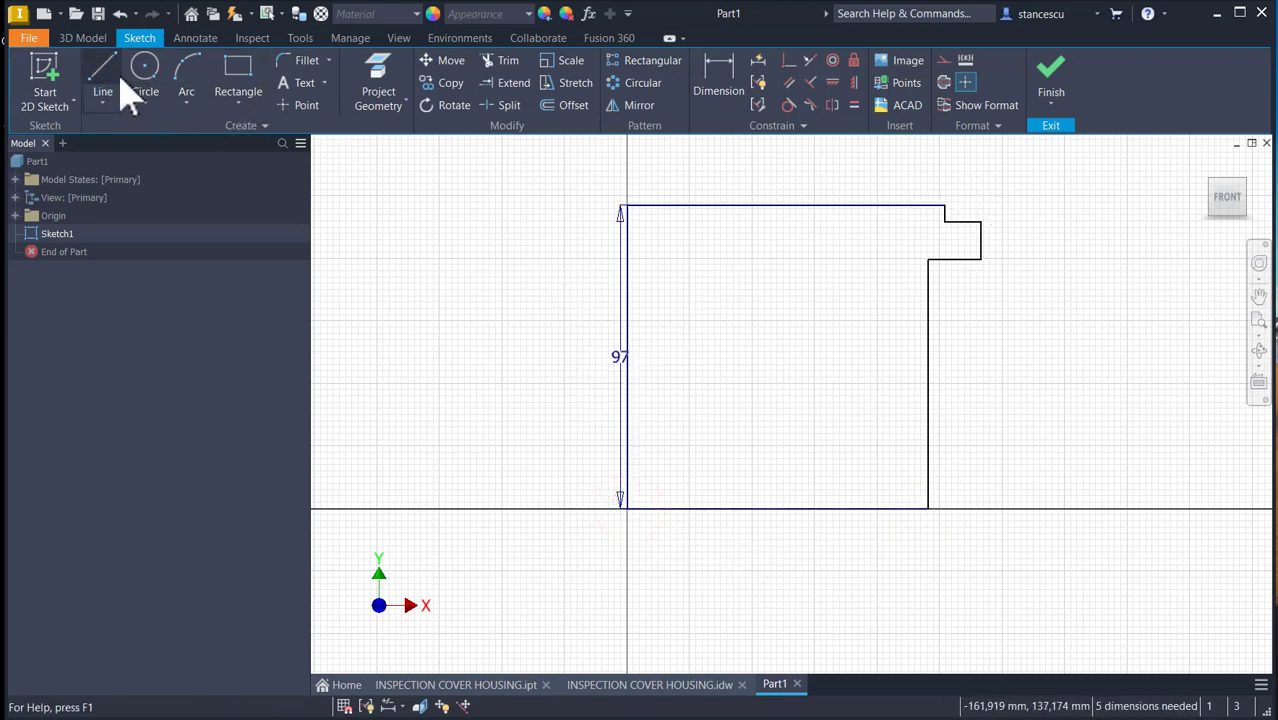
- Convert the vertical line through the origin to a centerline and move its length dimension outward, clear of the profile
click(740, 112)
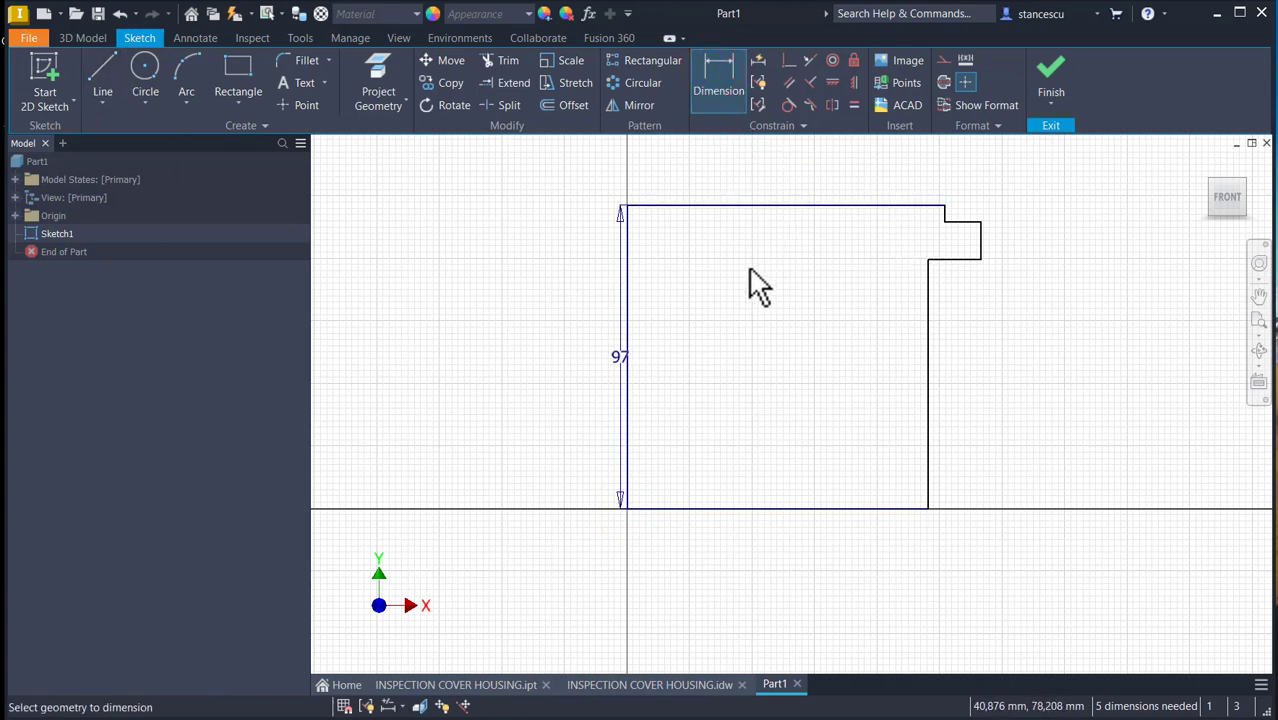
key(Escape)
drag(711, 264, 572, 295)
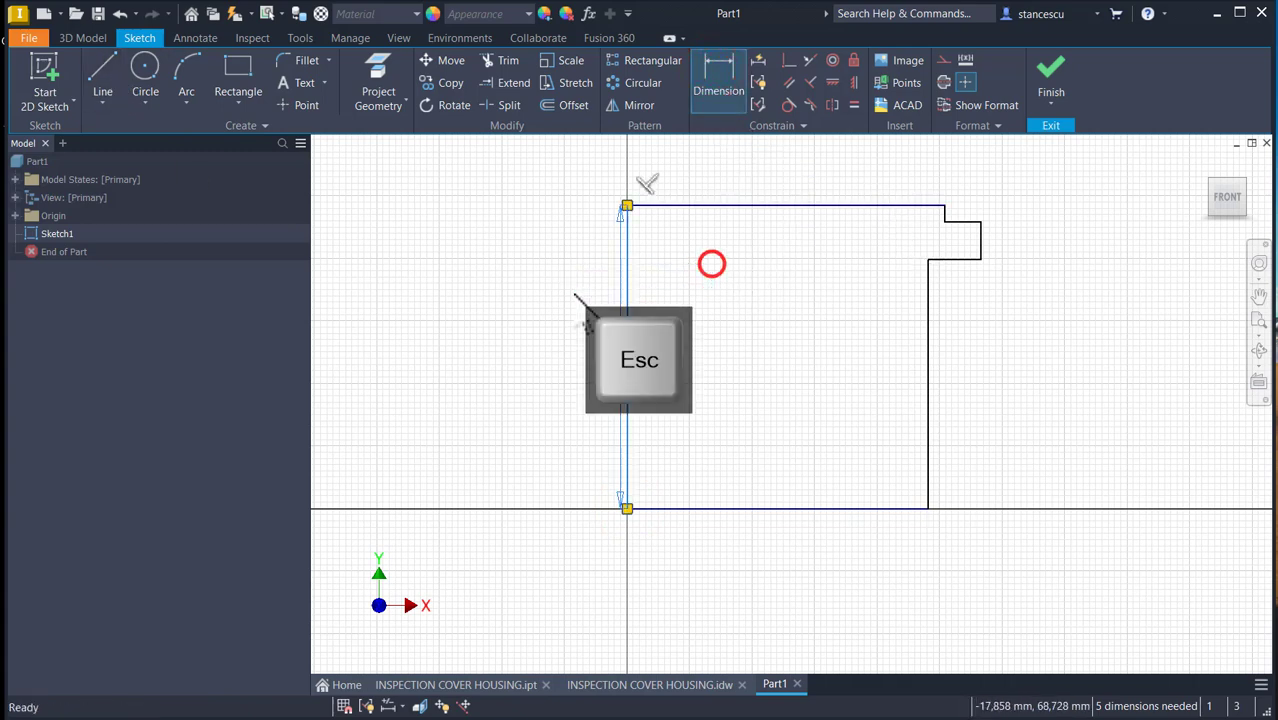
click(943, 83)
key(Escape)
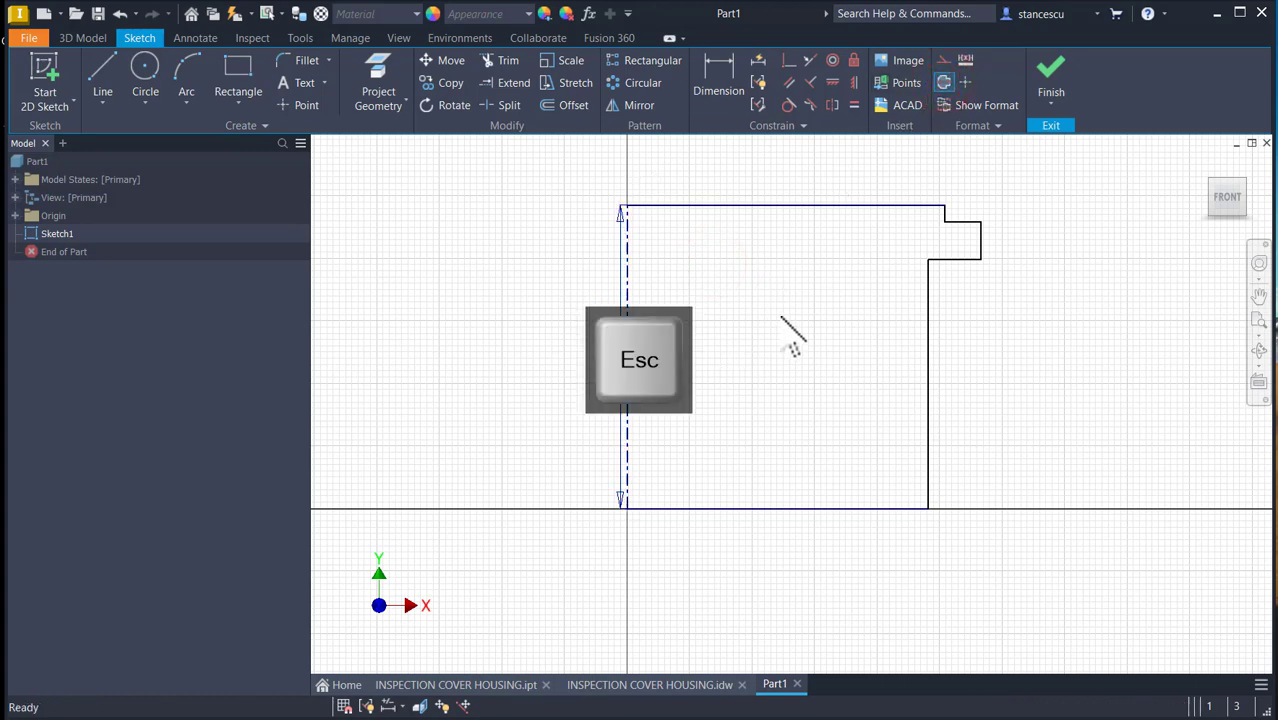
drag(621, 360, 512, 365)
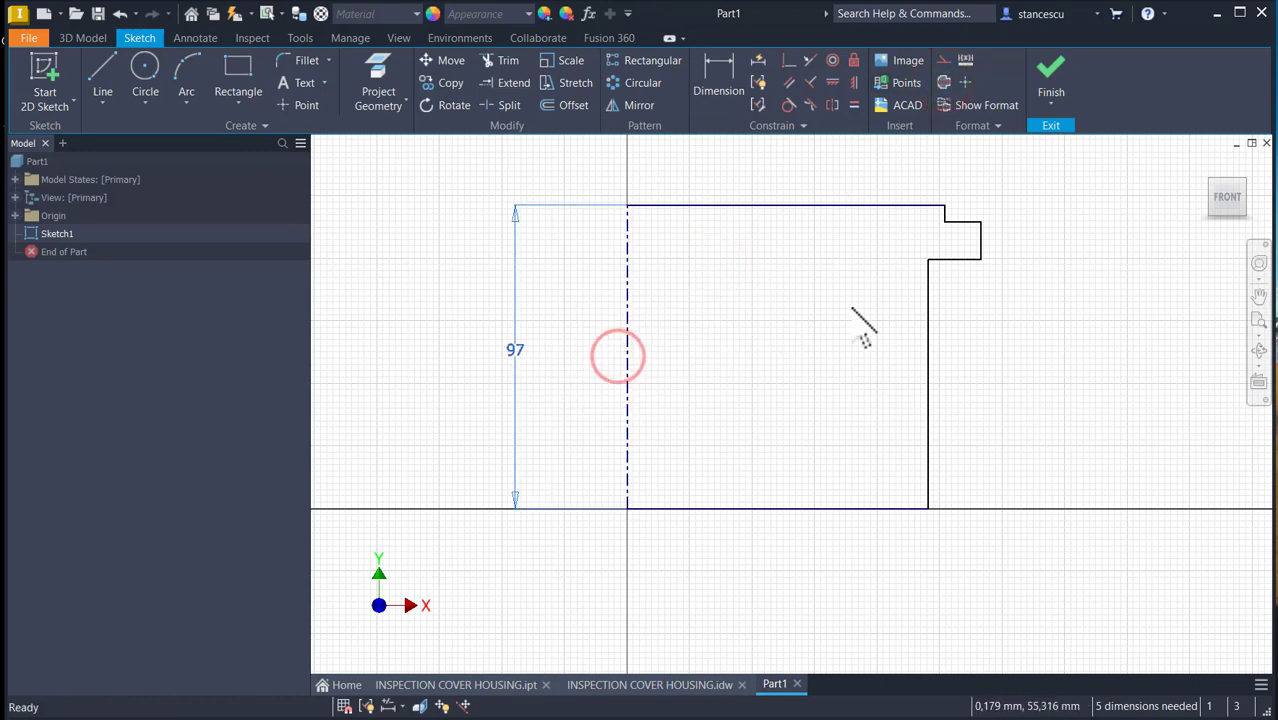
click(798, 281)
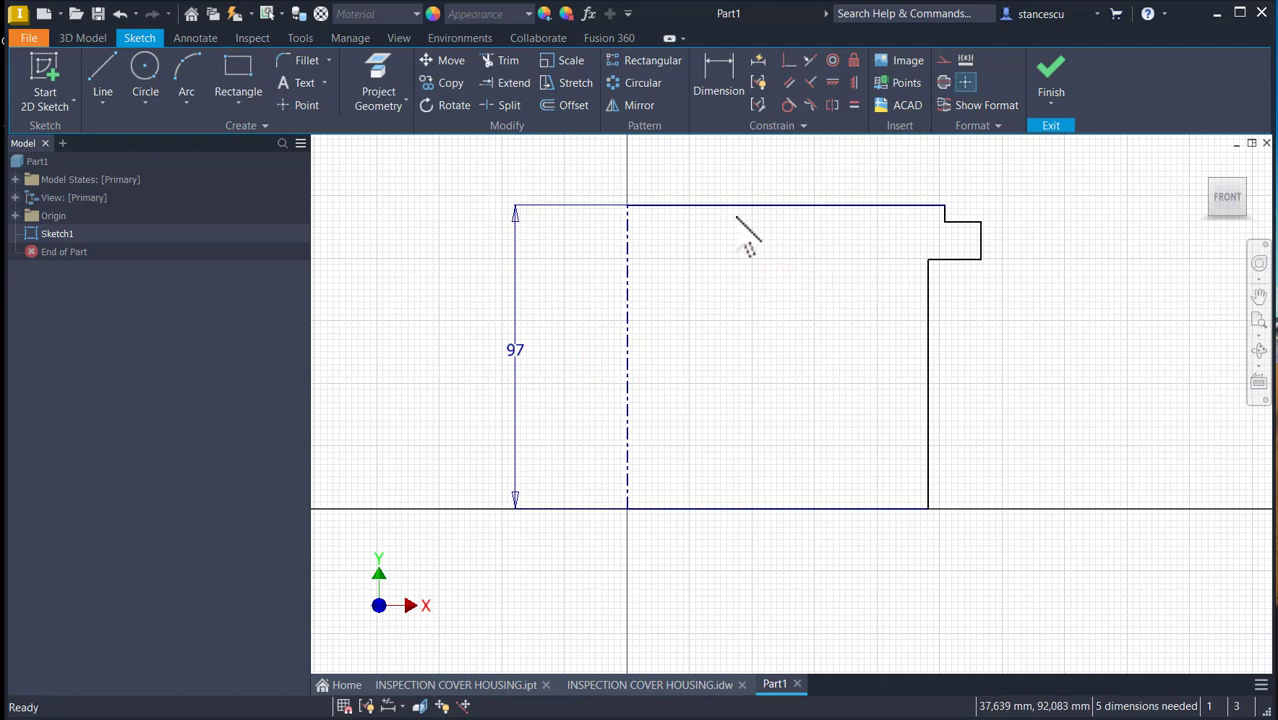
- Dimension the short vertical edge at the profile's upper end to the centerline as a 240 mm diameter
click(719, 68)
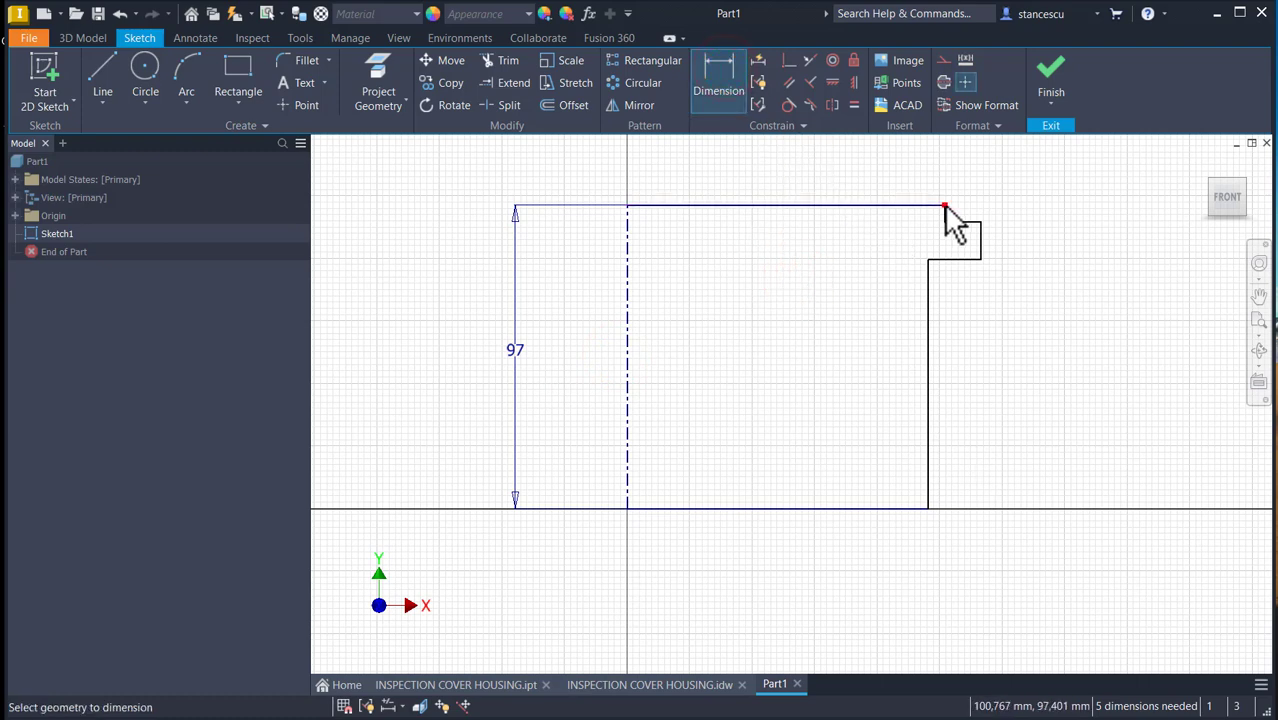
scroll(952, 230, down, 3)
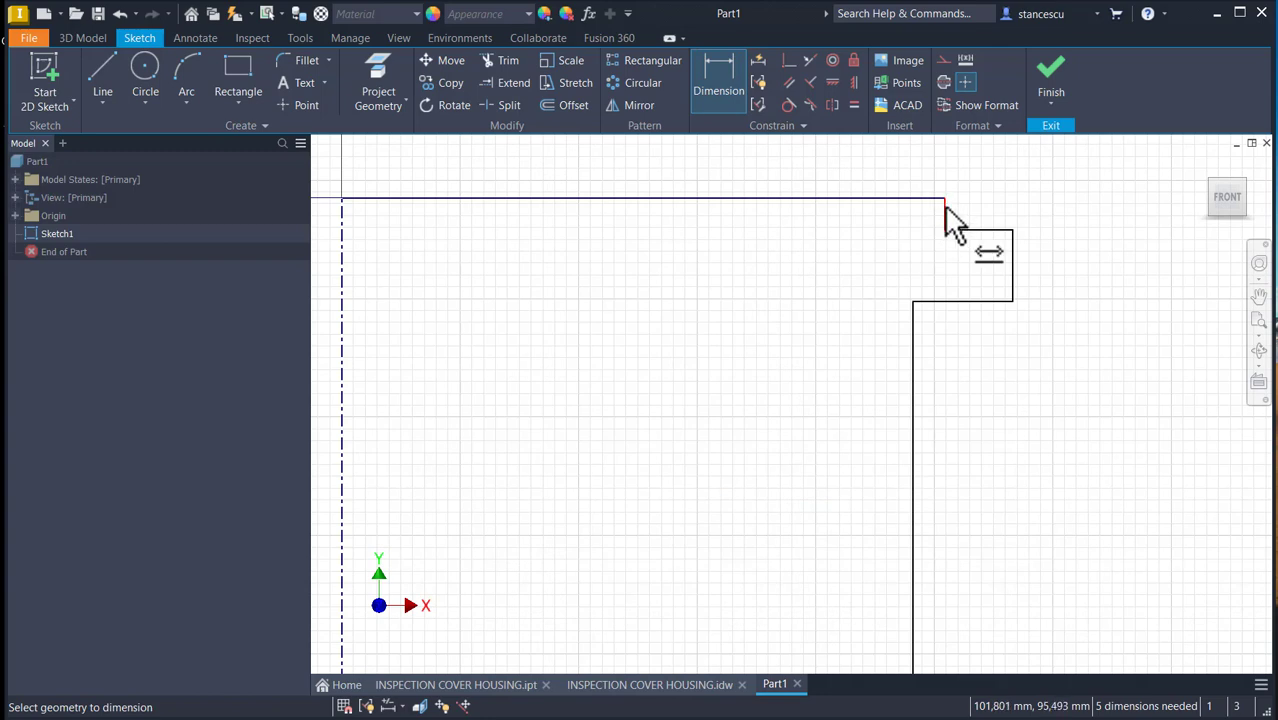
click(946, 201)
scroll(770, 258, up, 2)
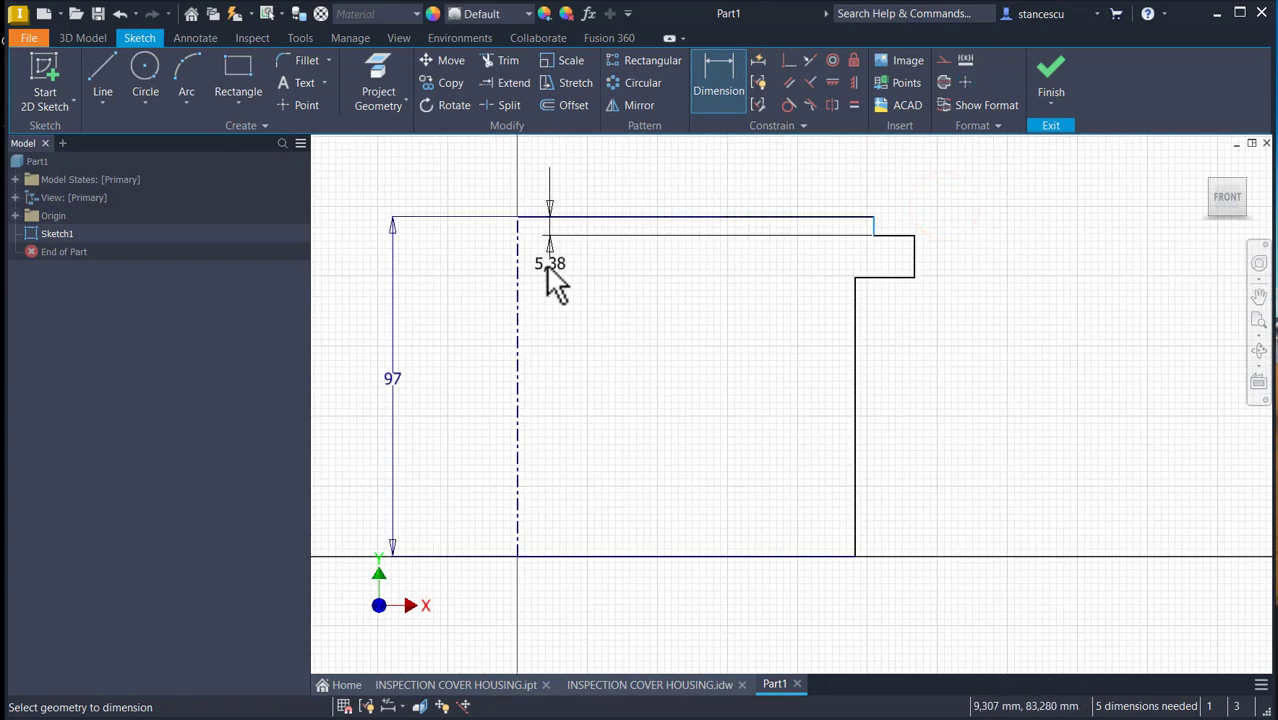
click(519, 272)
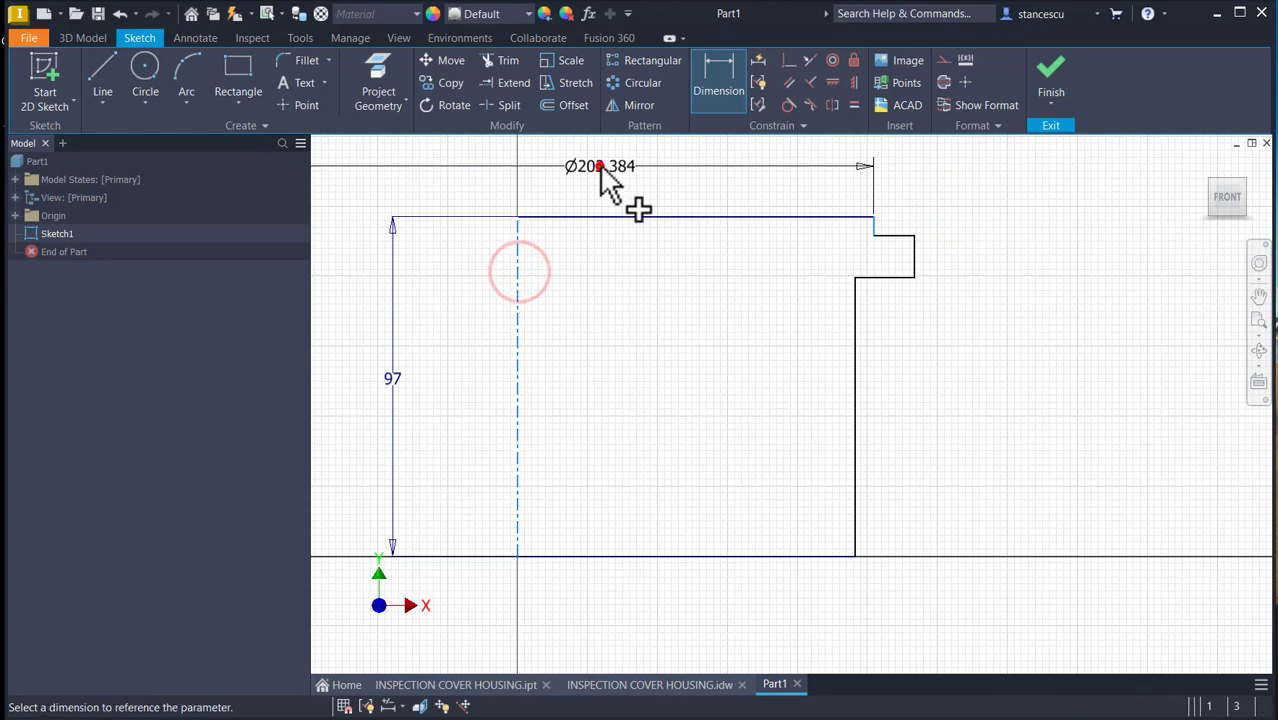
click(600, 178)
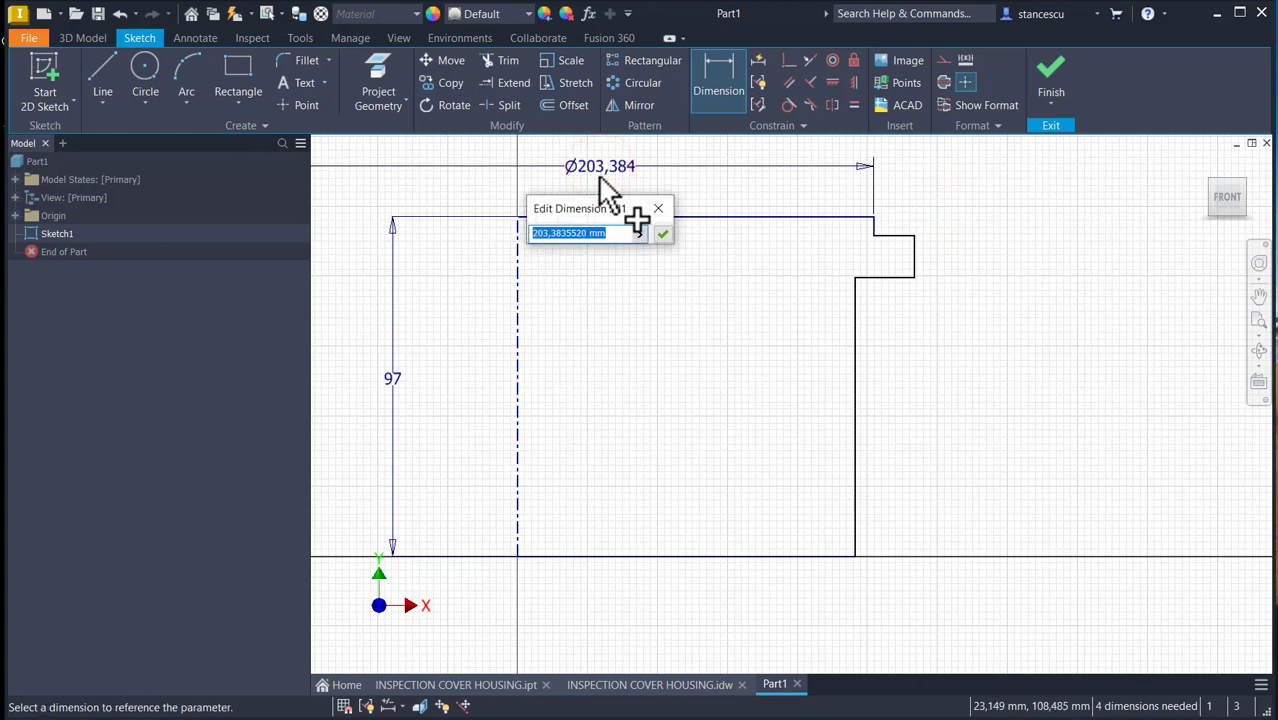
text(240)
key(Return)
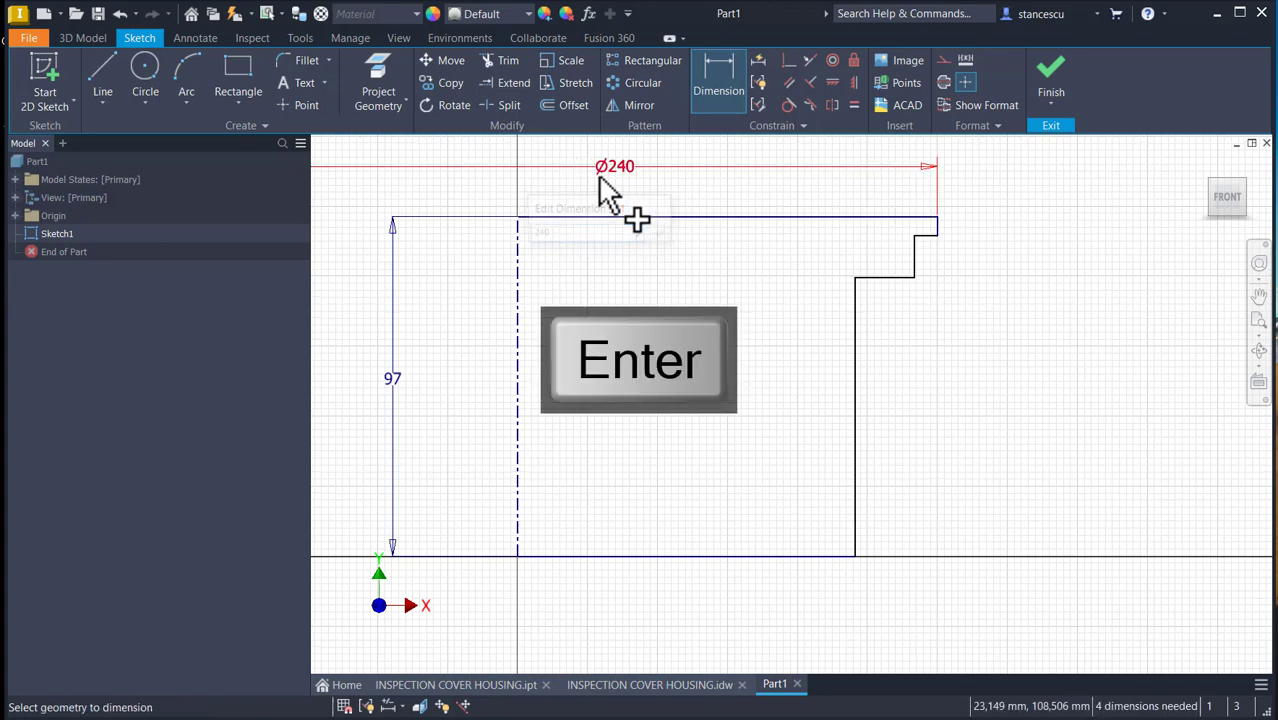
- Dimension the outer step's vertical edge to the centerline as a 262 mm diameter
click(916, 257)
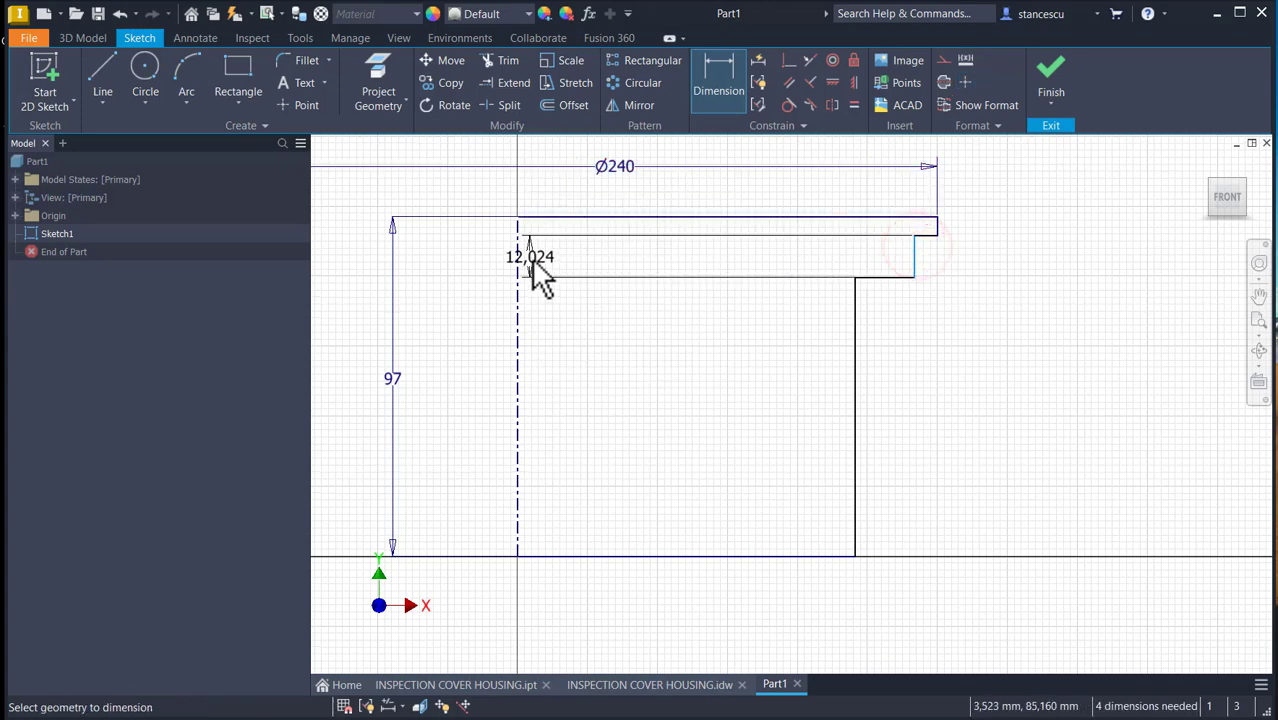
click(522, 259)
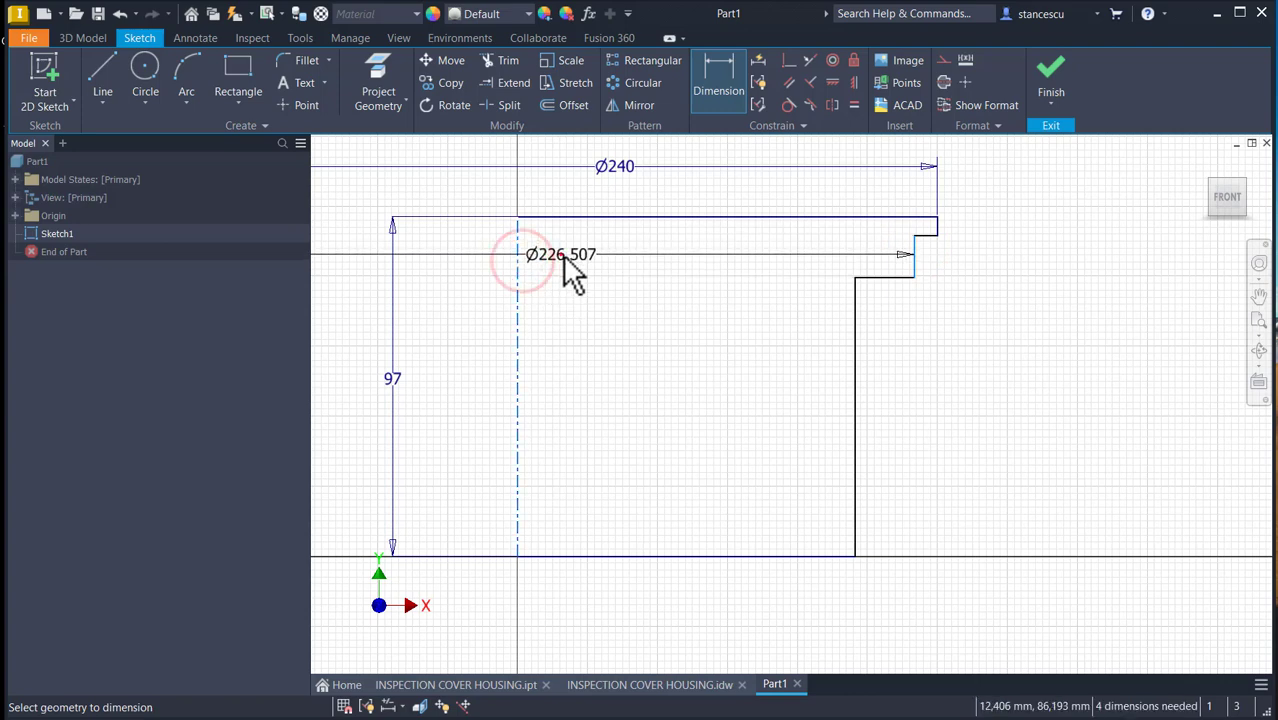
click(565, 258)
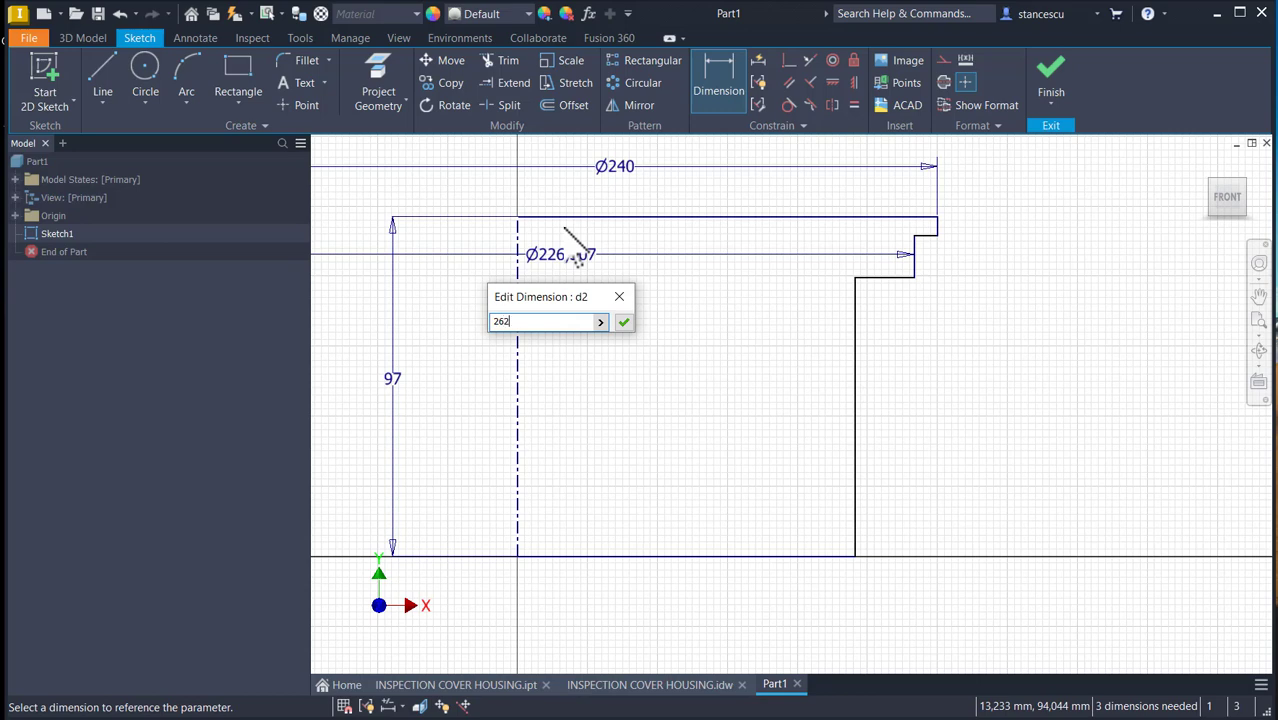
key(Return)
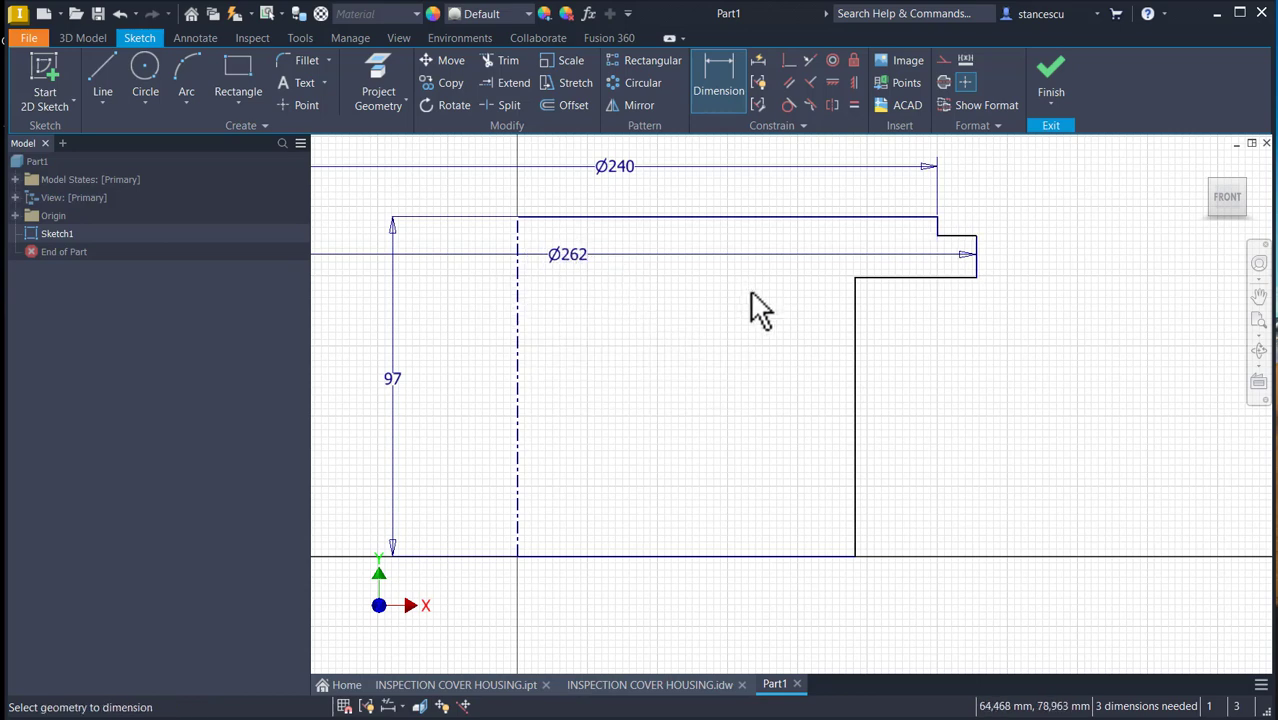
- Dimension the long vertical wall of the profile to the centerline as a 226 mm diameter, placed beneath the base line
click(855, 346)
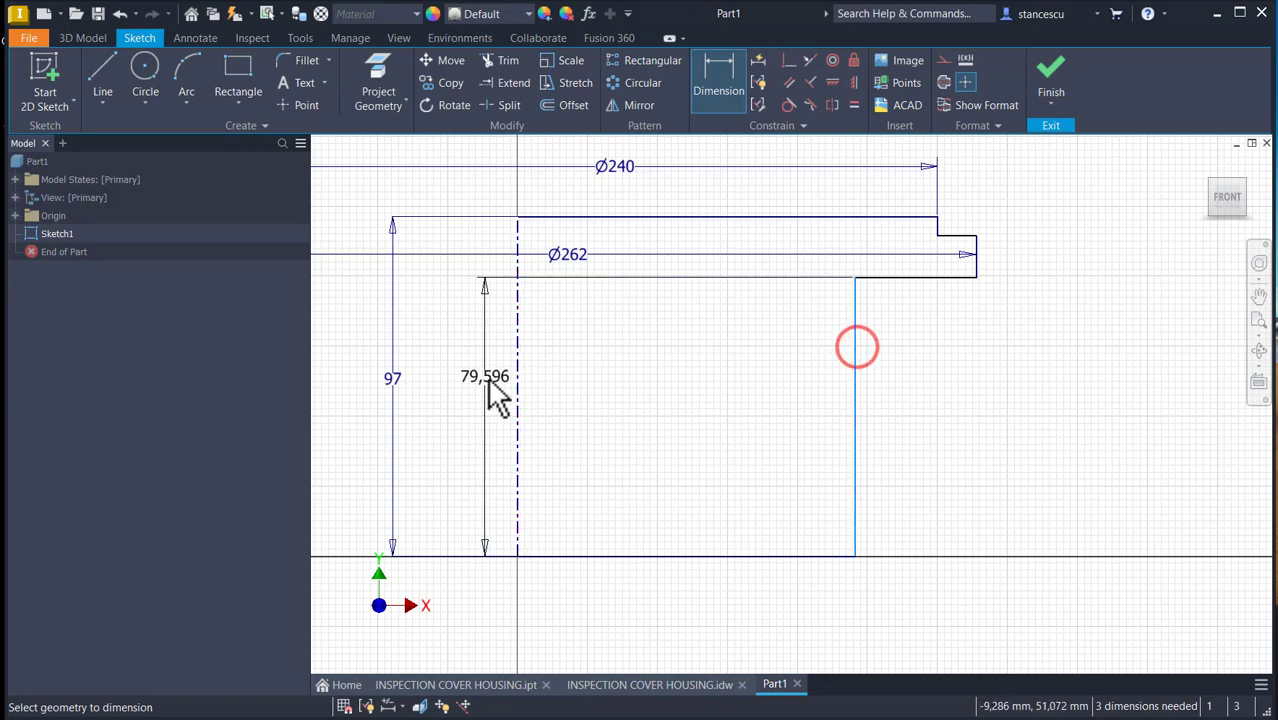
click(517, 397)
click(600, 601)
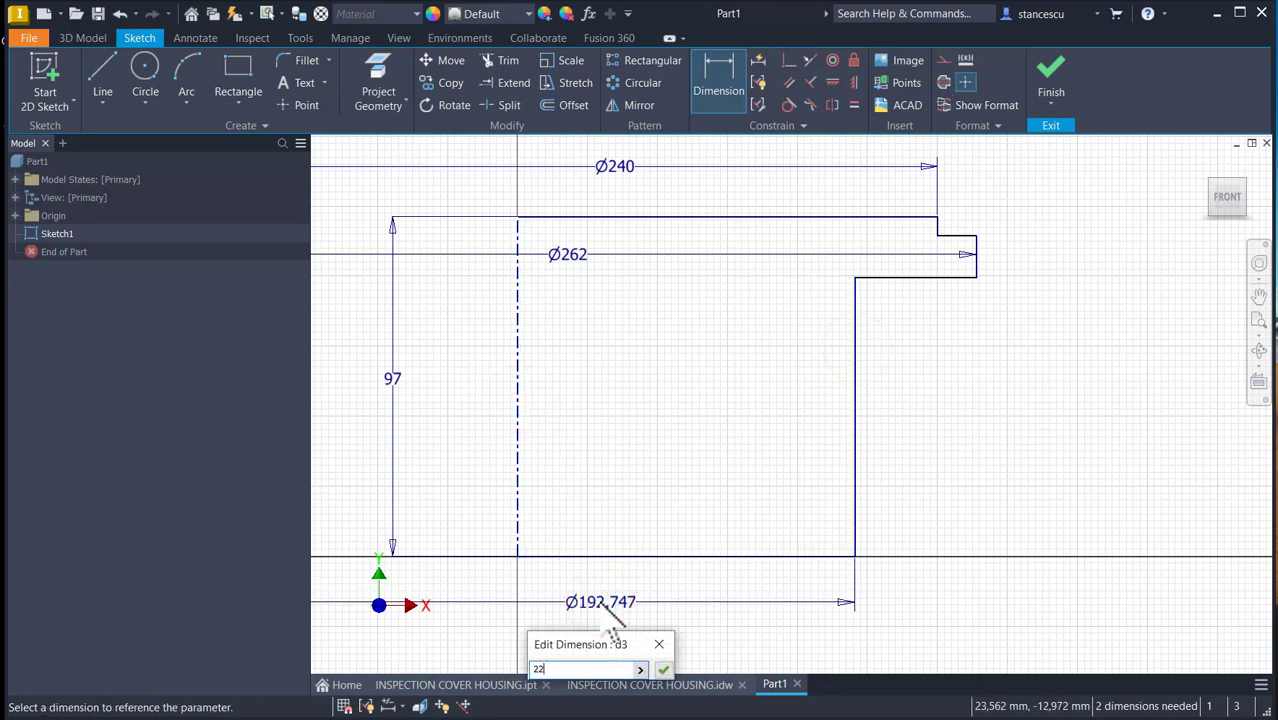
key(Return)
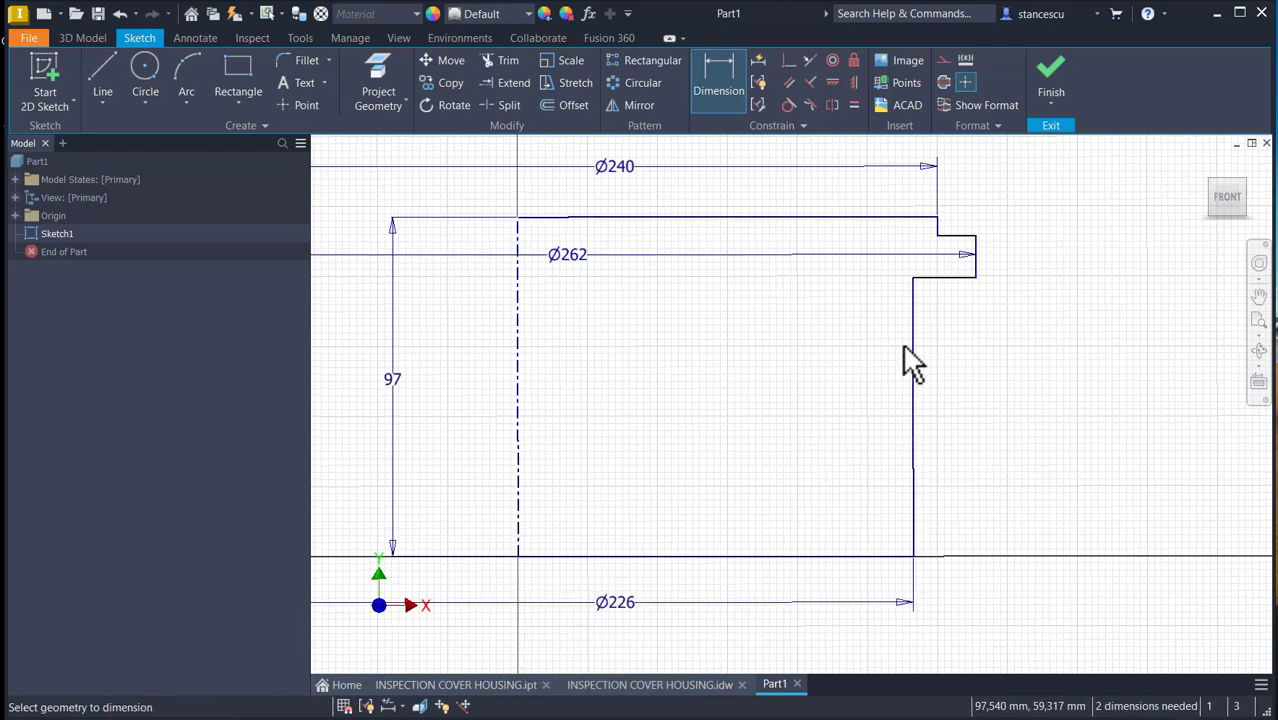
- Dimension the vertical distance between the profile's upper edge and the outer step's upper edge as 9 mm
click(930, 218)
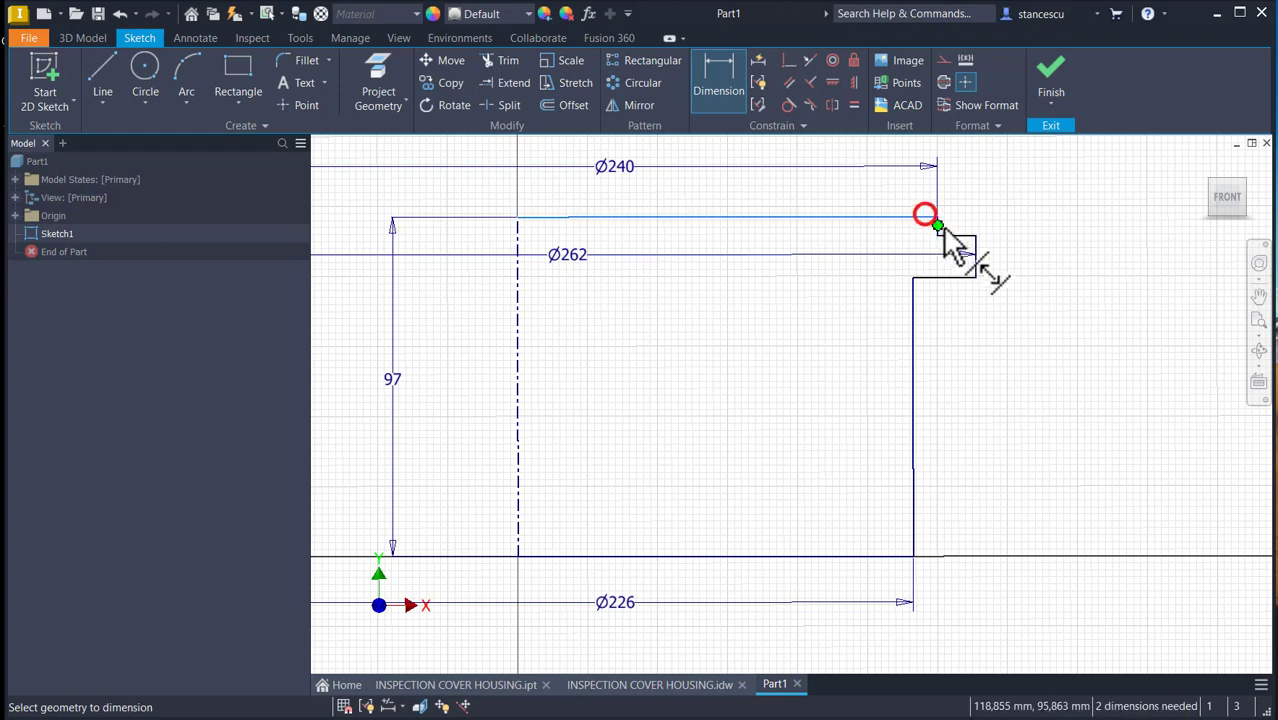
click(967, 235)
click(1052, 224)
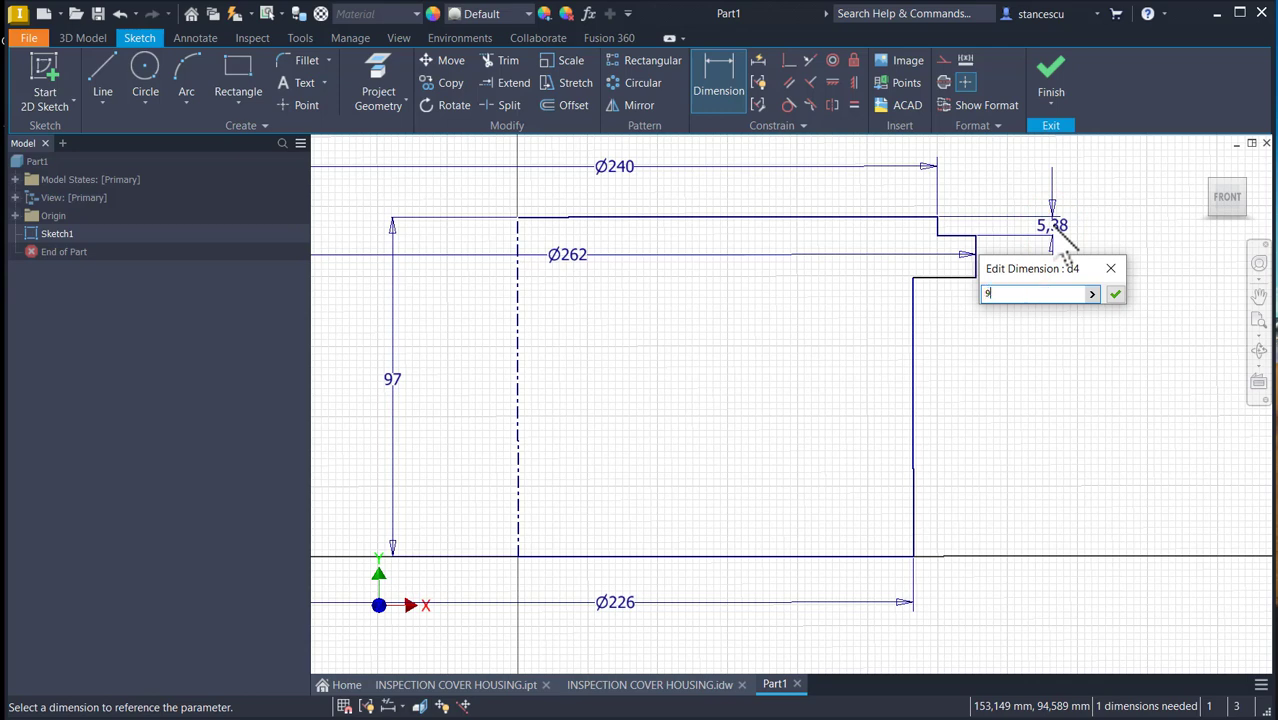
key(Return)
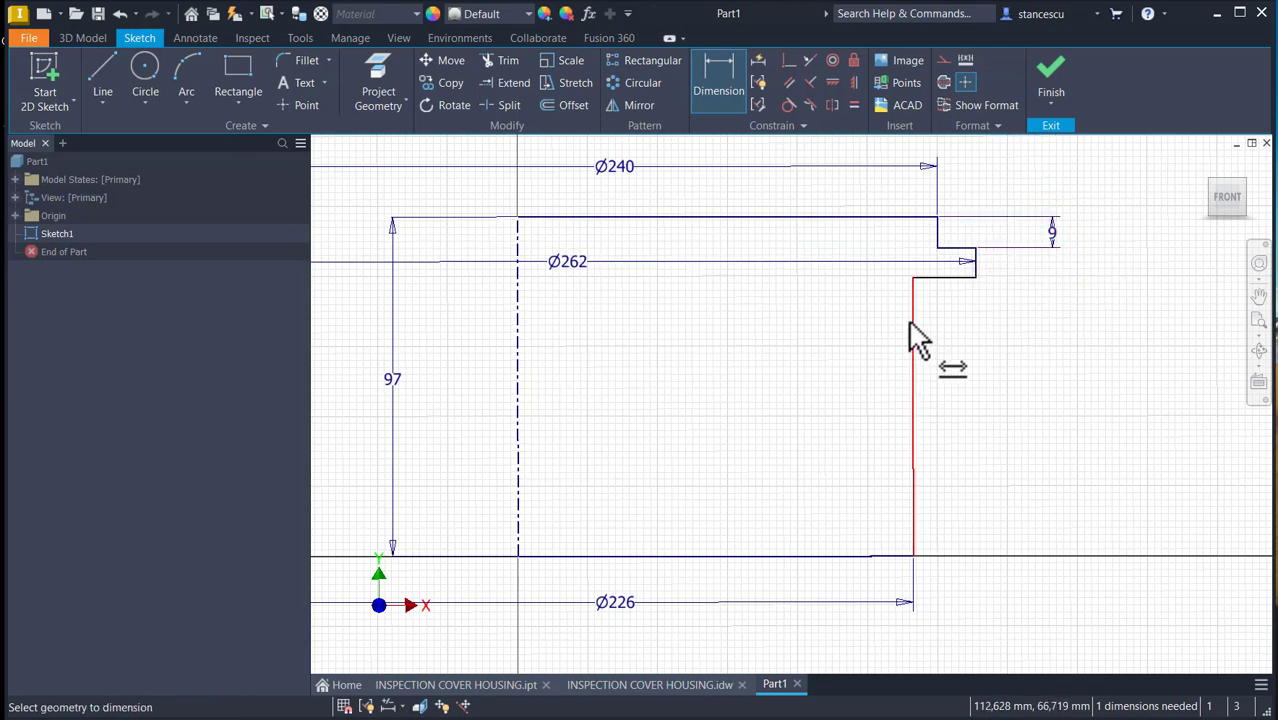
- Dimension the height of the outer step's vertical edge as 16 mm
scroll(973, 275, down, 3)
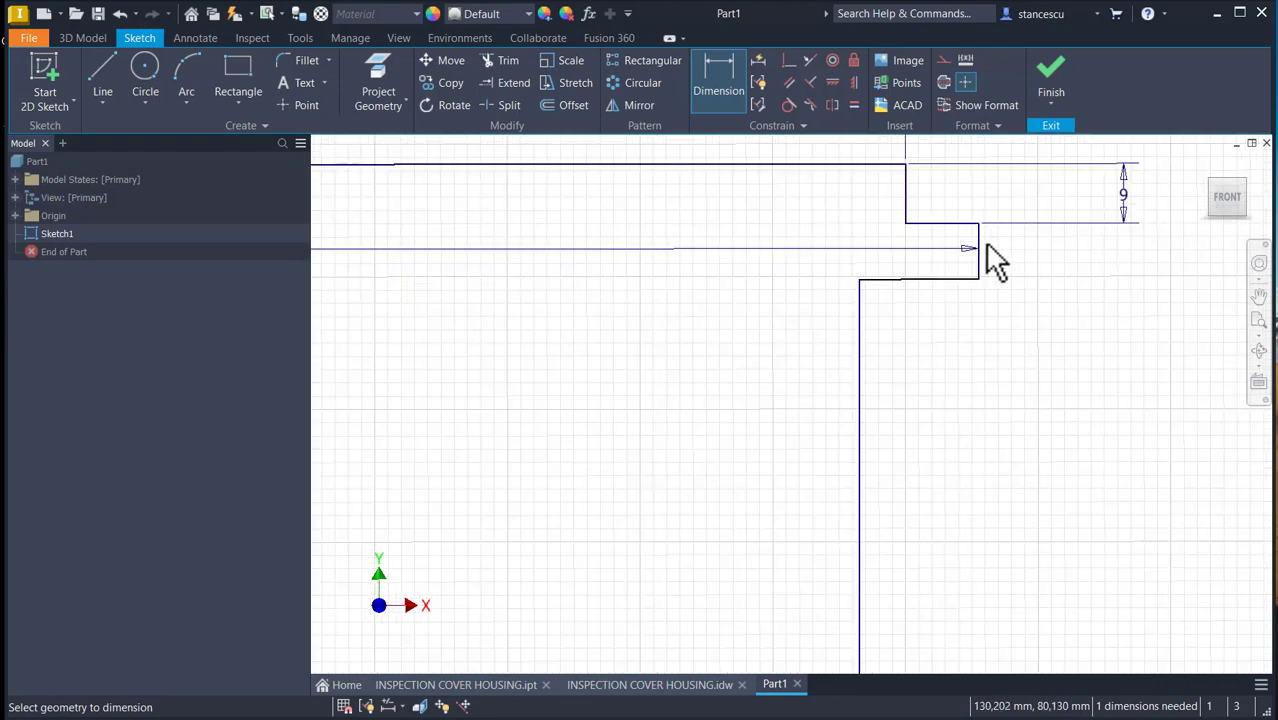
click(979, 240)
click(1080, 275)
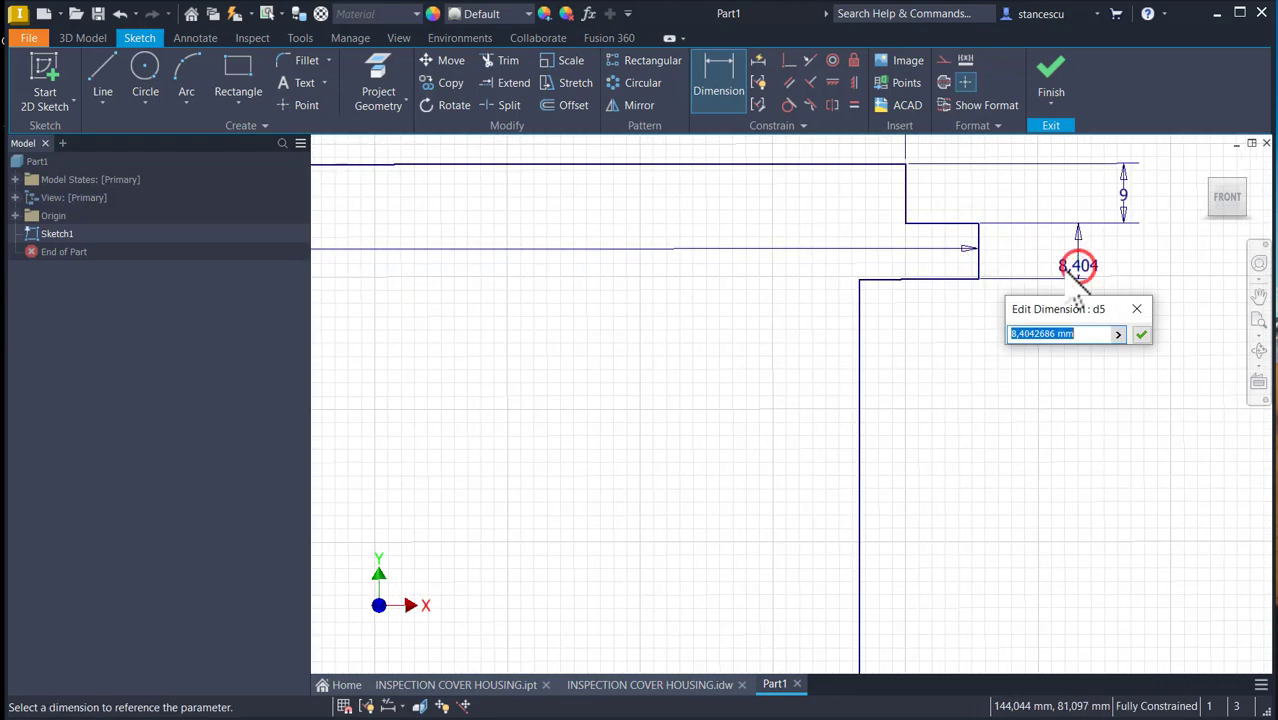
text(15)
key(Return)
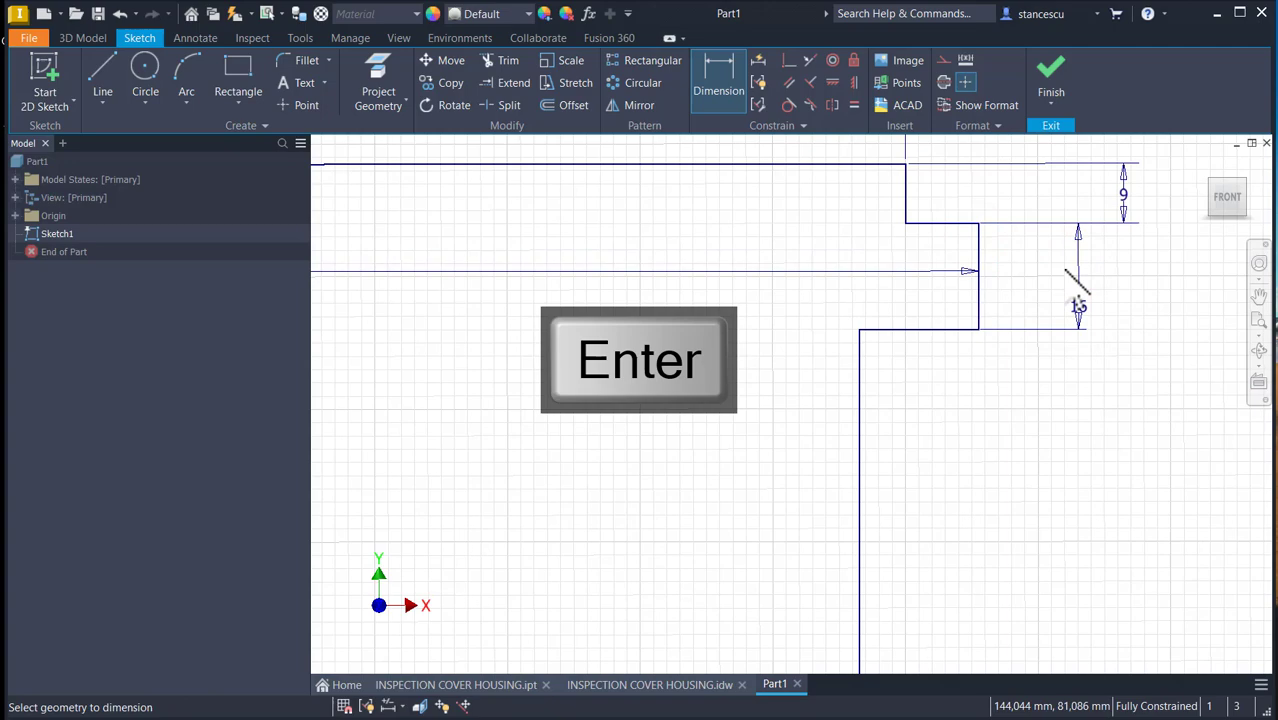
key(Num_Lock)
scroll(1115, 471, up, 4)
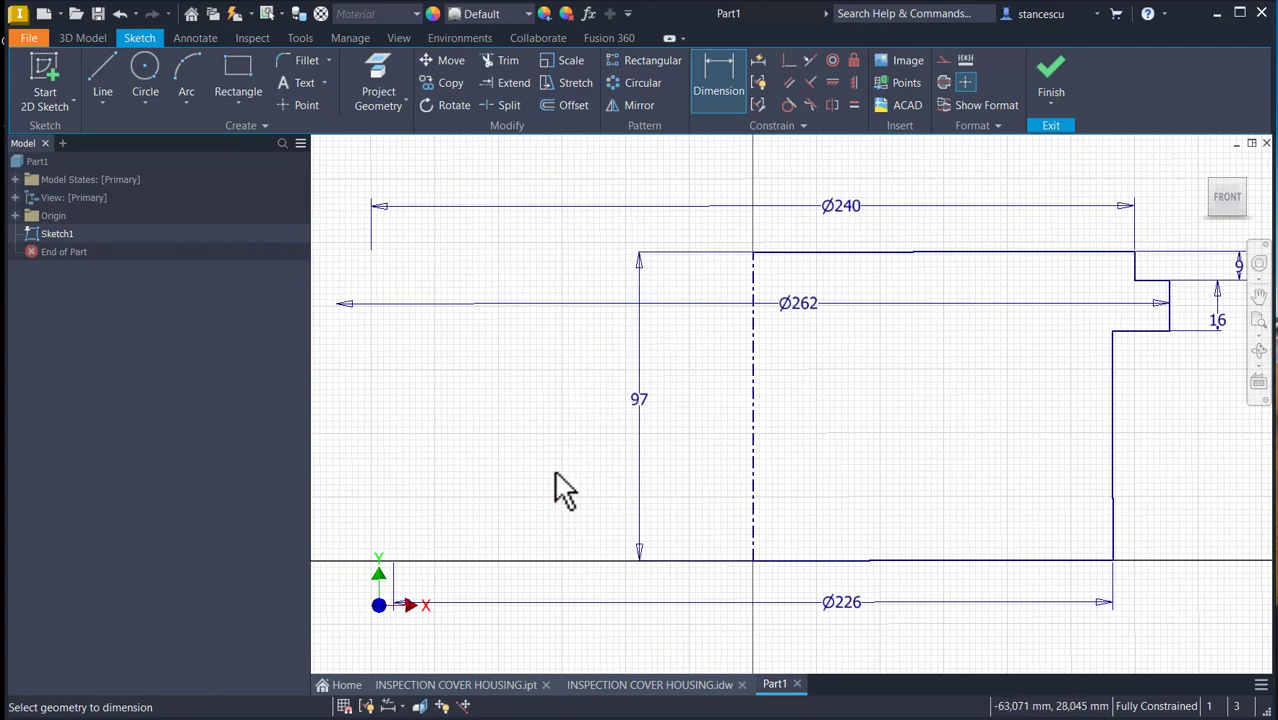
- Examine sections A-A and B-B in the INSPECTION COVER HOUSING.idw drawing for the inner profile's diameters, heights and radii
click(630, 685)
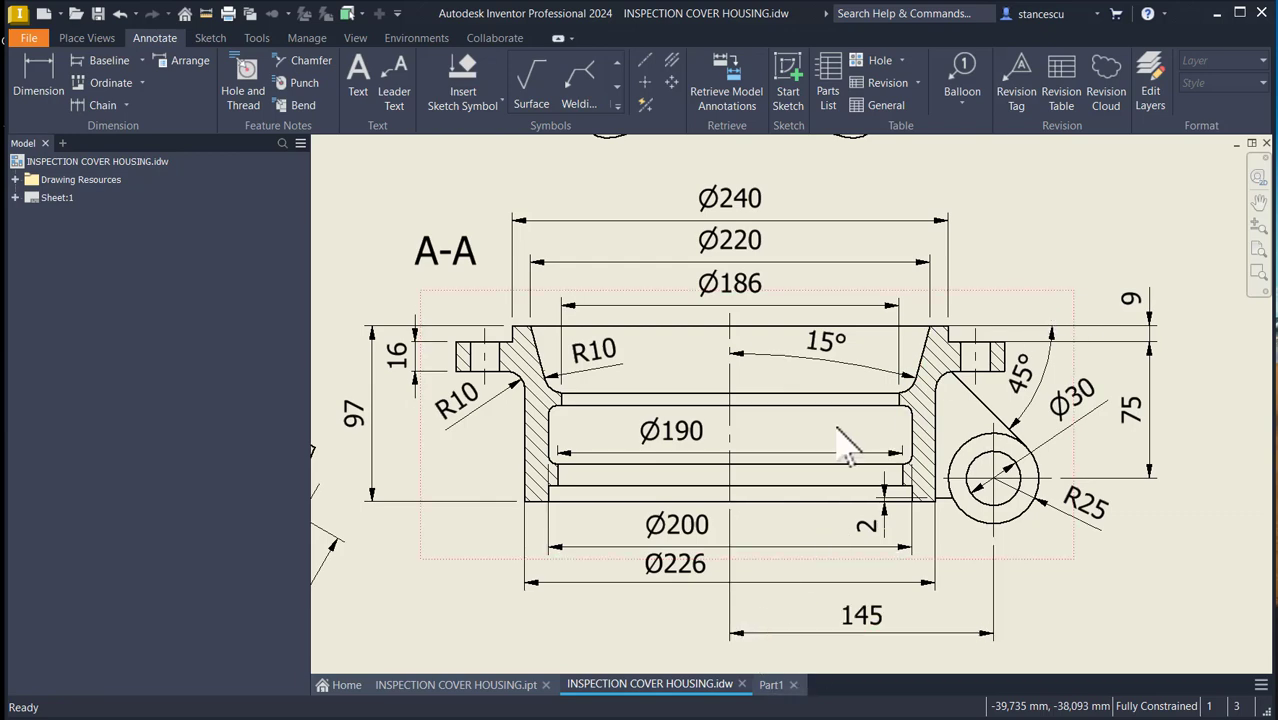
middle_drag(830, 432, 1035, 383)
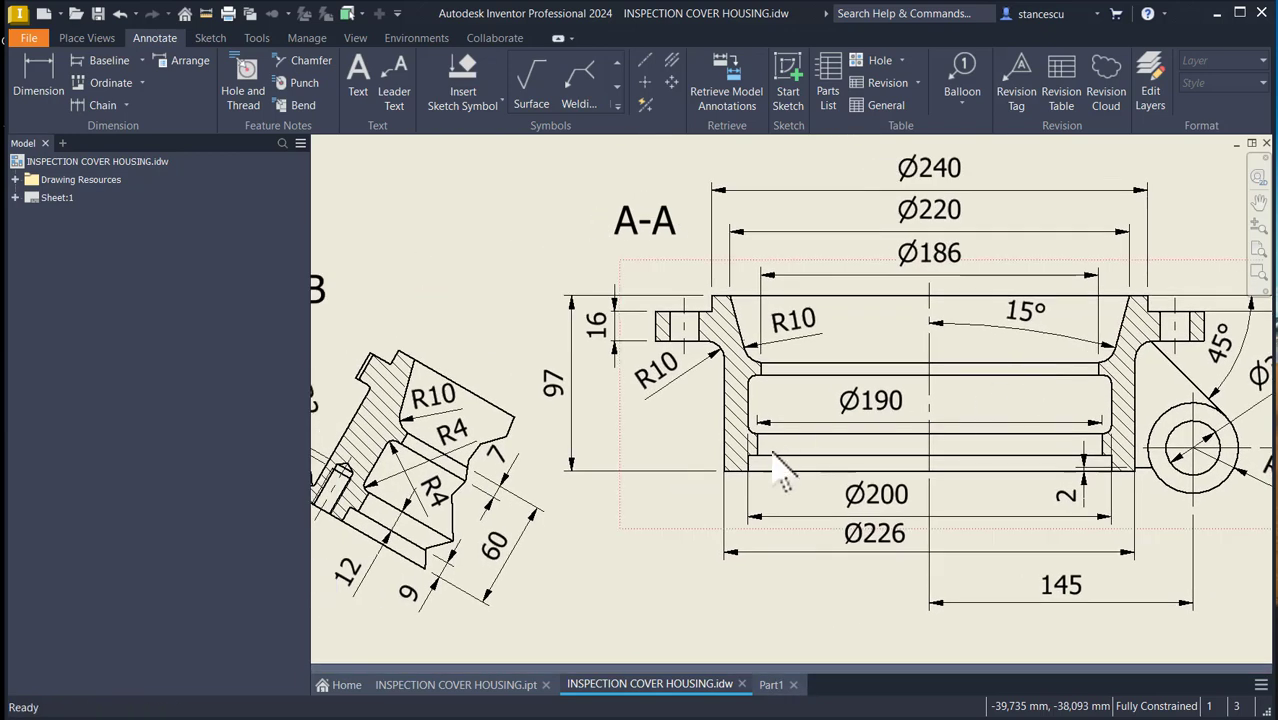
middle_drag(779, 465, 866, 456)
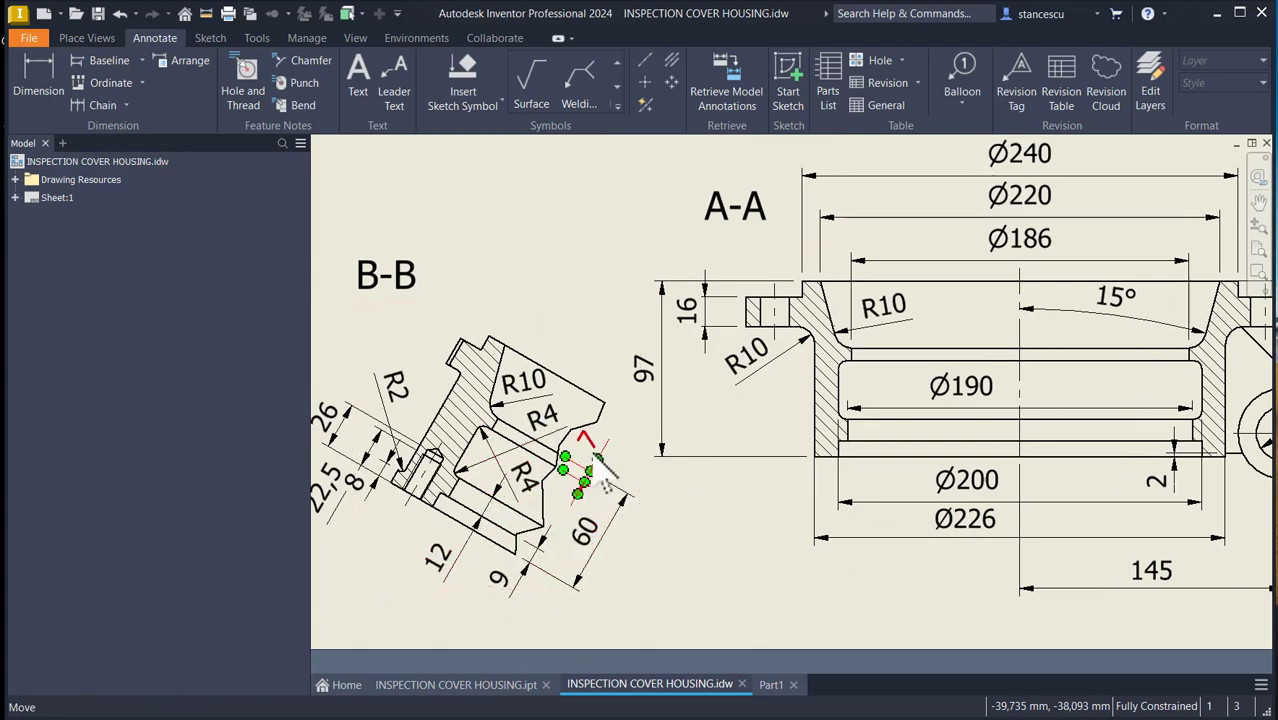
mouse_move(596, 458)
mouse_down()
mouse_move(548, 404)
mouse_move(586, 440)
mouse_up()
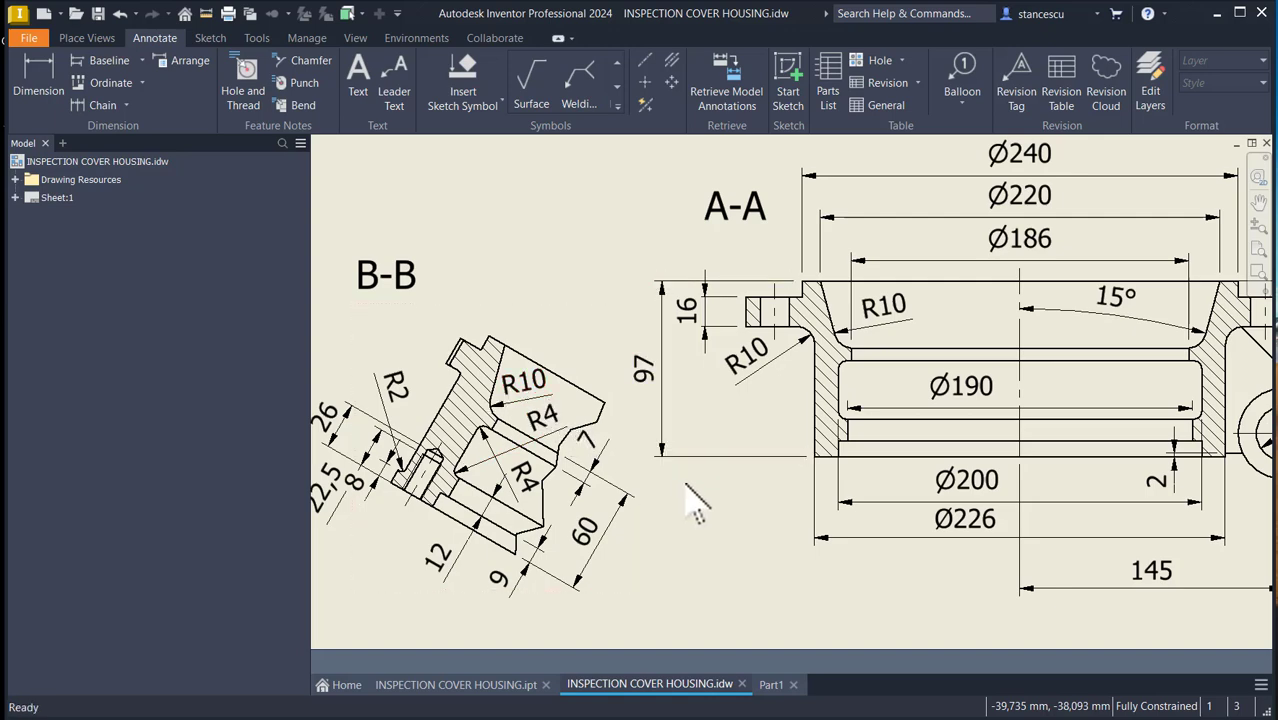
middle_drag(690, 500, 595, 487)
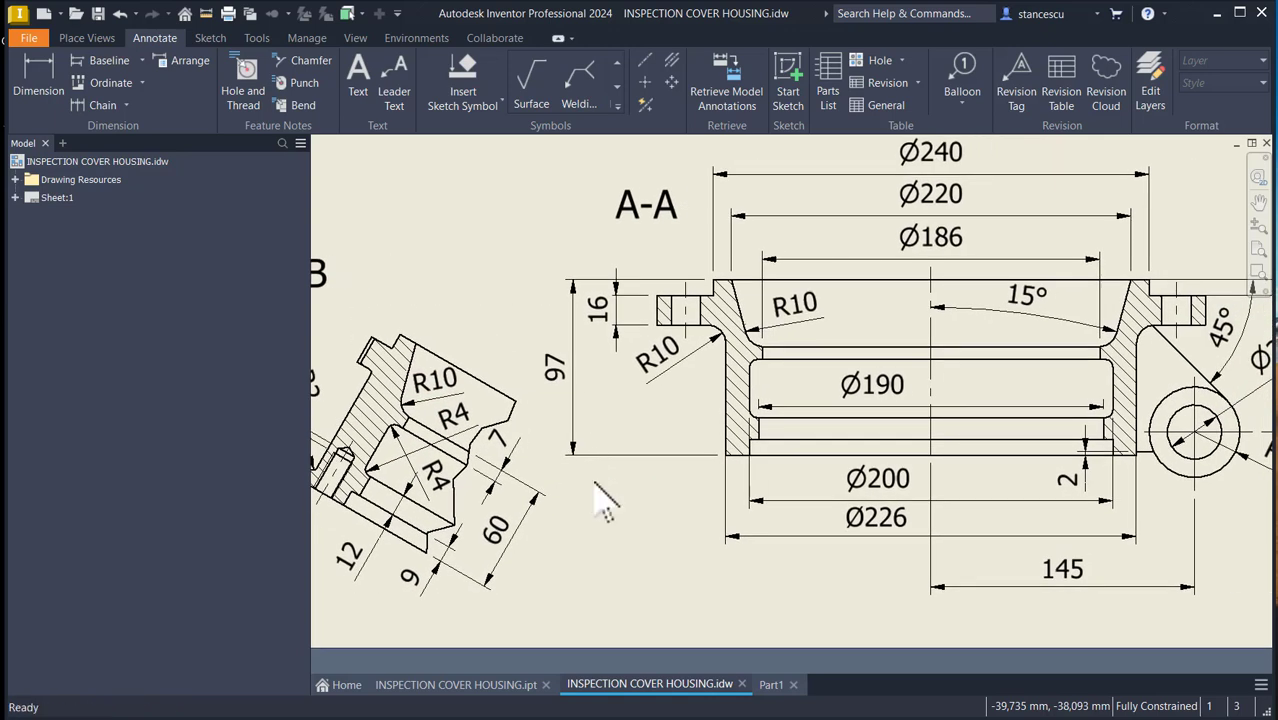
scroll(605, 505, down, 1)
scroll(604, 486, up, 4)
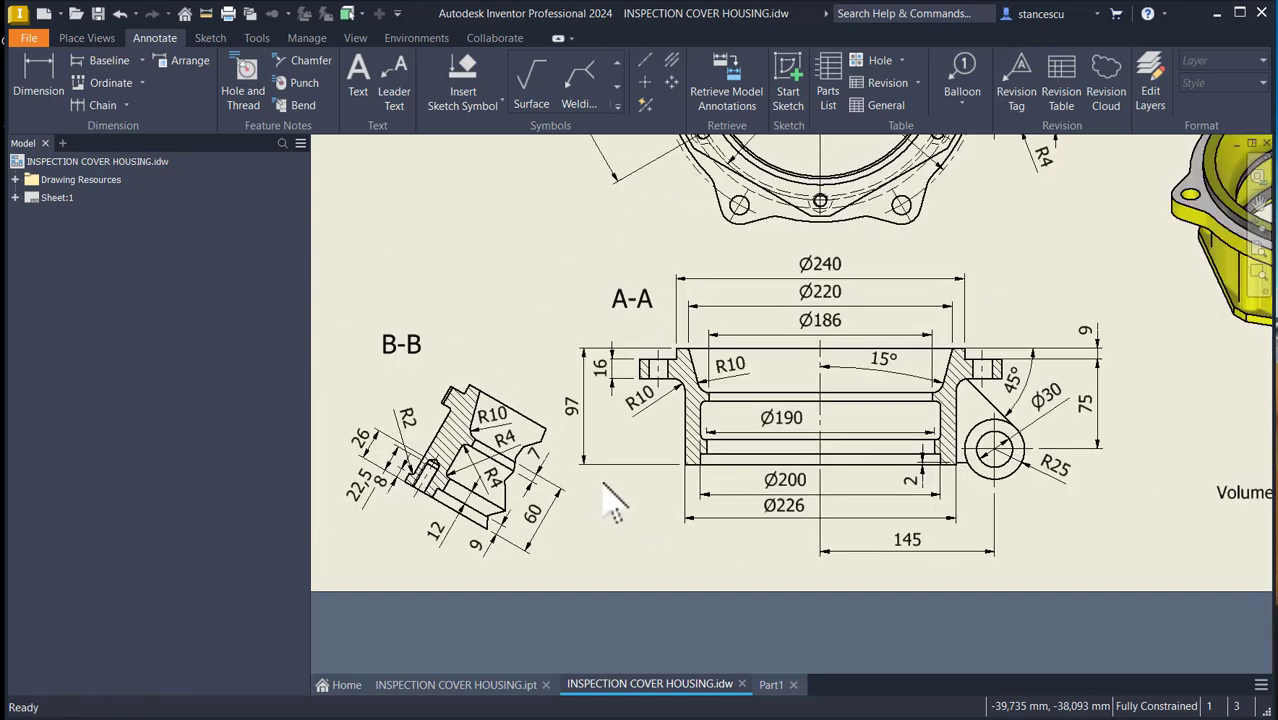
middle_drag(652, 478, 700, 528)
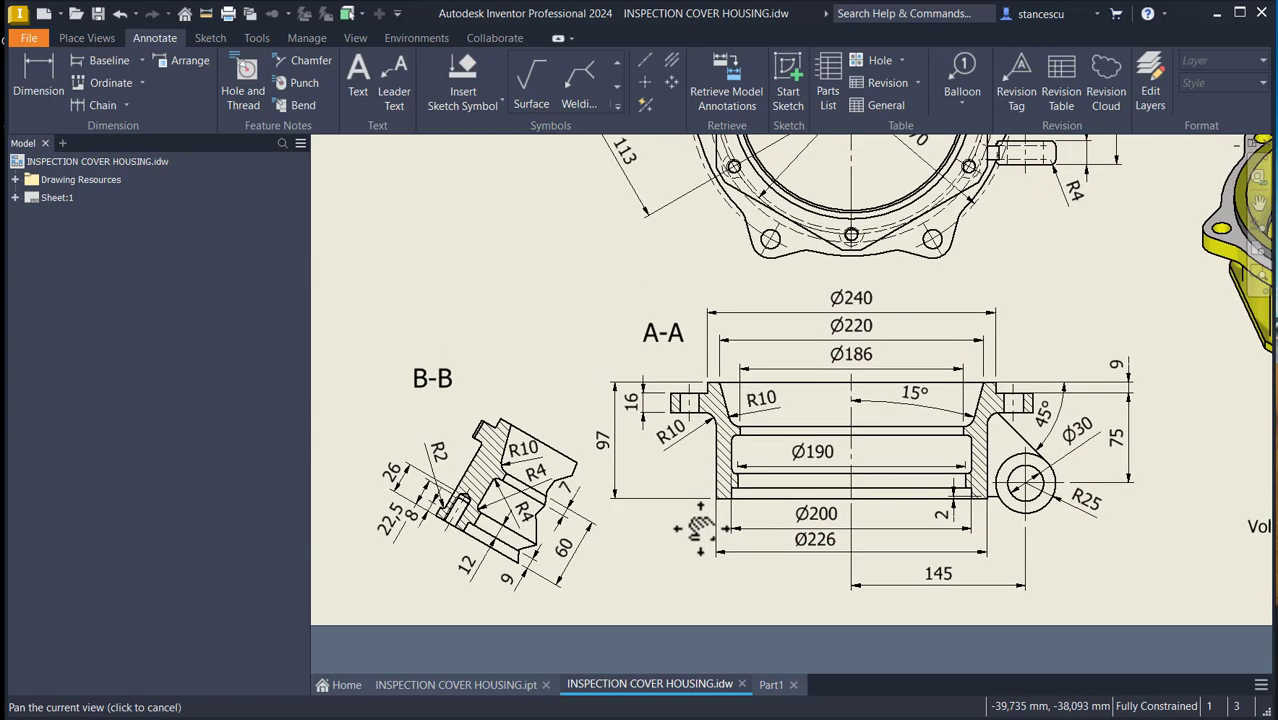
- Back in Part1, draw a slanted line down and inward from the profile's upper edge, ending in a tangent arc of about 7.4 mm radius
click(772, 686)
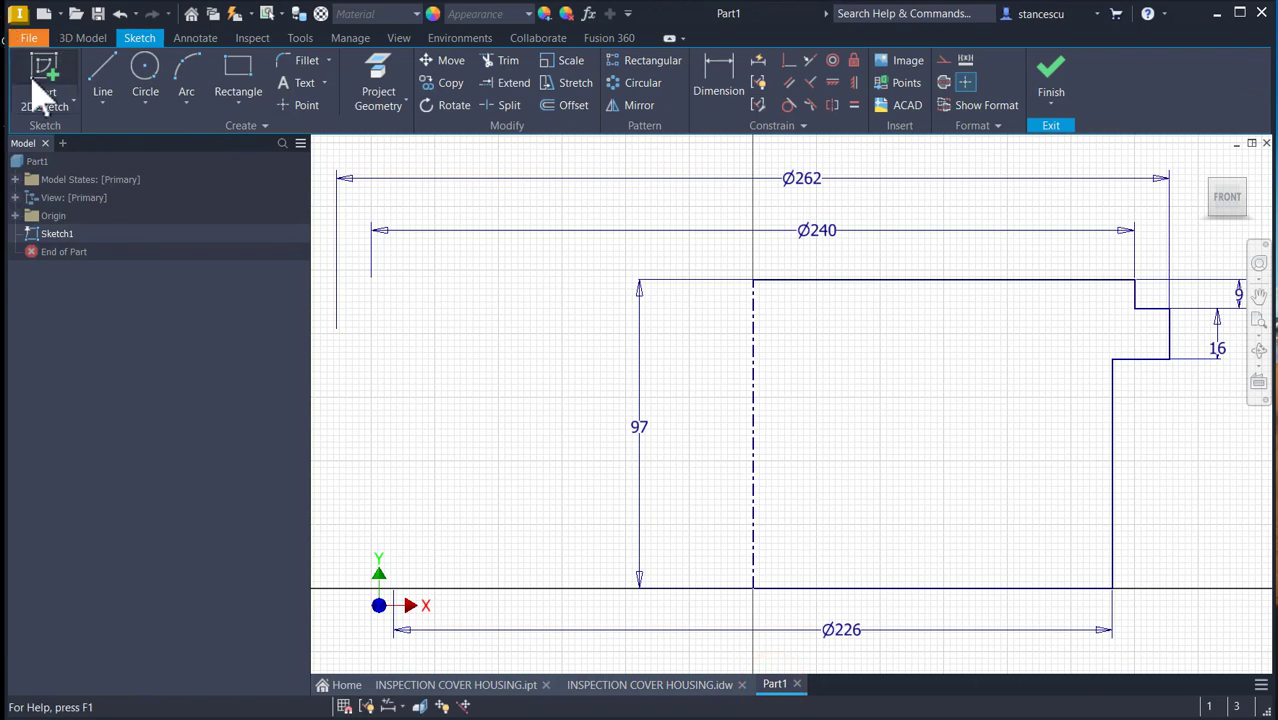
click(99, 70)
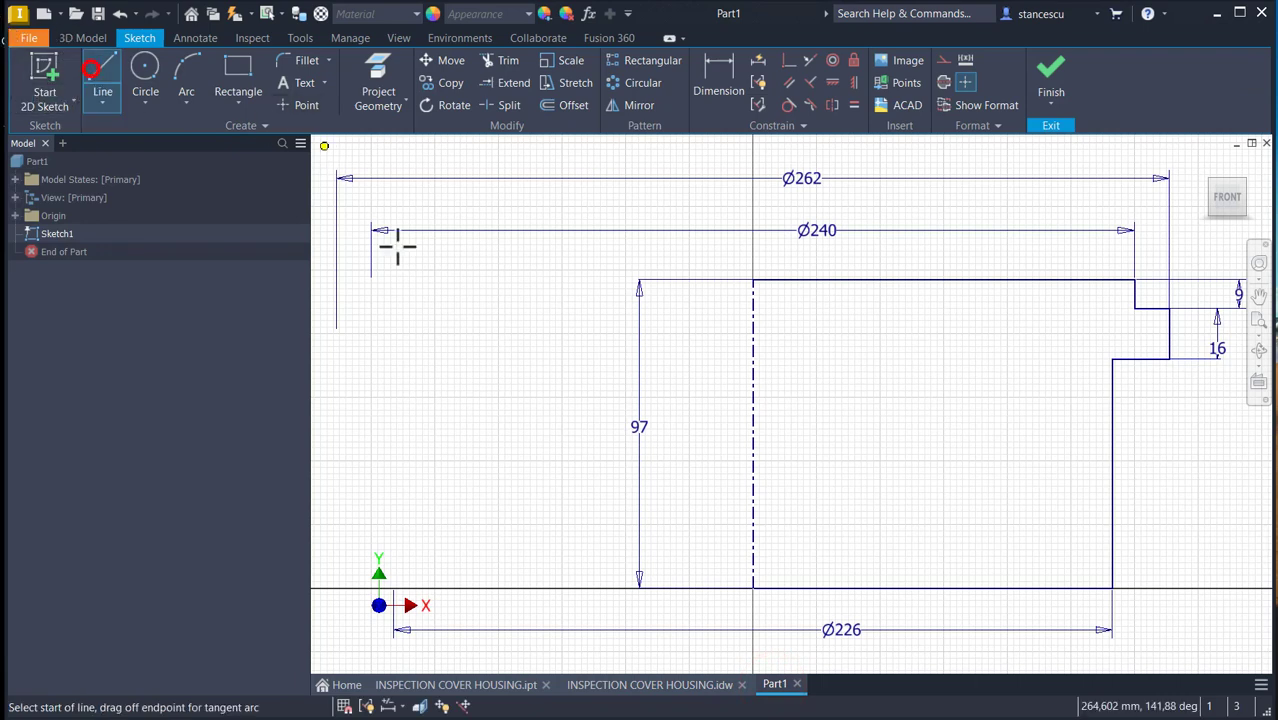
click(1106, 281)
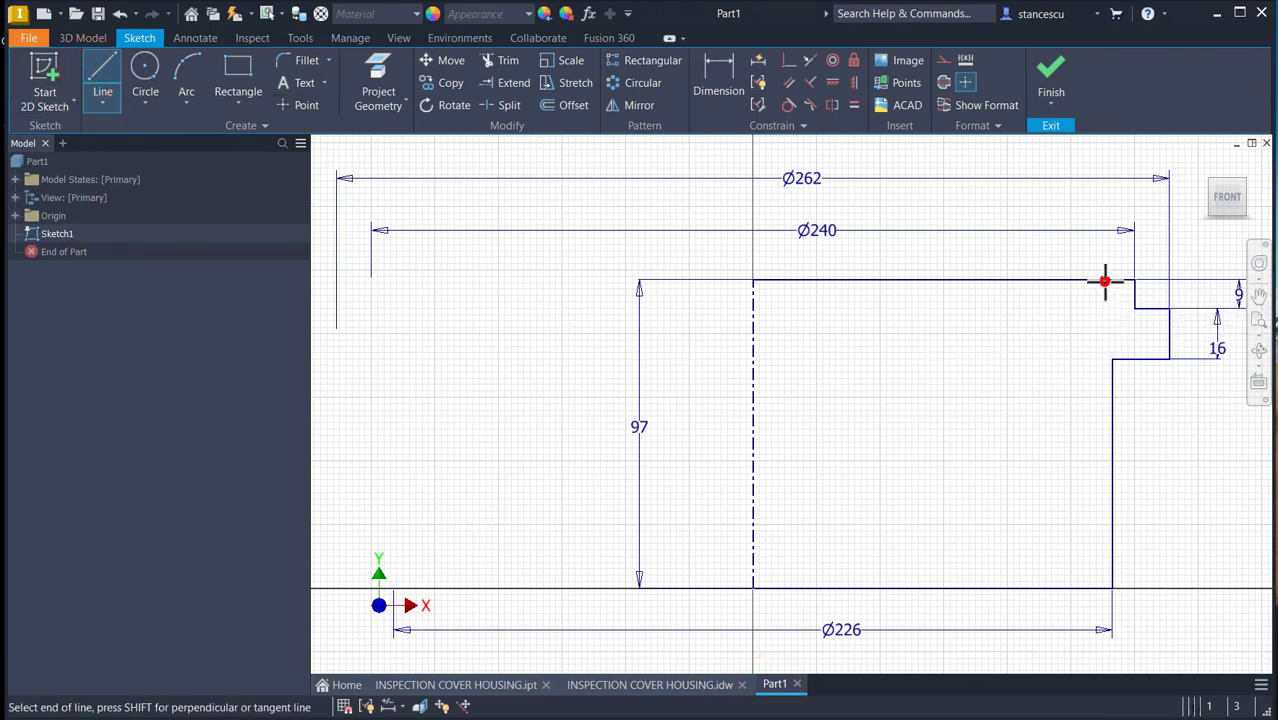
click(1088, 349)
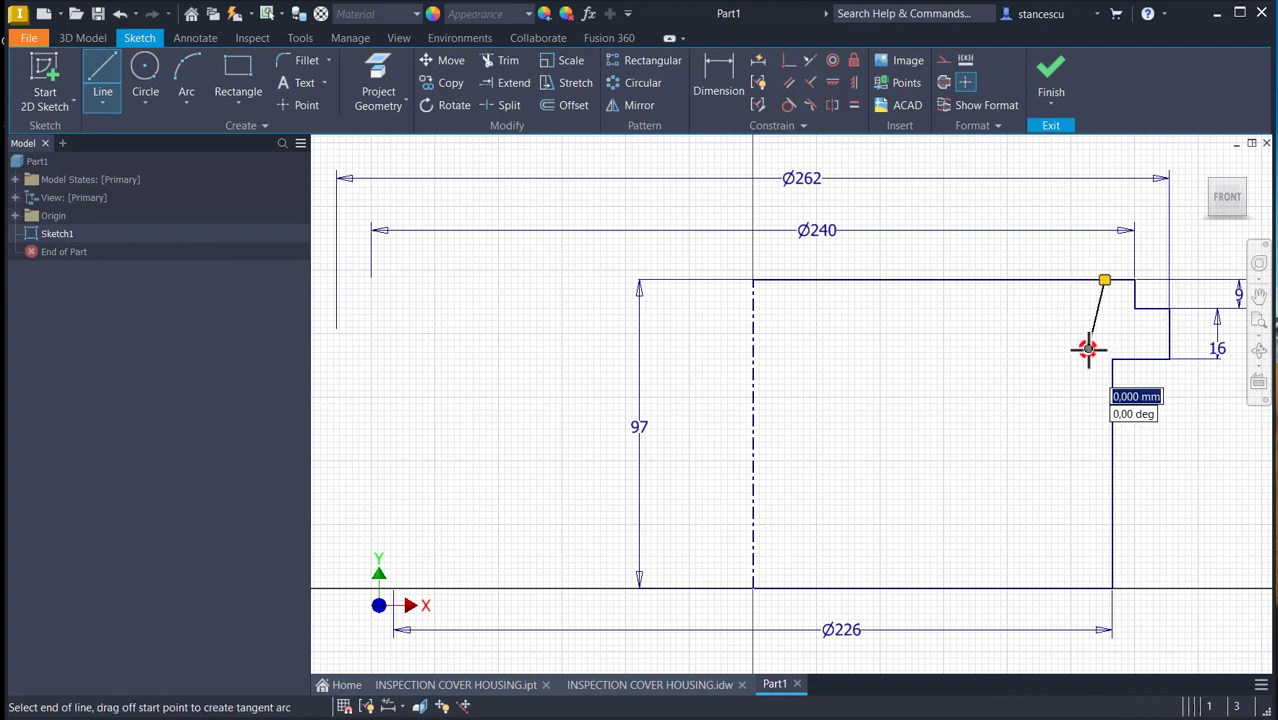
drag(1086, 354, 1074, 366)
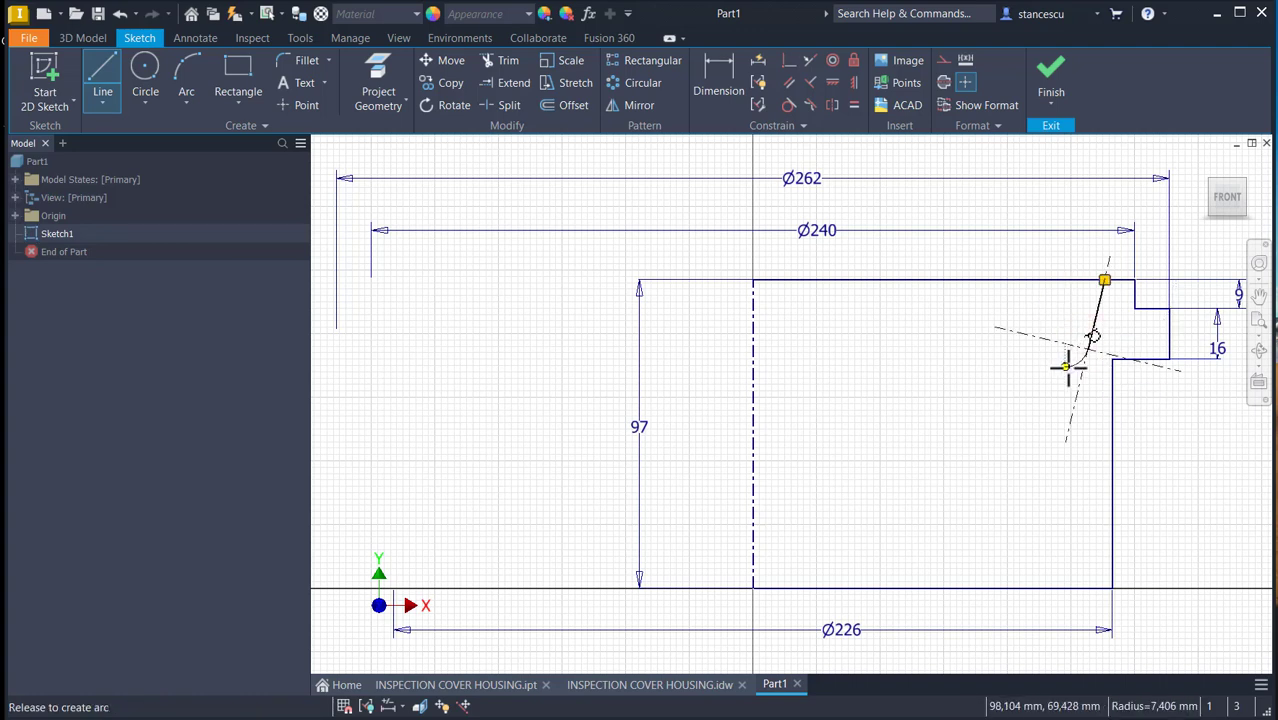
drag(1066, 370, 1063, 368)
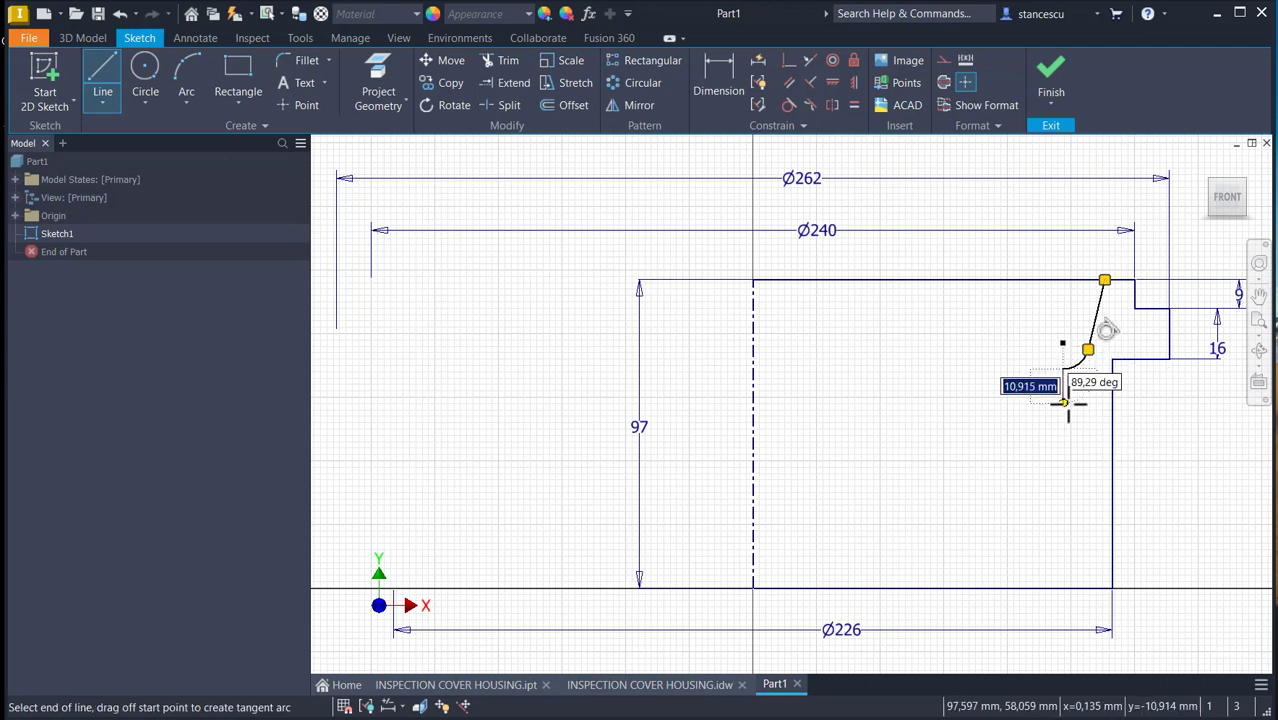
- Continue the inner profile in perpendicular steps: about 11 mm down, outward, down, about 10 mm inward, down, outward, and about 14 mm down to the base line
click(1066, 403)
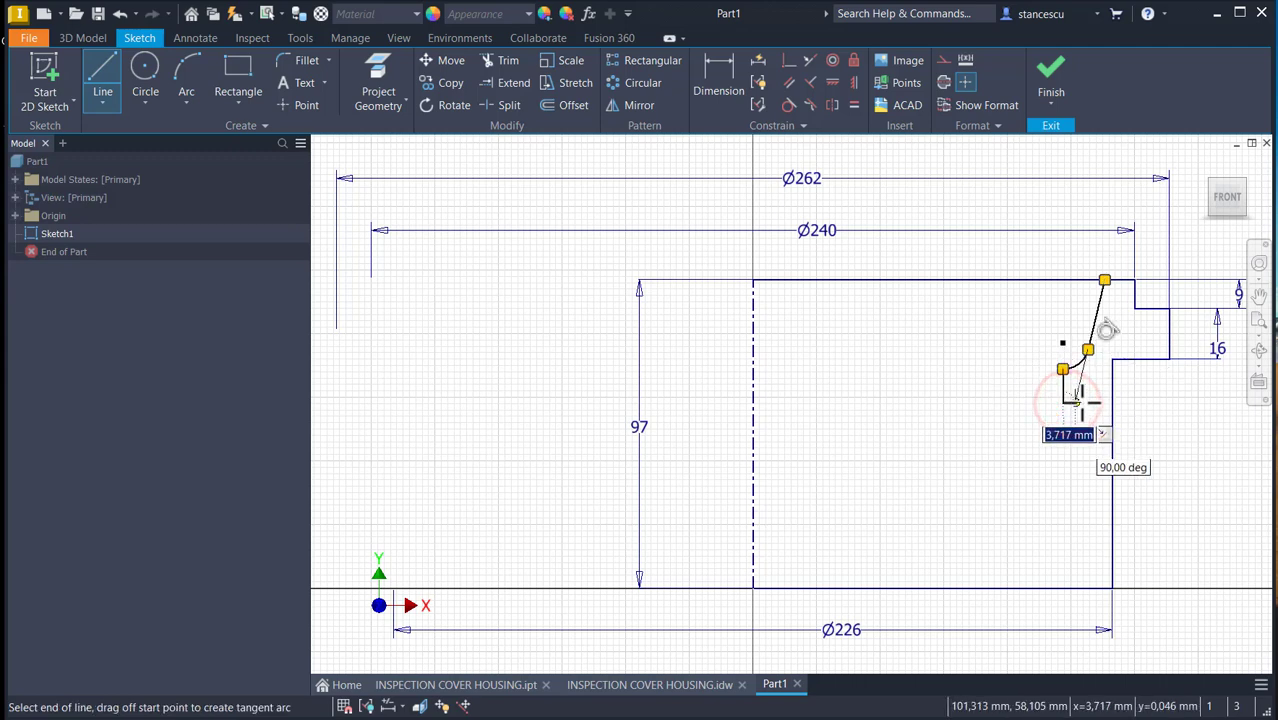
click(1088, 402)
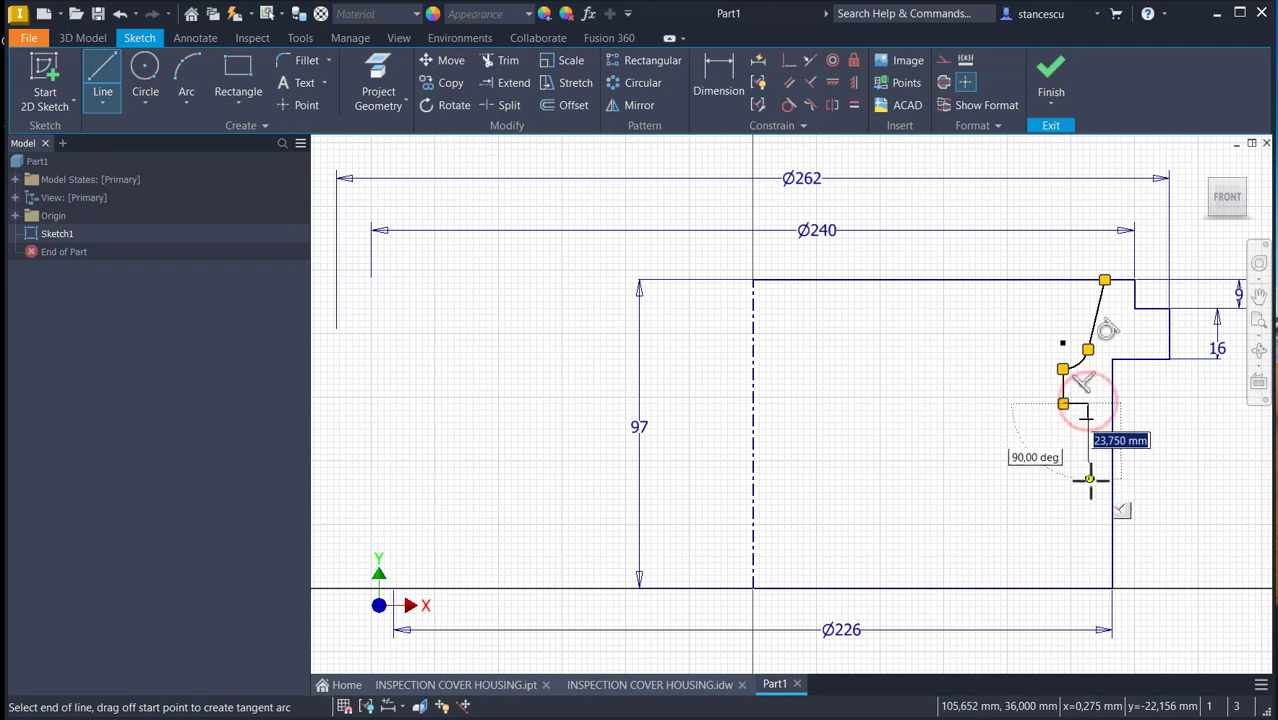
click(1089, 496)
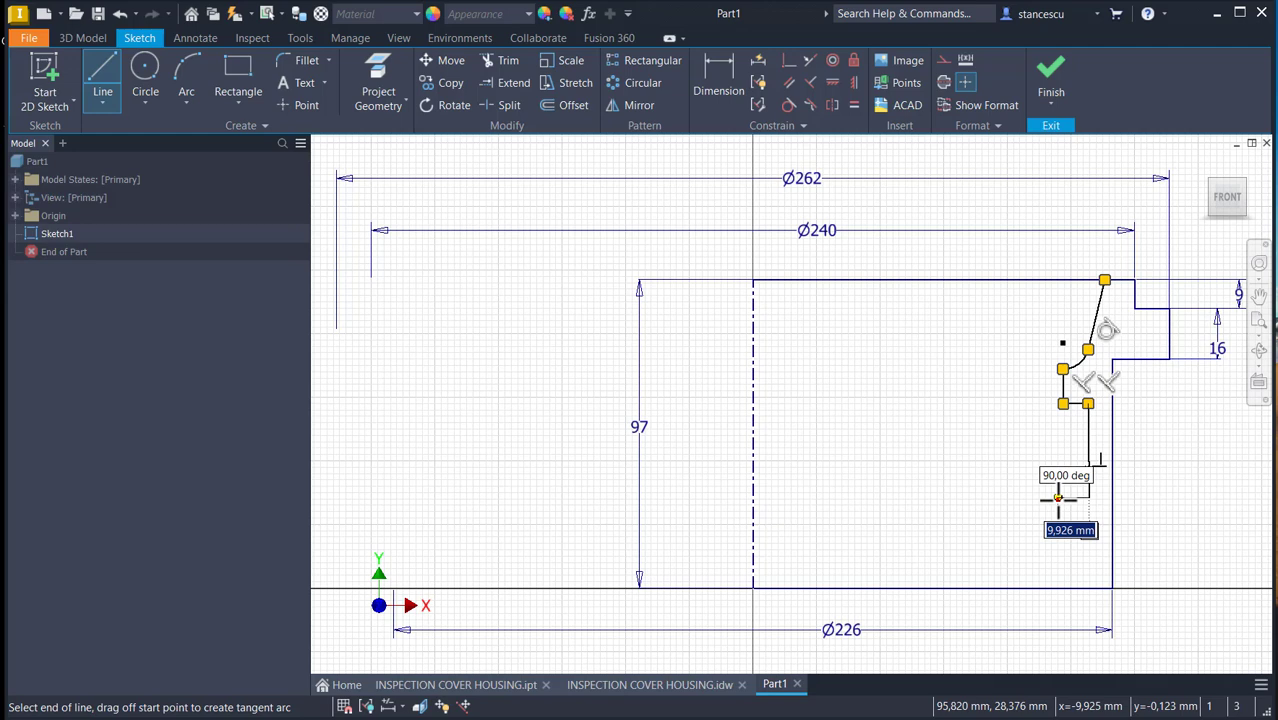
click(1058, 497)
click(1058, 546)
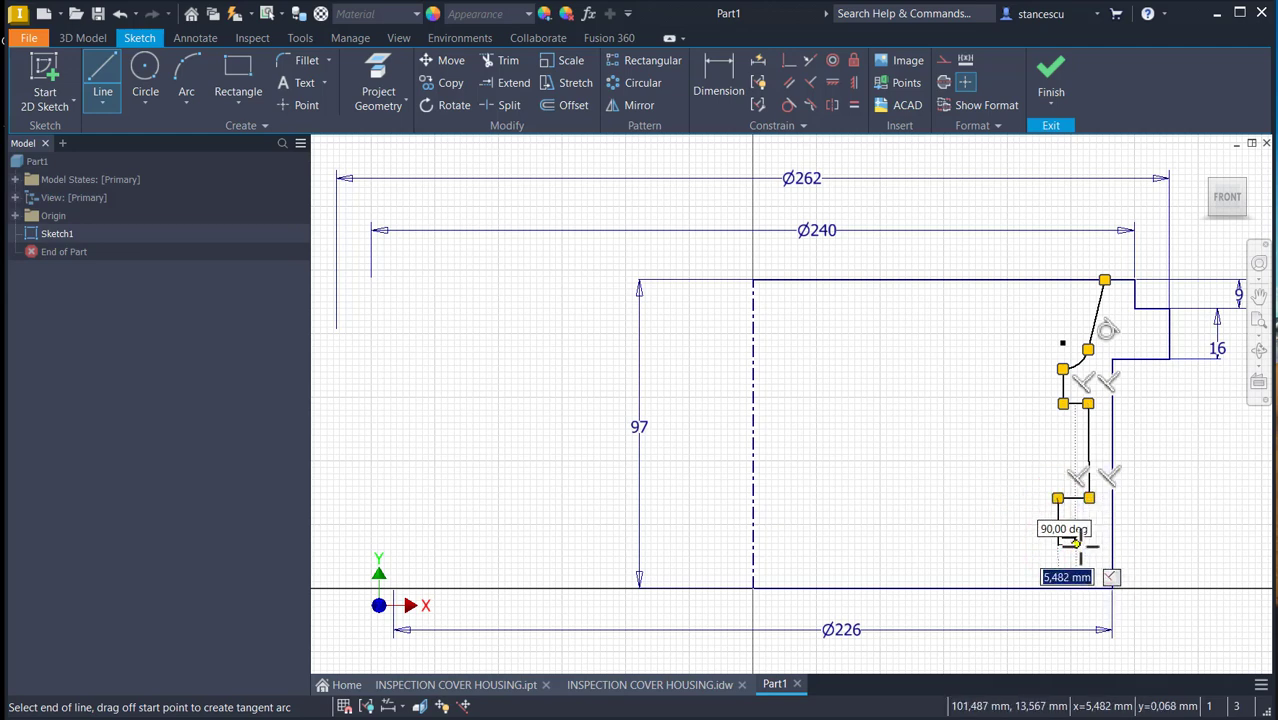
click(1077, 544)
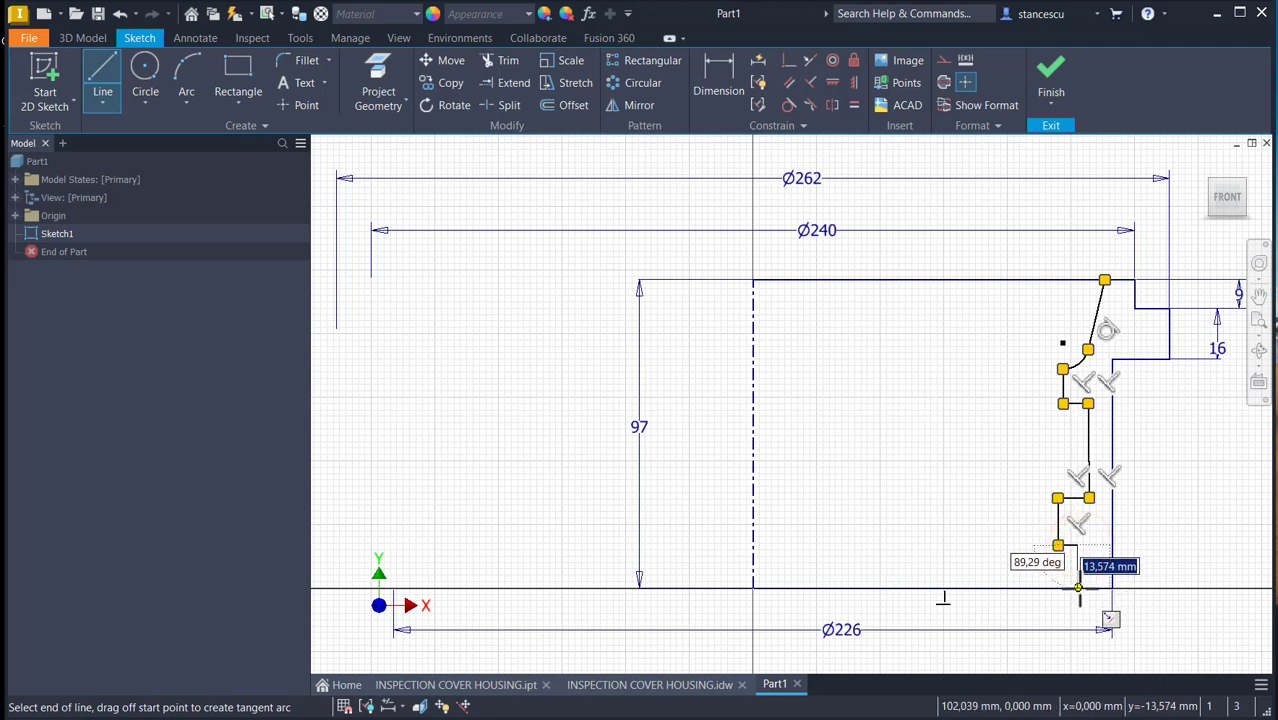
double_click(1077, 588)
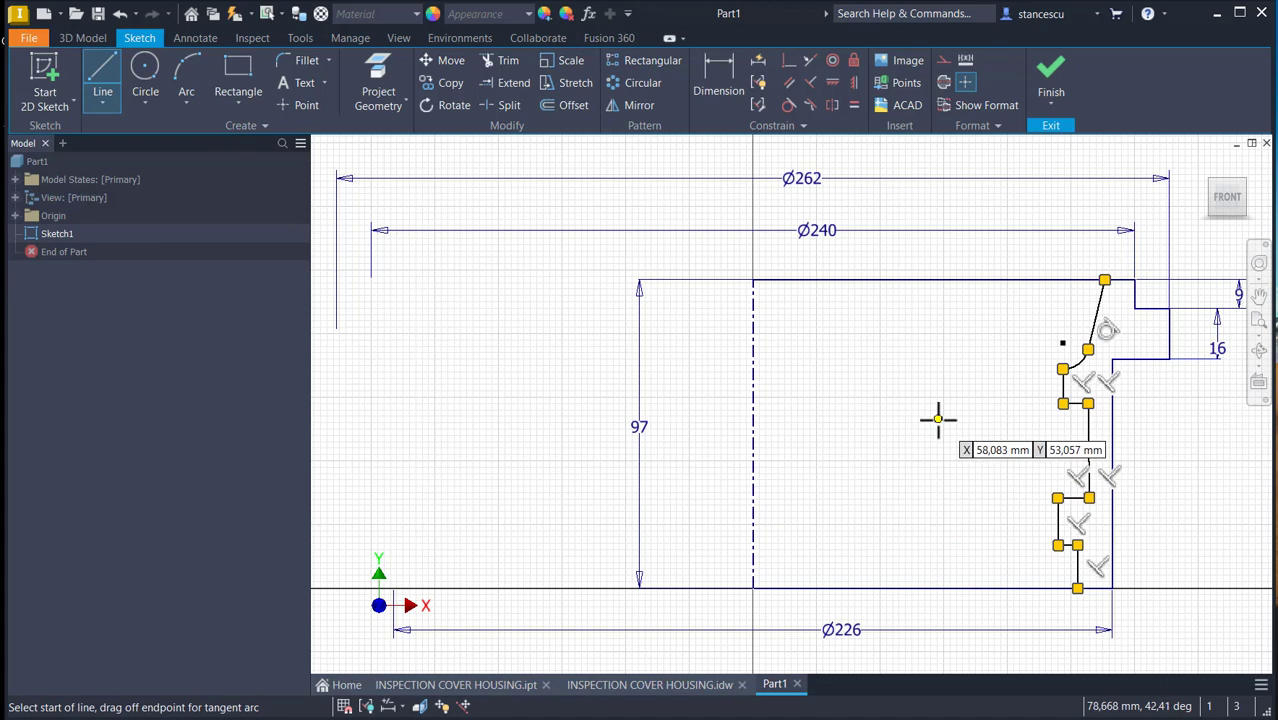
key(Escape)
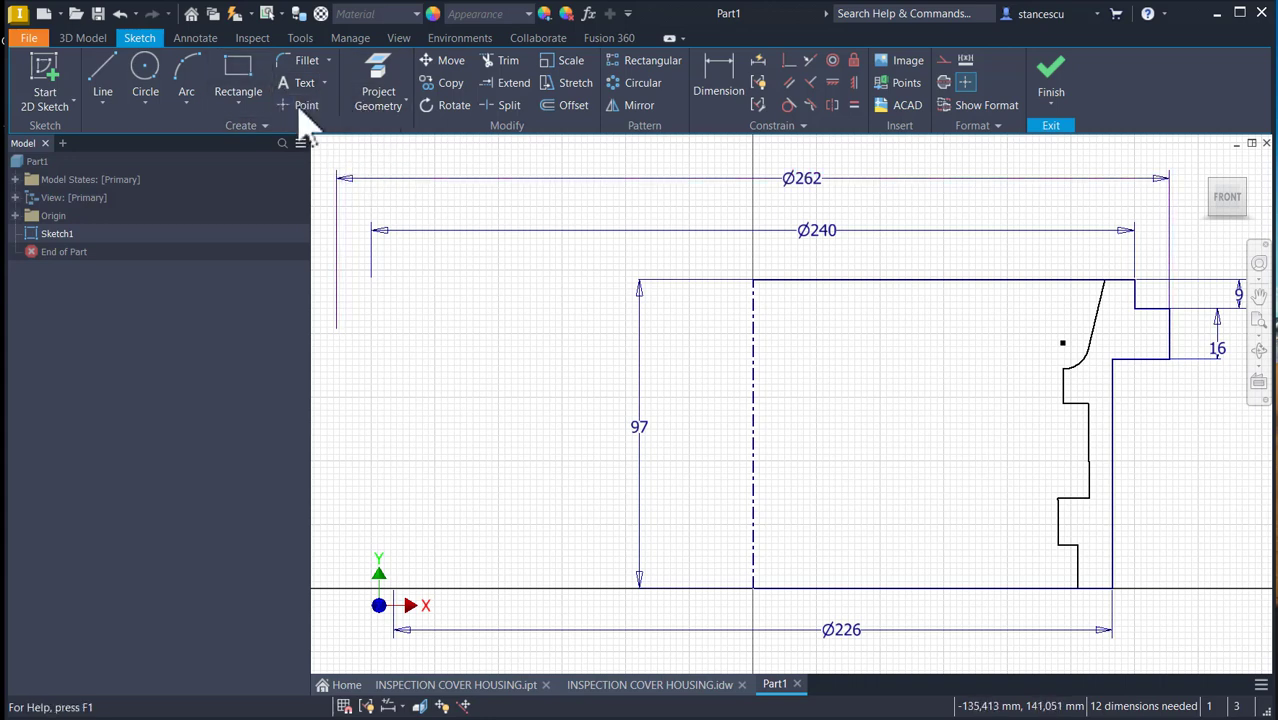
- Fillet the outer contour's inside corner below the flange at 10 mm and the inner recess's two outer corners at 4 mm
click(285, 63)
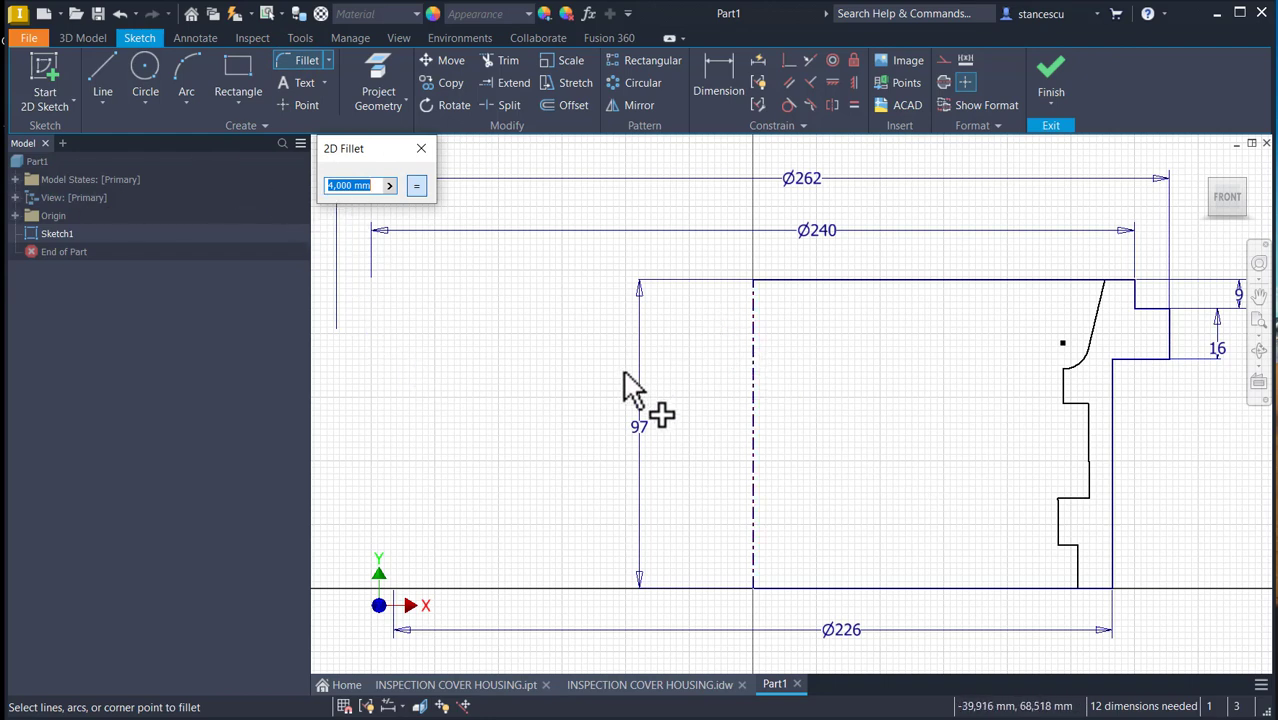
text(10)
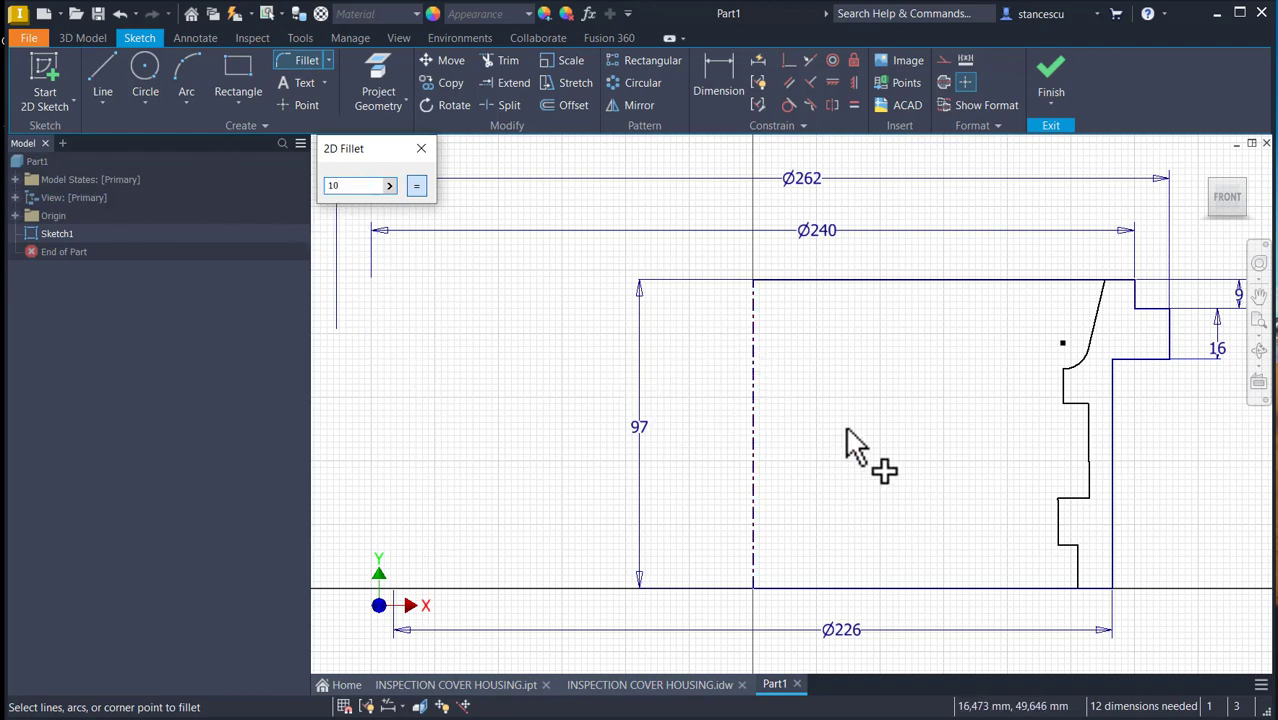
click(1113, 360)
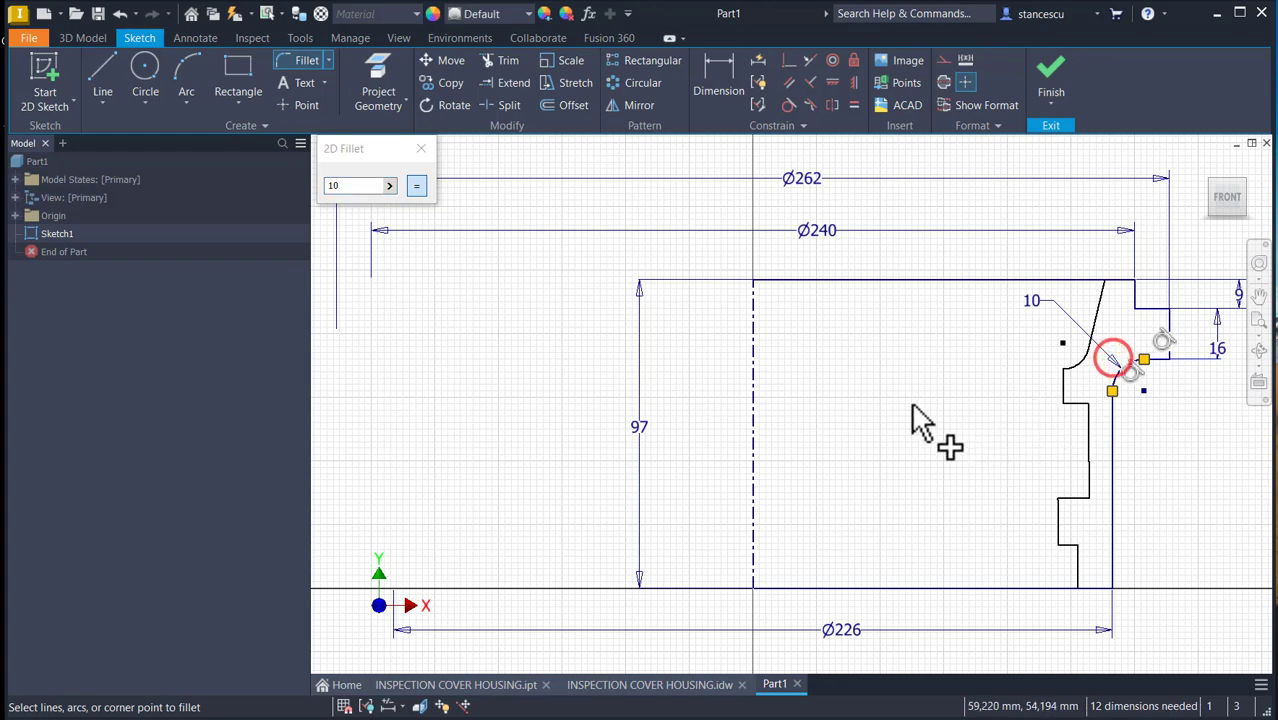
double_click(363, 189)
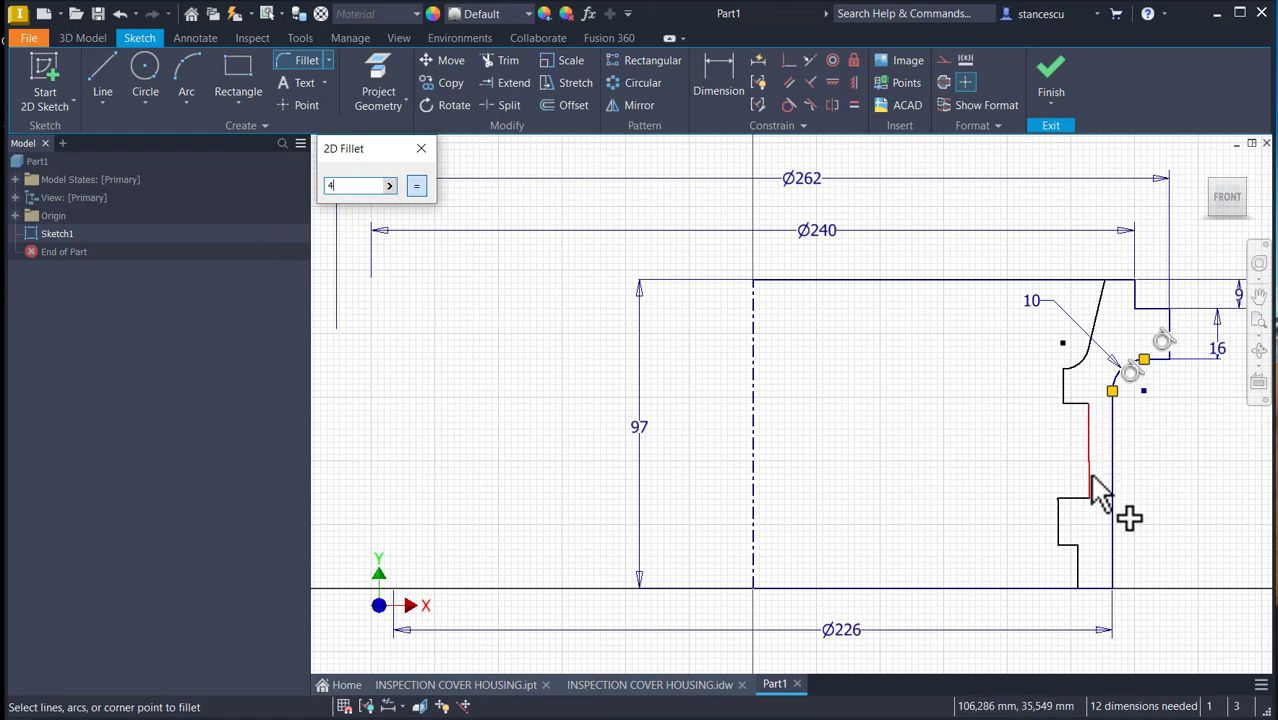
click(1095, 420)
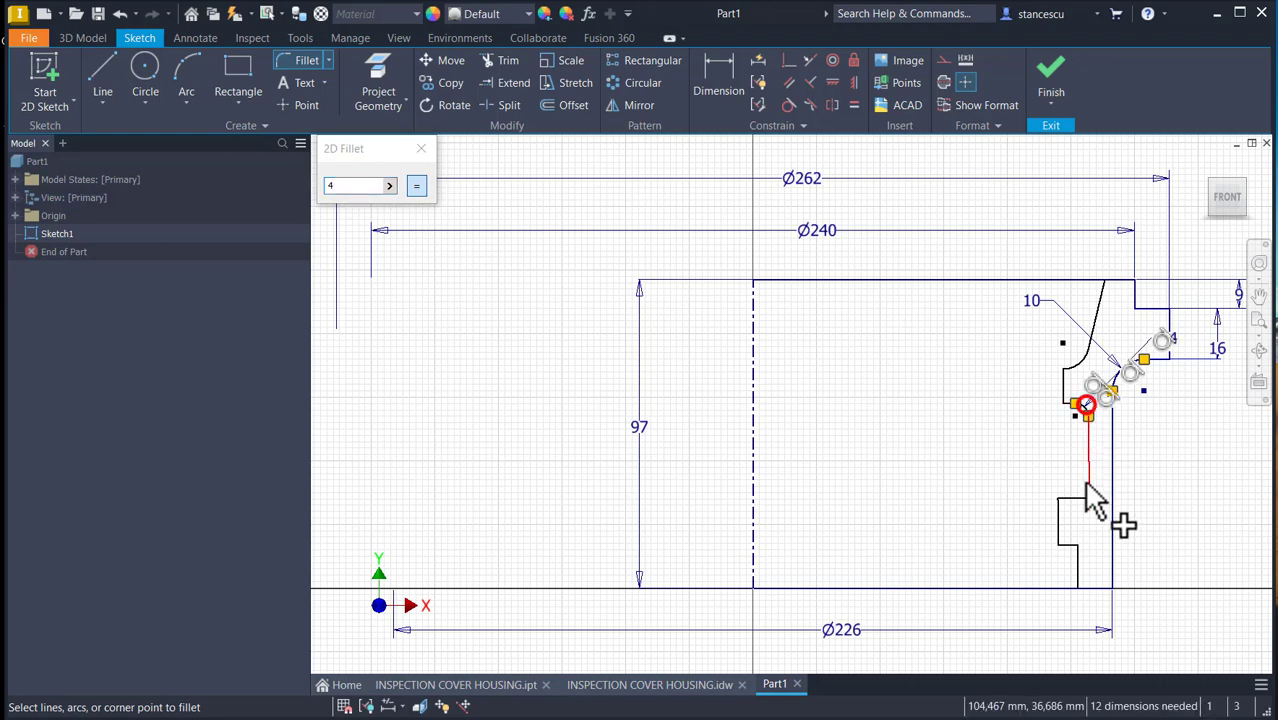
click(1055, 550)
key(Escape)
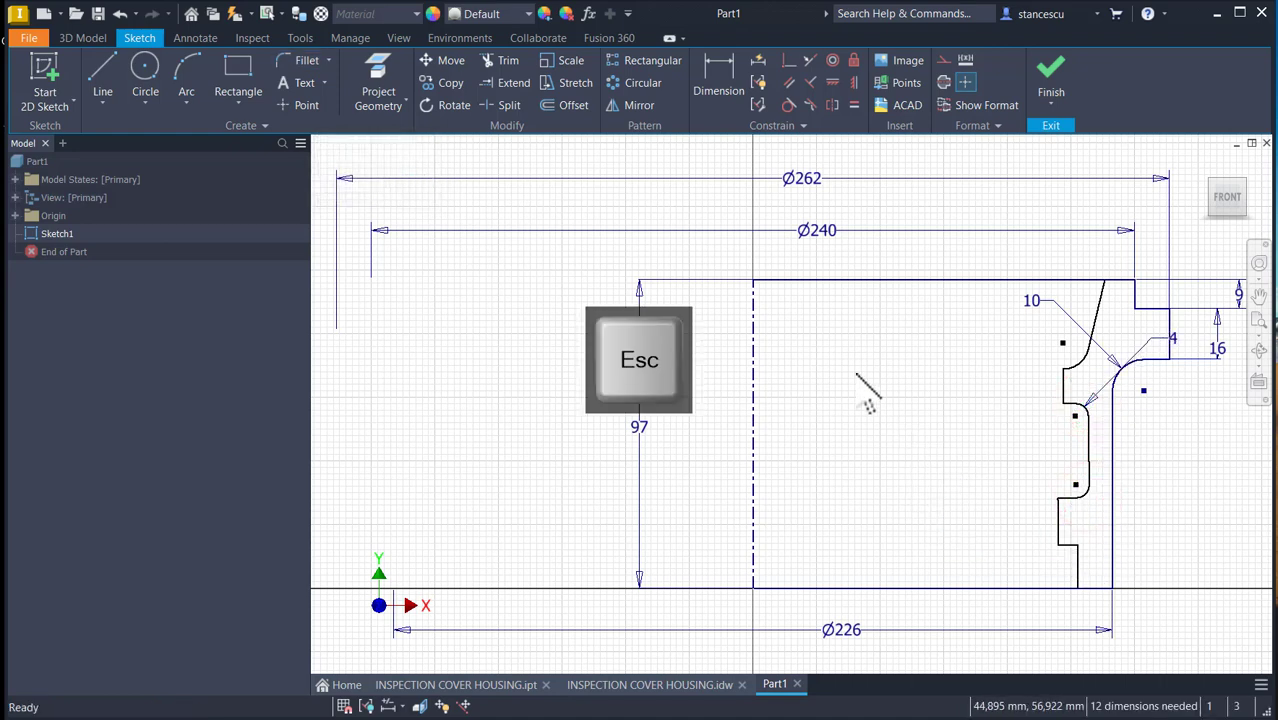
- Apply a vertical constraint to the wall between the two 4 mm fillets of the inner recess
click(854, 82)
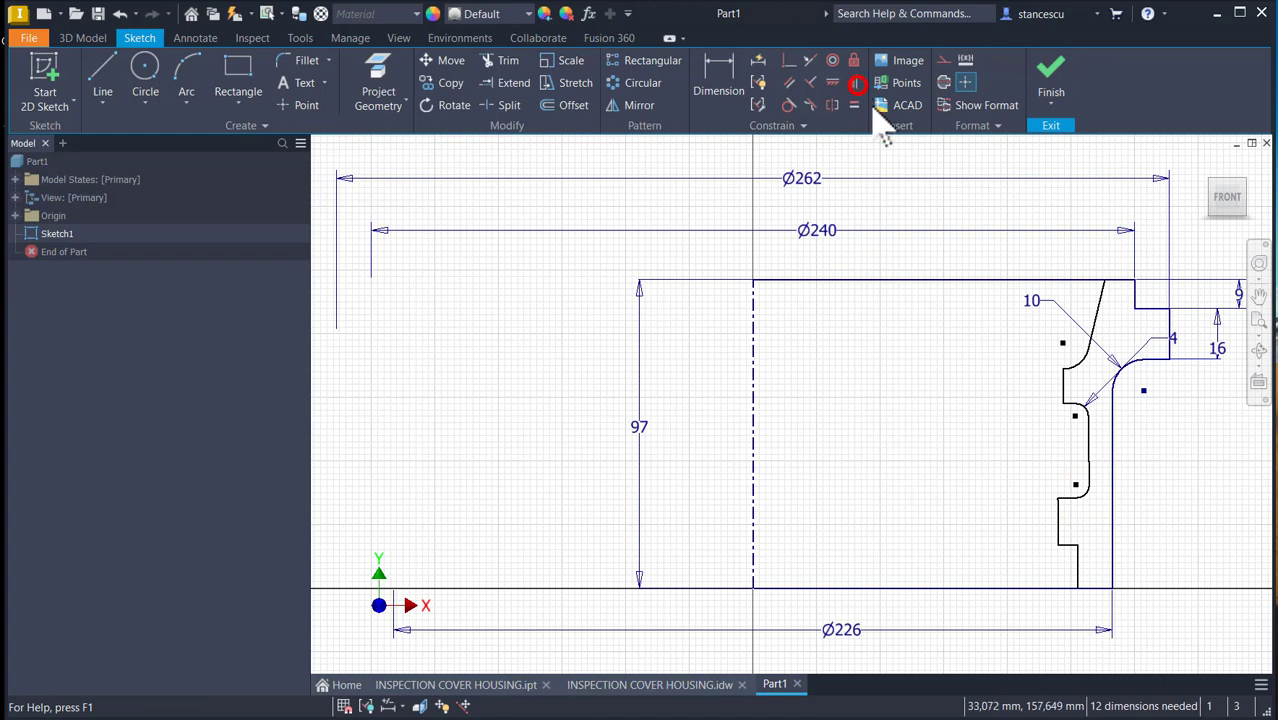
click(1085, 442)
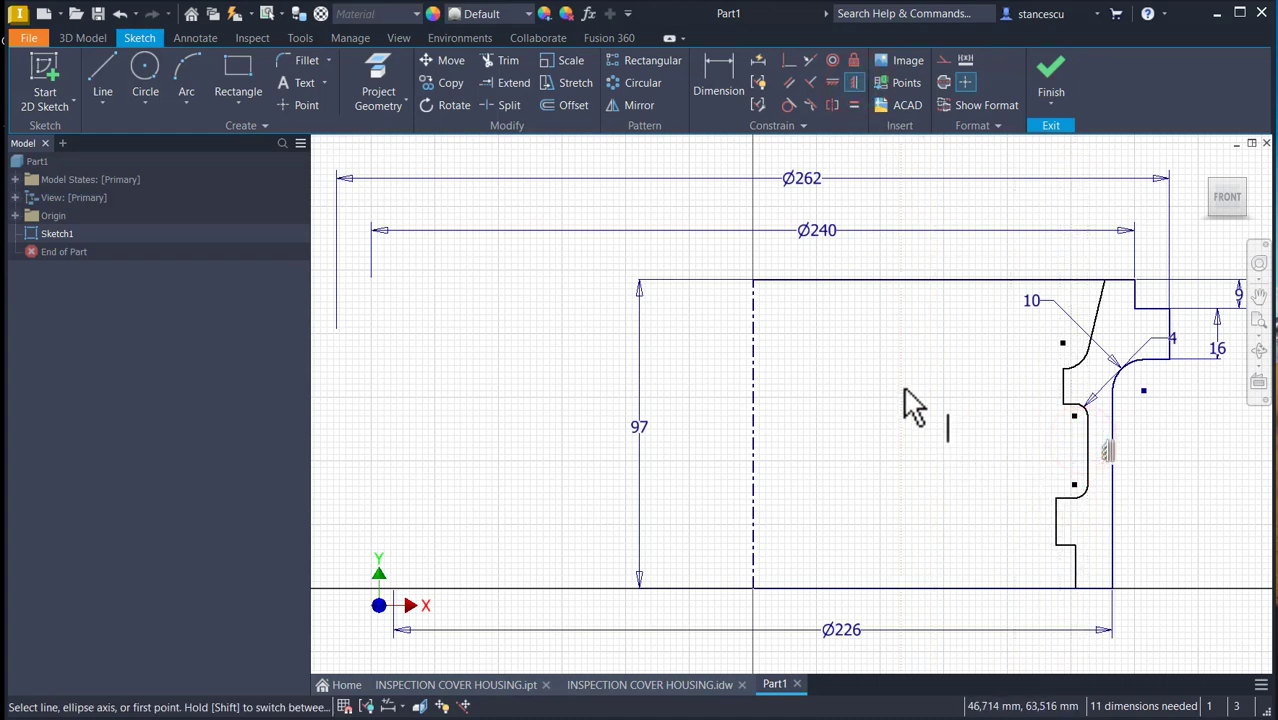
key(Escape)
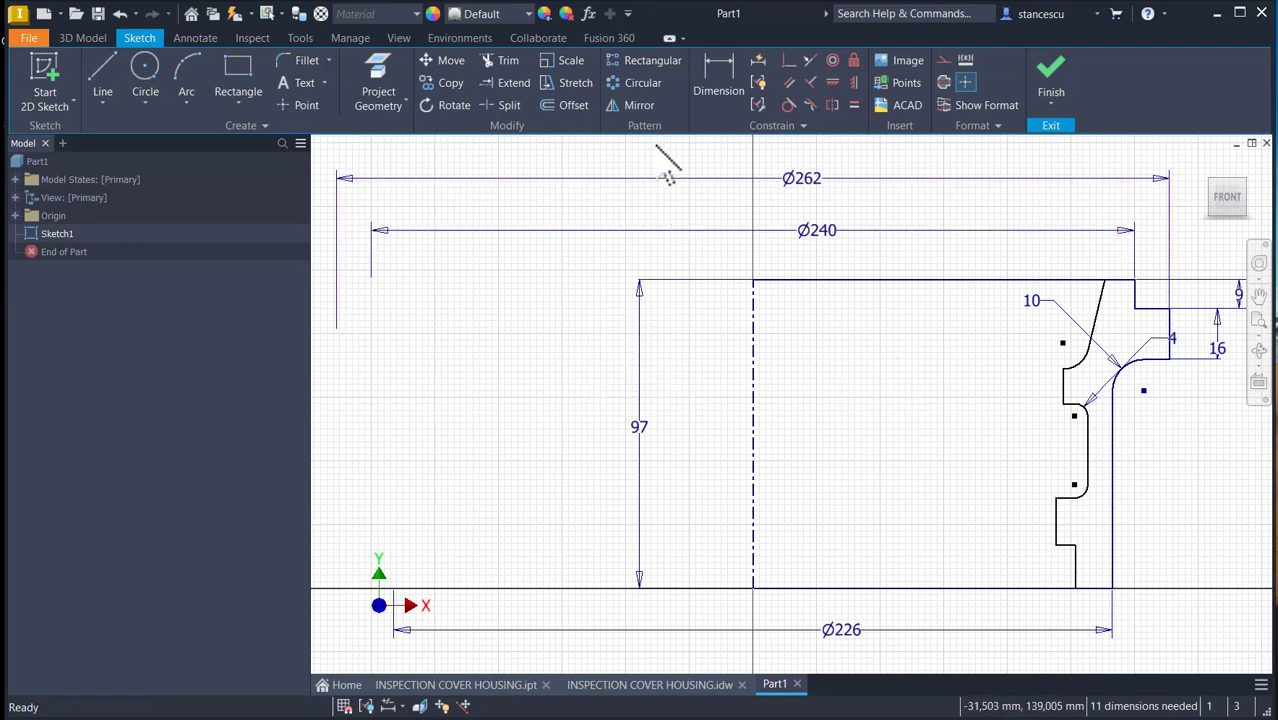
- Dimension the angle between the slanted inner line and the short vertical edge below its arc as 15 degrees
click(724, 92)
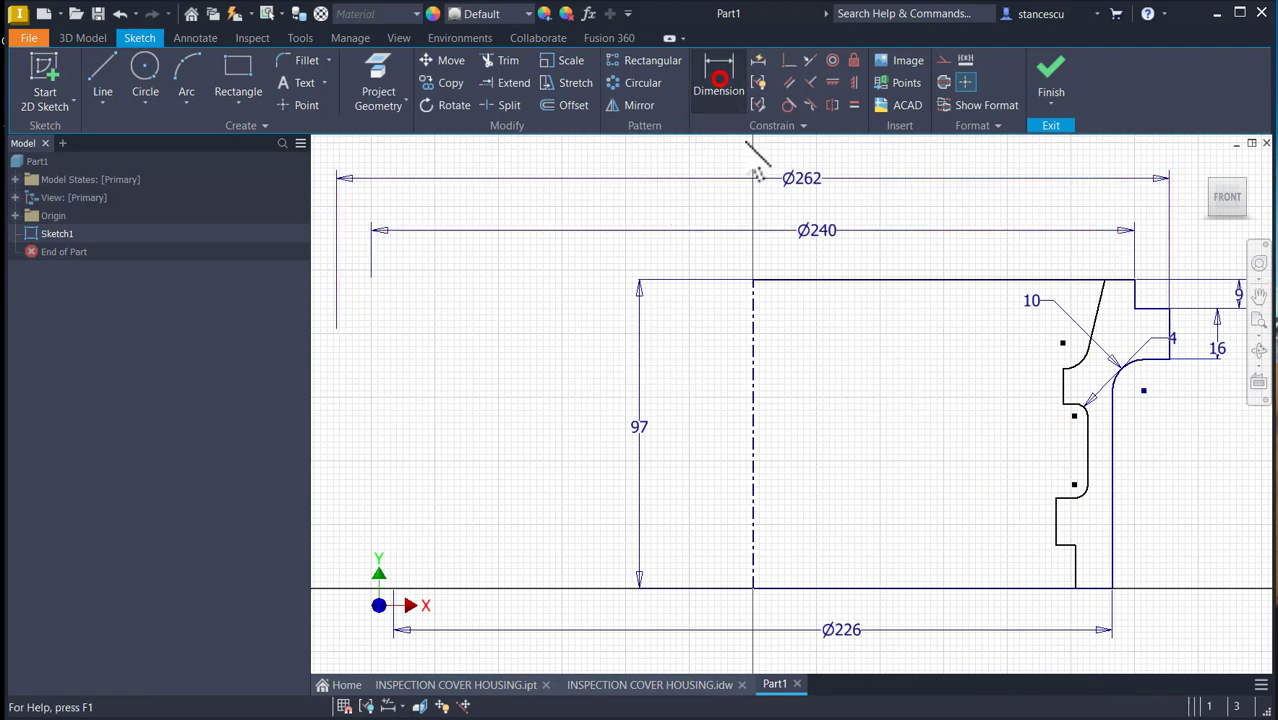
click(1101, 292)
scroll(1115, 315, up, 3)
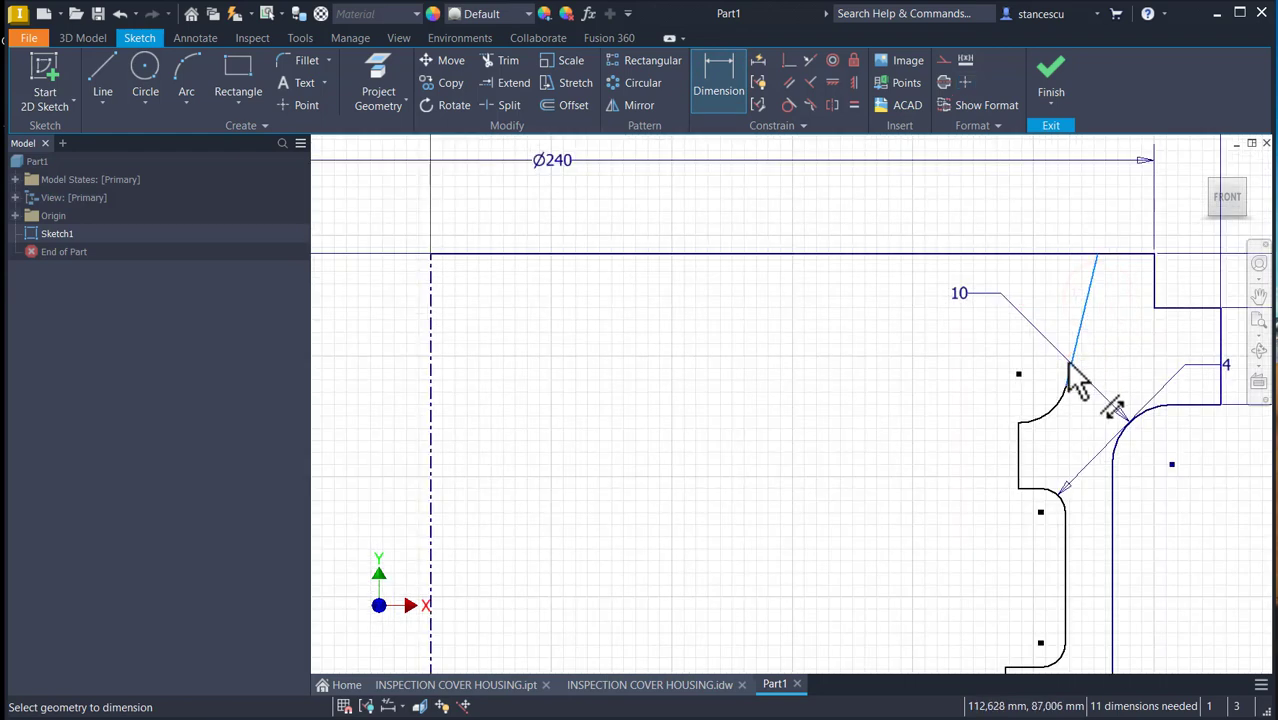
click(1018, 442)
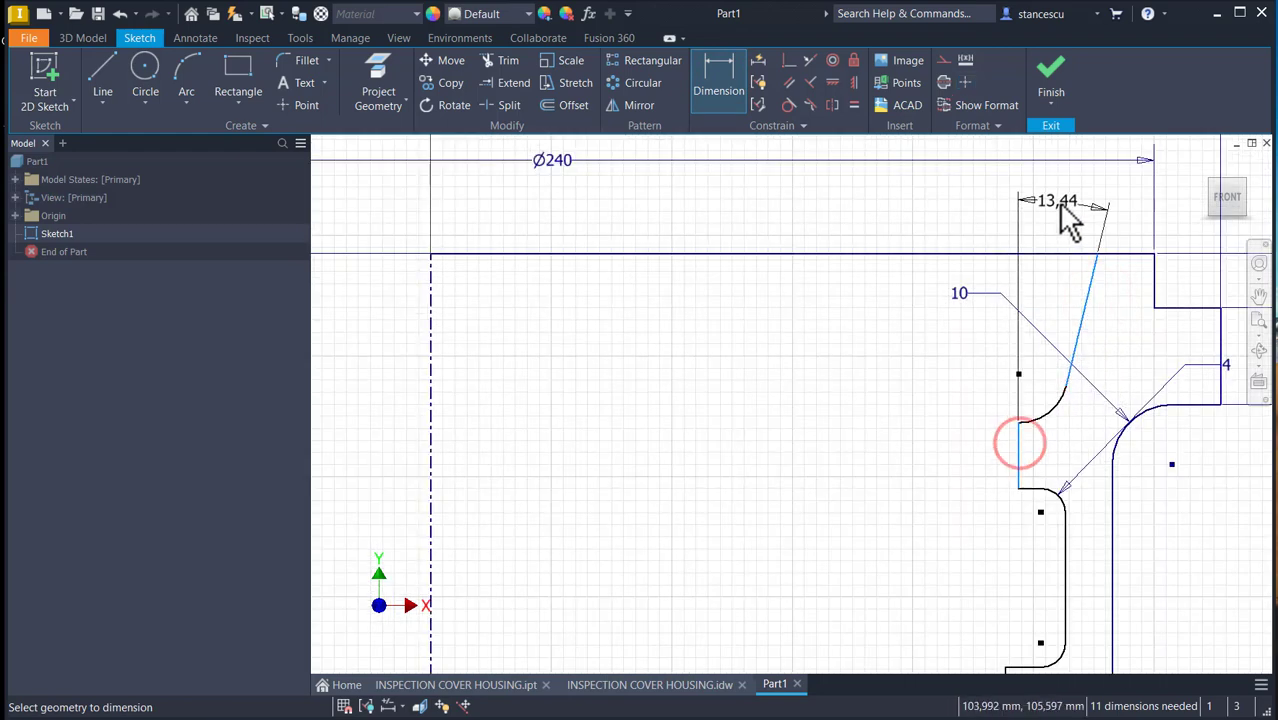
click(1057, 200)
text(15)
key(Return)
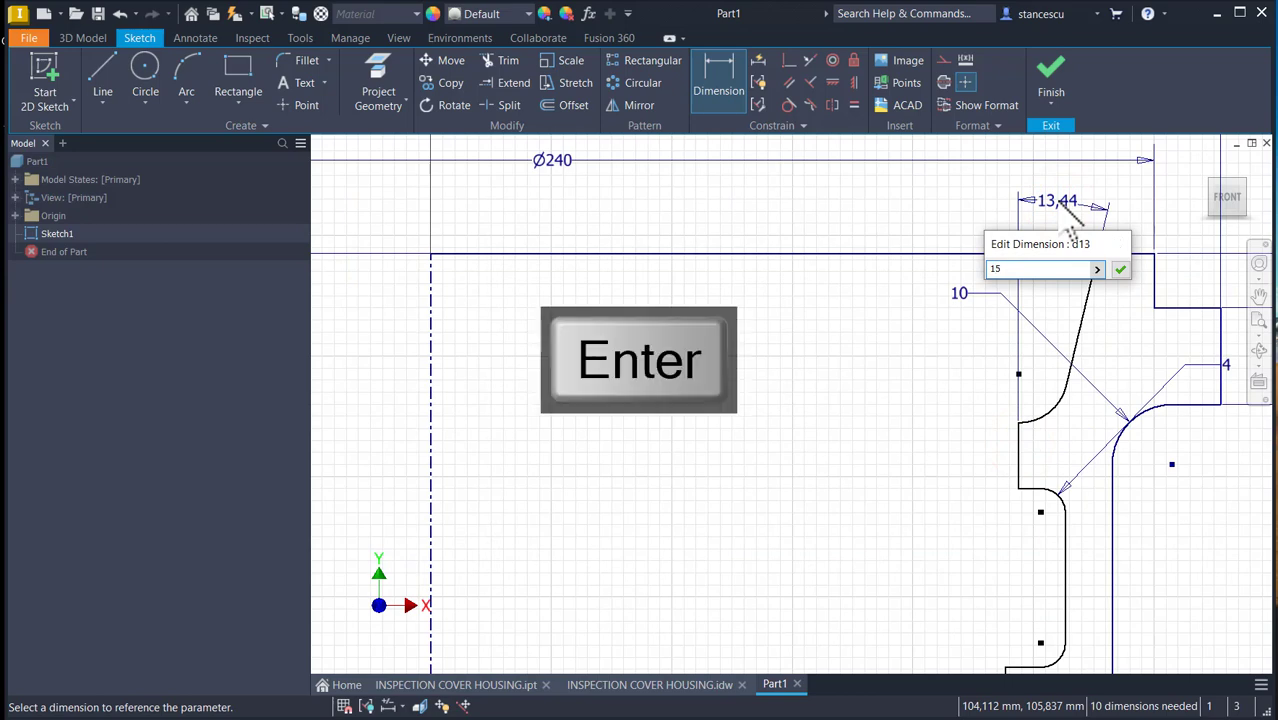
- Set the radius of the arc at the lower end of the slanted inner line to 10 mm
click(1052, 418)
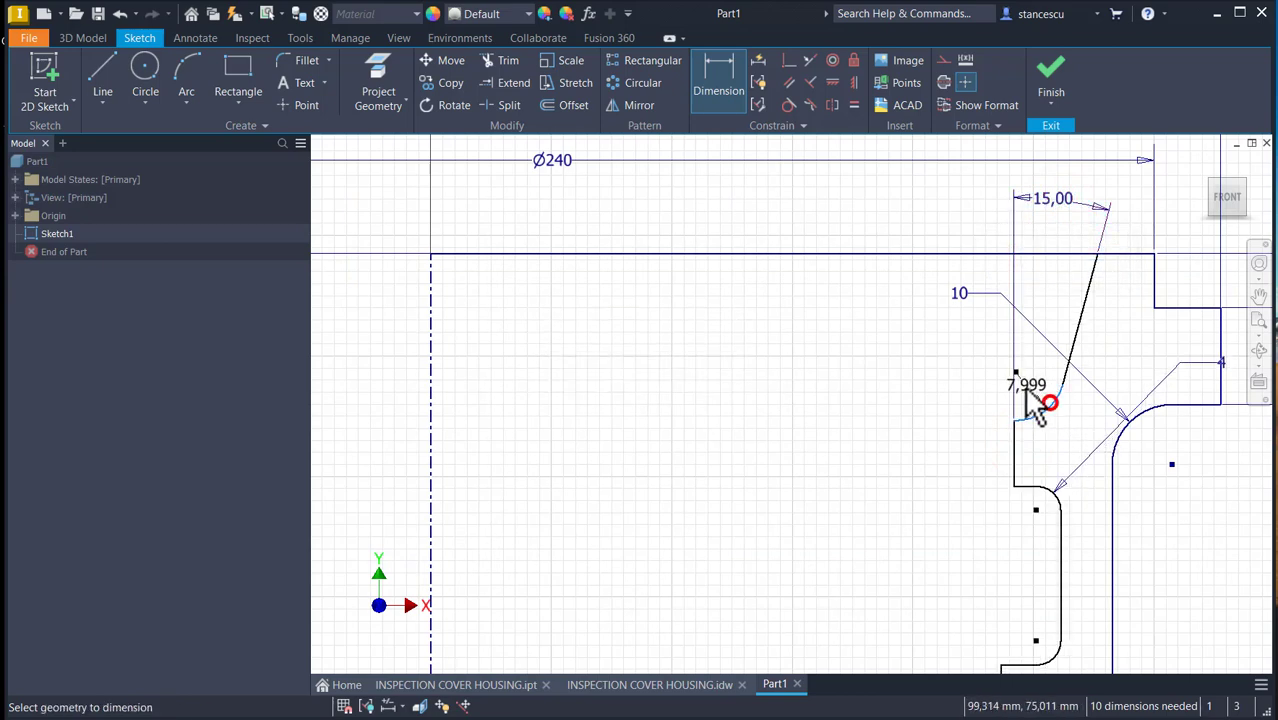
click(1046, 408)
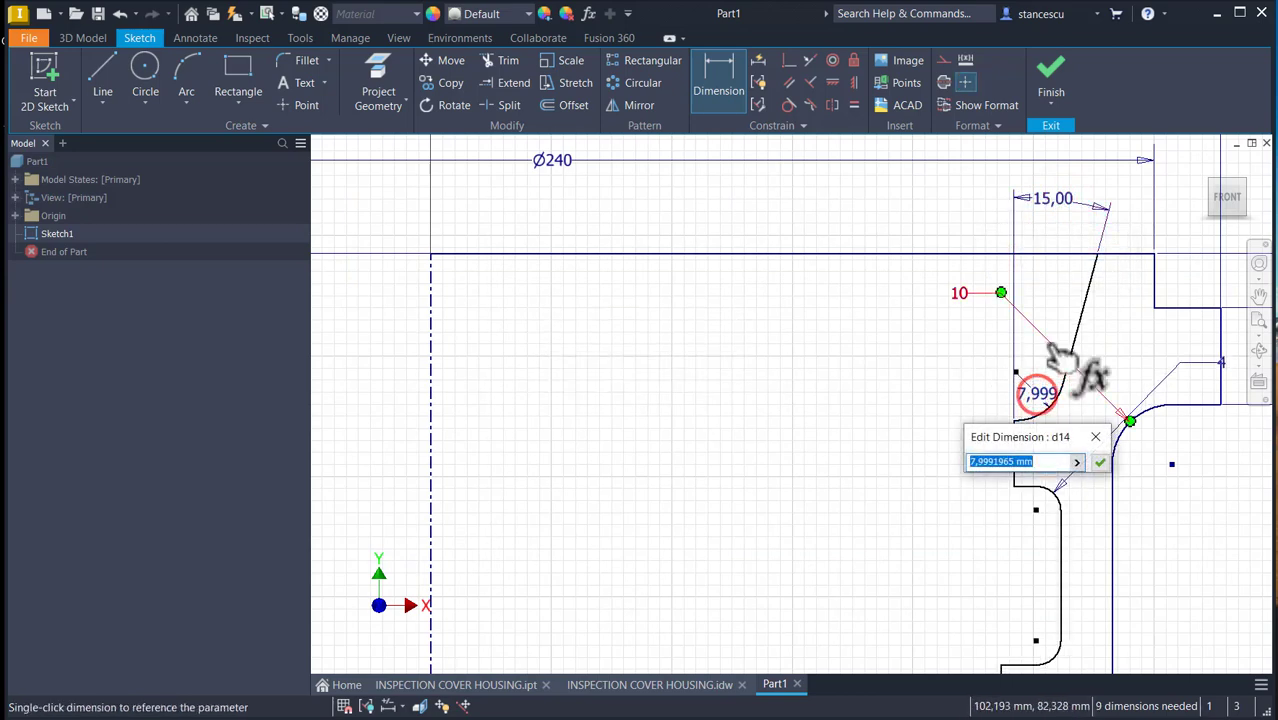
text(10)
key(Return)
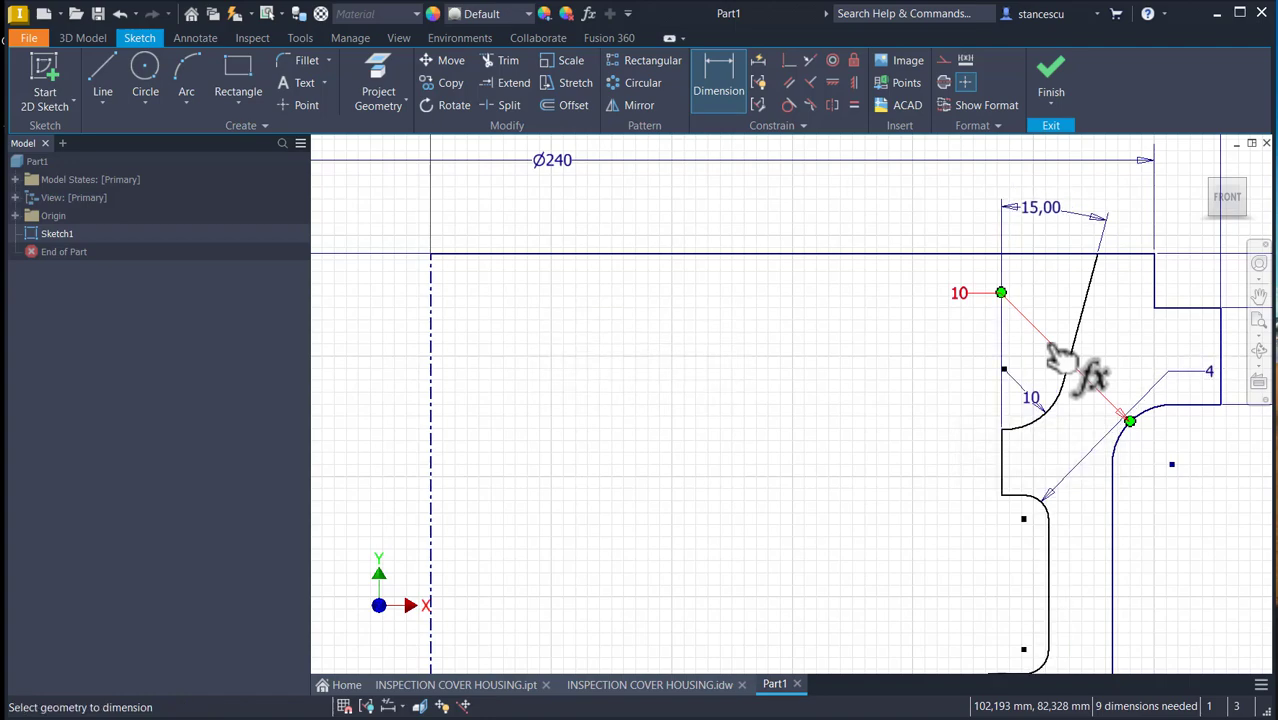
- Dimension the height from the base line to the lower end of the slanted line's arc as 60 mm
mouse_move(1121, 514)
middle_down()
mouse_move(1098, 479)
mouse_move(1087, 385)
middle_up()
middle_drag(879, 504, 882, 485)
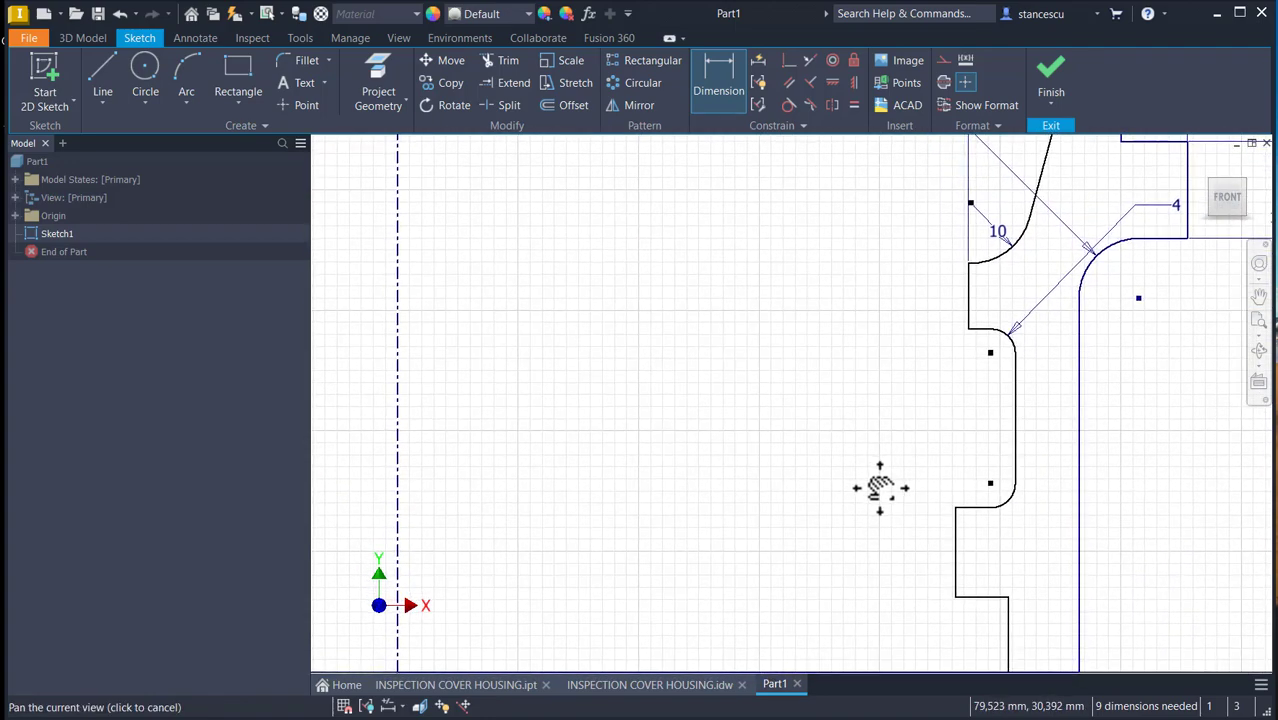
scroll(884, 490, down, 3)
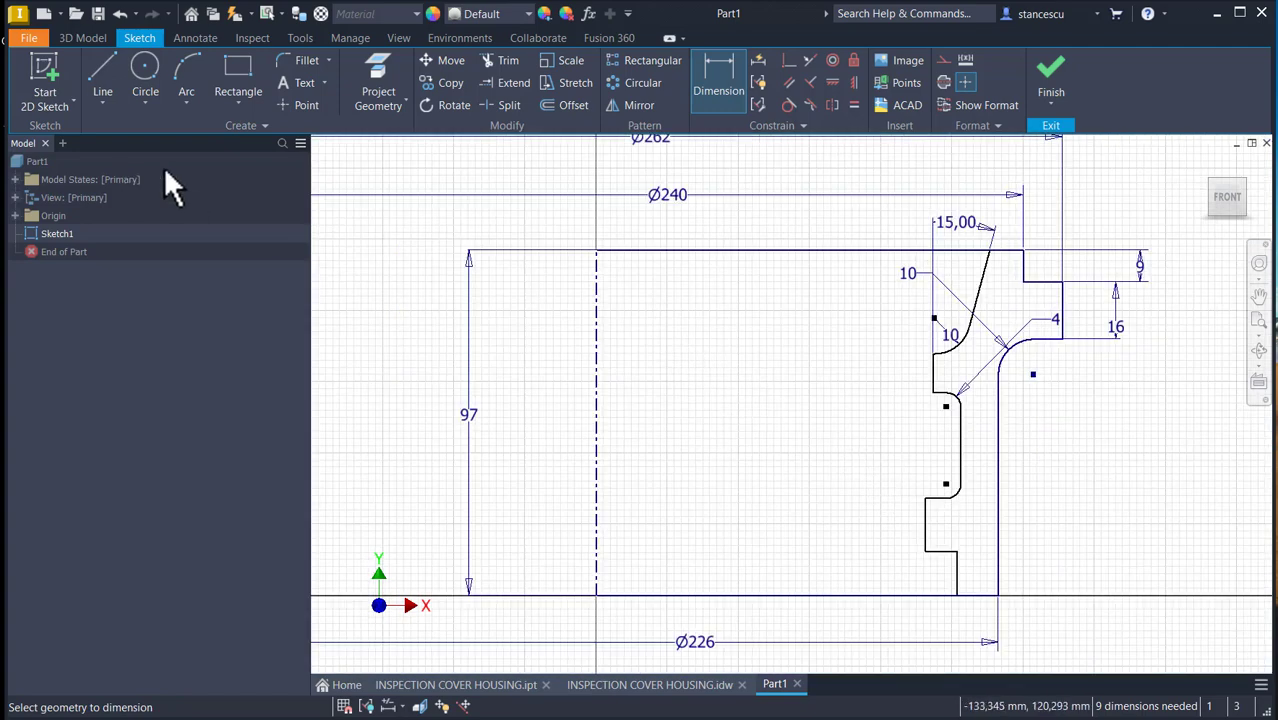
click(933, 355)
click(897, 593)
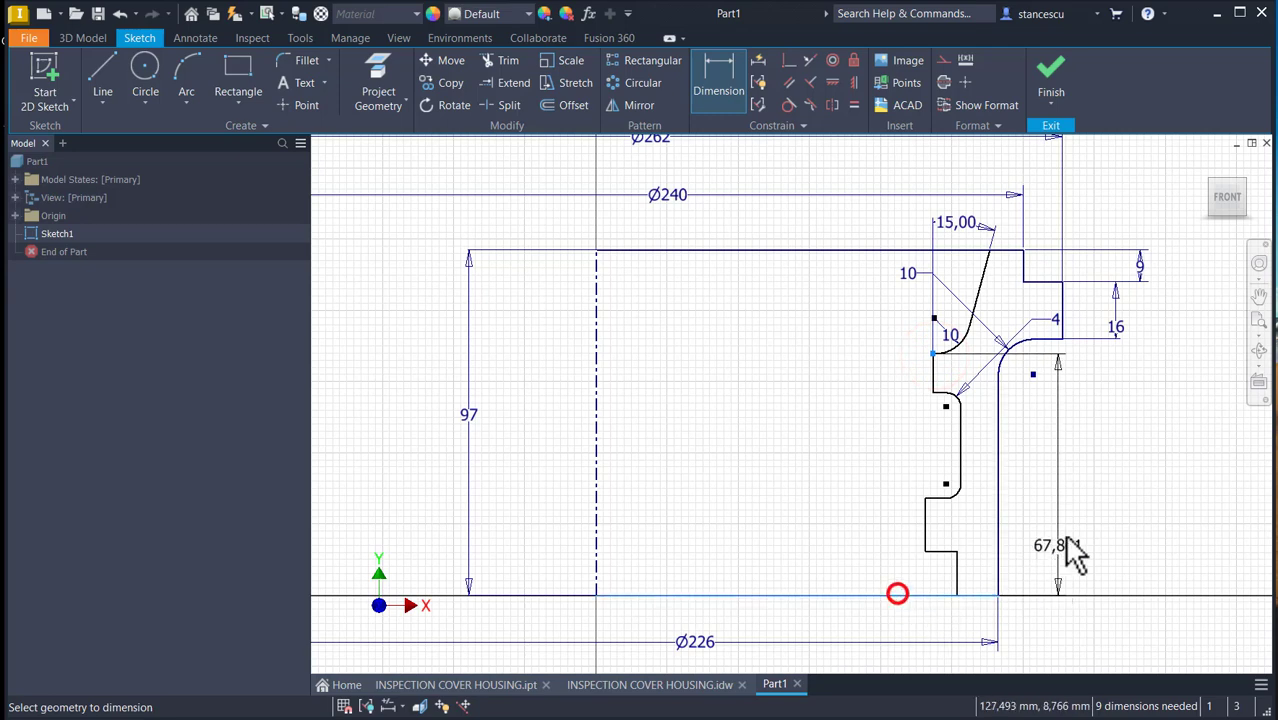
click(1097, 469)
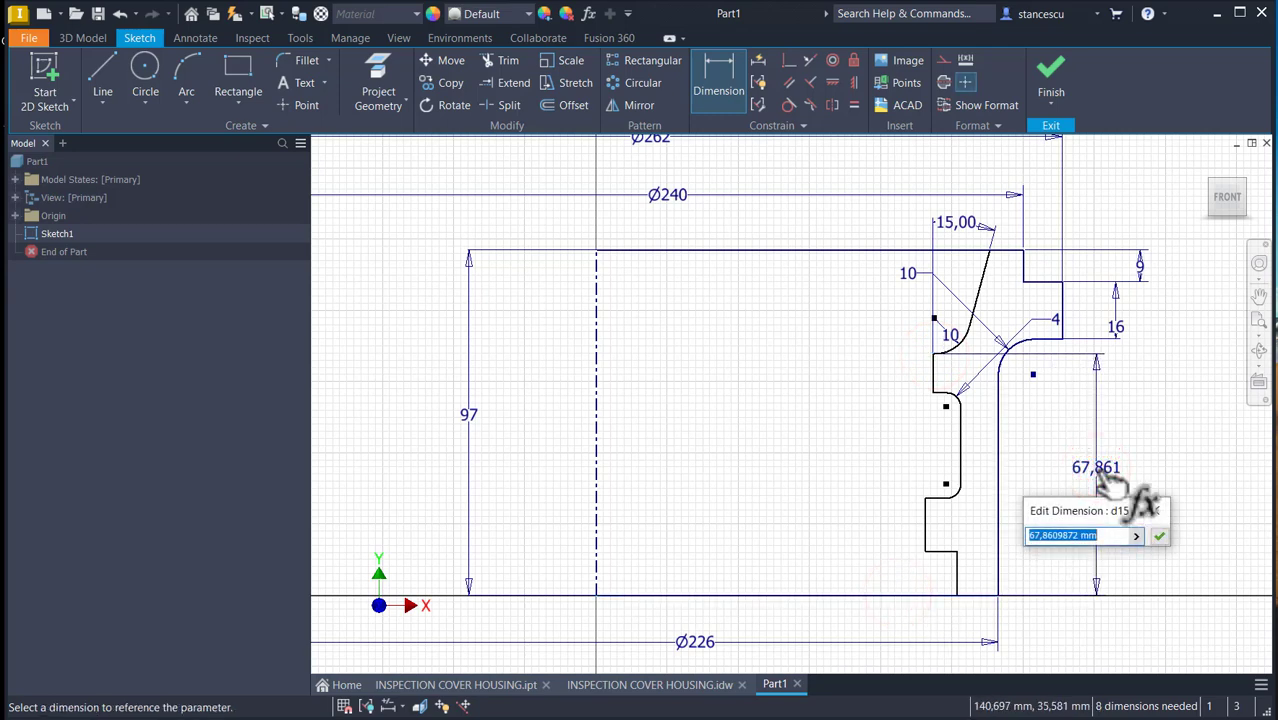
key(Return)
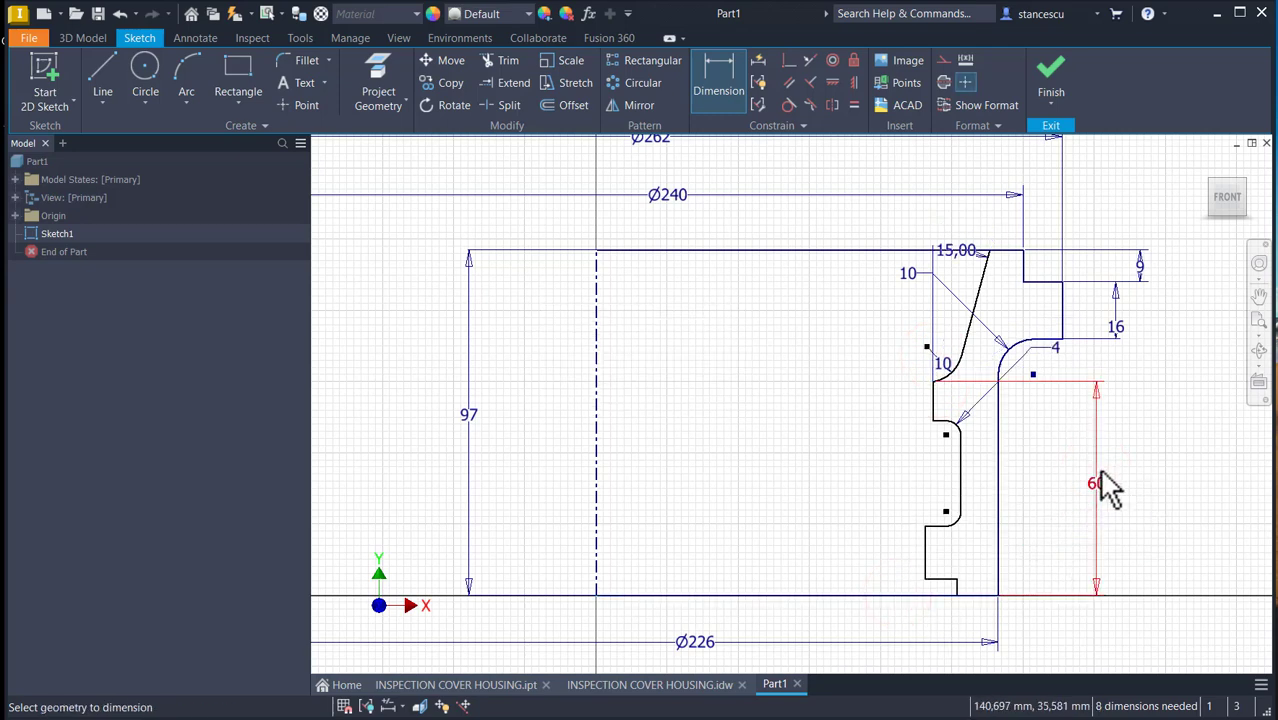
- Dimension the short vertical edge between the 10 mm arc and the inner recess as 7 mm
click(933, 393)
click(1070, 418)
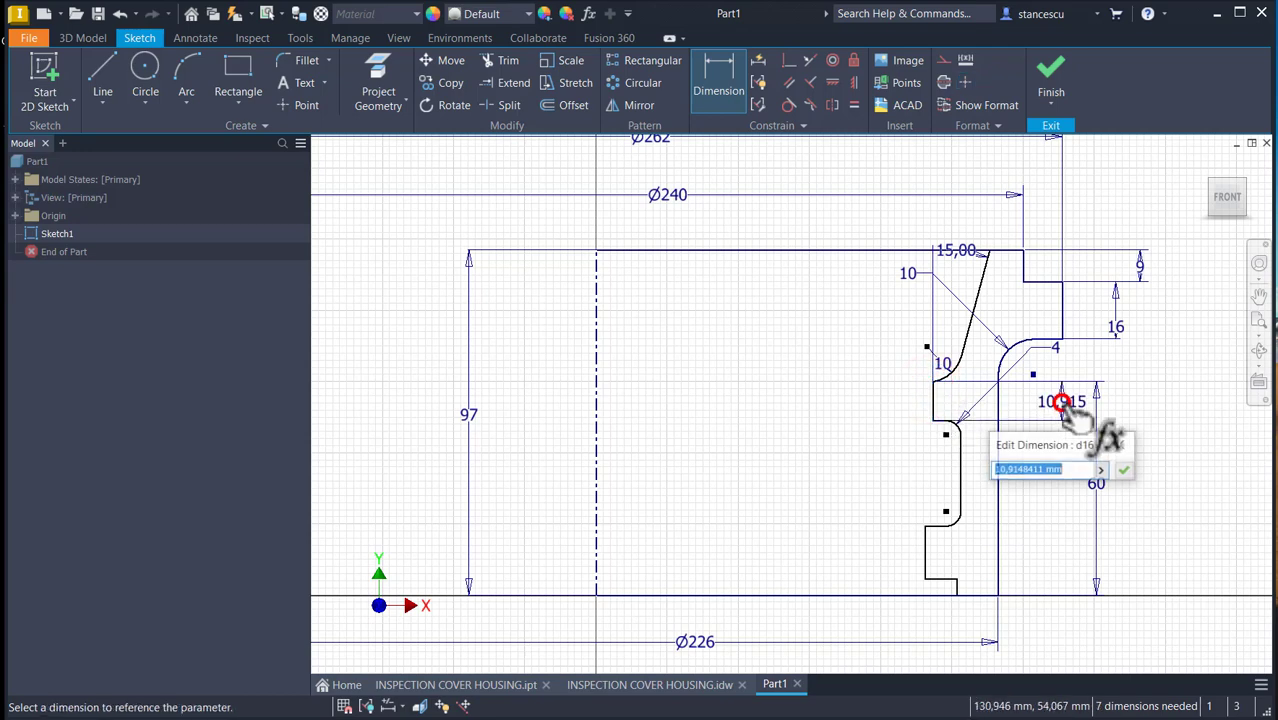
text(7)
key(Return)
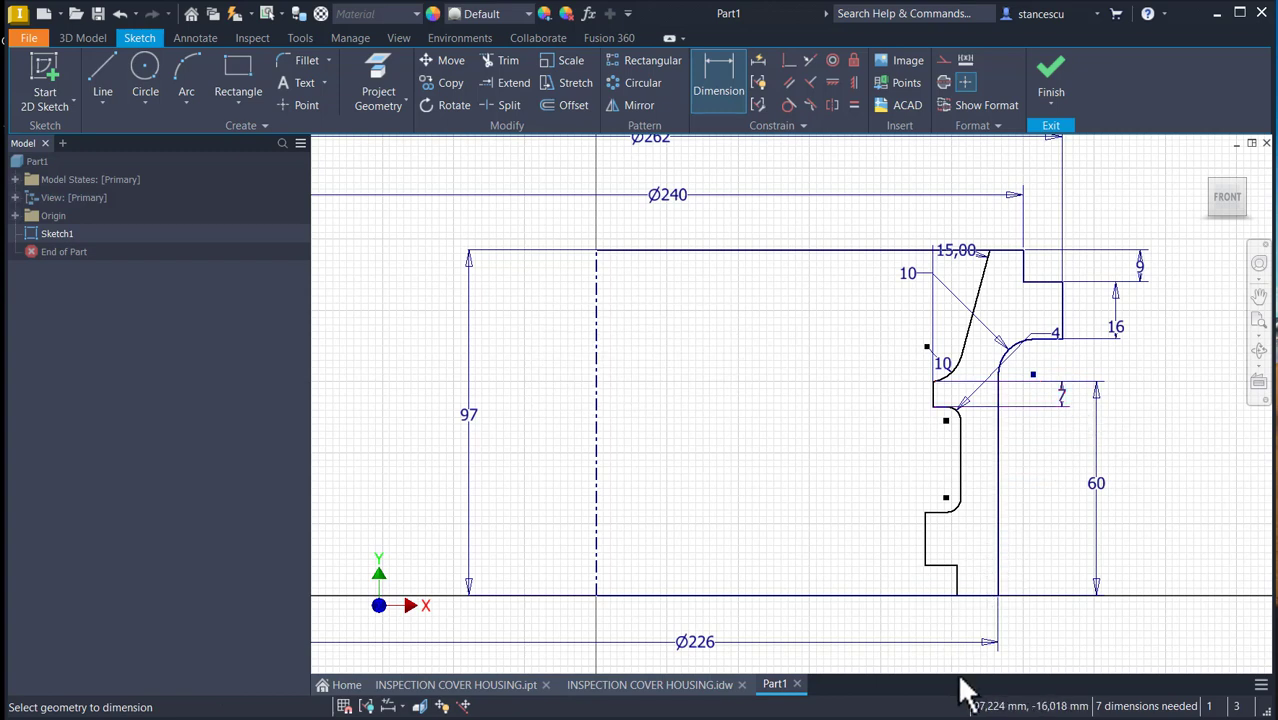
- Dimension the vertical edge below the inner recess as 12 mm and the lowest vertical edge as 9 mm
click(926, 520)
click(1025, 530)
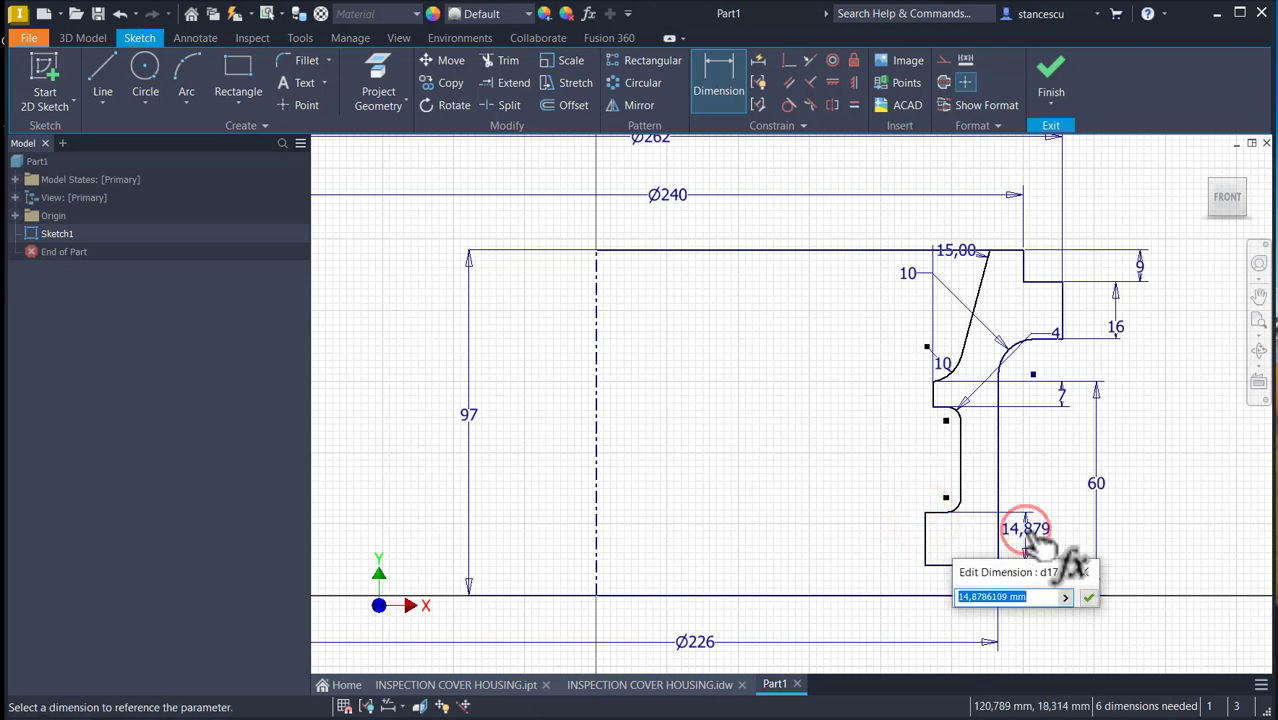
text(12)
key(Return)
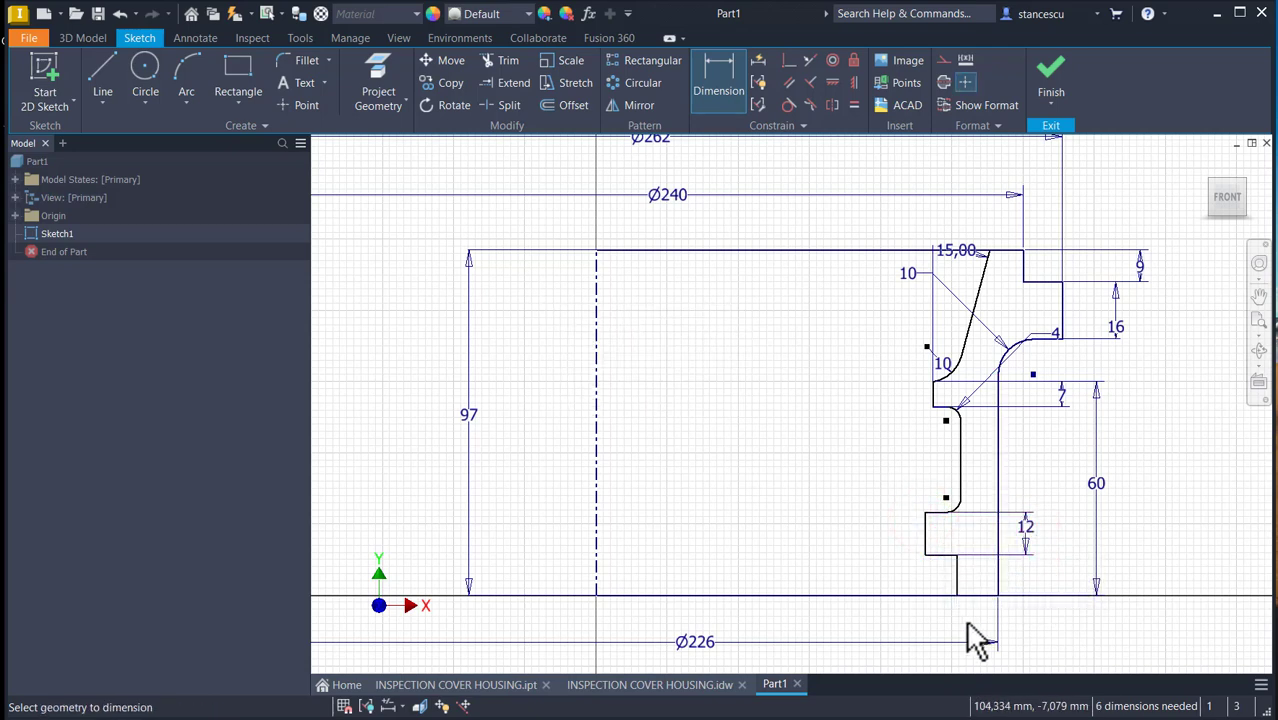
click(956, 568)
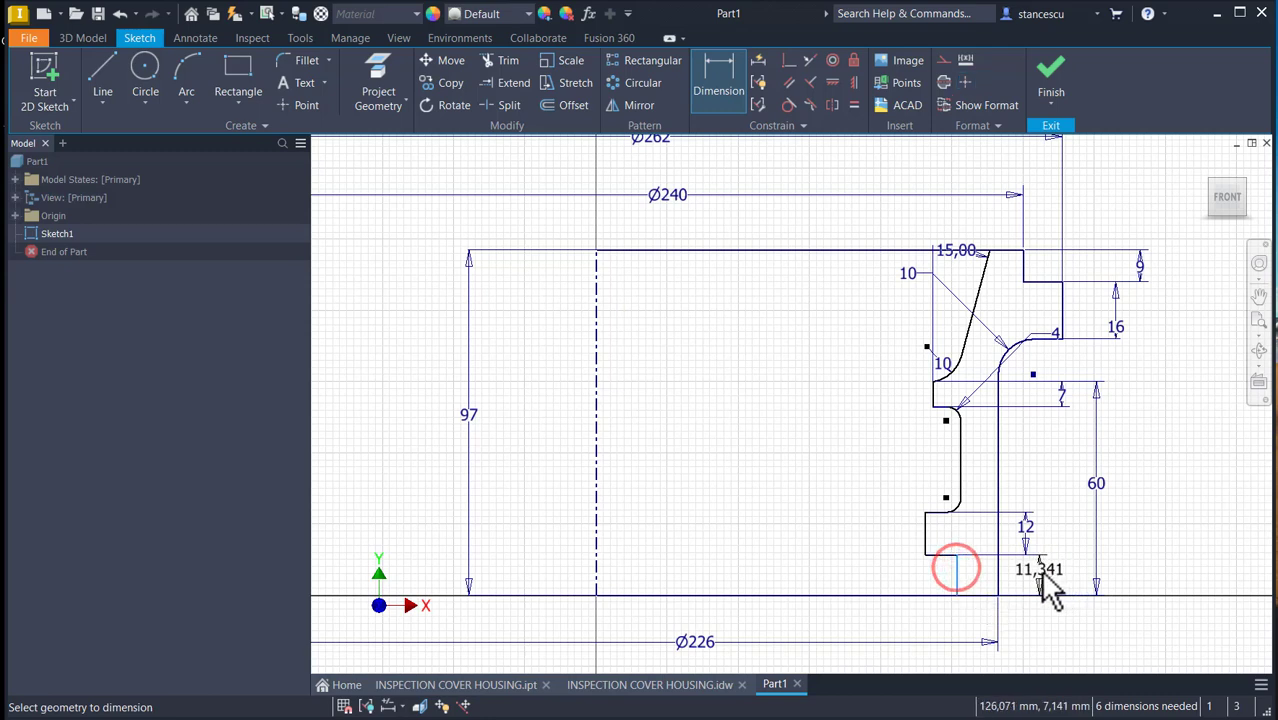
click(1050, 590)
text(9)
key(Return)
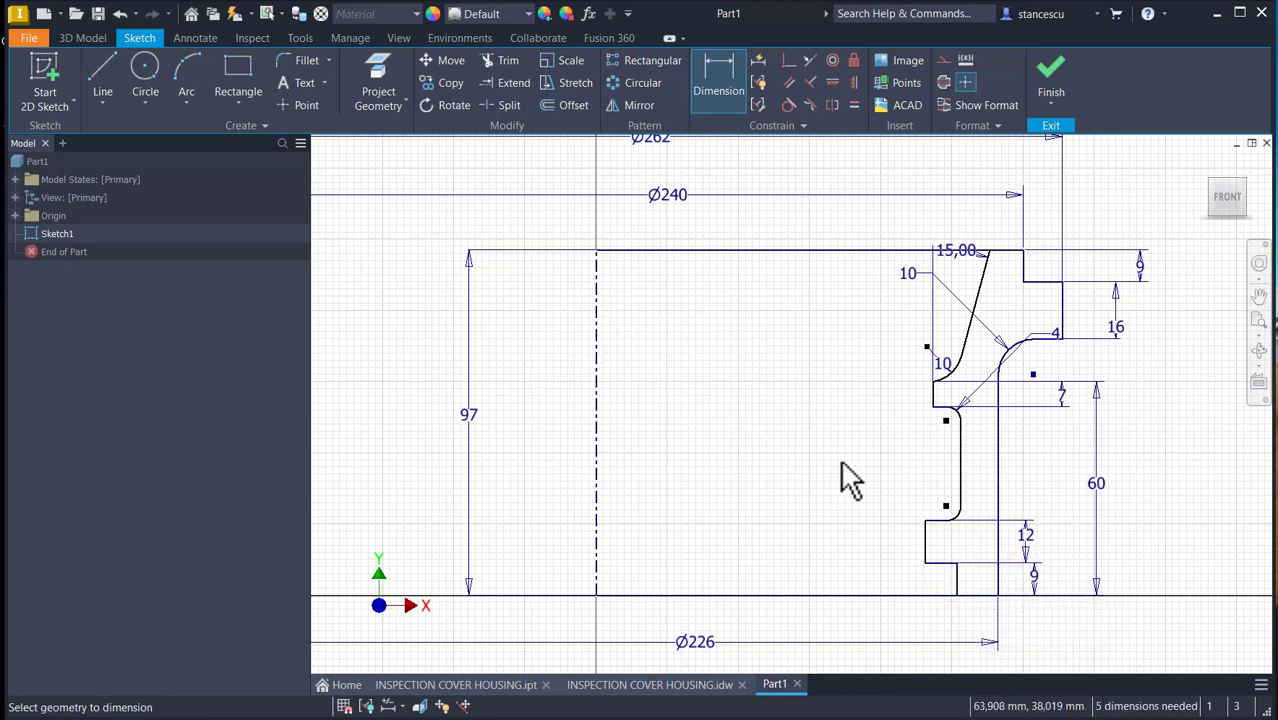
- Dimension the diameter at the upper end of the slanted inner line about the centerline as 220 mm
click(989, 250)
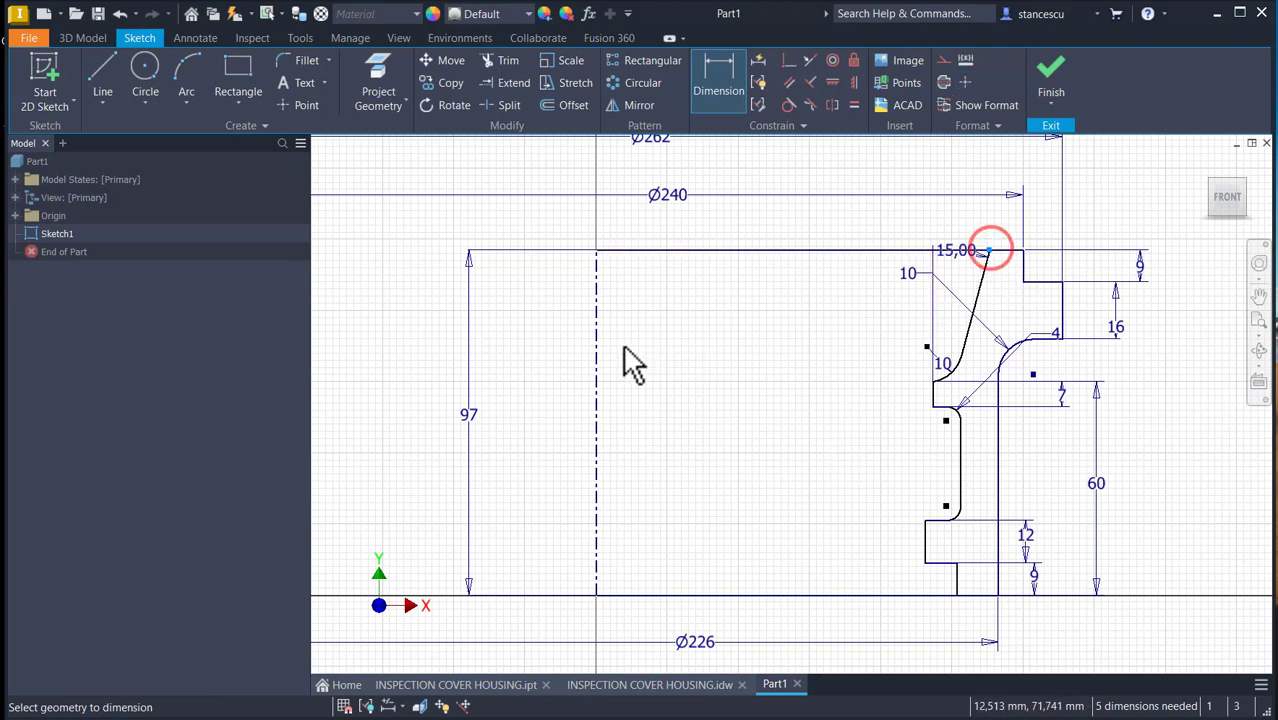
click(591, 347)
click(620, 216)
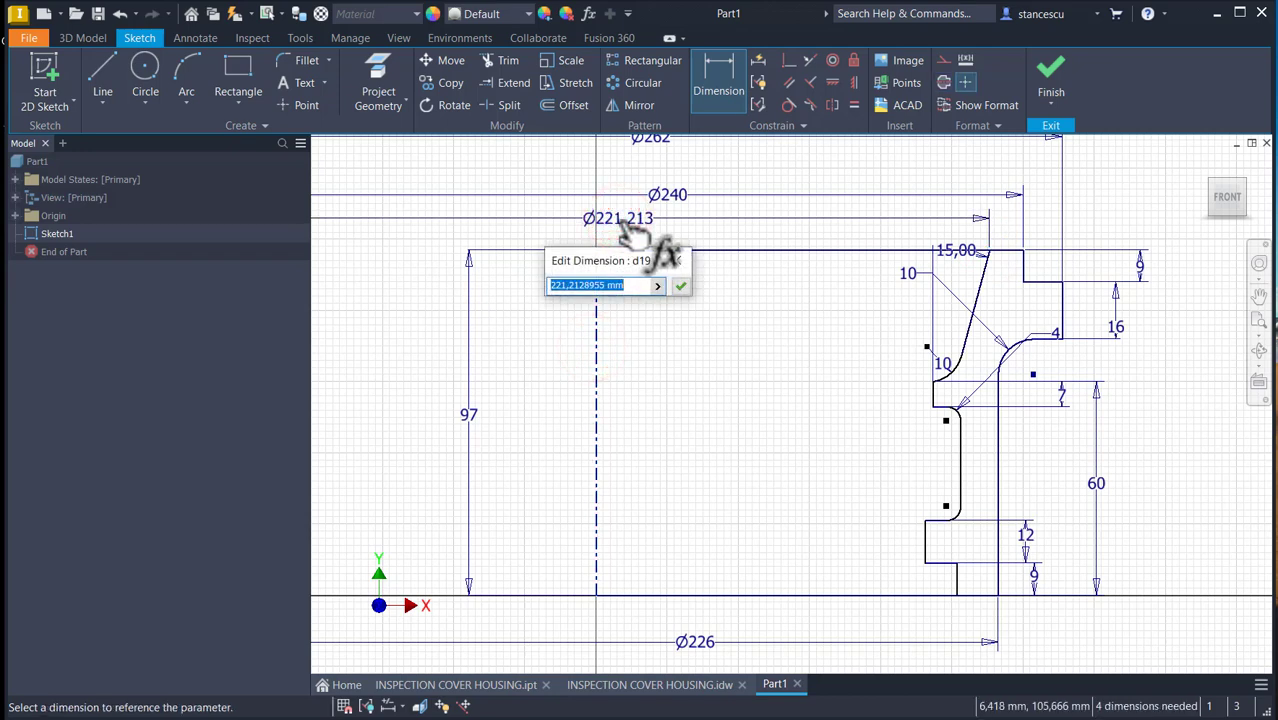
text(220)
key(Return)
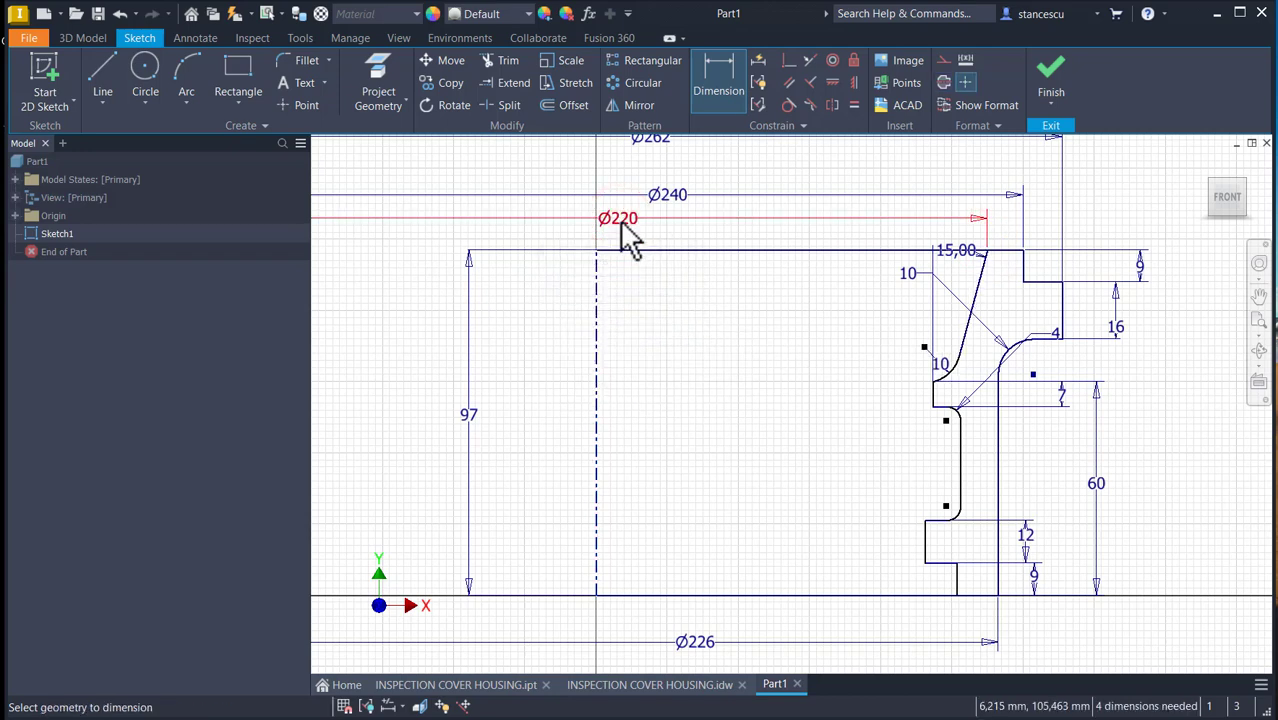
- Dimension the diameter of the short 7 mm vertical edge about the centerline as 186 mm
scroll(898, 402, up, 2)
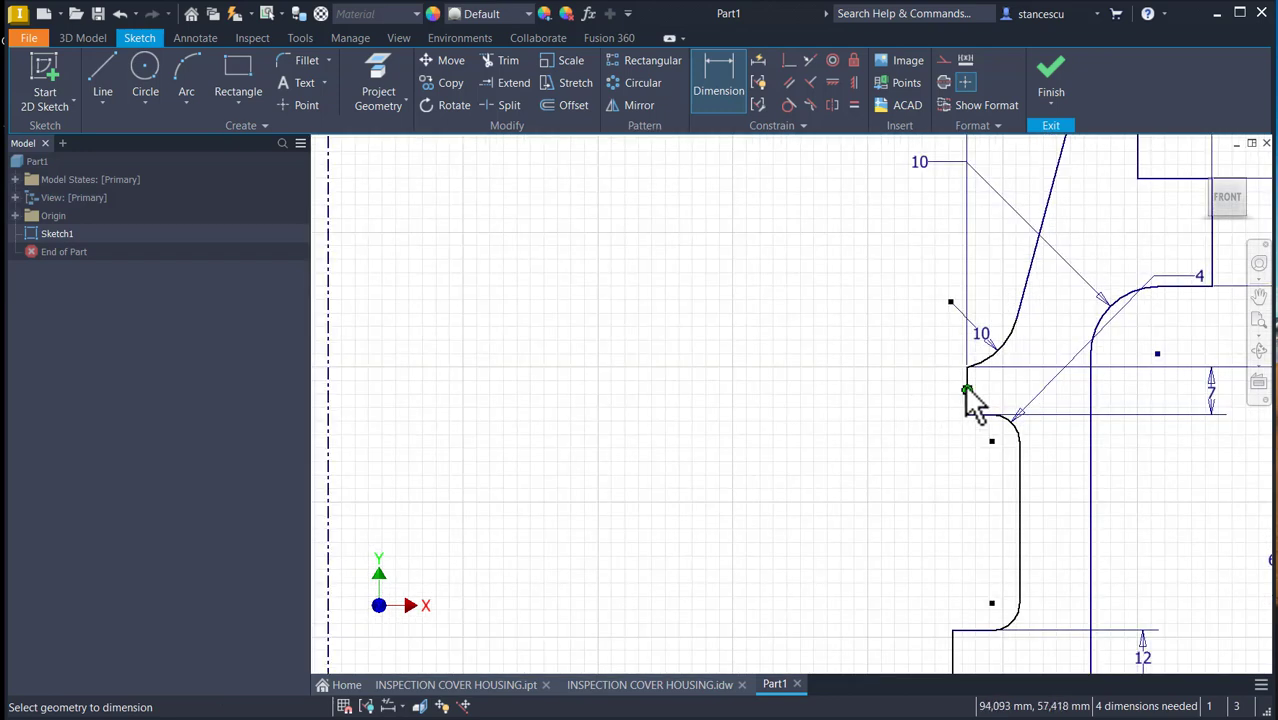
click(968, 390)
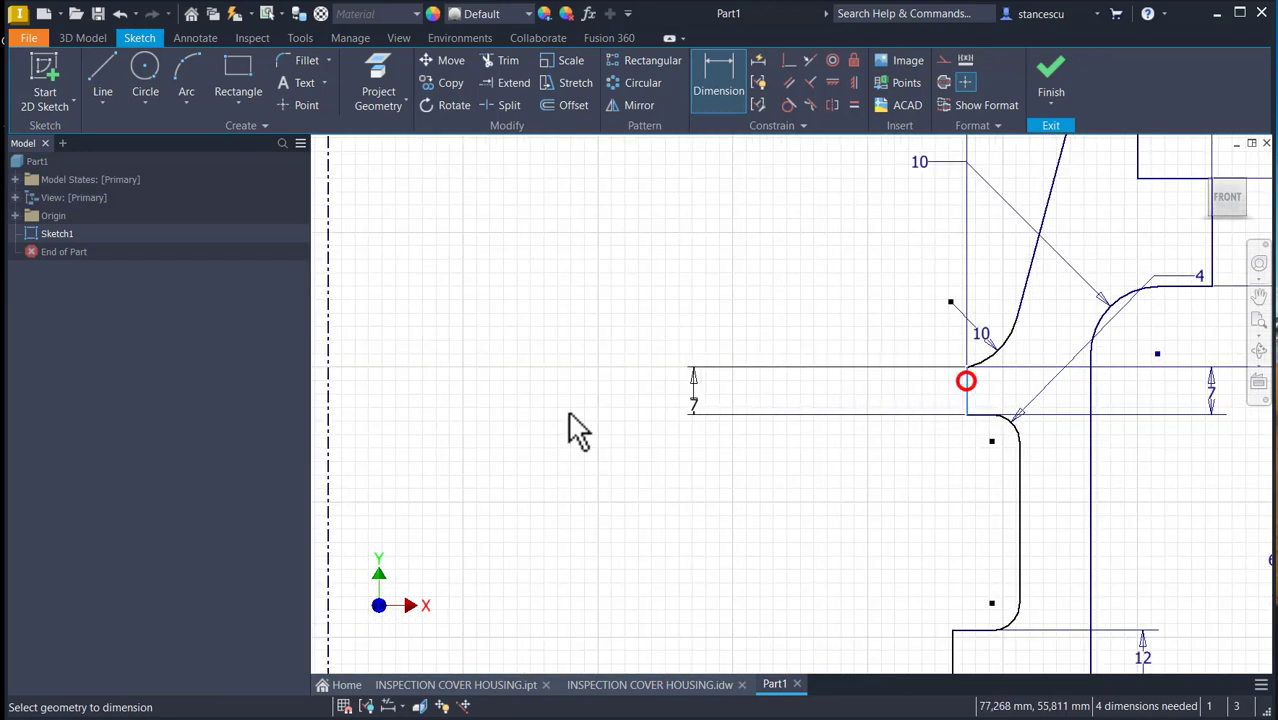
click(330, 412)
click(472, 392)
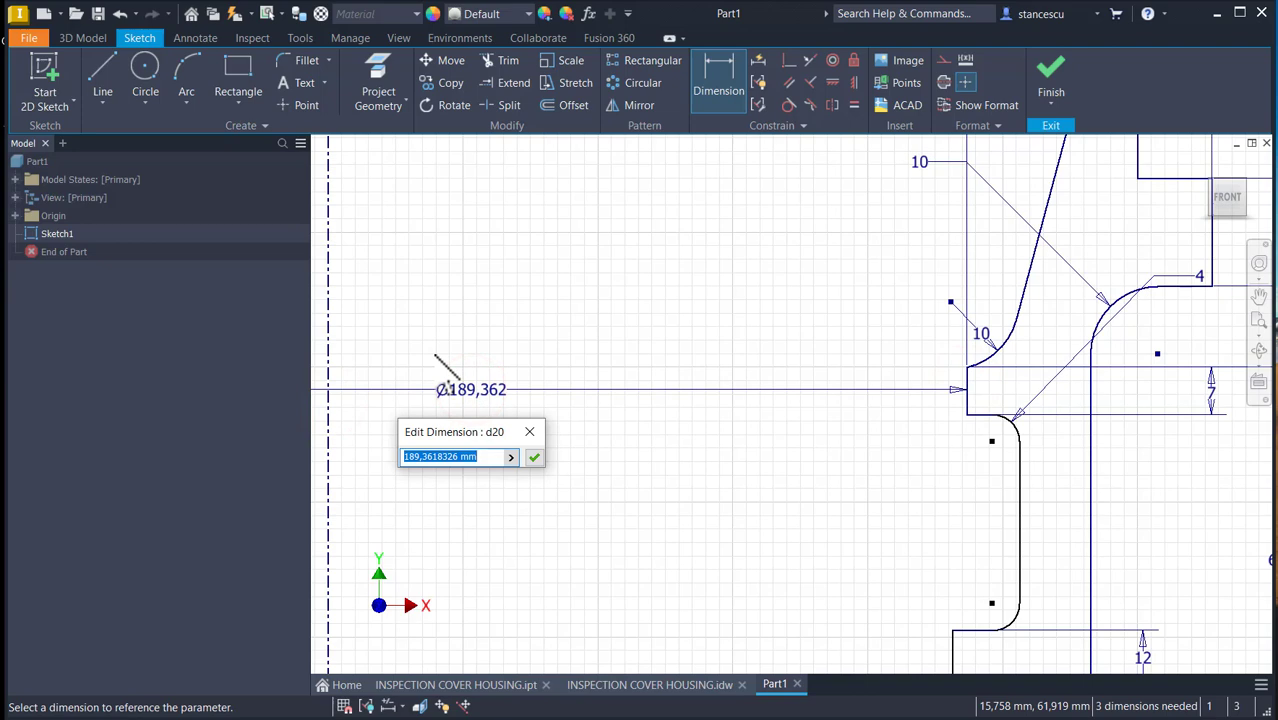
text(186)
key(Return)
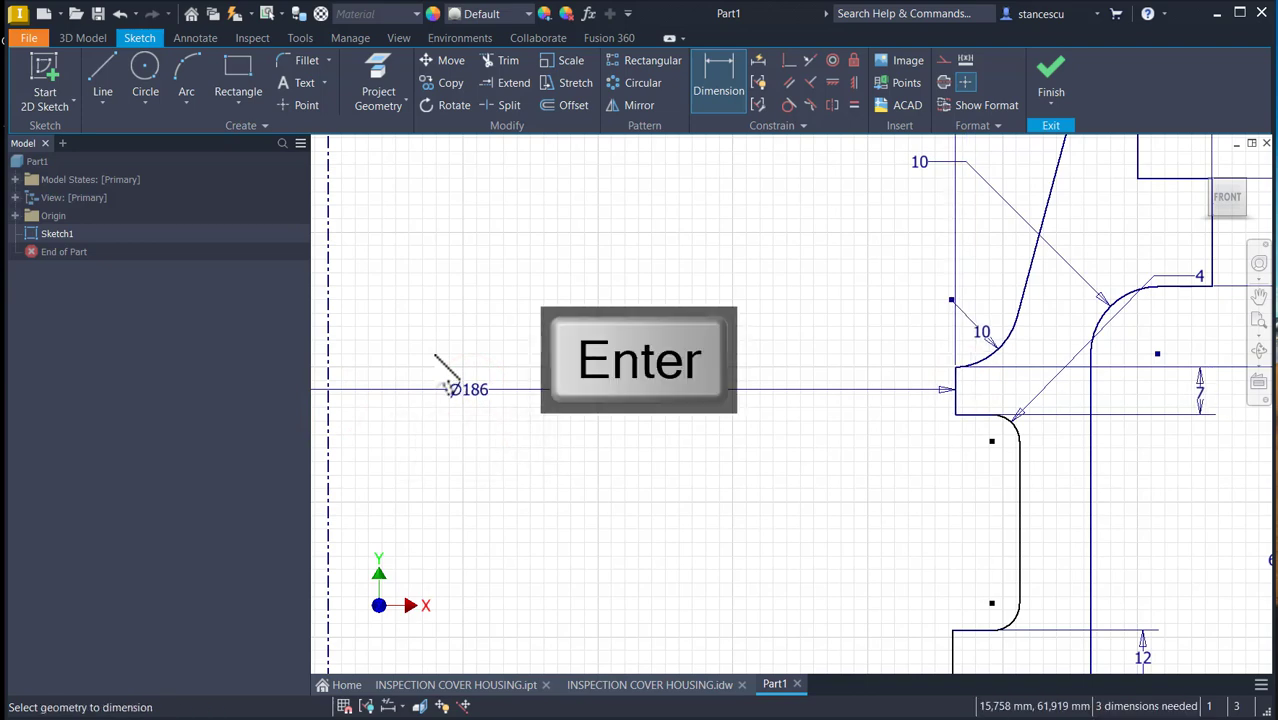
- Dimension the diameter of the inner recess's vertical edge about the centerline as 200 mm
click(1020, 502)
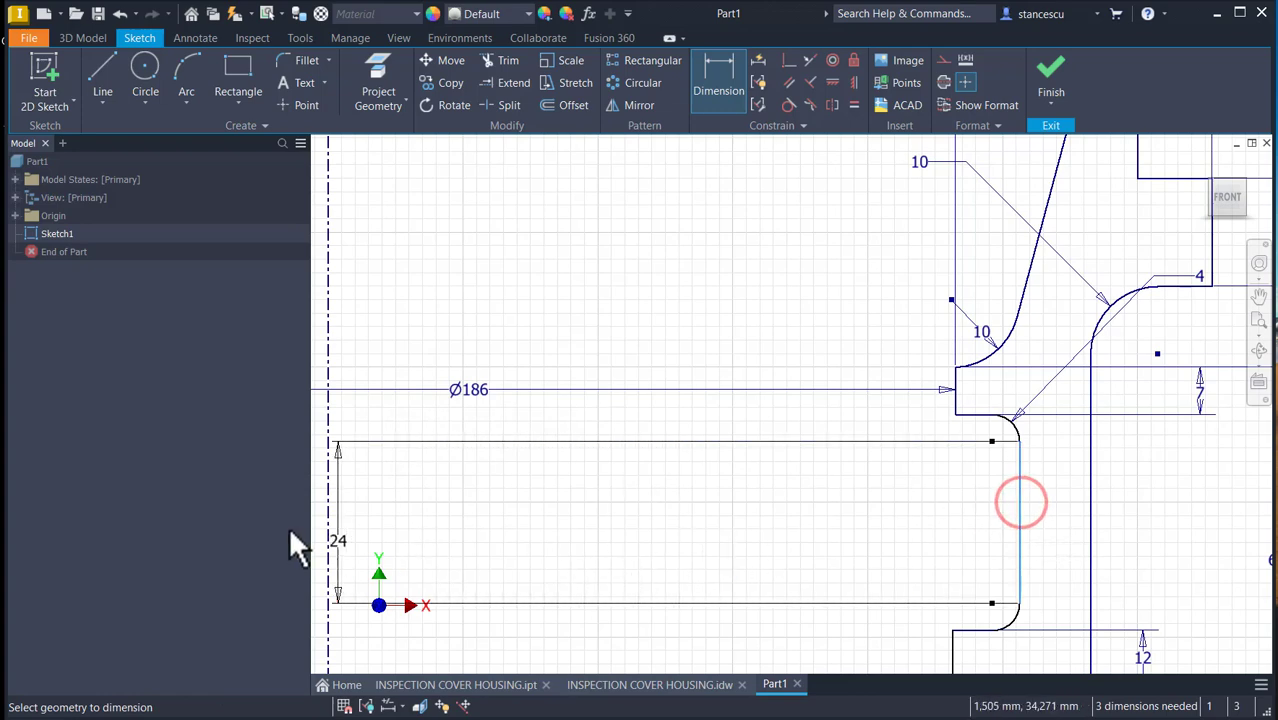
click(325, 506)
click(590, 511)
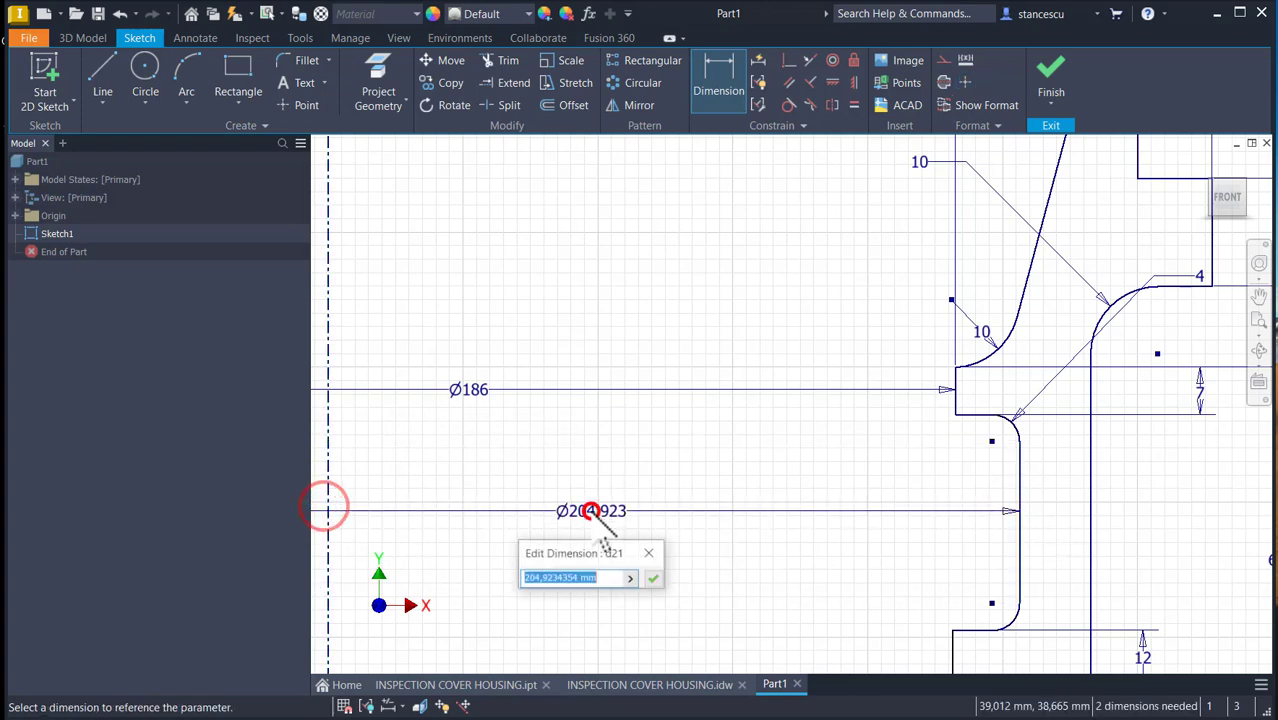
text(200)
key(Return)
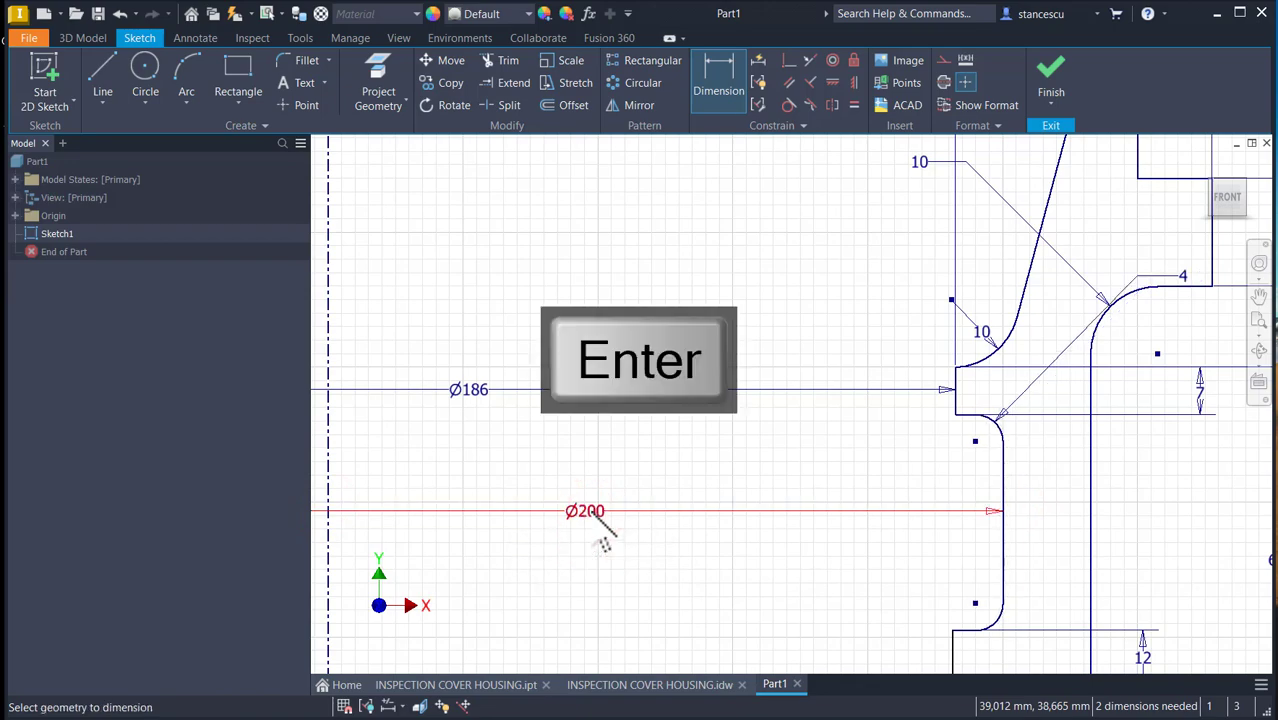
- Dimension the diameter of the 12 mm vertical edge below the recess about the centerline as 190 mm
middle_drag(785, 525, 804, 295)
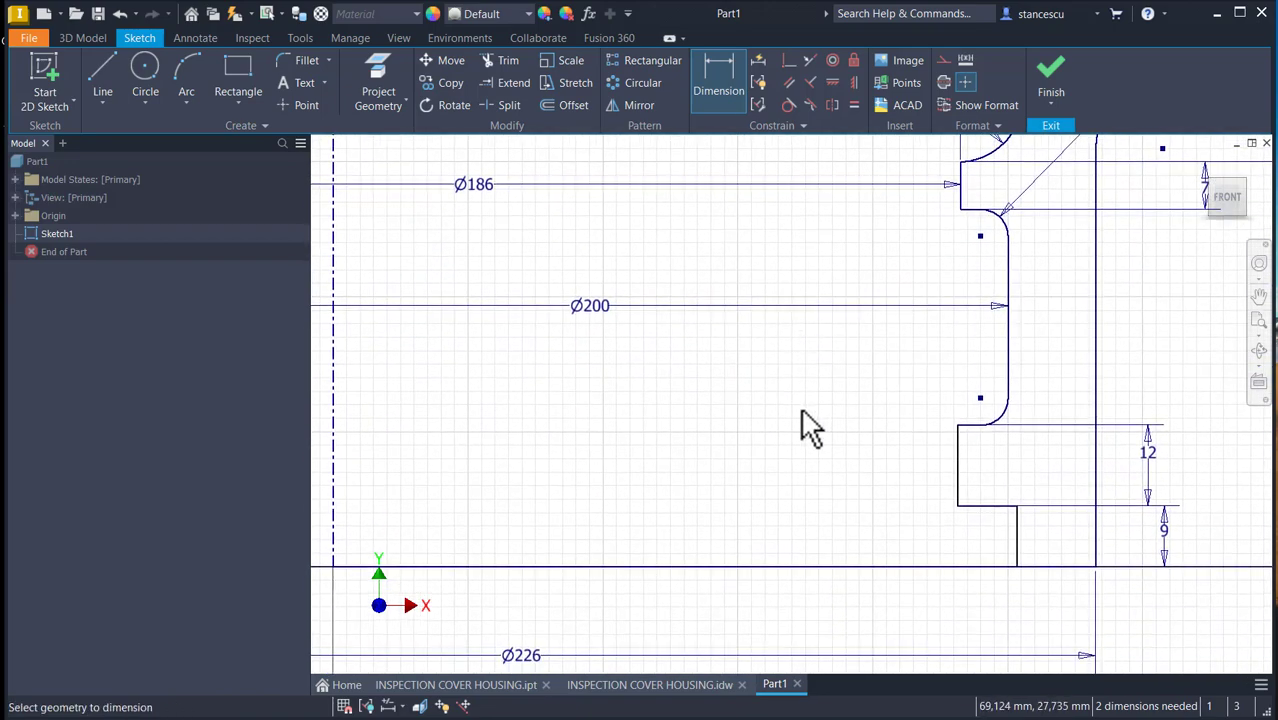
scroll(900, 485, up, 3)
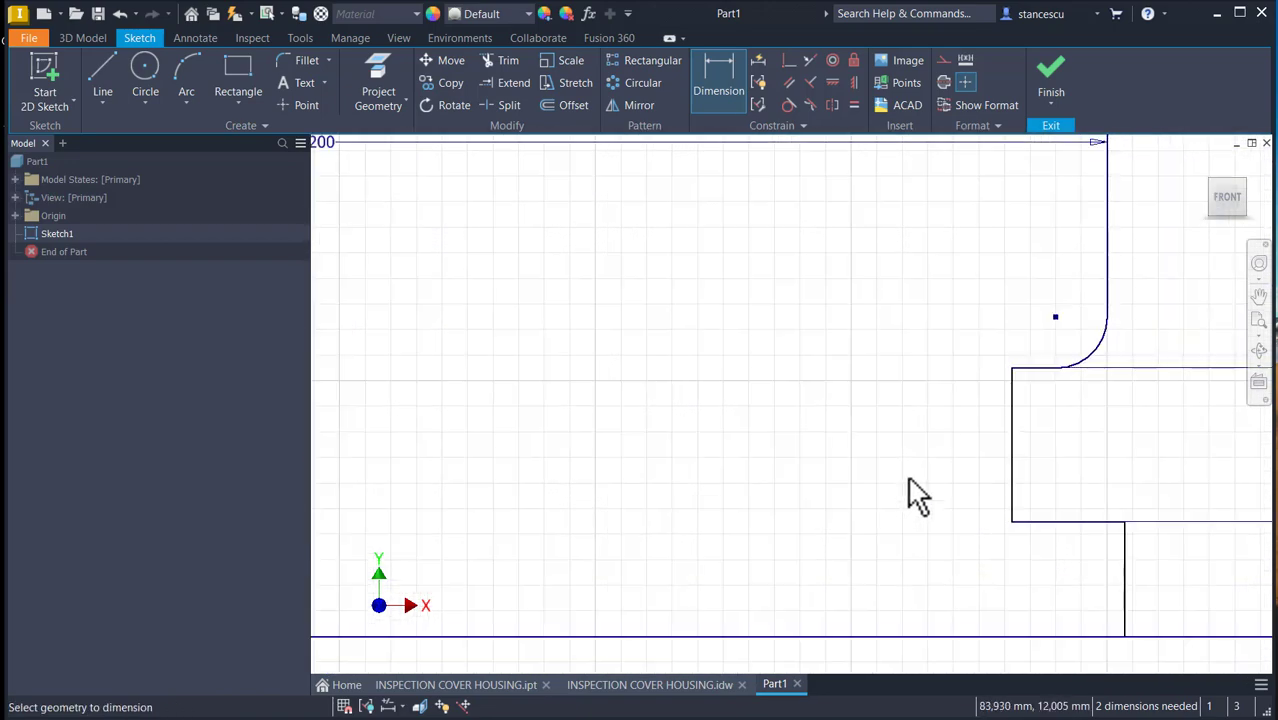
click(1013, 436)
scroll(840, 442, down, 4)
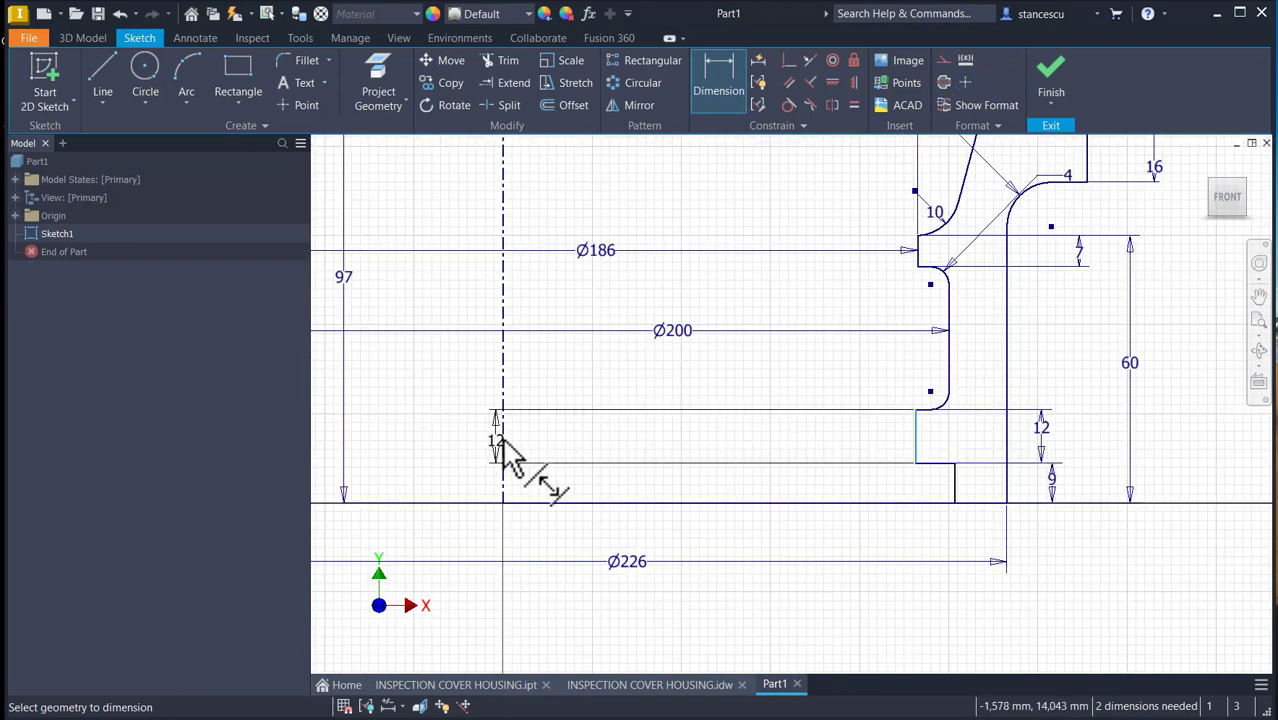
click(502, 438)
click(681, 439)
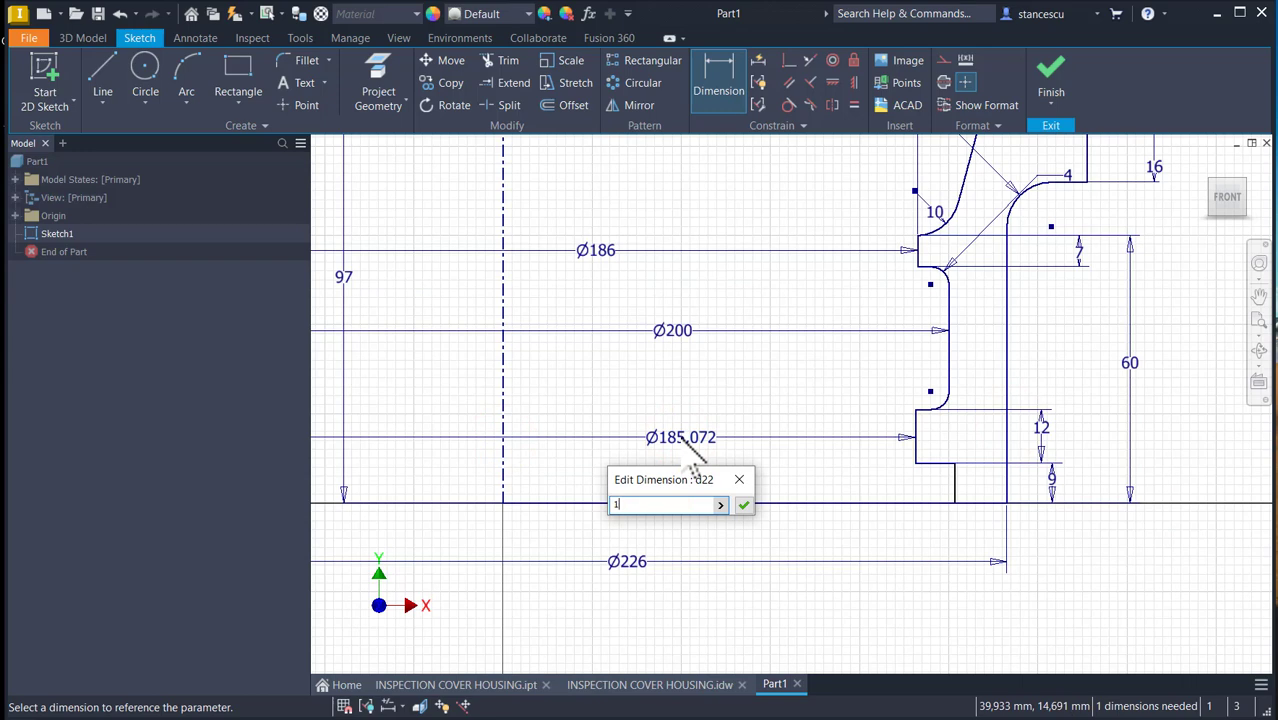
key(Return)
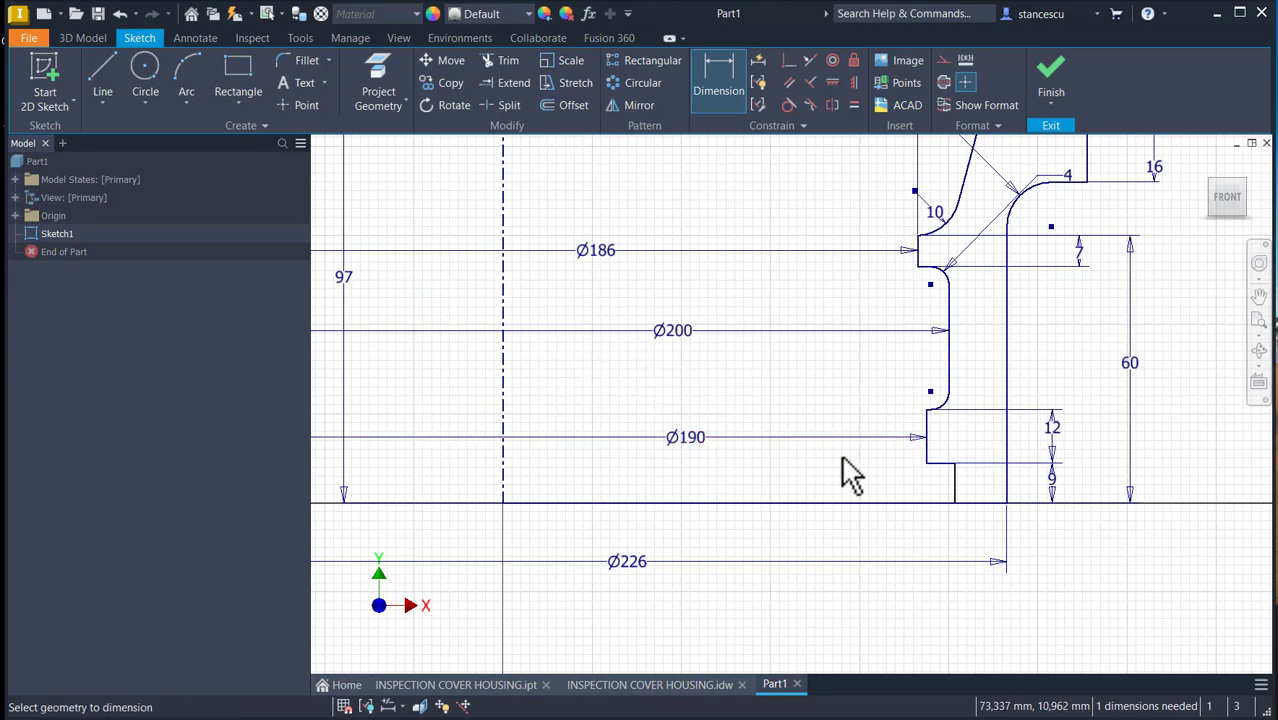
- Check the lower bore in section A-A of the drawing and dimension the lowest 9 mm vertical edge about the centerline as 200 mm diameter
click(626, 688)
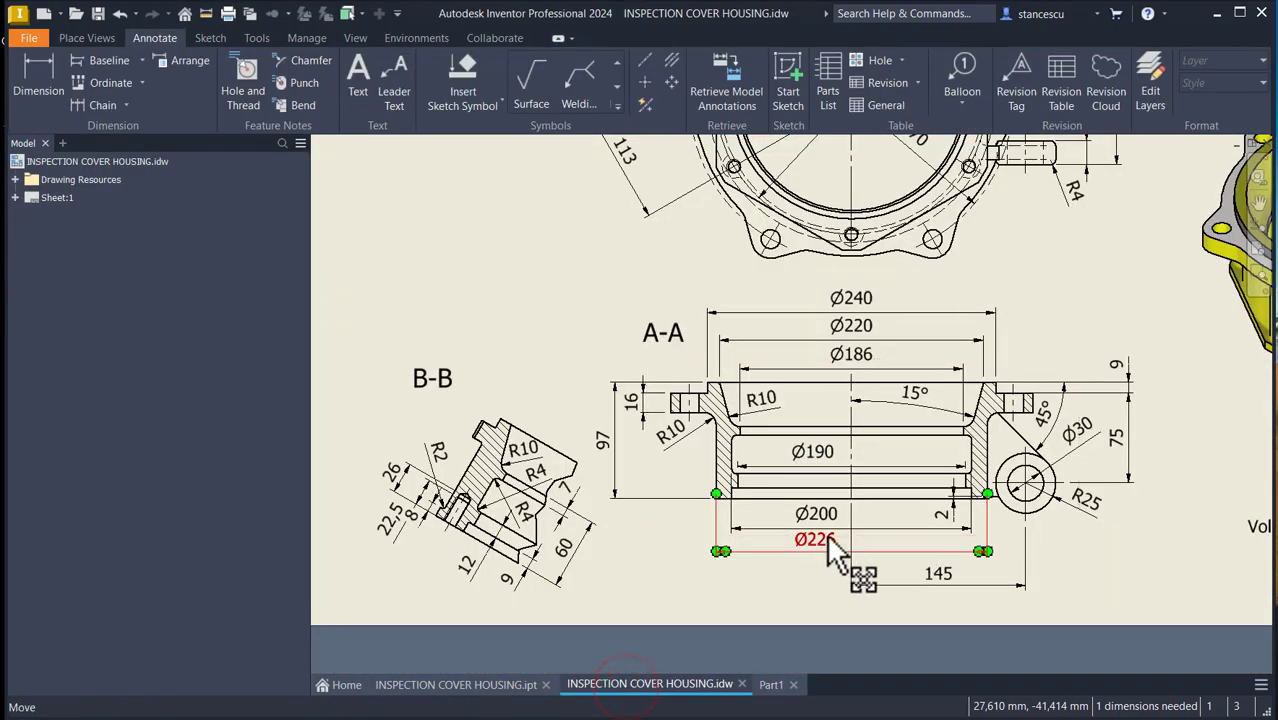
scroll(900, 530, down, 5)
scroll(1007, 477, down, 3)
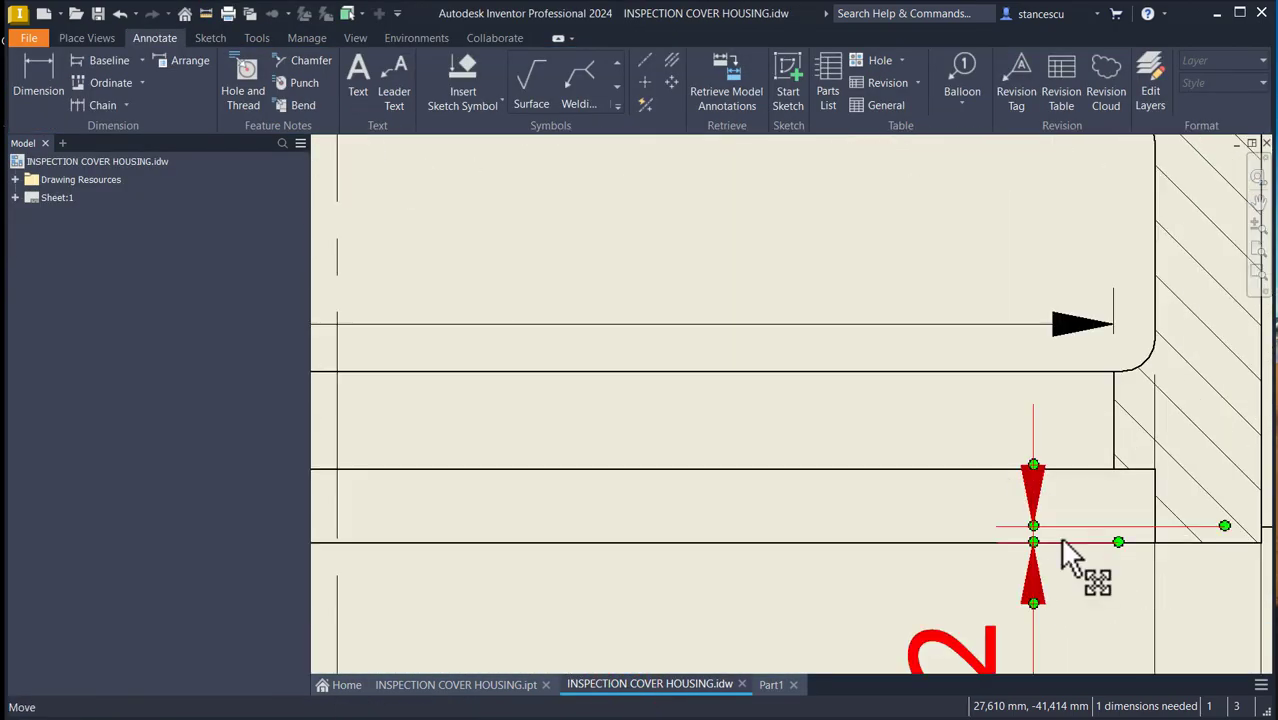
scroll(1059, 540, up, 3)
middle_drag(1053, 551, 1047, 441)
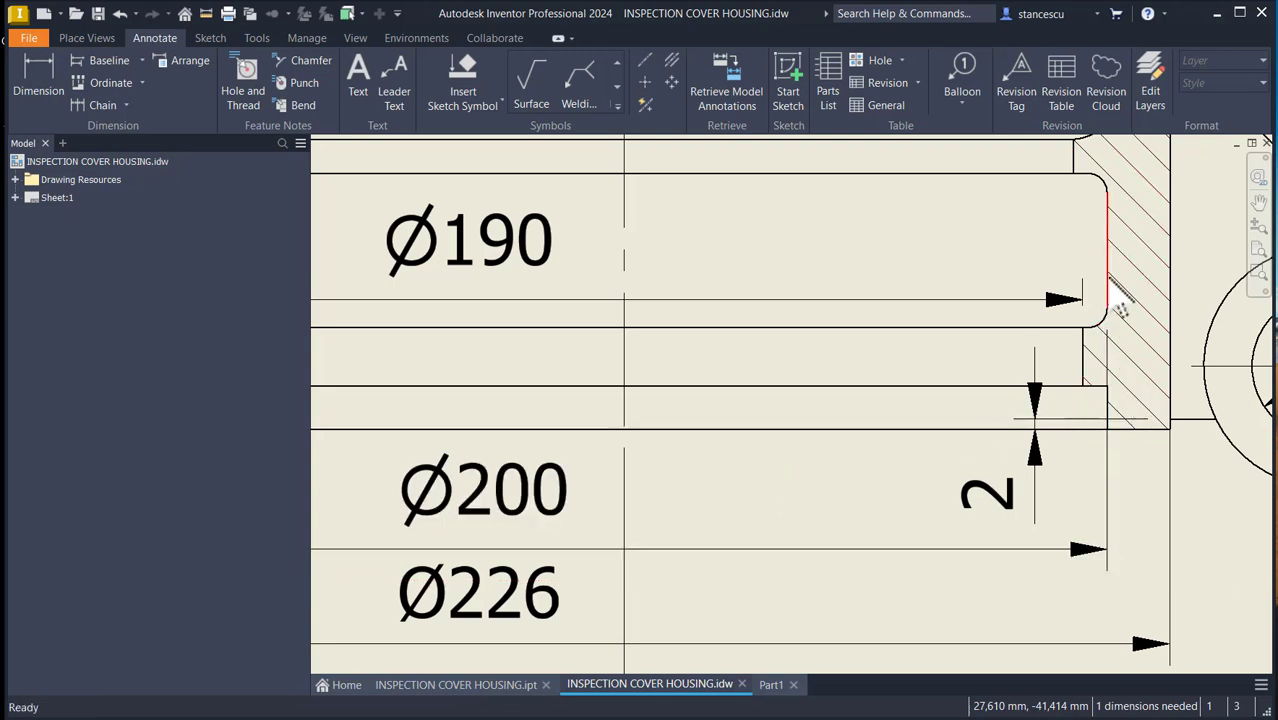
click(770, 684)
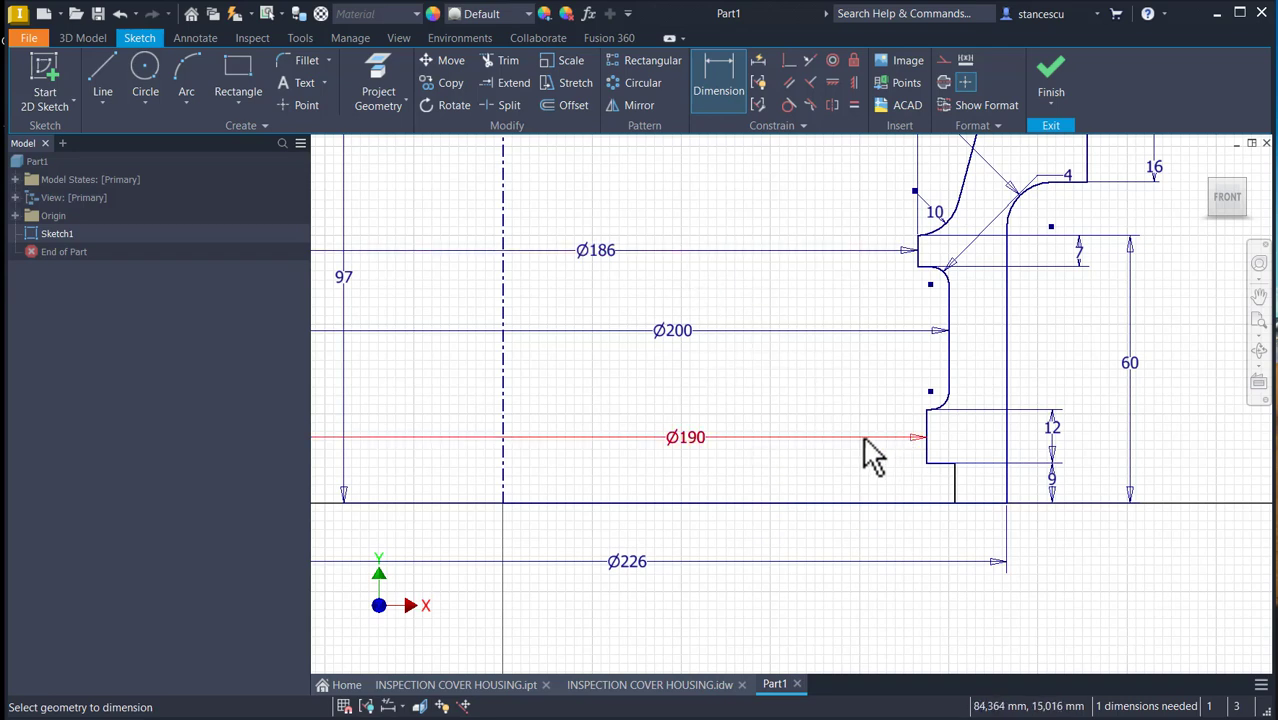
click(954, 473)
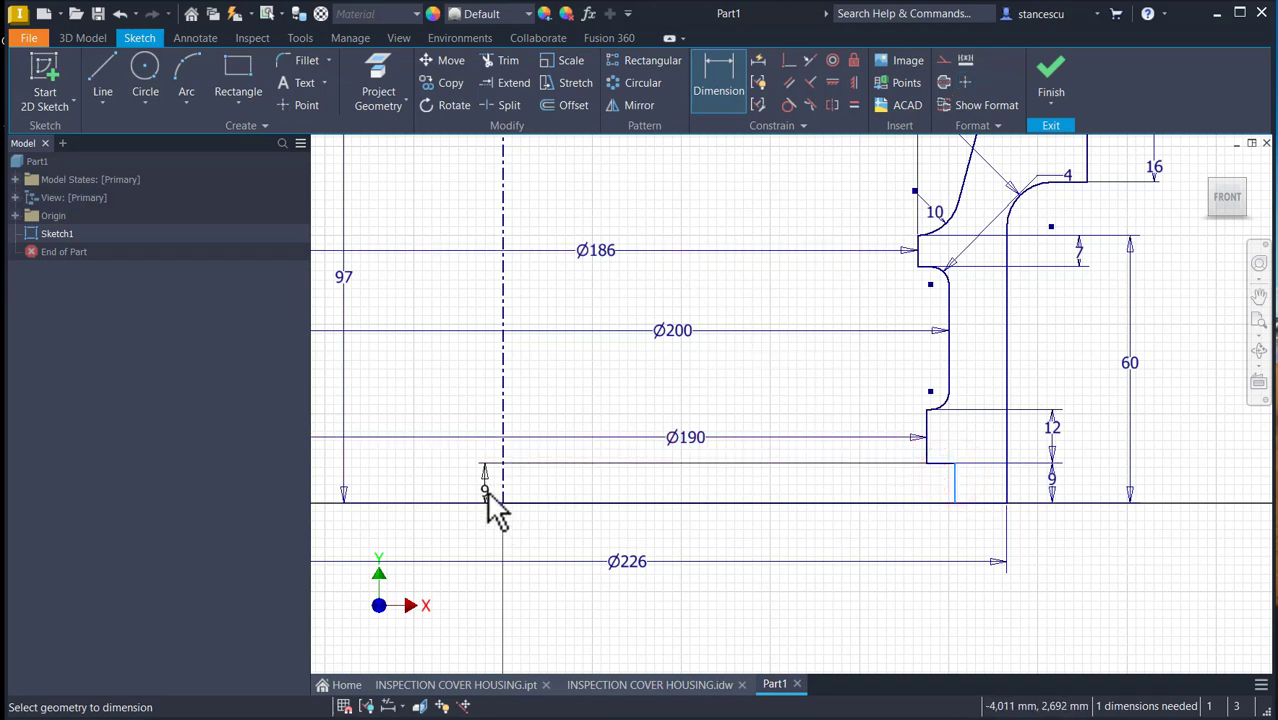
click(499, 489)
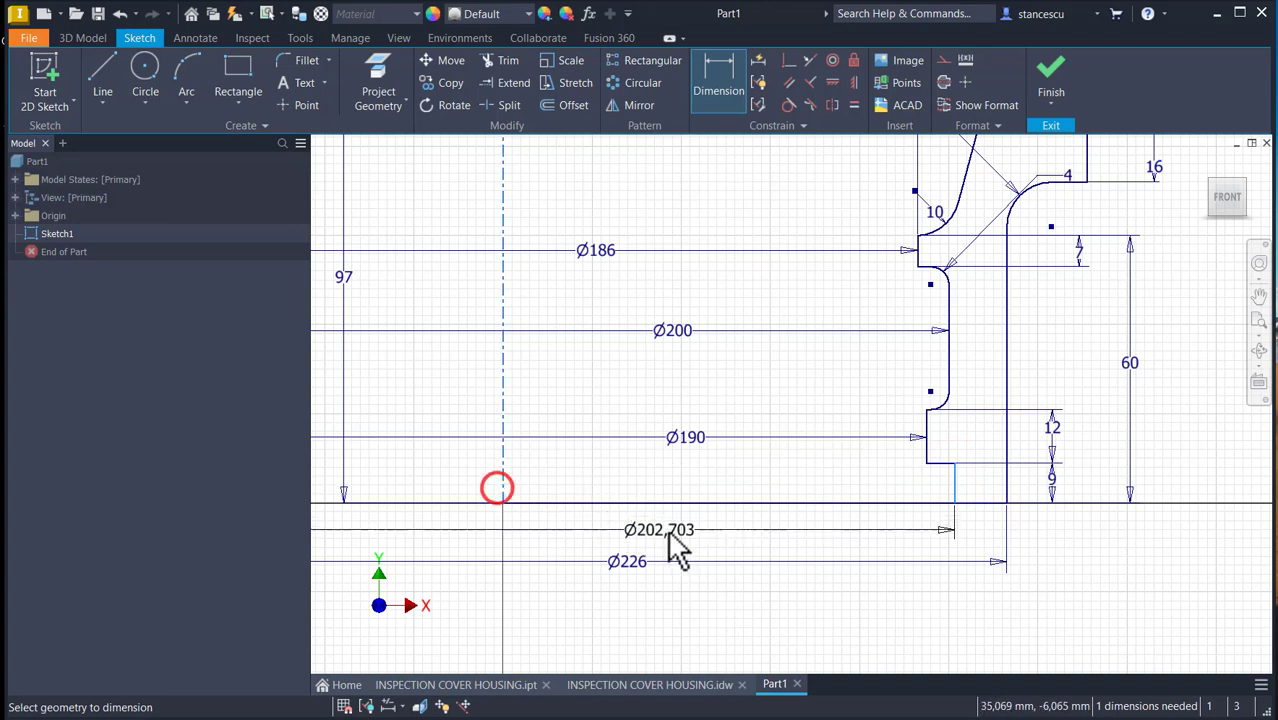
click(686, 534)
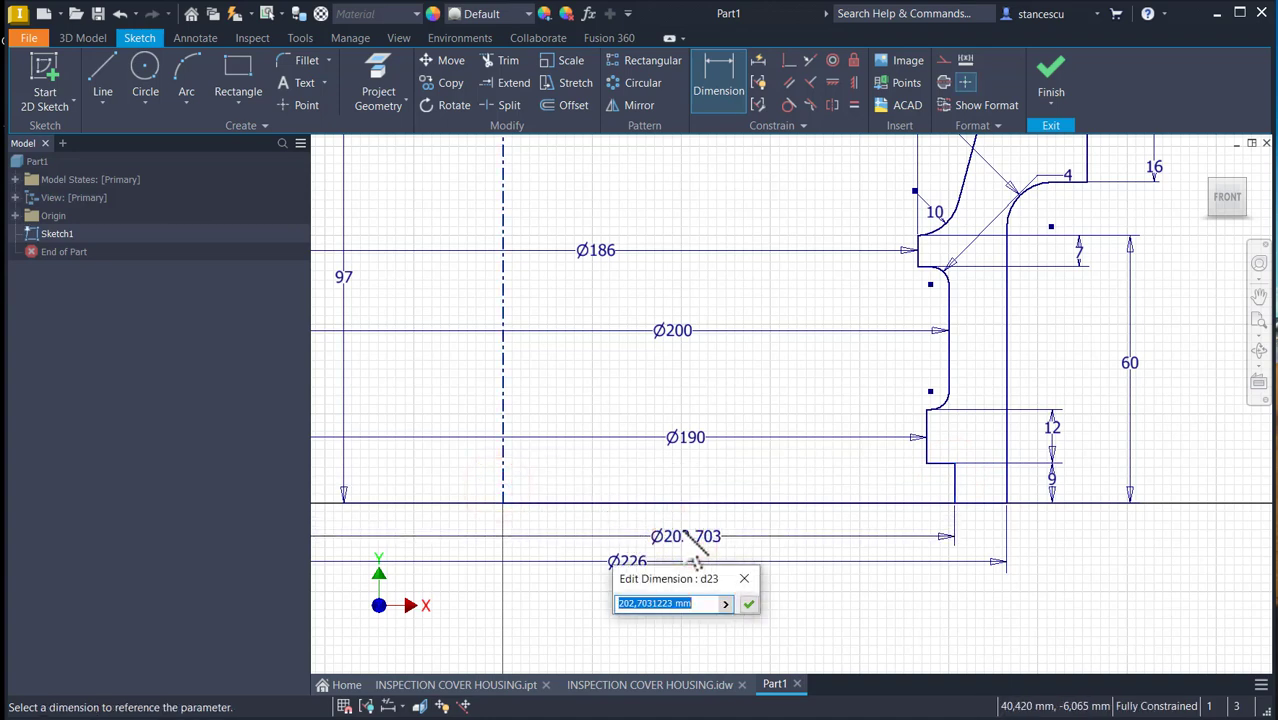
key(Return)
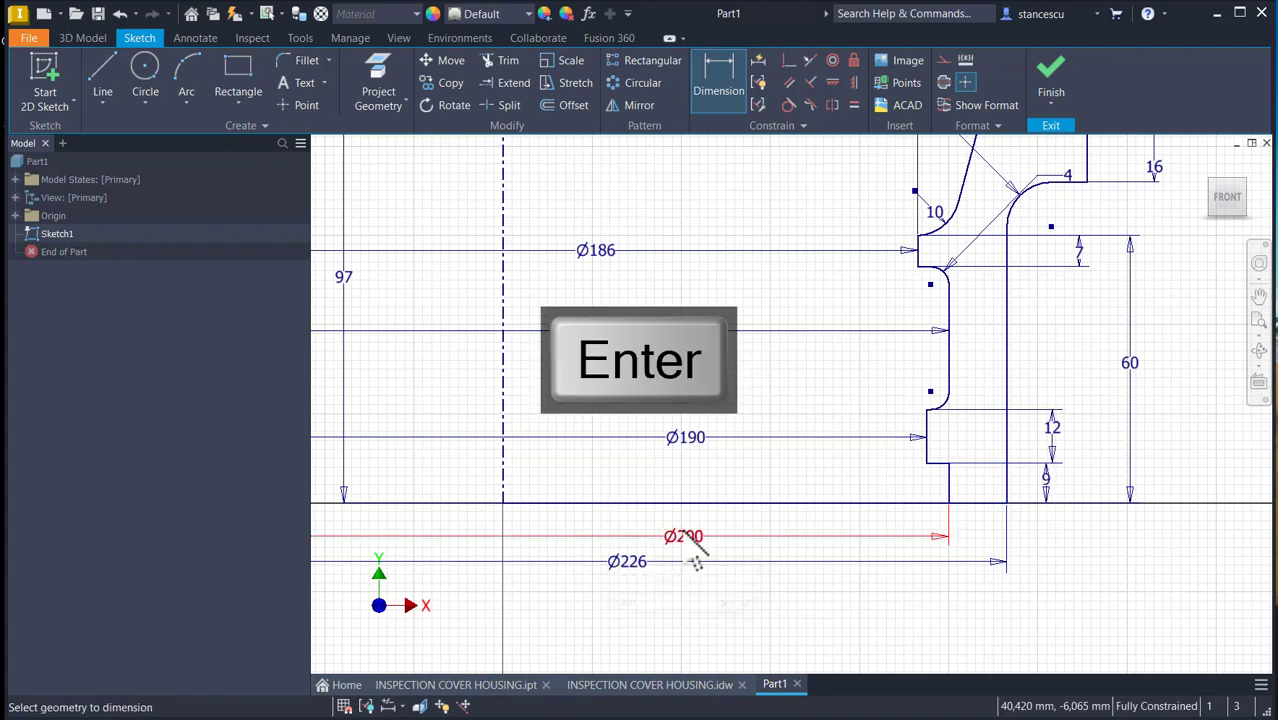
- Split the profile's upper and lower horizontal lines where the inner contour meets them
key(Home)
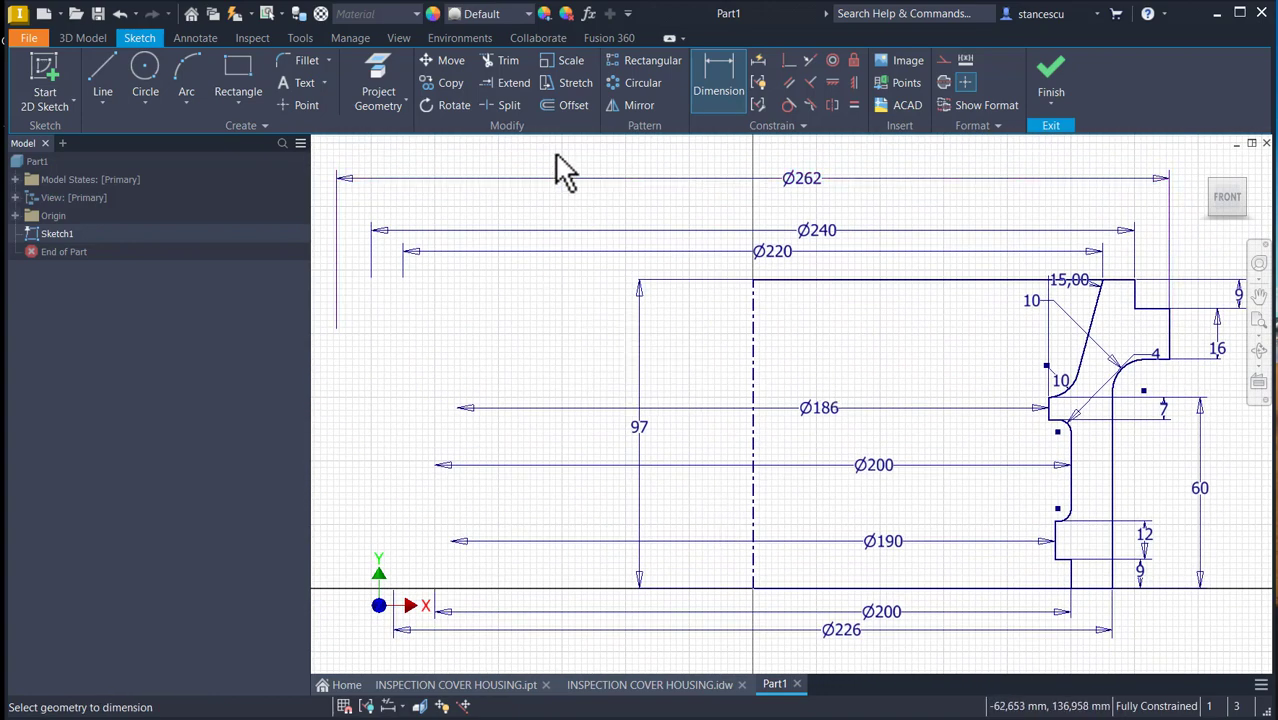
click(507, 105)
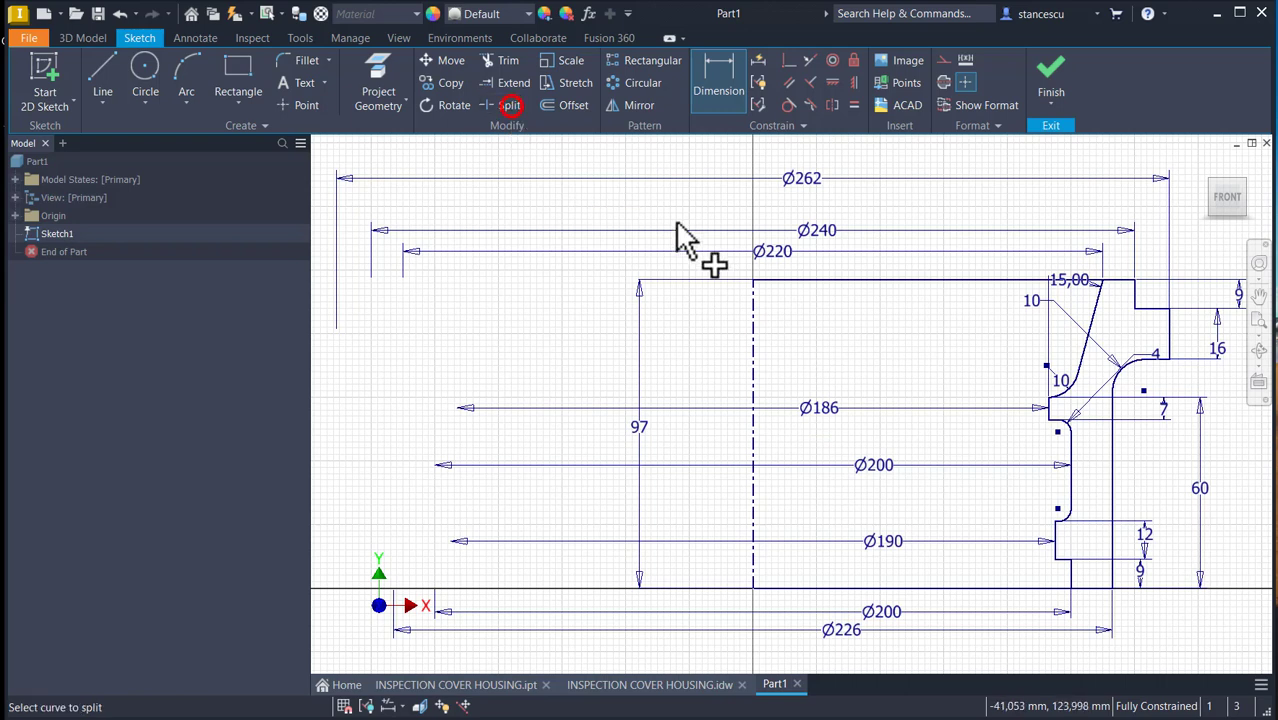
click(970, 282)
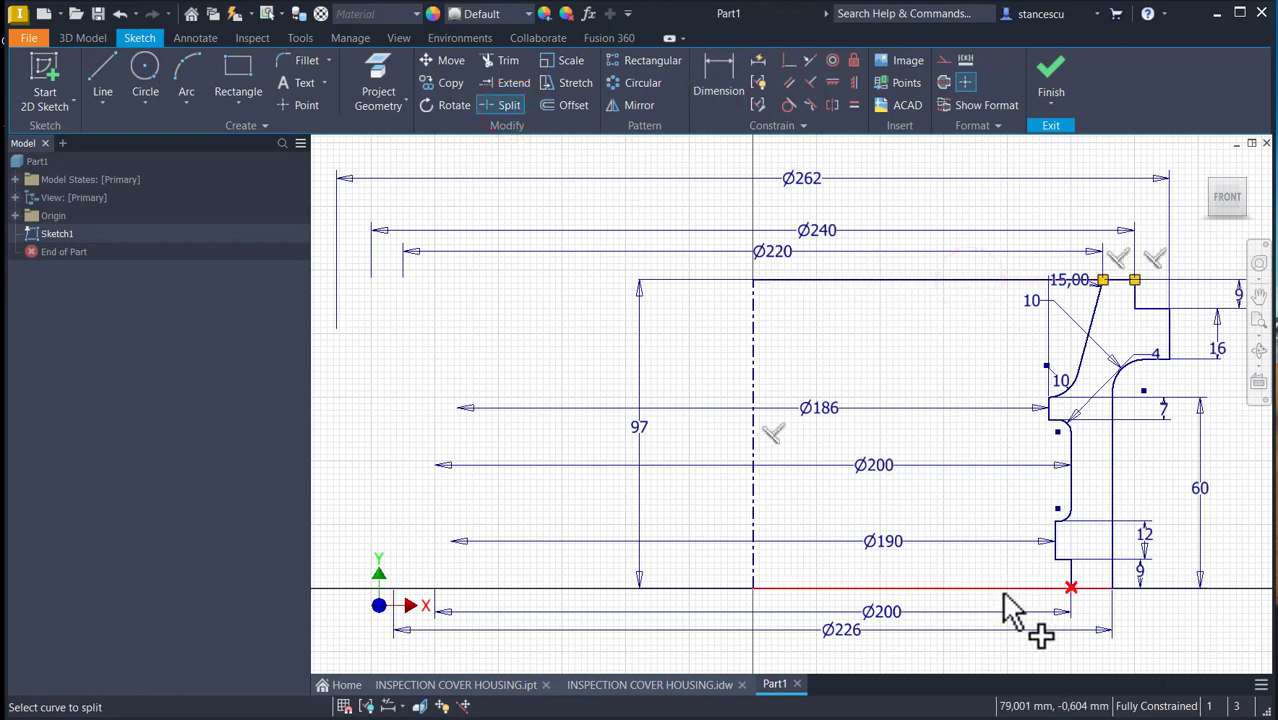
click(1004, 591)
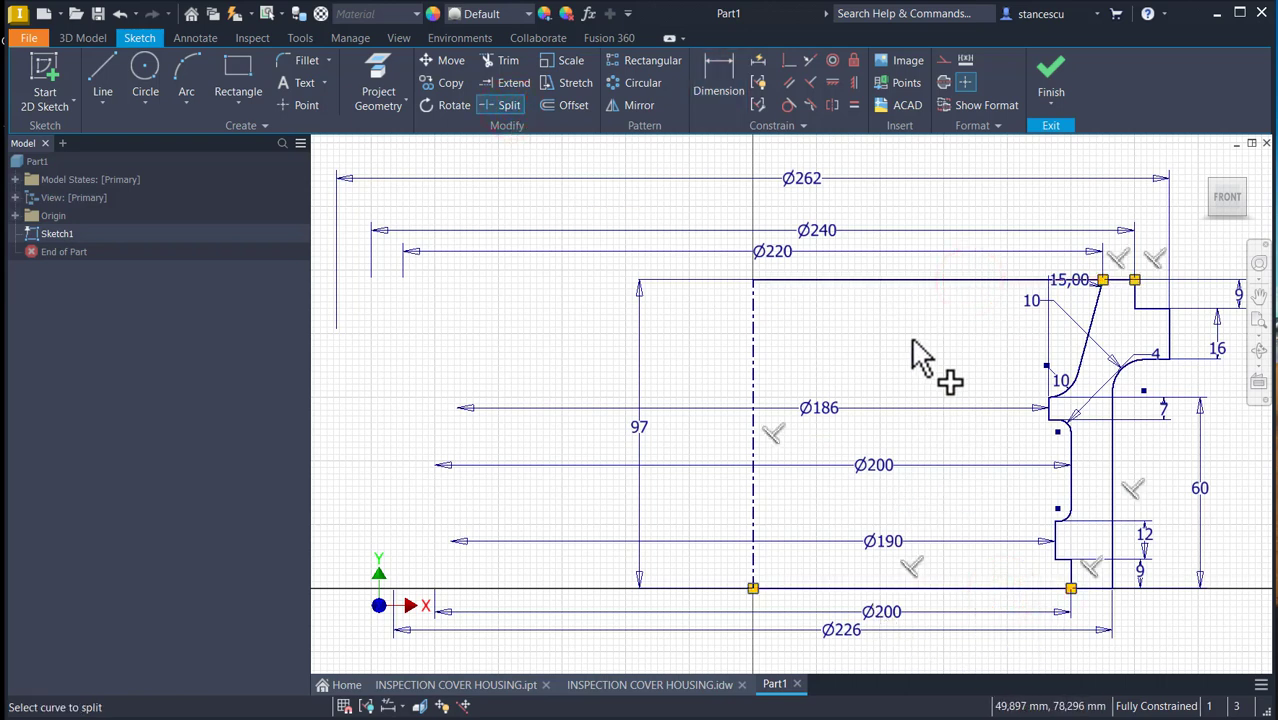
key(Escape)
- Convert the two horizontal segments between the centerline and the inner contour to construction lines and finish the sketch
drag(955, 262, 910, 610)
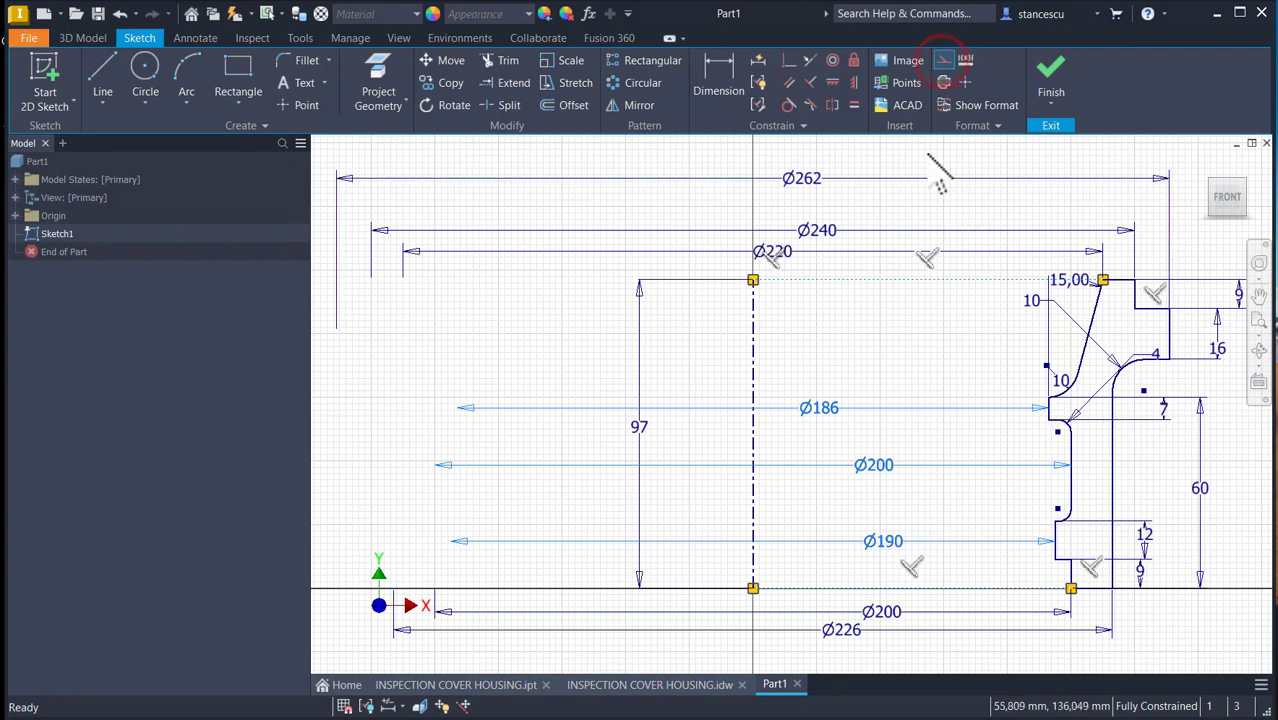
click(926, 148)
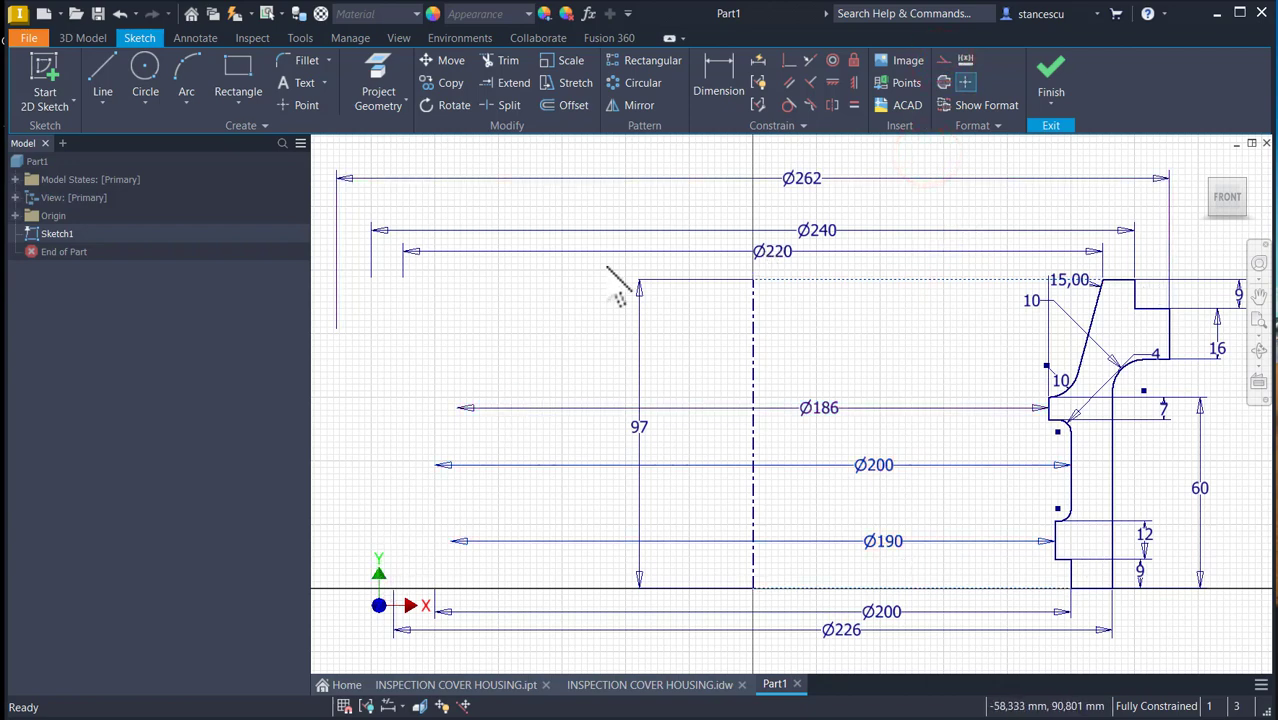
click(1056, 88)
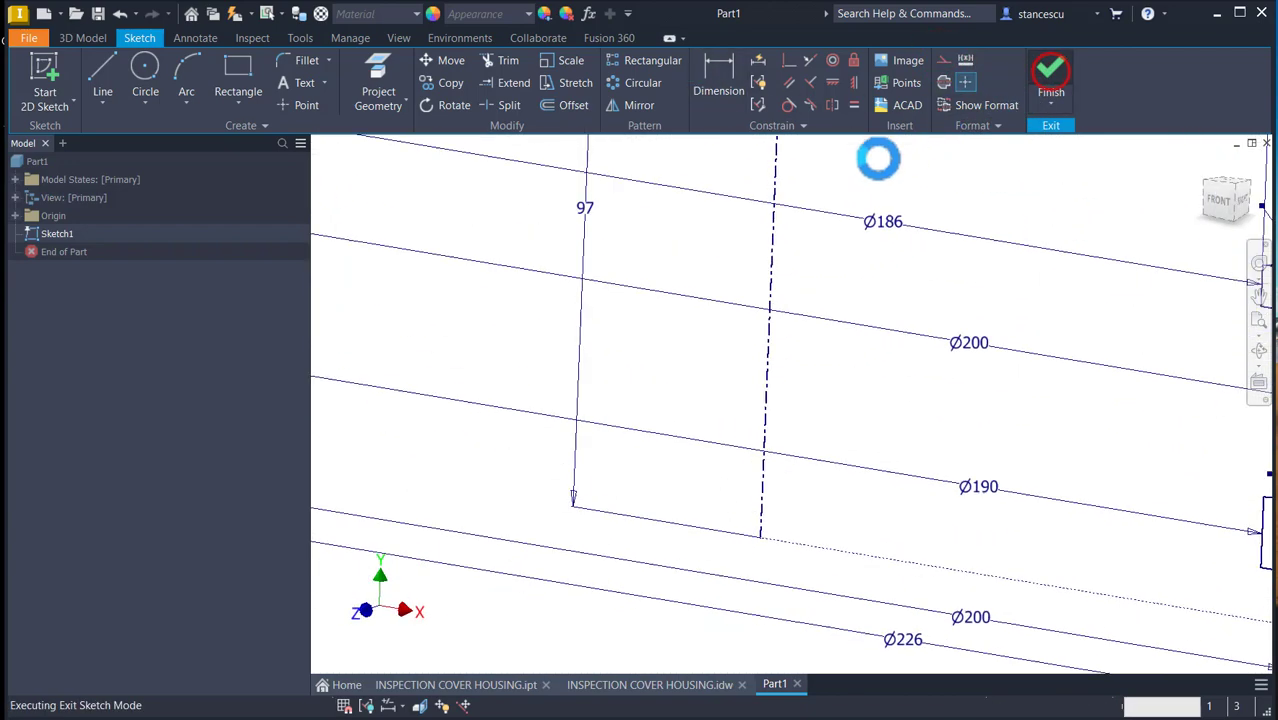
- Revolve the closed profile a full 360 degrees about the centerline to form the main body as a new solid
key(F6)
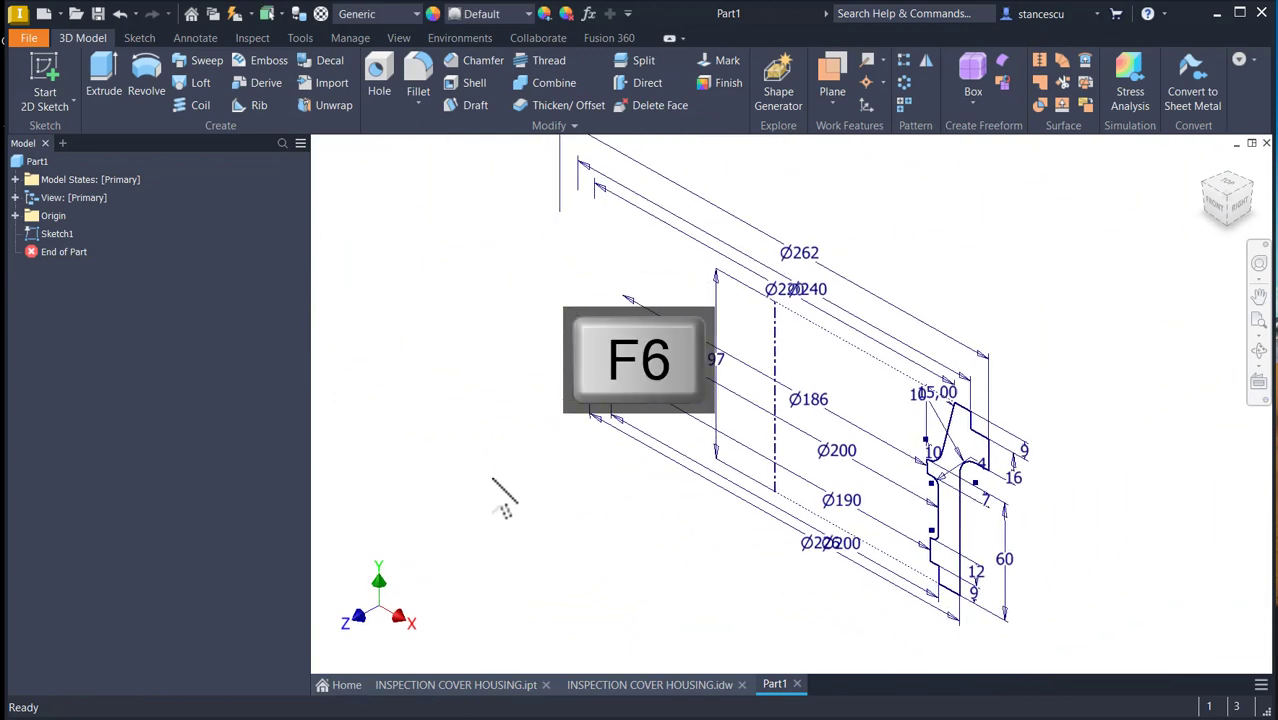
click(146, 85)
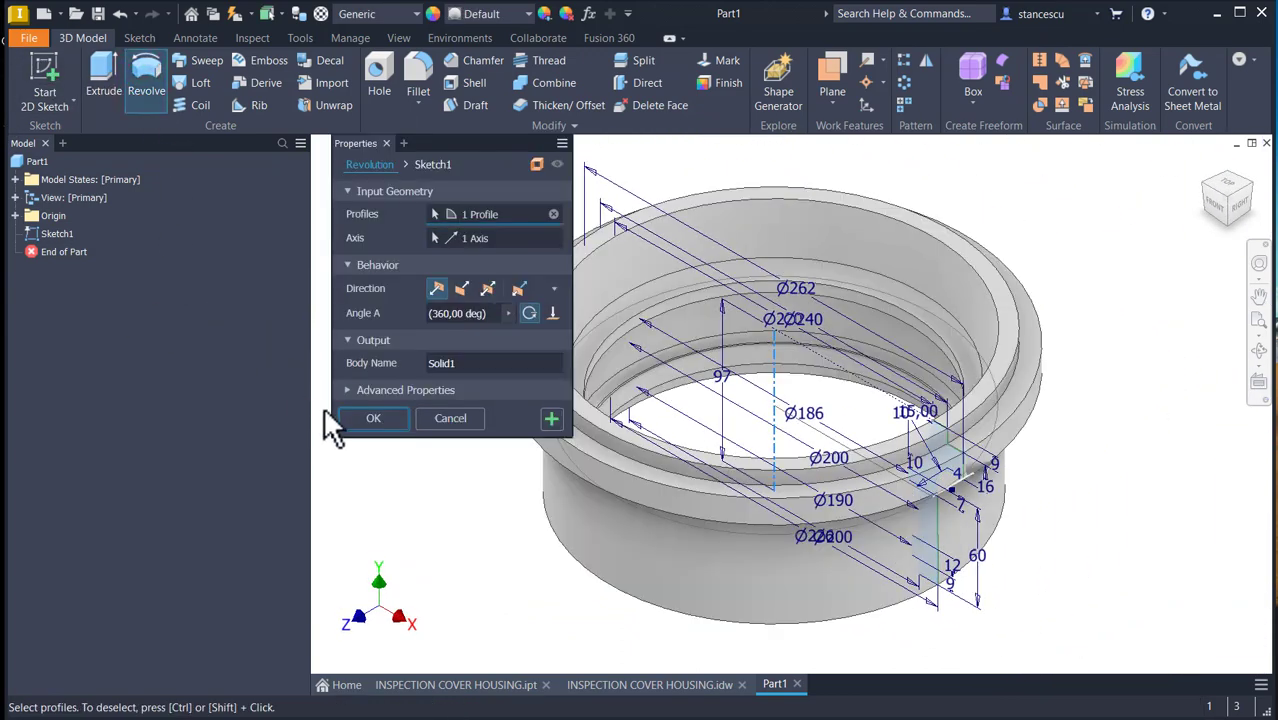
click(366, 418)
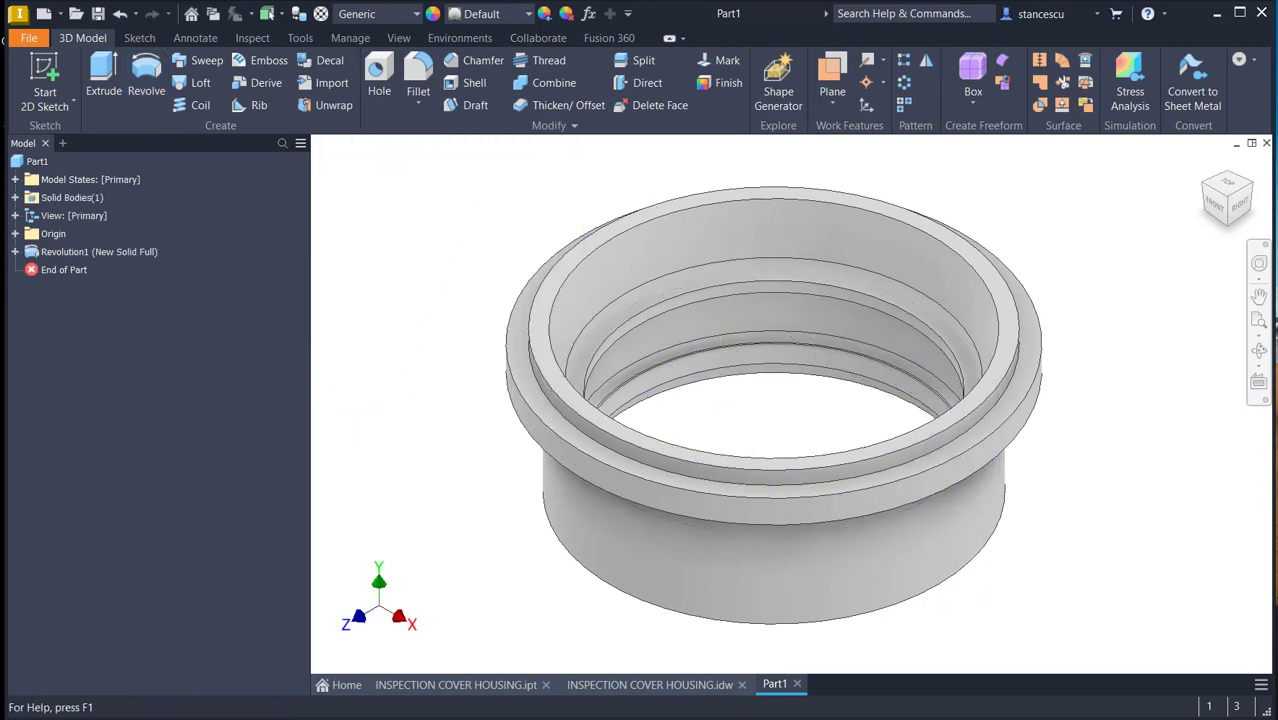
click(473, 196)
key(F6)
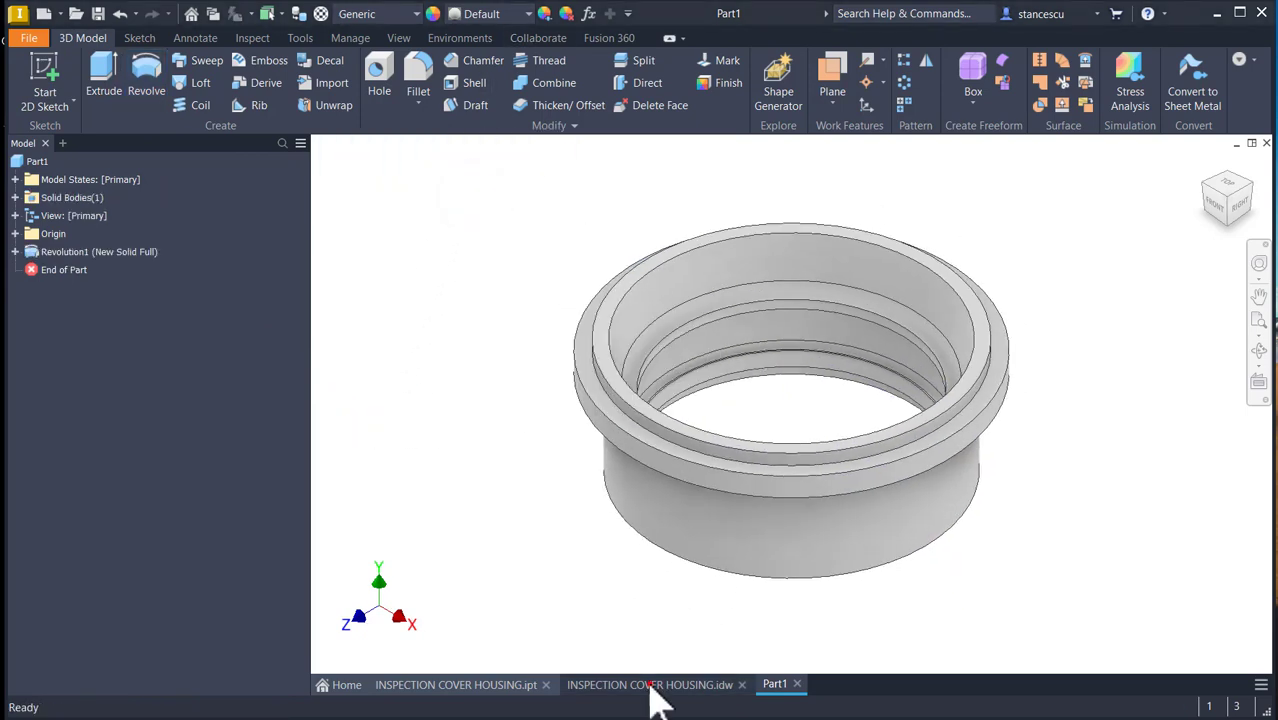
- Review the flange outline in the drawing's plan view, start a sketch on the flange's upper ring face and slice the model at that plane
click(652, 688)
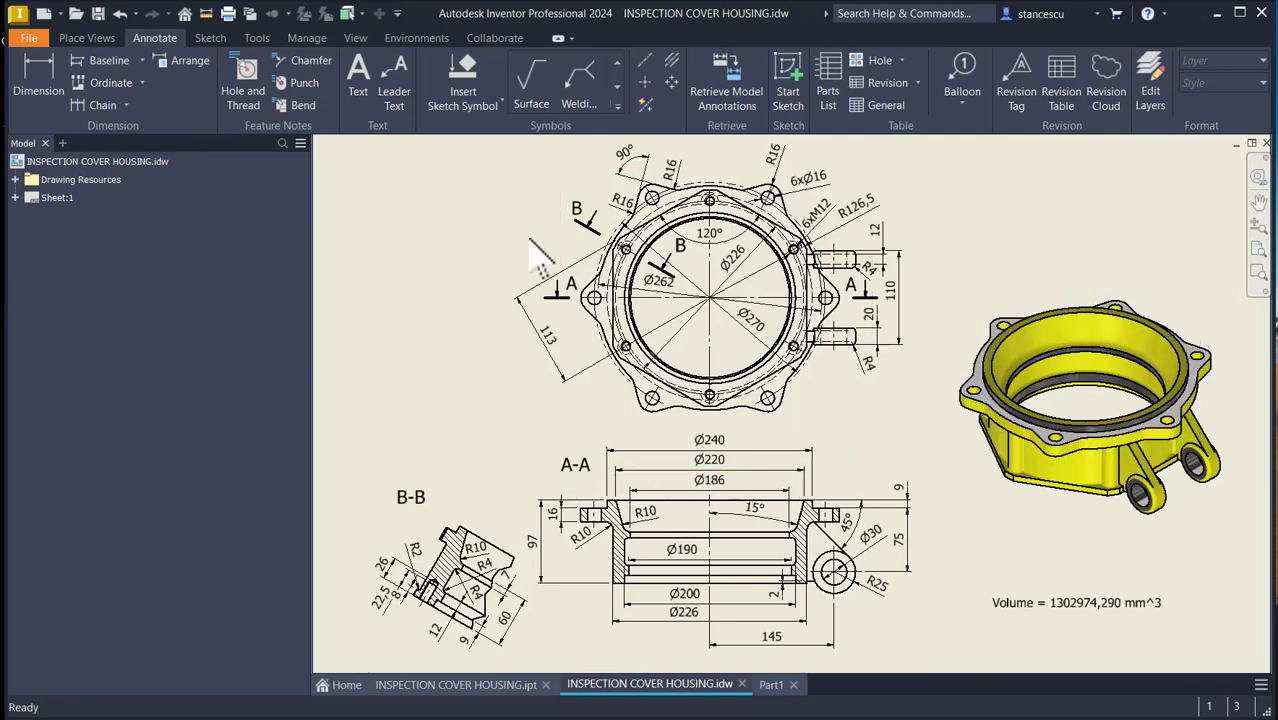
scroll(615, 212, up, 3)
middle_drag(620, 200, 595, 350)
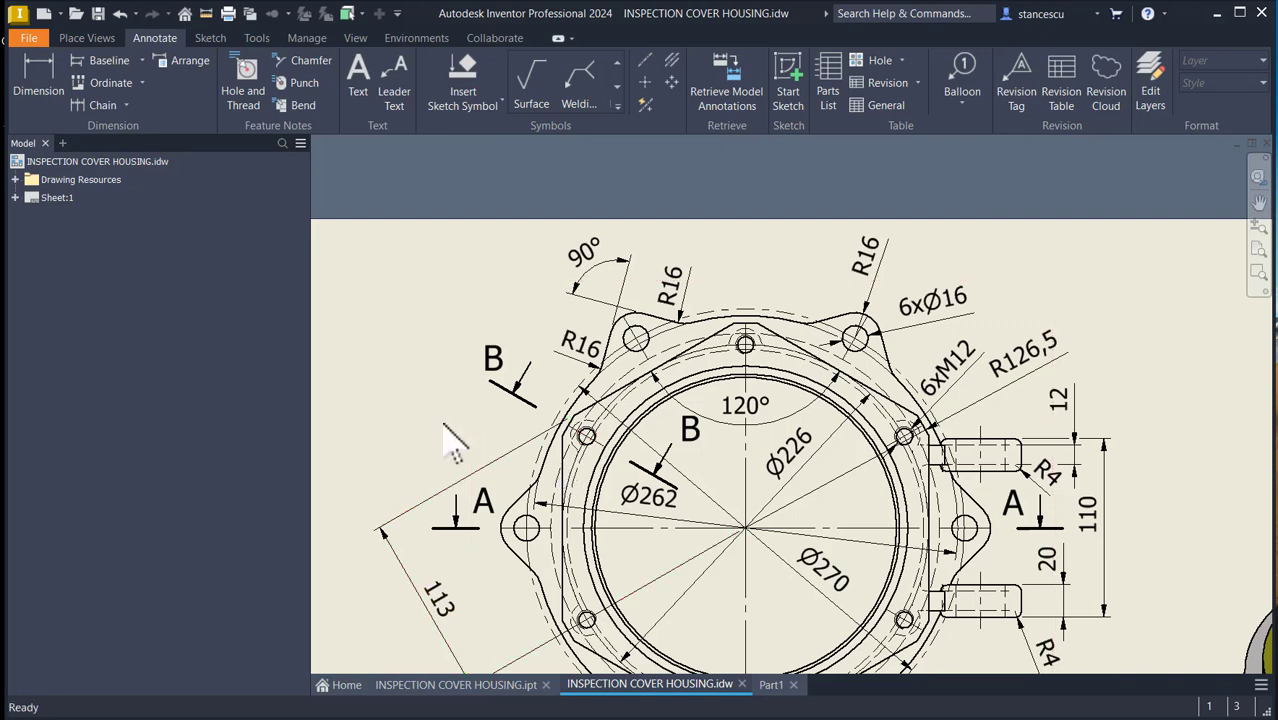
click(760, 684)
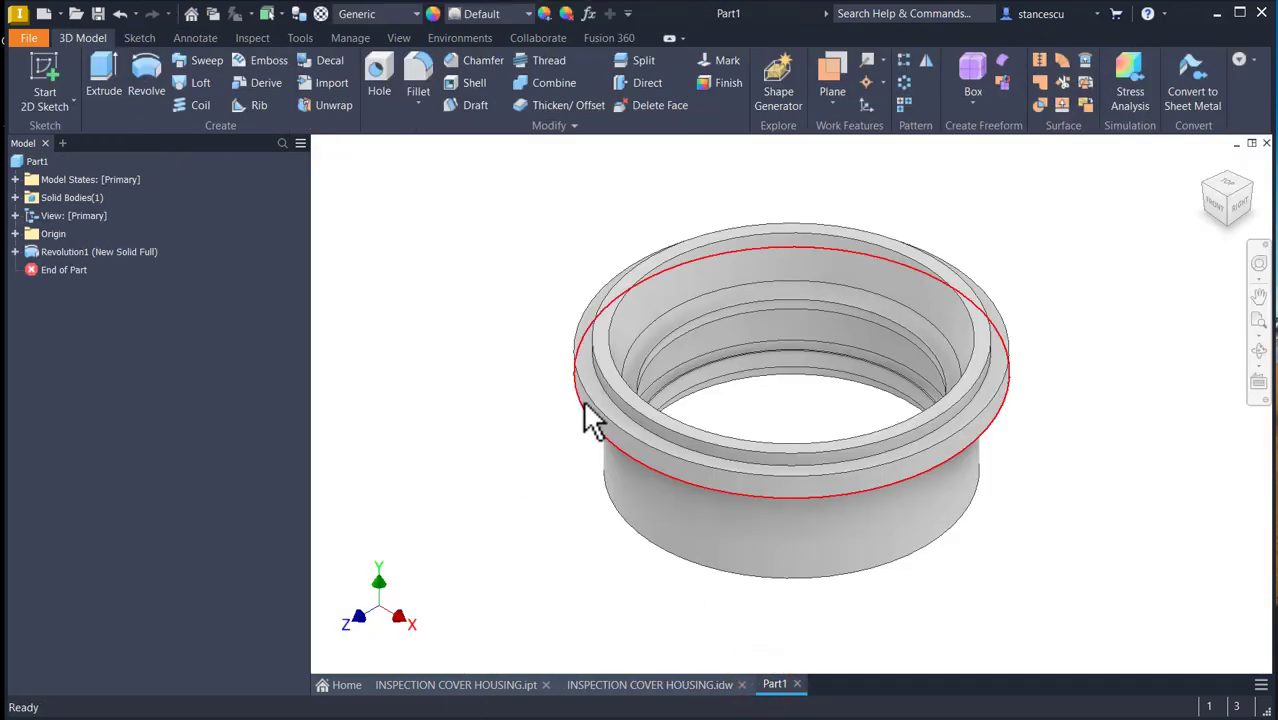
scroll(610, 414, up, 4)
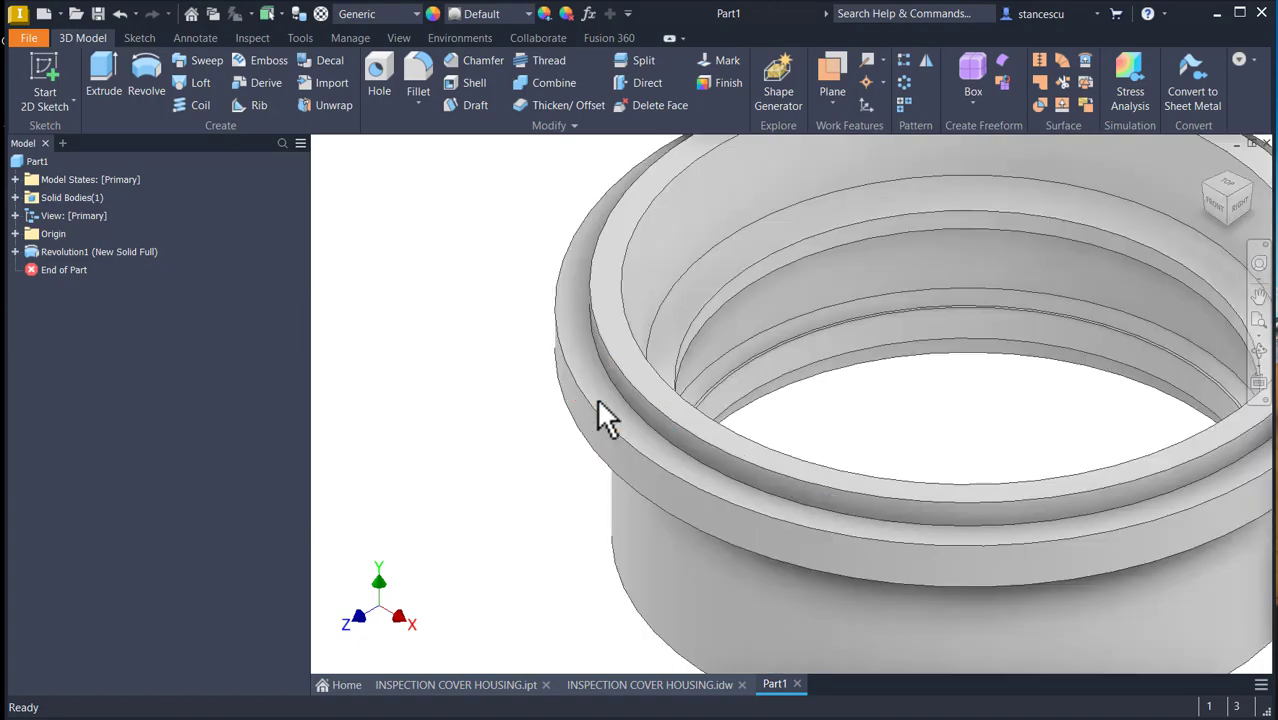
click(606, 405)
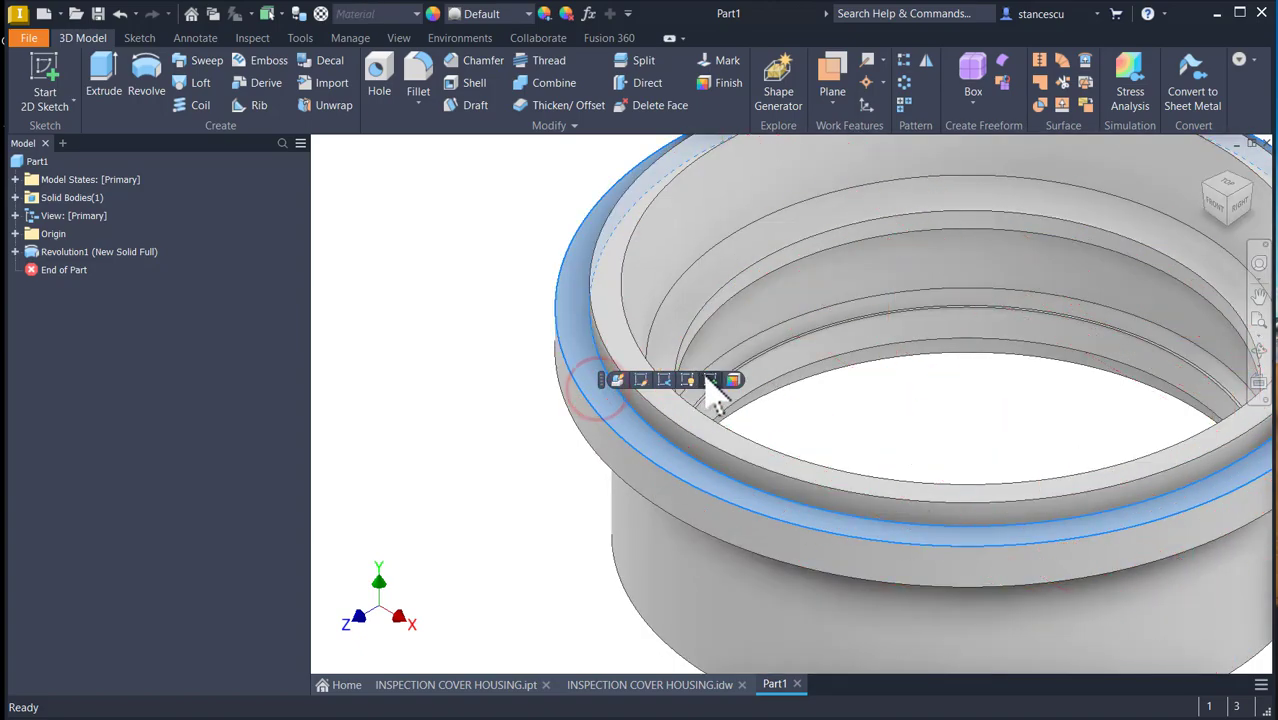
click(708, 376)
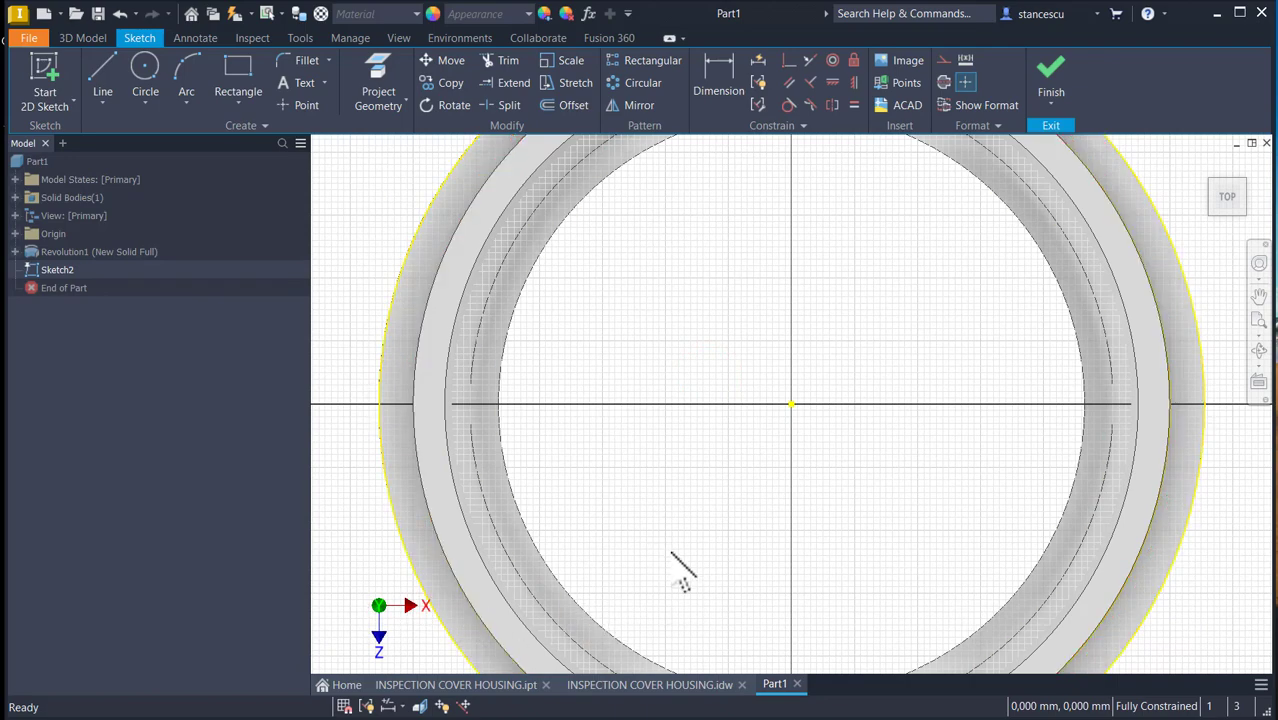
key(F7)
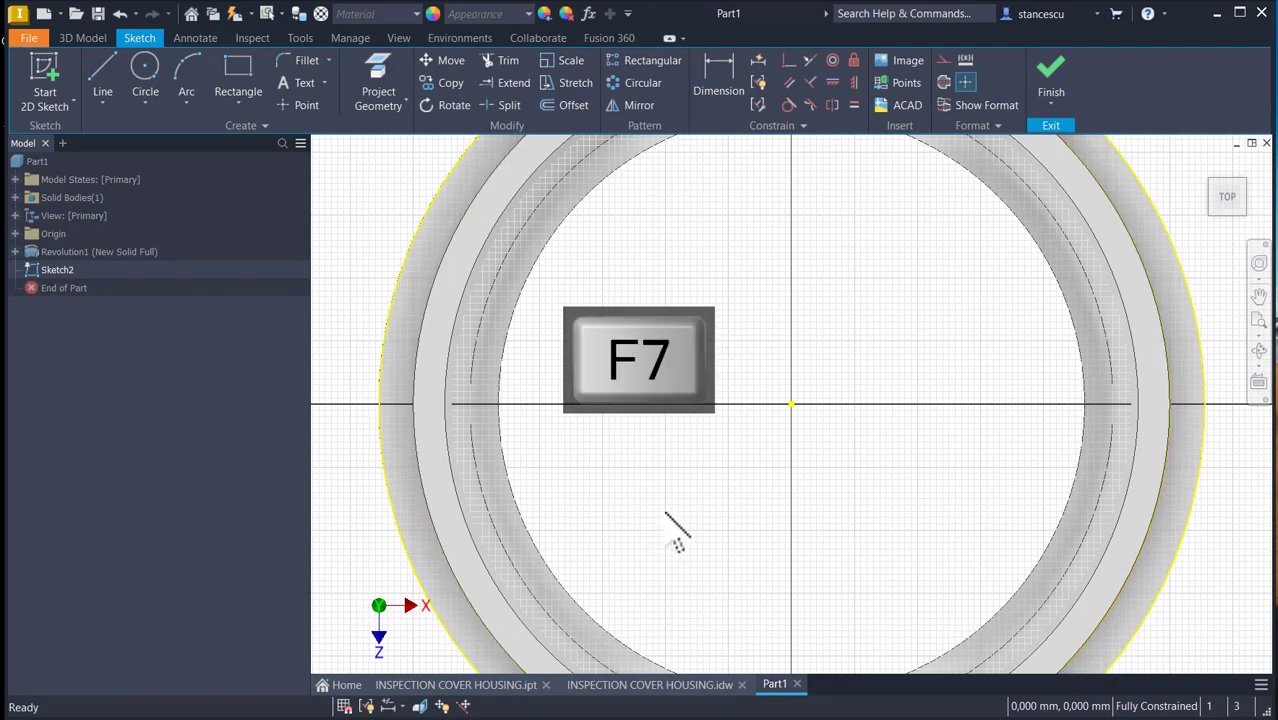
middle_drag(668, 516, 906, 510)
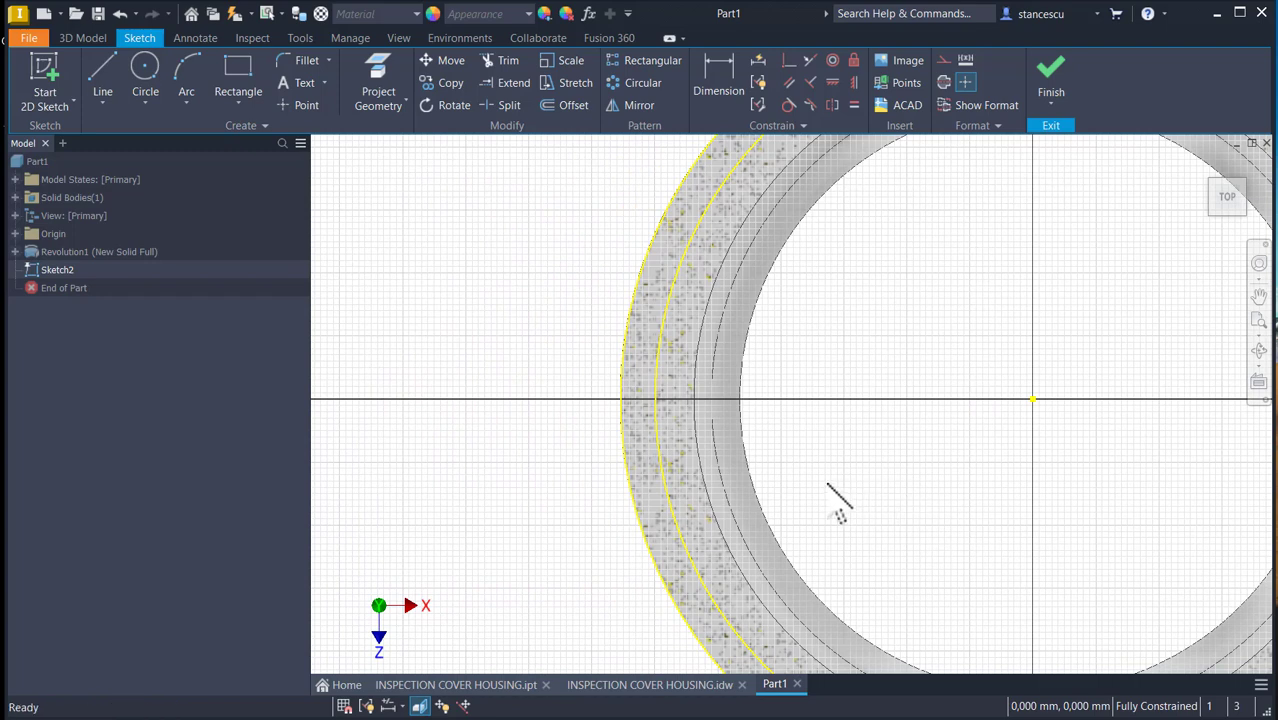
- Convert the projected outer circle to construction and sketch a lug from two slanted lines and an arc of about 15 mm radius, ending on the inner circle
click(622, 364)
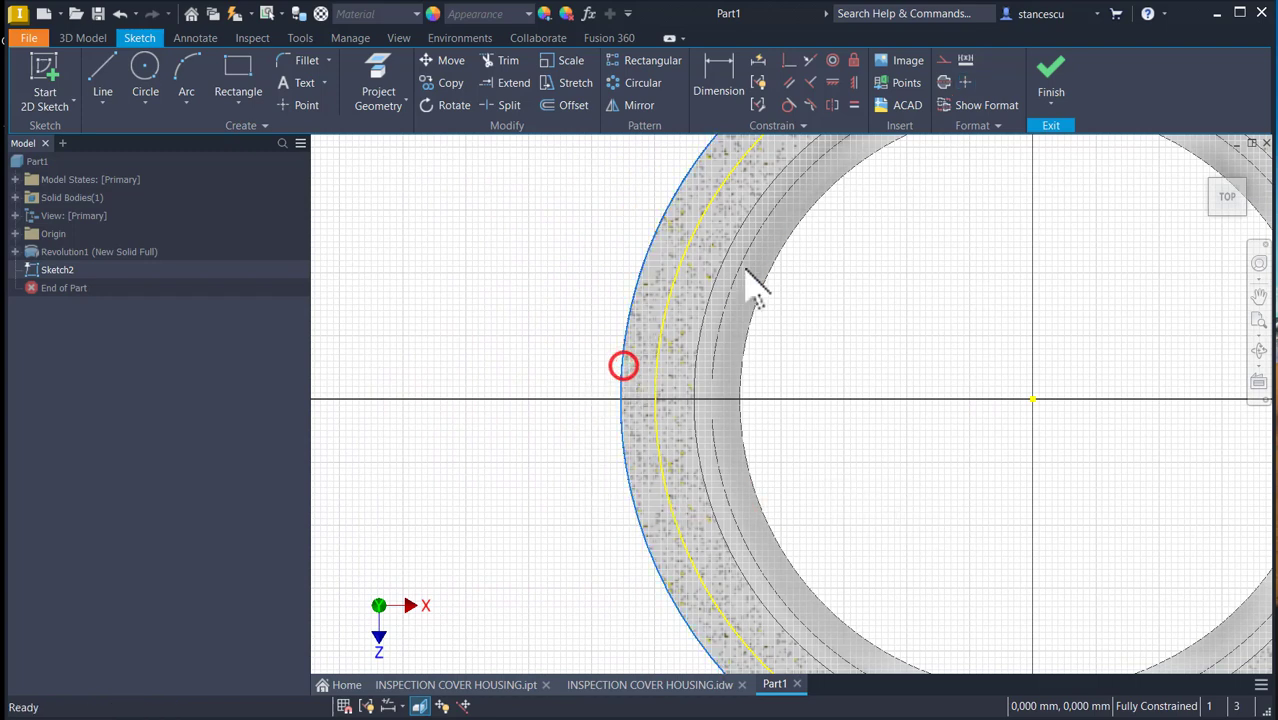
click(941, 60)
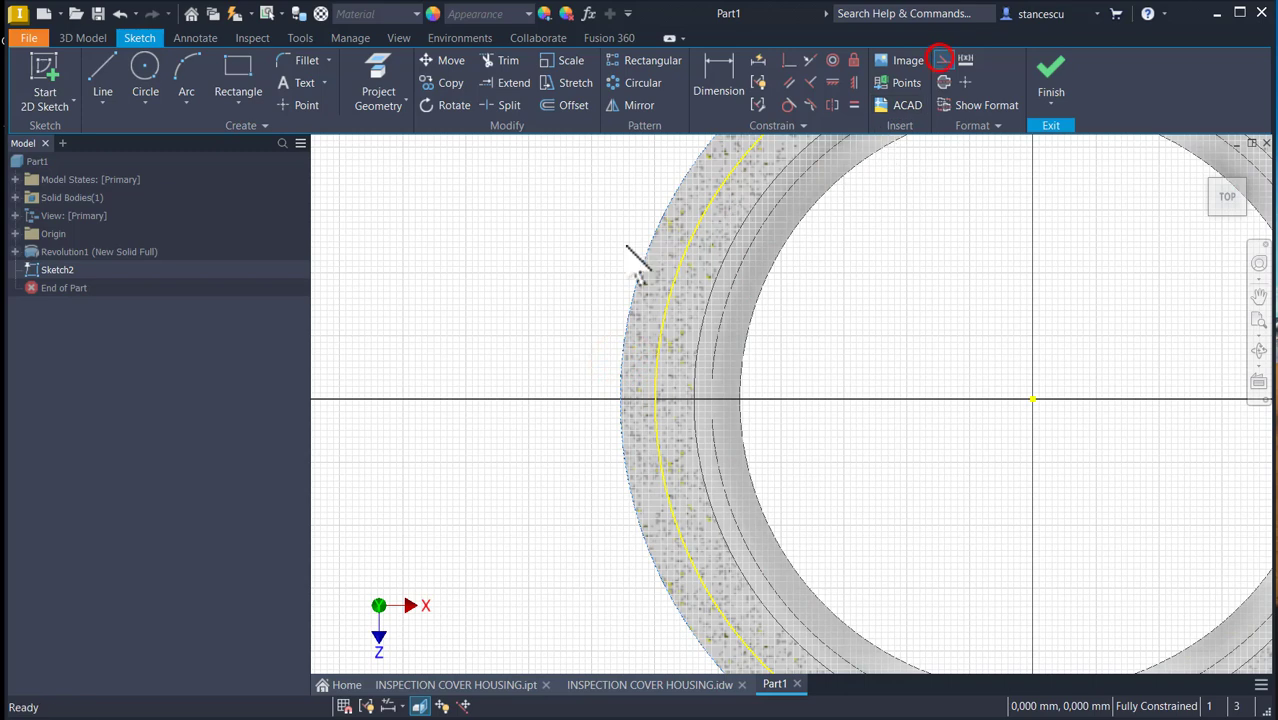
click(104, 88)
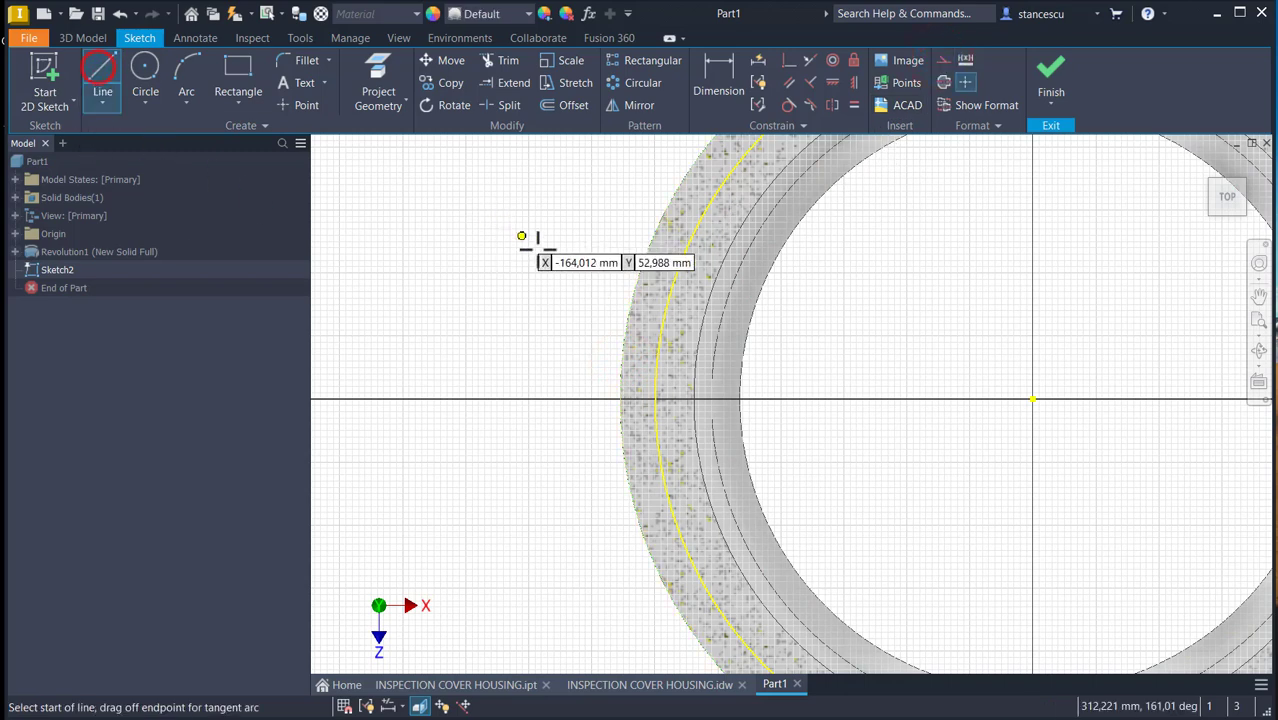
click(668, 301)
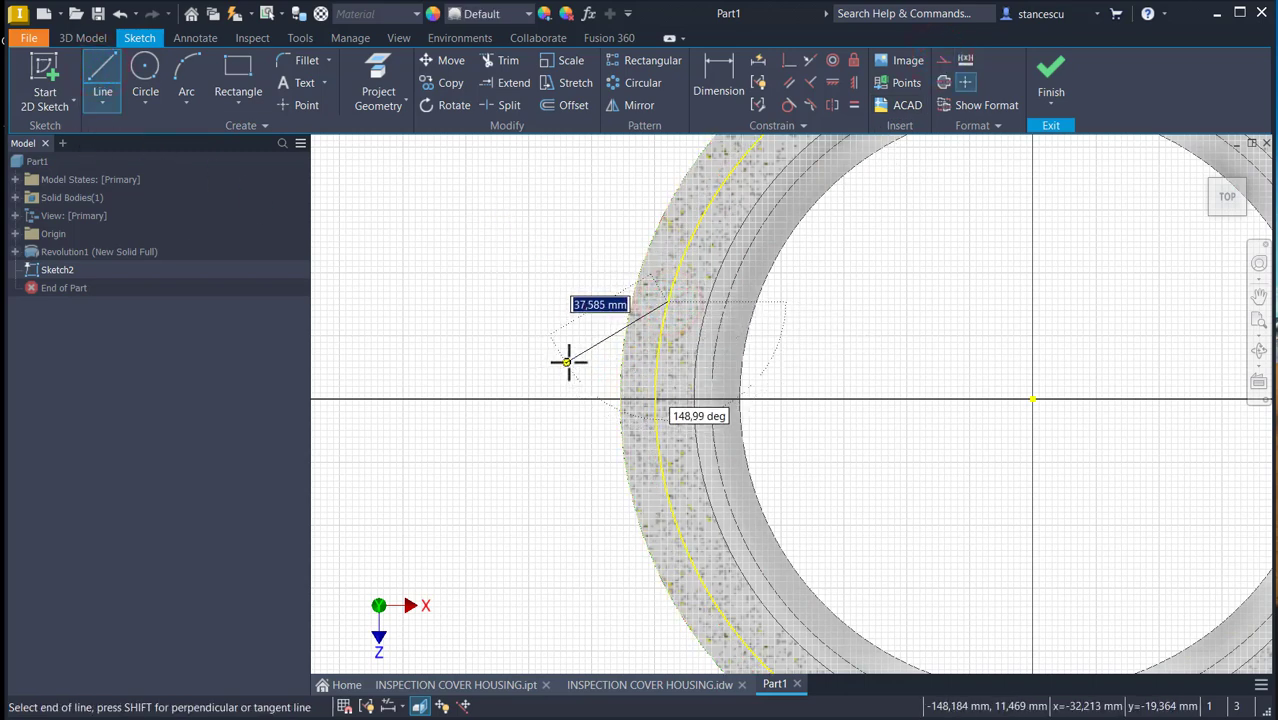
click(571, 355)
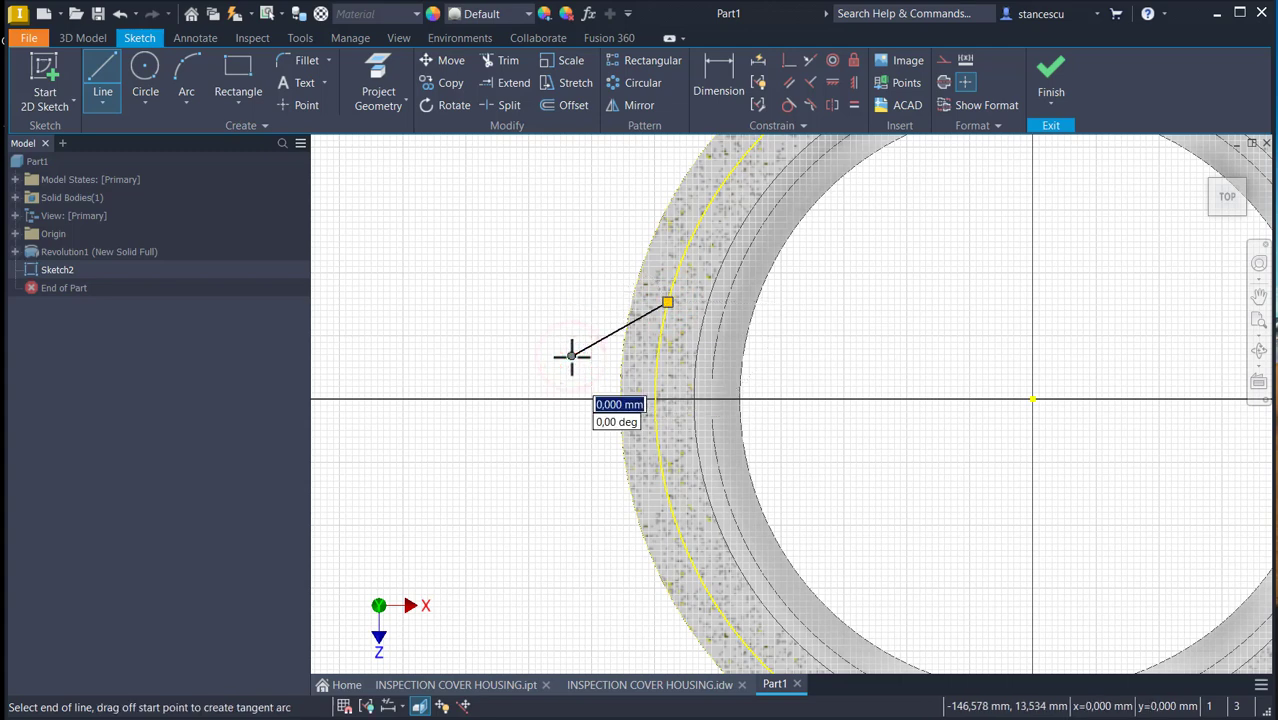
drag(571, 355, 568, 431)
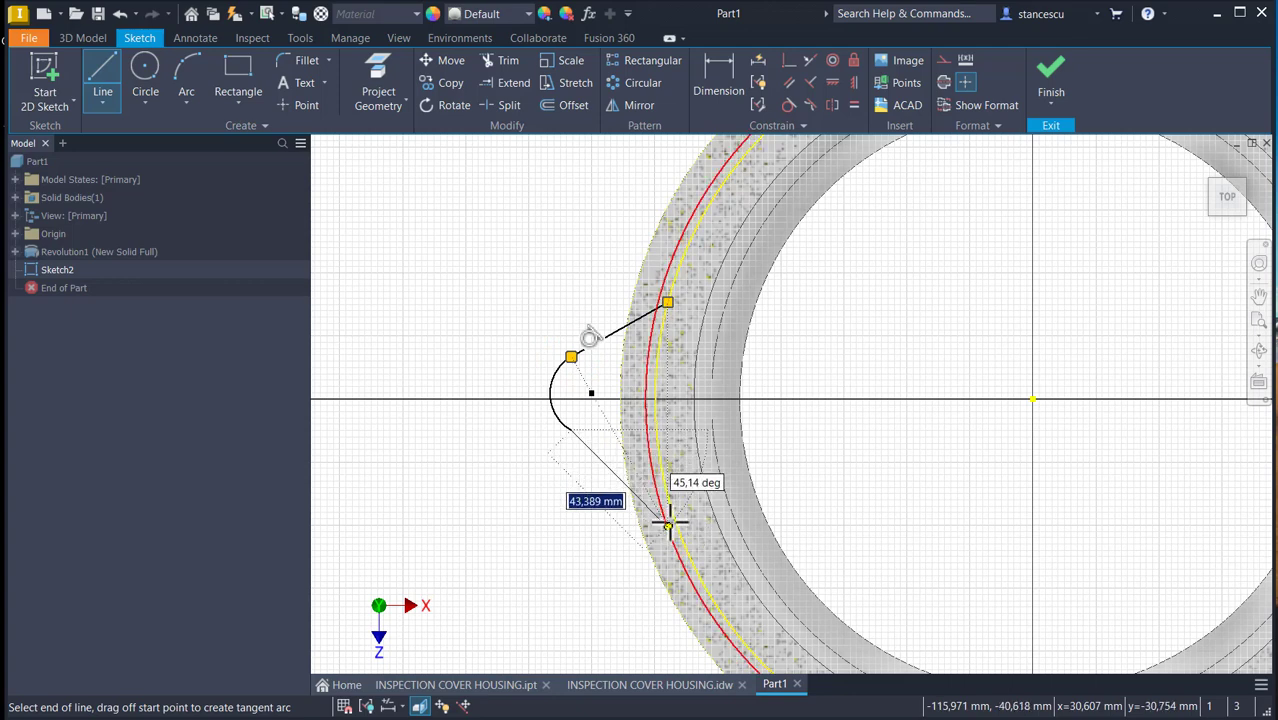
double_click(667, 494)
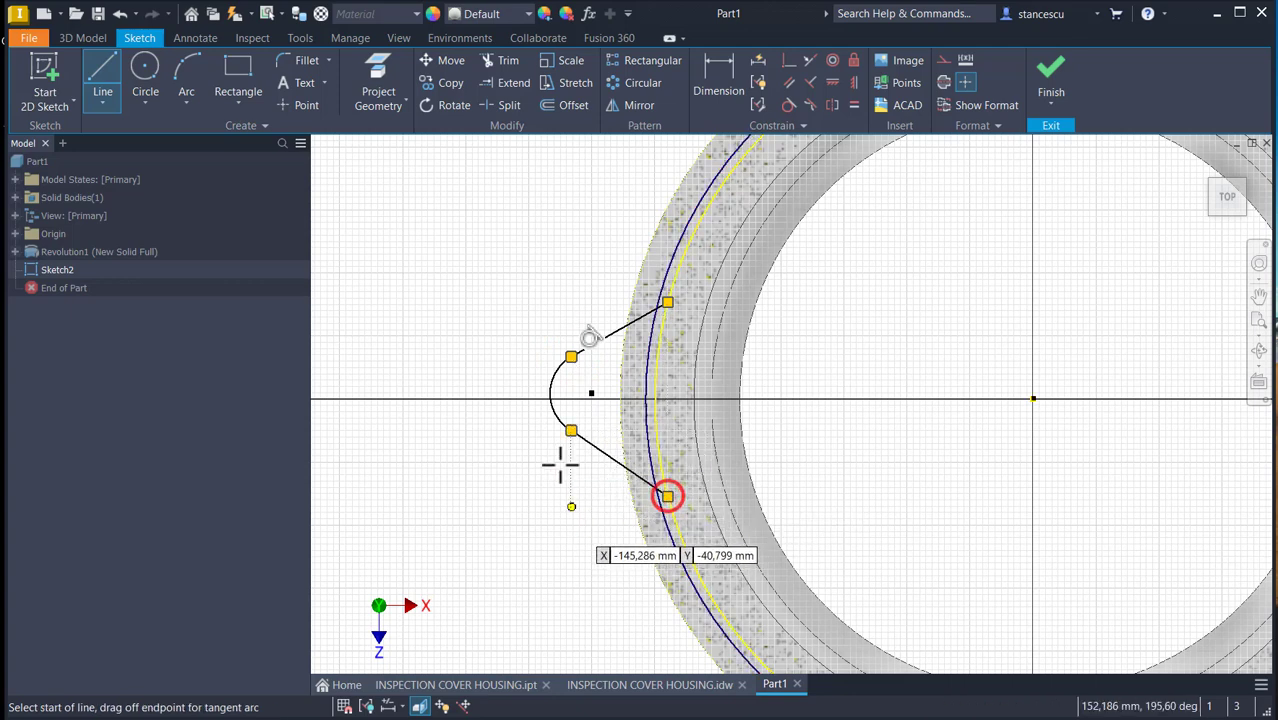
- Make the lug's lower line tangent to its arc and align the arc's center horizontally with the sketch origin
click(788, 105)
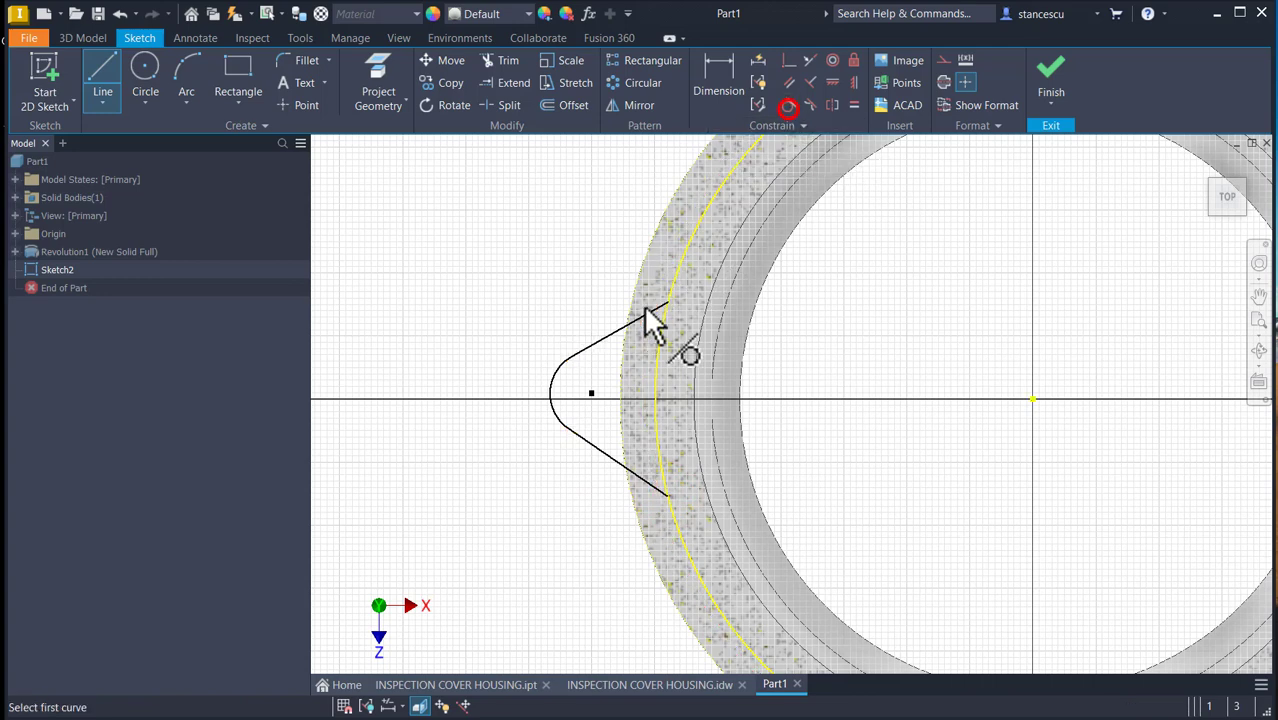
click(591, 448)
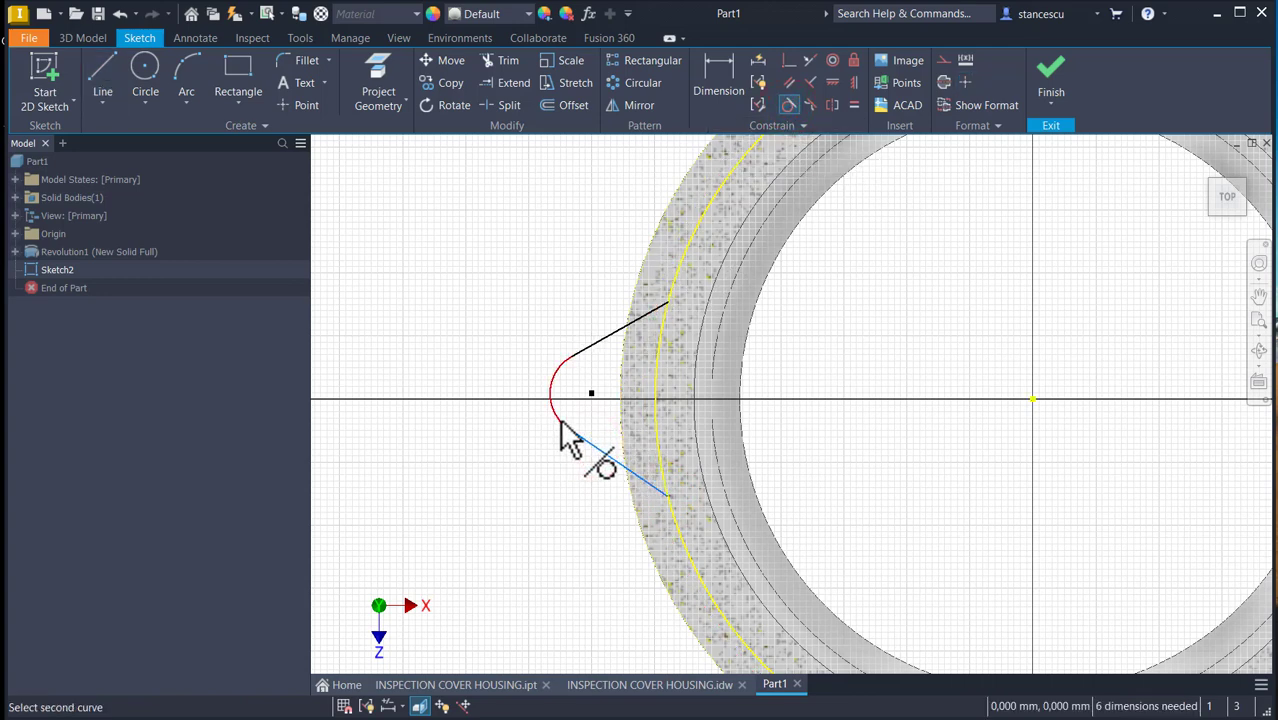
click(557, 421)
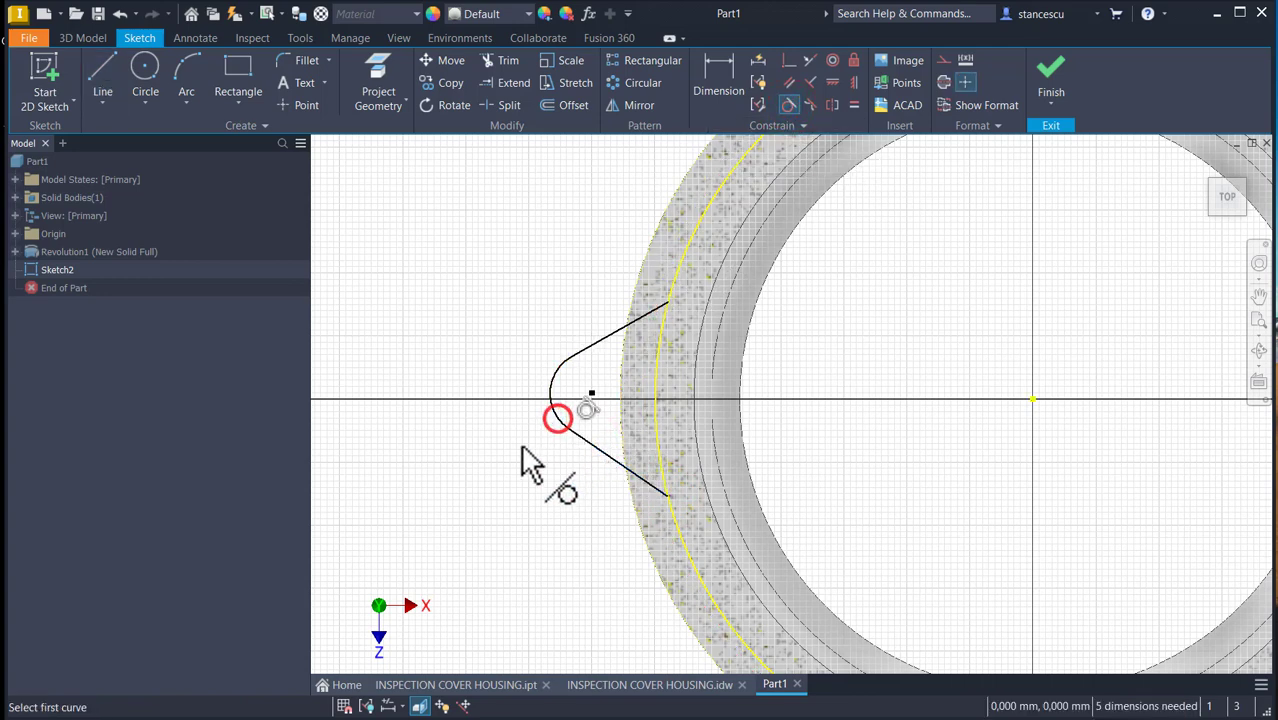
click(831, 84)
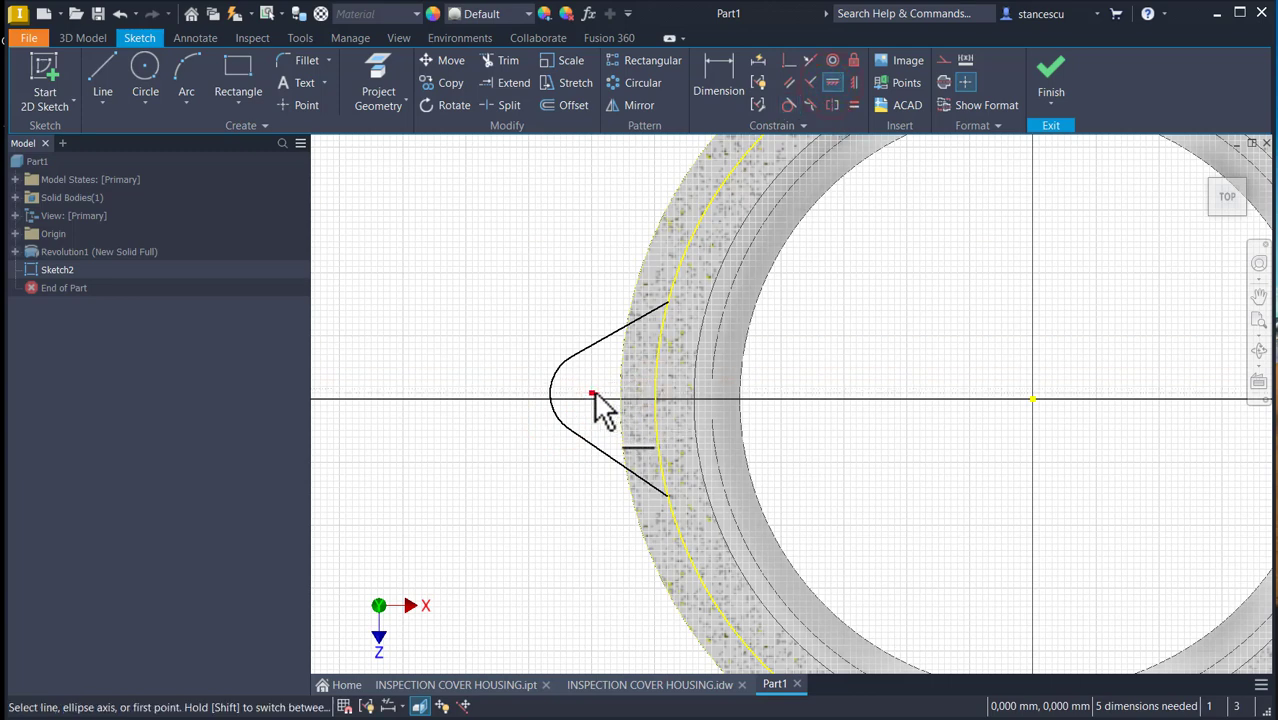
click(592, 393)
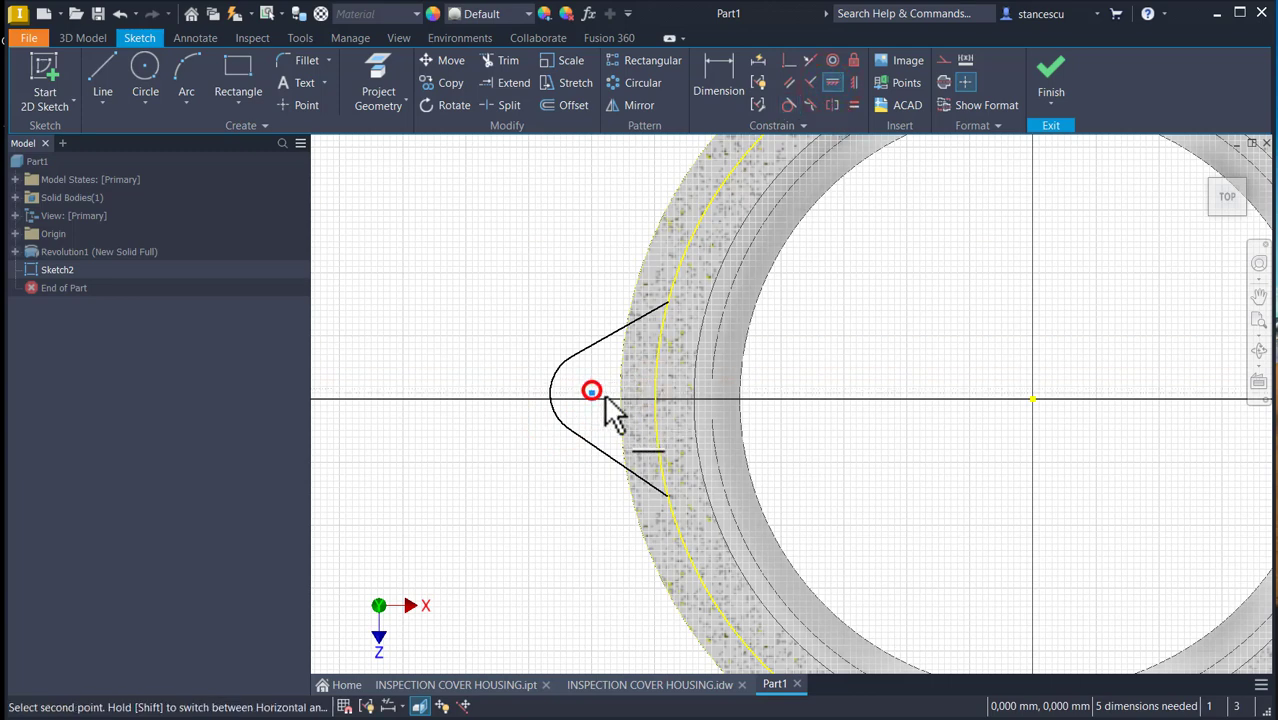
click(1033, 400)
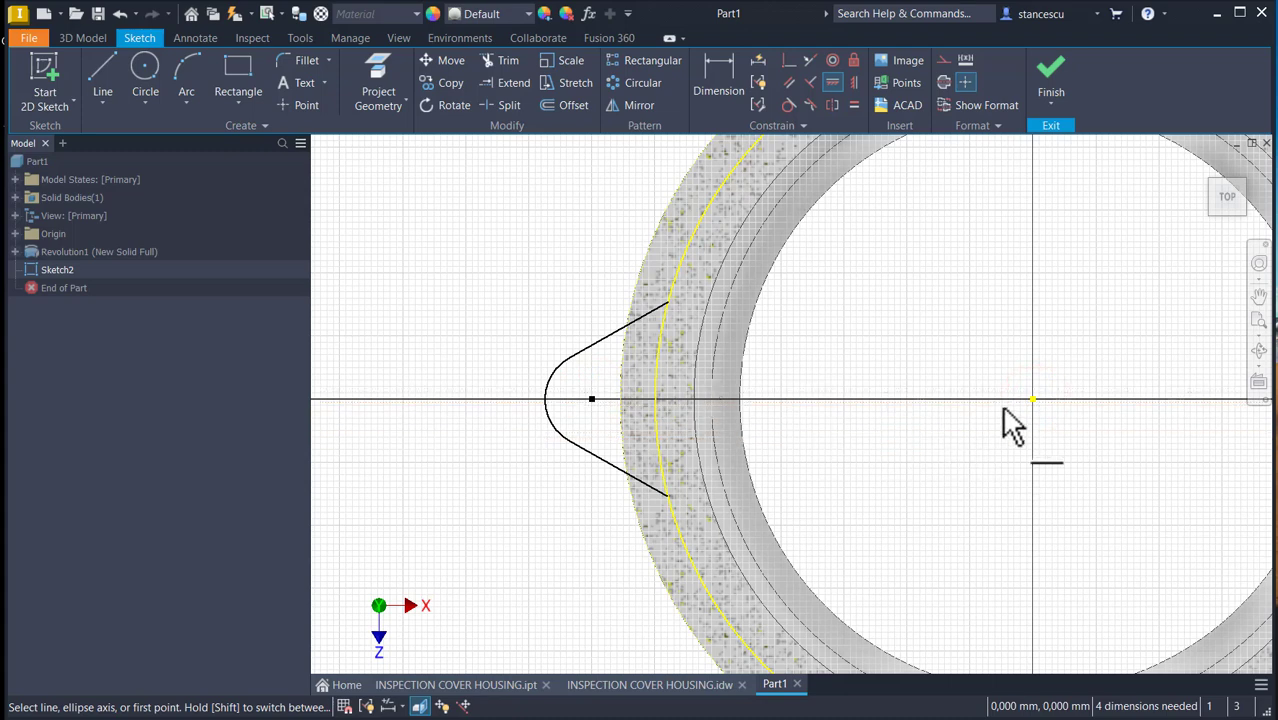
- Dimension the lug arc's radius as 16 mm and the angle between its two slanted lines as 90 degrees
click(722, 88)
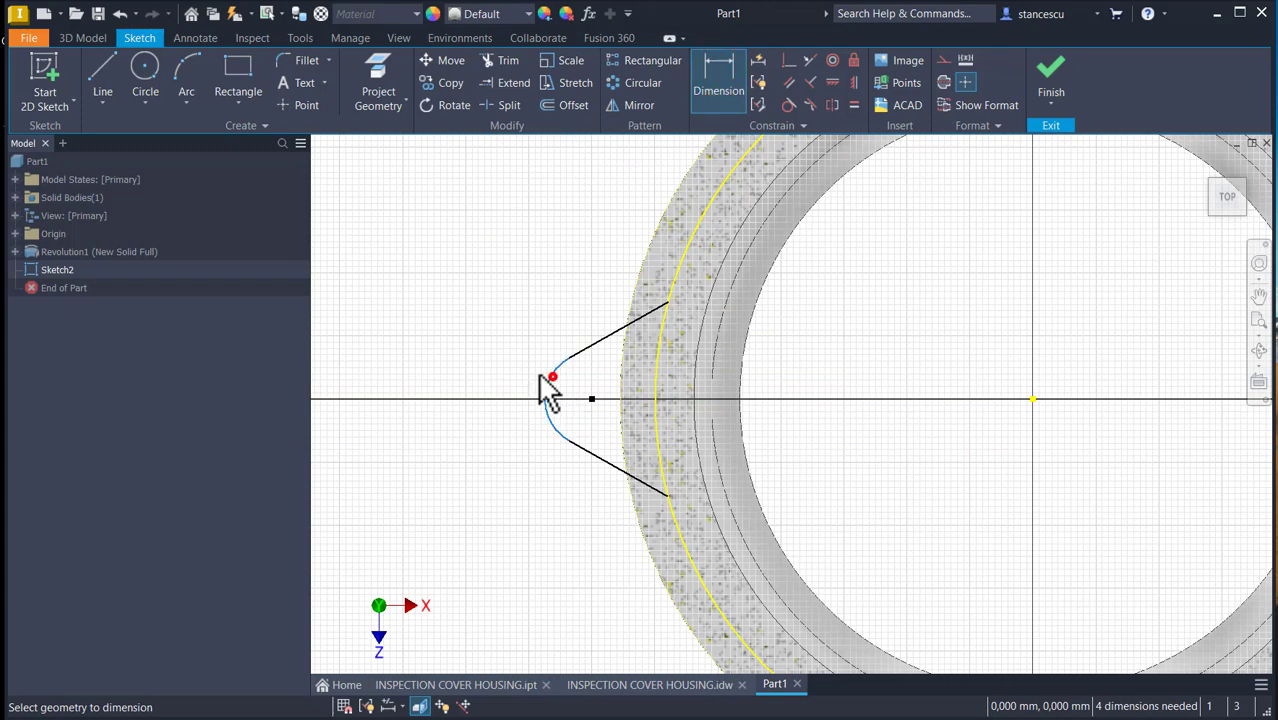
click(551, 377)
click(490, 355)
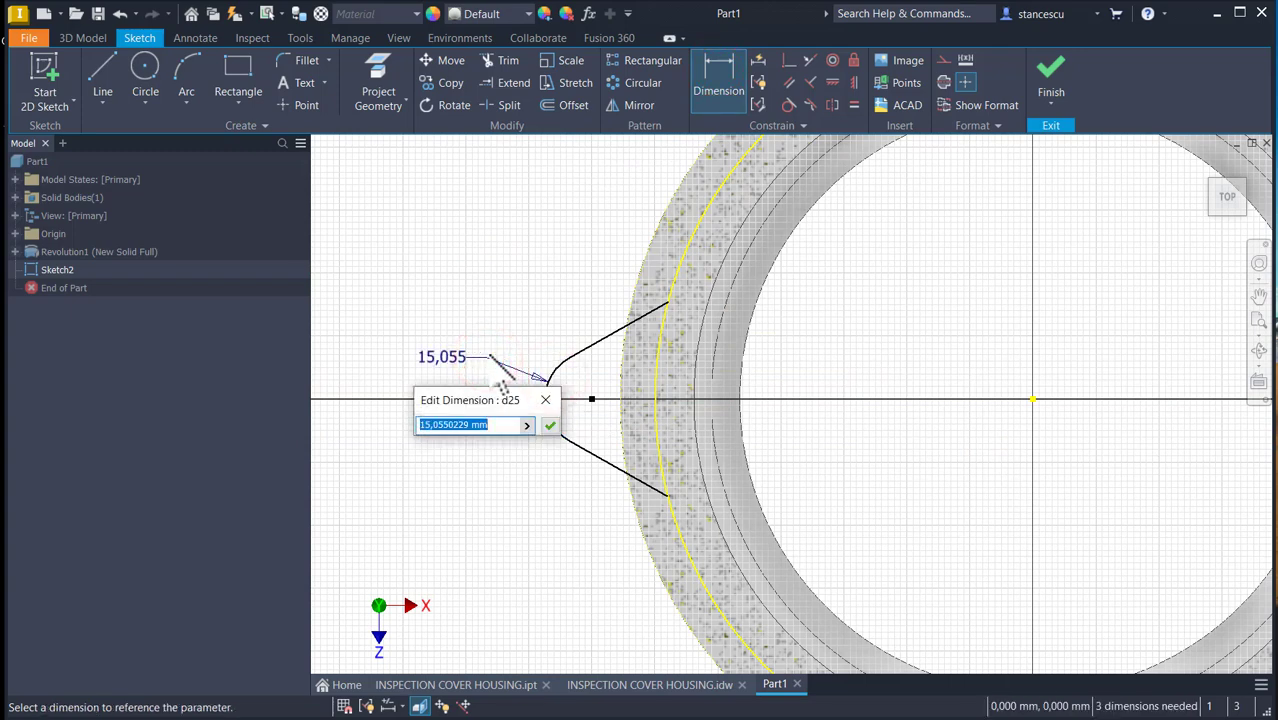
key(Return)
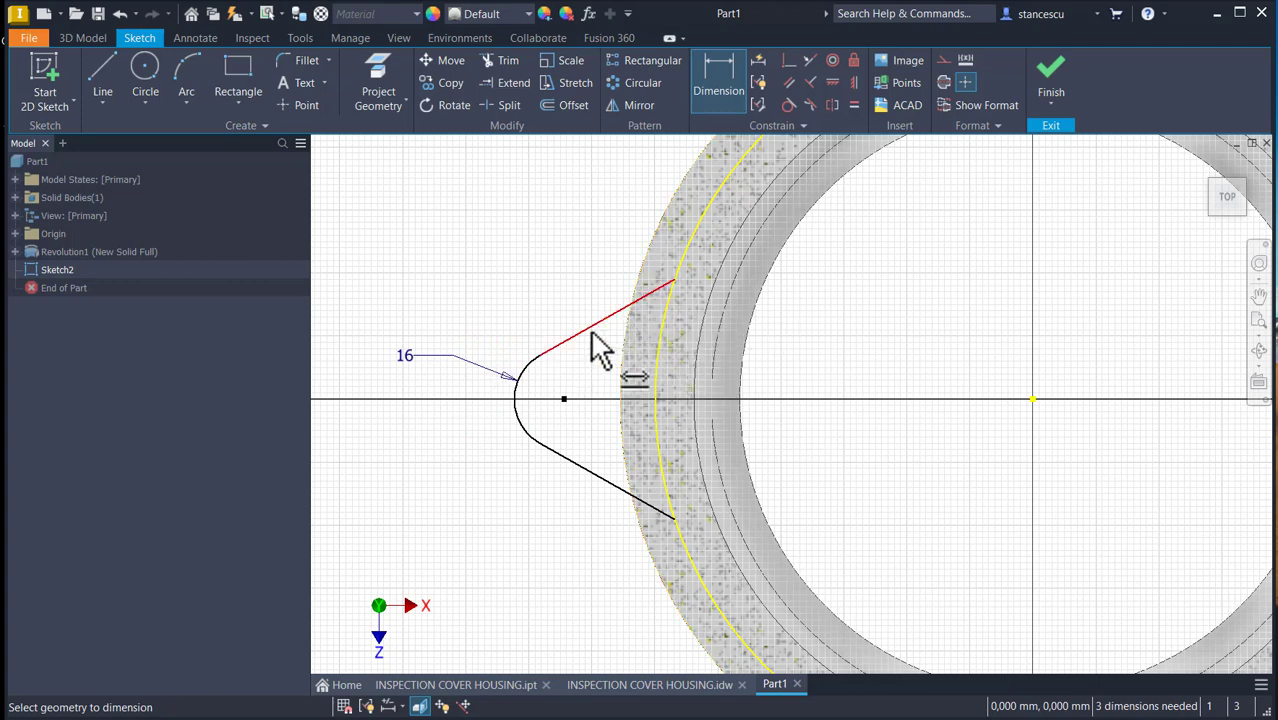
click(590, 334)
click(593, 472)
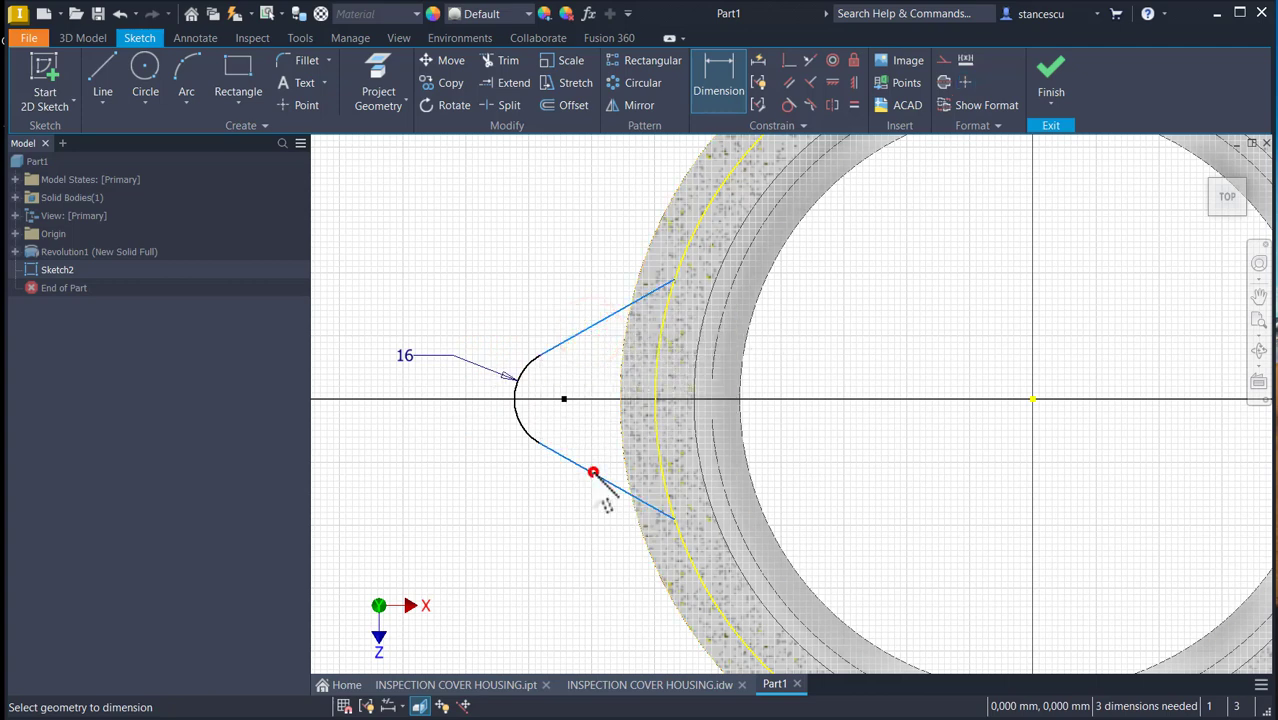
click(354, 377)
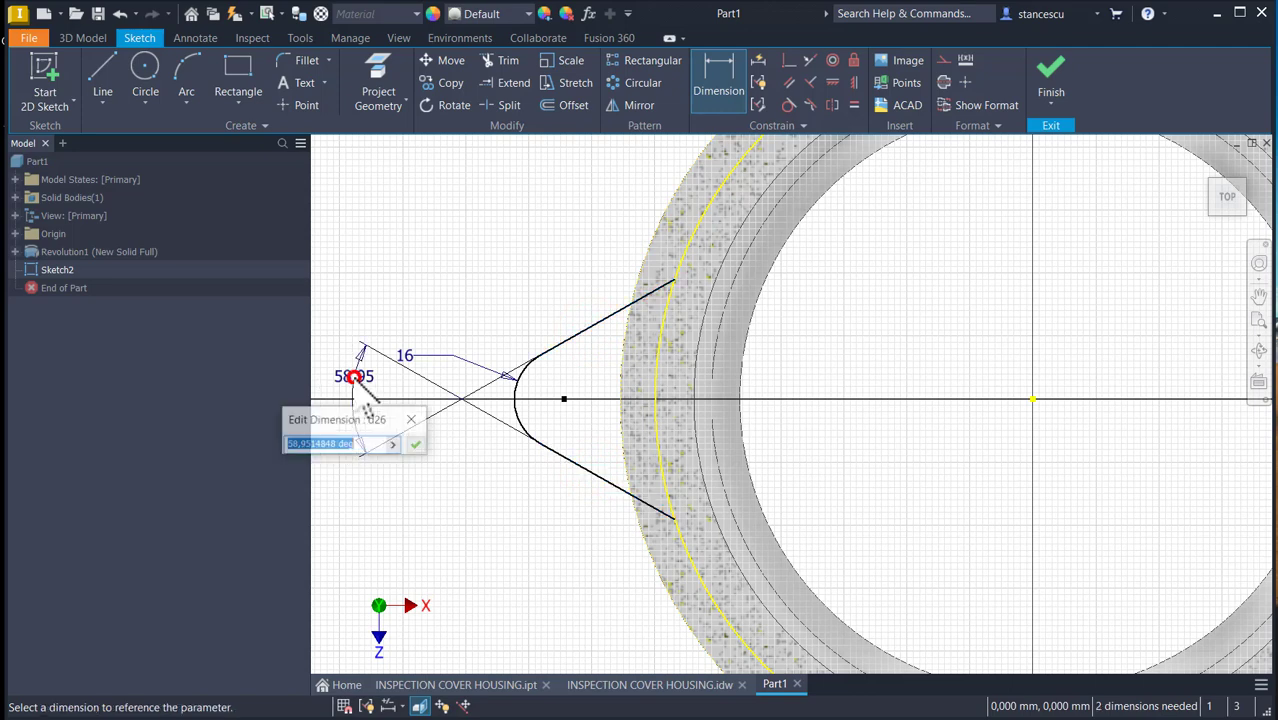
text(90)
key(Return)
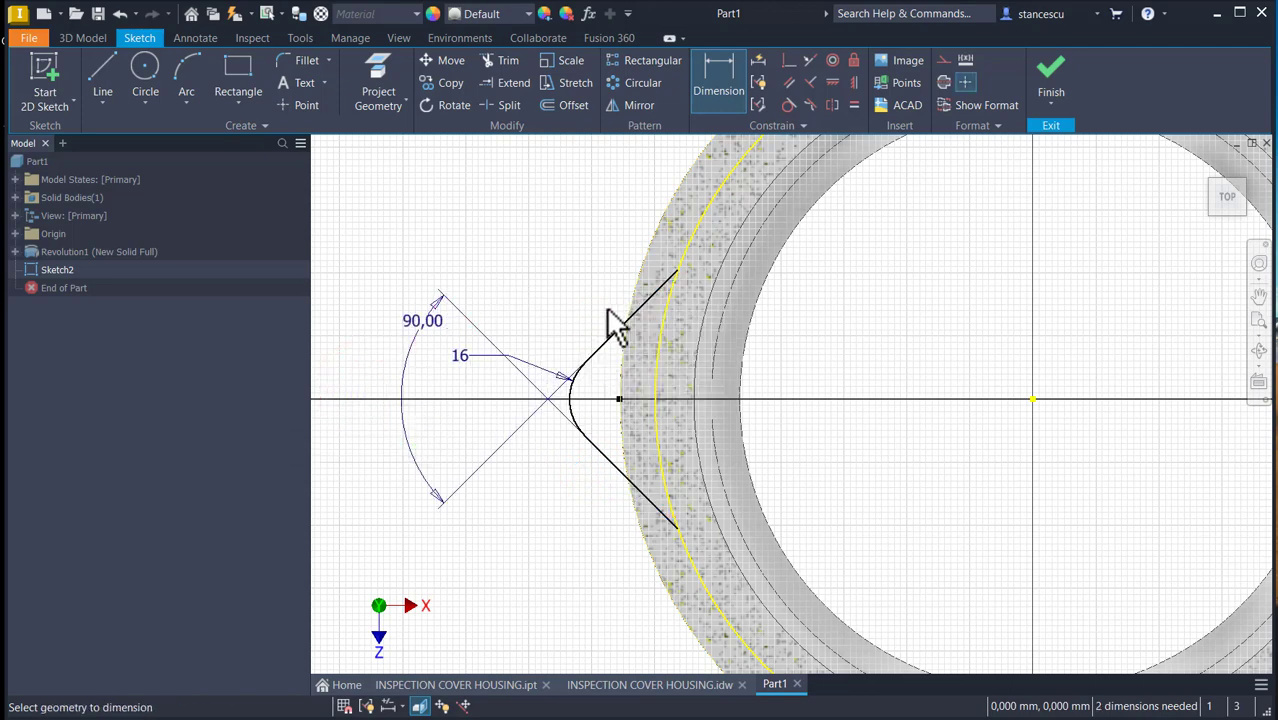
- Dimension the horizontal distance between the lug arc's center and the sketch origin as 270/2 mm
click(618, 399)
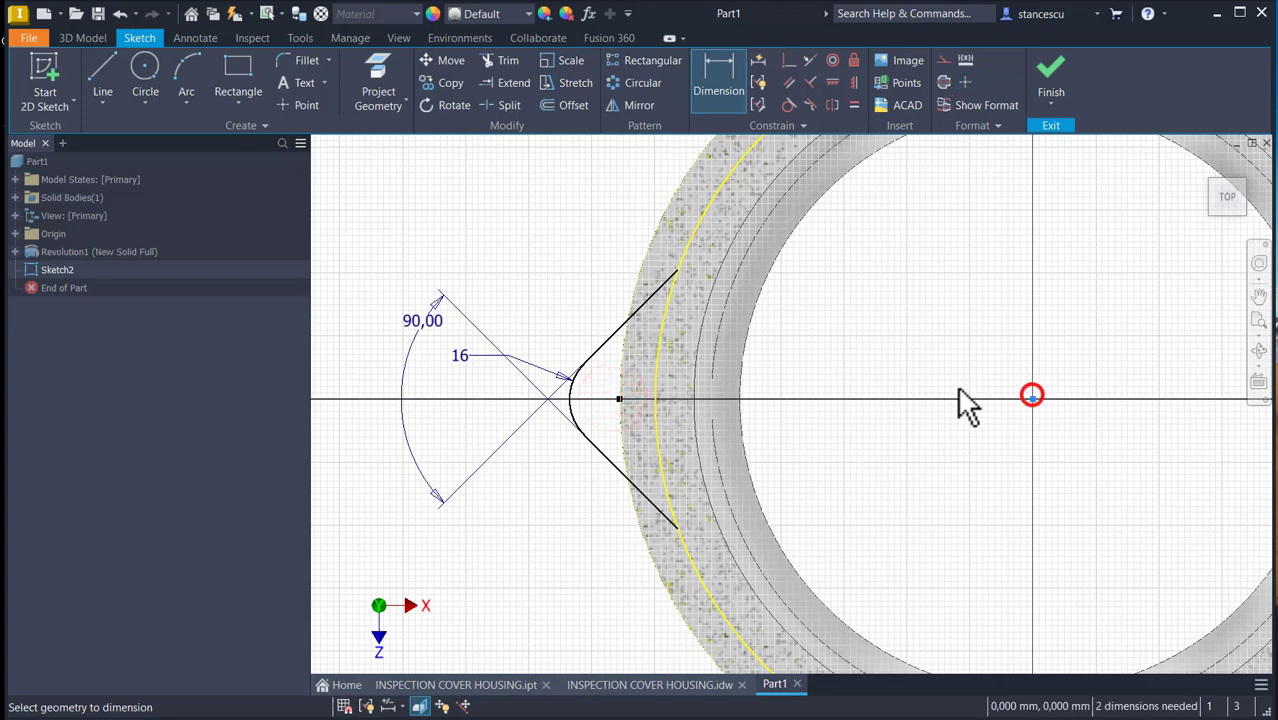
click(619, 399)
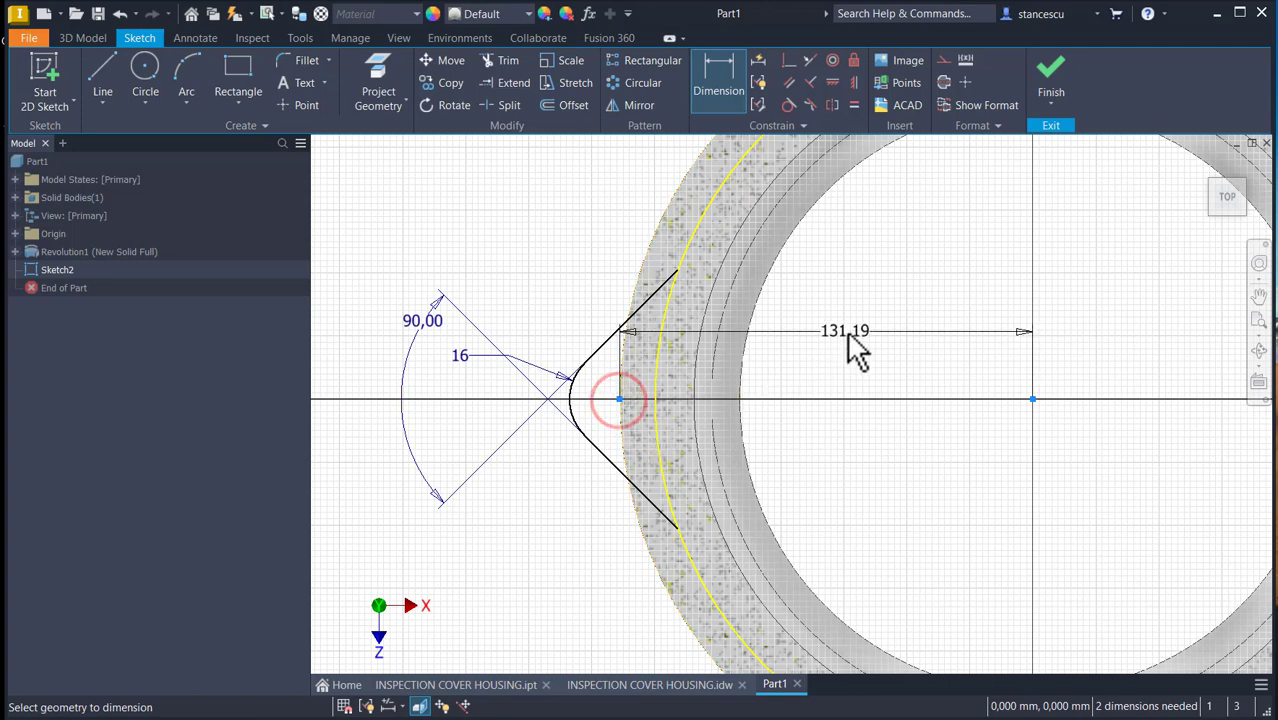
click(846, 334)
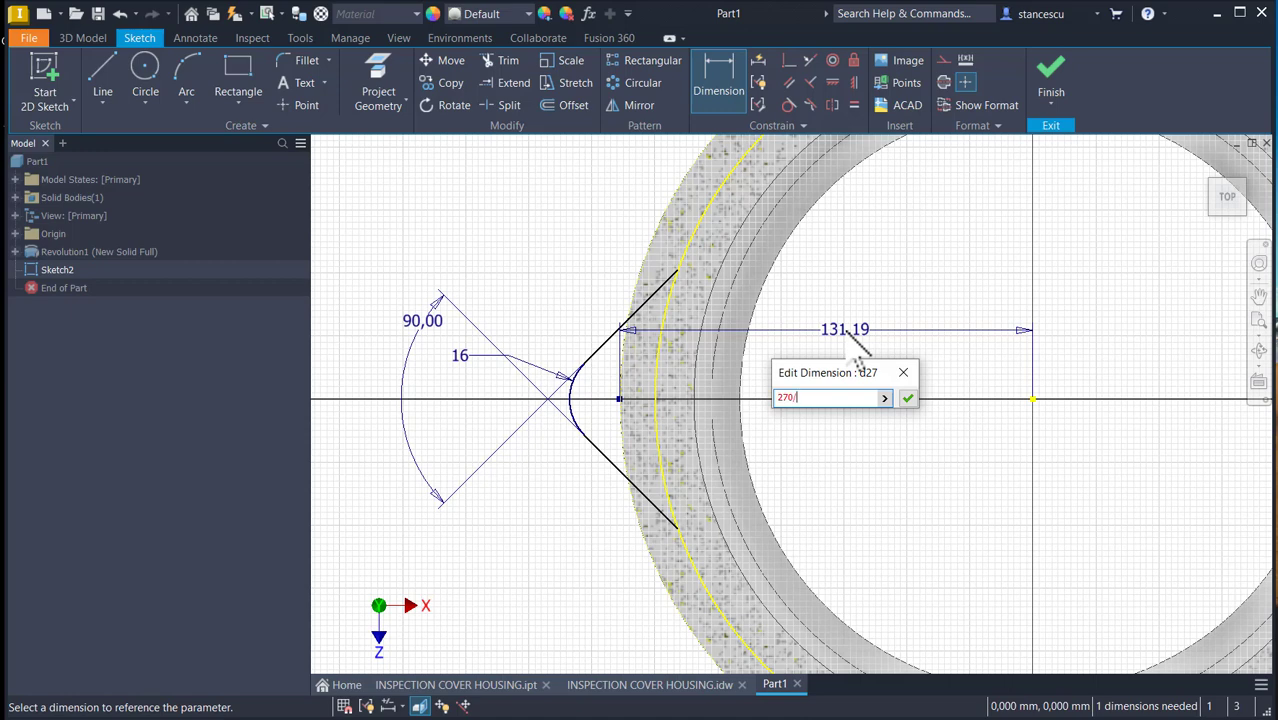
text(270/2)
key(Return)
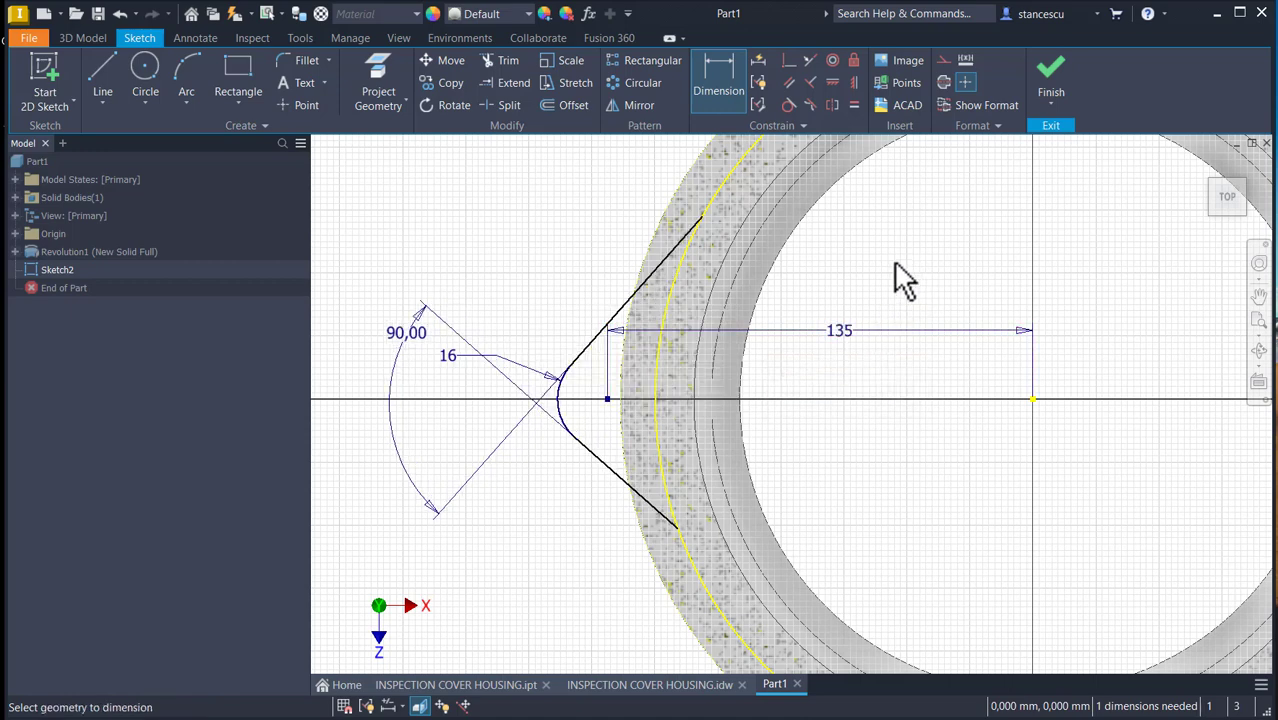
- Make the lug's two slanted lines equal in length and finish the sketch
click(855, 105)
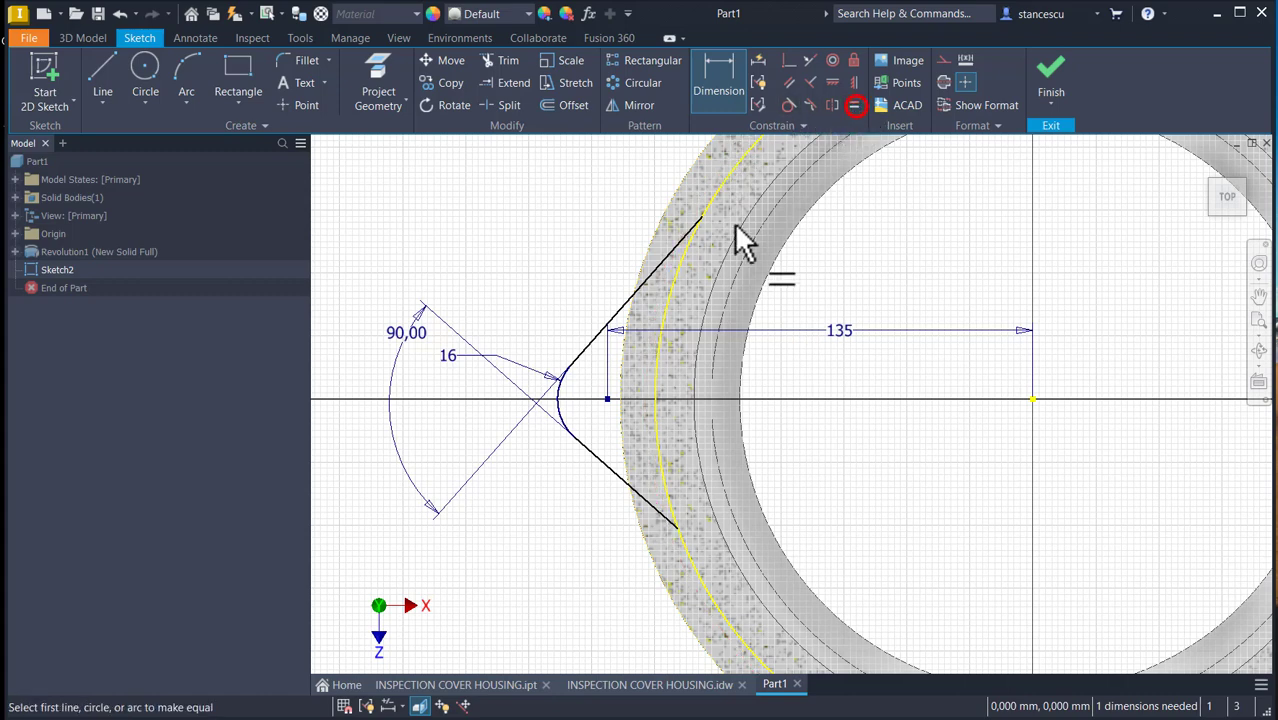
click(645, 284)
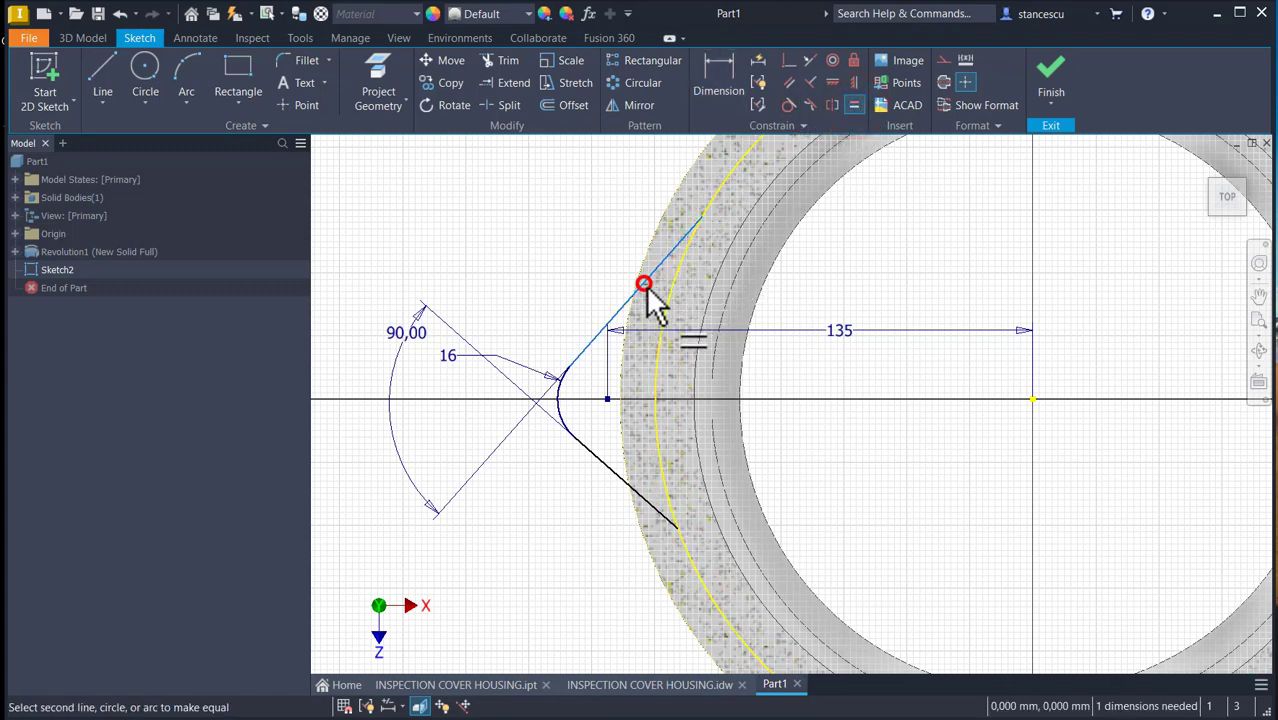
click(634, 493)
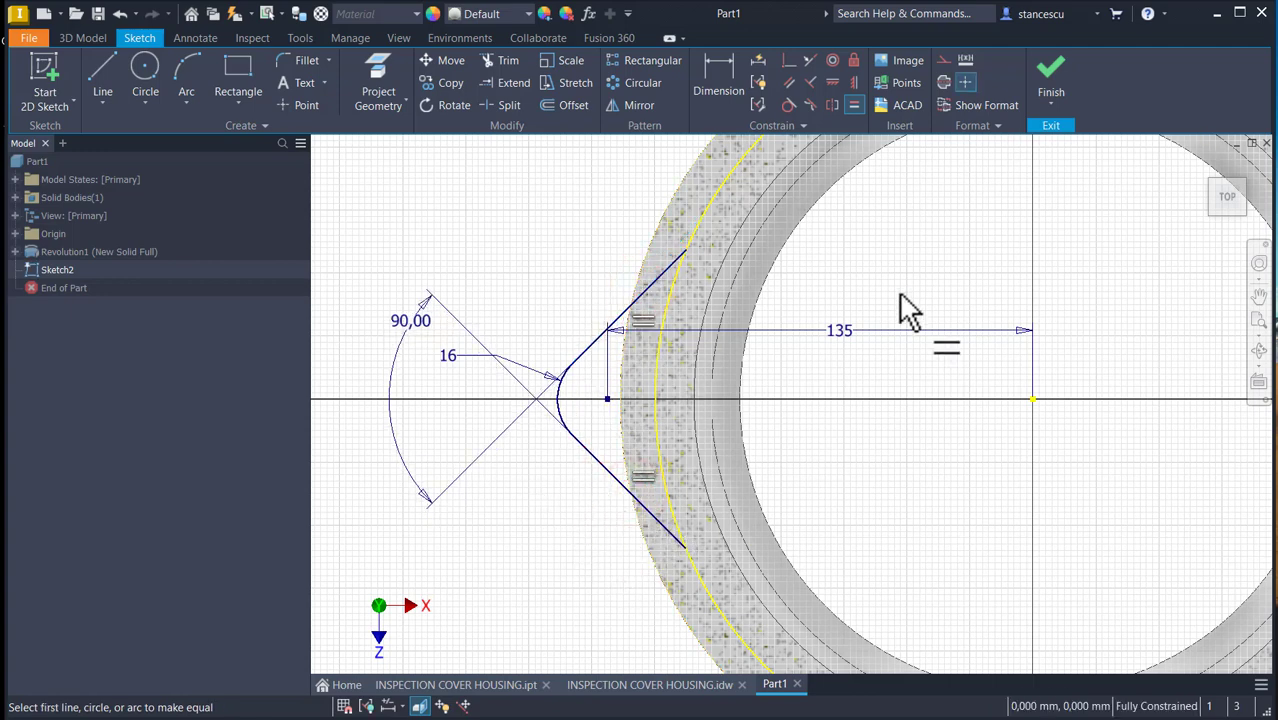
click(1056, 90)
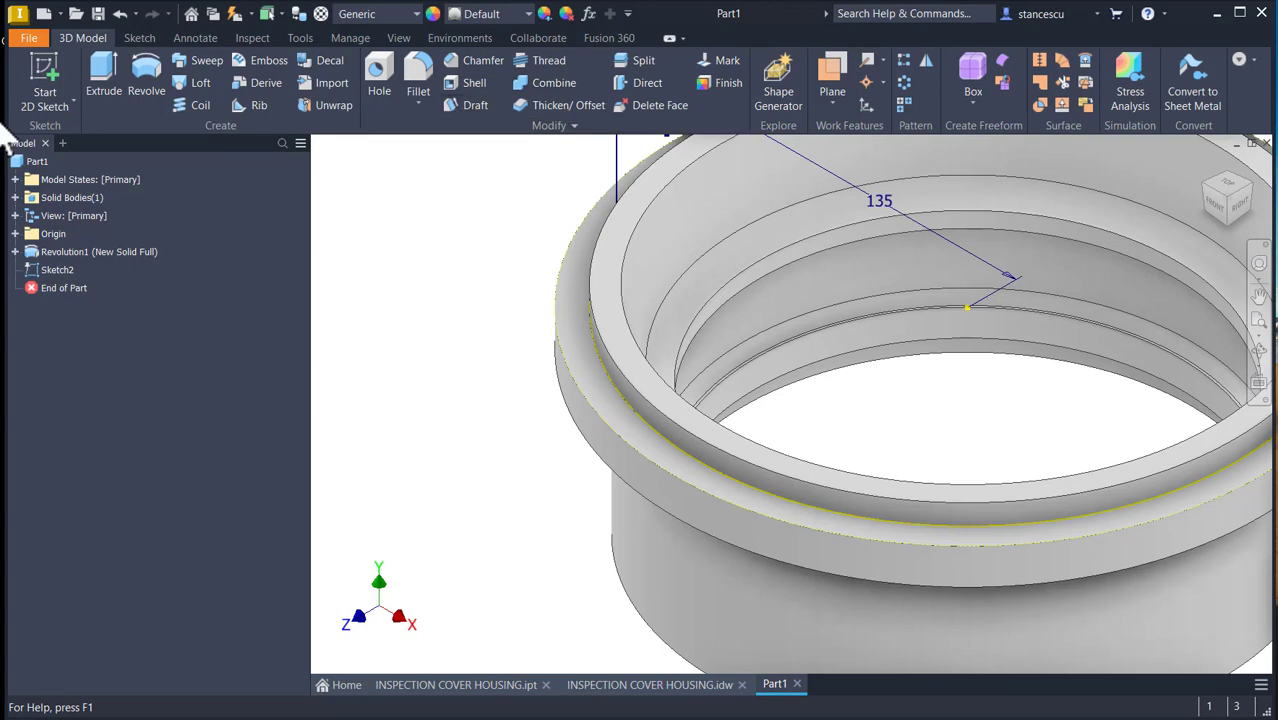
- Extrude the lug profile 16 mm downward from the sketch plane, joined to the main body
click(108, 73)
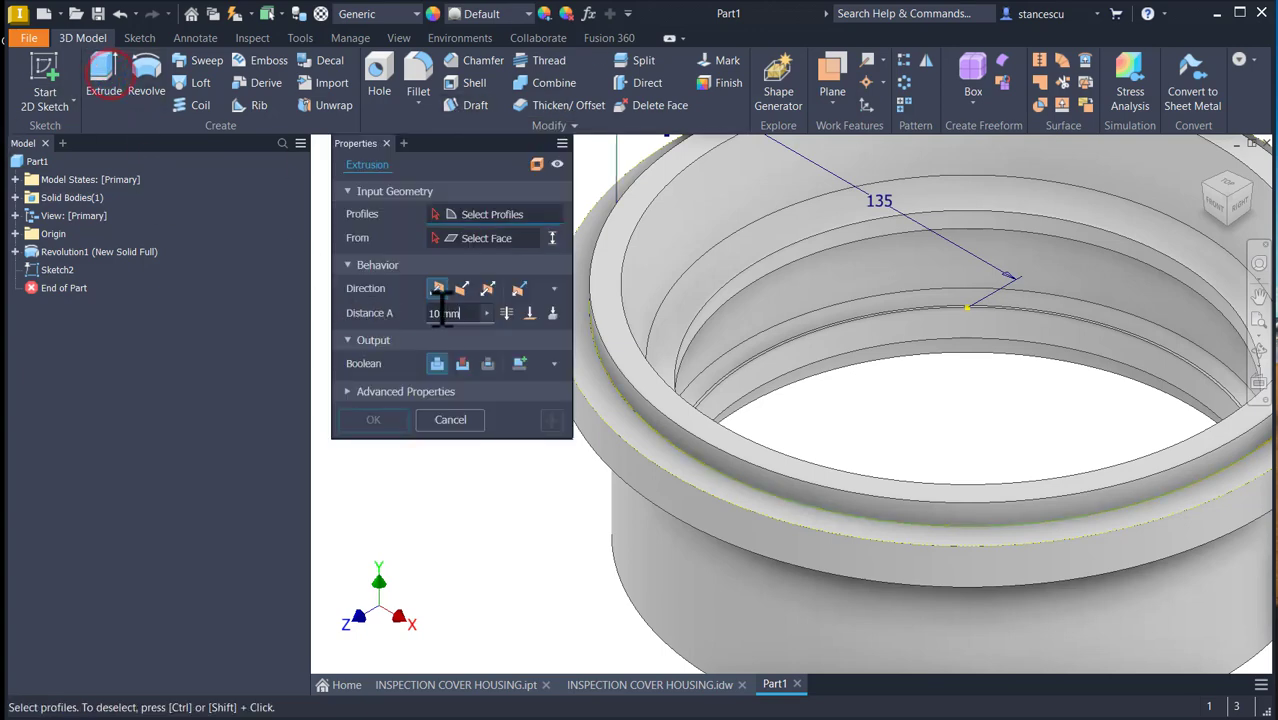
middle_drag(727, 299, 780, 522)
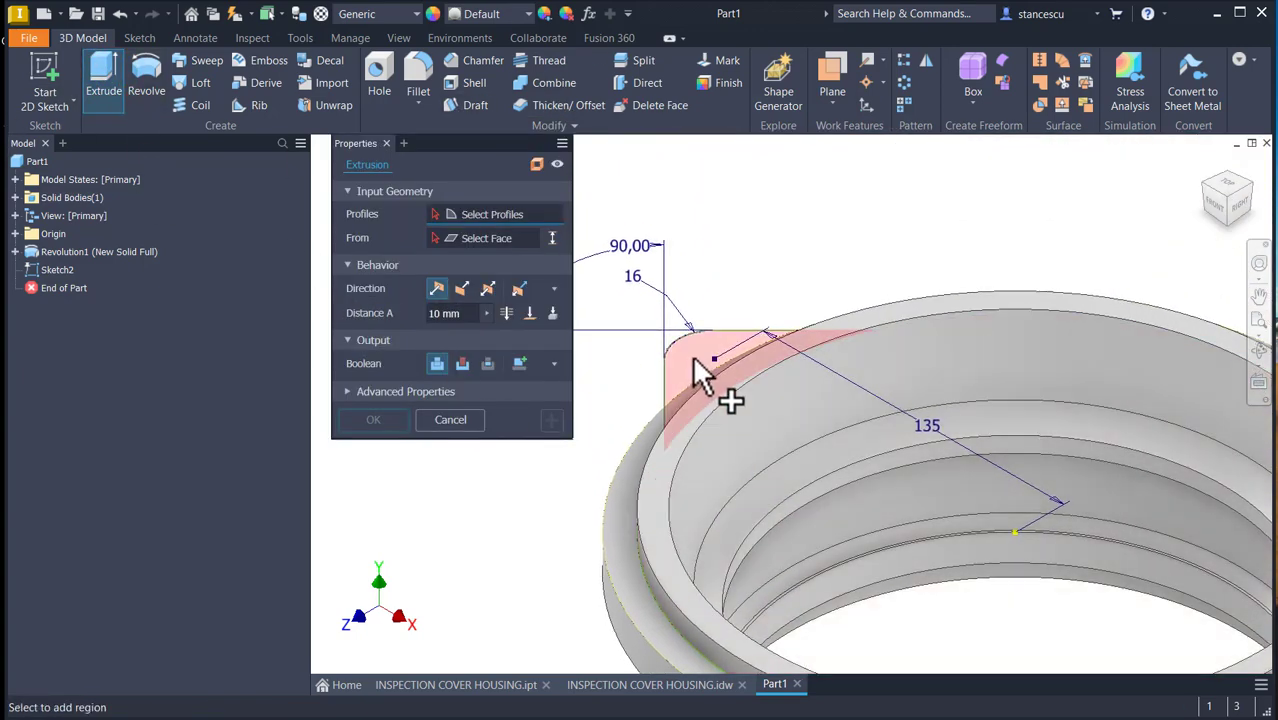
click(724, 392)
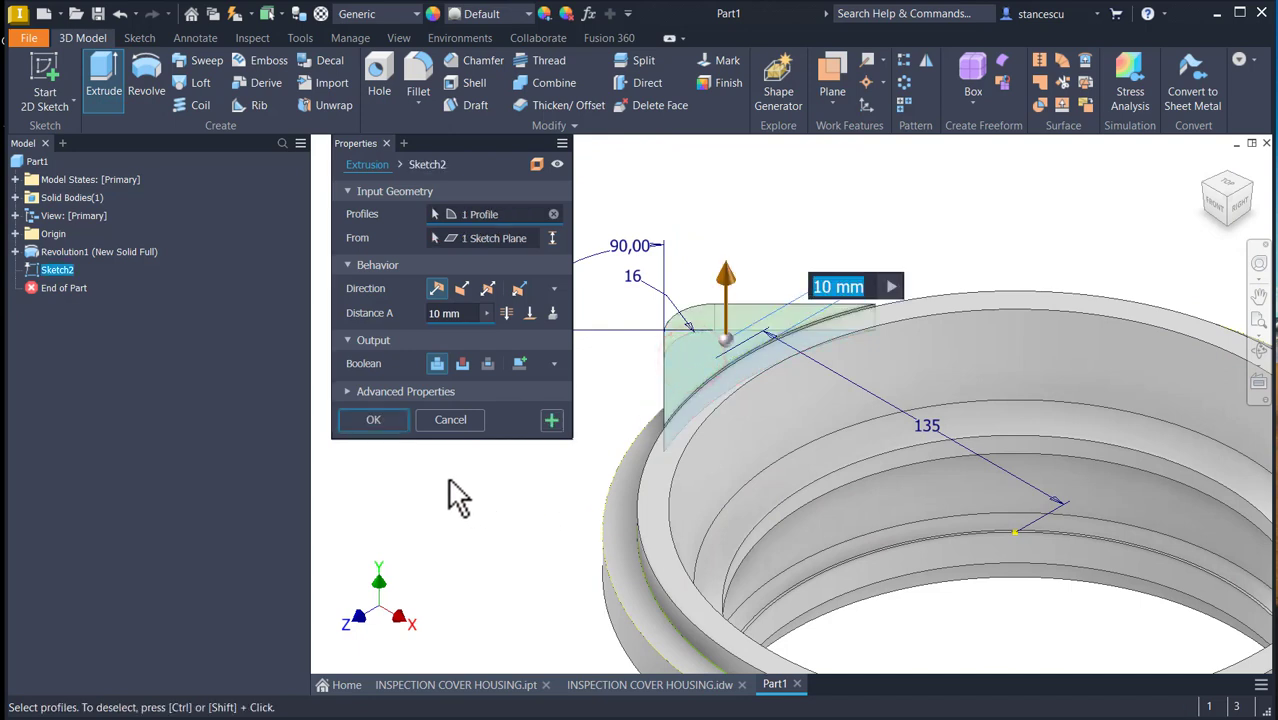
click(462, 288)
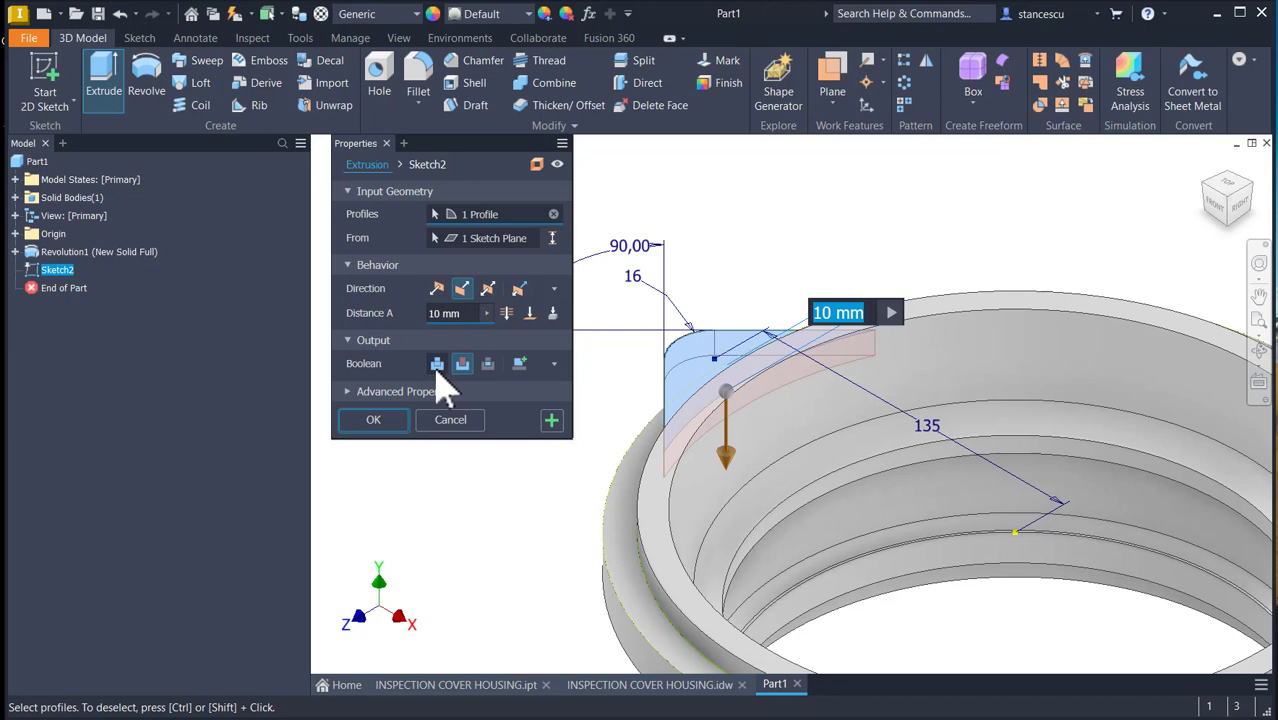
click(437, 365)
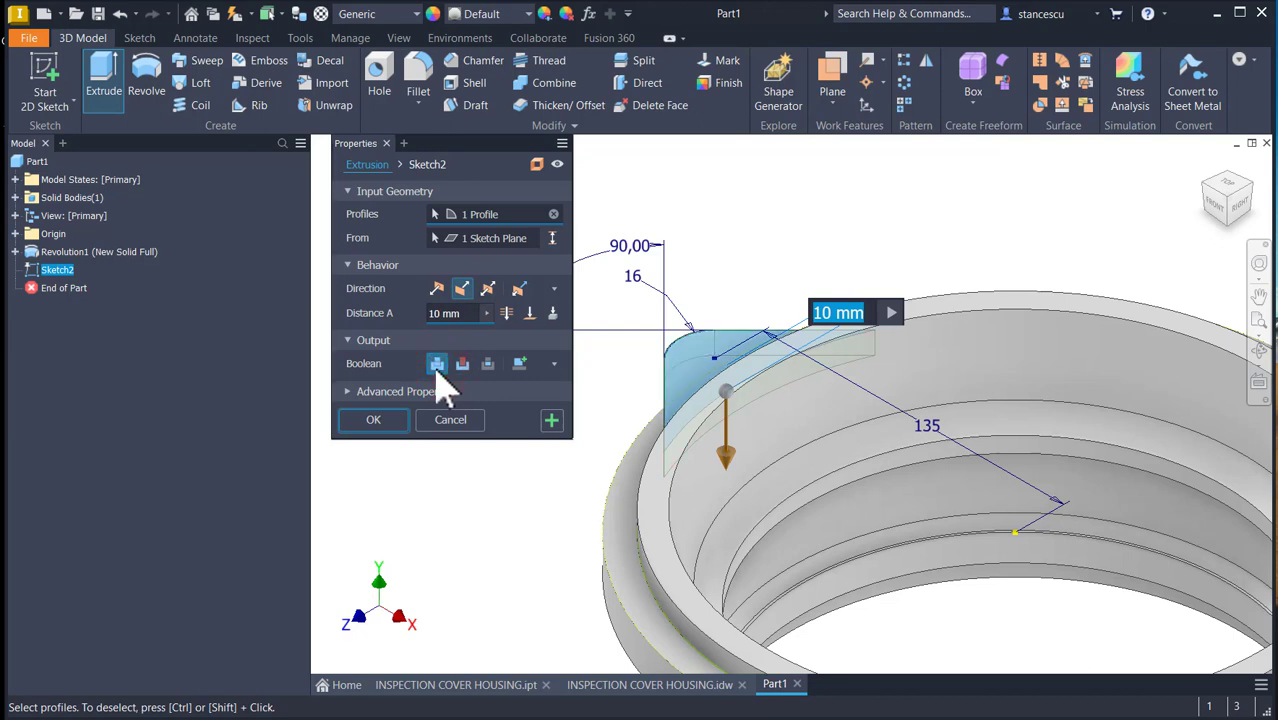
click(466, 318)
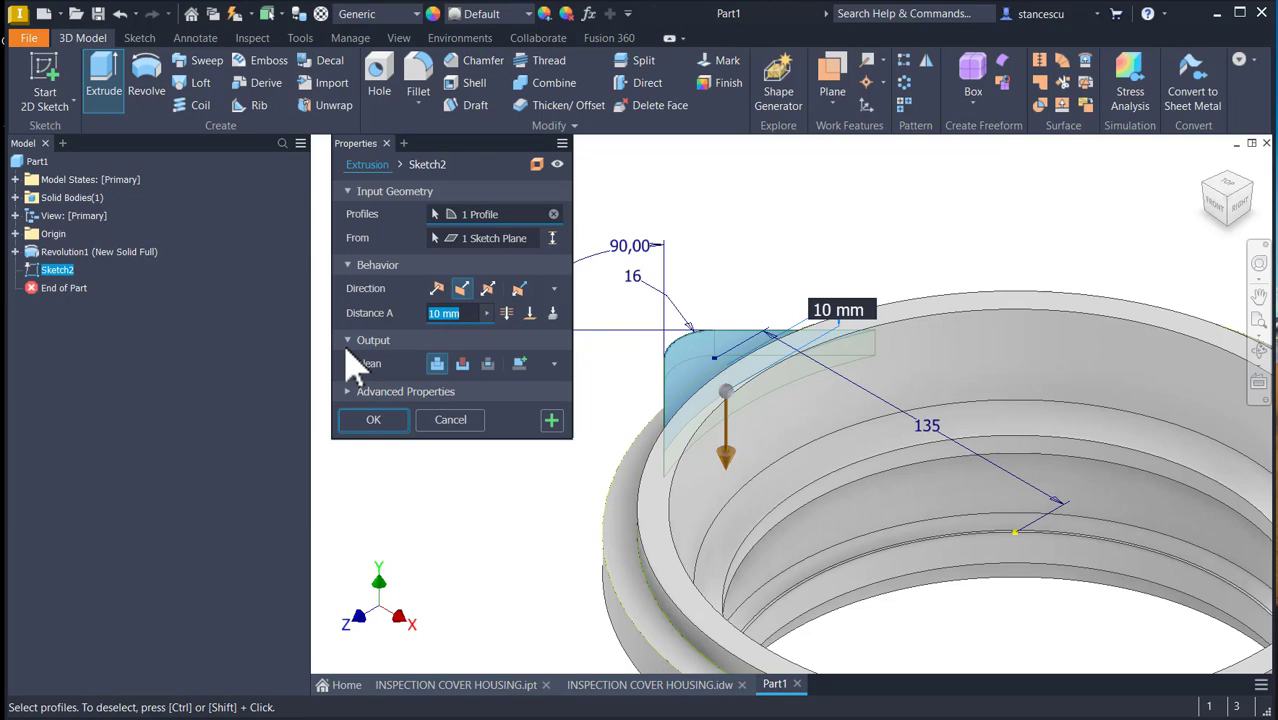
key(Return)
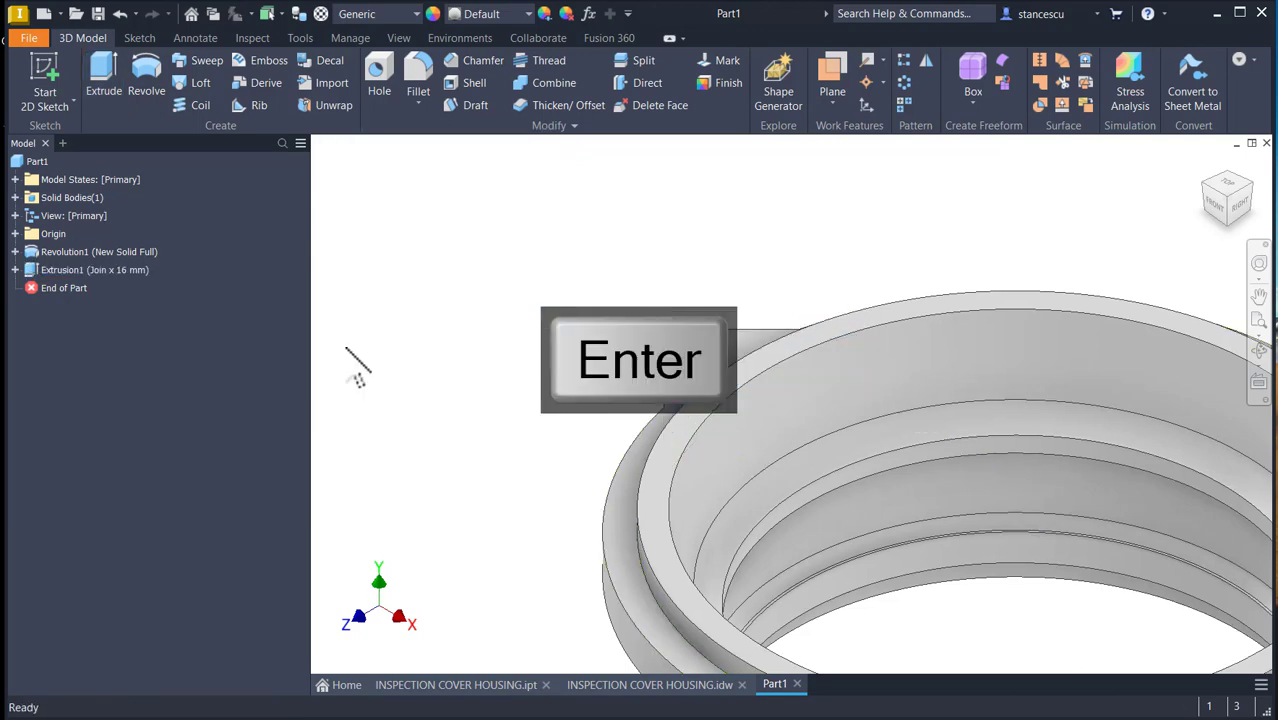
key(F6)
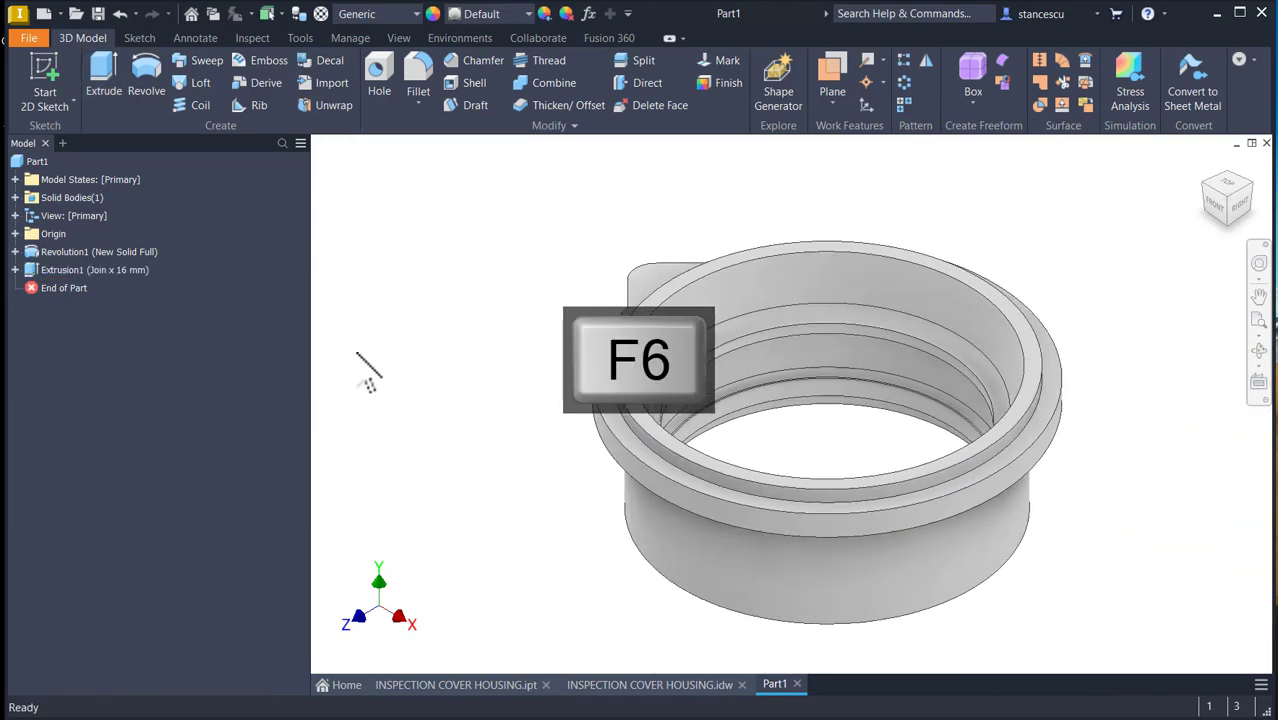
- Fillet the two vertical edges where the lug meets the flange with a 16 mm radius
mouse_move(505, 363)
mouse_down()
mouse_move(522, 391)
mouse_move(579, 394)
mouse_move(599, 371)
mouse_move(673, 354)
mouse_move(585, 315)
mouse_move(608, 365)
mouse_move(522, 348)
mouse_move(419, 200)
mouse_move(420, 170)
mouse_up()
click(419, 78)
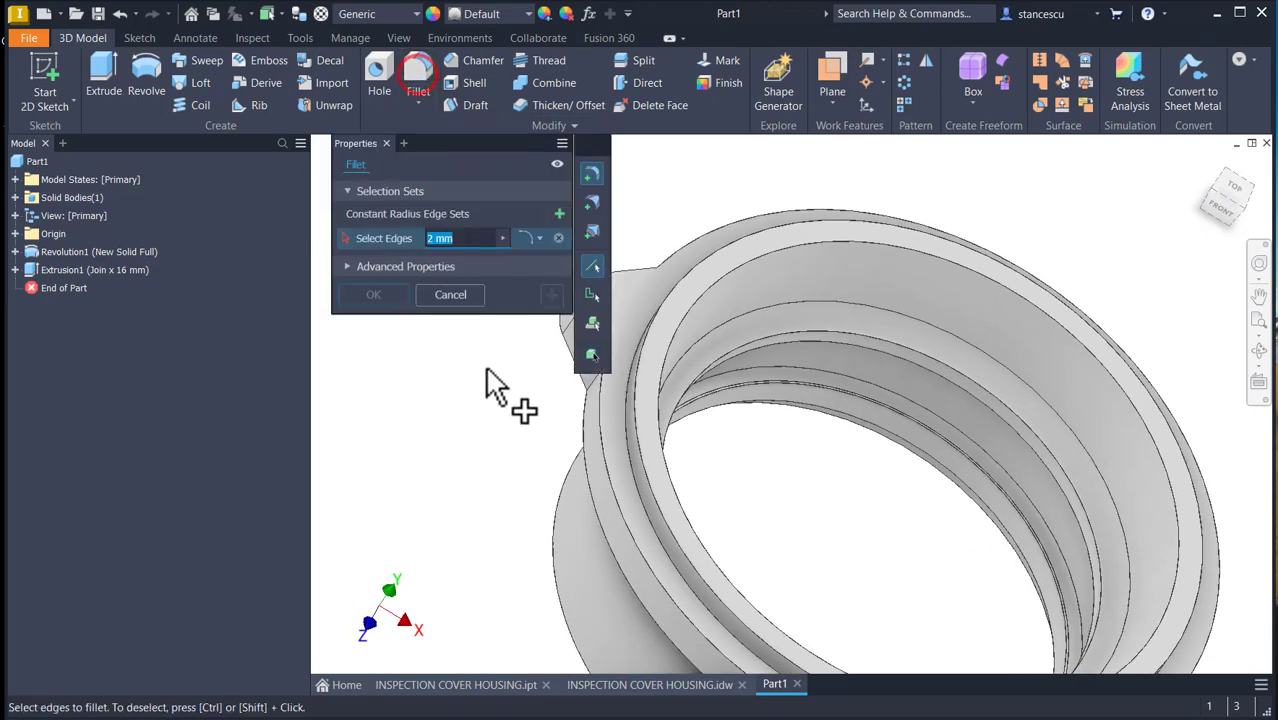
scroll(500, 420, up, 5)
click(492, 421)
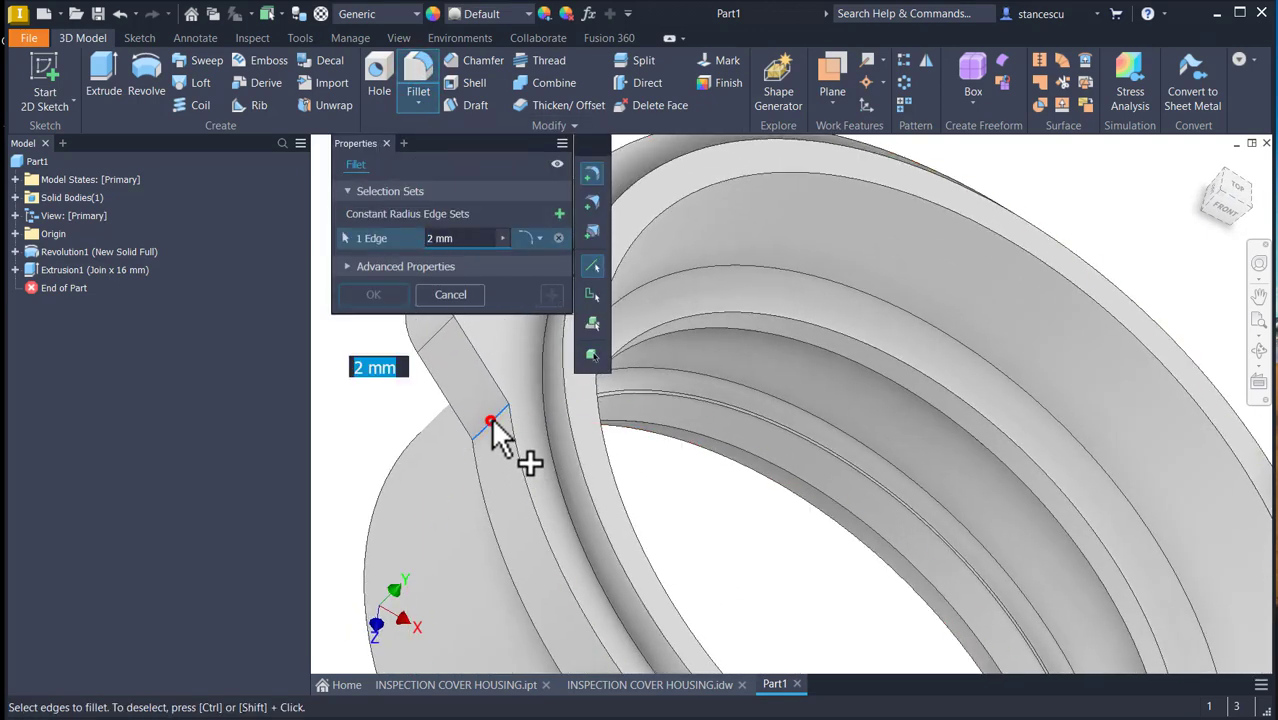
text(16)
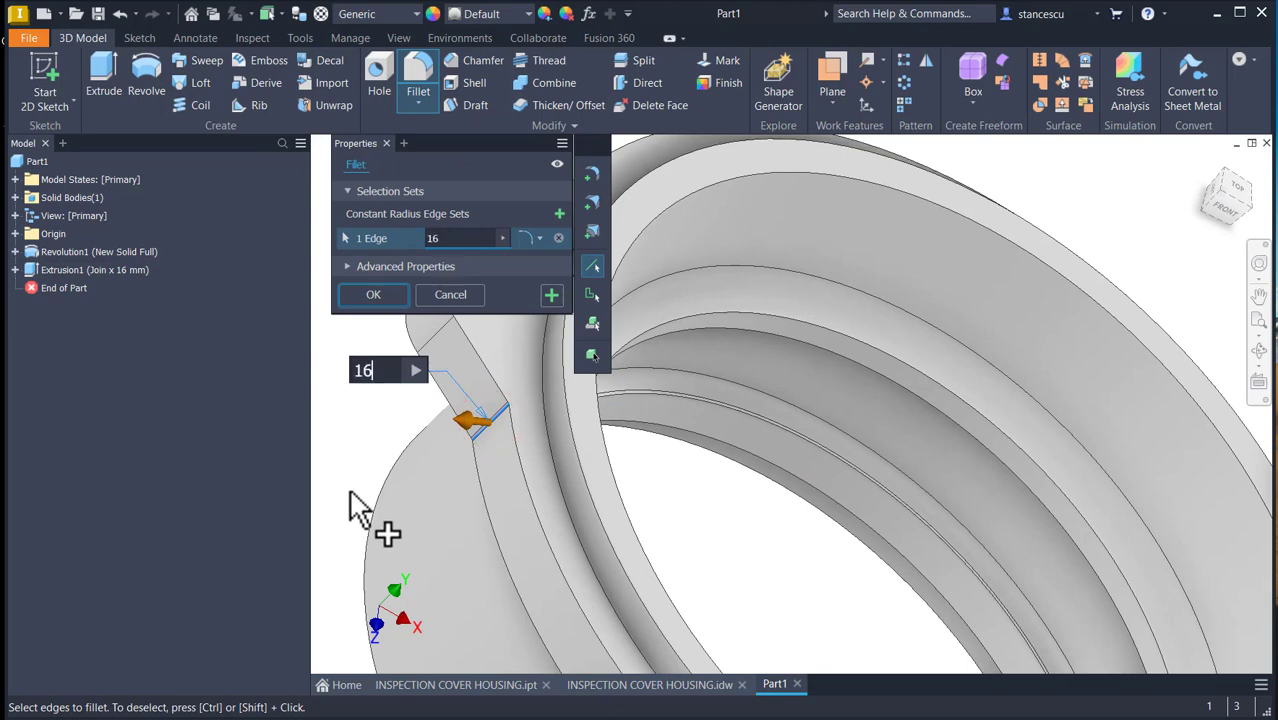
shift+middle_drag(350, 492, 942, 272)
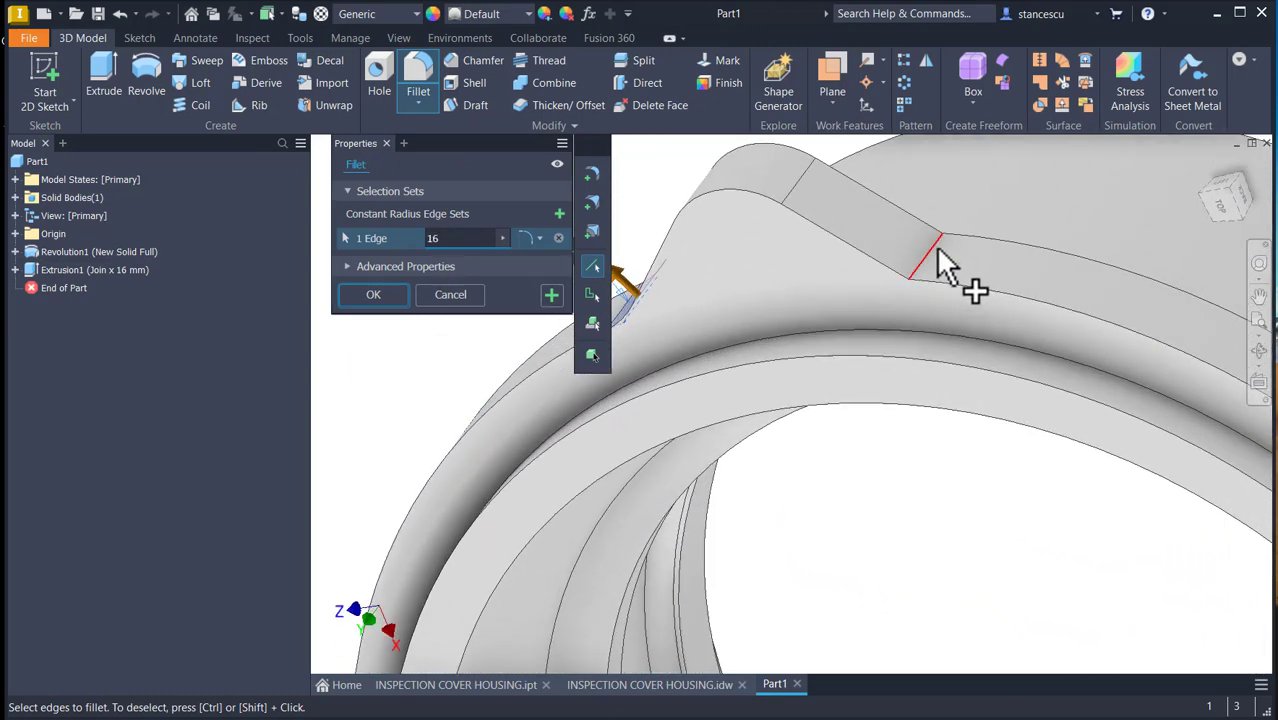
click(942, 265)
click(379, 294)
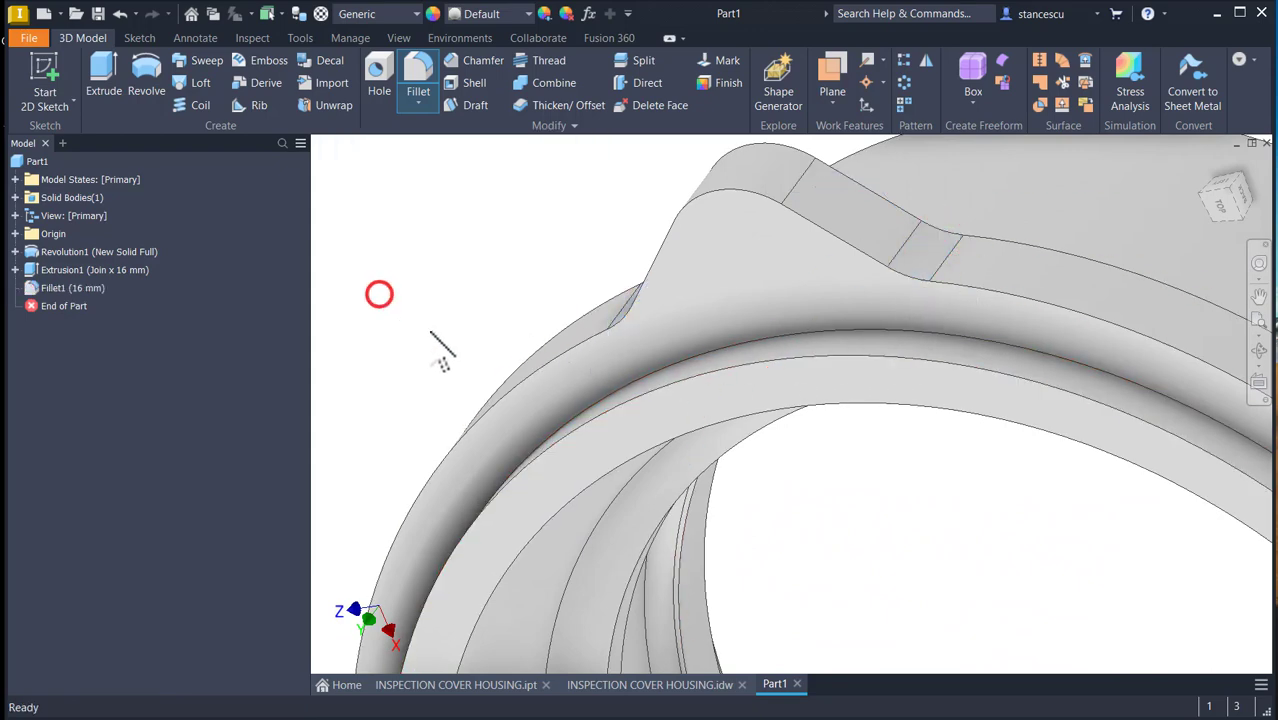
key(F6)
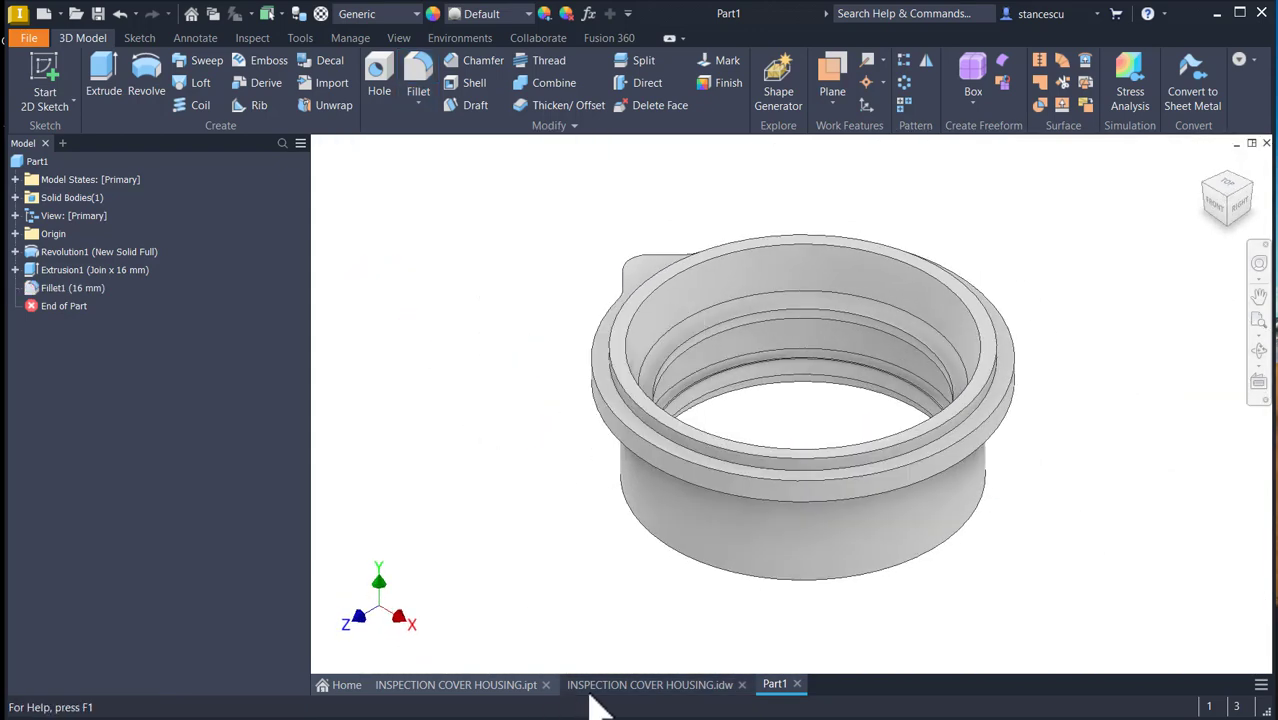
- Examine the inspection cover housing drawing's top and section views for the lug thickness and the lug hole callout
click(597, 690)
key(Num_Lock)
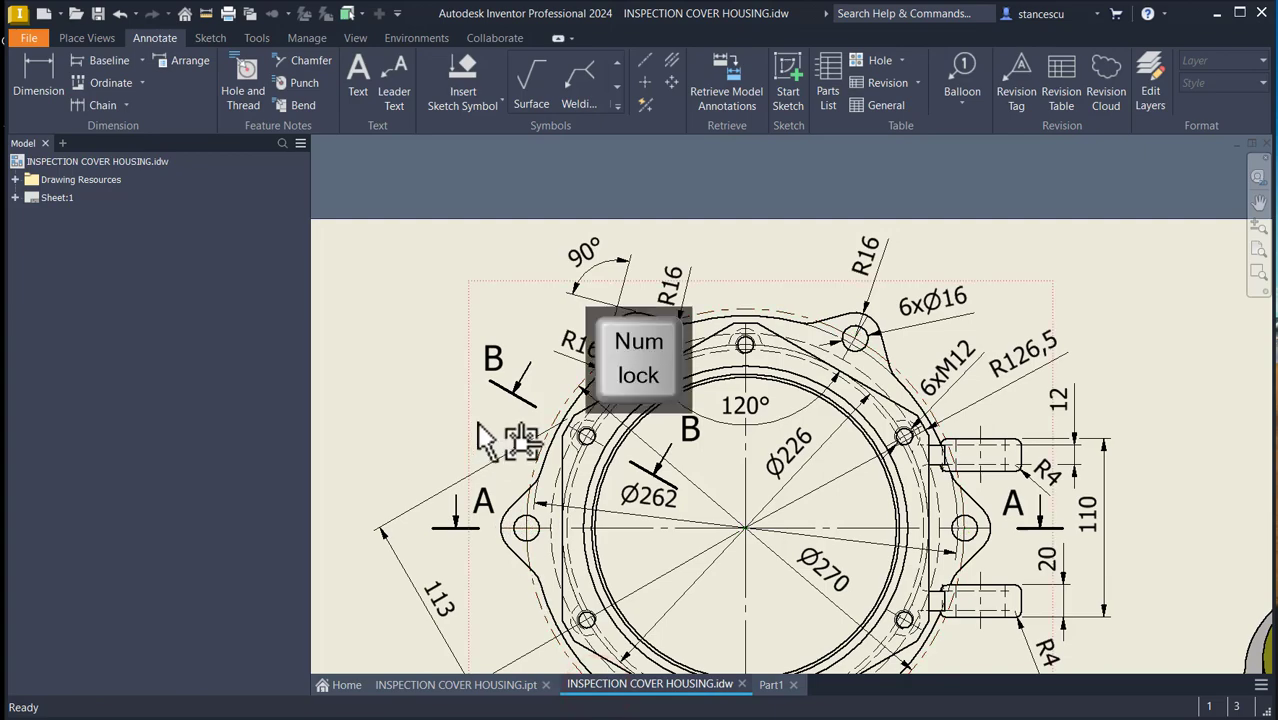
scroll(480, 438, down, 2)
scroll(480, 438, down, 1)
click(563, 512)
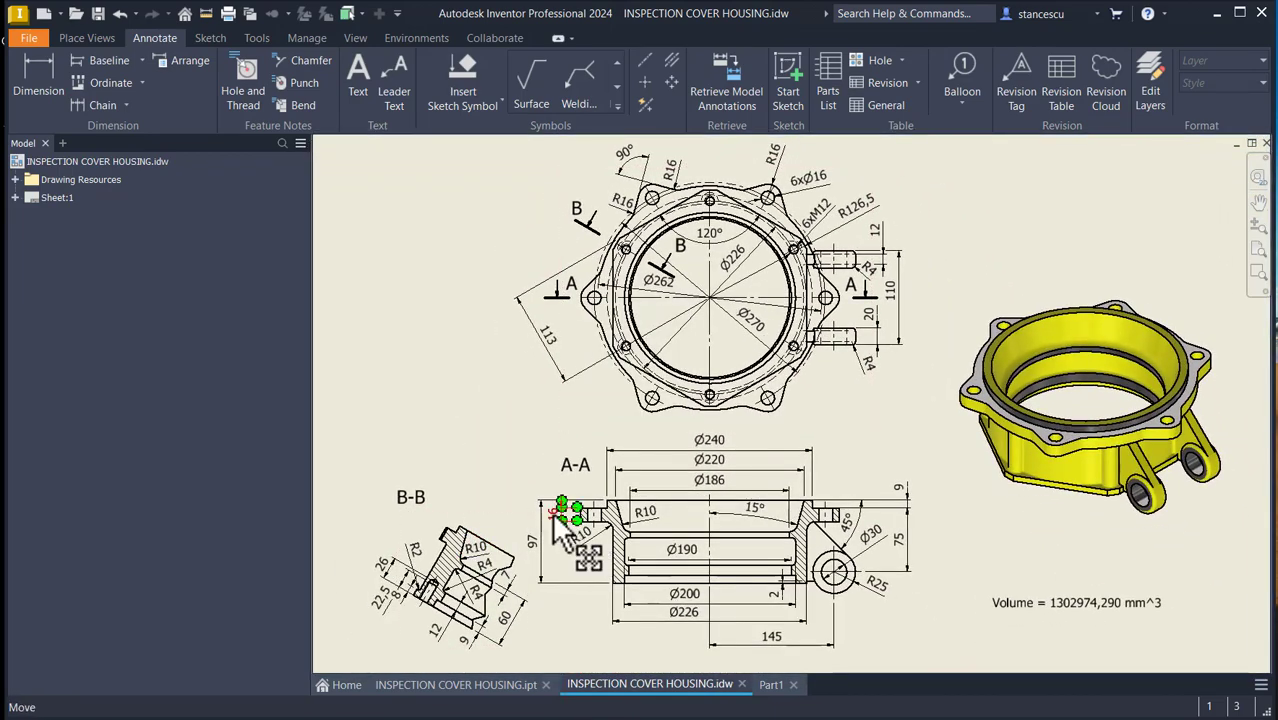
scroll(565, 540, up, 2)
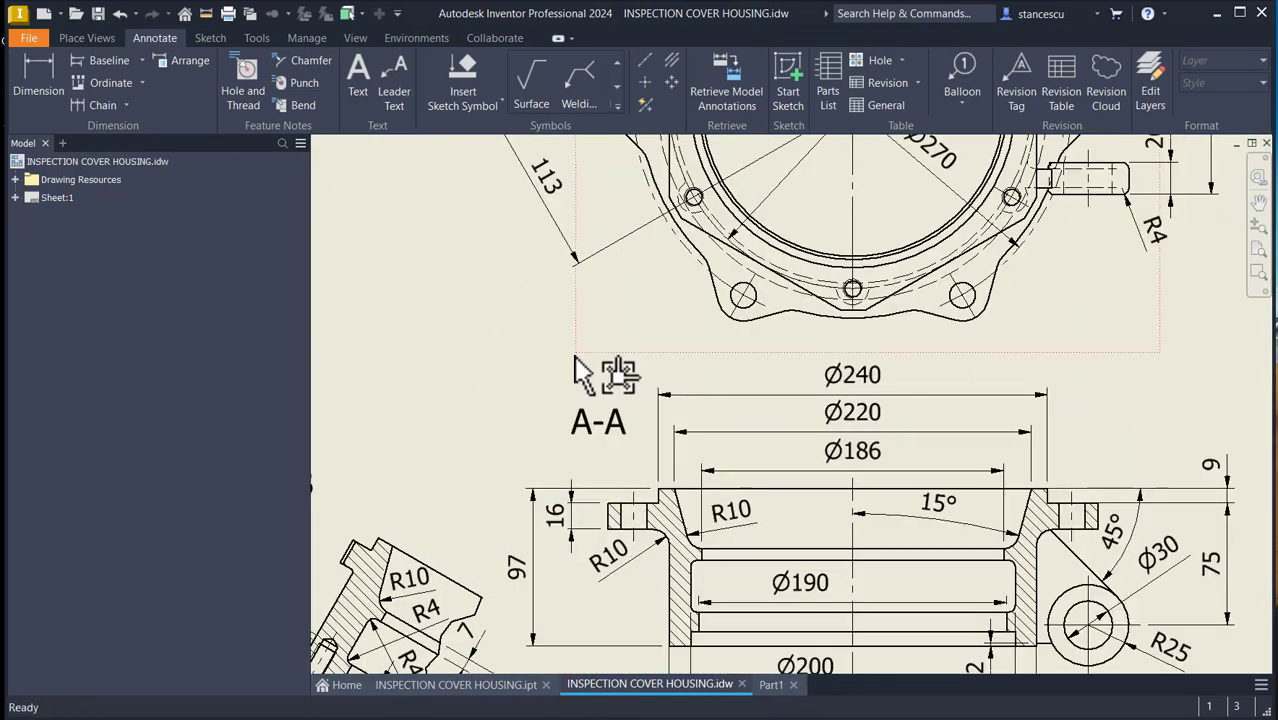
key(Home)
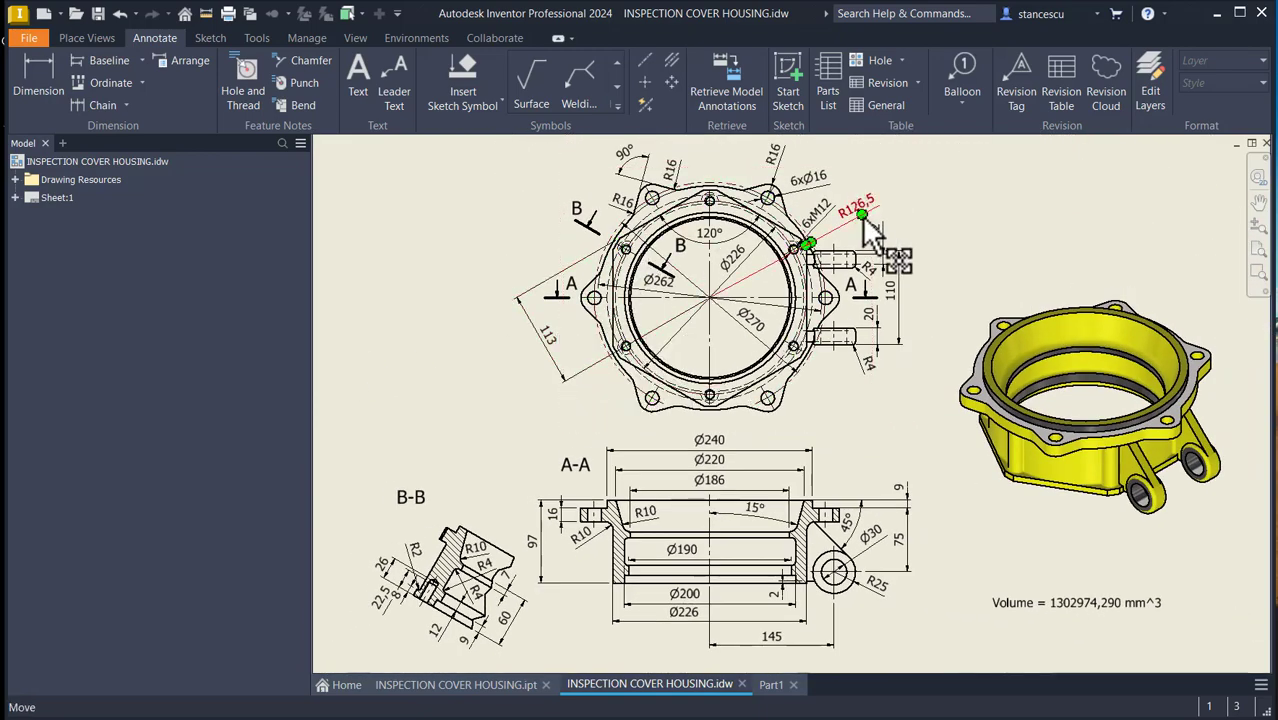
click(724, 243)
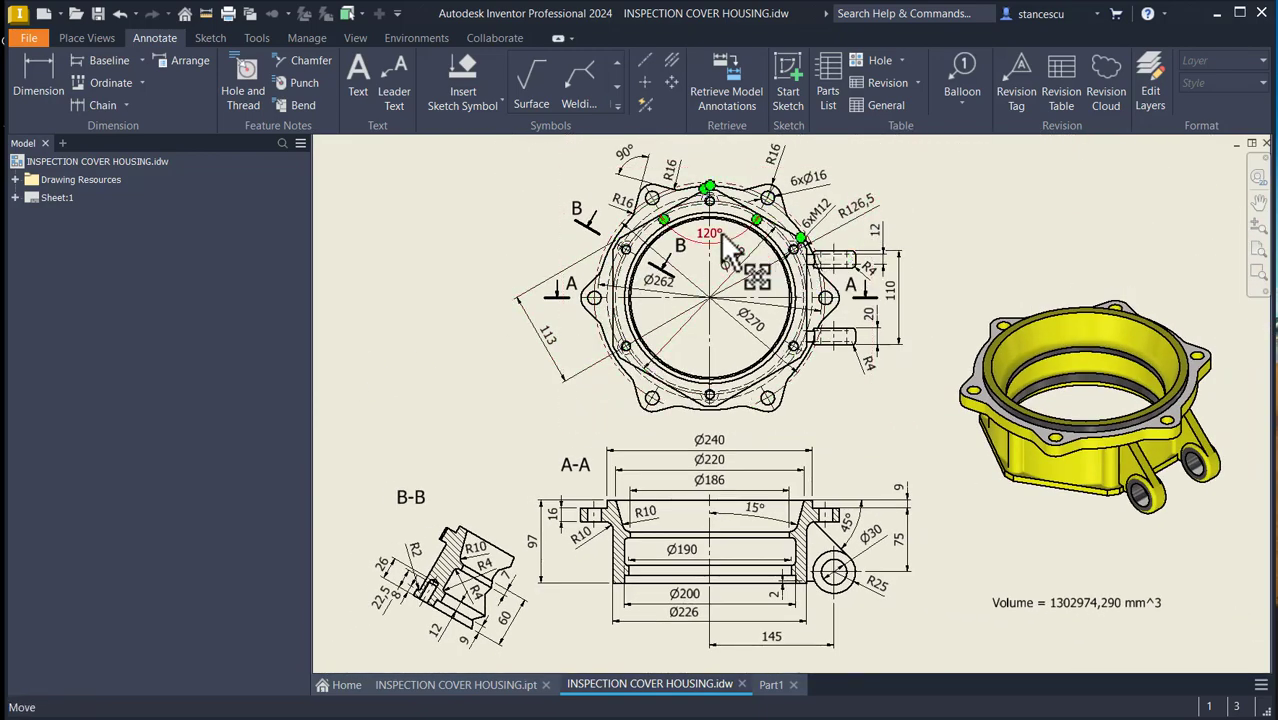
click(714, 244)
drag(713, 240, 765, 265)
click(803, 187)
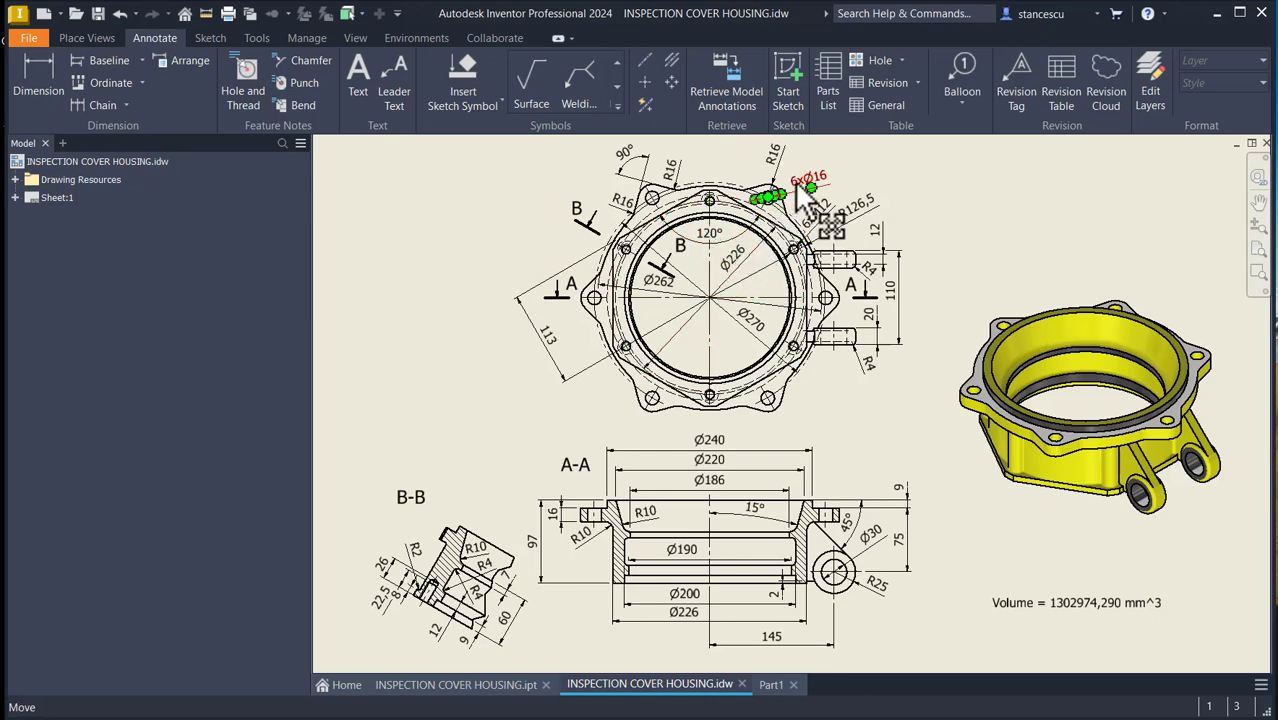
scroll(794, 183, up, 5)
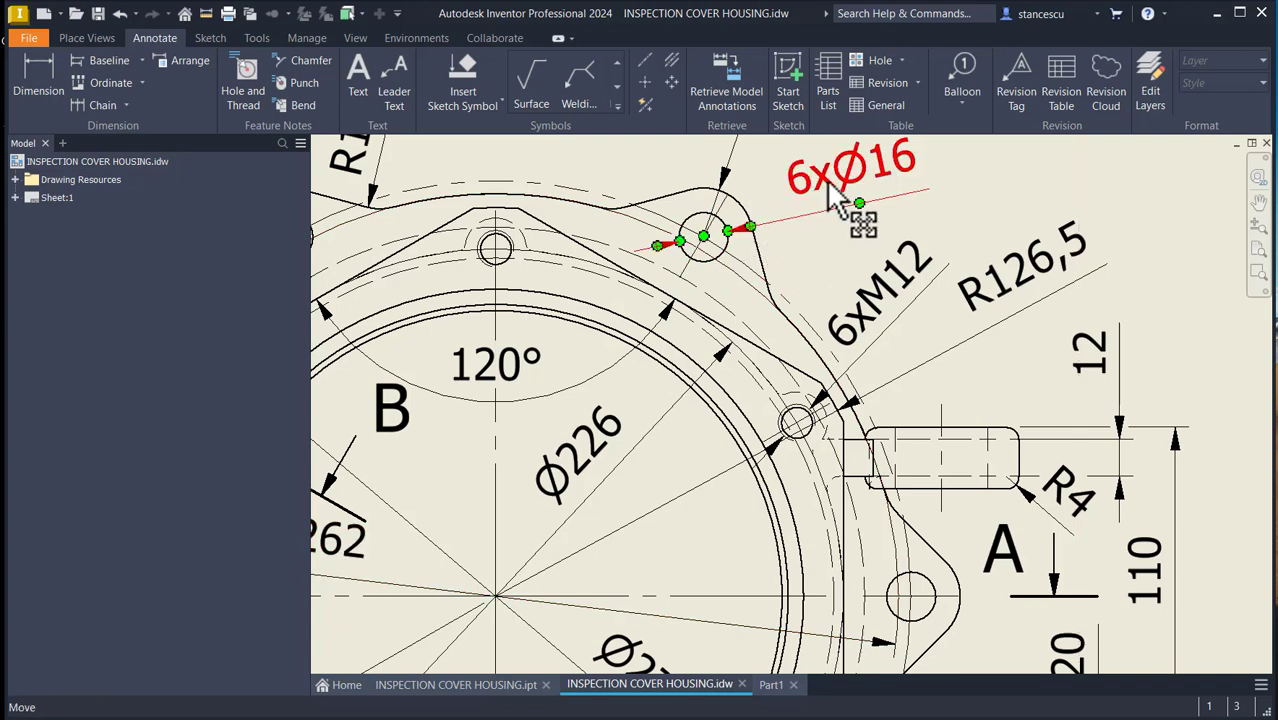
click(850, 258)
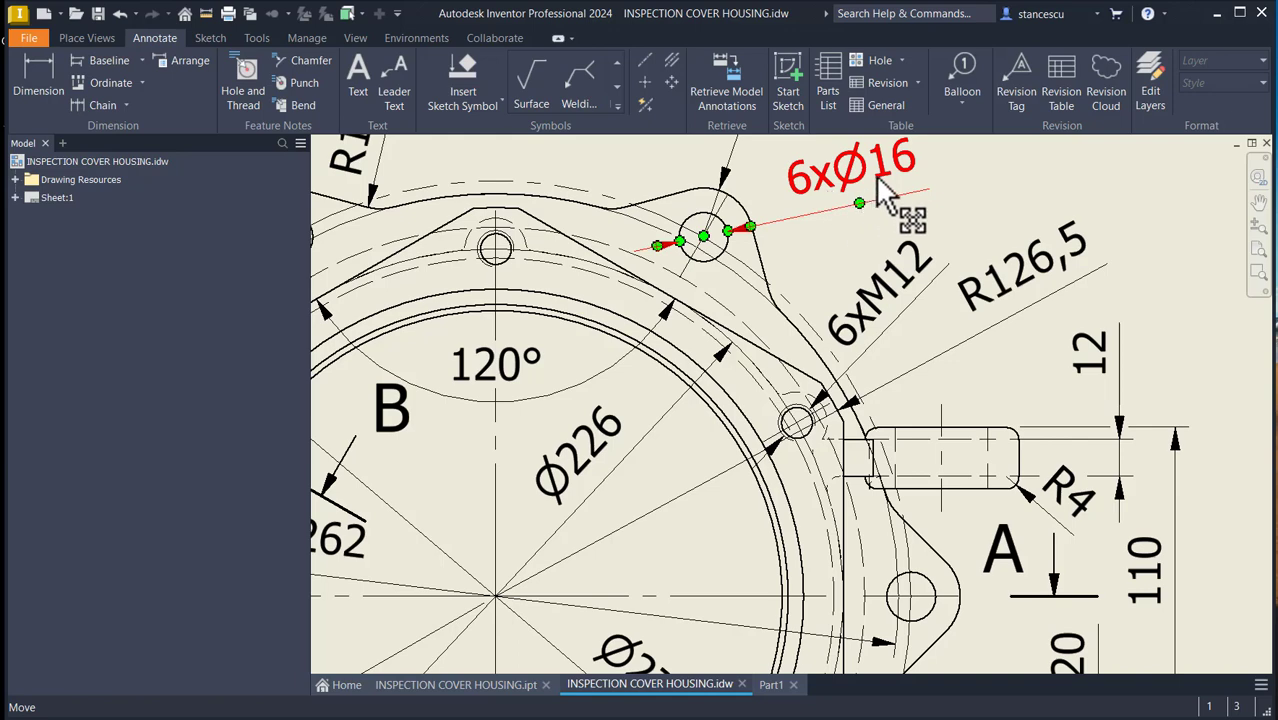
- Return to Part1, create a sketch on the lug's upper face with its edges and arc center projected, and finish it
click(777, 684)
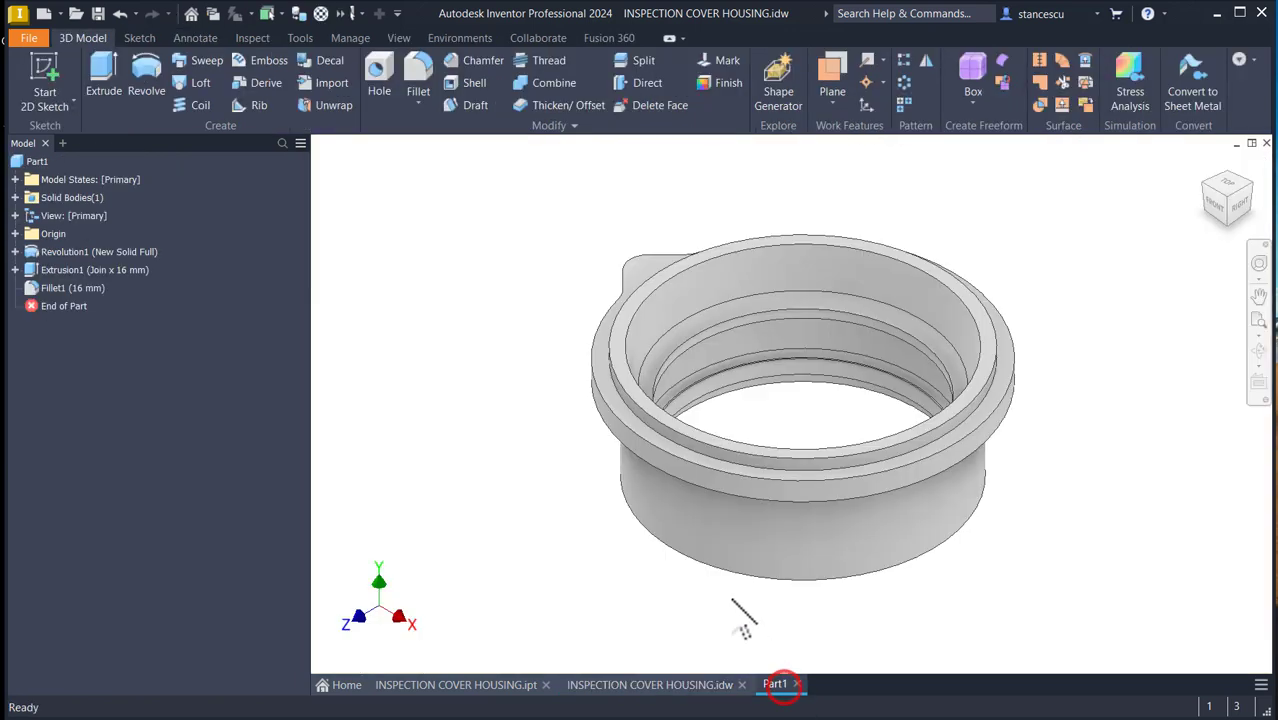
click(643, 263)
click(757, 255)
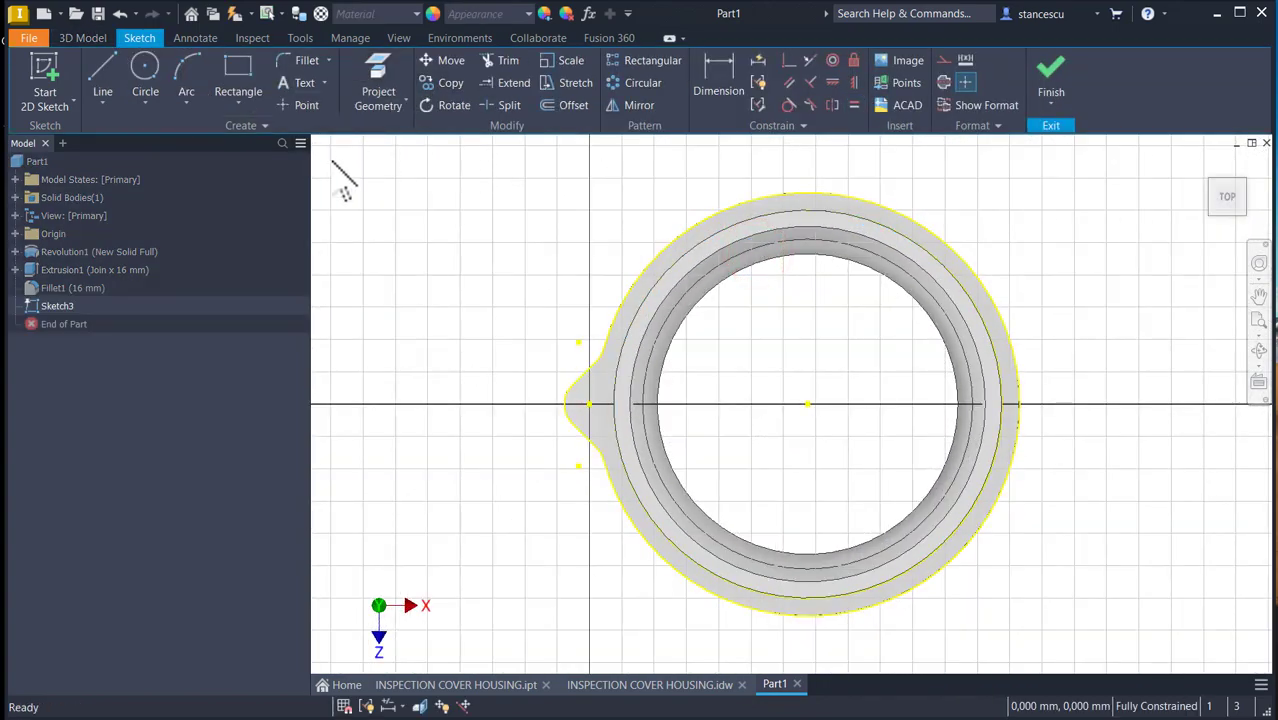
click(1051, 74)
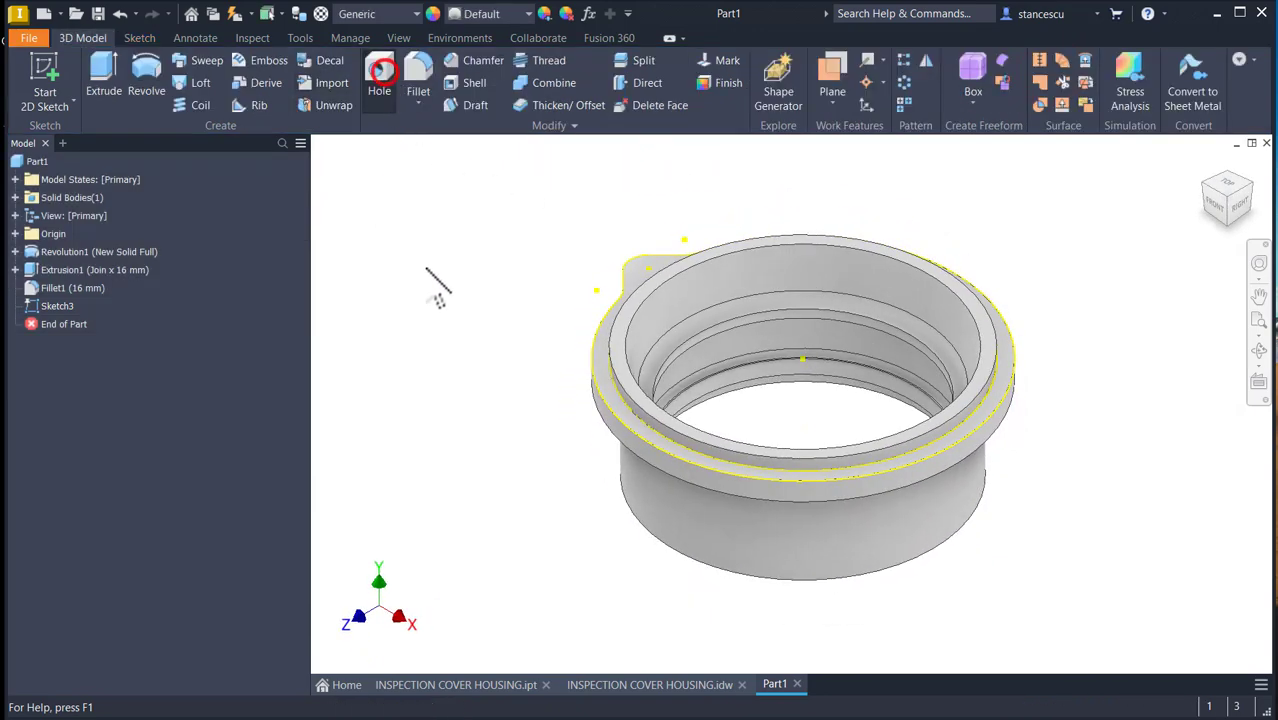
- Place a simple 16 mm diameter through-all hole at the lug arc's projected center
click(646, 273)
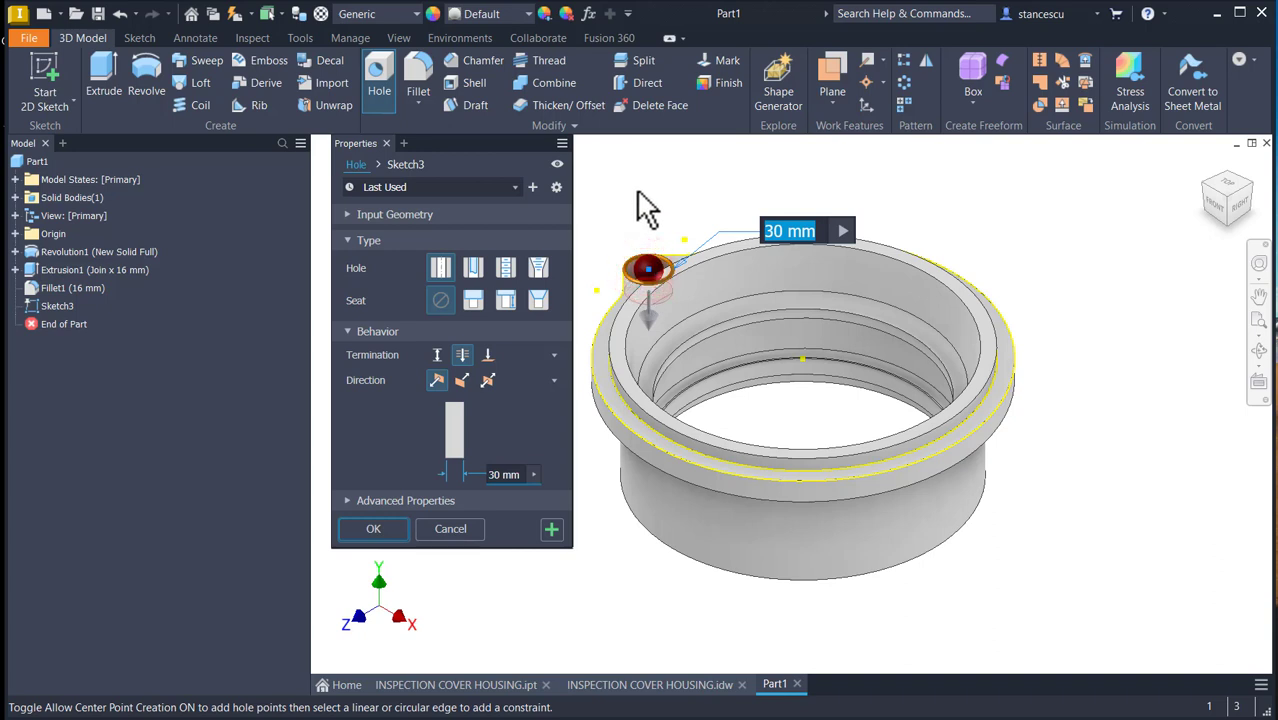
text(16)
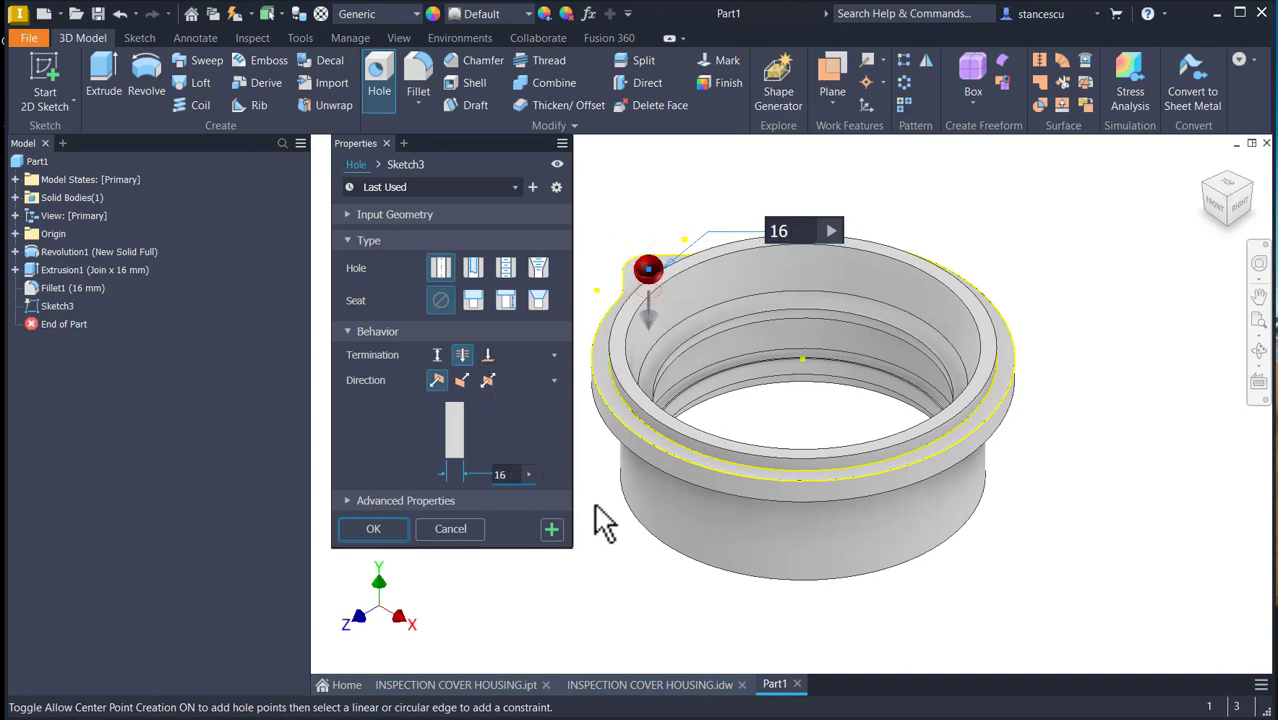
shift+middle_drag(604, 522, 400, 530)
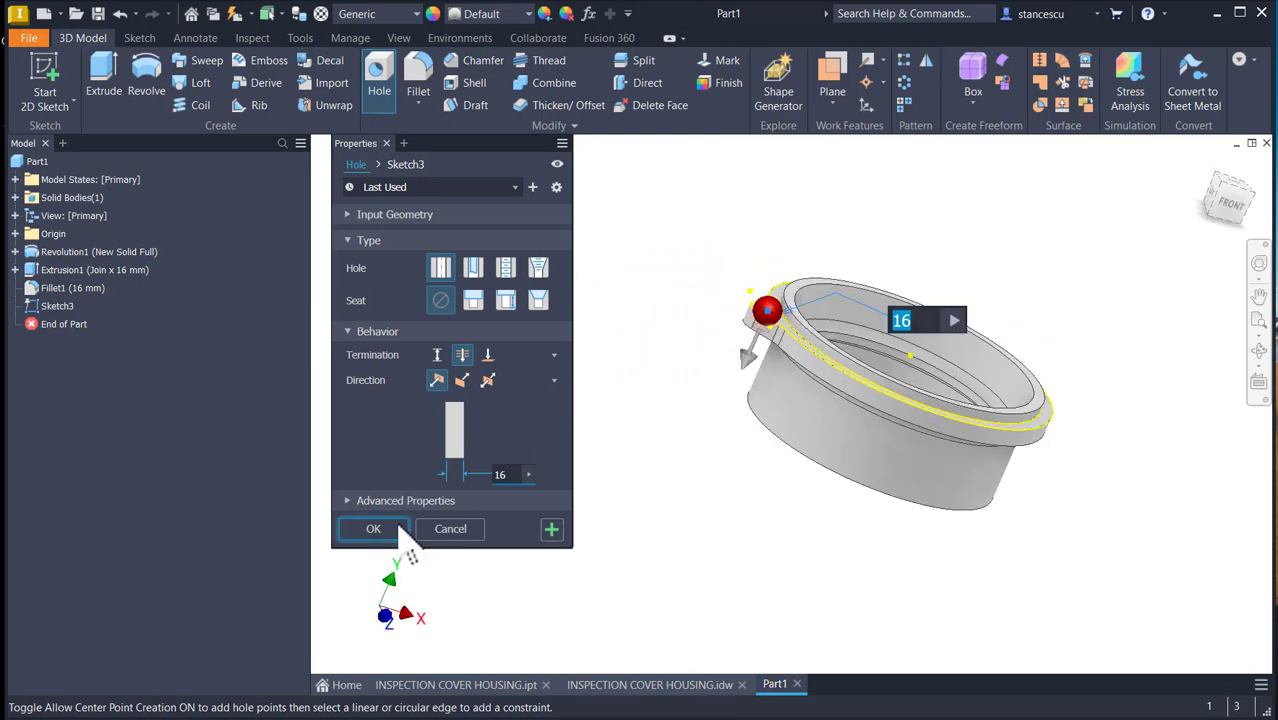
click(373, 529)
key(F5)
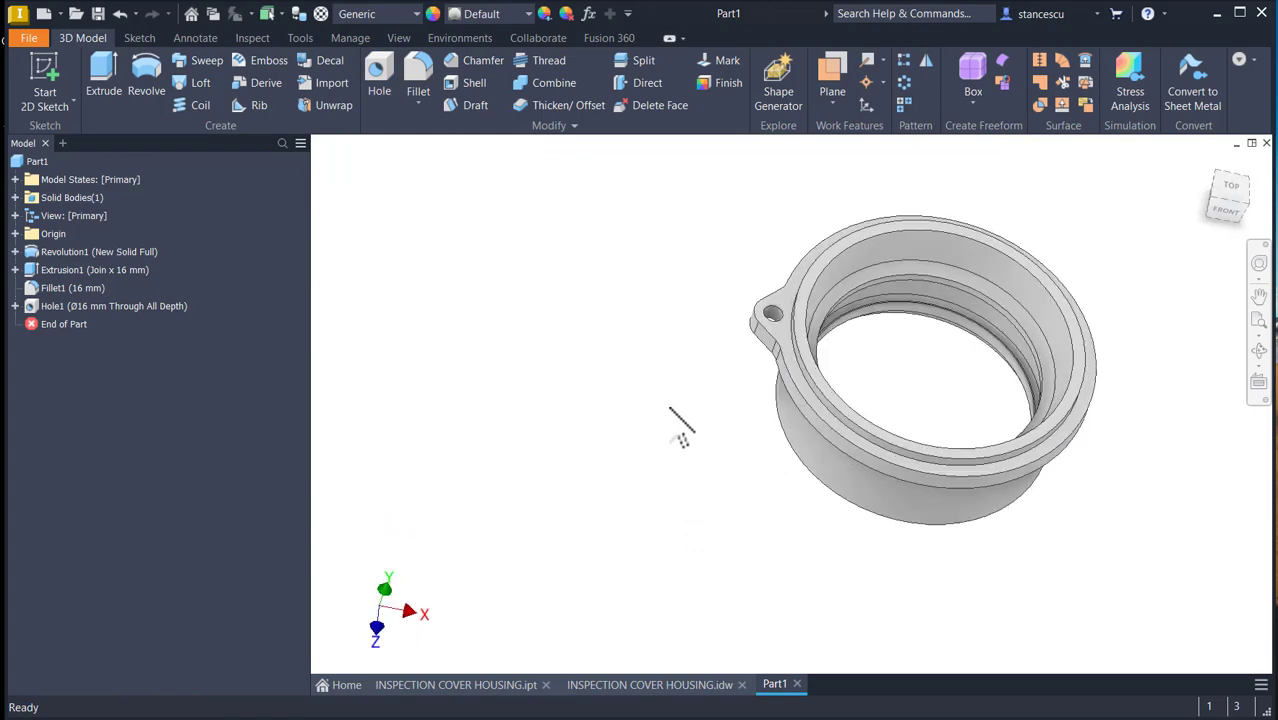
key(F6)
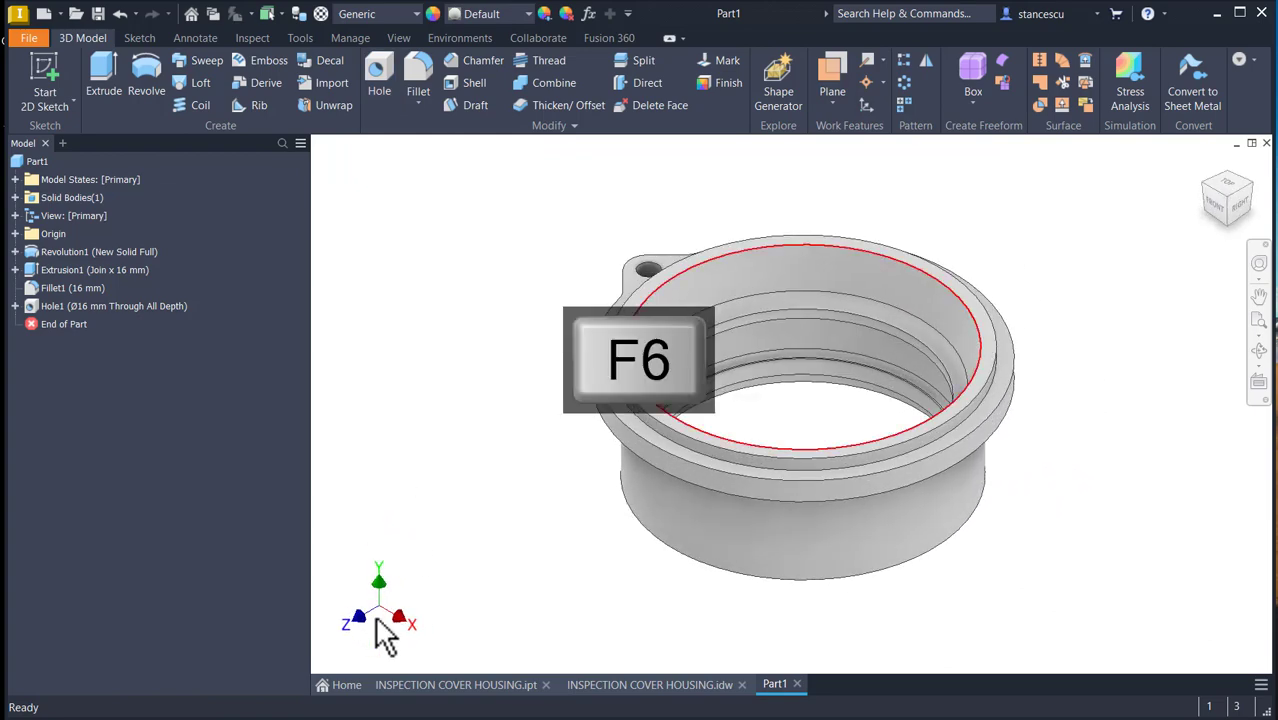
- Check the lug layout in the drawing and circular-pattern the lug extrusion, fillet and hole about the body's axis, 6 occurrences over 360 degrees
click(652, 690)
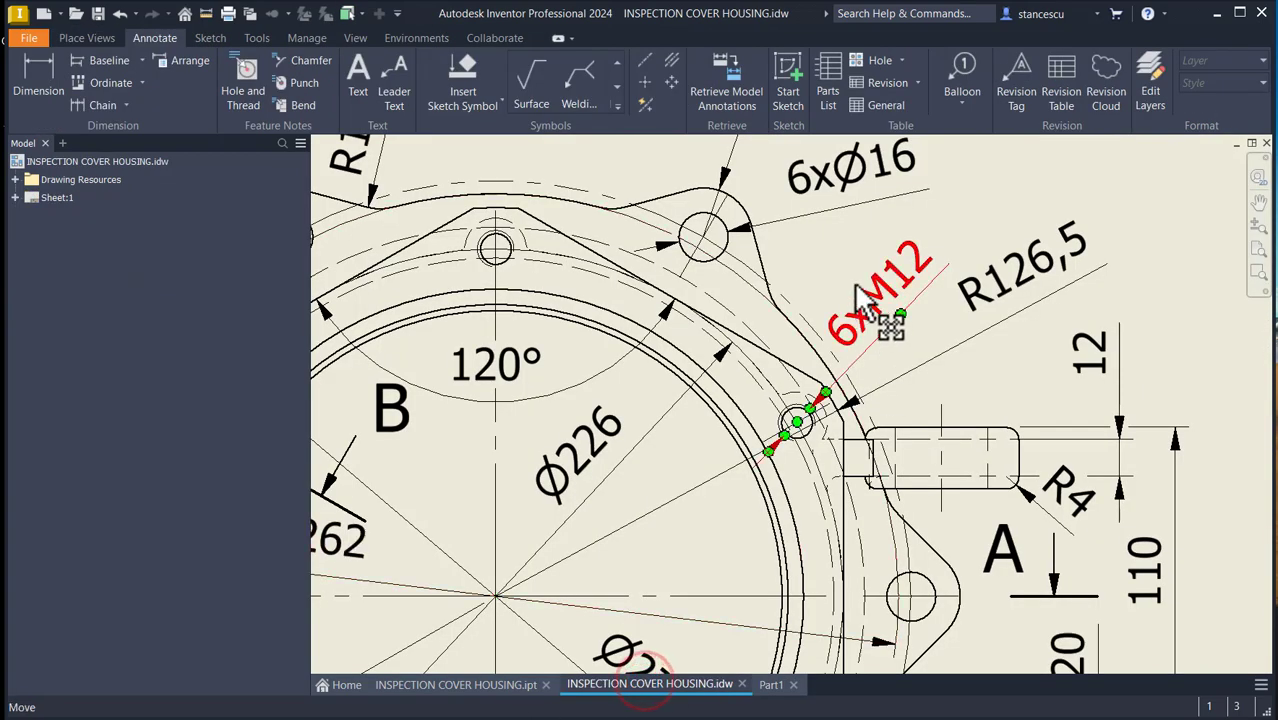
key(Home)
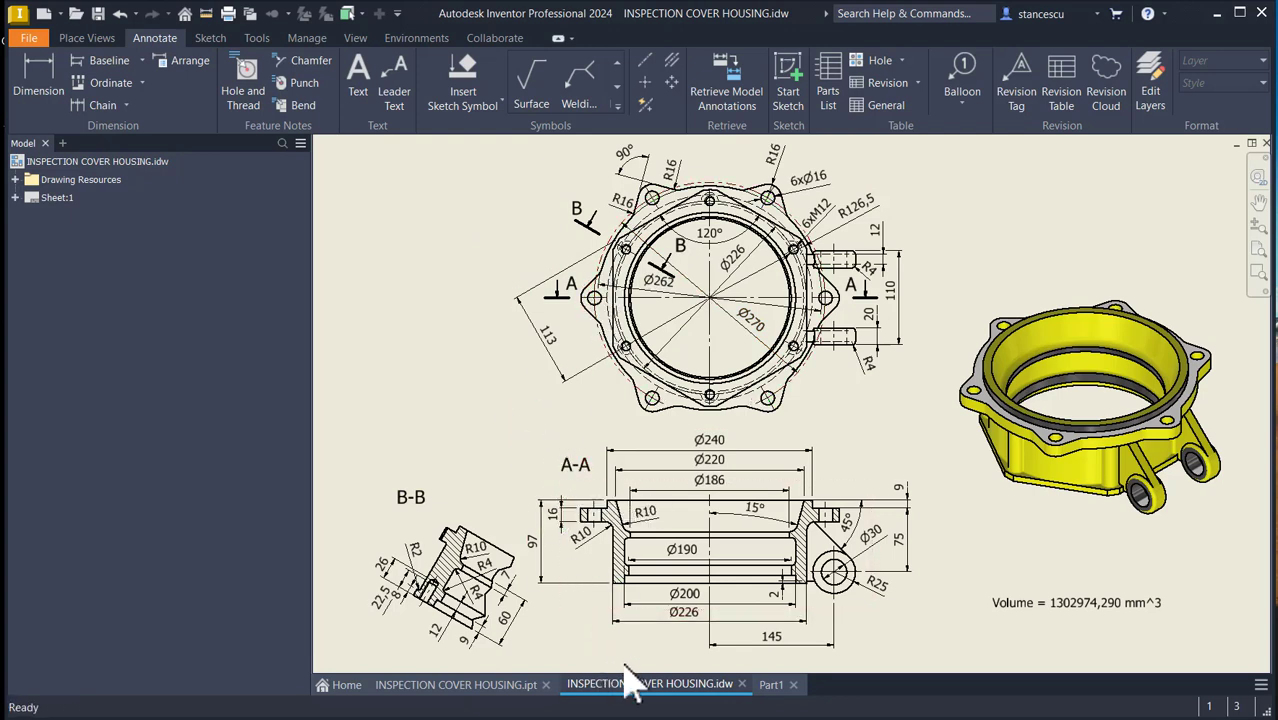
click(771, 685)
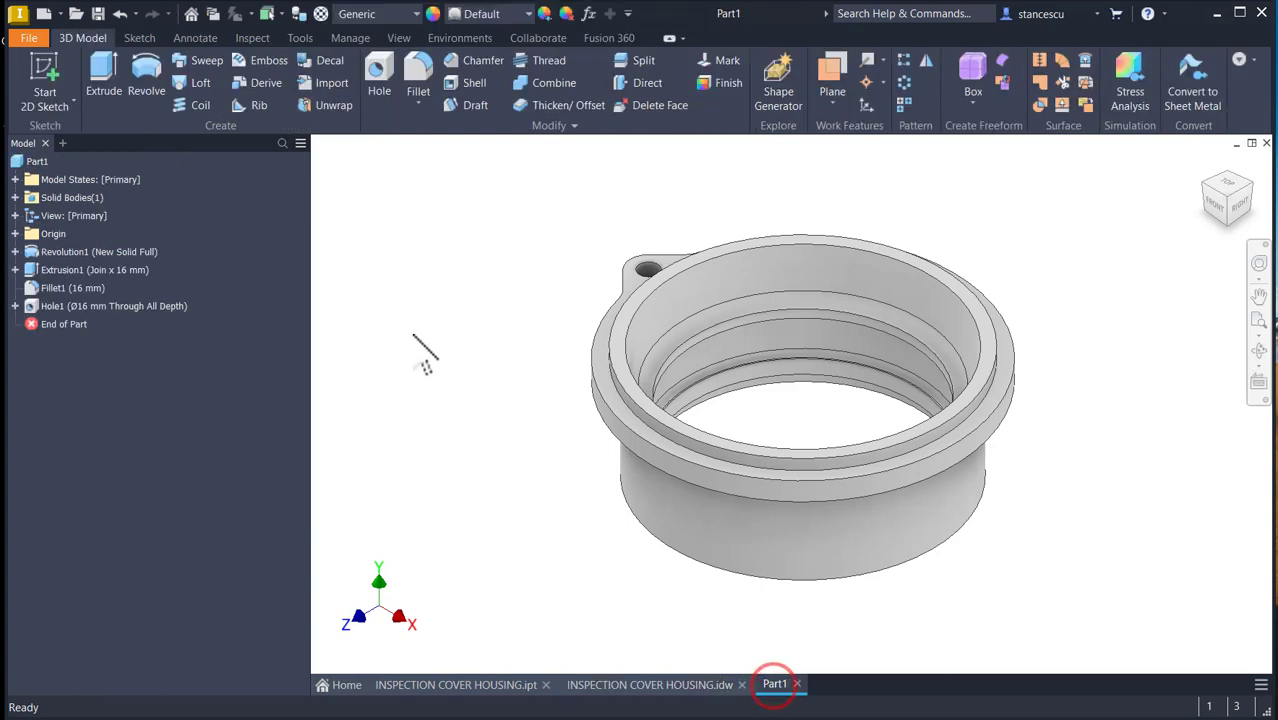
click(905, 84)
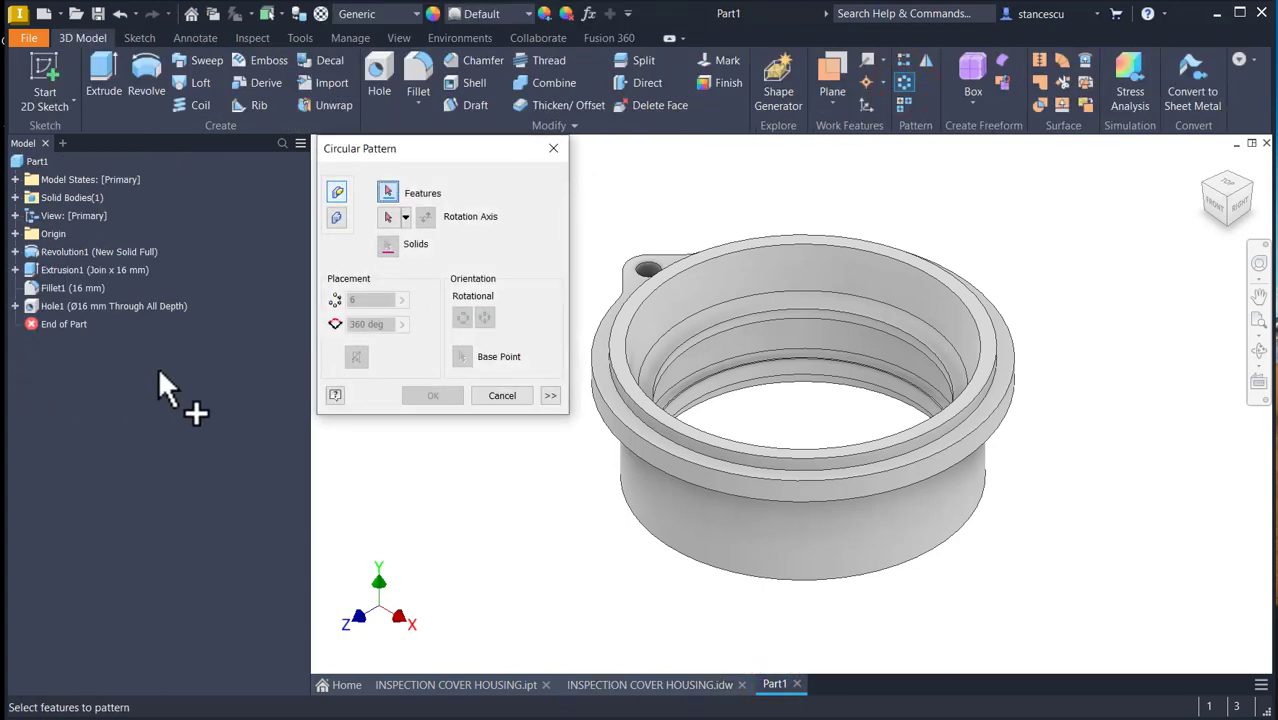
click(34, 322)
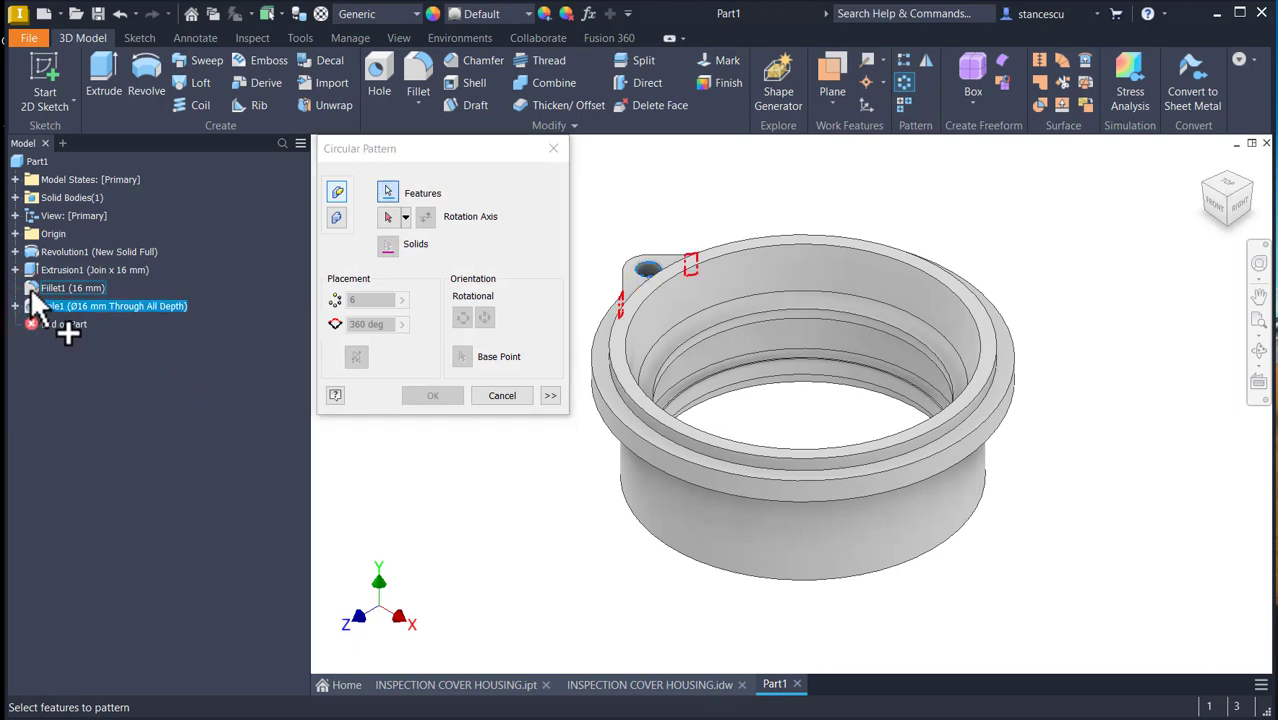
click(31, 272)
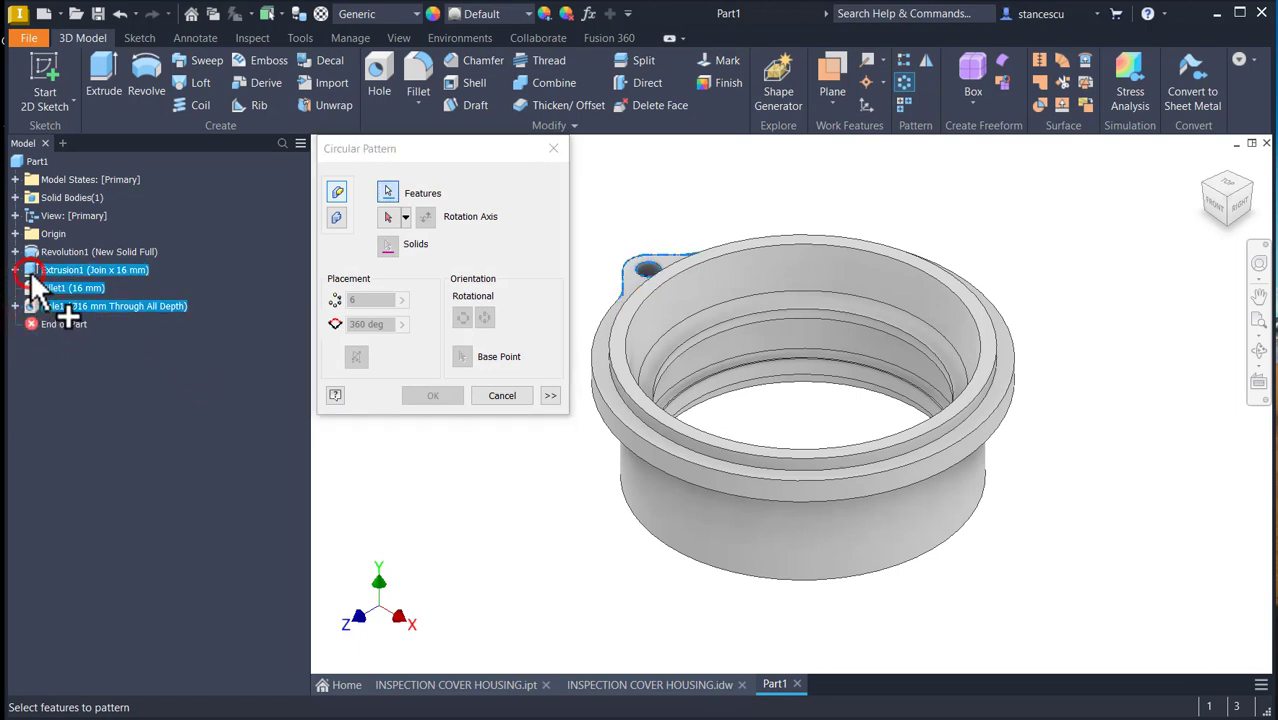
click(387, 218)
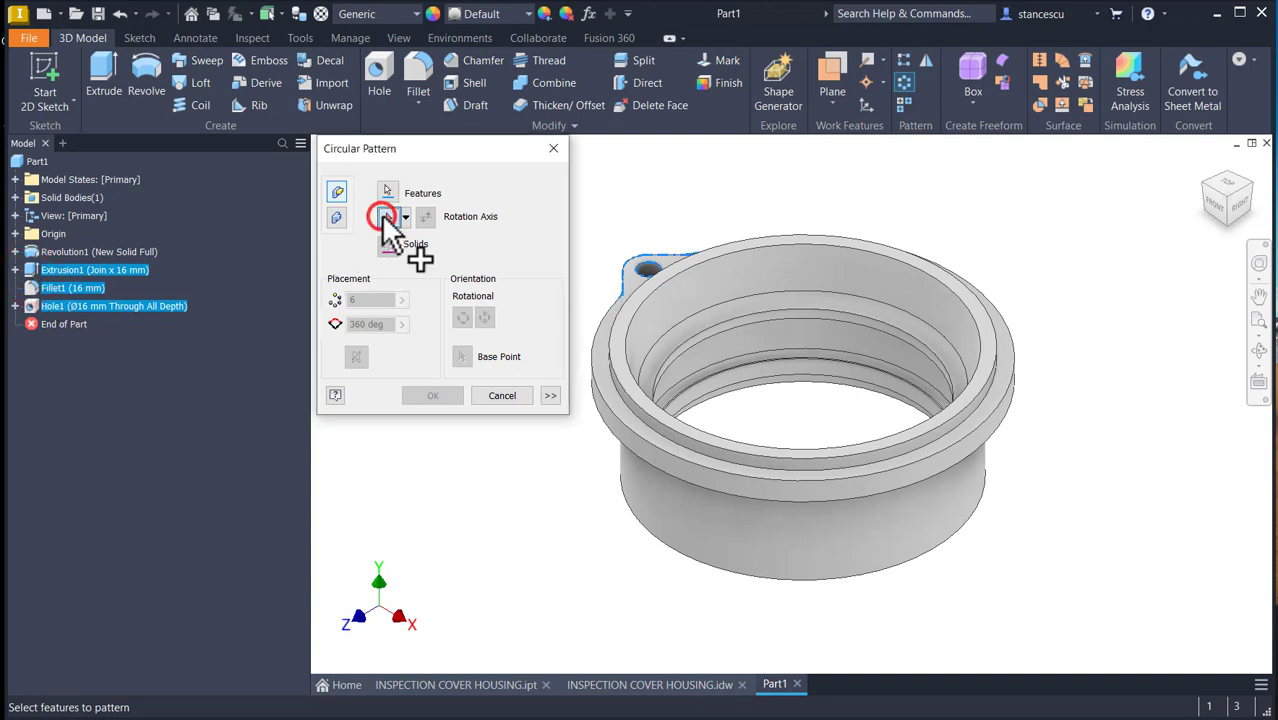
click(670, 521)
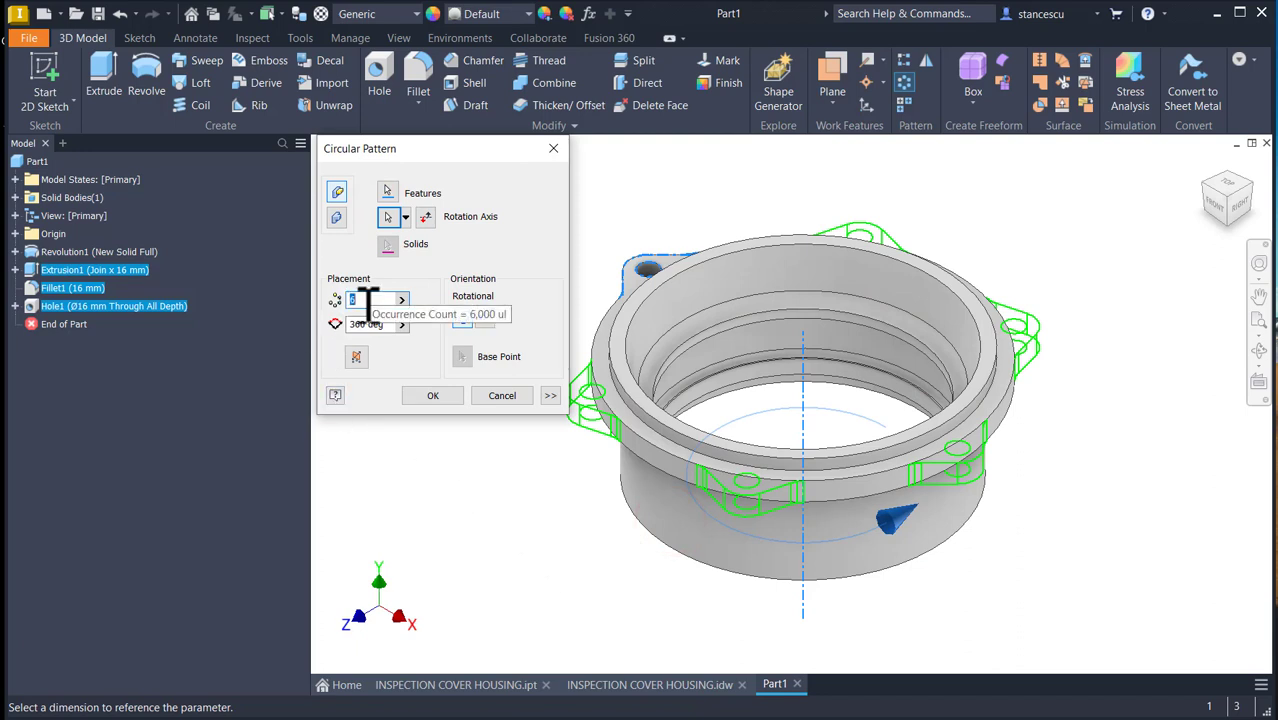
click(433, 396)
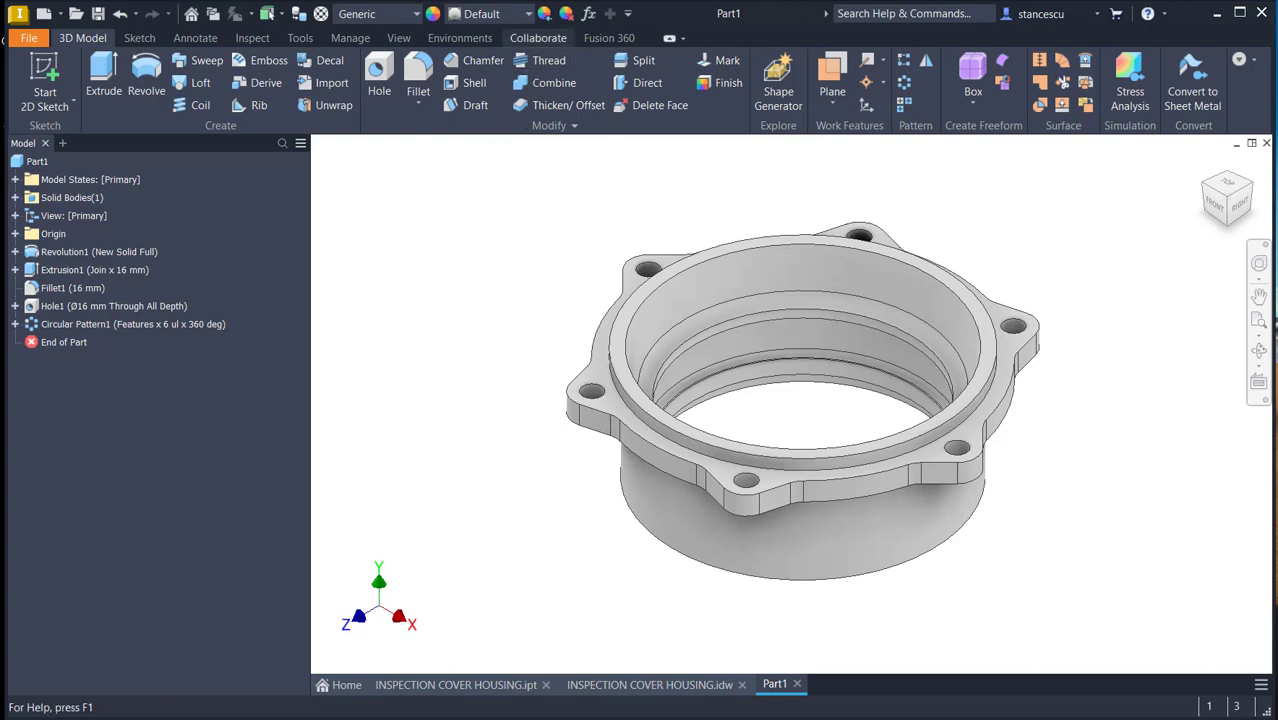
key(F6)
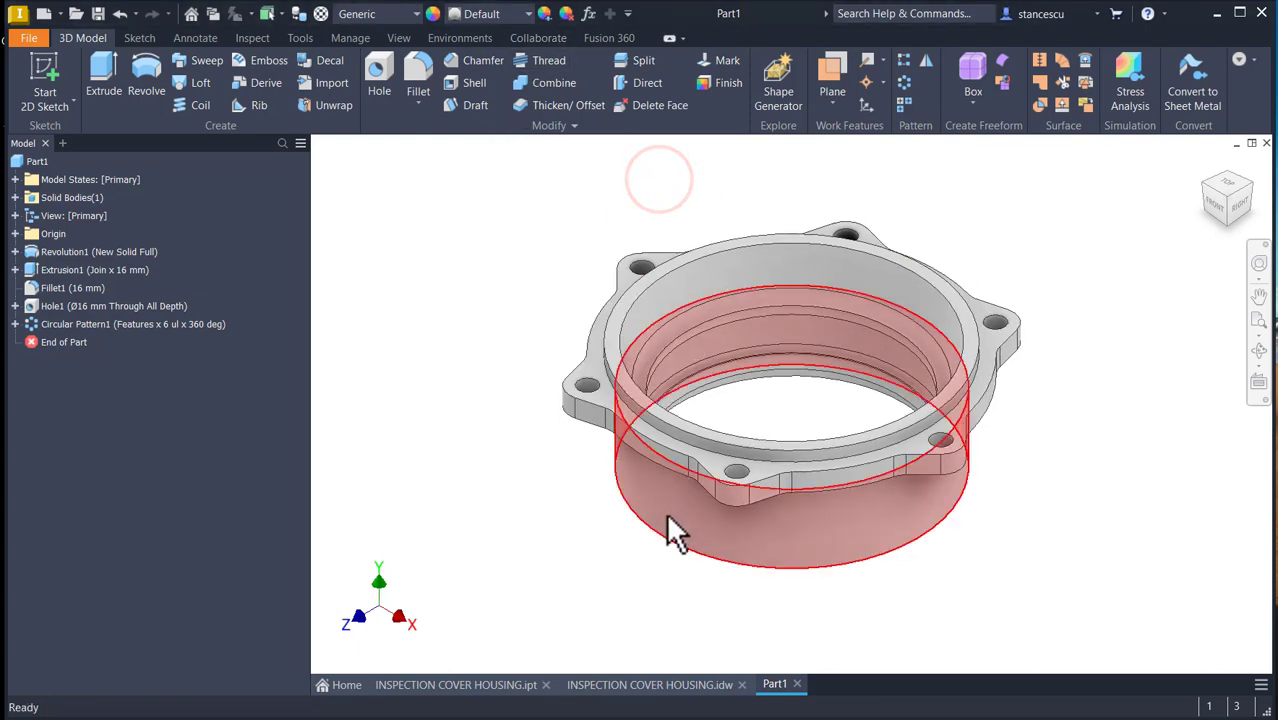
- Examine the inspection cover housing drawing's isometric and top views for the lower flange's outline and its relation to the dimensioned circles
click(673, 686)
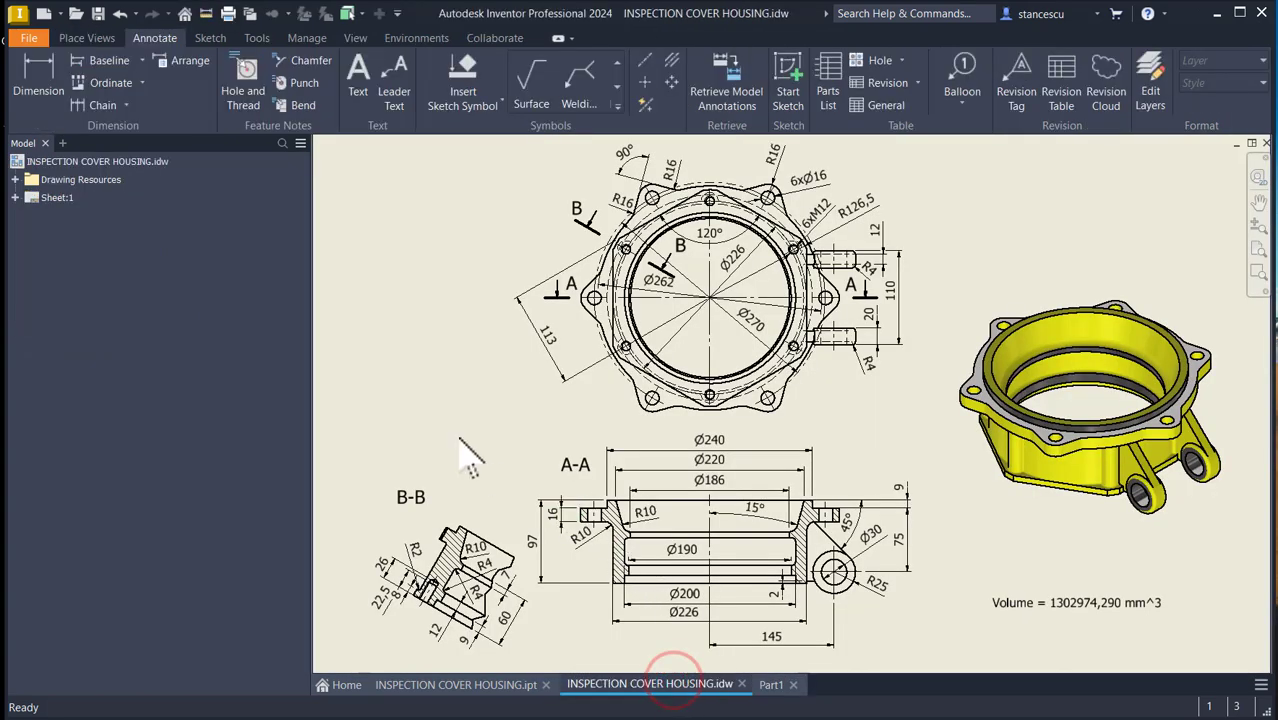
scroll(1107, 508, up, 5)
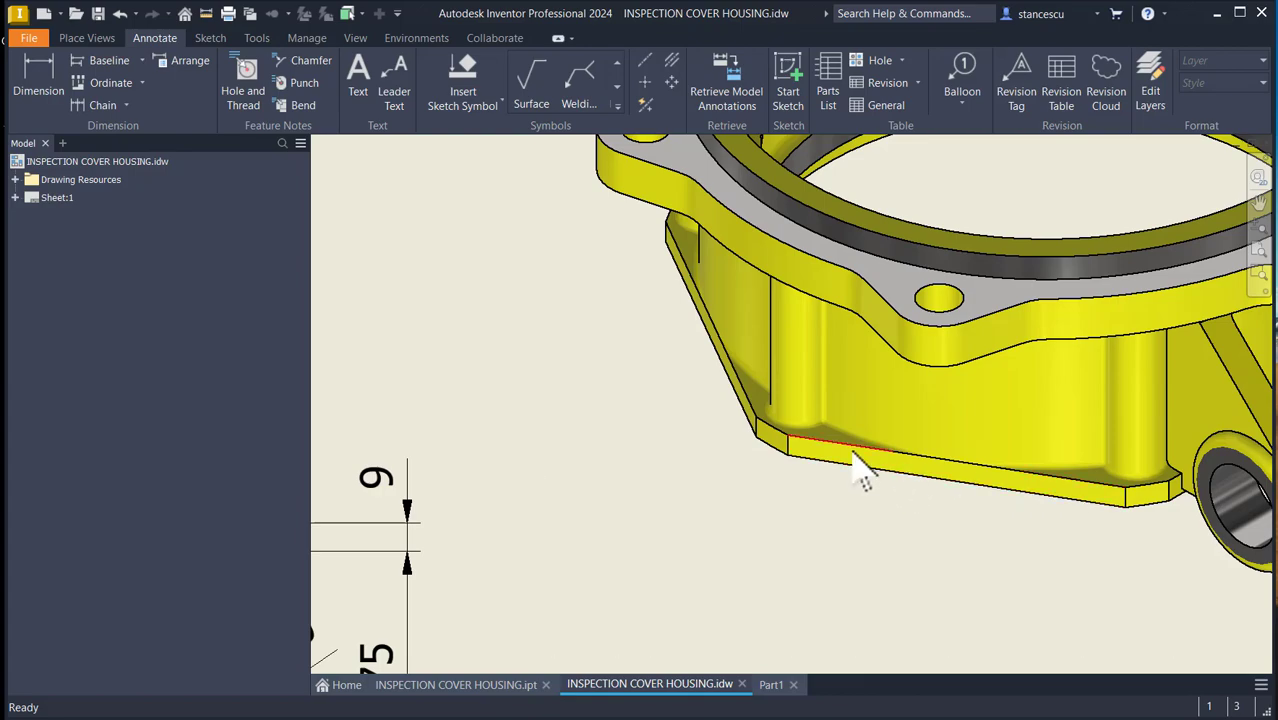
key(Home)
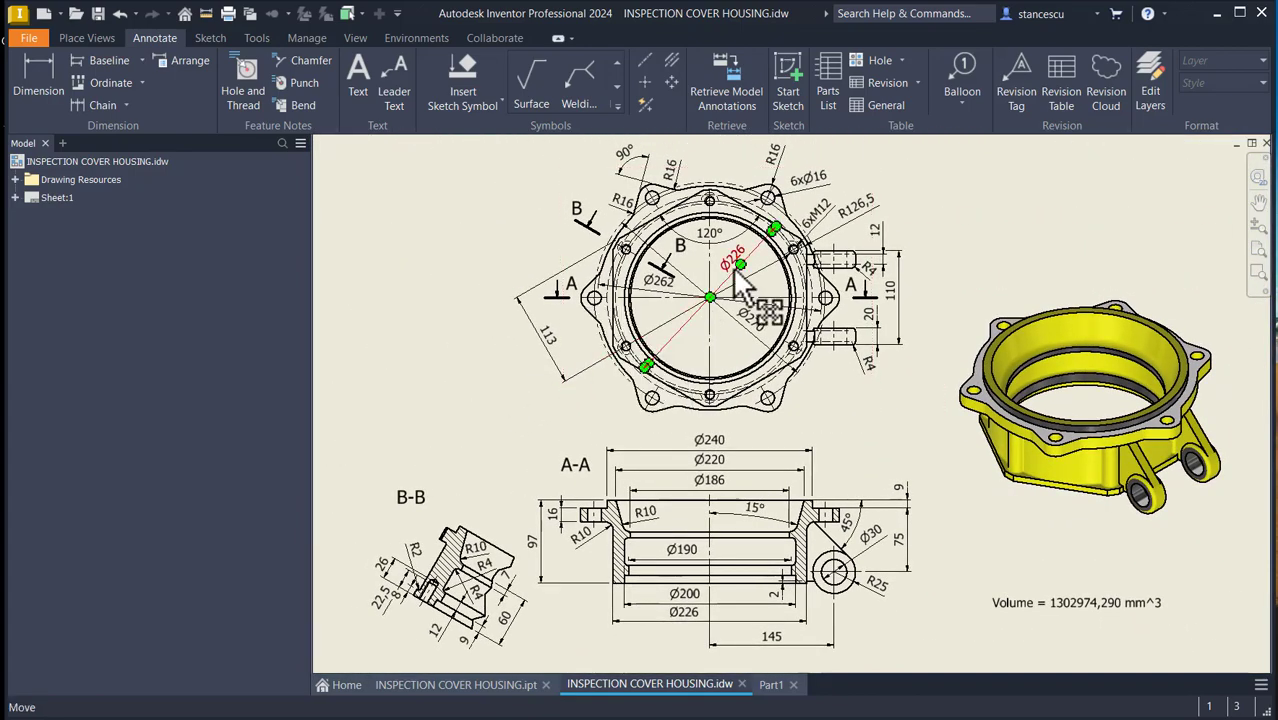
scroll(735, 270, up, 4)
middle_drag(737, 273, 727, 345)
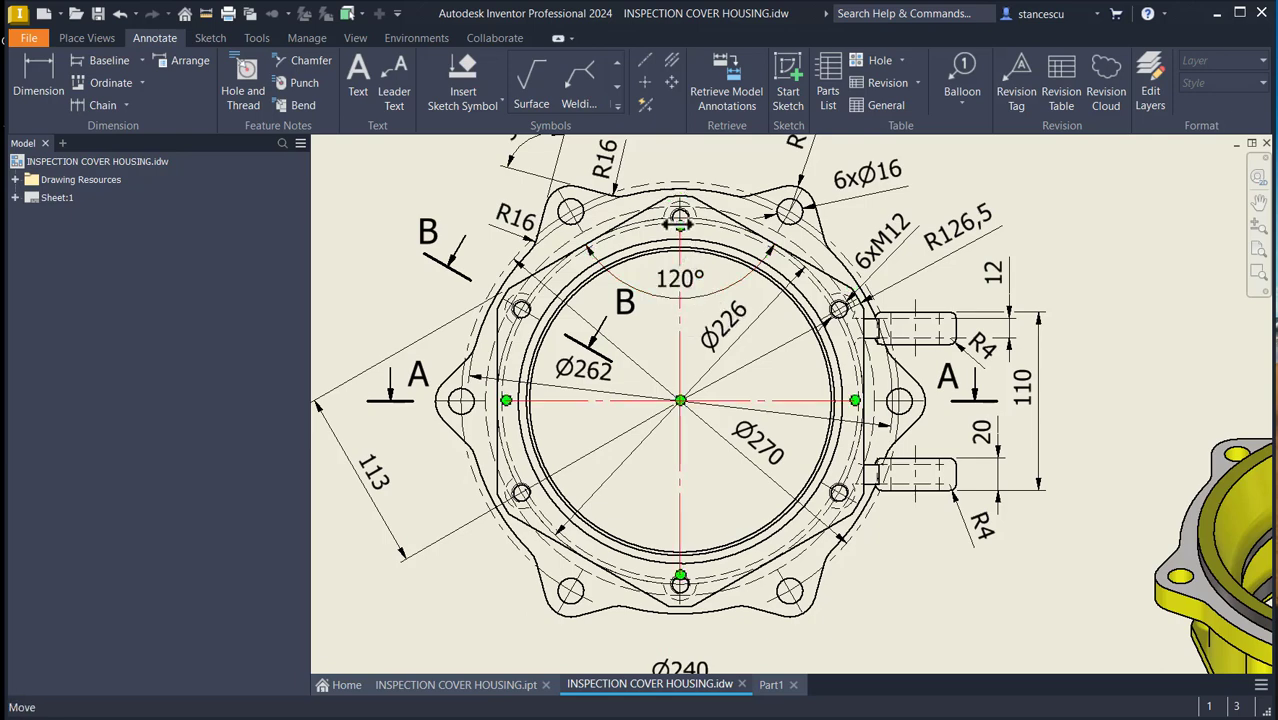
middle_drag(672, 222, 663, 288)
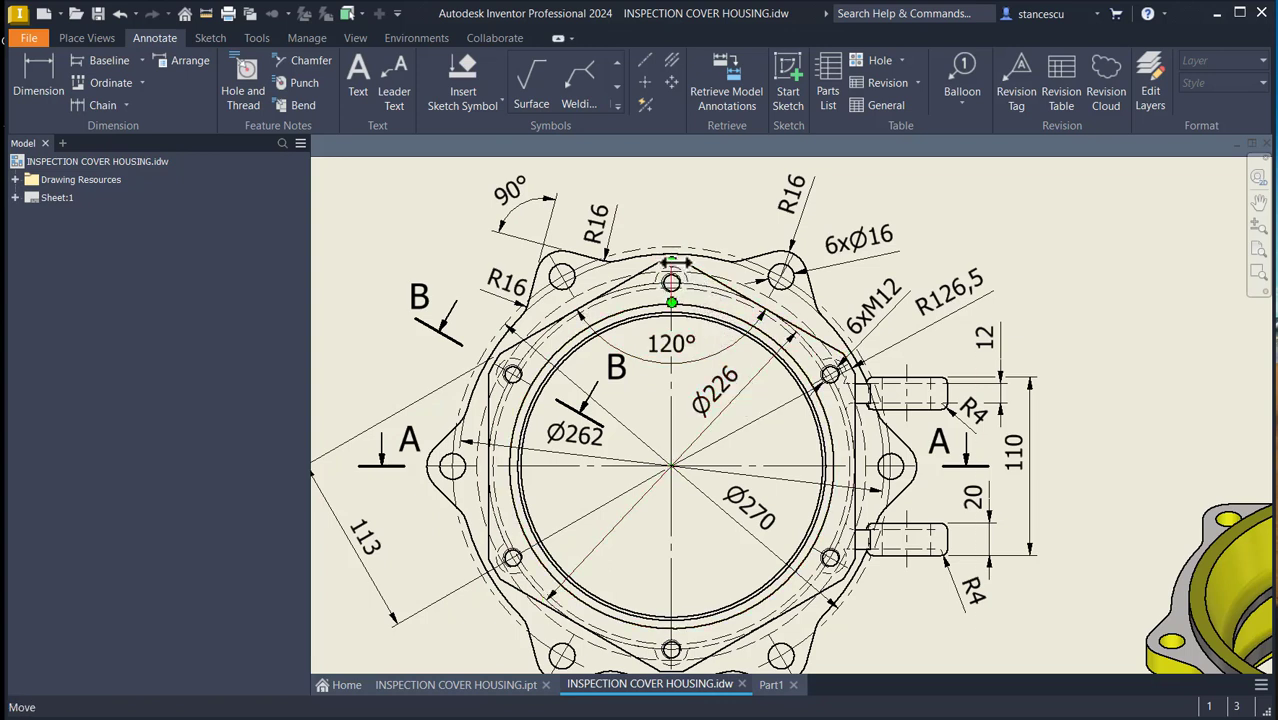
scroll(691, 299, up, 5)
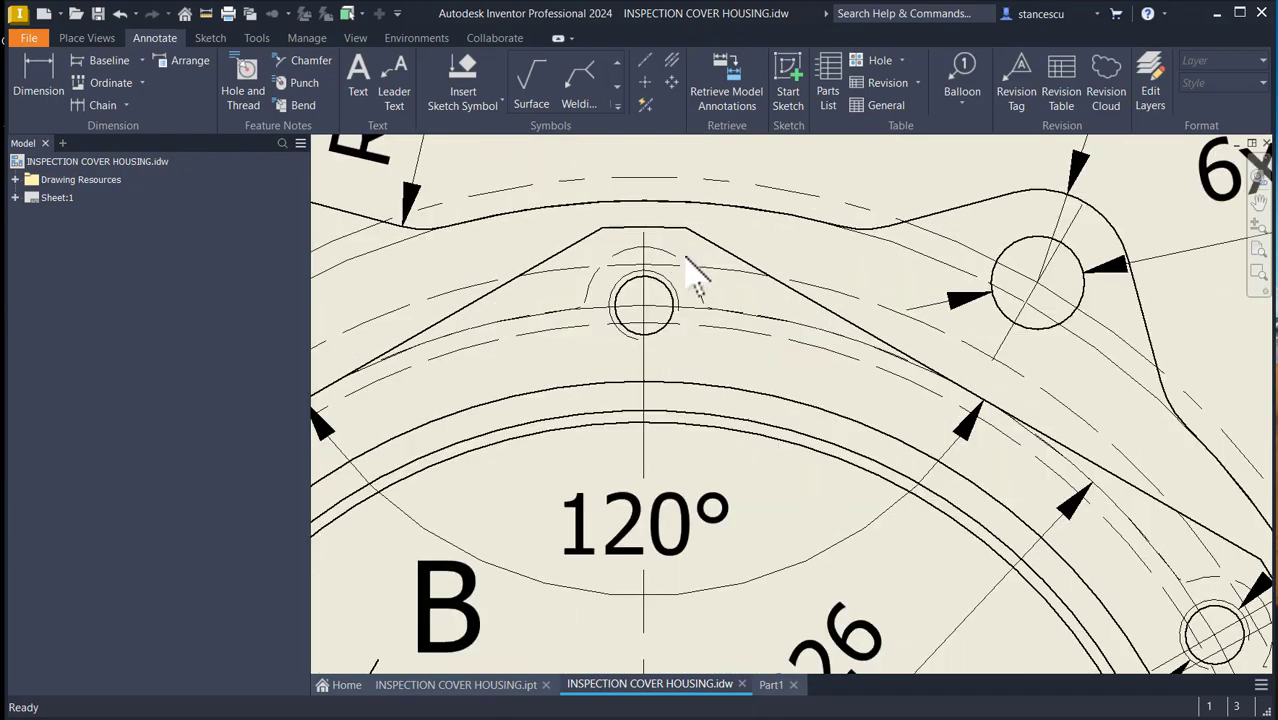
scroll(700, 290, down, 2)
middle_drag(821, 399, 523, 303)
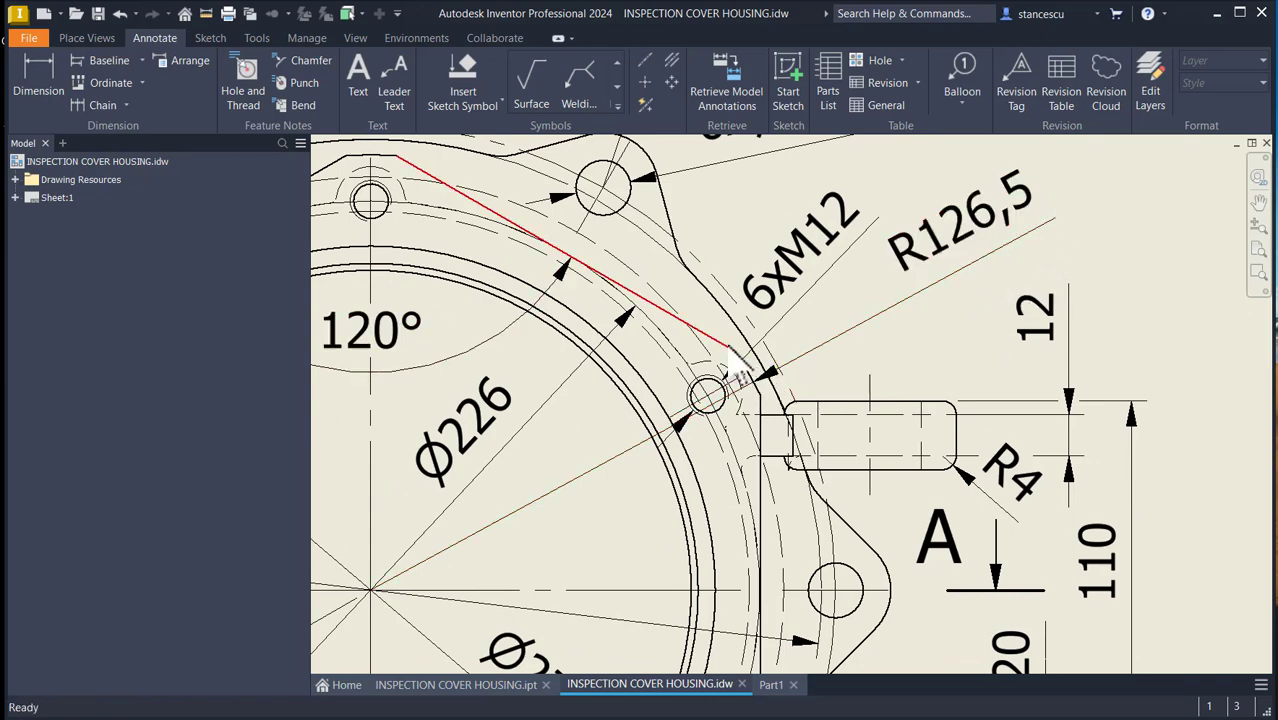
scroll(720, 350, down, 2)
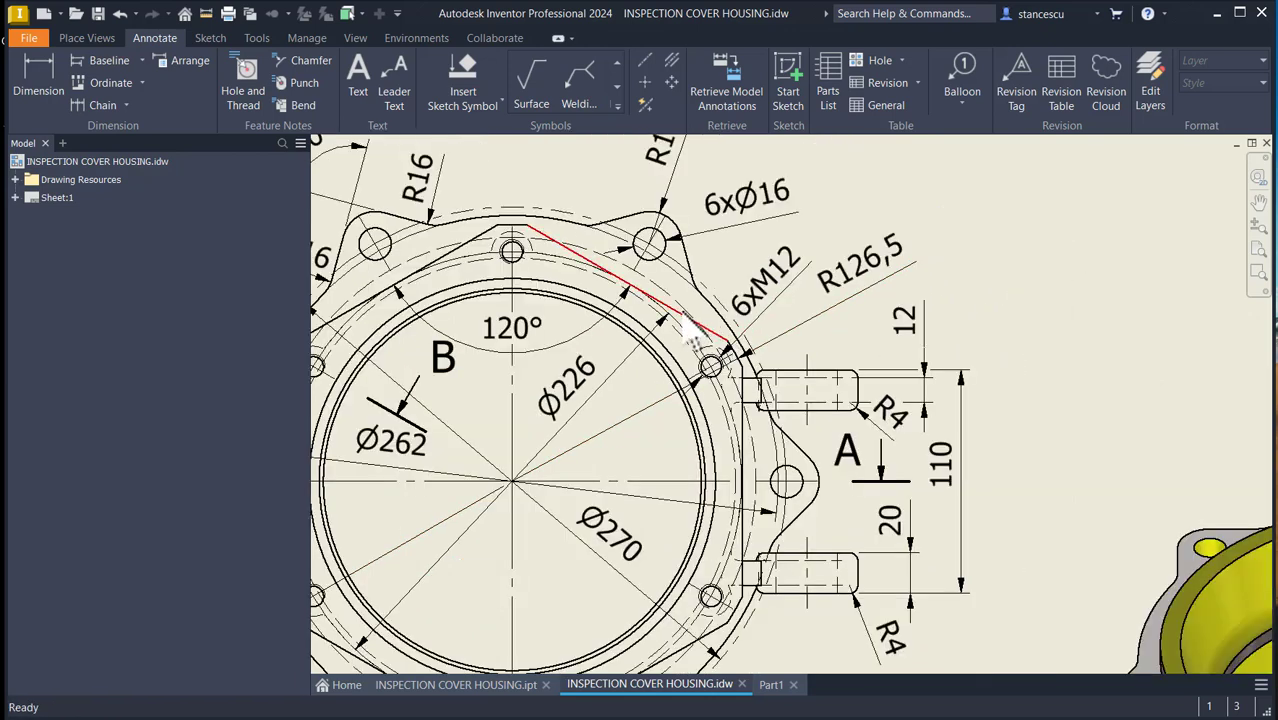
middle_drag(687, 315, 700, 337)
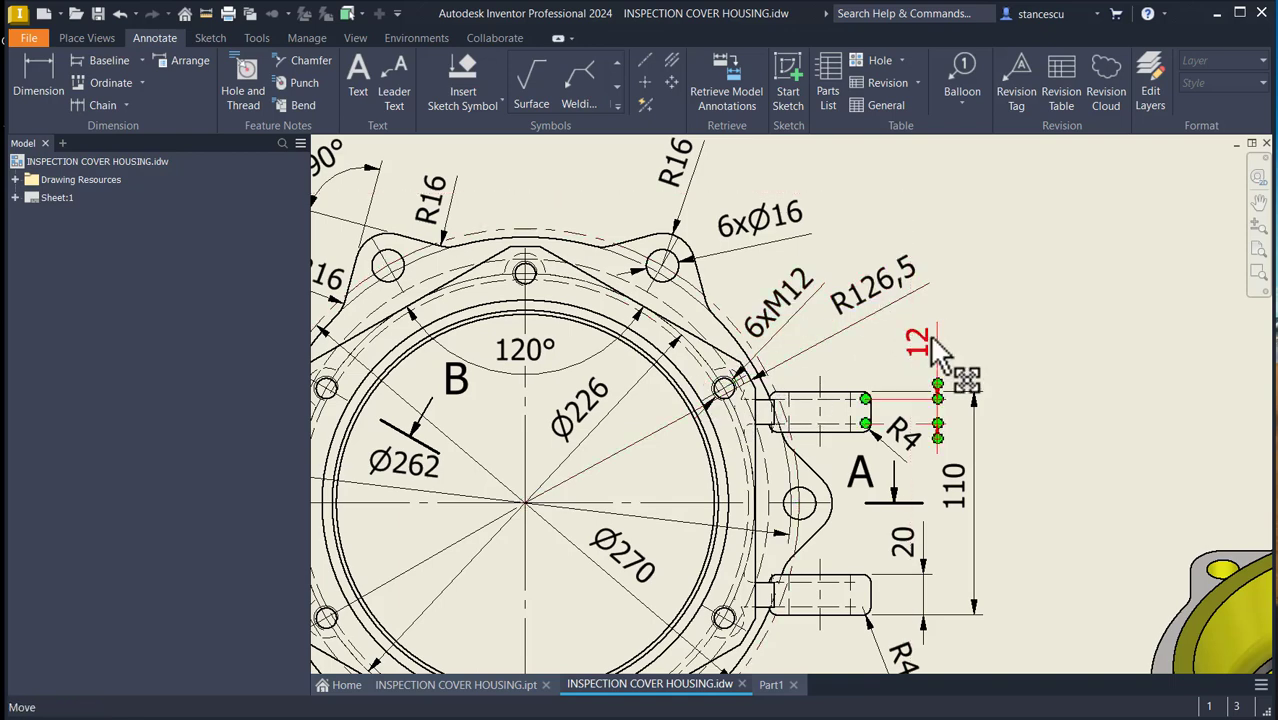
middle_drag(996, 408, 1167, 266)
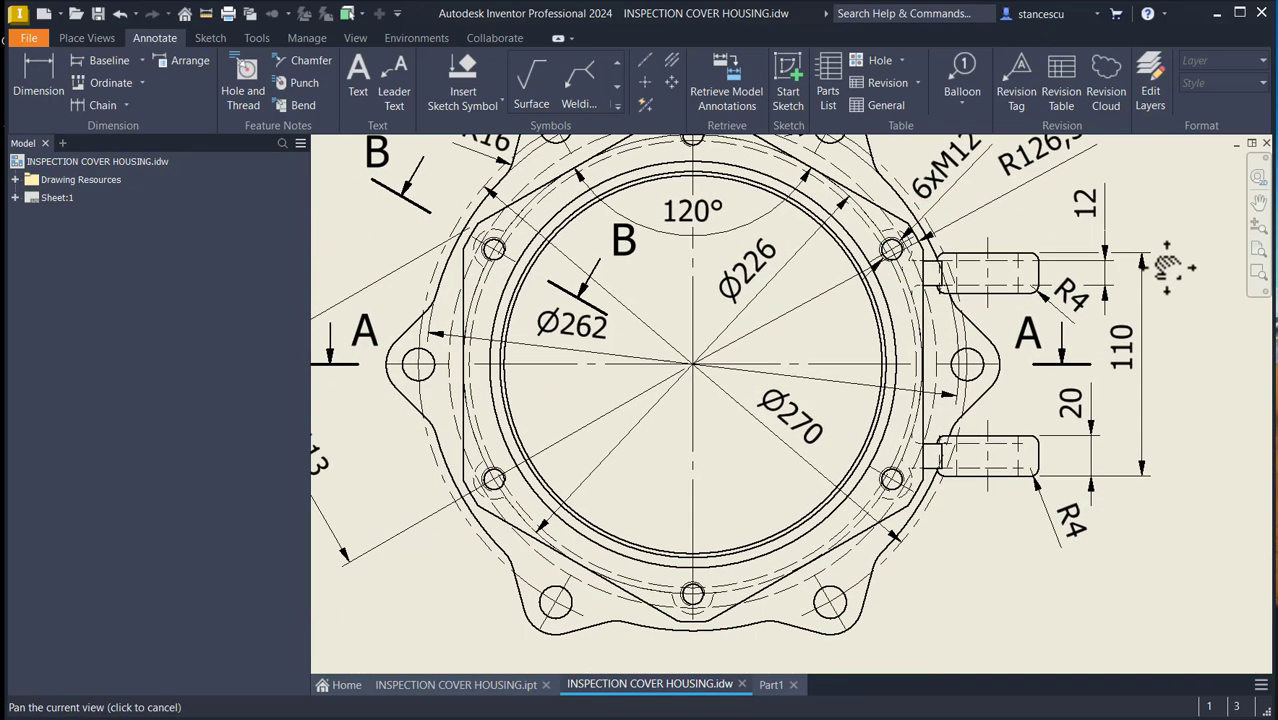
- In section B-B of the drawing, move the 26 and 22,5 dimensions farther out from the section
middle_drag(835, 463, 1038, 346)
middle_drag(710, 470, 940, 320)
mouse_move(585, 623)
middle_down()
mouse_move(673, 533)
mouse_move(842, 271)
middle_up()
scroll(620, 550, up, 3)
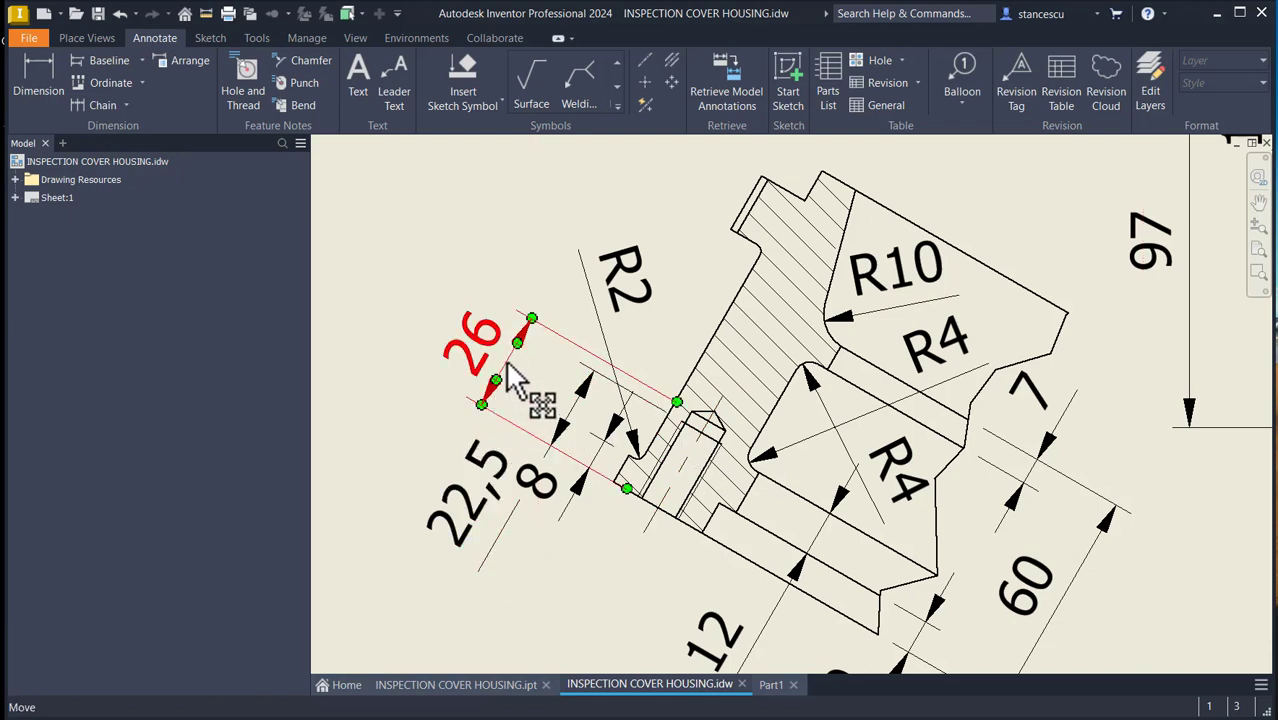
drag(508, 377, 478, 360)
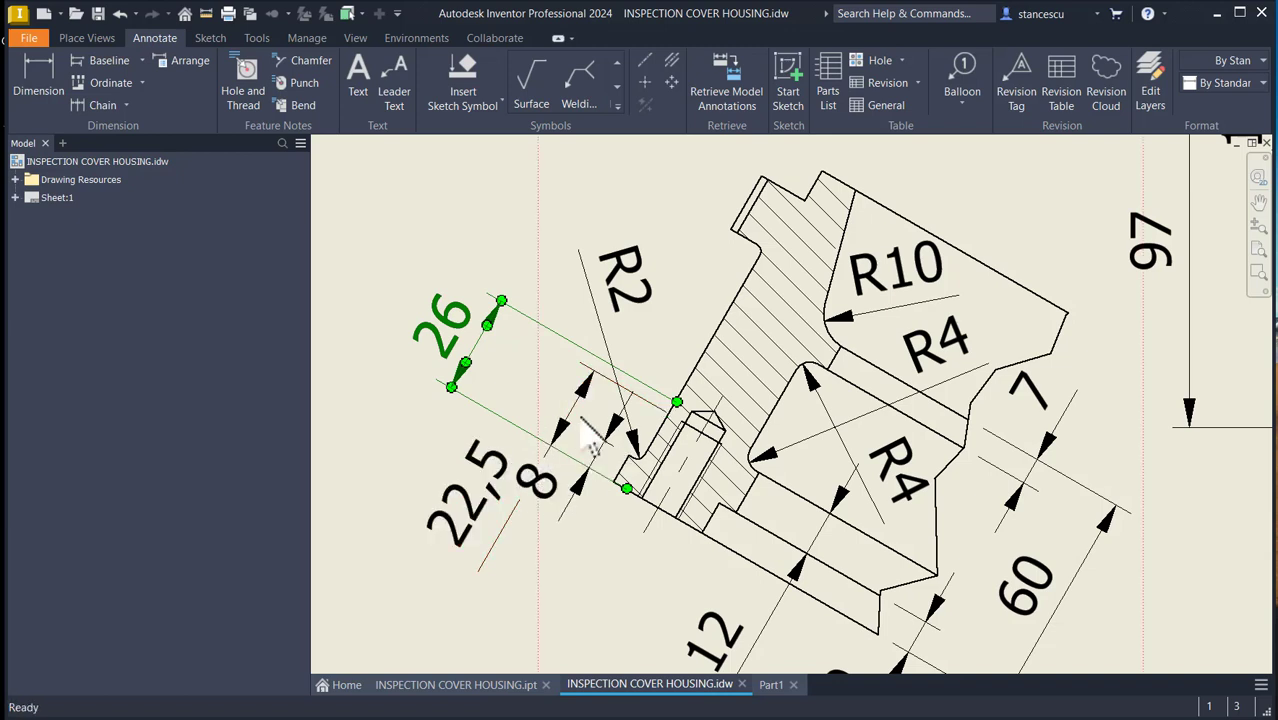
drag(573, 410, 542, 394)
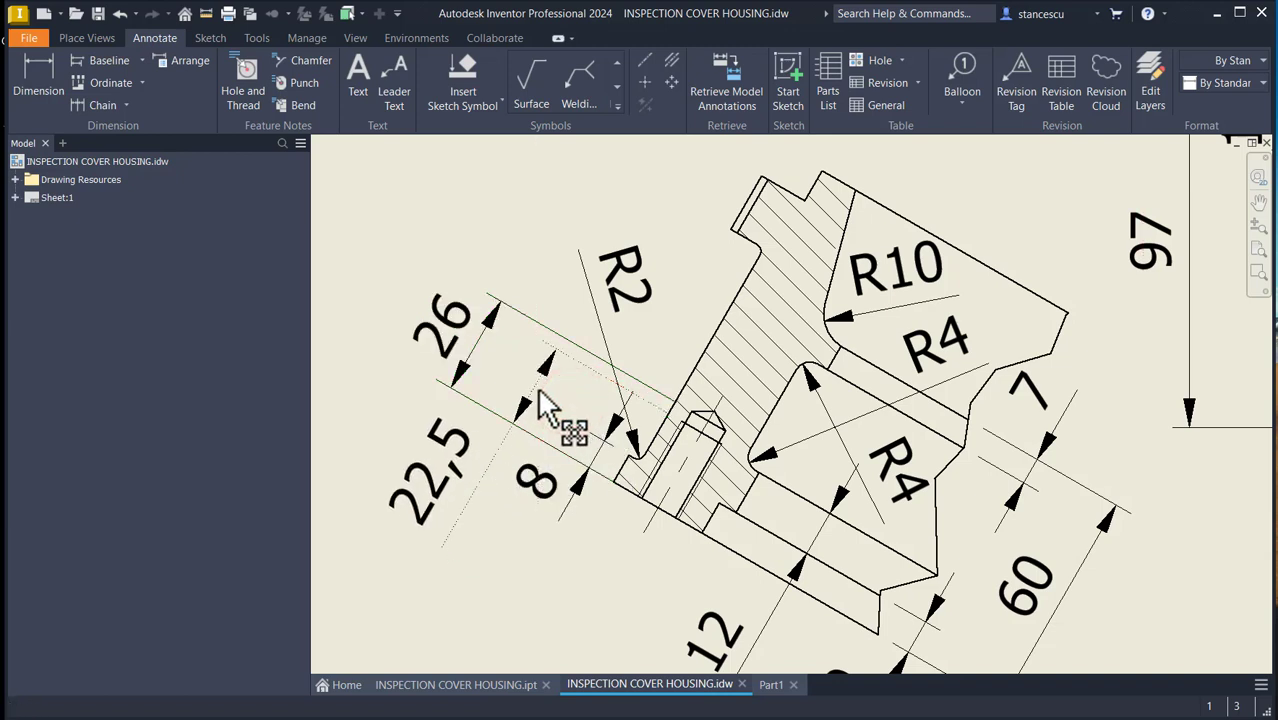
click(478, 566)
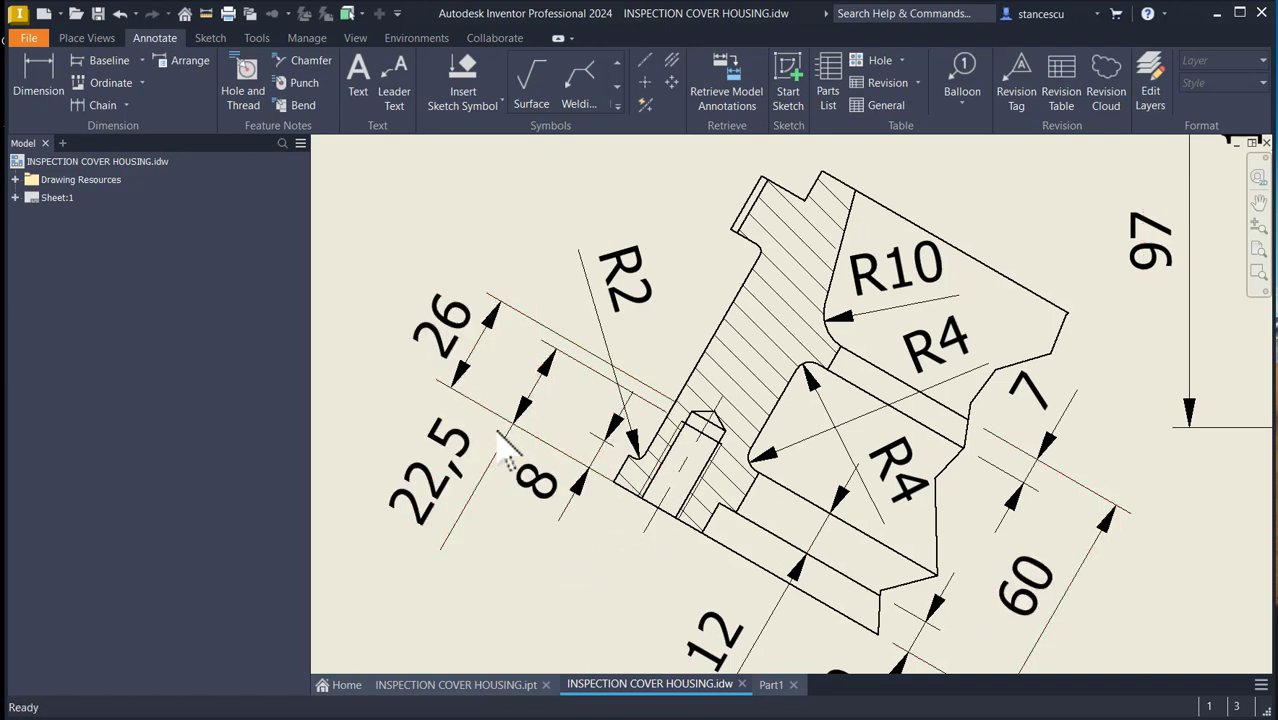
- Examine the drawing's top view for the lower flange's edge distance from the center, the 120° angle and the Ø226 circle
key(Num_Lock)
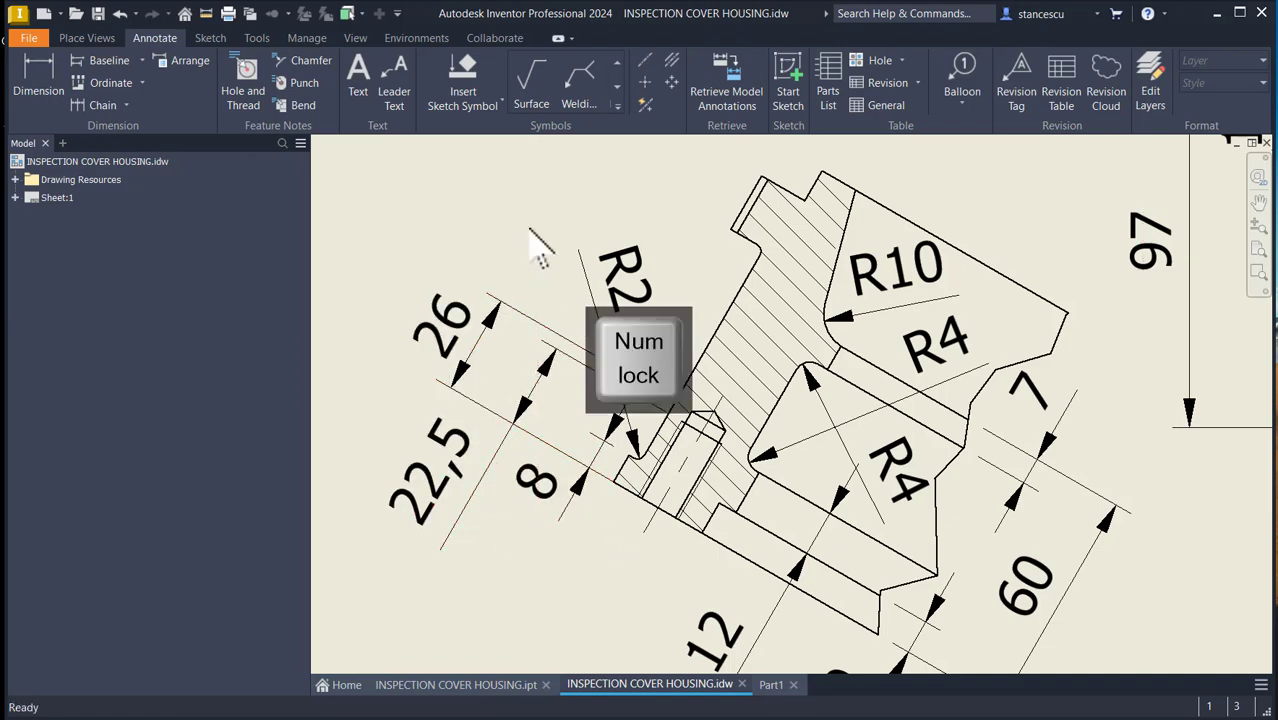
key(Home)
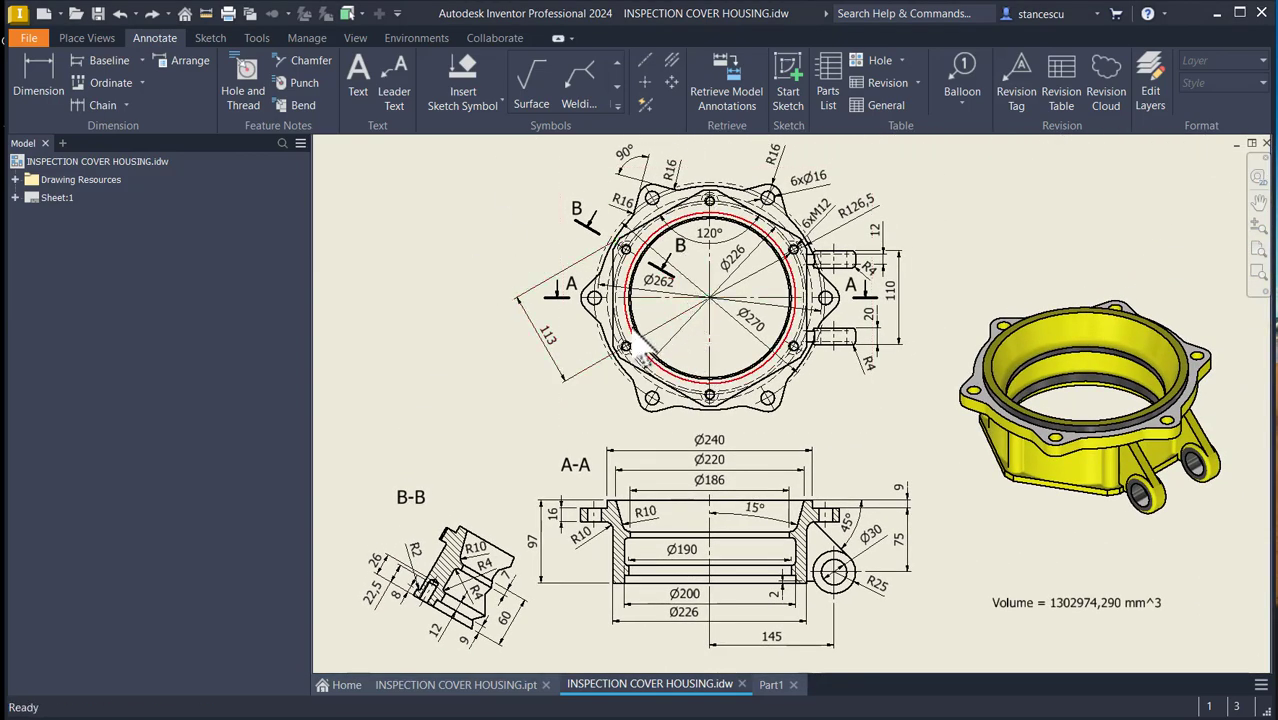
click(549, 350)
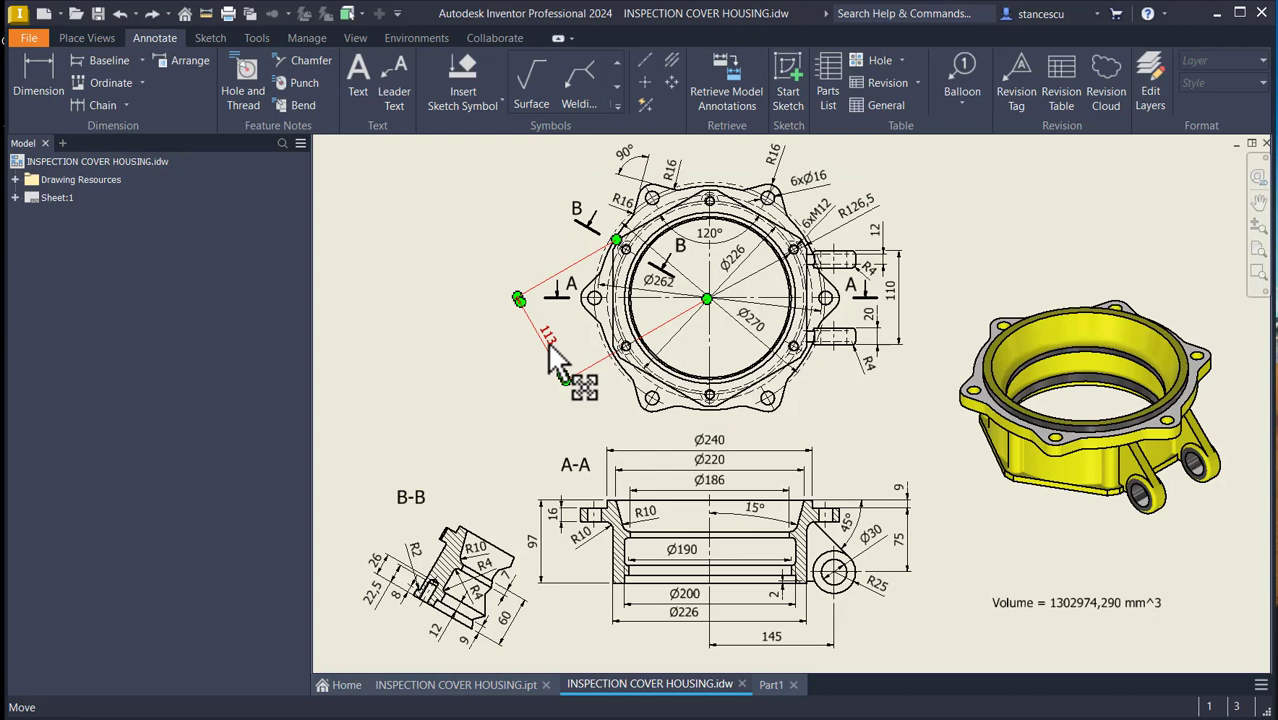
scroll(549, 342, up, 3)
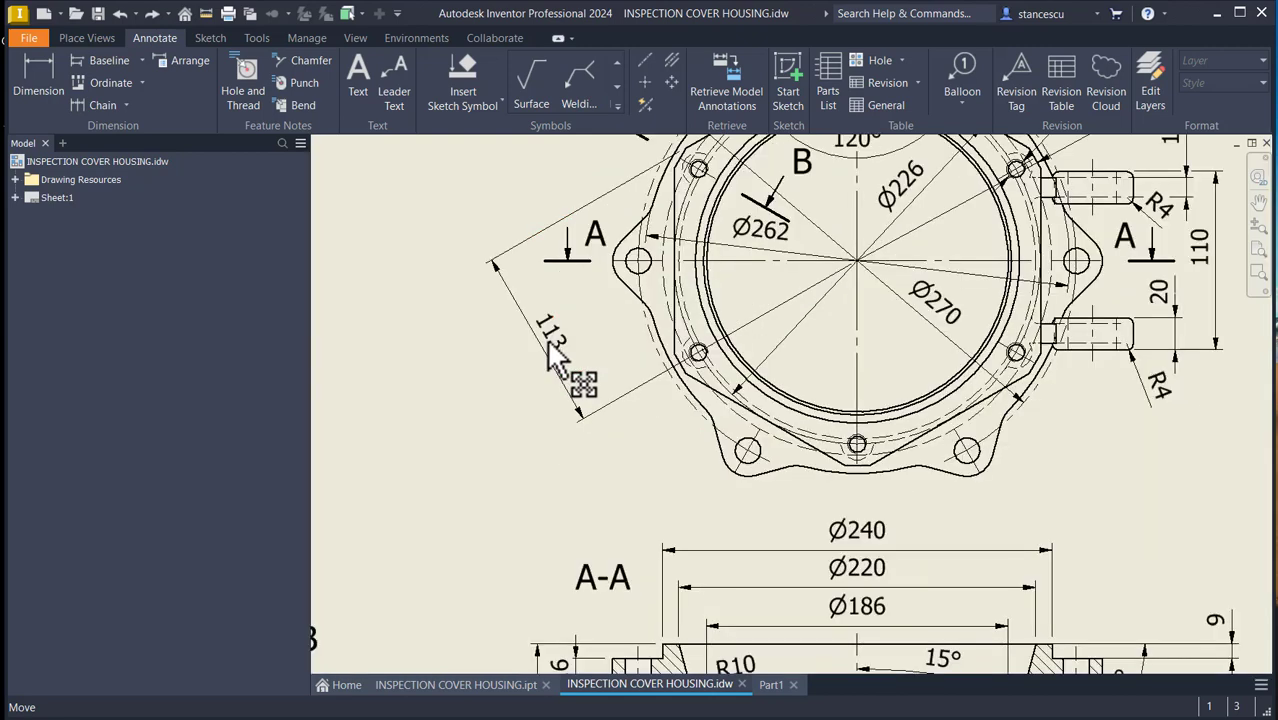
middle_drag(569, 349, 467, 475)
scroll(478, 490, up, 3)
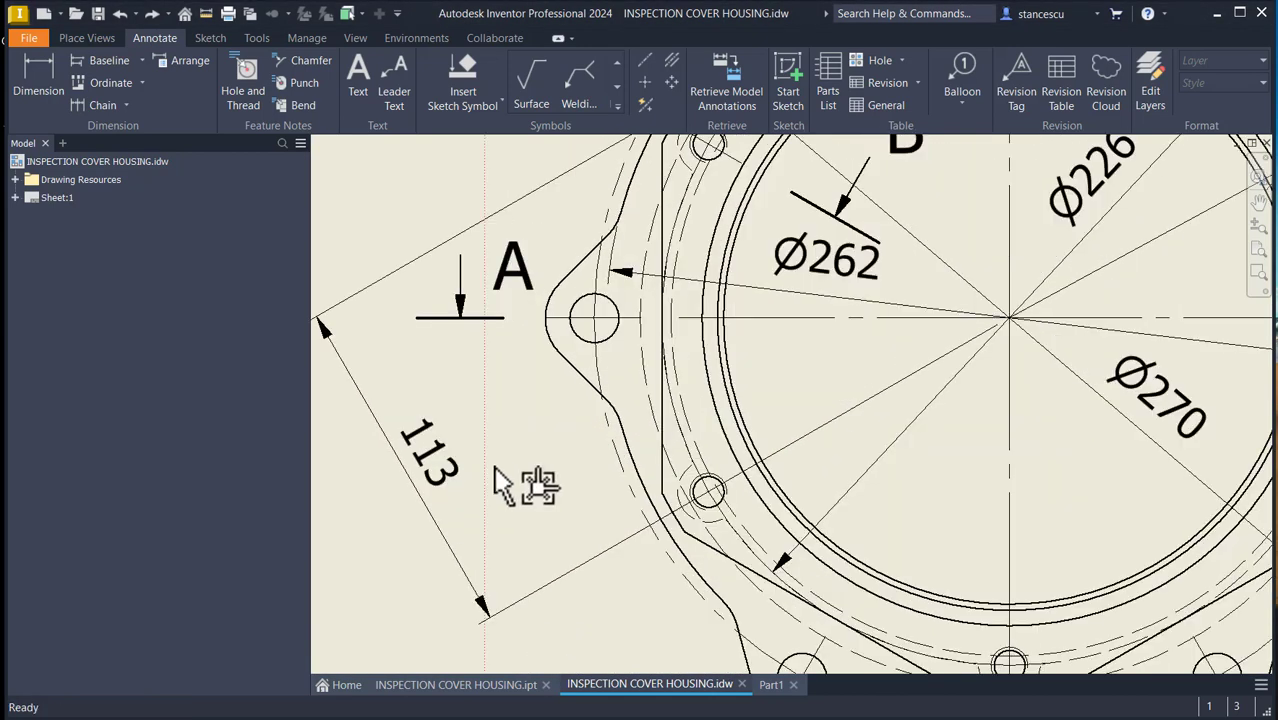
scroll(957, 340, down, 2)
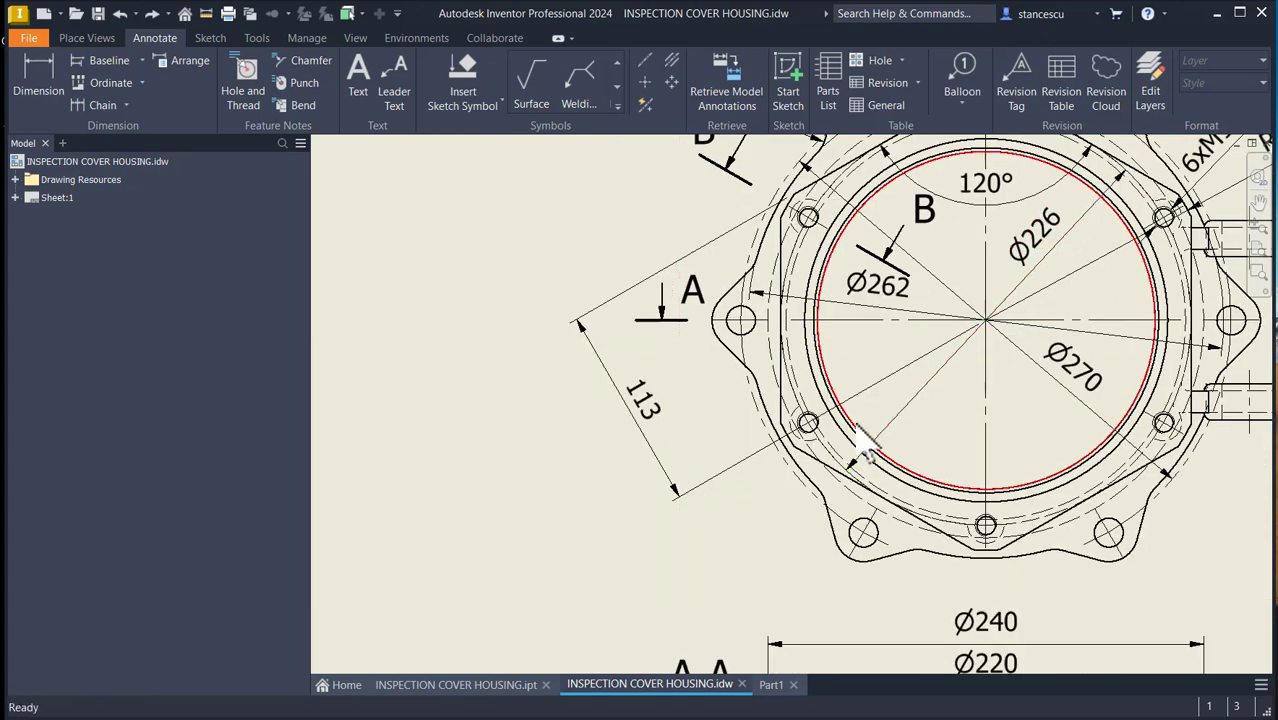
middle_drag(853, 433, 793, 486)
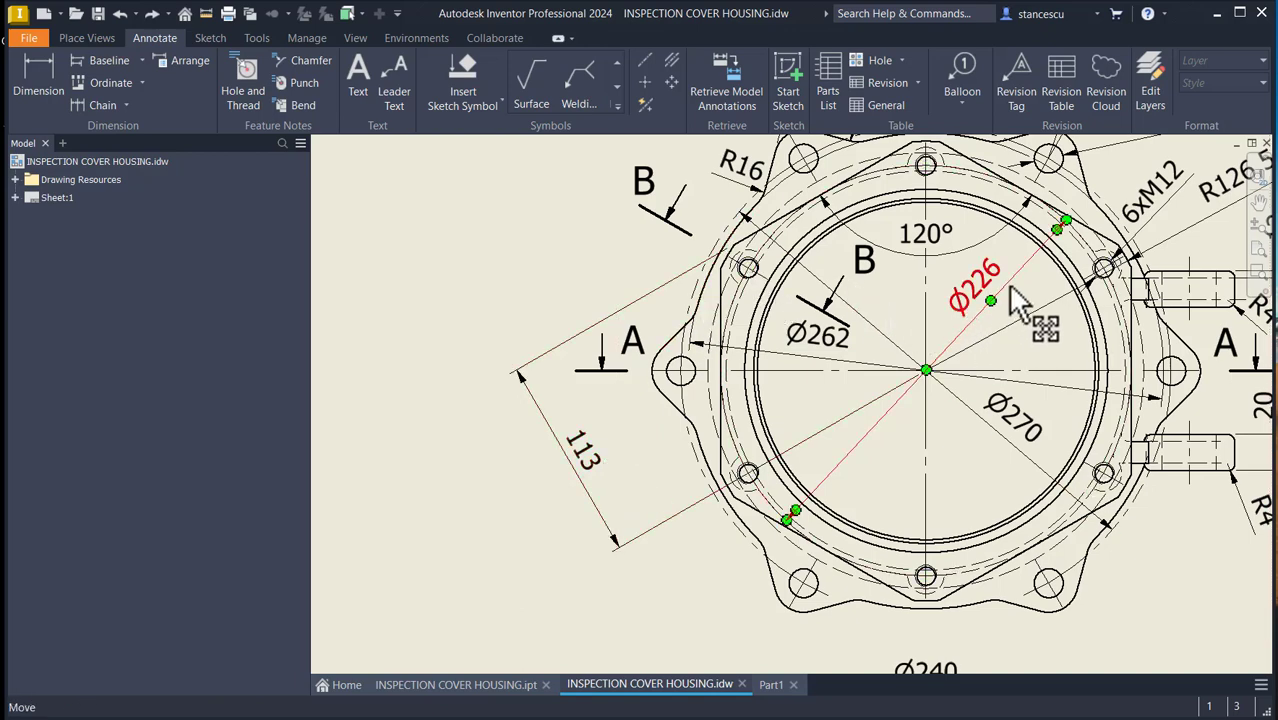
scroll(1100, 265, down, 3)
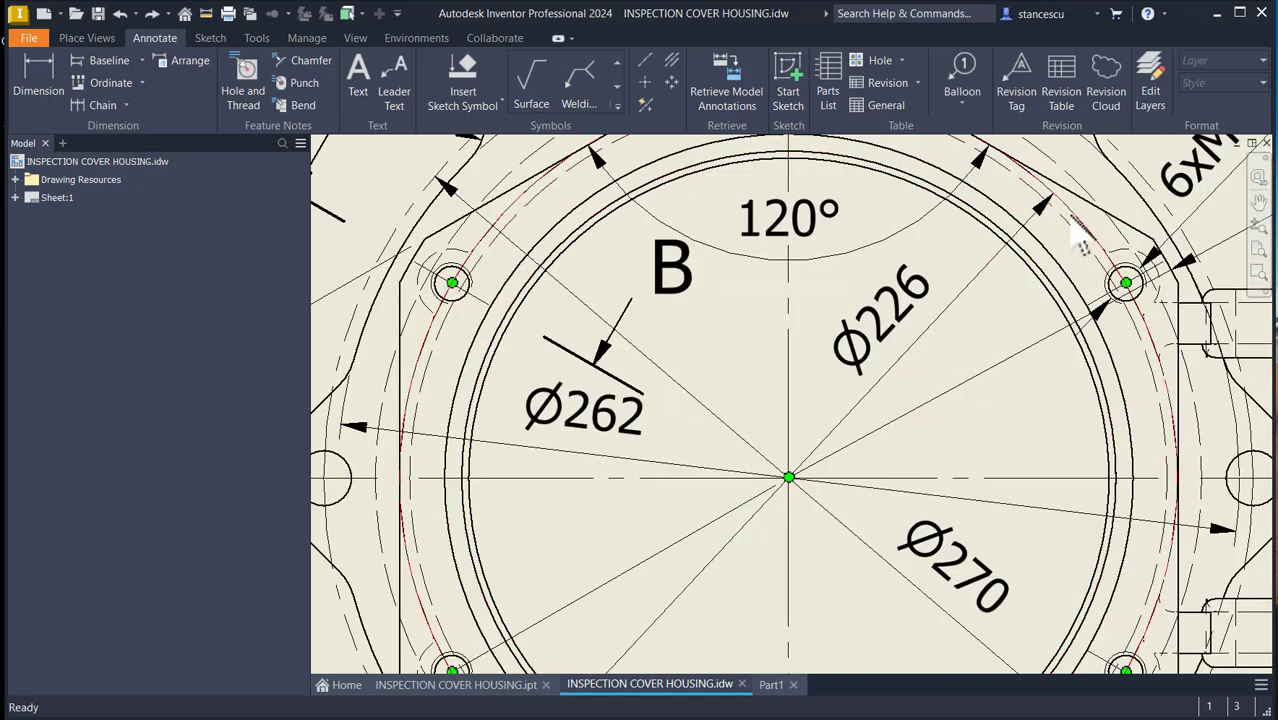
mouse_move(1013, 277)
middle_down()
mouse_move(998, 348)
mouse_move(1041, 419)
middle_up()
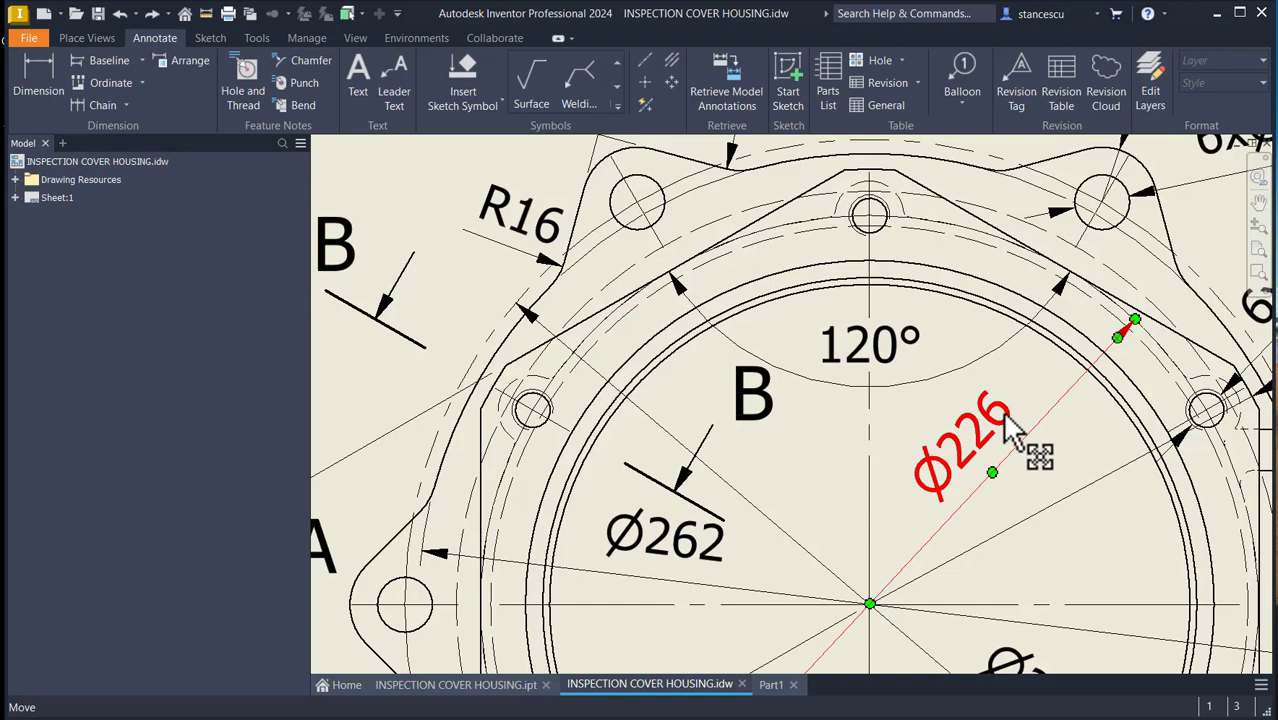
click(818, 490)
mouse_move(818, 480)
middle_down()
mouse_move(813, 379)
mouse_move(979, 331)
middle_up()
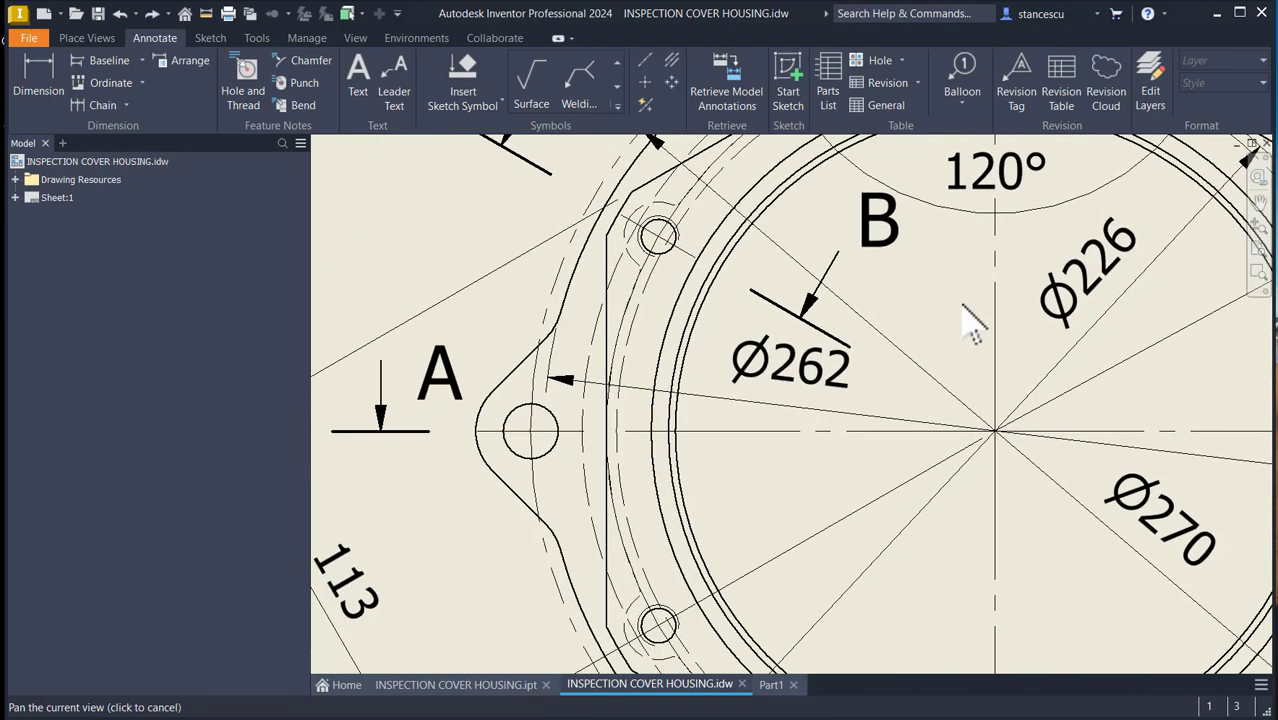
middle_drag(770, 502, 913, 353)
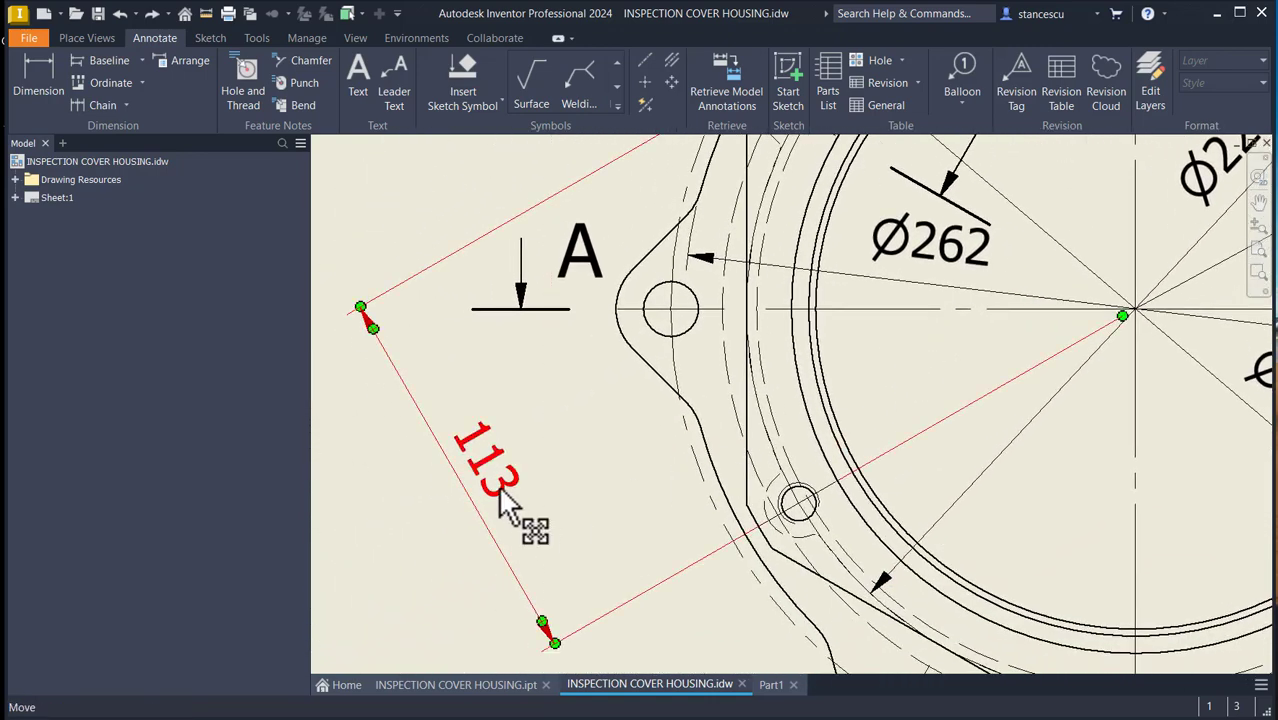
key(Home)
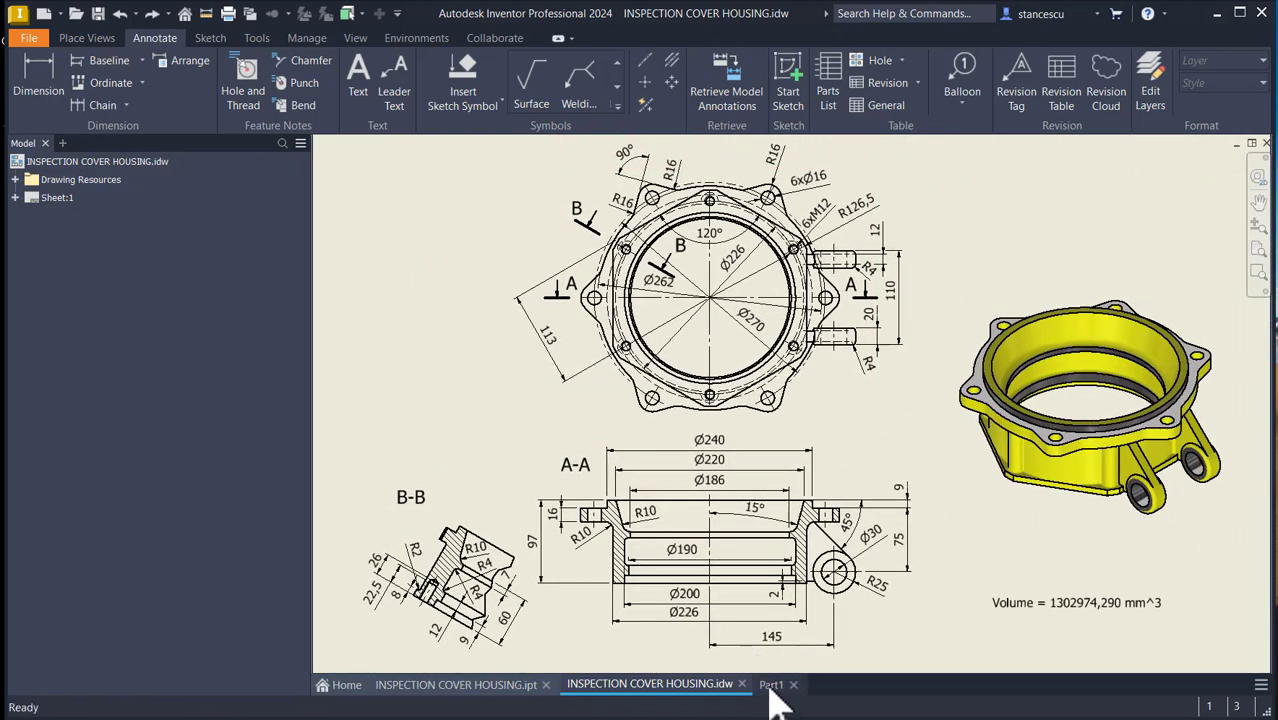
- Return to Part1, create a sketch on the body's bottom annular face, and convert the projected inner circle to construction geometry
mouse_move(771, 695)
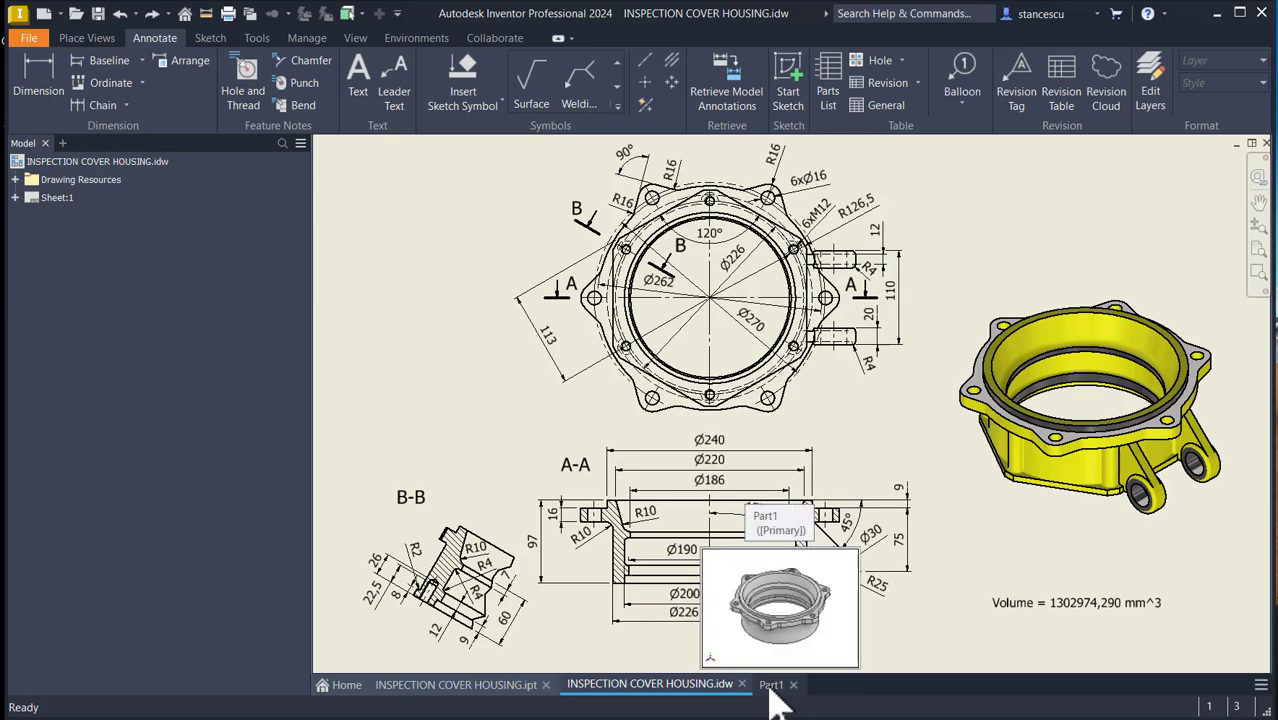
click(771, 688)
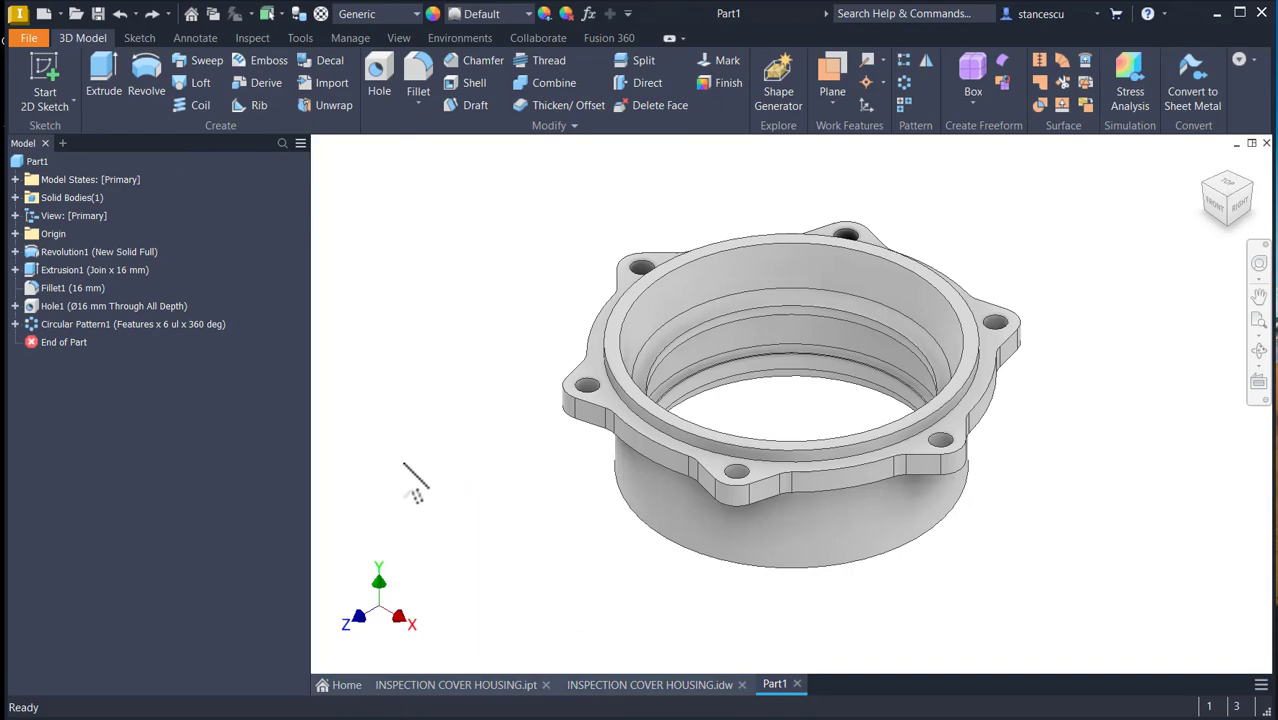
shift+middle_drag(416, 478, 599, 487)
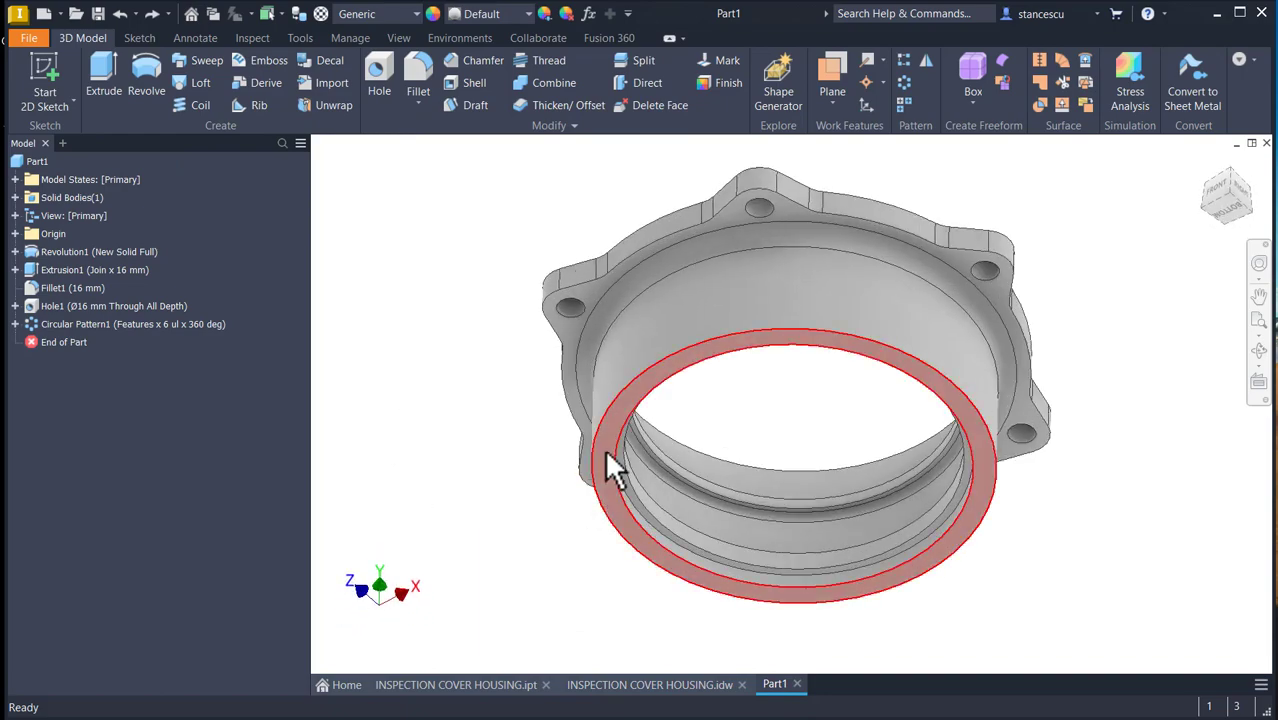
click(605, 455)
click(715, 440)
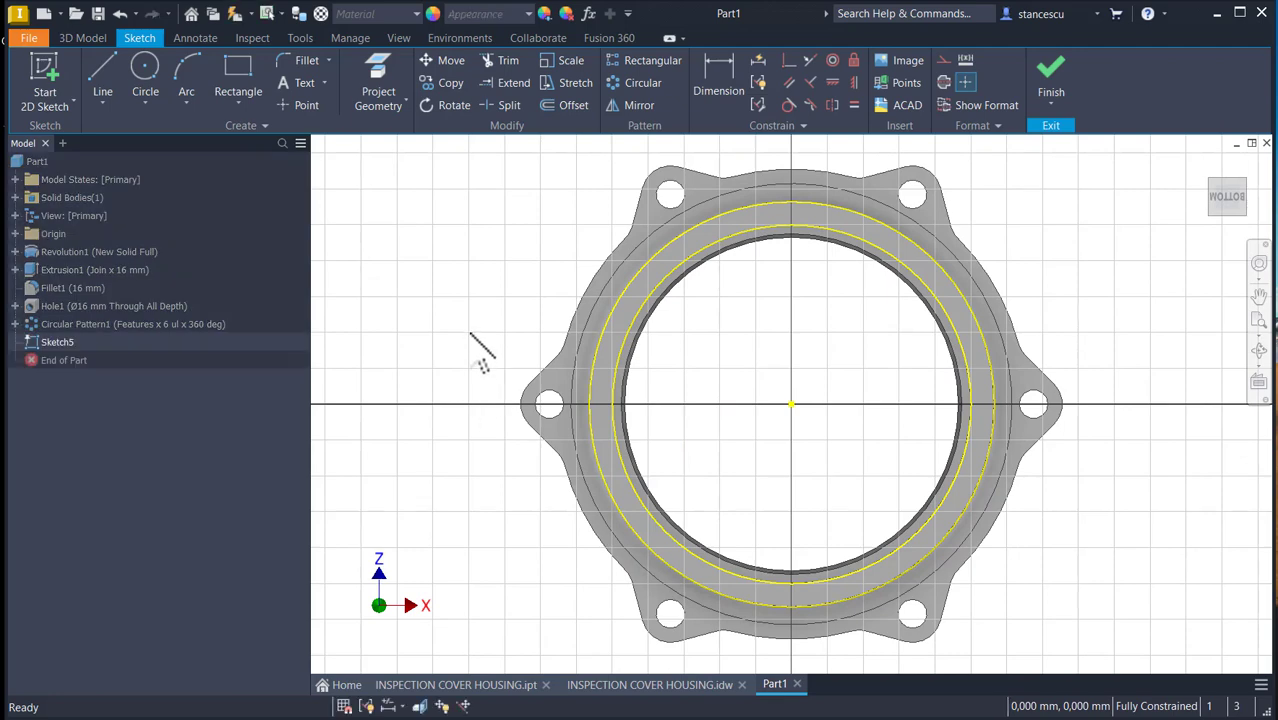
click(627, 336)
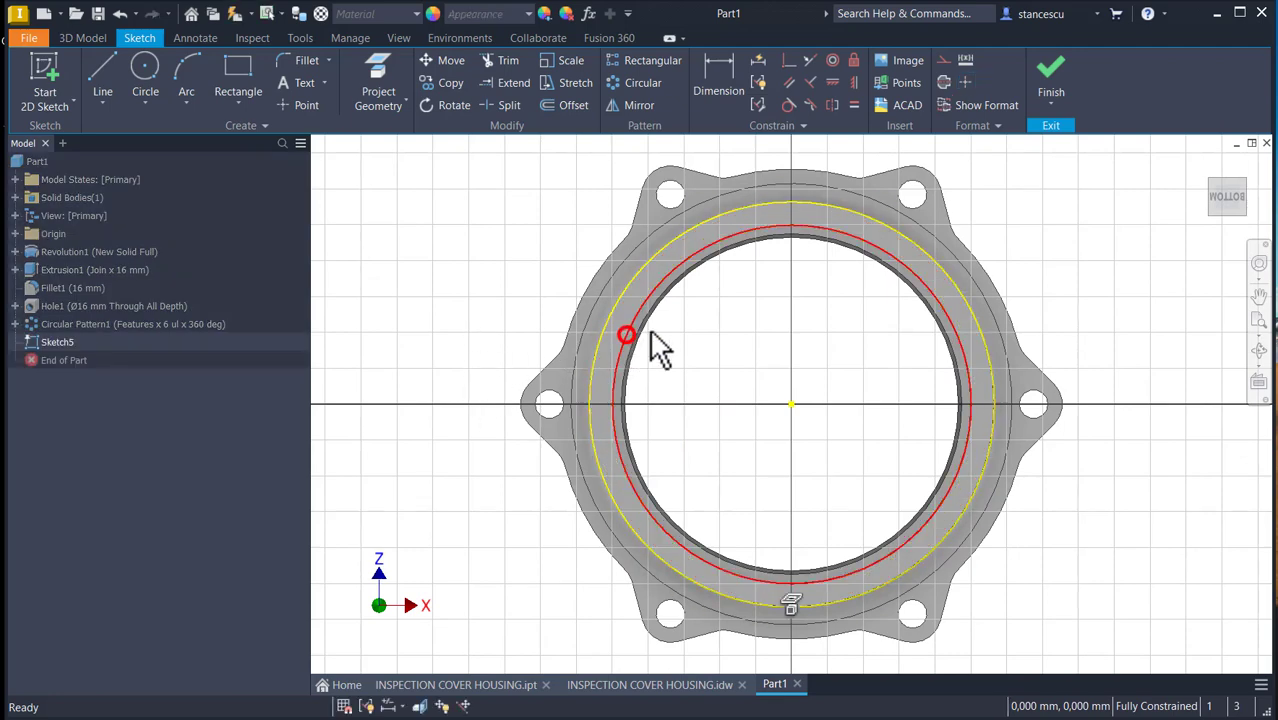
click(944, 60)
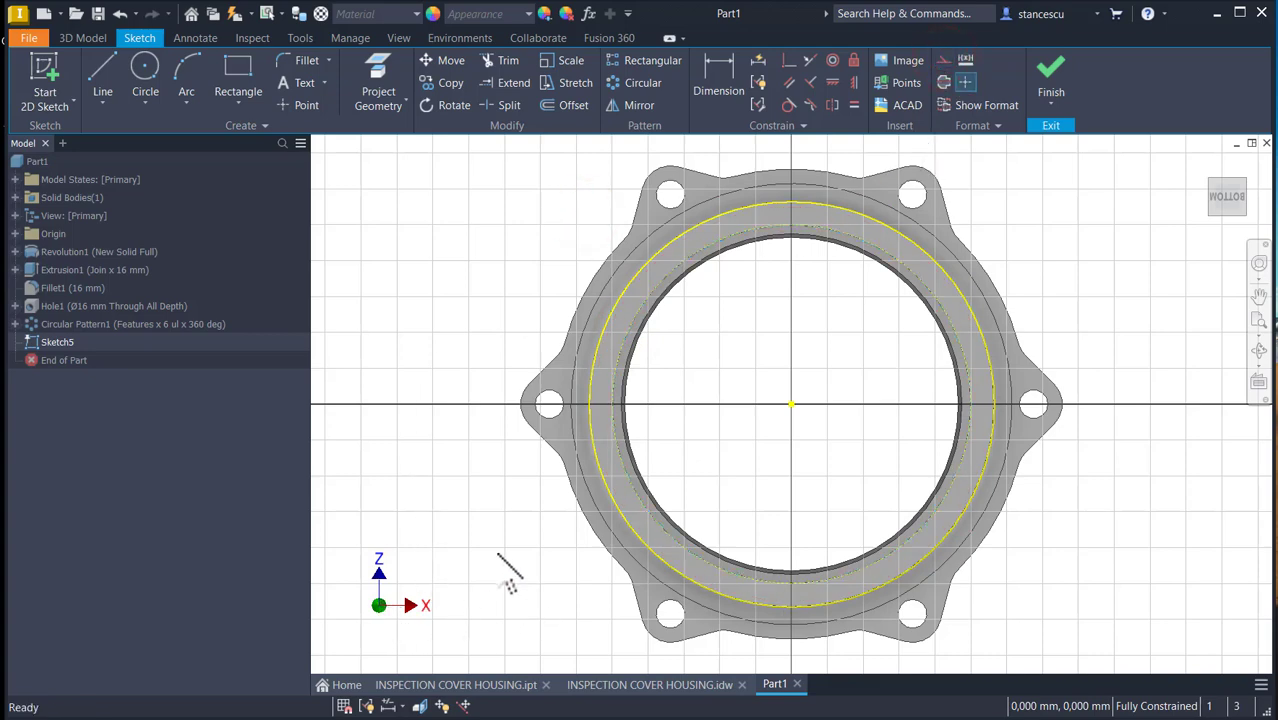
- Sketch two lines tangent to the projected outer circle that meet above it, and align their common endpoint vertically with the sketch origin
click(109, 76)
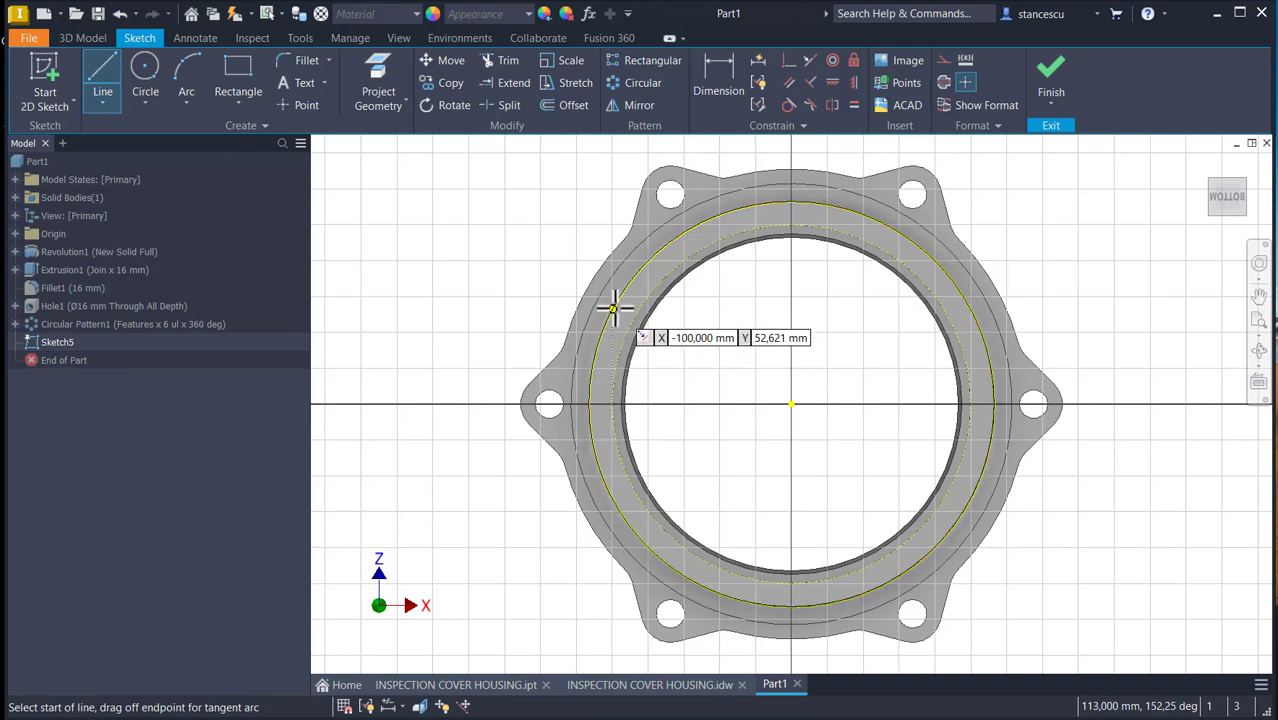
drag(613, 309, 779, 148)
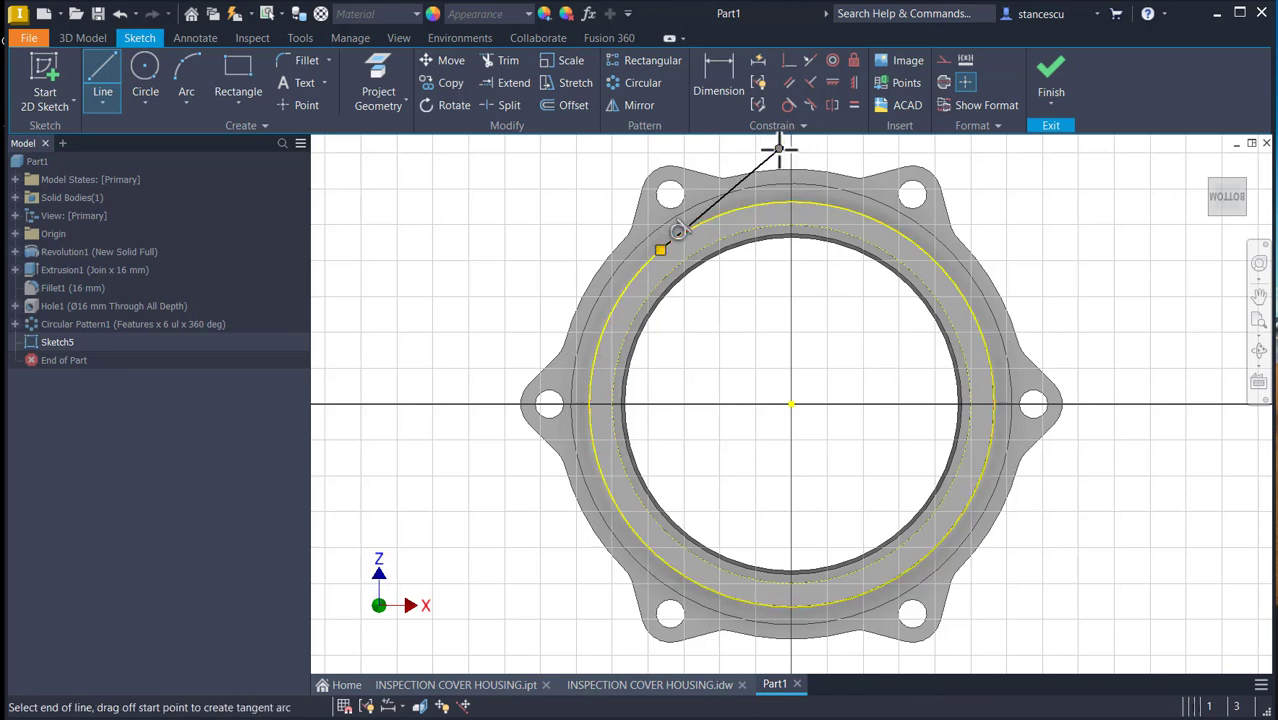
click(907, 237)
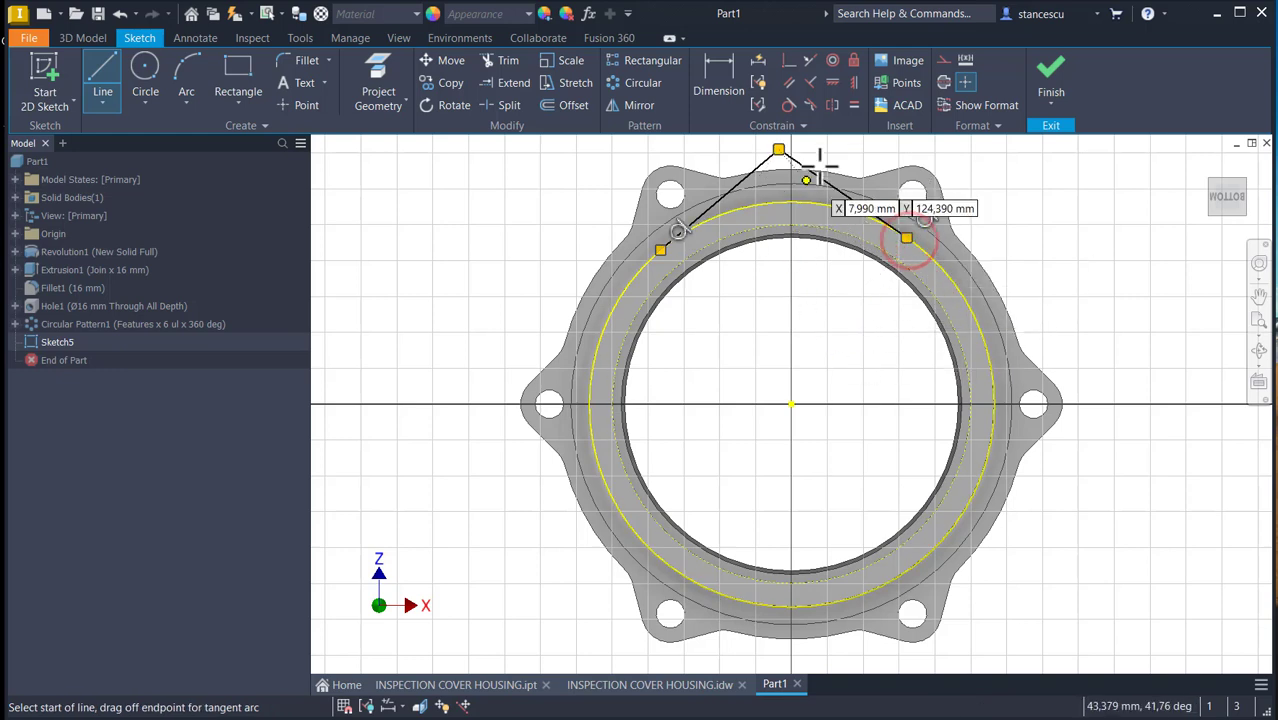
click(853, 83)
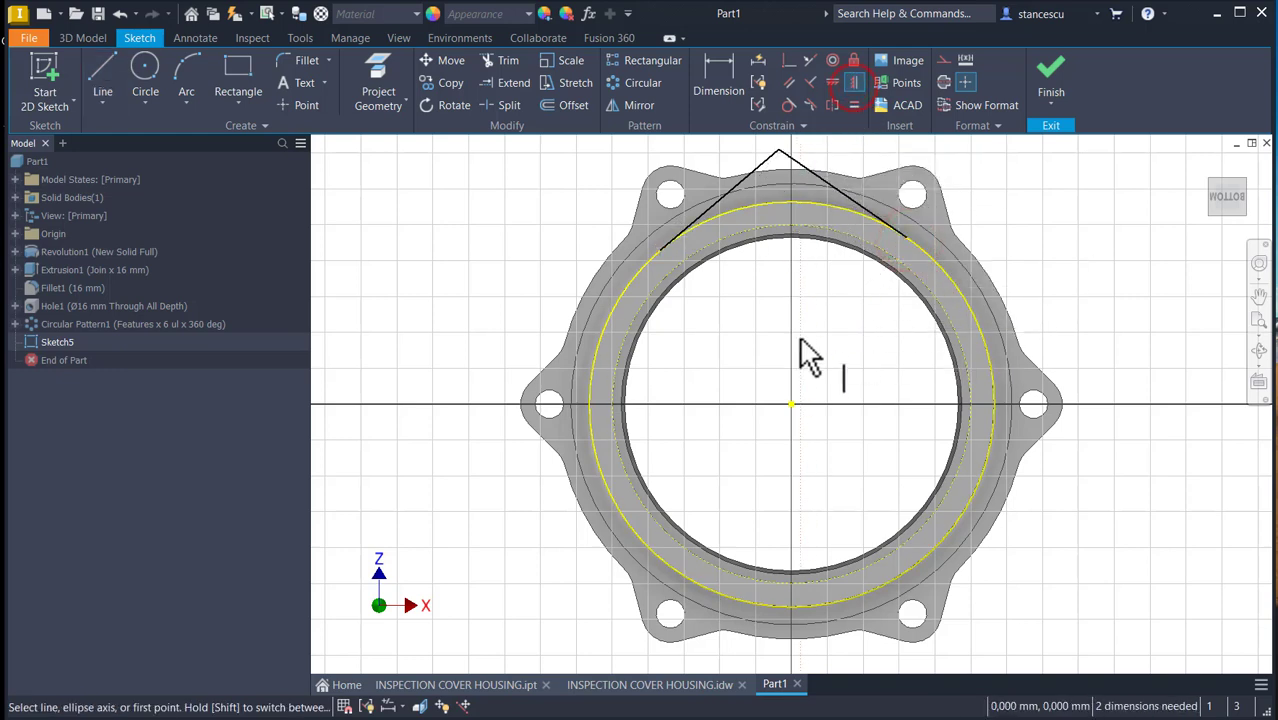
click(791, 404)
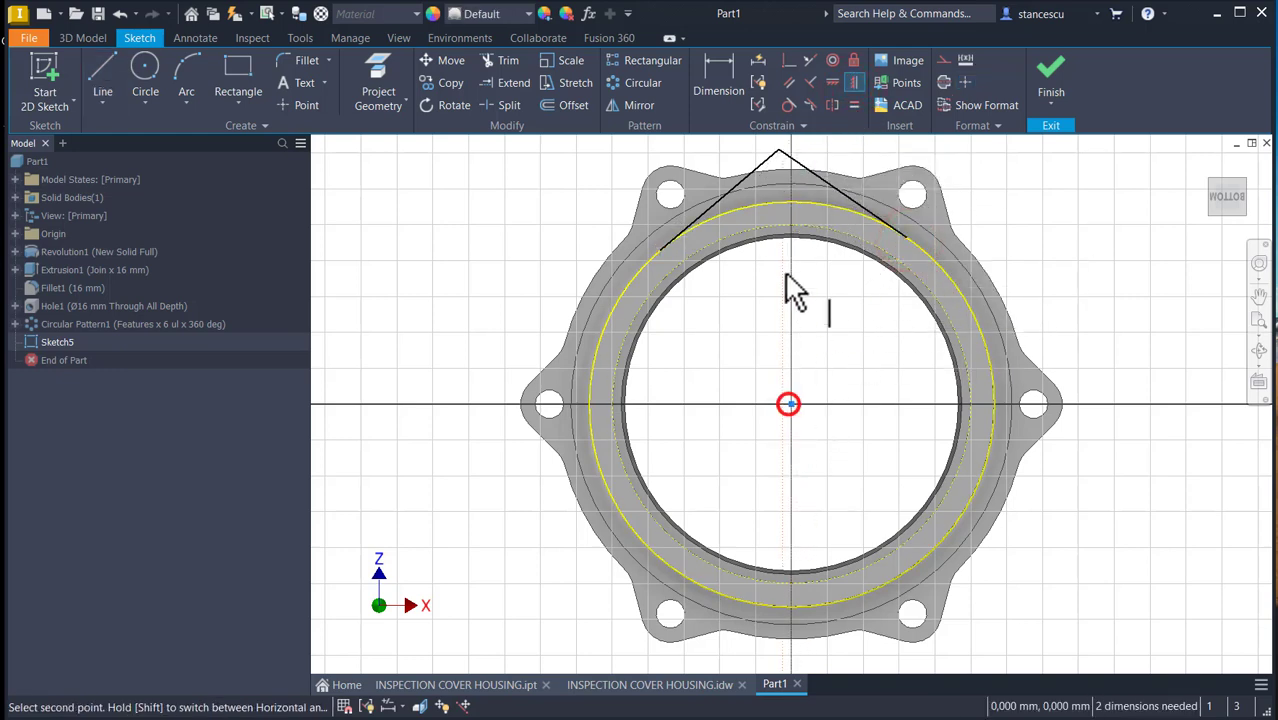
click(779, 150)
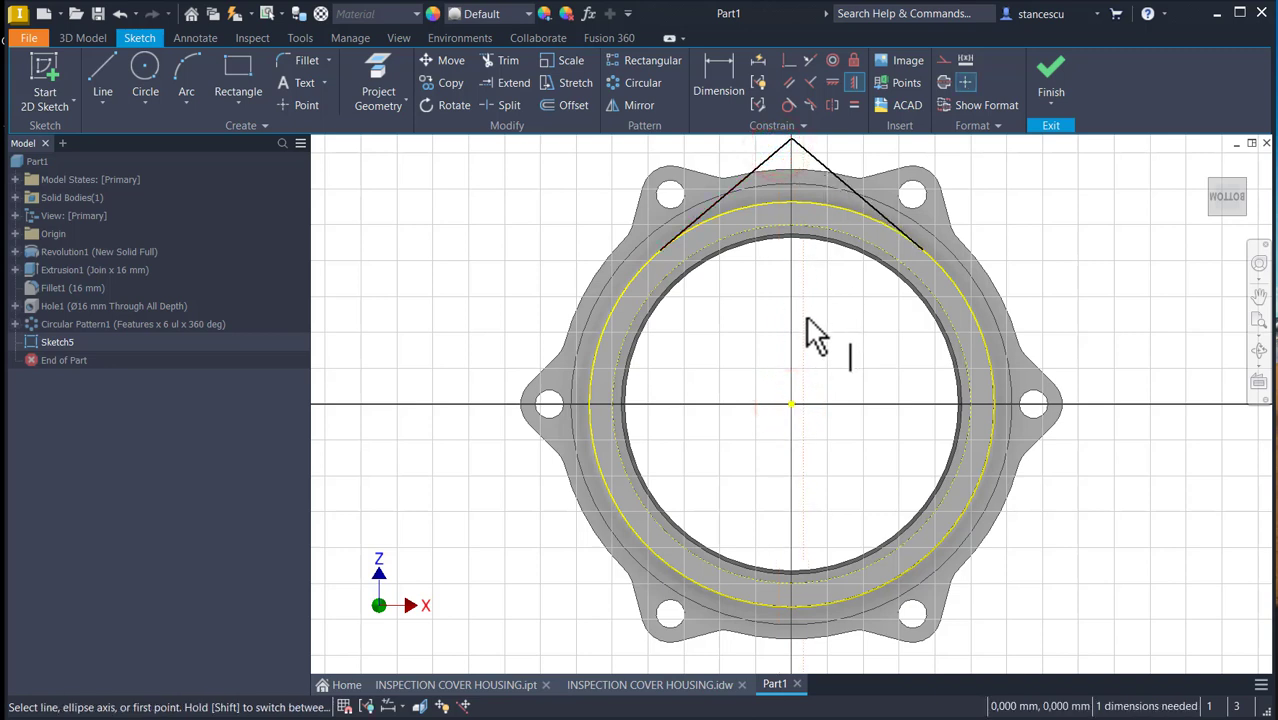
- Dimension the angle between the two tangent lines as 120°
click(721, 78)
click(758, 165)
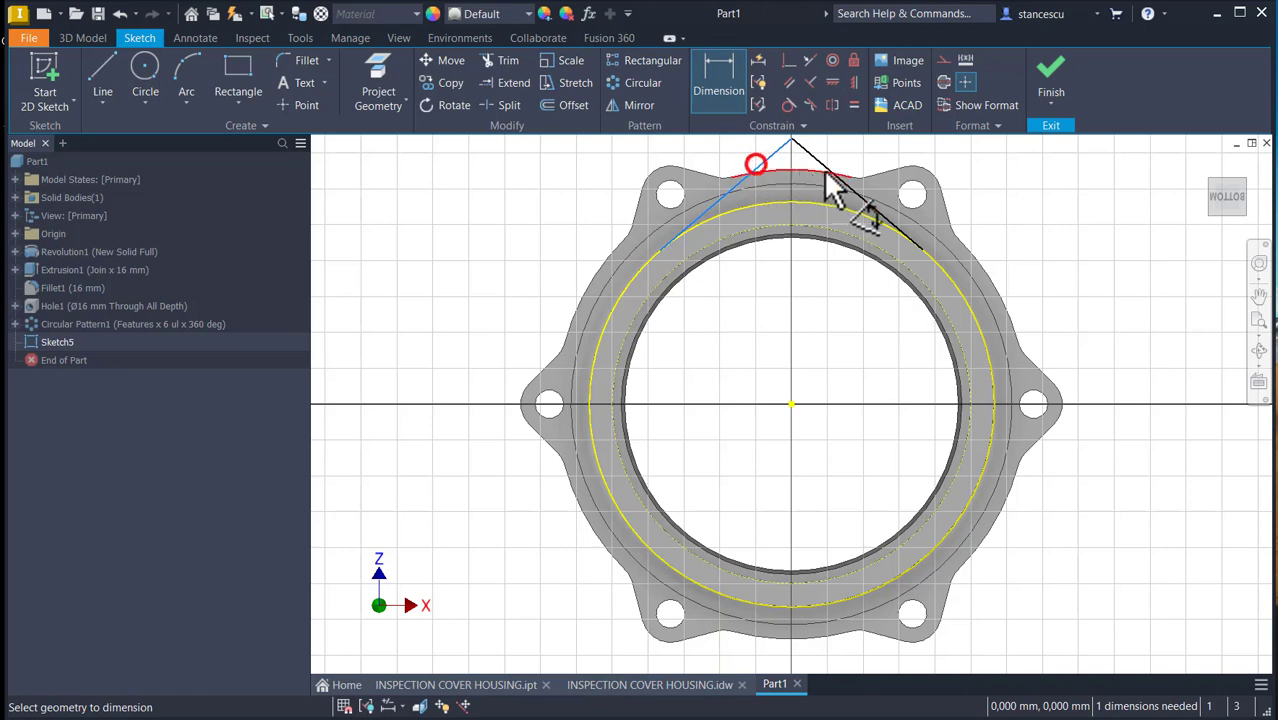
click(826, 170)
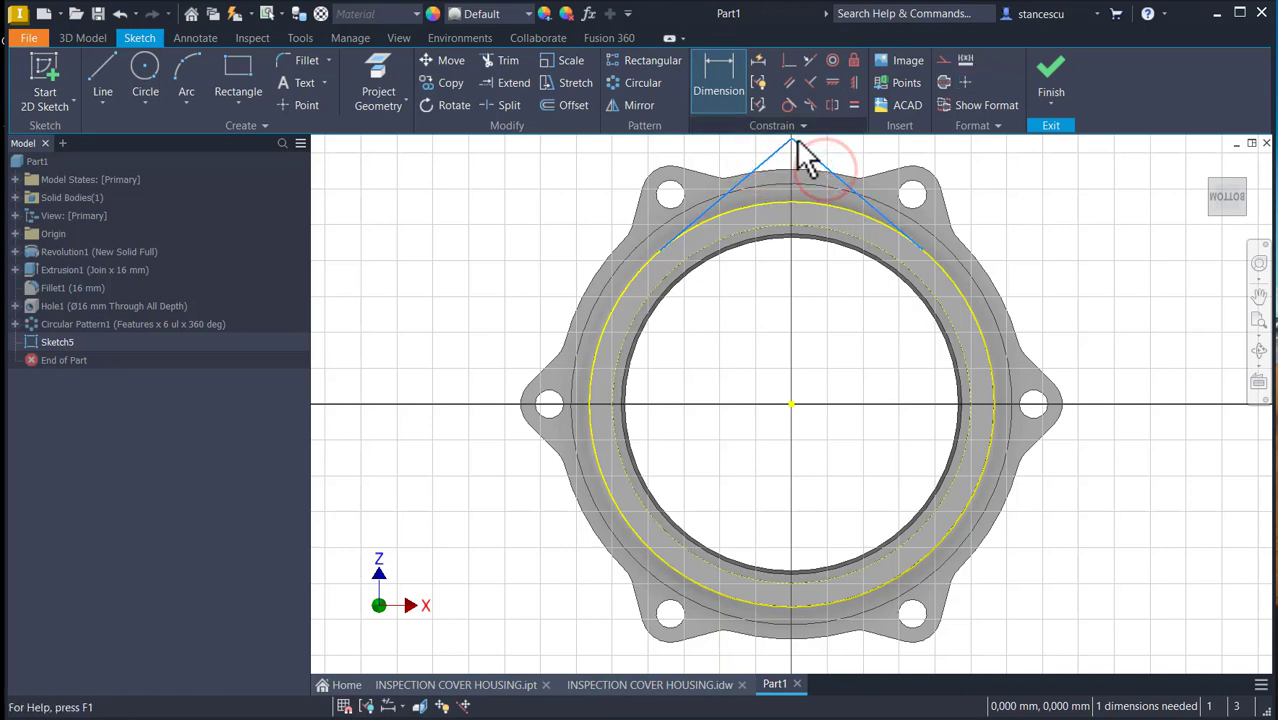
click(786, 296)
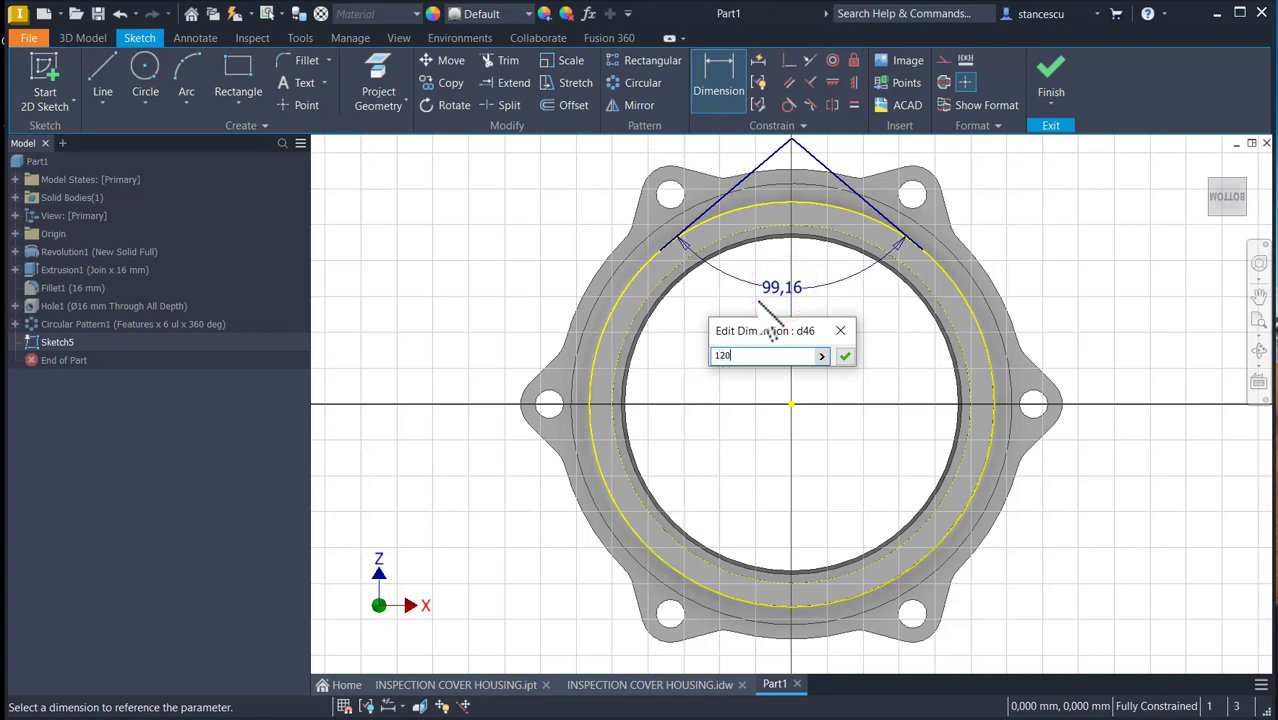
key(Return)
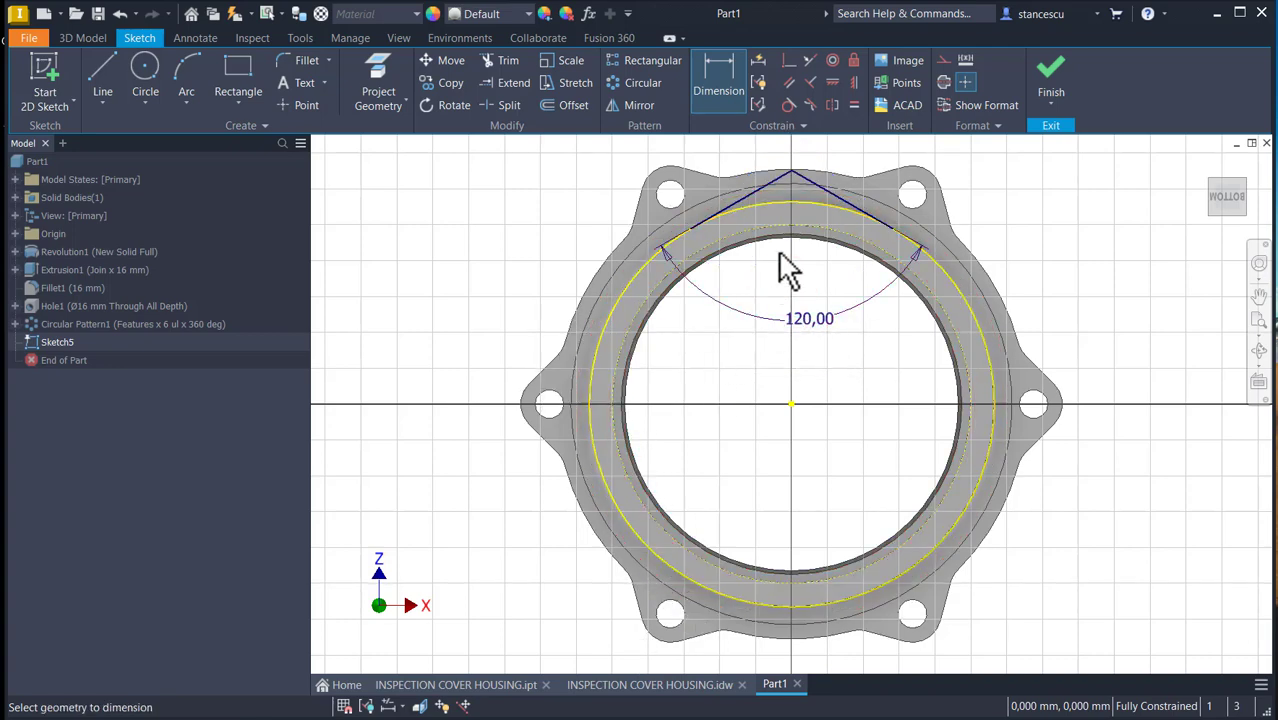
- Draw a three-point arc between the two tangent lines just below their apex, with a radius of 126,5 mm
scroll(778, 250, up, 5)
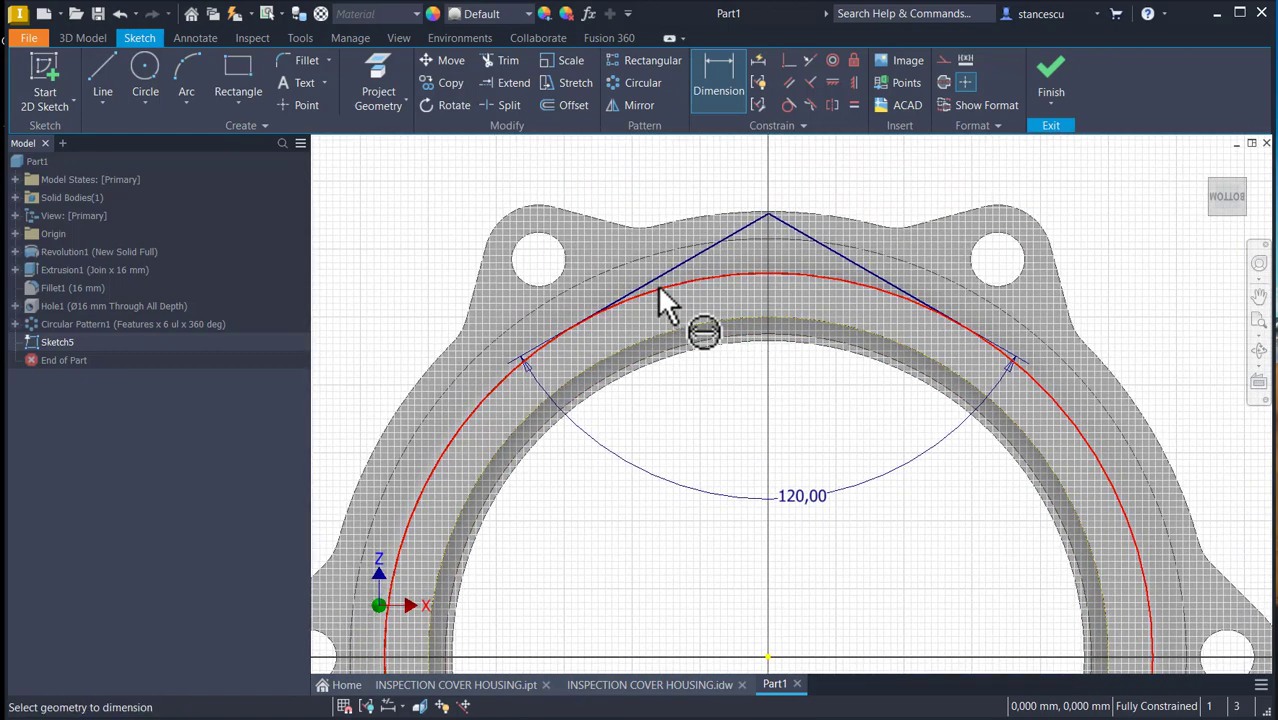
click(658, 287)
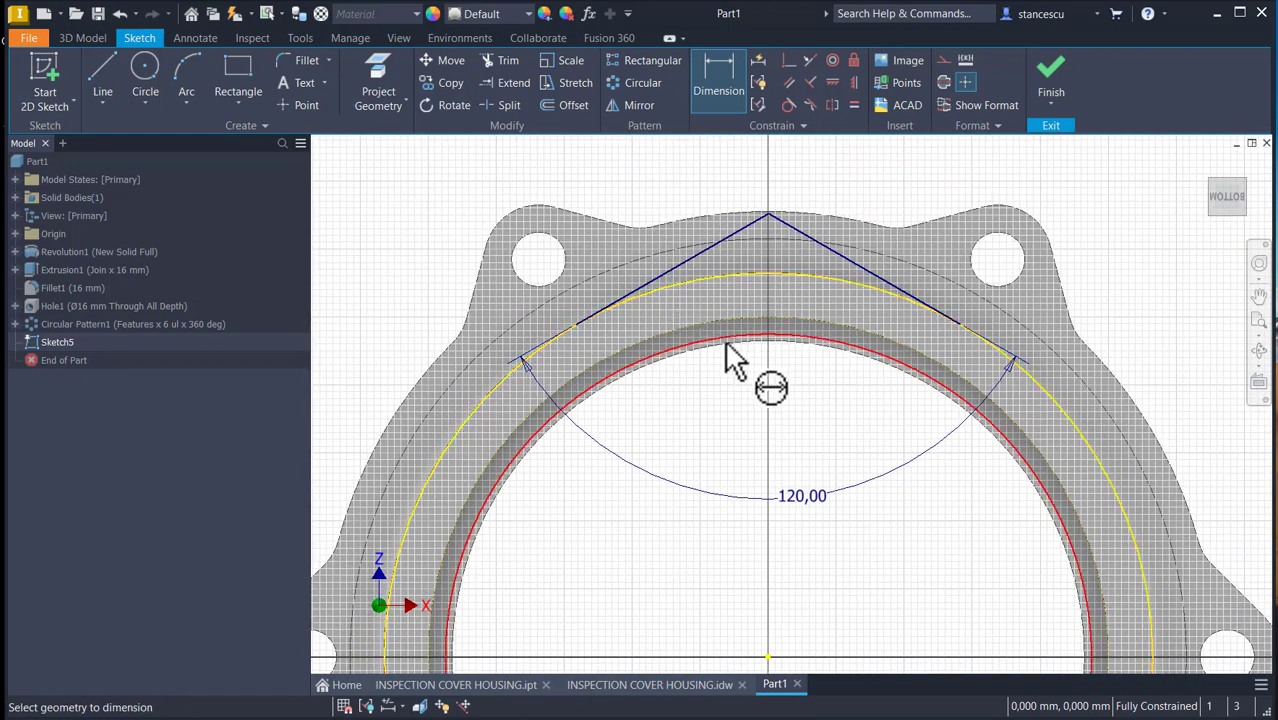
click(190, 88)
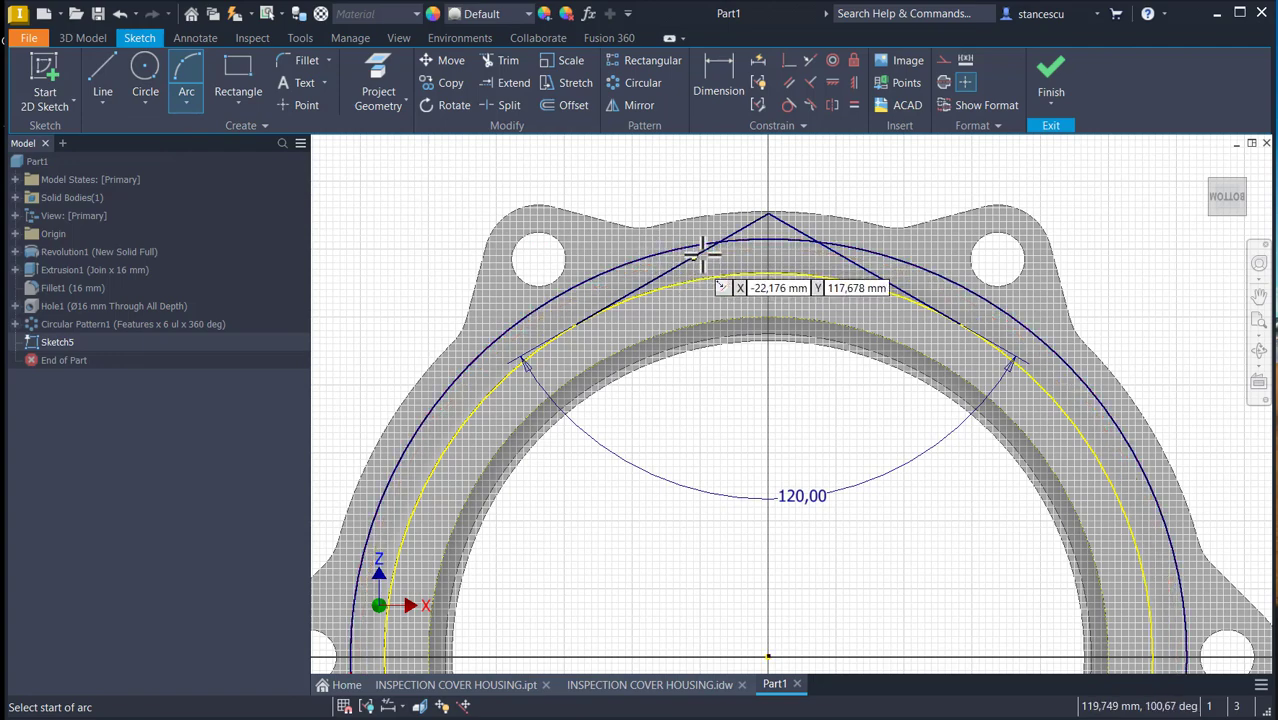
click(705, 247)
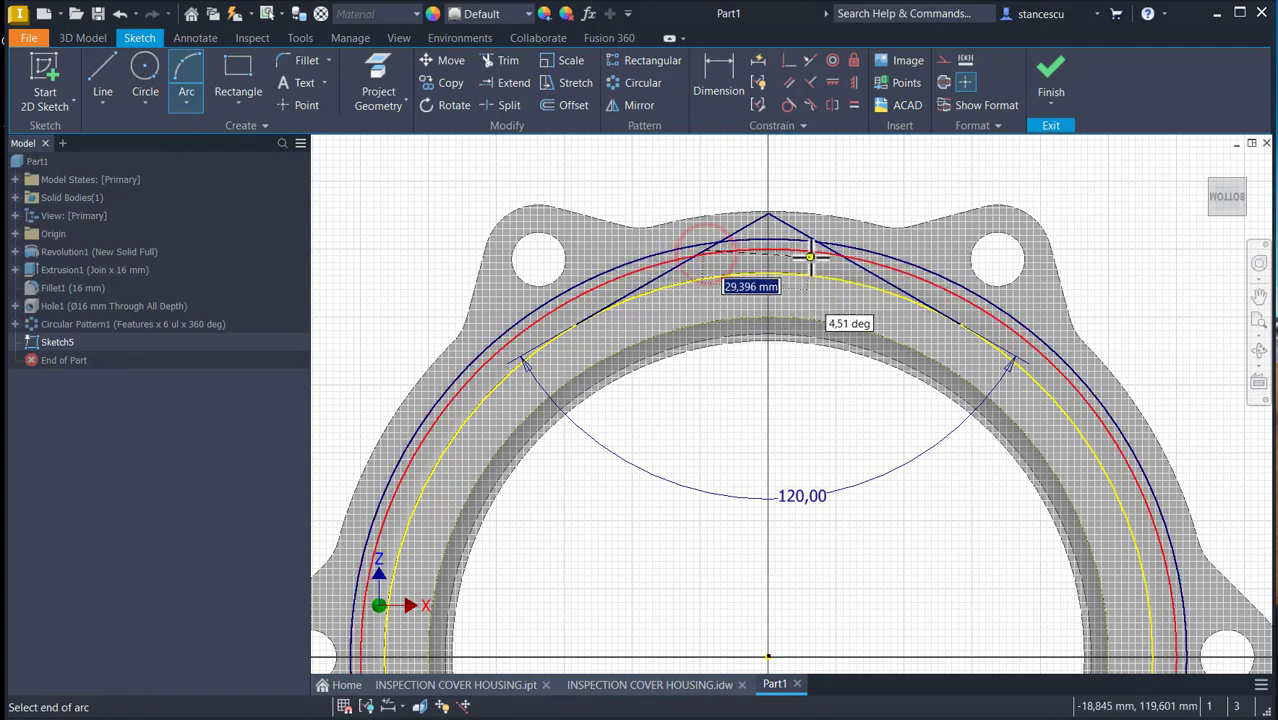
scroll(830, 258, up, 3)
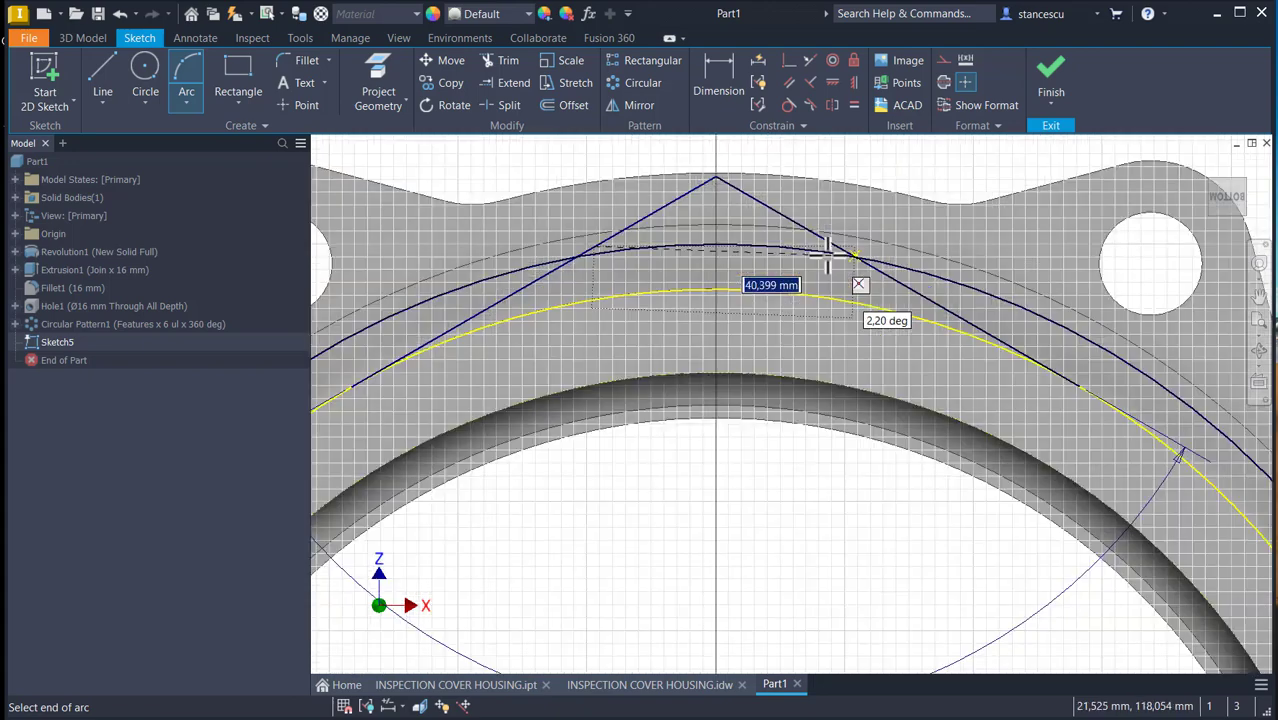
click(876, 271)
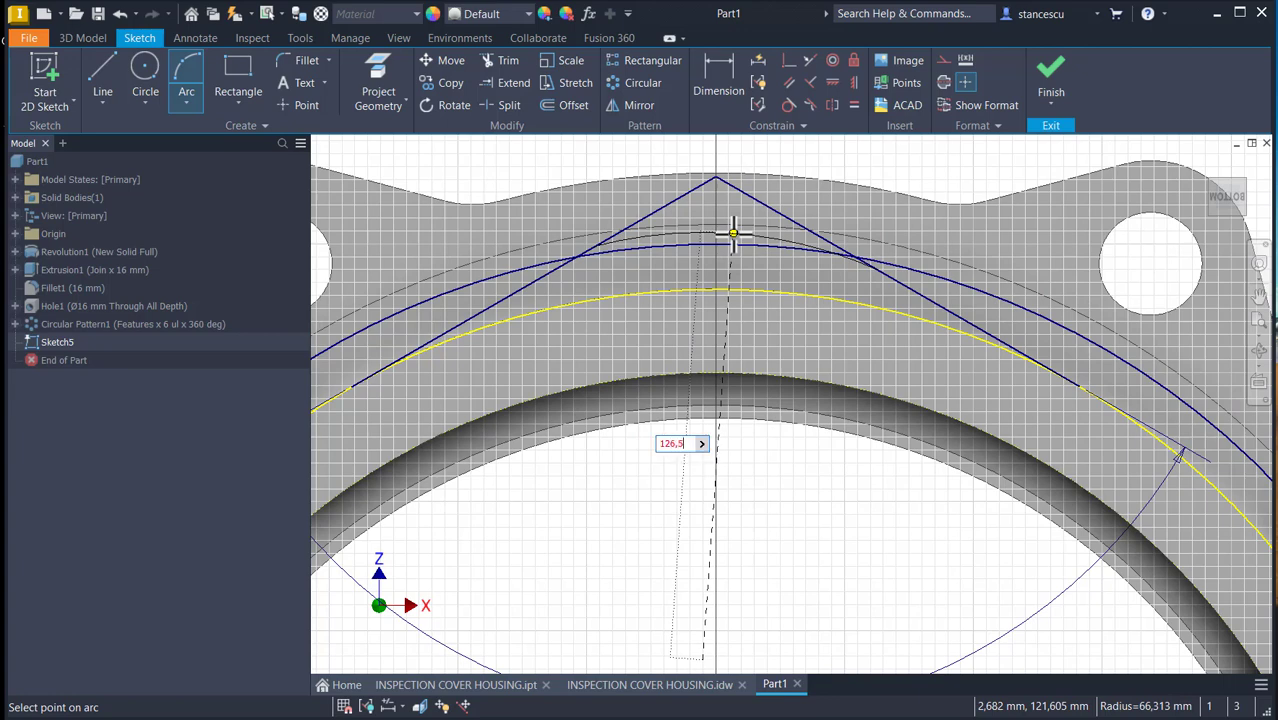
key(Return)
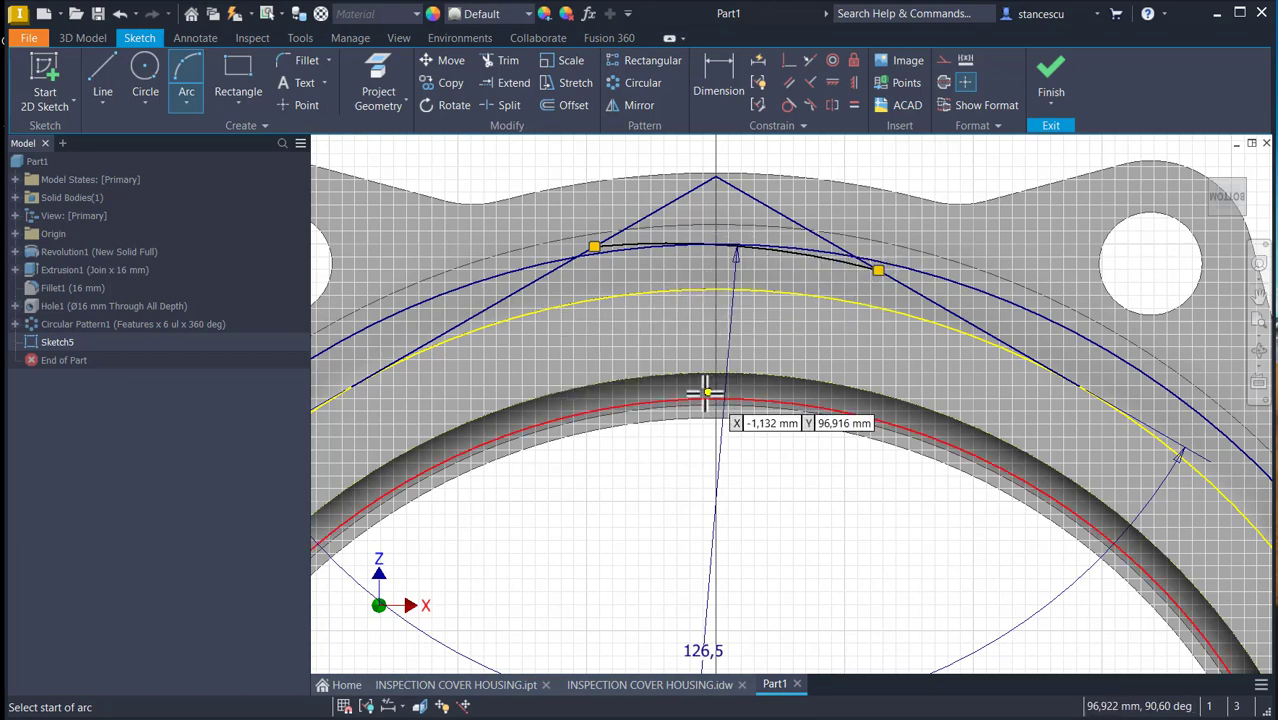
key(Escape)
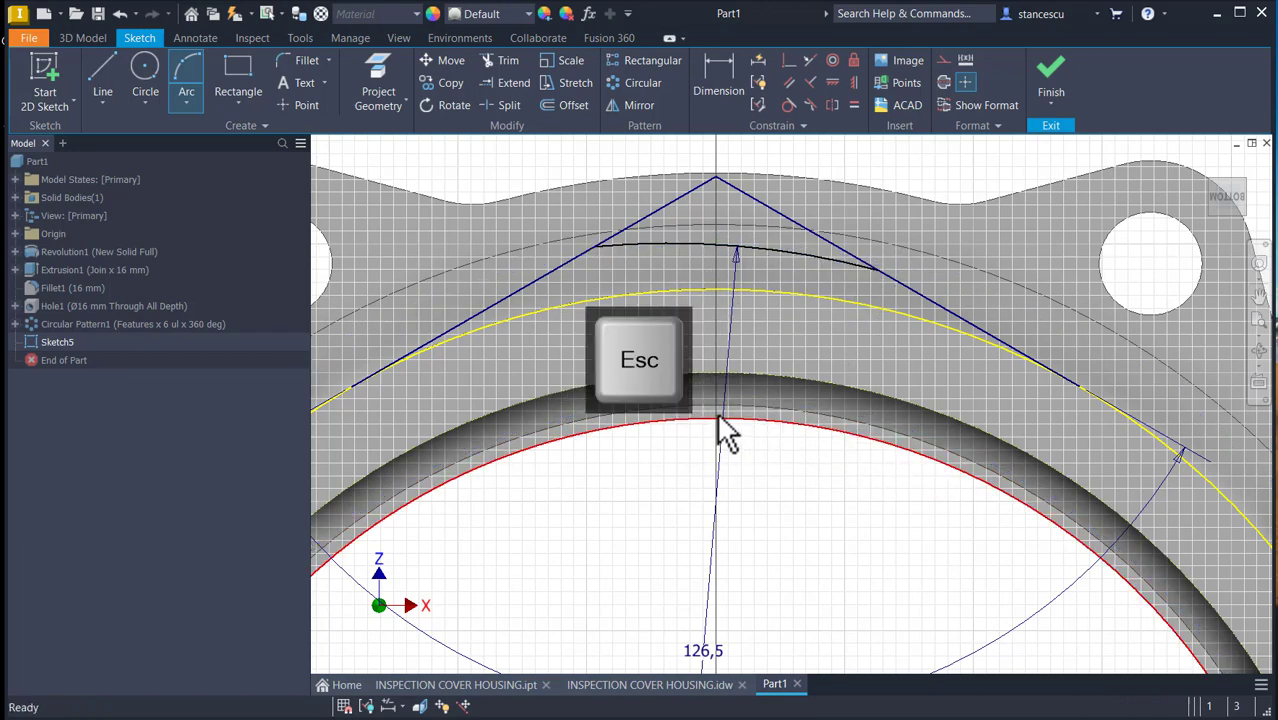
- Constrain the arc's center point to be coincident with the sketch origin
scroll(776, 486, down, 4)
scroll(785, 455, up, 2)
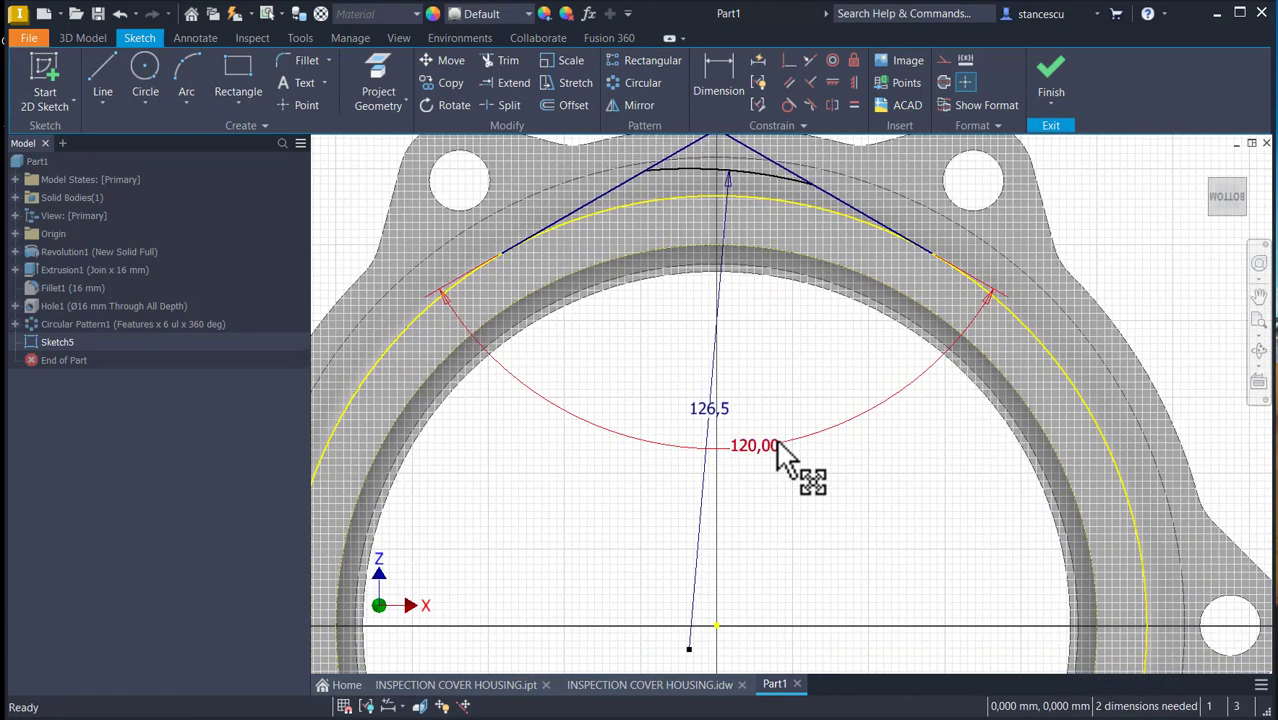
click(789, 61)
click(689, 650)
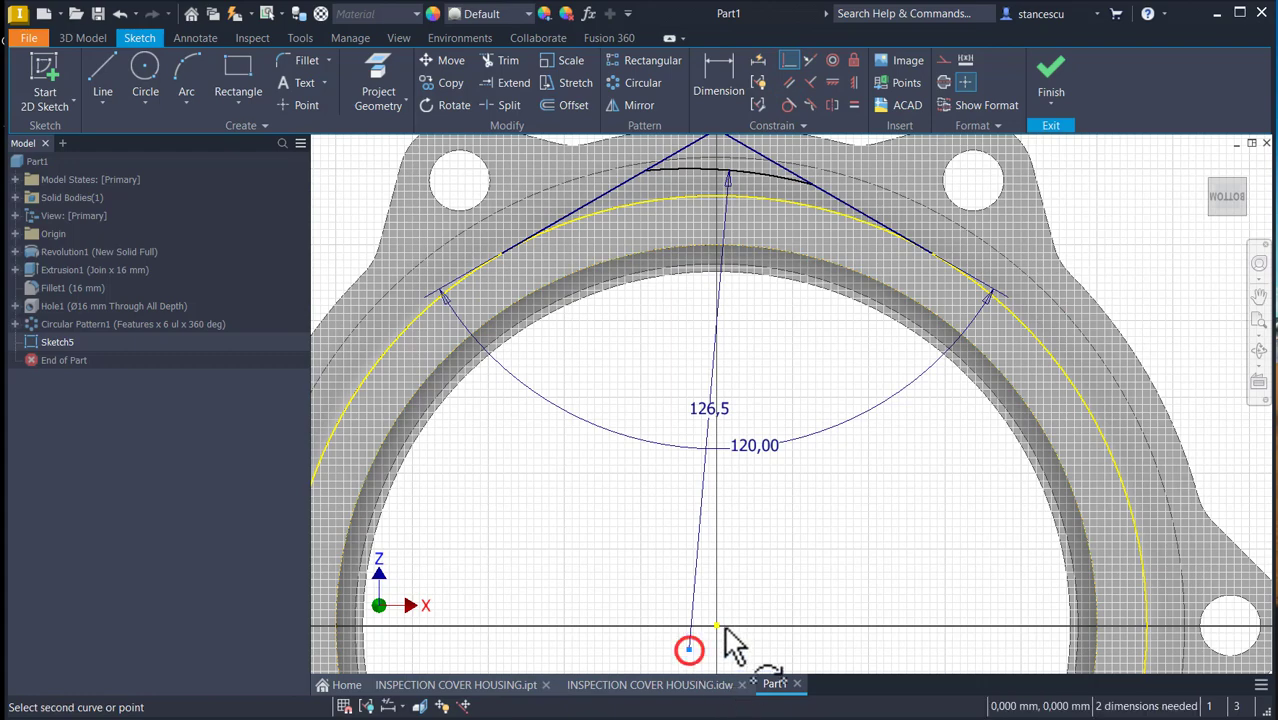
click(716, 626)
middle_drag(757, 470, 783, 527)
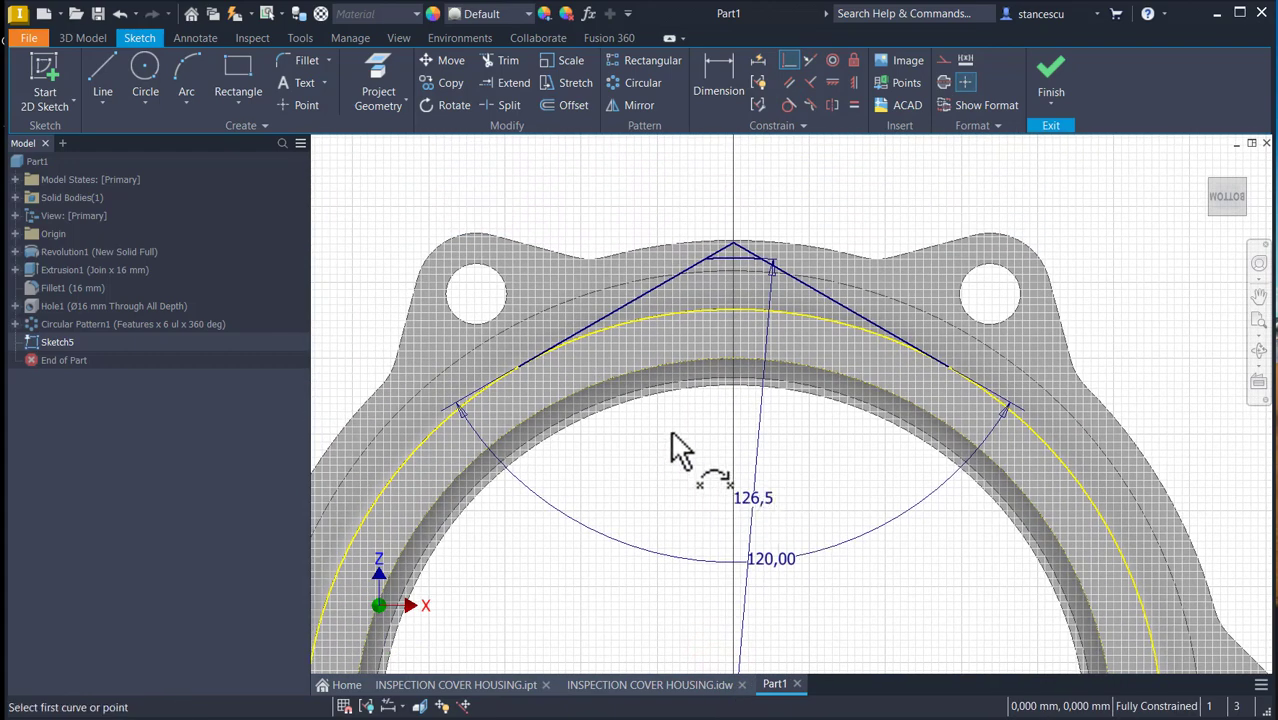
- Finish the sketch and extrude the closed corner profile outside the ring 8 mm, joined to the housing body
scroll(721, 300, up, 3)
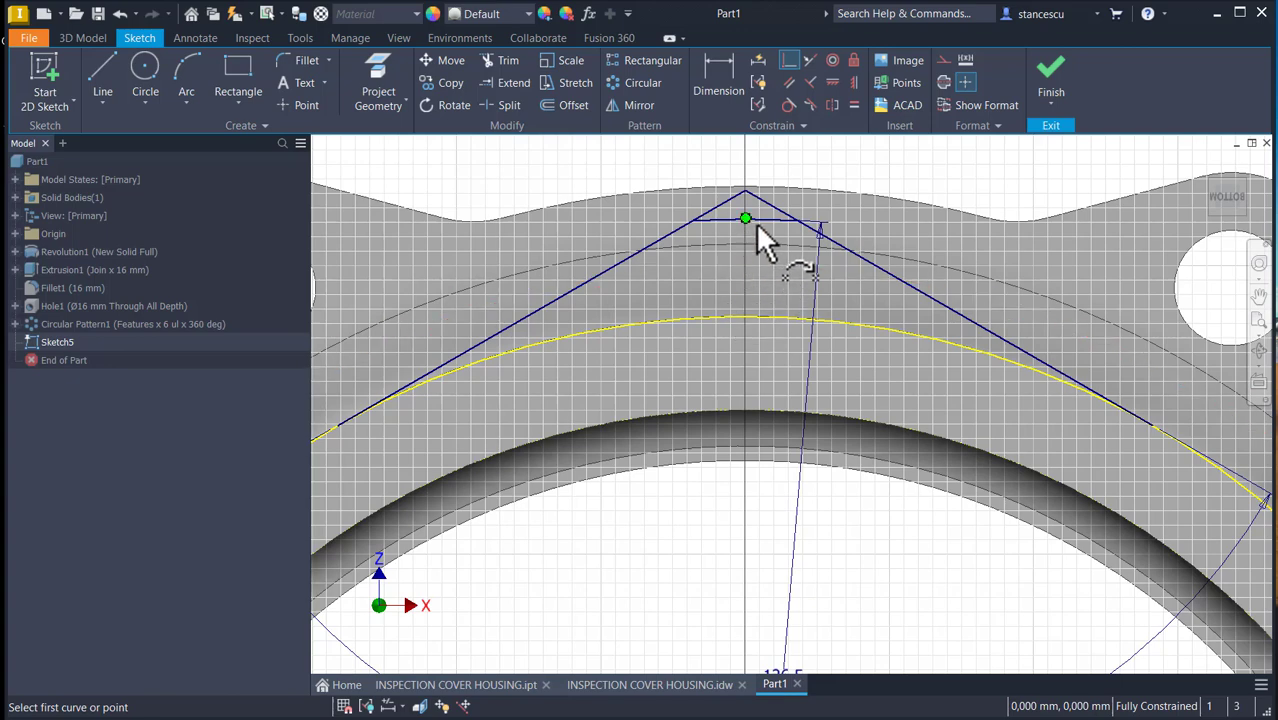
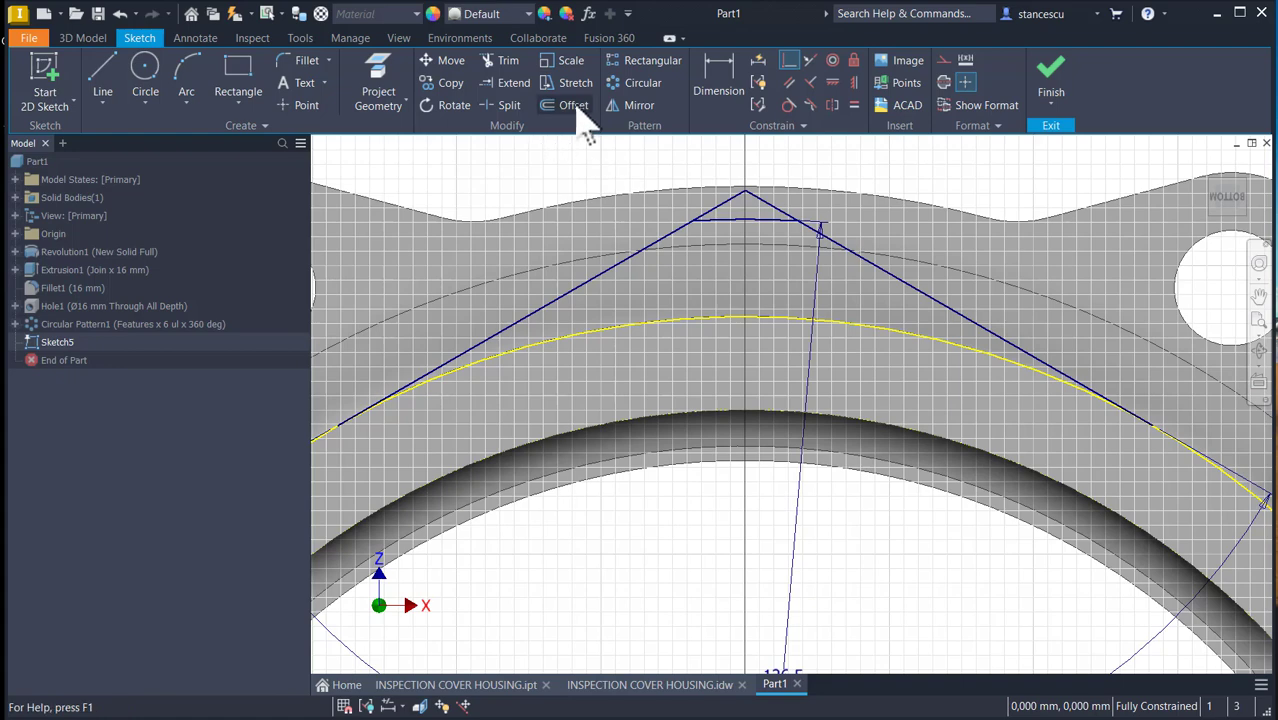
click(519, 105)
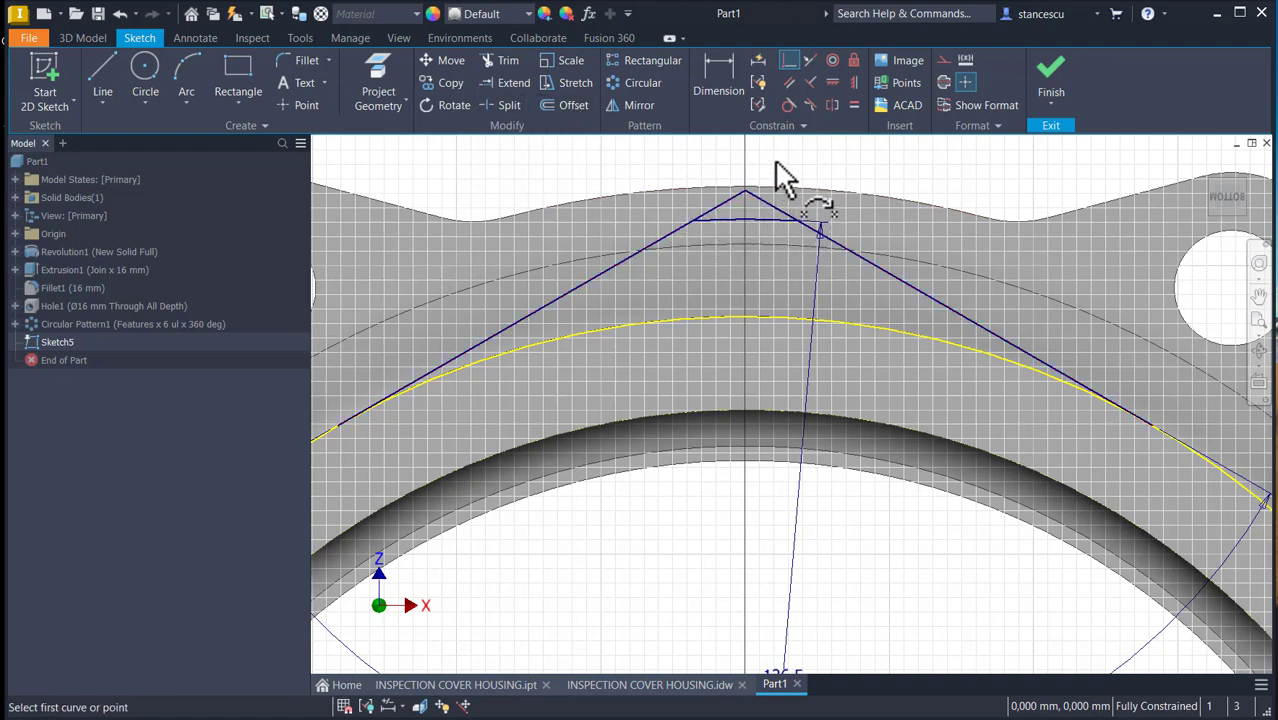
click(1050, 80)
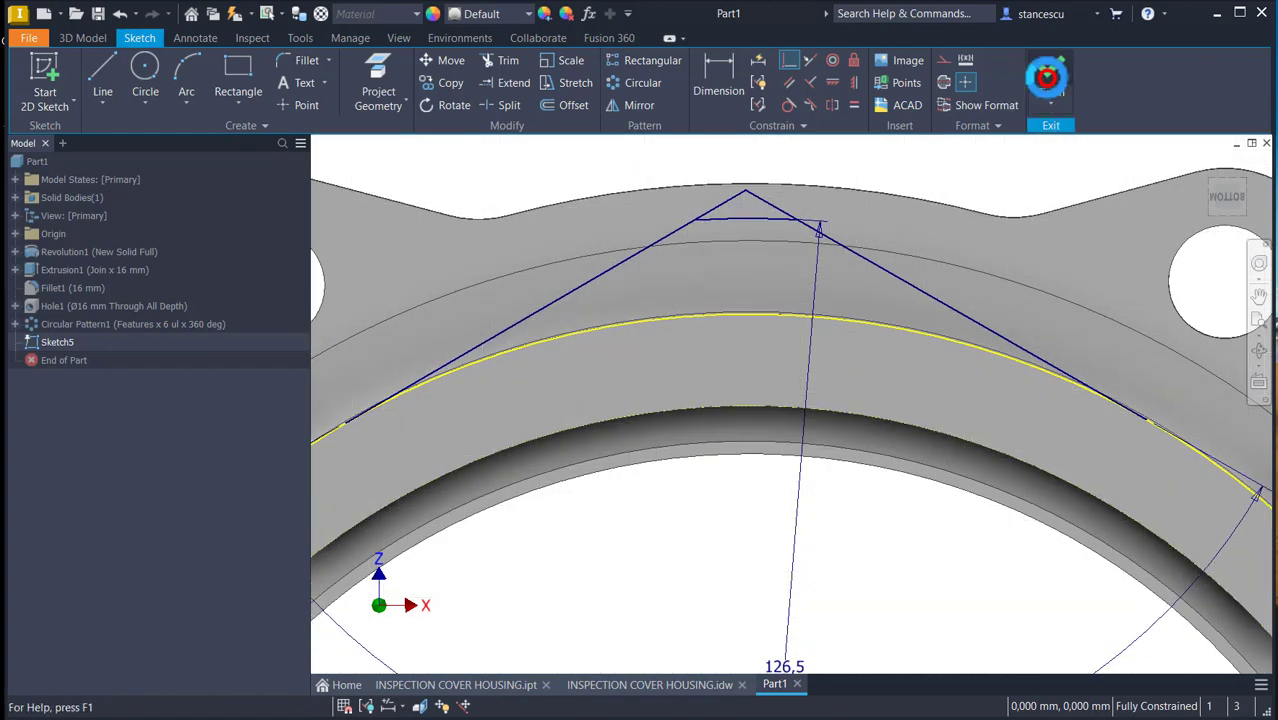
scroll(533, 383, up, 3)
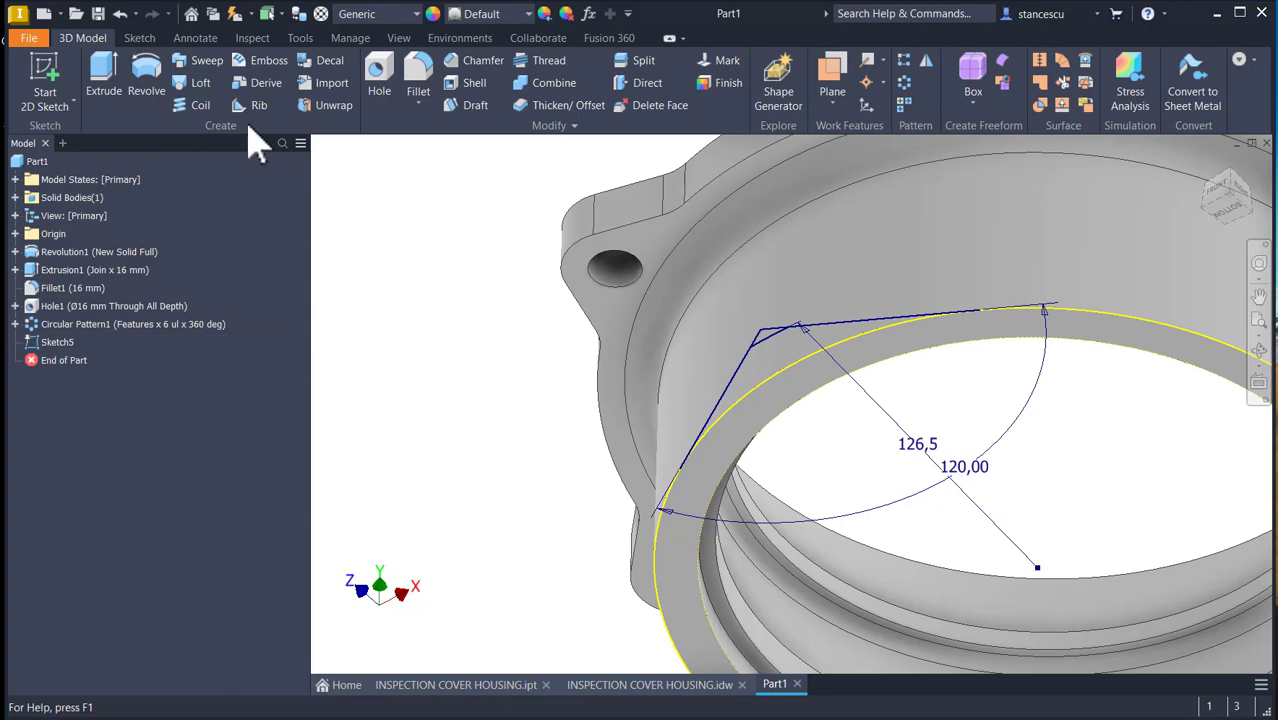
click(104, 88)
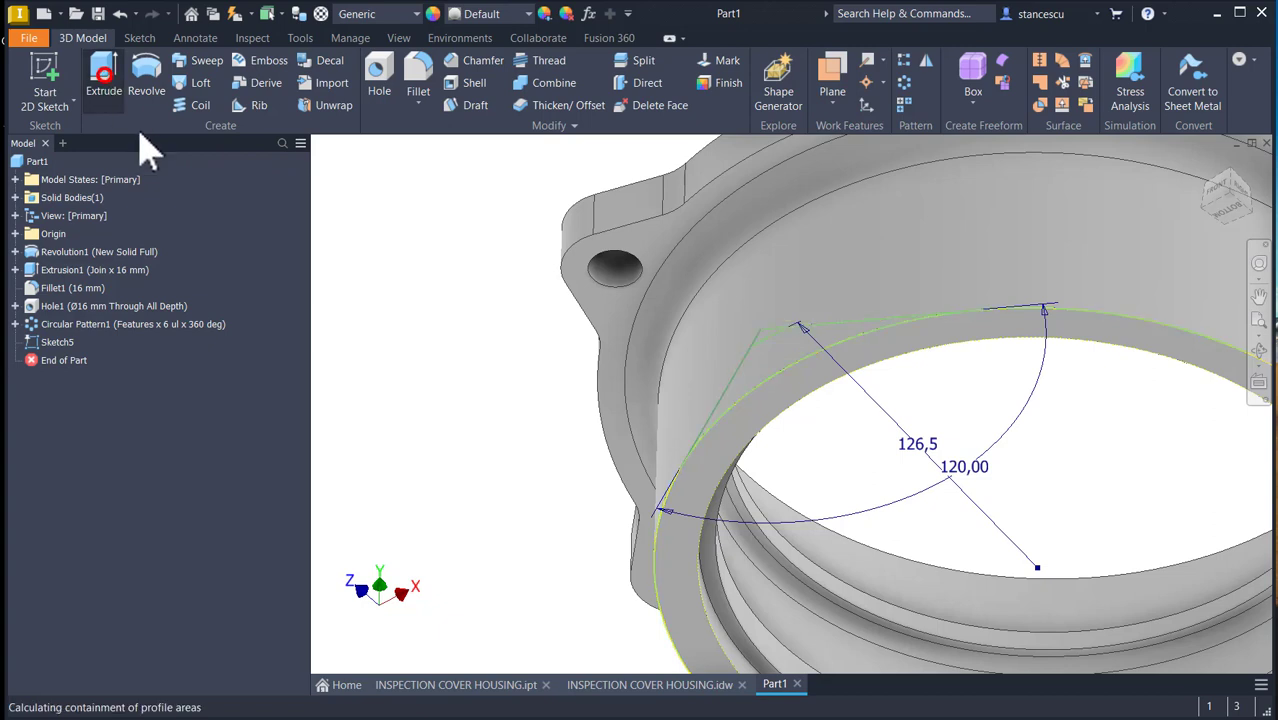
click(790, 370)
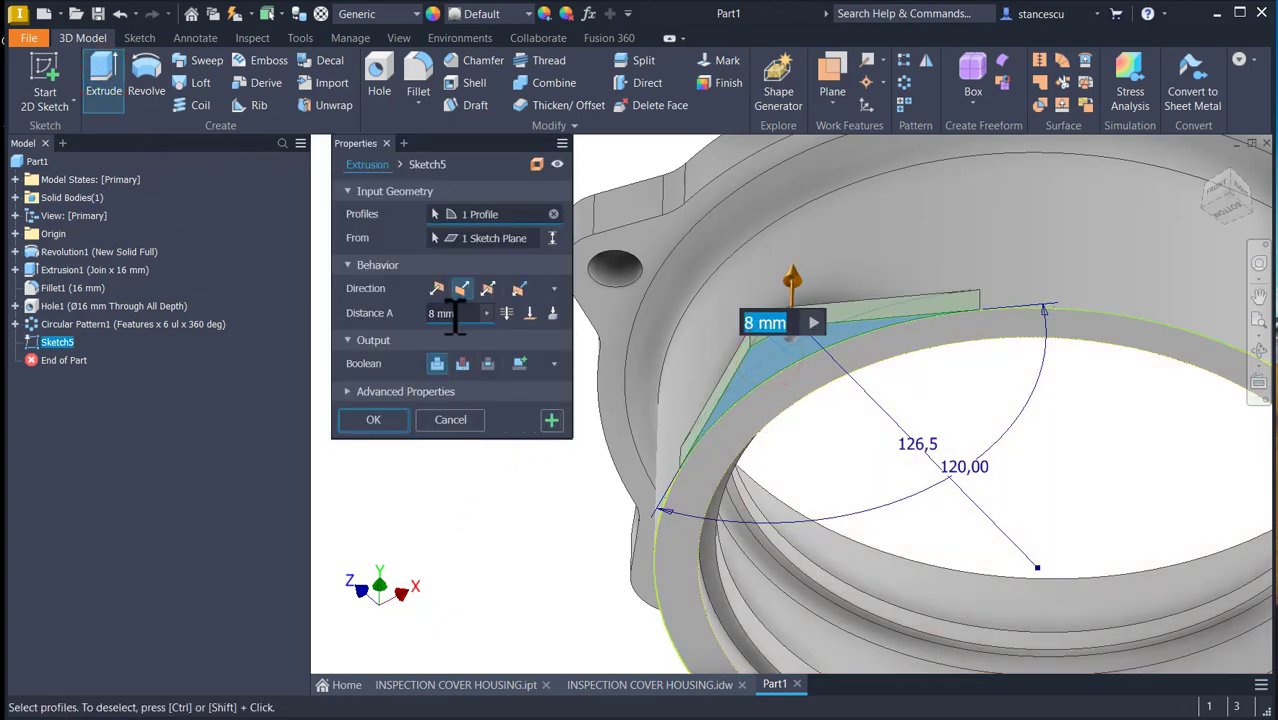
click(398, 422)
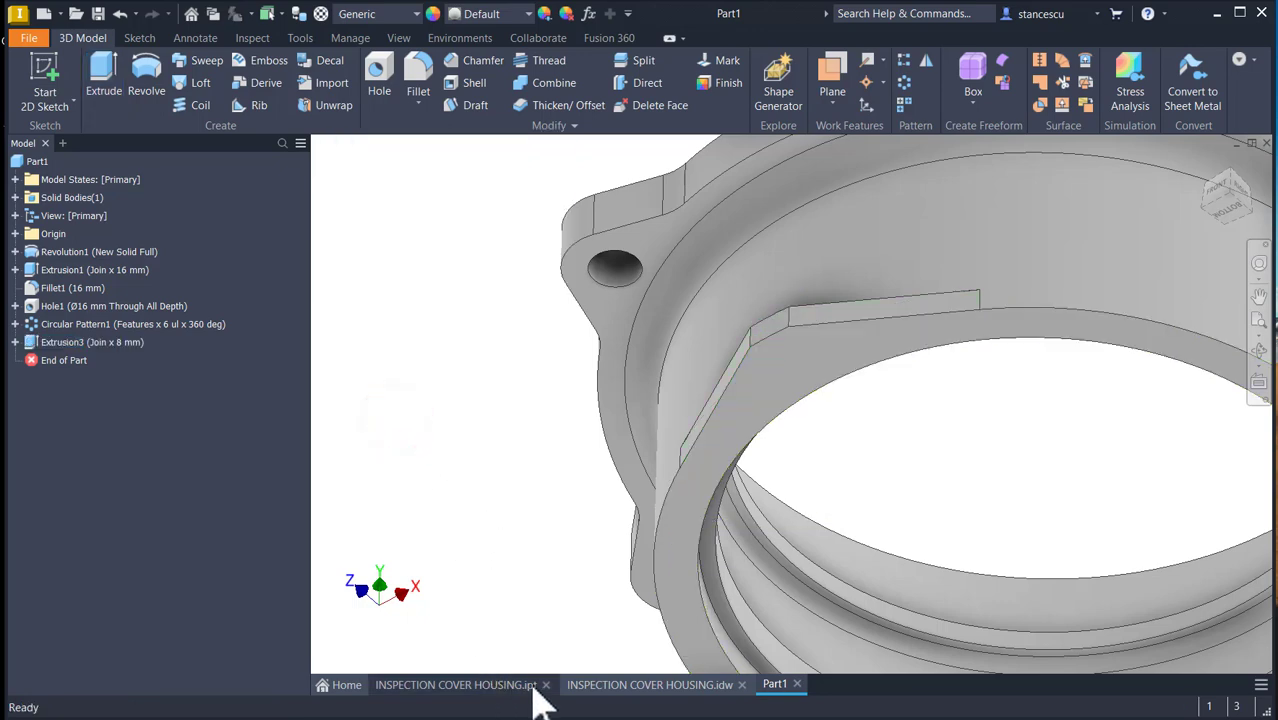
- Examine section B-B in the INSPECTION COVER HOUSING drawing and the lower flange and bosses on the finished reference model
click(589, 688)
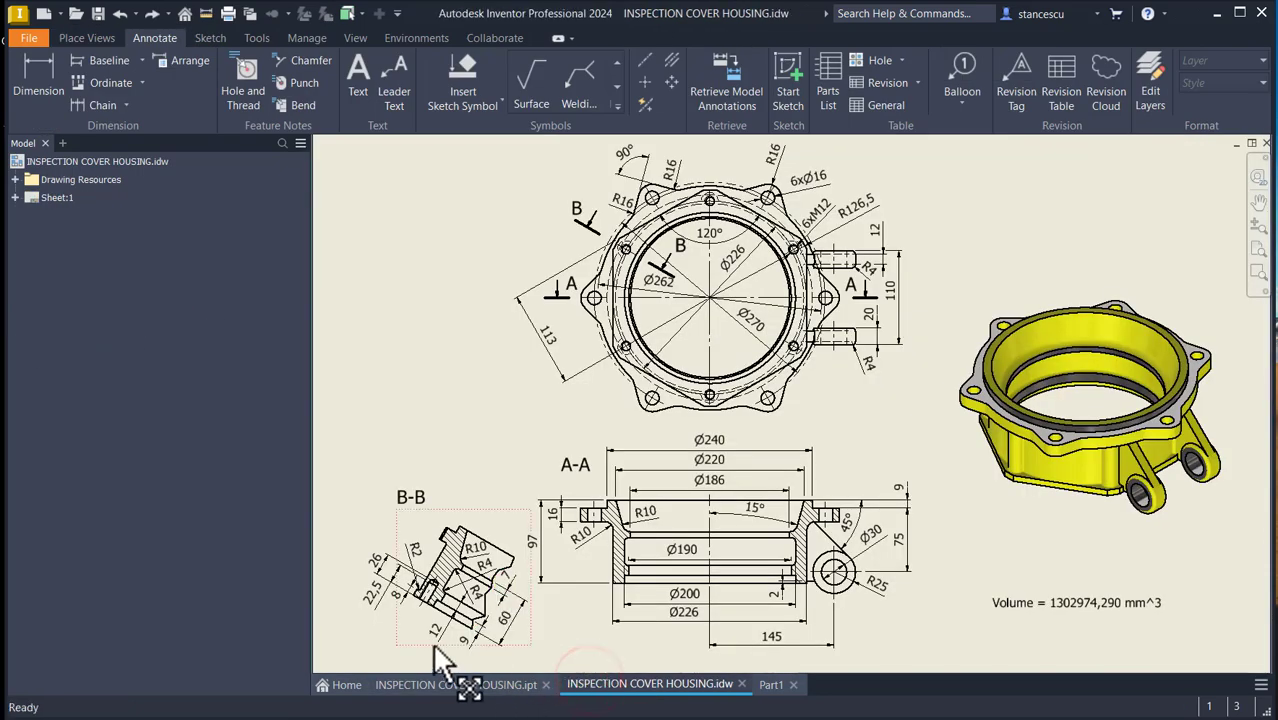
scroll(410, 640, up, 3)
scroll(401, 628, up, 2)
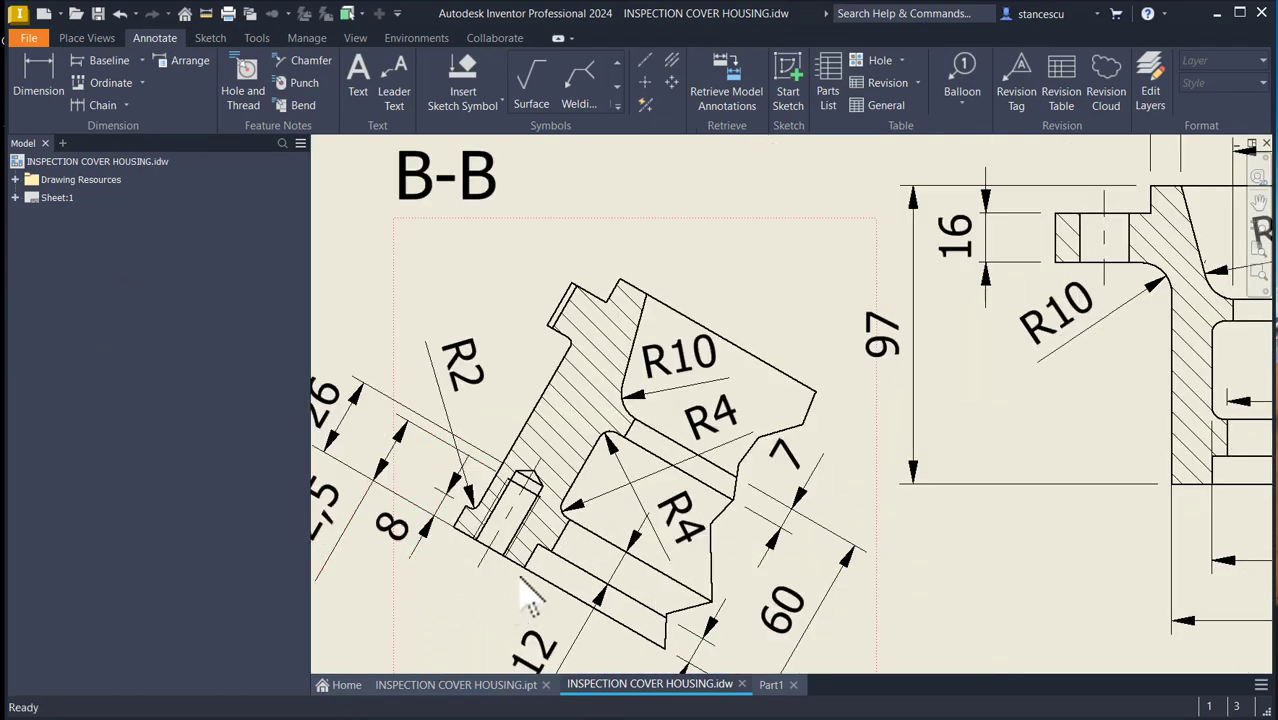
key(Num_Lock)
key(Home)
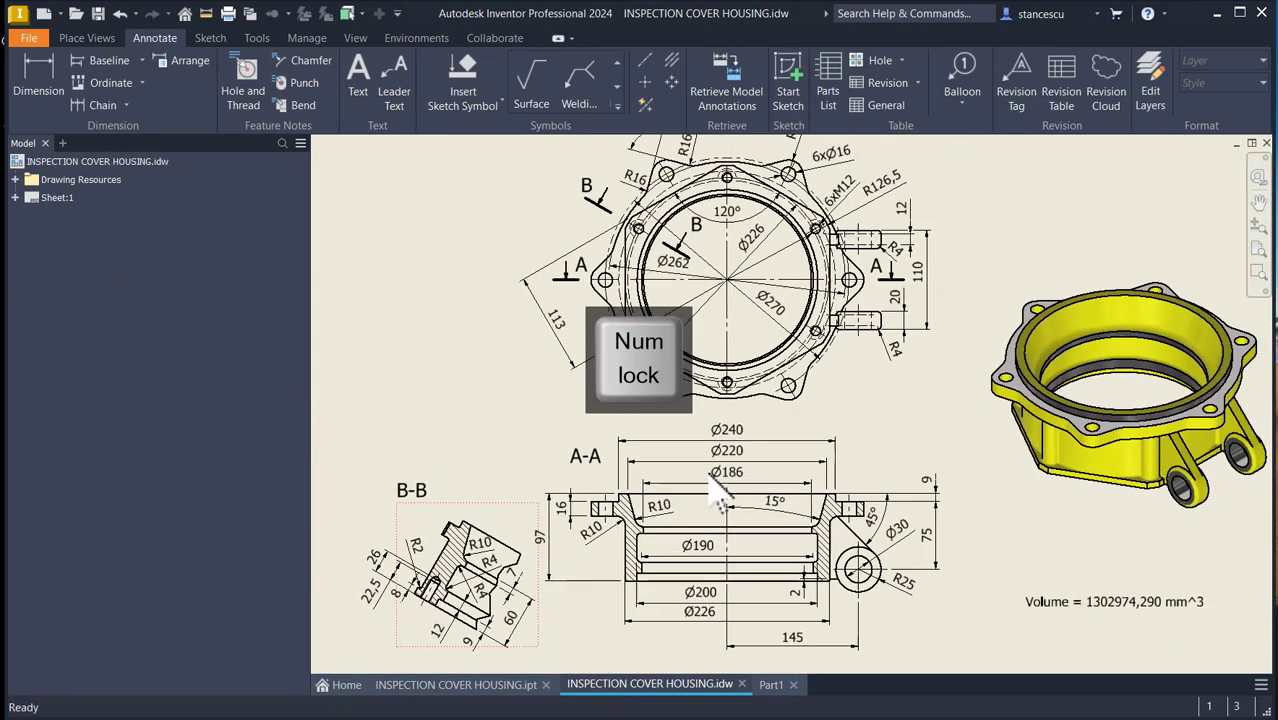
click(771, 685)
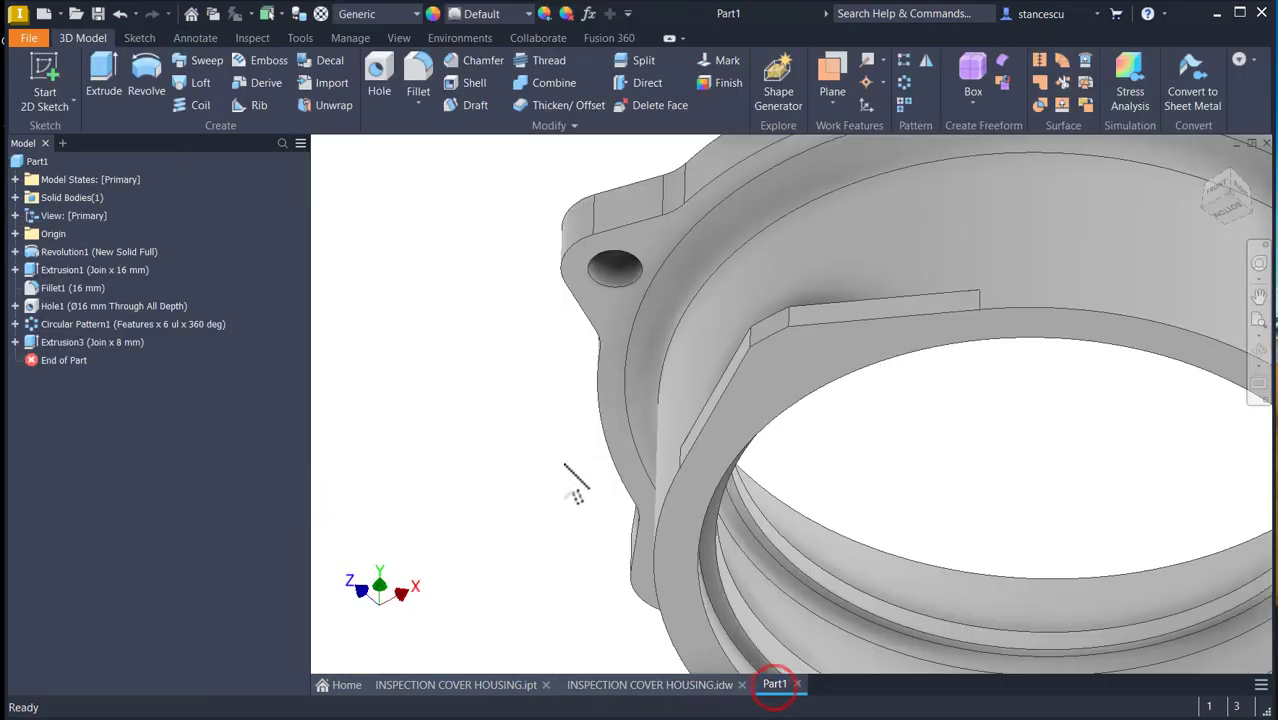
key(F6)
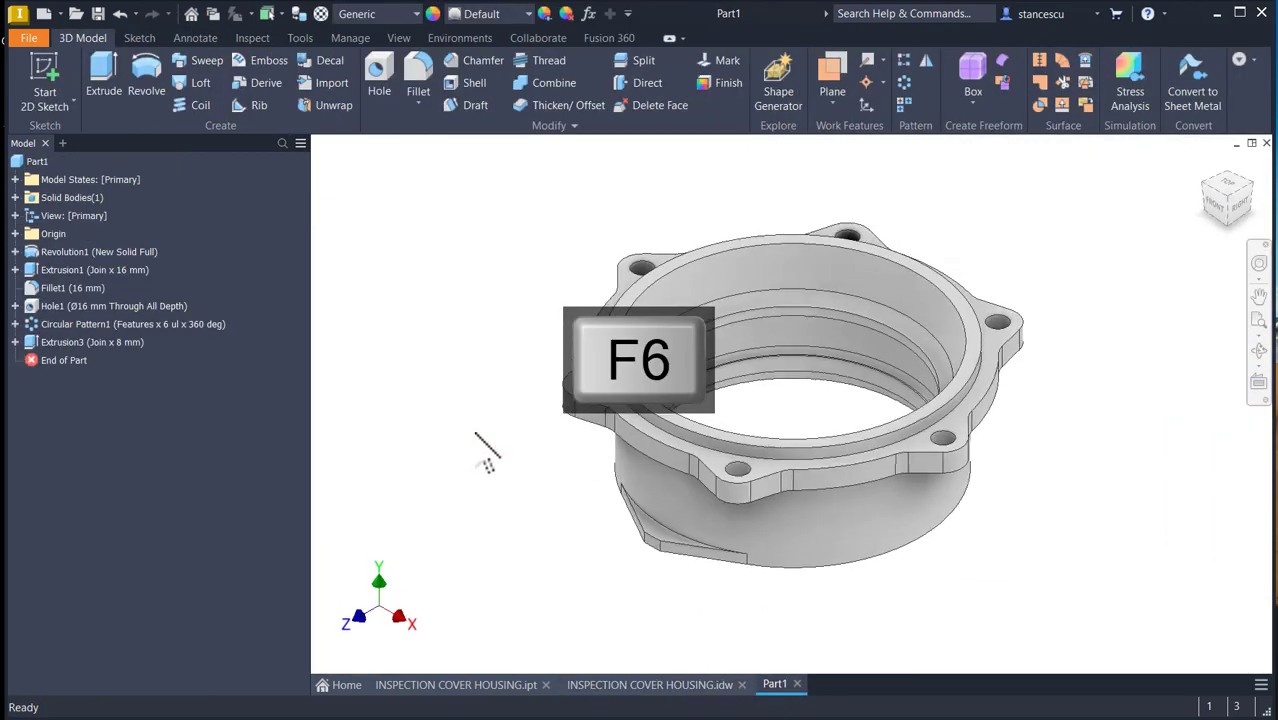
click(460, 686)
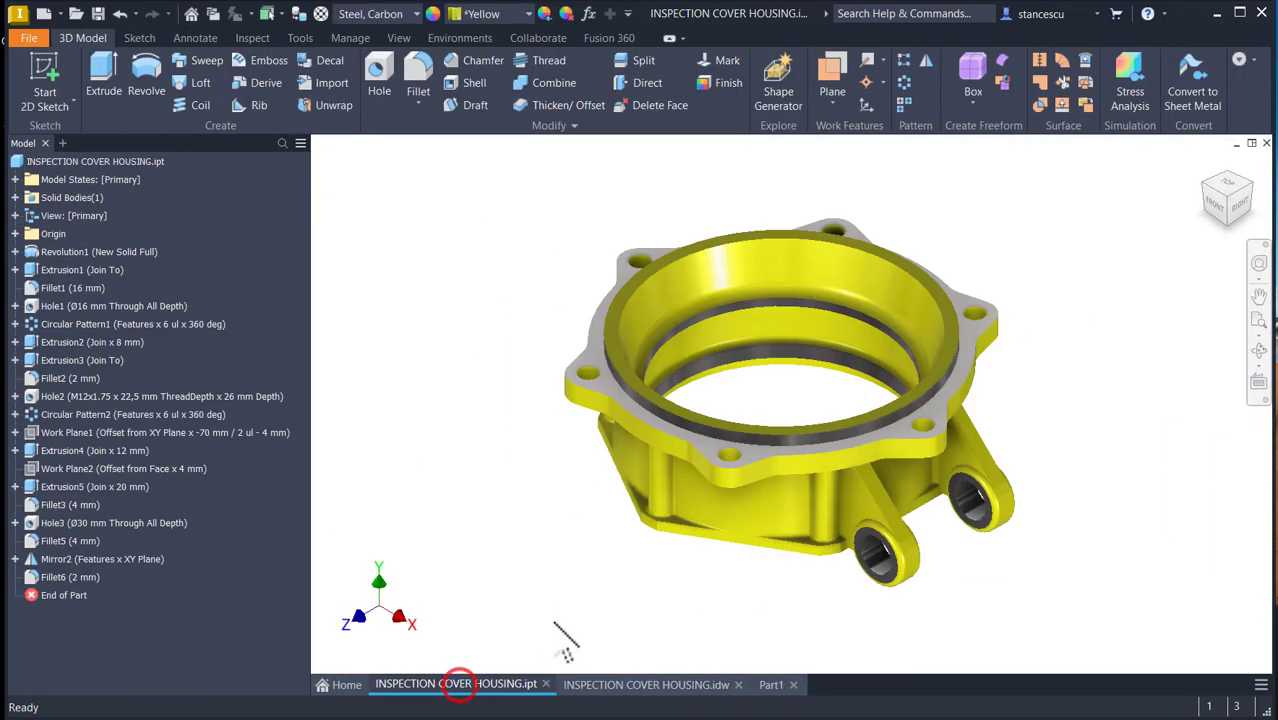
scroll(805, 531, down, 1)
shift+middle_drag(805, 531, 559, 593)
key(F6)
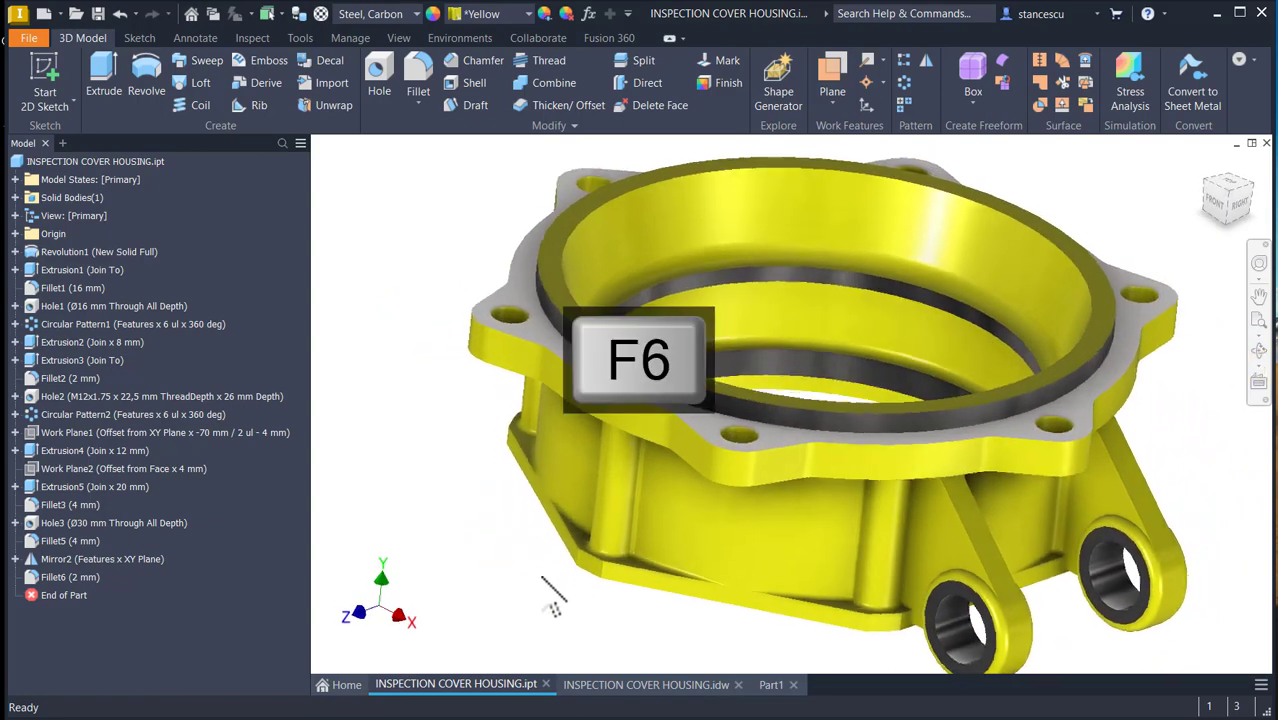
- In the INSPECTION COVER HOUSING drawing, add a radius dimension to the dashed boss arc around the uppermost threaded hole in the plan view
click(630, 686)
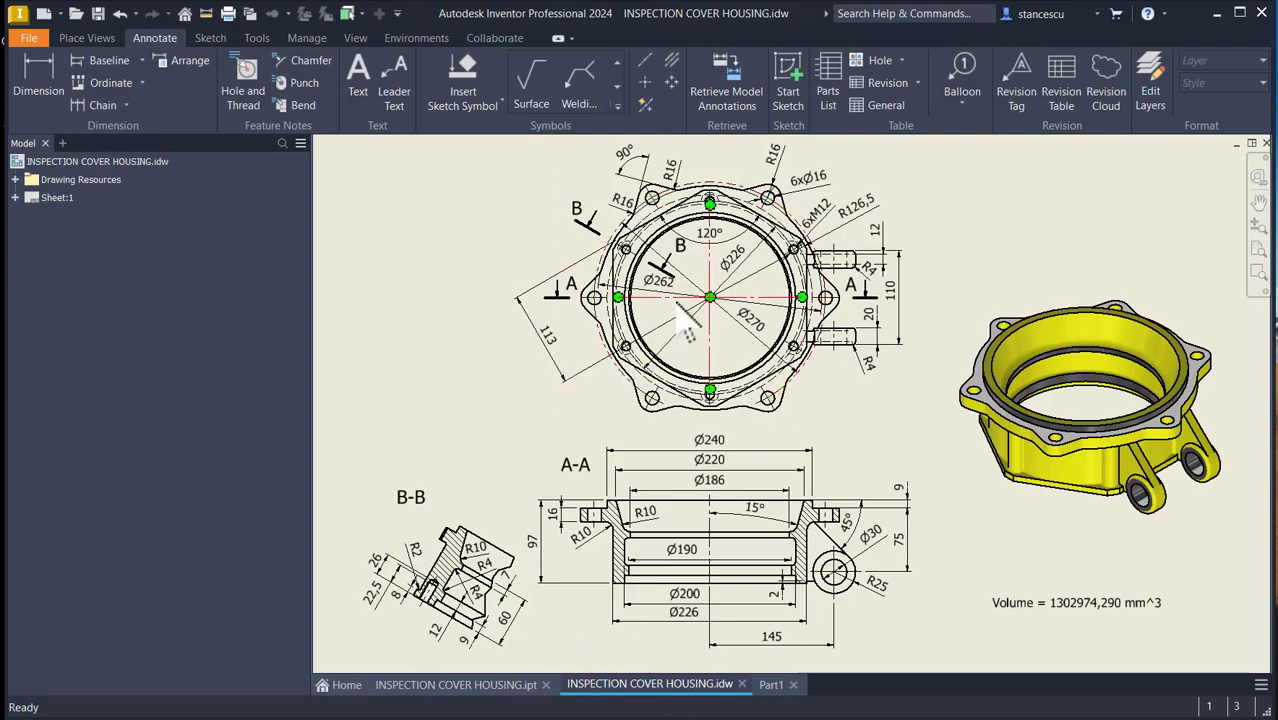
scroll(685, 320, up, 5)
scroll(710, 320, up, 4)
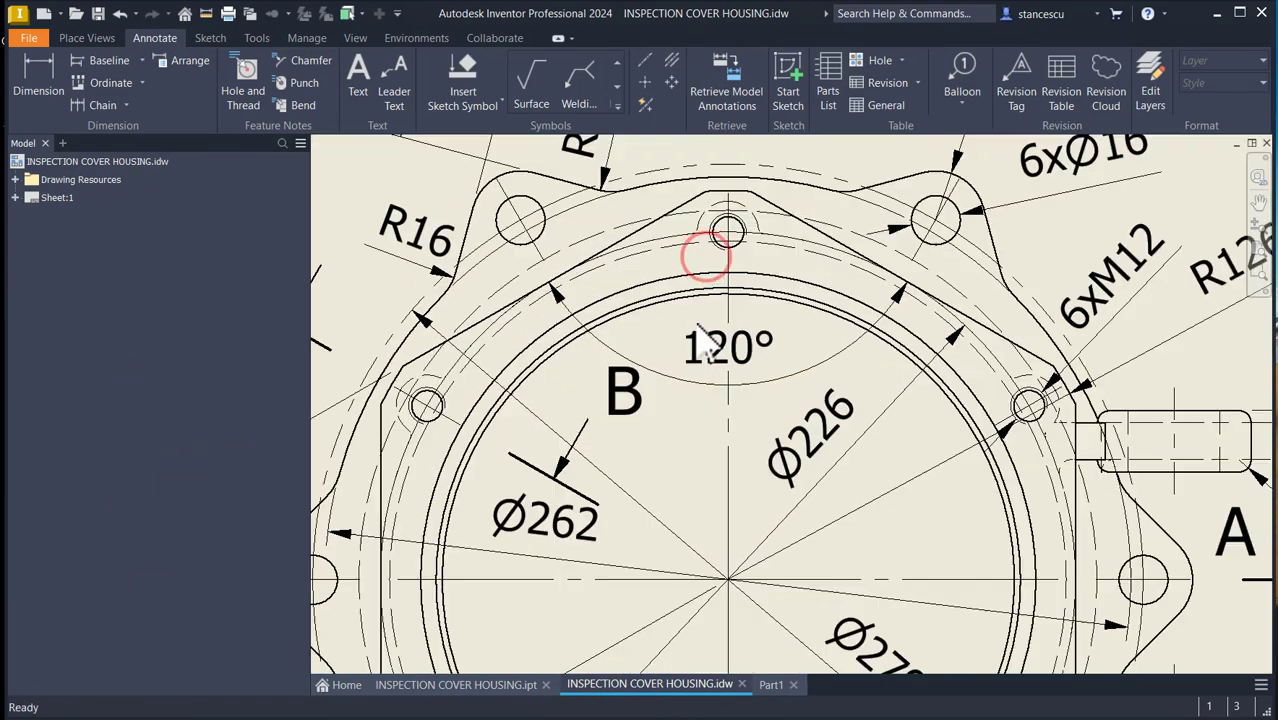
middle_drag(712, 320, 652, 438)
scroll(718, 410, up, 3)
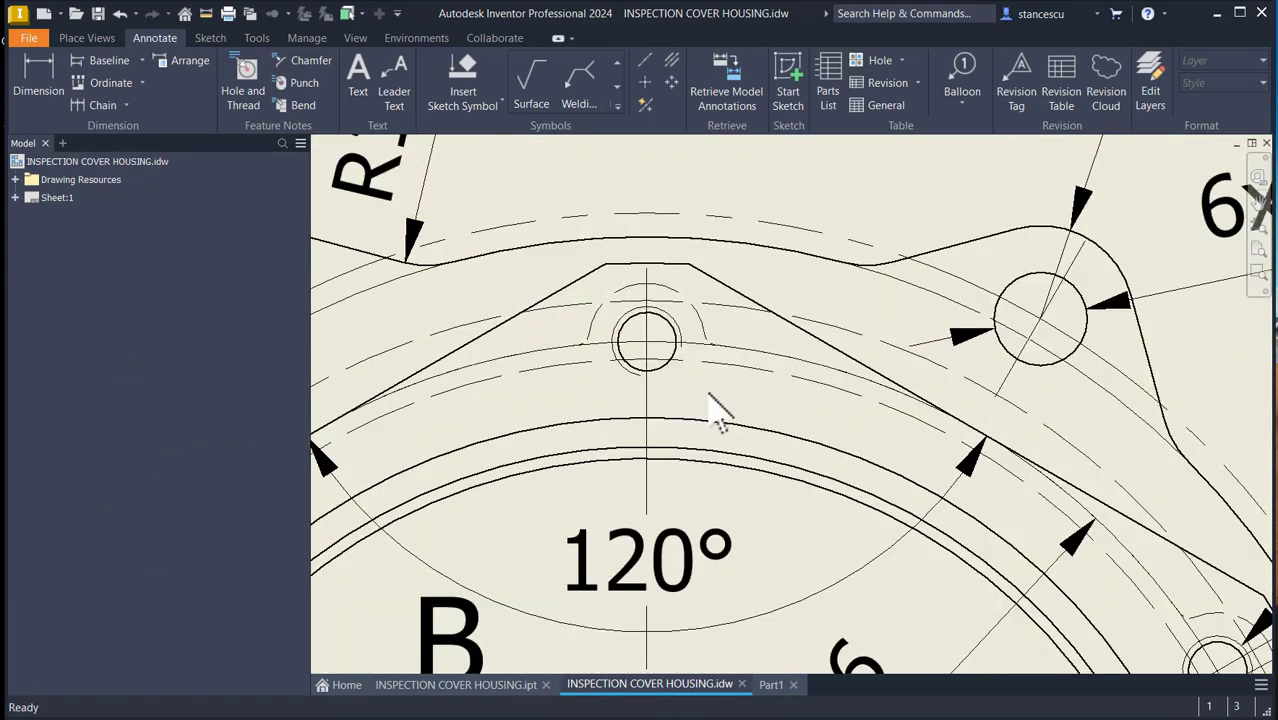
mouse_move(710, 408)
middle_down()
mouse_move(727, 513)
mouse_move(699, 532)
middle_up()
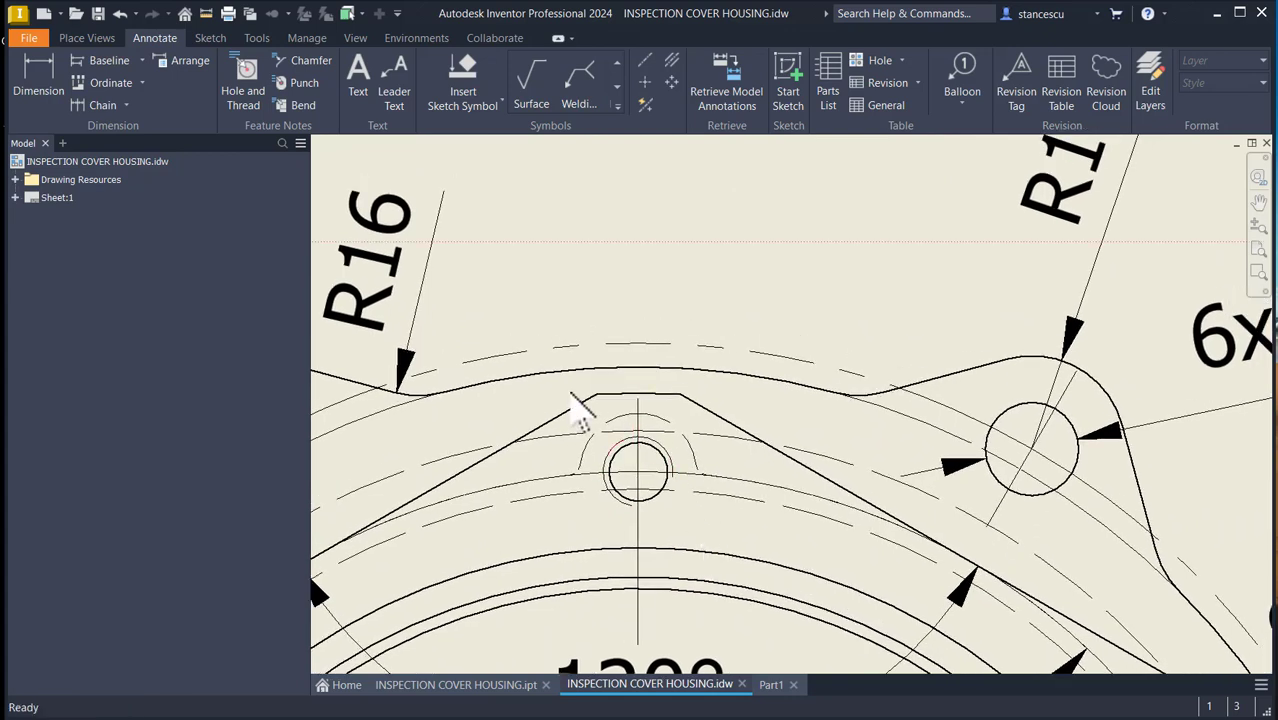
click(36, 78)
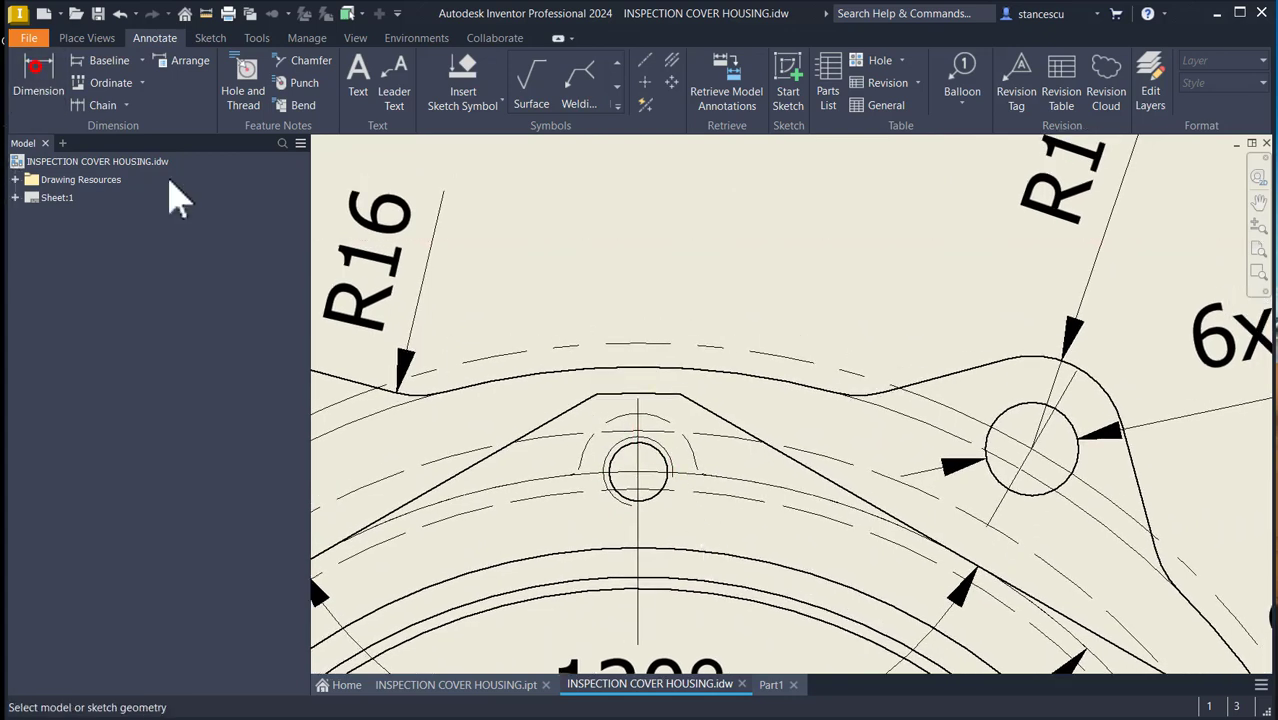
click(653, 415)
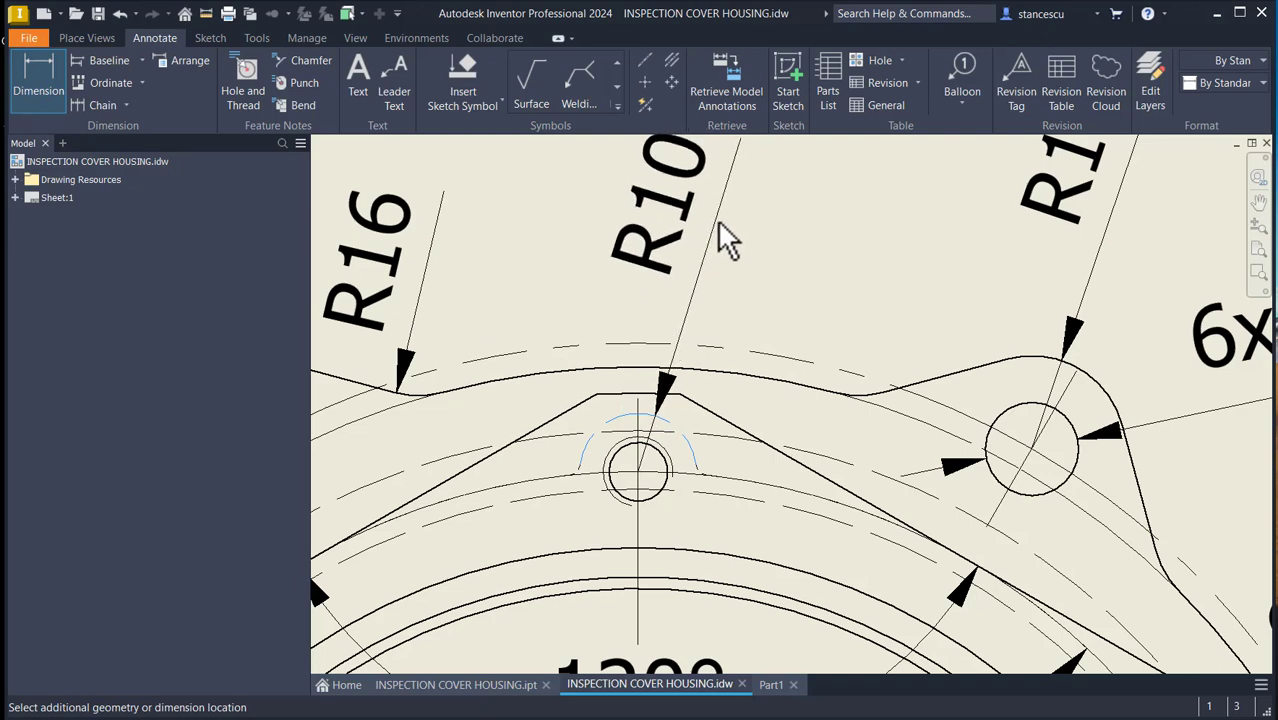
click(714, 220)
- Add a radius dimension to the small fillet where the dashed boss arc meets the housing wall
scroll(695, 440, down, 3)
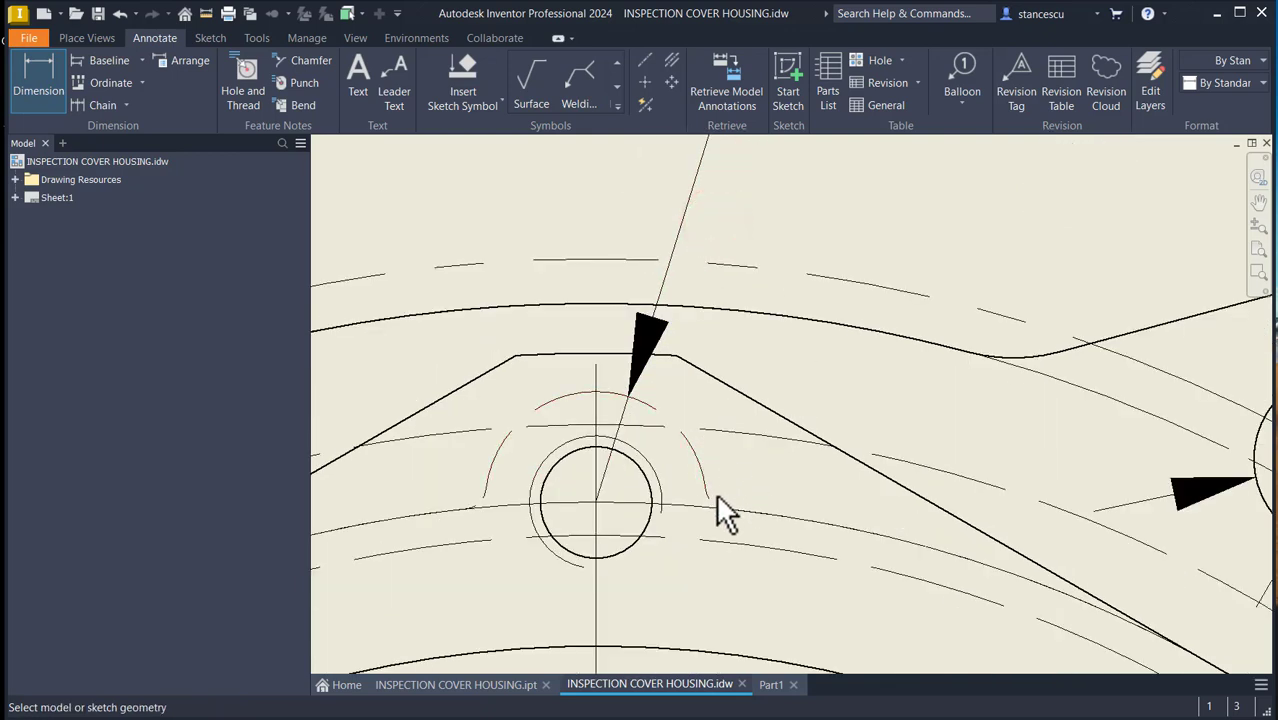
scroll(708, 498, down, 3)
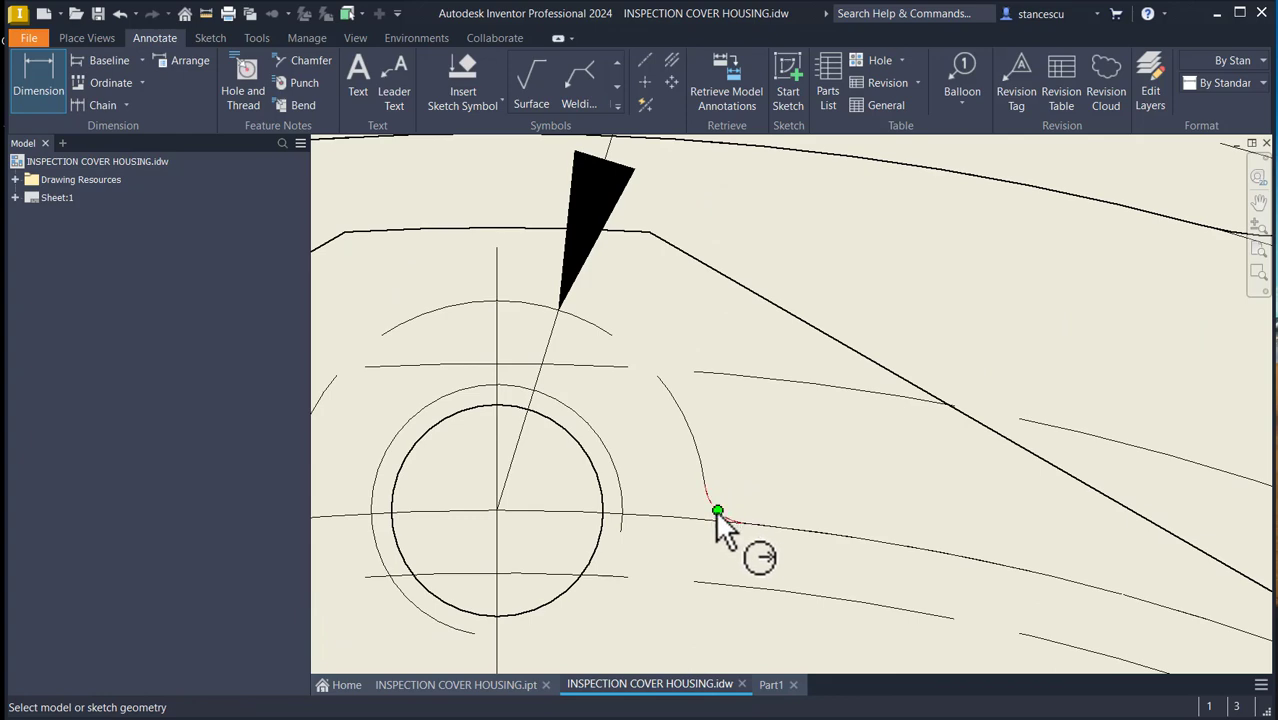
scroll(780, 425, up, 5)
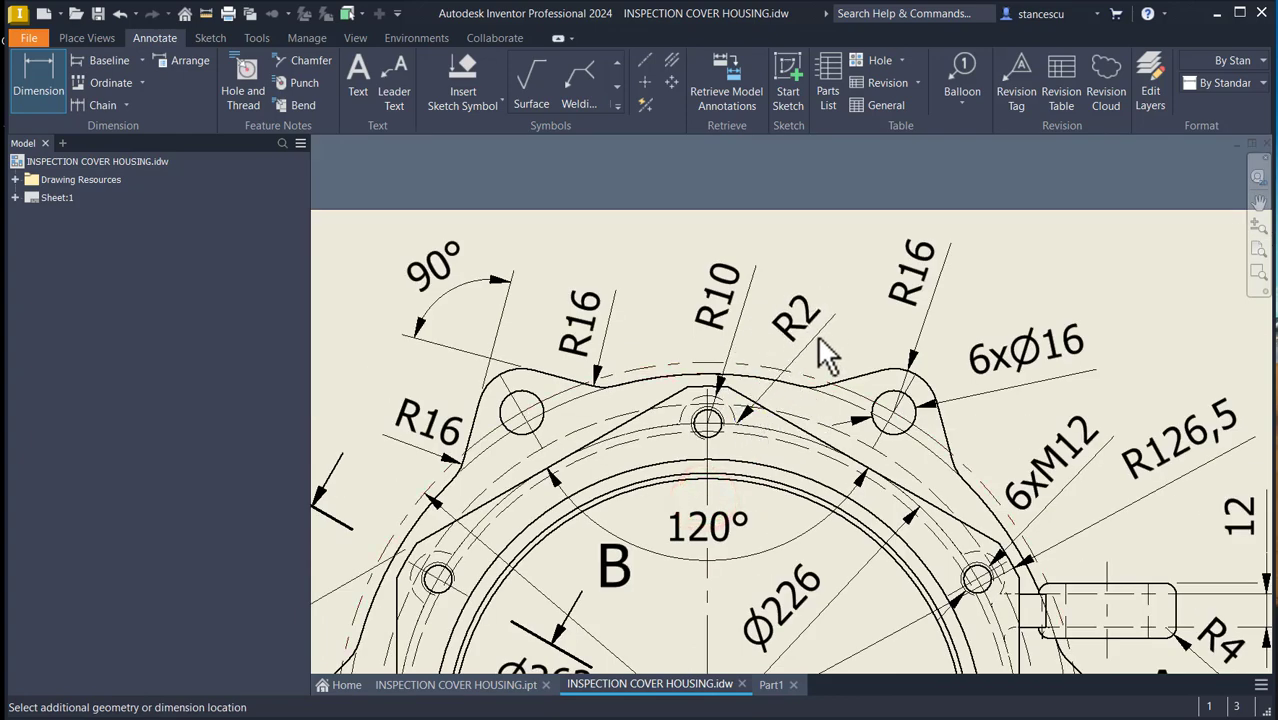
click(815, 338)
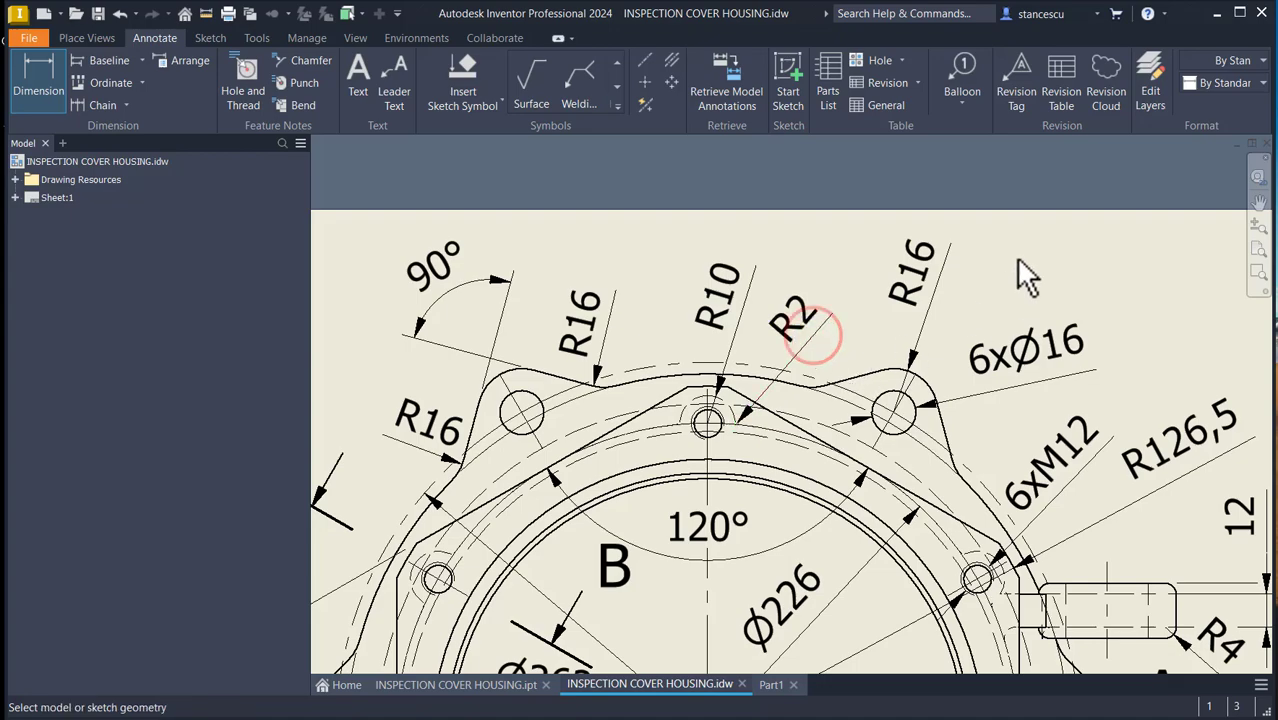
- Examine the diameter dimensions in the drawing's plan view for the circle through the threaded holes
key(Home)
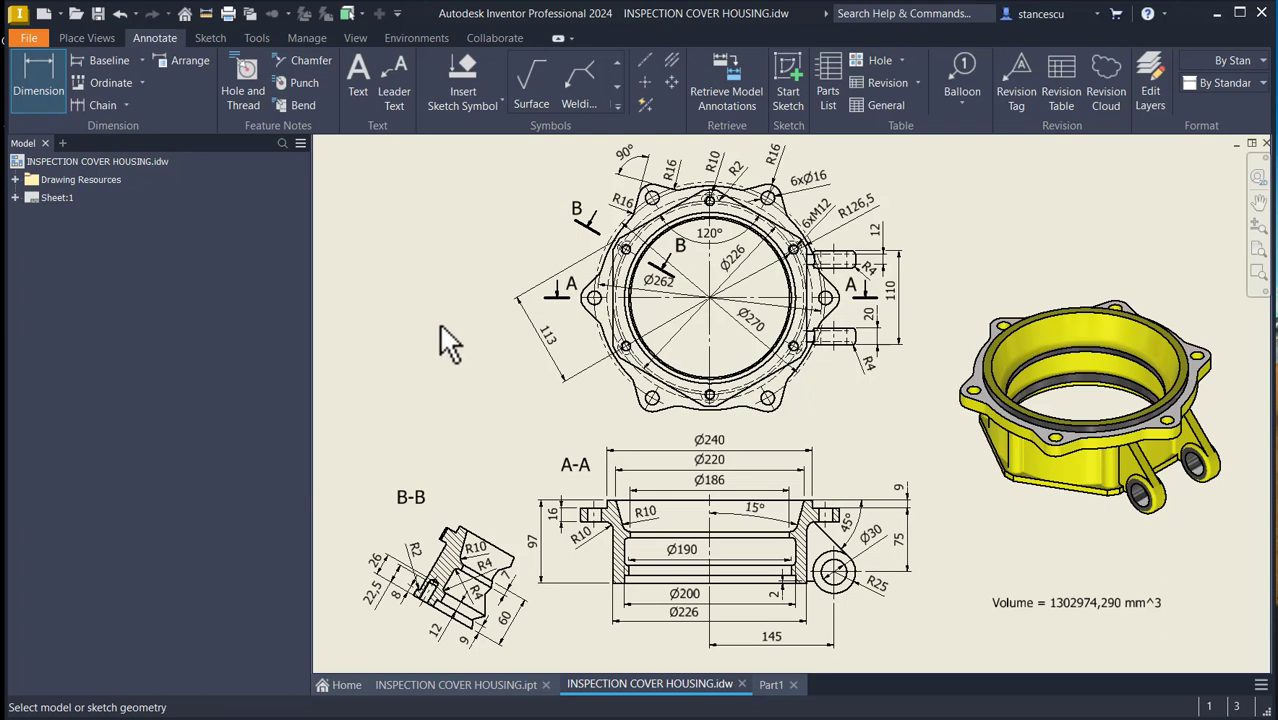
click(438, 325)
scroll(690, 230, up, 5)
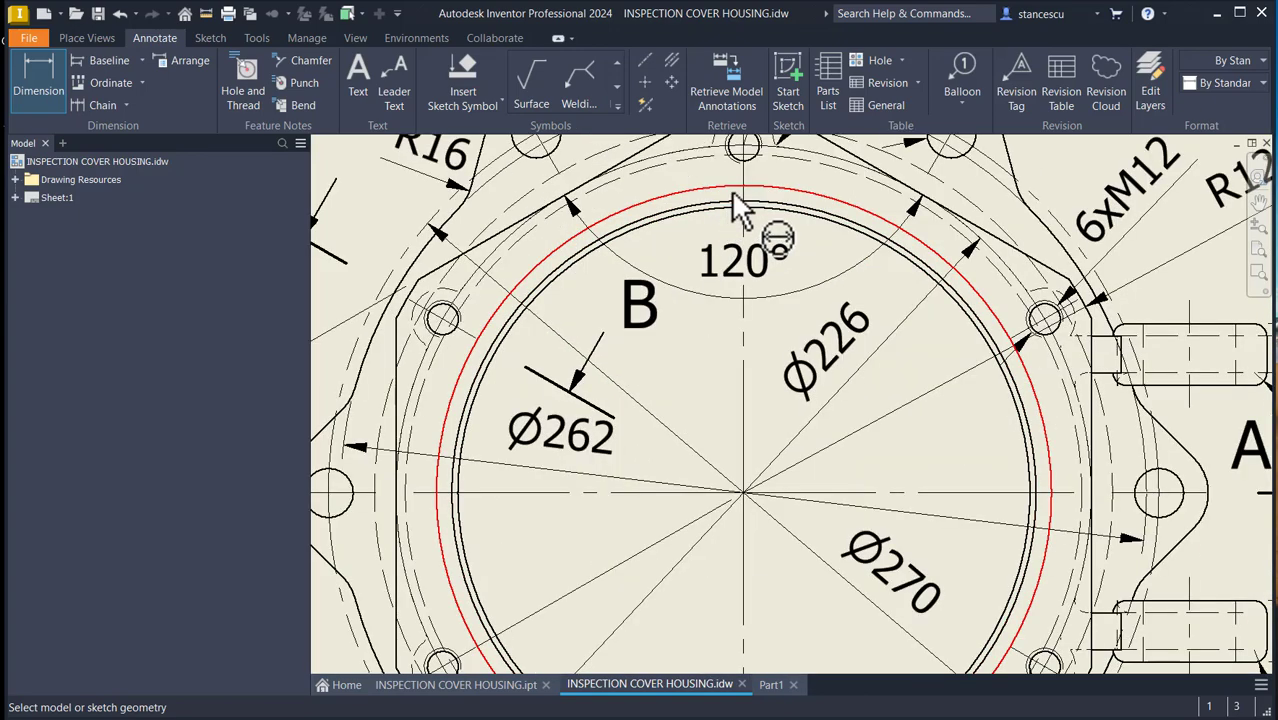
middle_drag(736, 205, 718, 266)
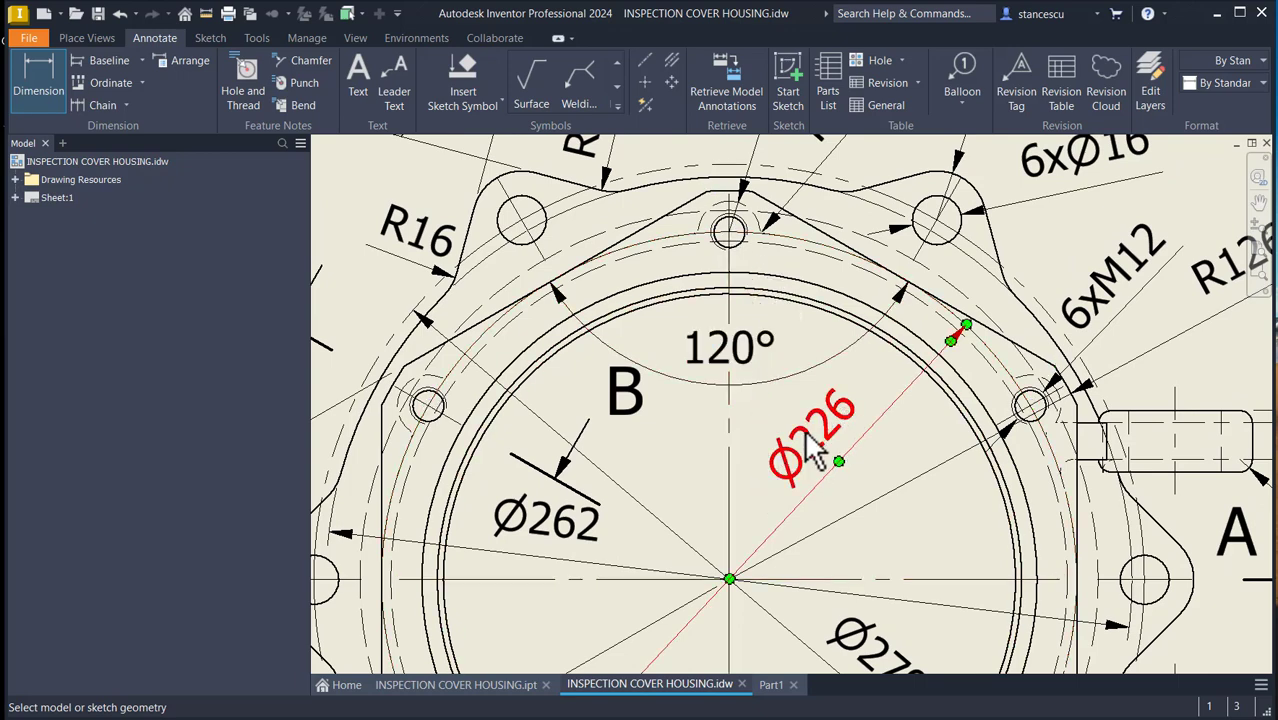
scroll(762, 371, down, 4)
key(Num_Lock)
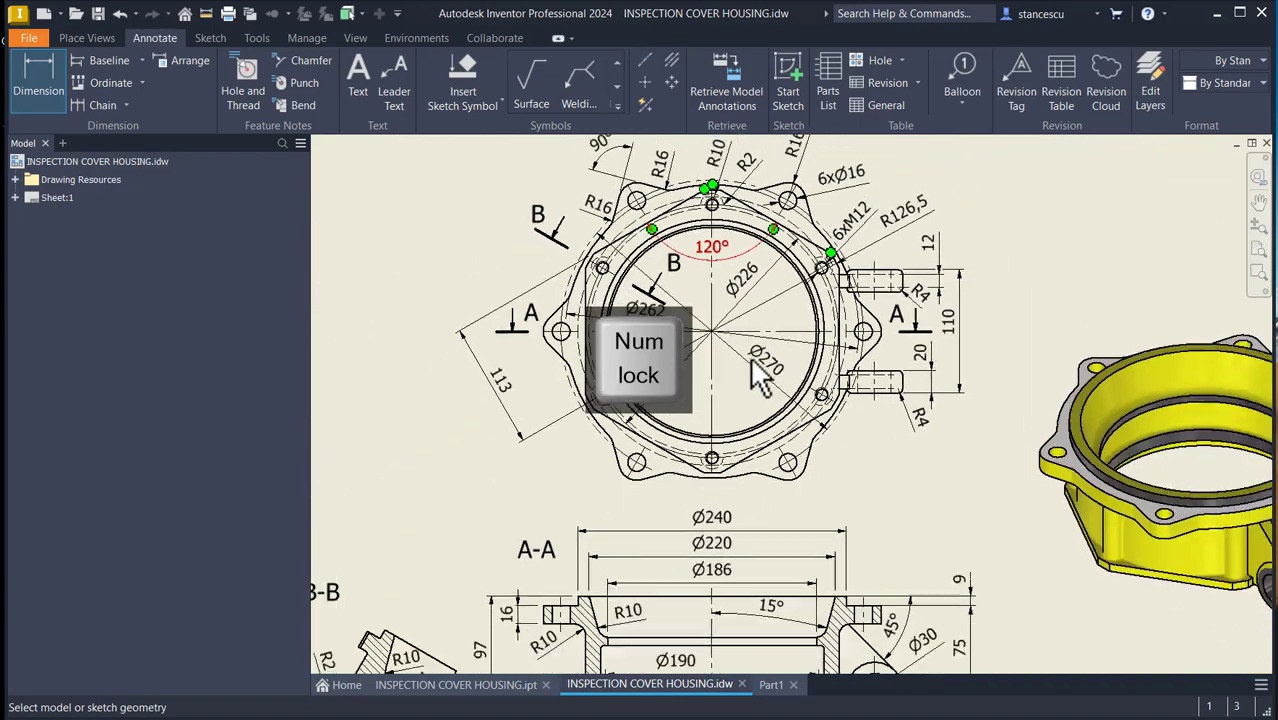
- In Part1, create a sketch on the upper face of the new flange corner and slice the graphics at the sketch plane
click(764, 686)
scroll(690, 572, up, 3)
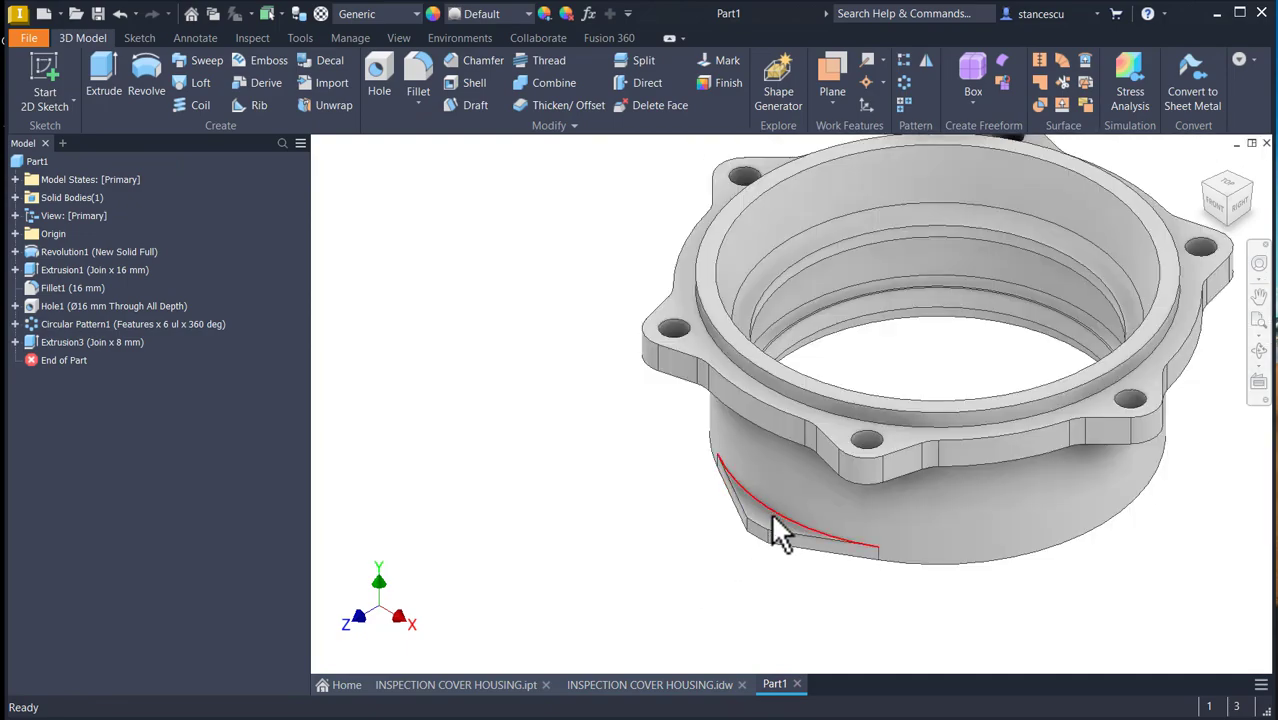
click(768, 526)
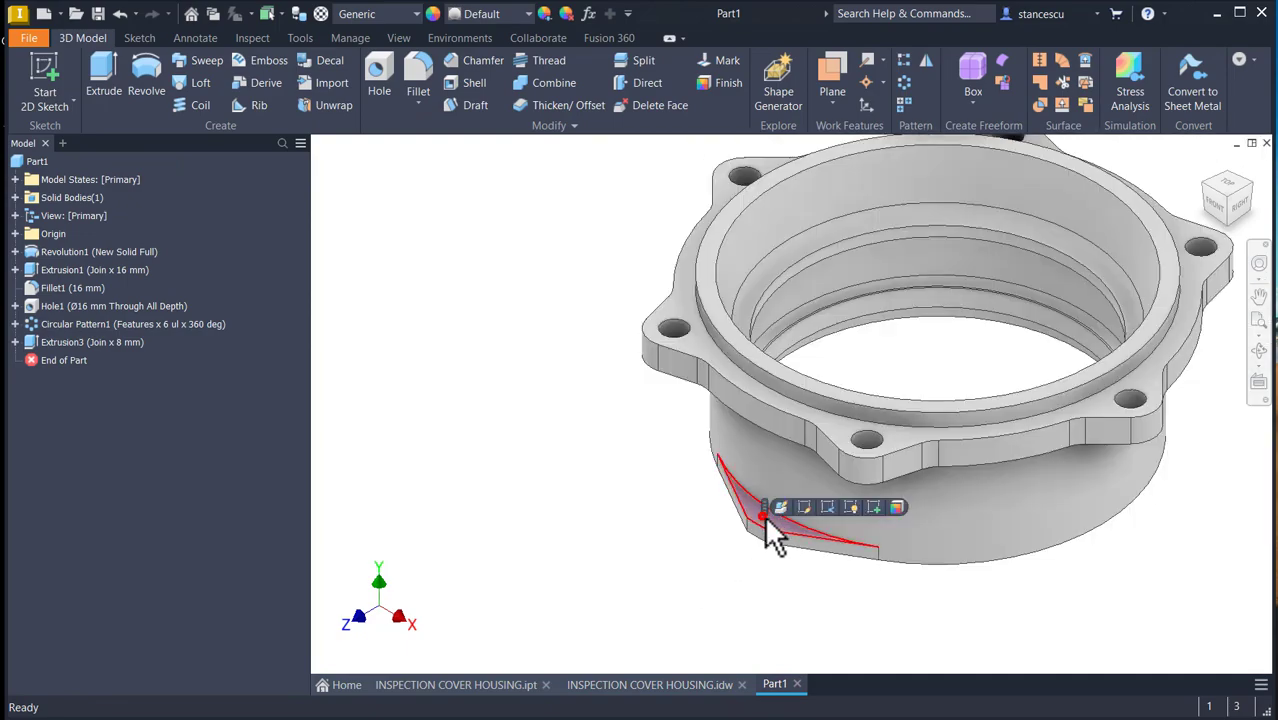
click(873, 508)
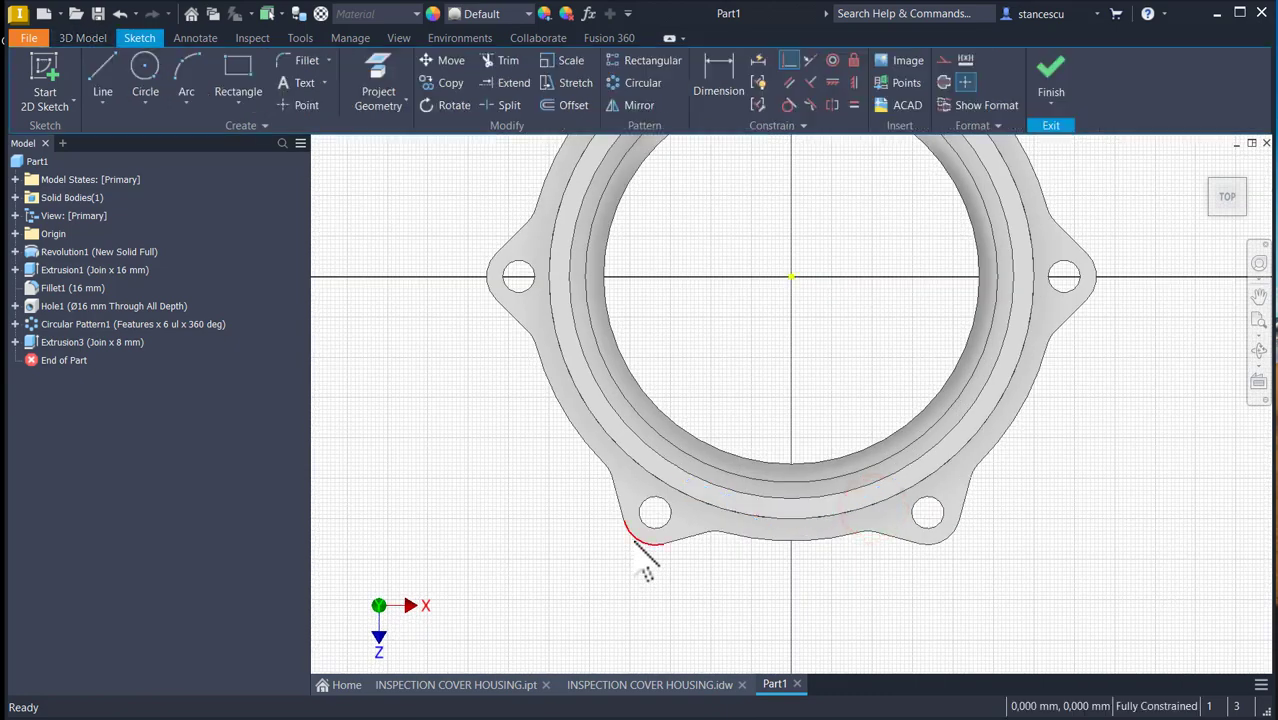
key(F7)
scroll(882, 551, up, 5)
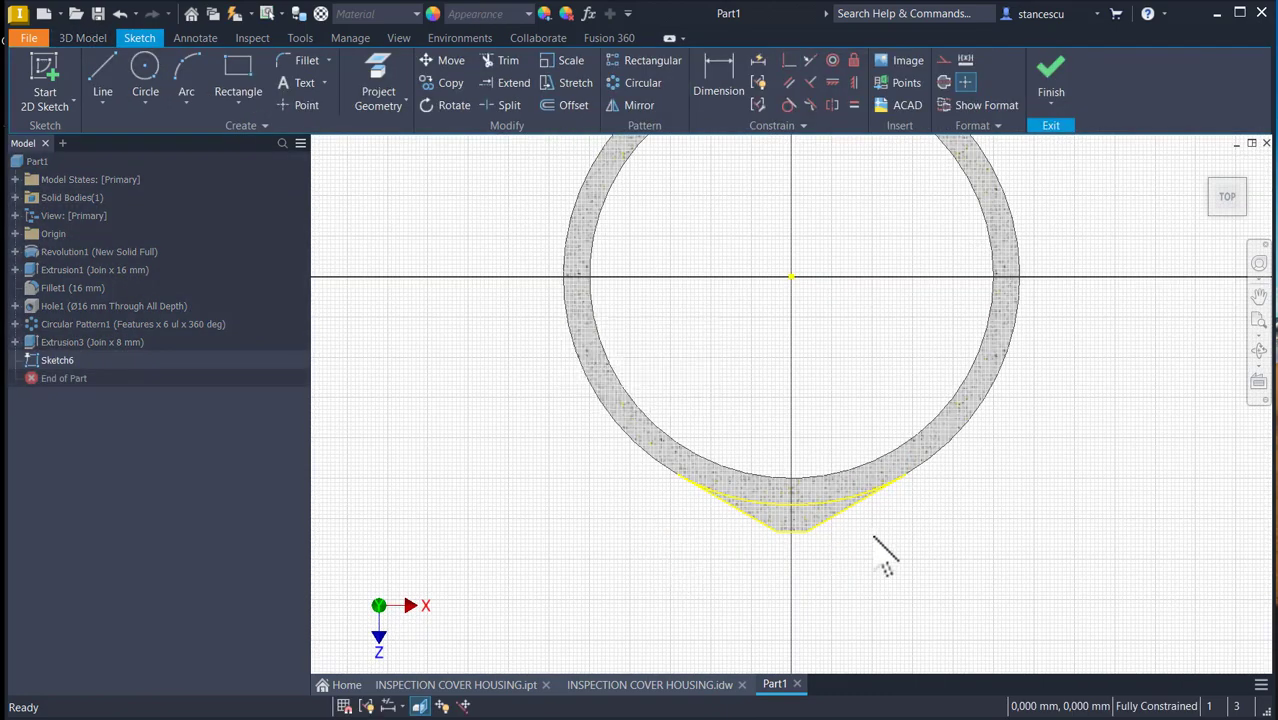
middle_drag(776, 442, 816, 565)
scroll(816, 480, down, 3)
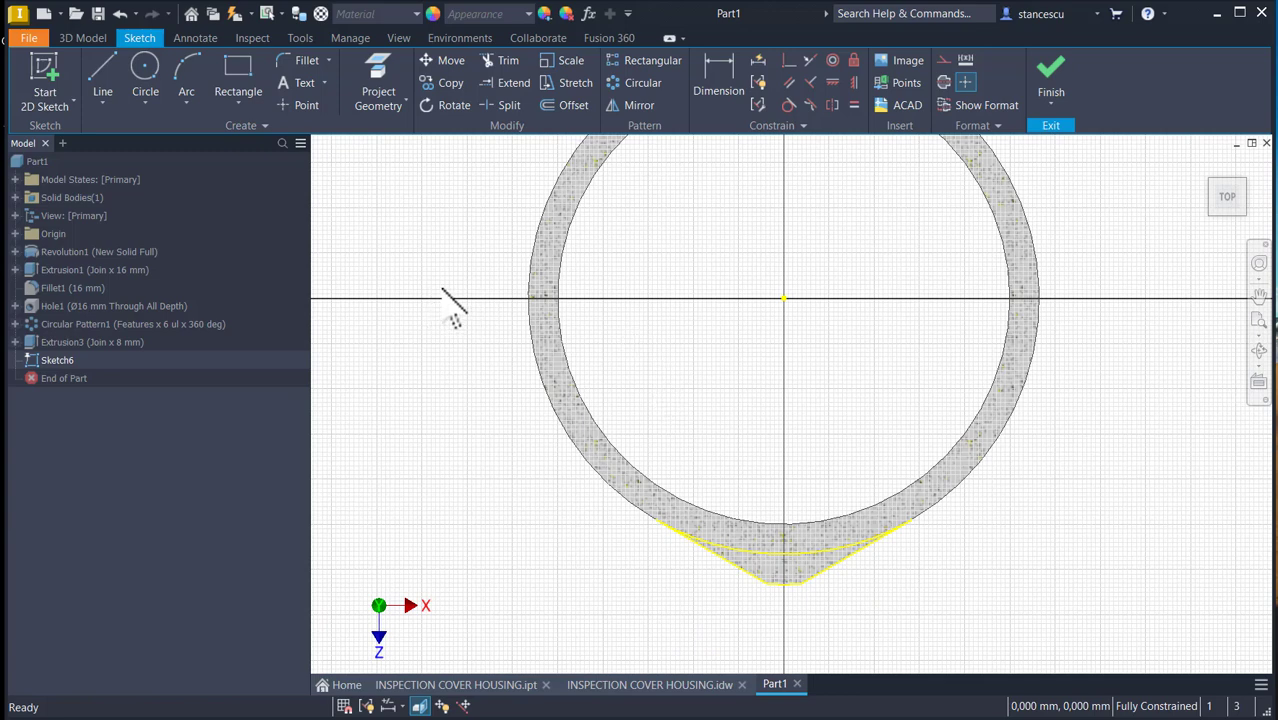
- Draw a vertical line from the sketch origin toward the flange corner with length 226/2 mm
click(113, 85)
click(784, 298)
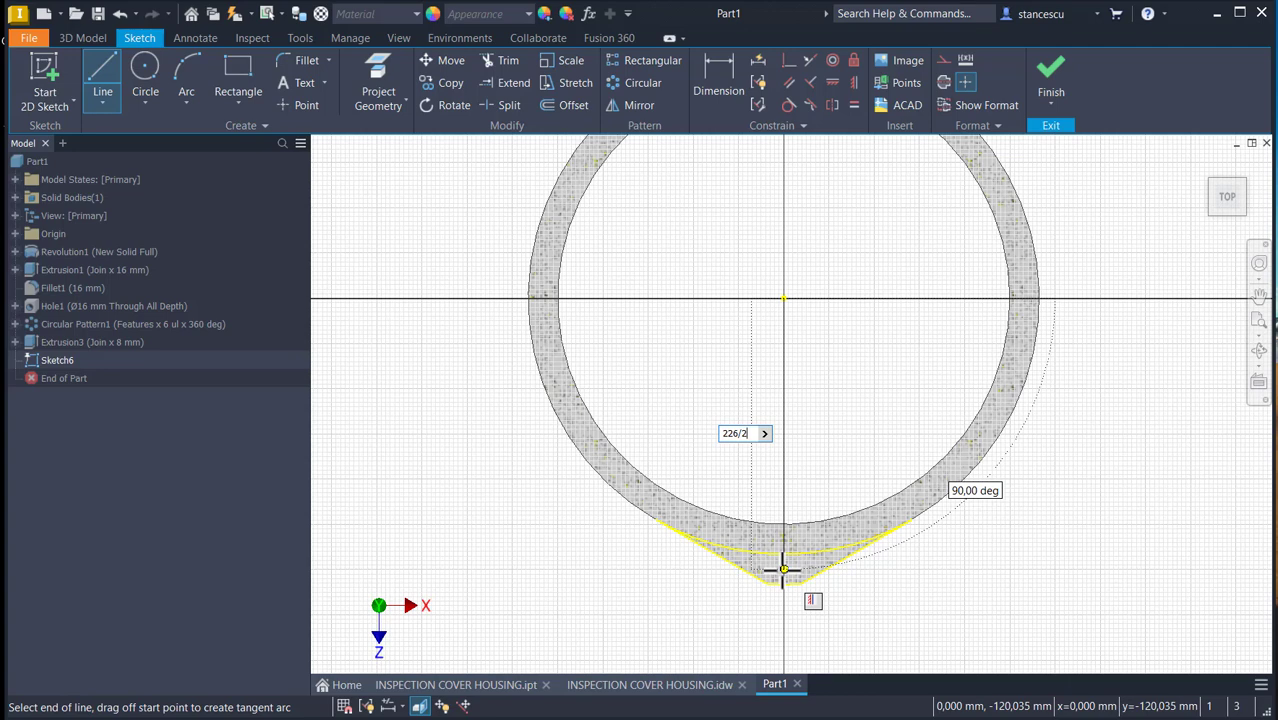
key(Return)
key(Escape)
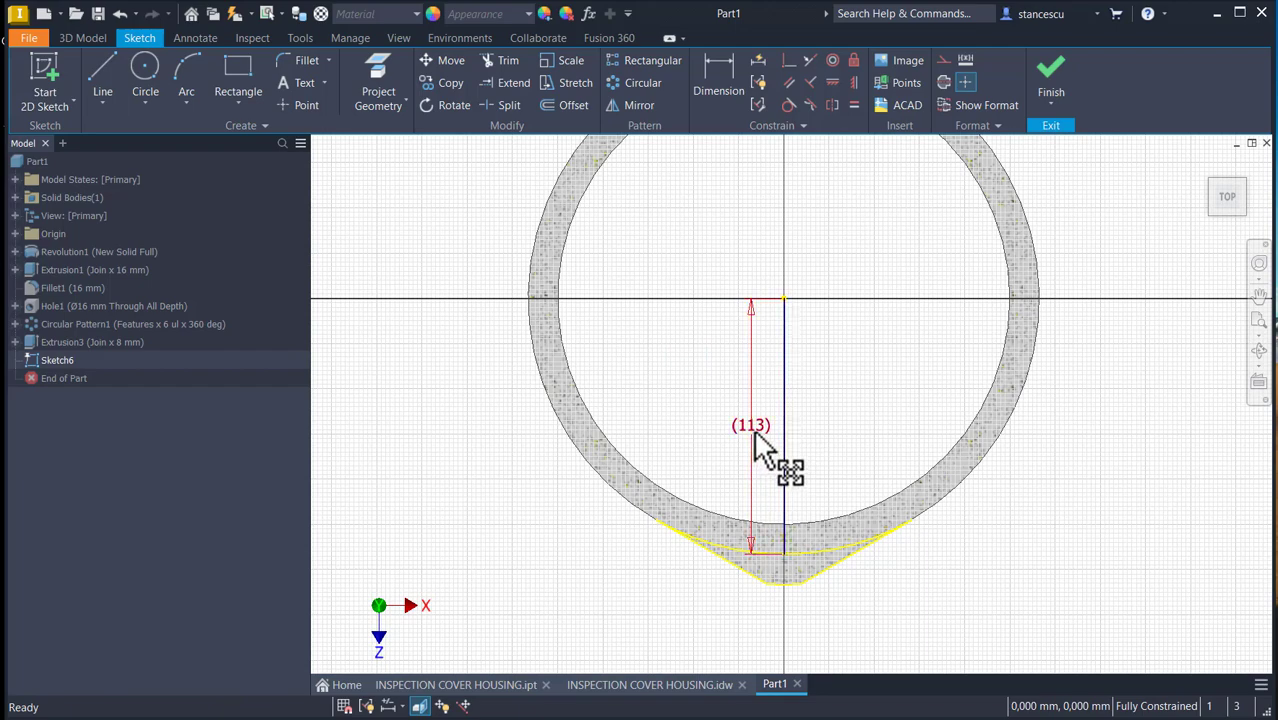
- Draw a circle with a 10 mm radius centred on the lower end of the vertical line
scroll(802, 450, up, 3)
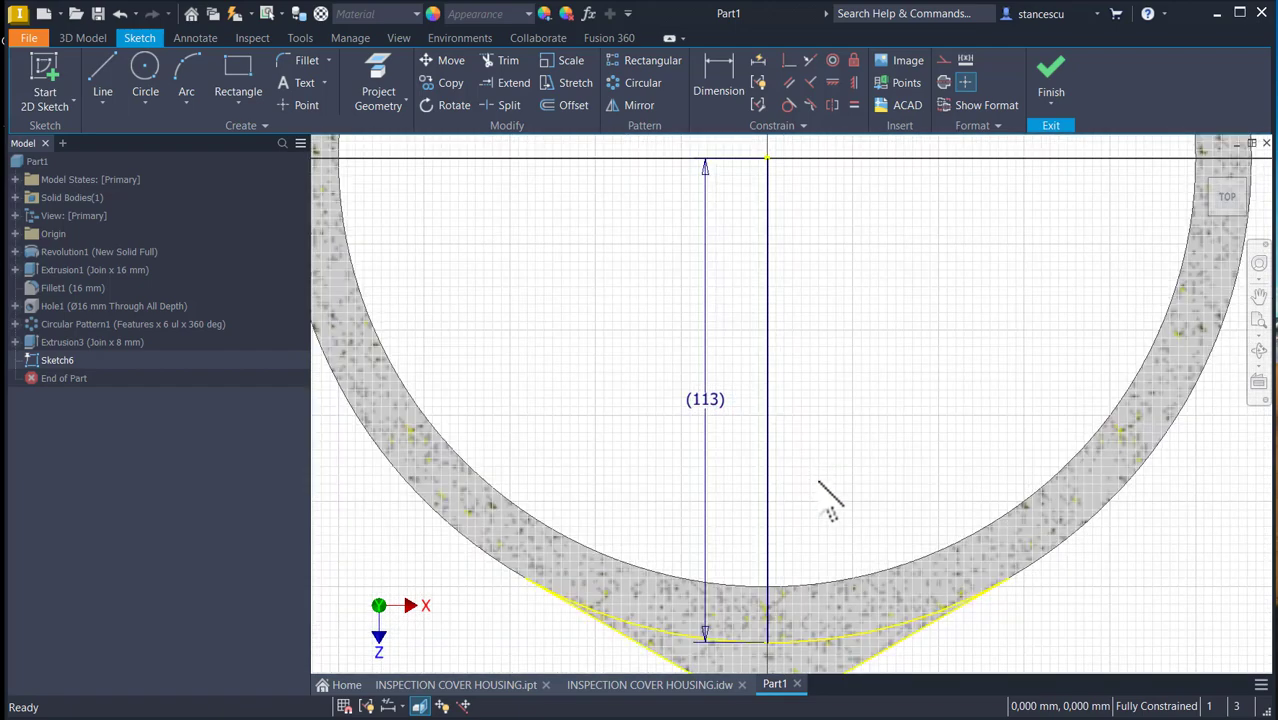
scroll(826, 434, down, 2)
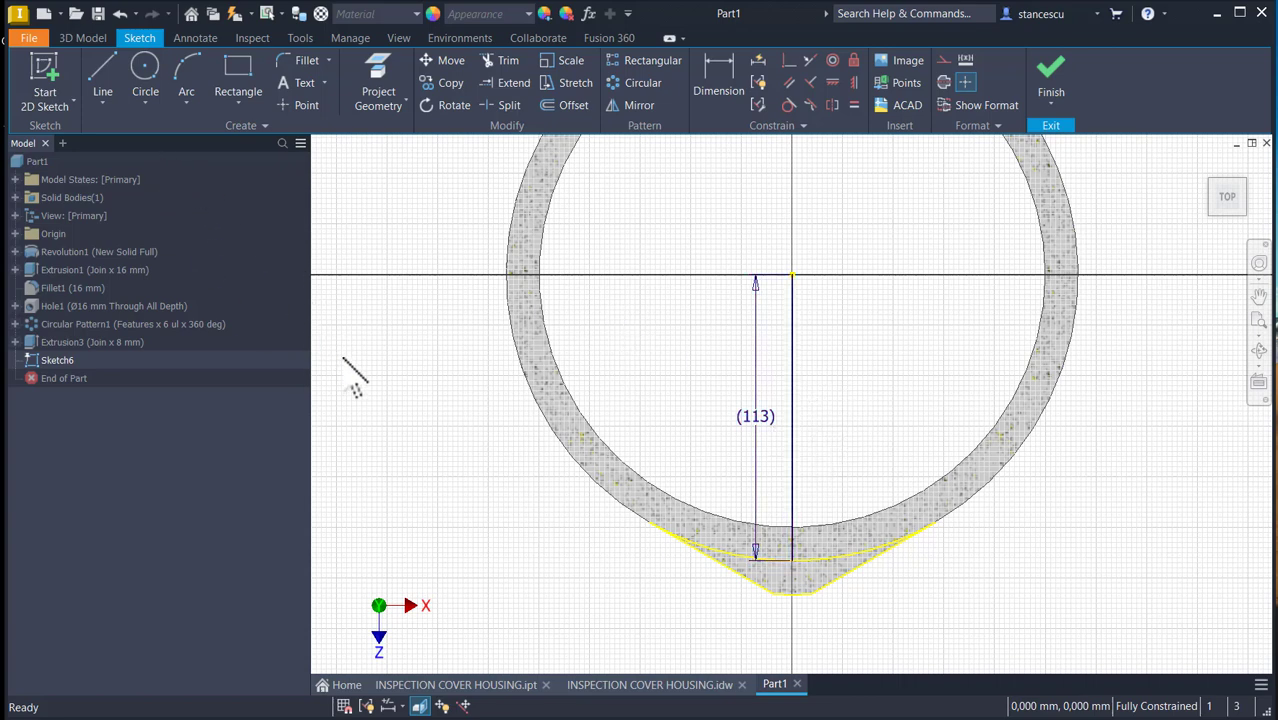
click(140, 82)
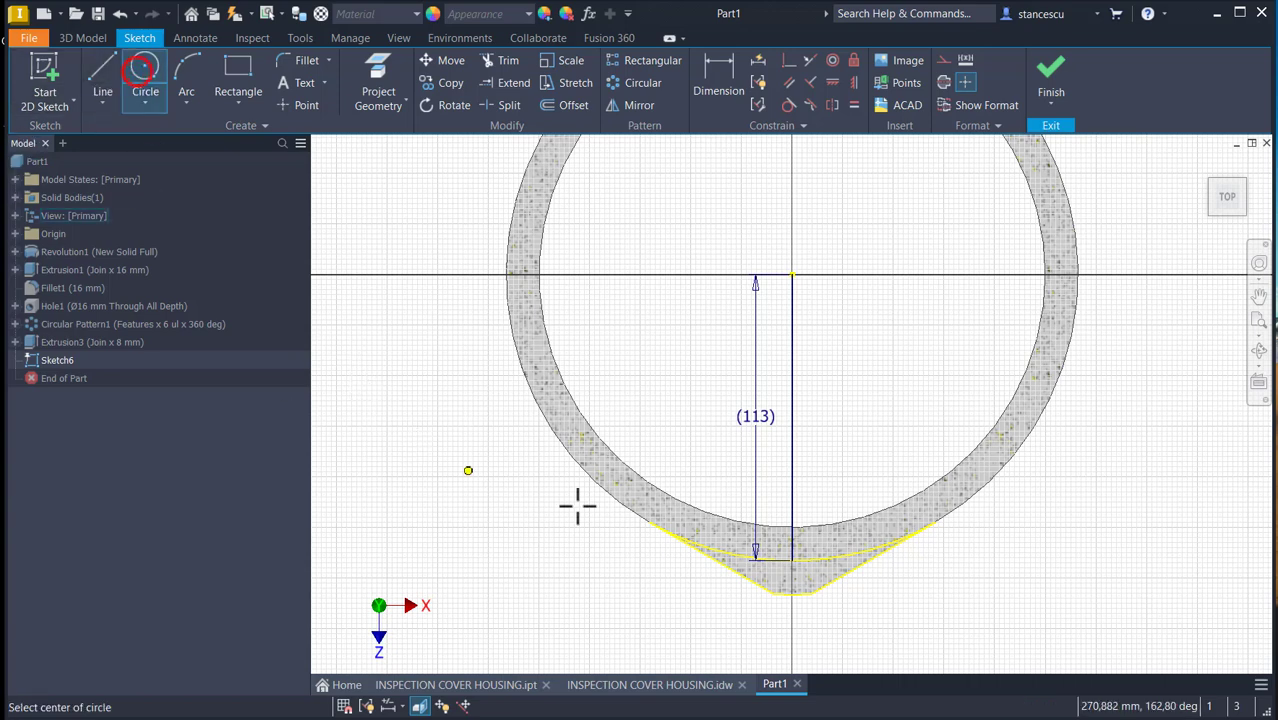
click(792, 559)
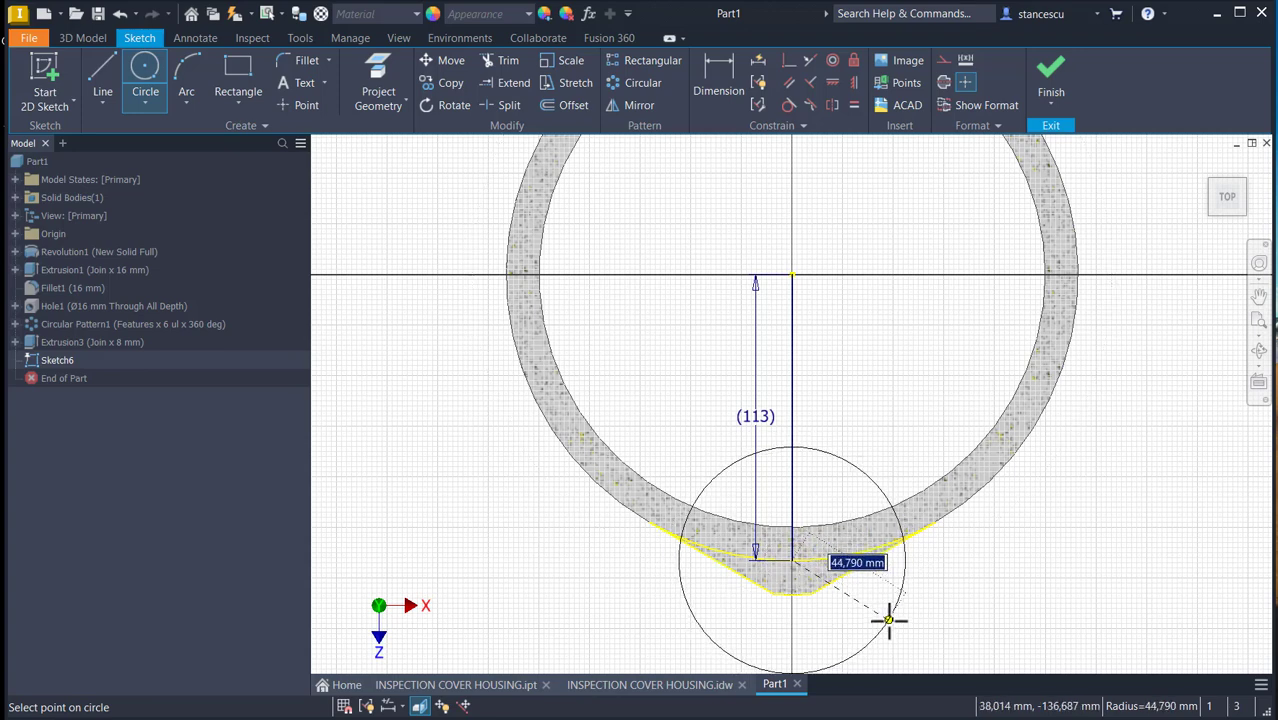
text(10)
key(Return)
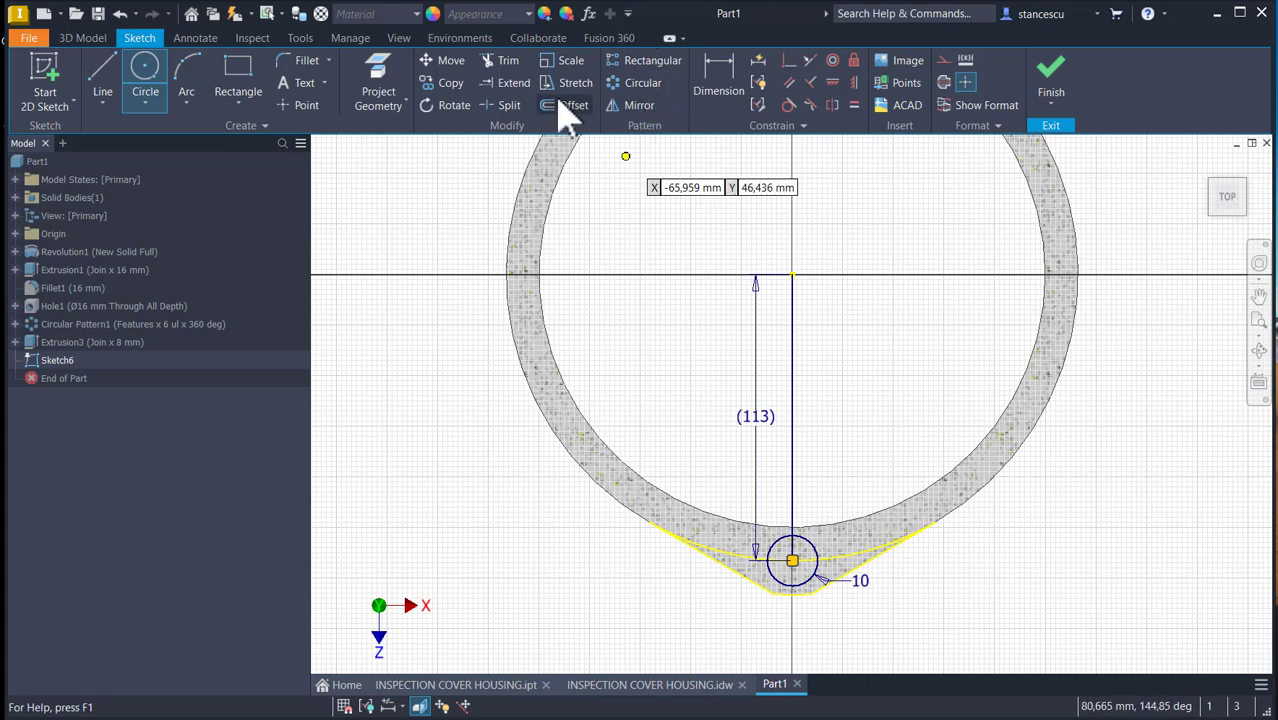
- Trim away the inner half of the circle, keeping the arc toward the tip of the flange corner
click(505, 61)
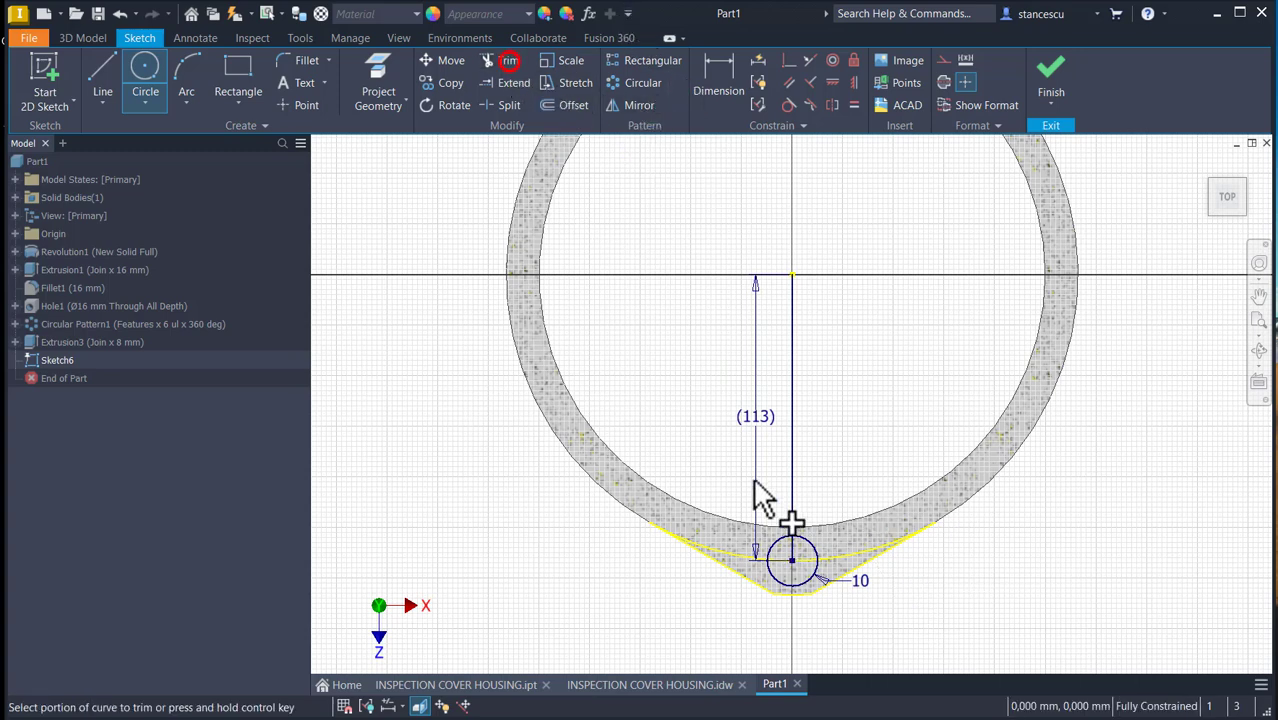
click(807, 536)
click(773, 543)
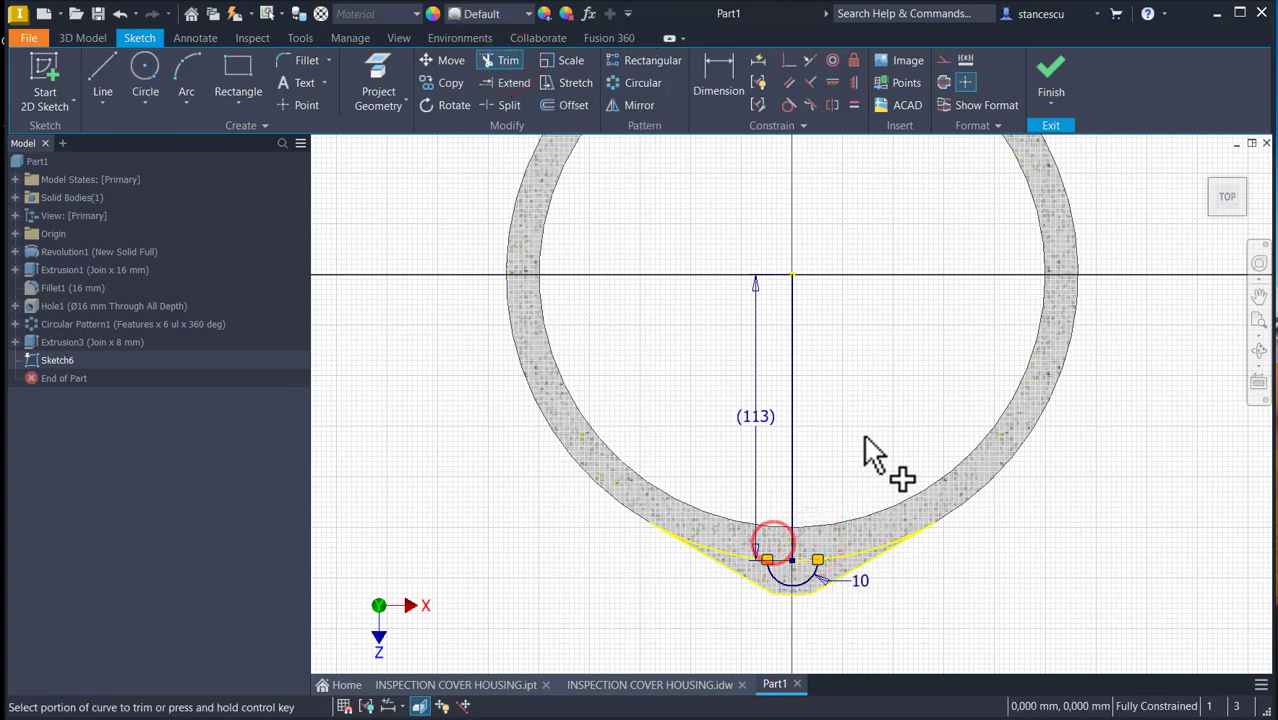
key(Escape)
- Convert the vertical line from the origin to construction geometry and finish the sketch
drag(823, 416, 780, 478)
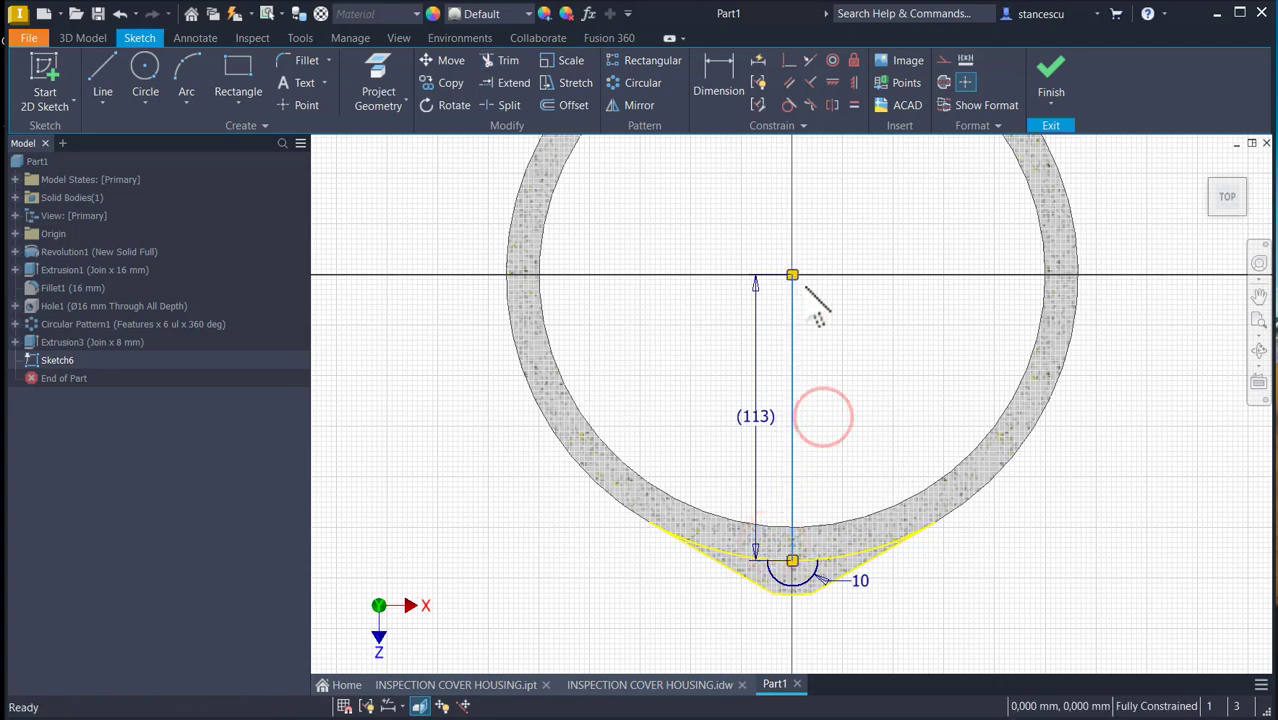
click(943, 61)
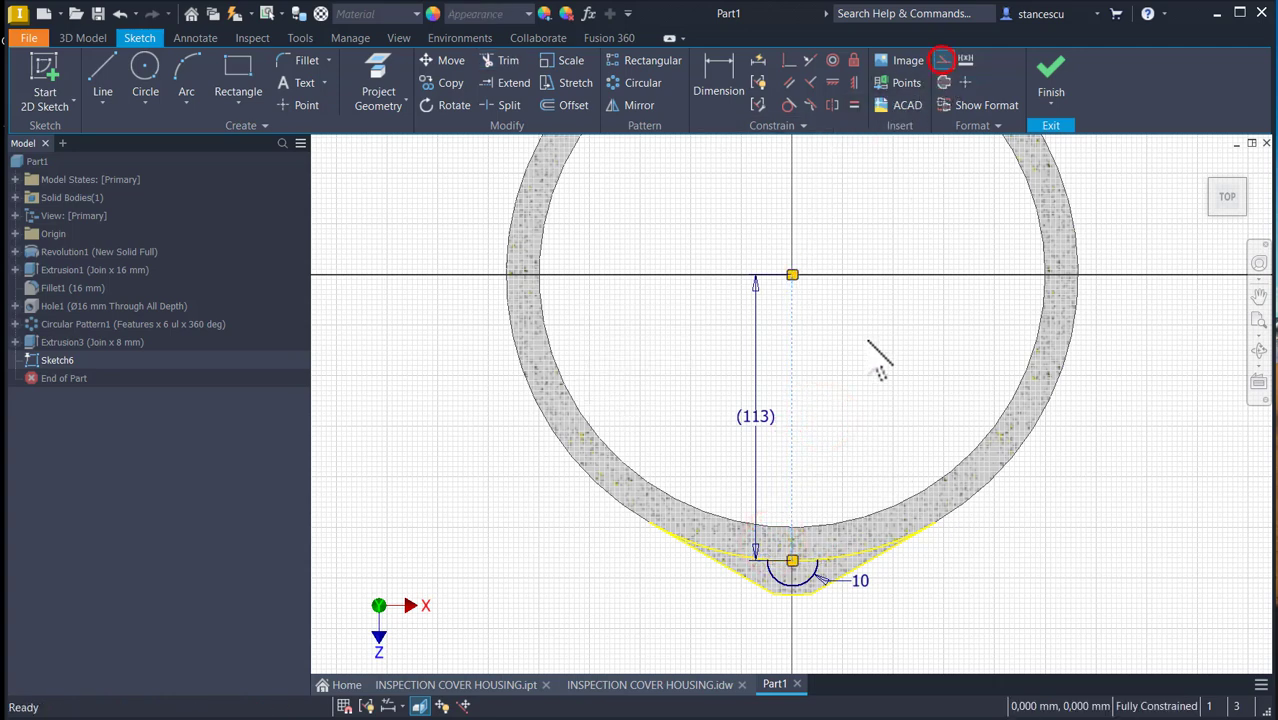
click(870, 345)
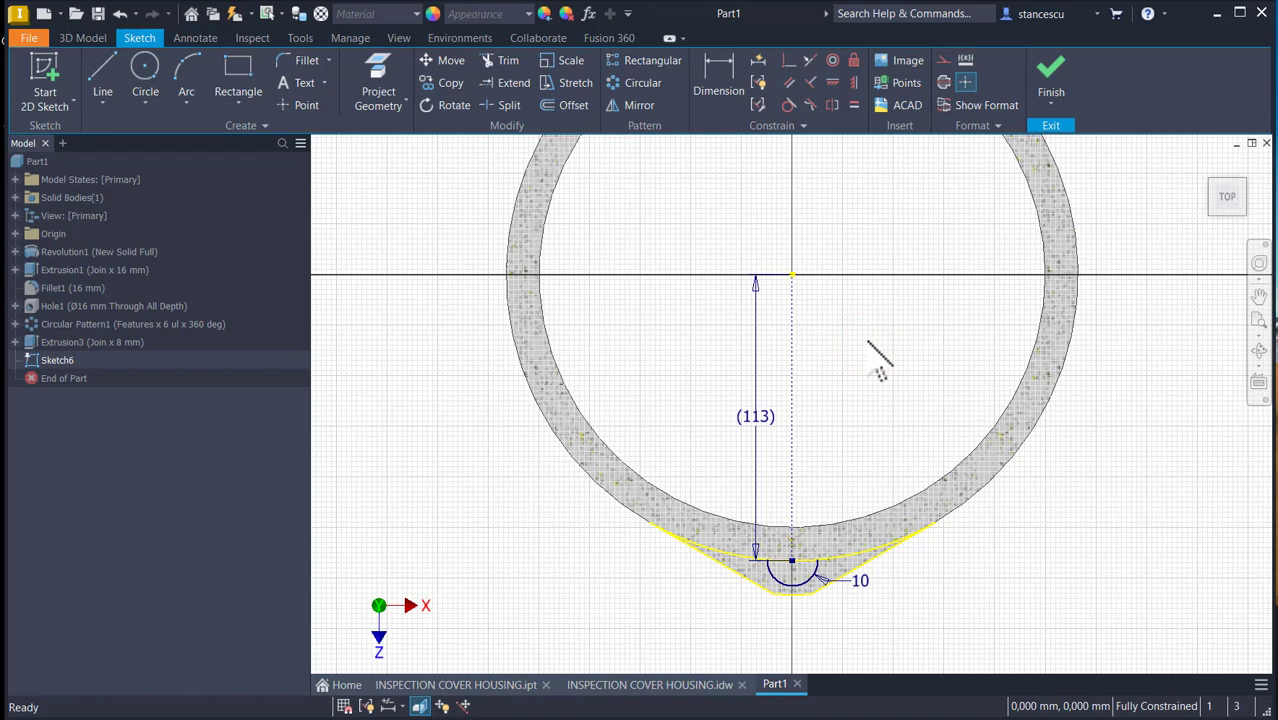
click(1052, 82)
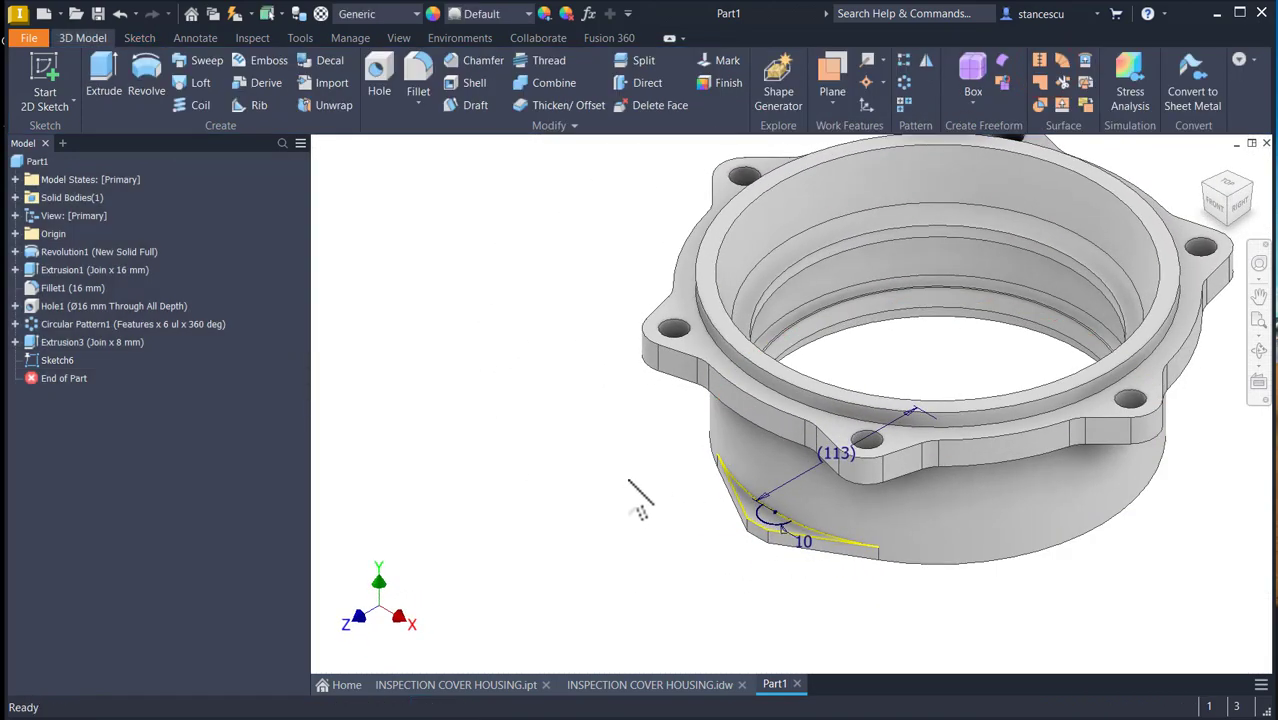
- Extrude the half-round boss profile up to the underside of the upper bolt flange, joined to the body
key(e)
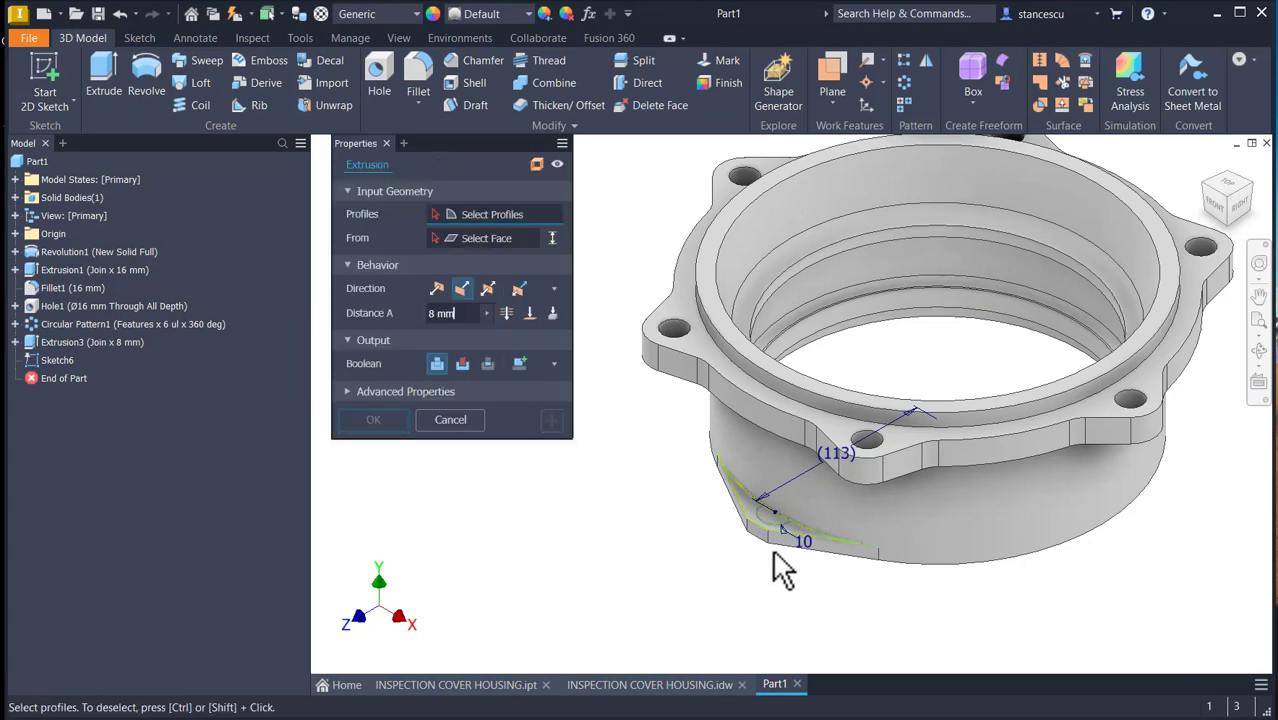
scroll(776, 560, down, 3)
click(757, 505)
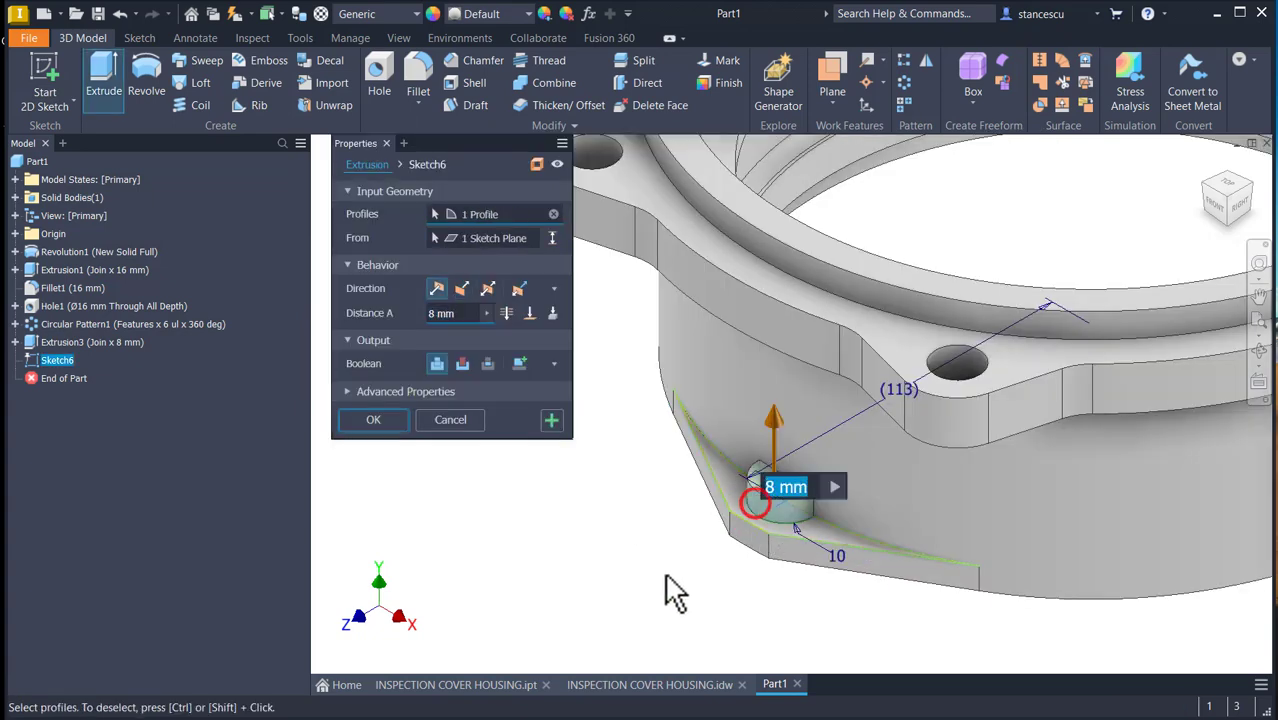
click(528, 319)
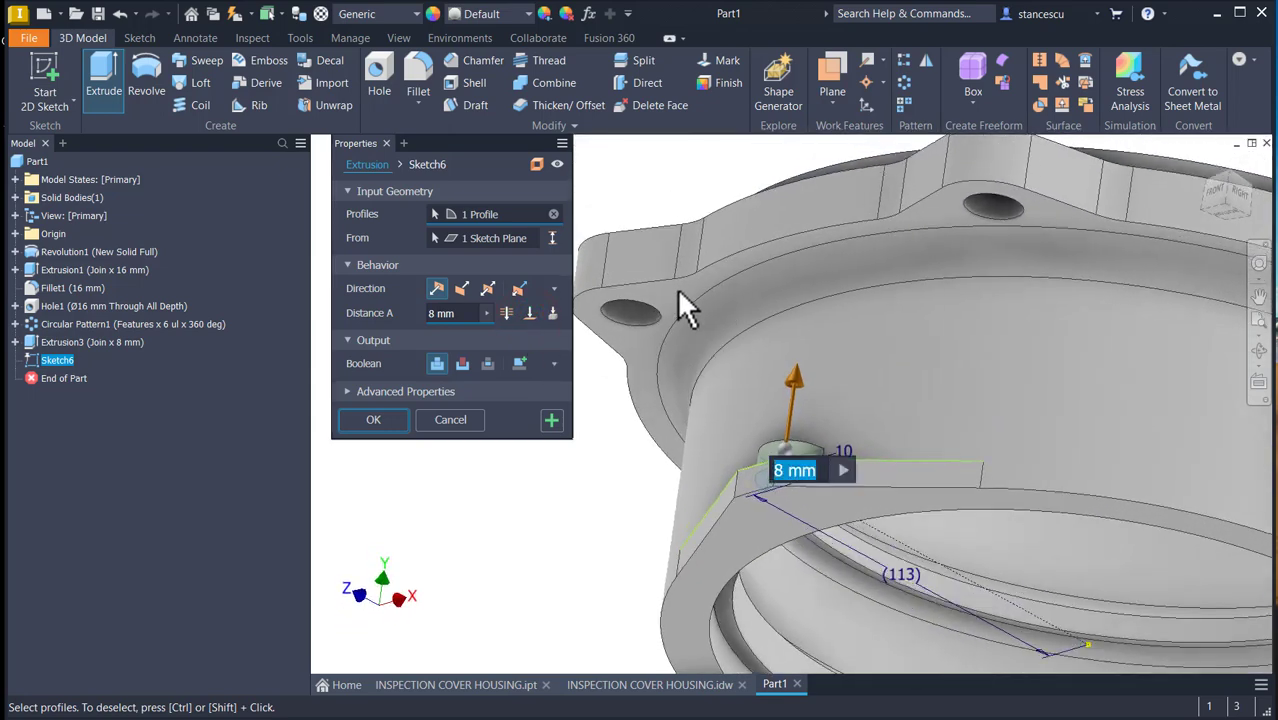
click(530, 313)
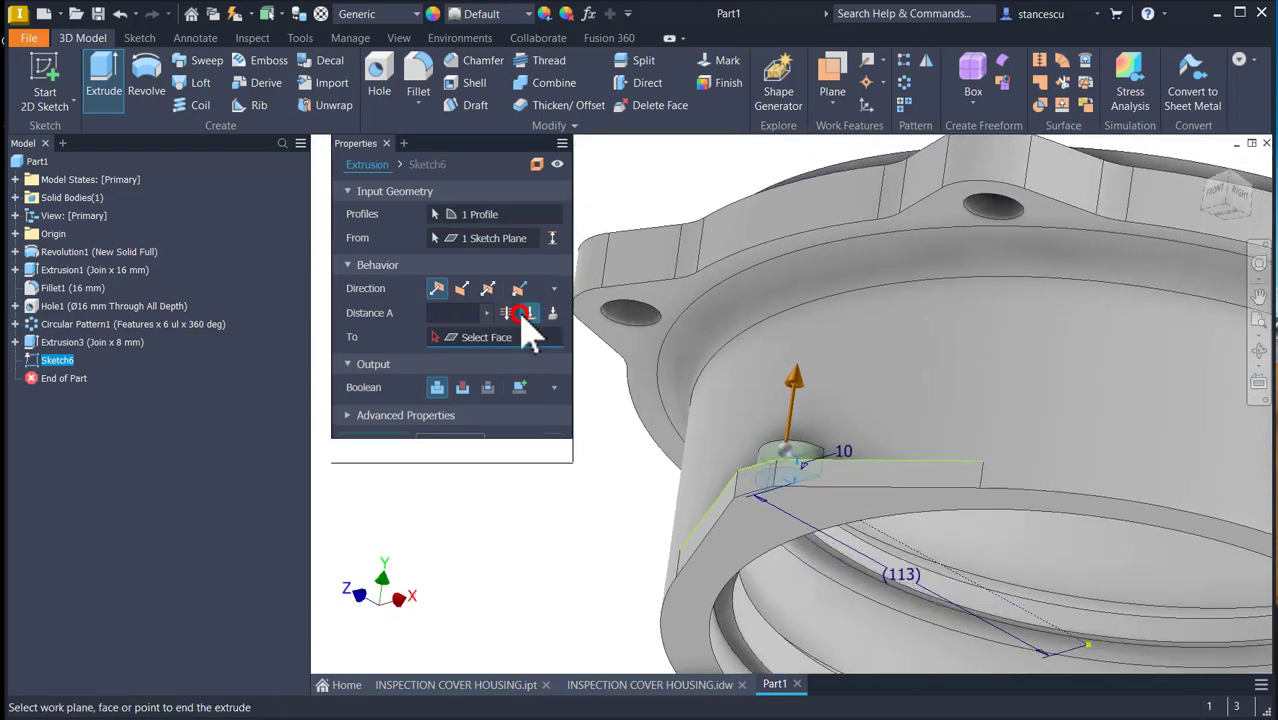
click(668, 306)
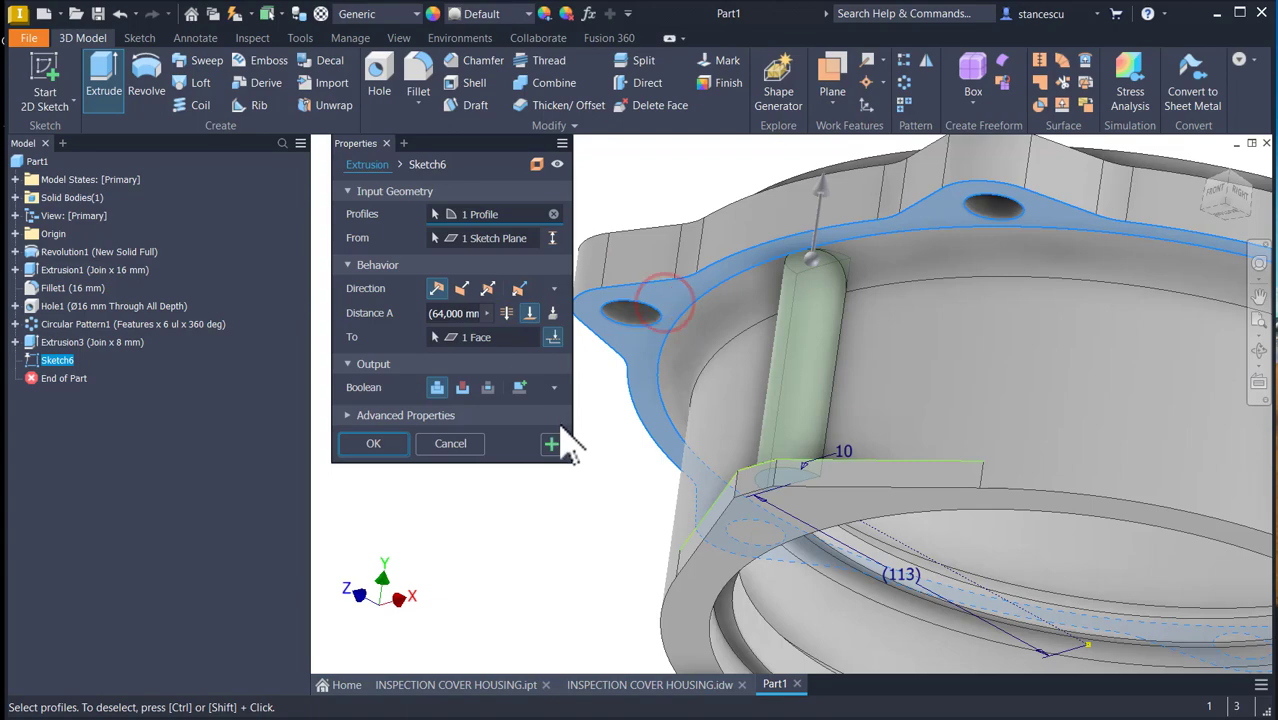
click(373, 444)
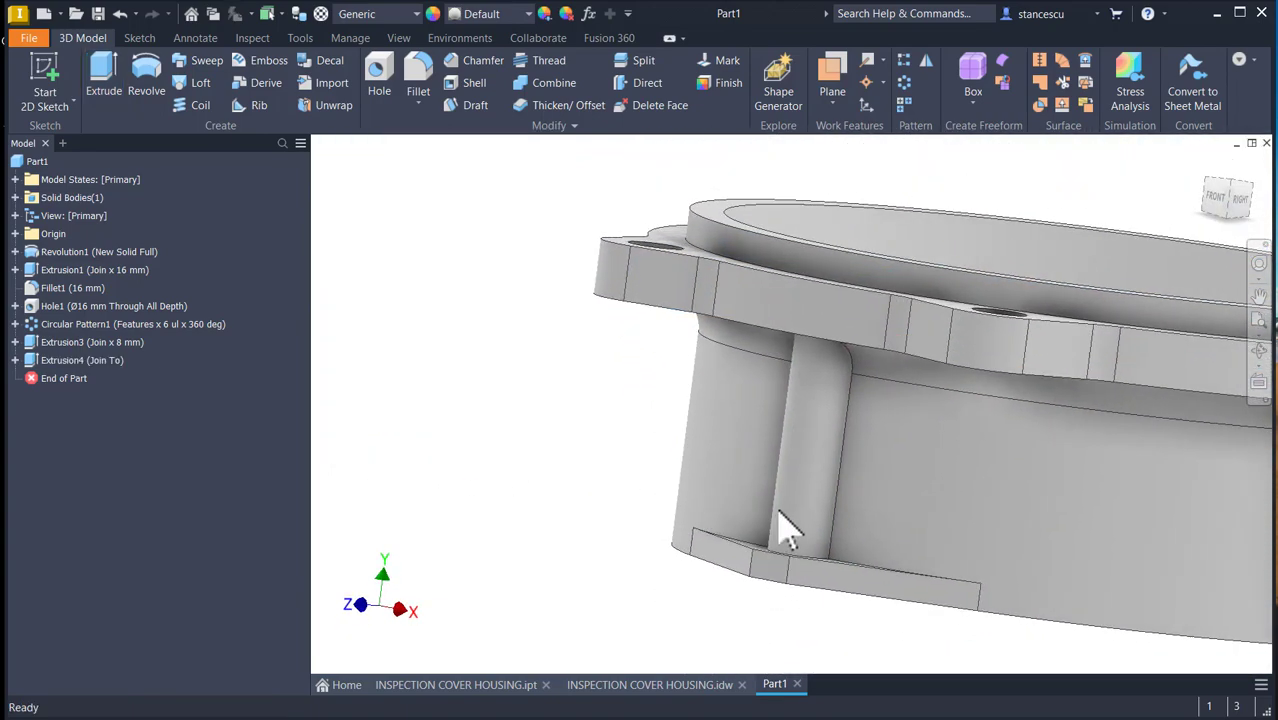
- Apply a 2 mm fillet to the edges where the boss meets the housing wall and the lower flange corner
click(823, 503)
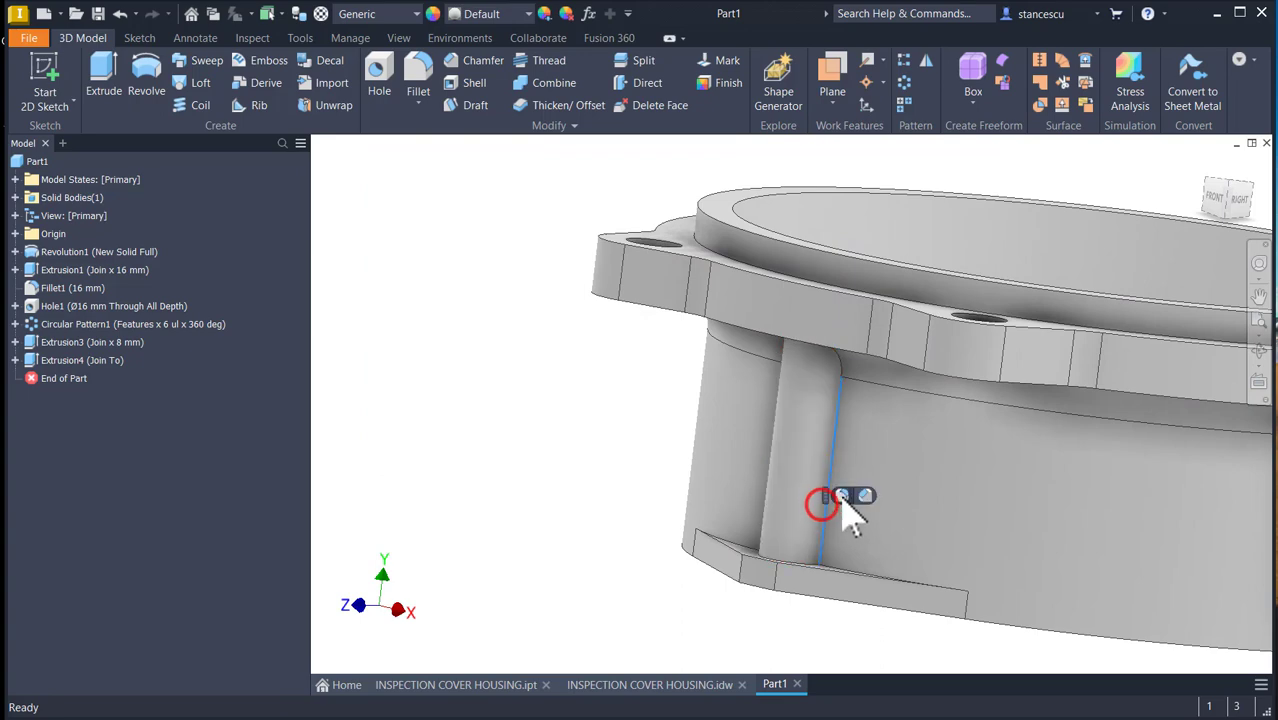
key(f)
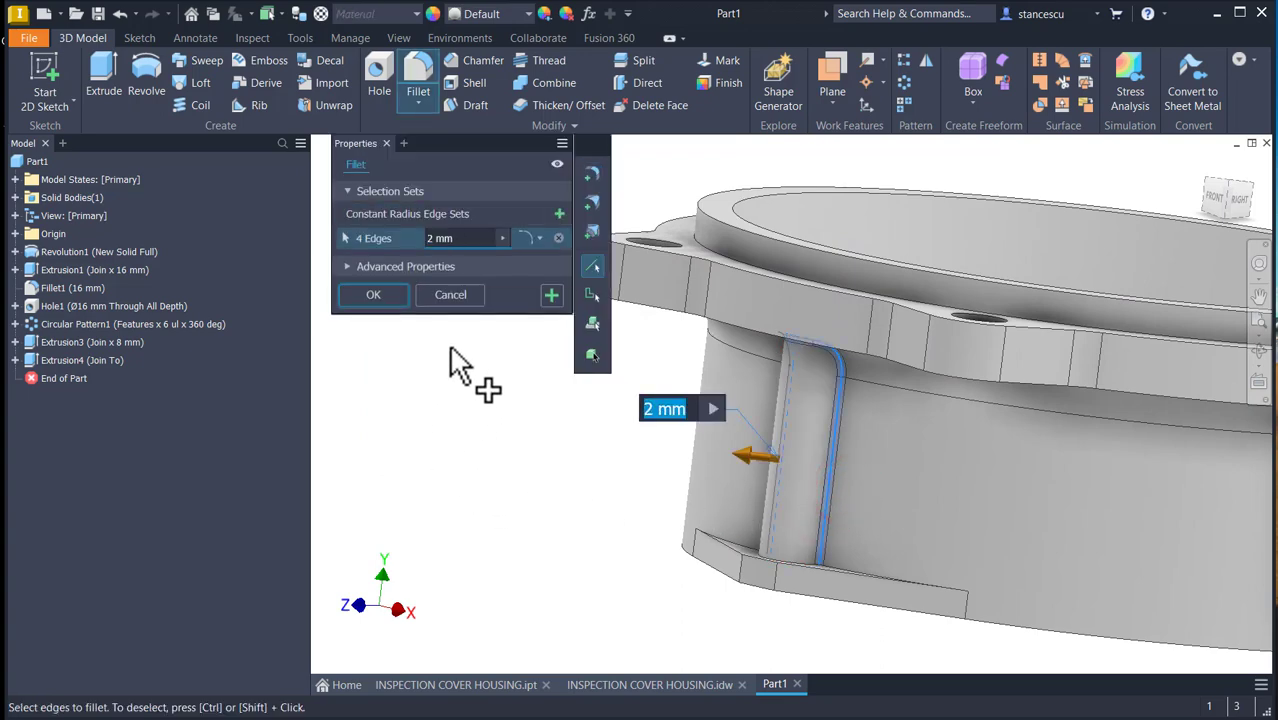
shift+middle_drag(639, 522, 736, 571)
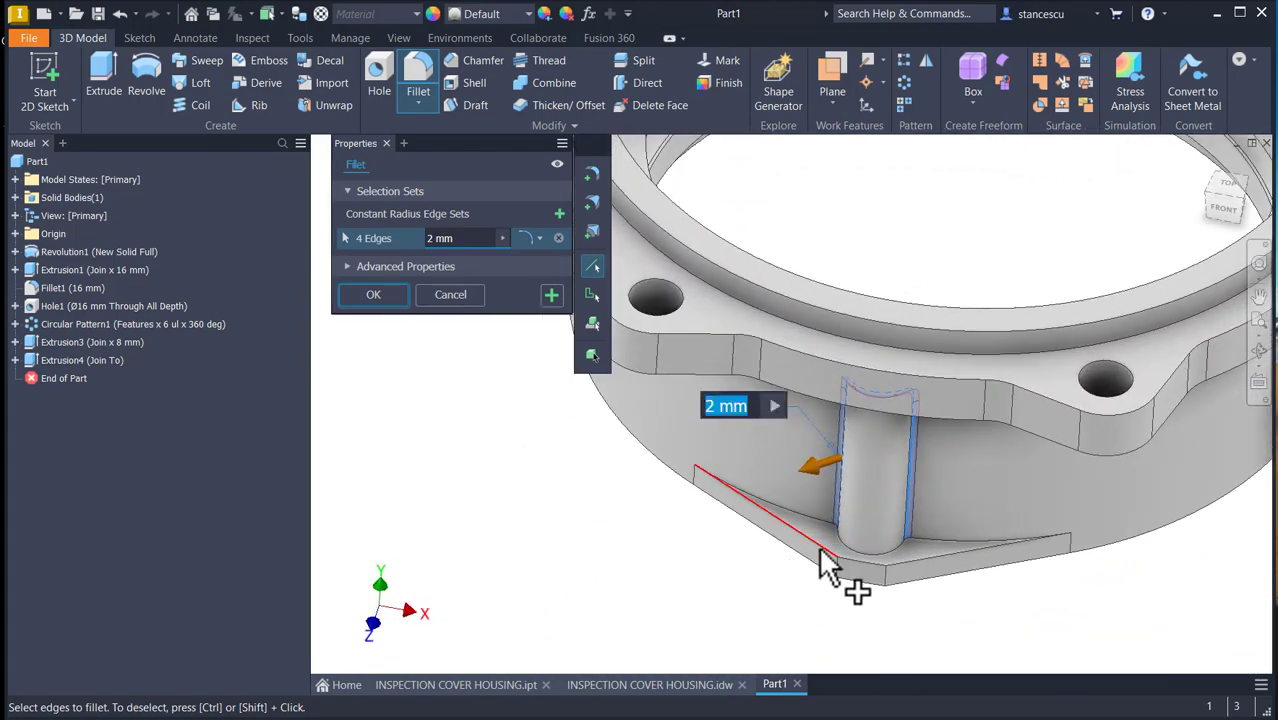
click(852, 560)
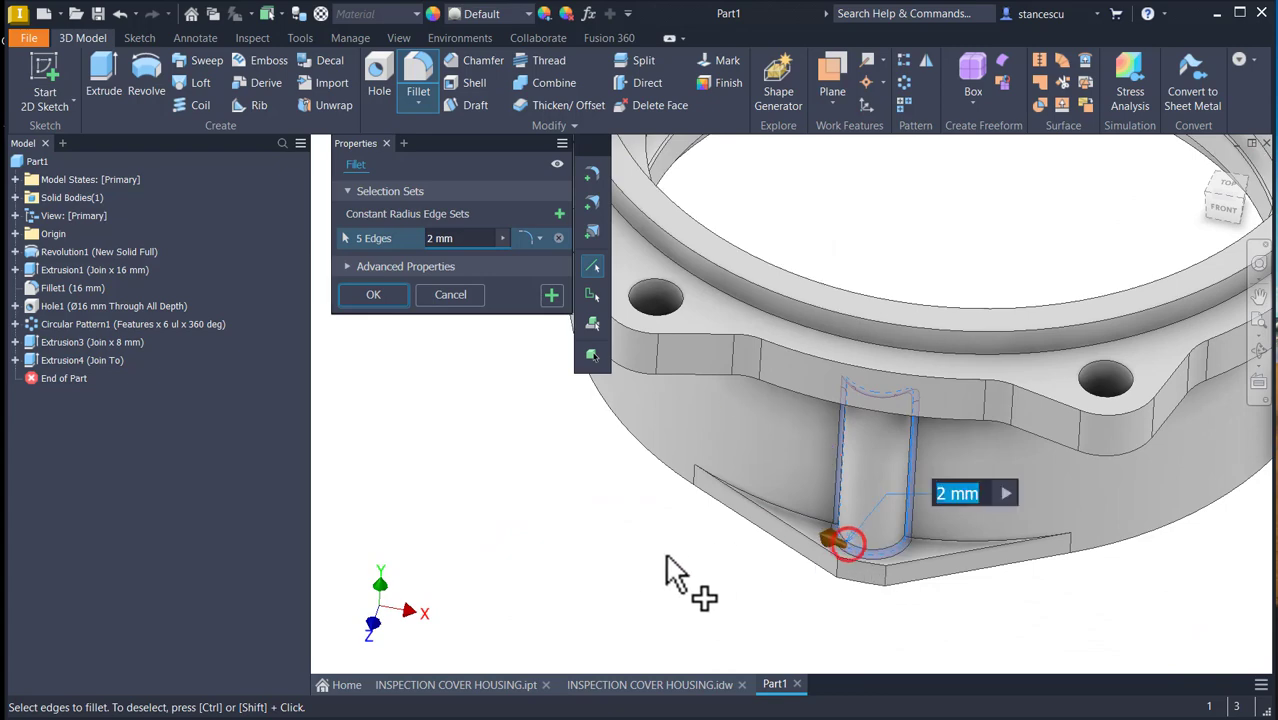
click(387, 297)
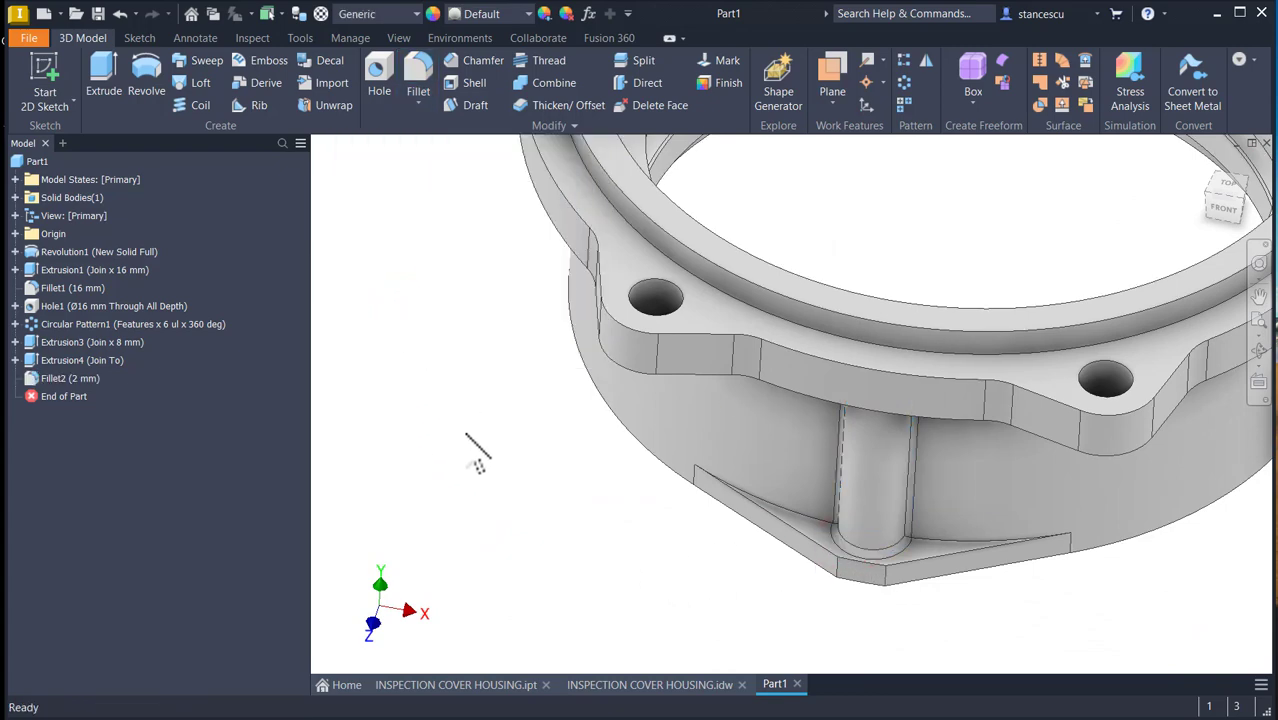
- Create a new sketch on the bottom face of the housing's lower flange
shift+middle_drag(478, 450, 492, 453)
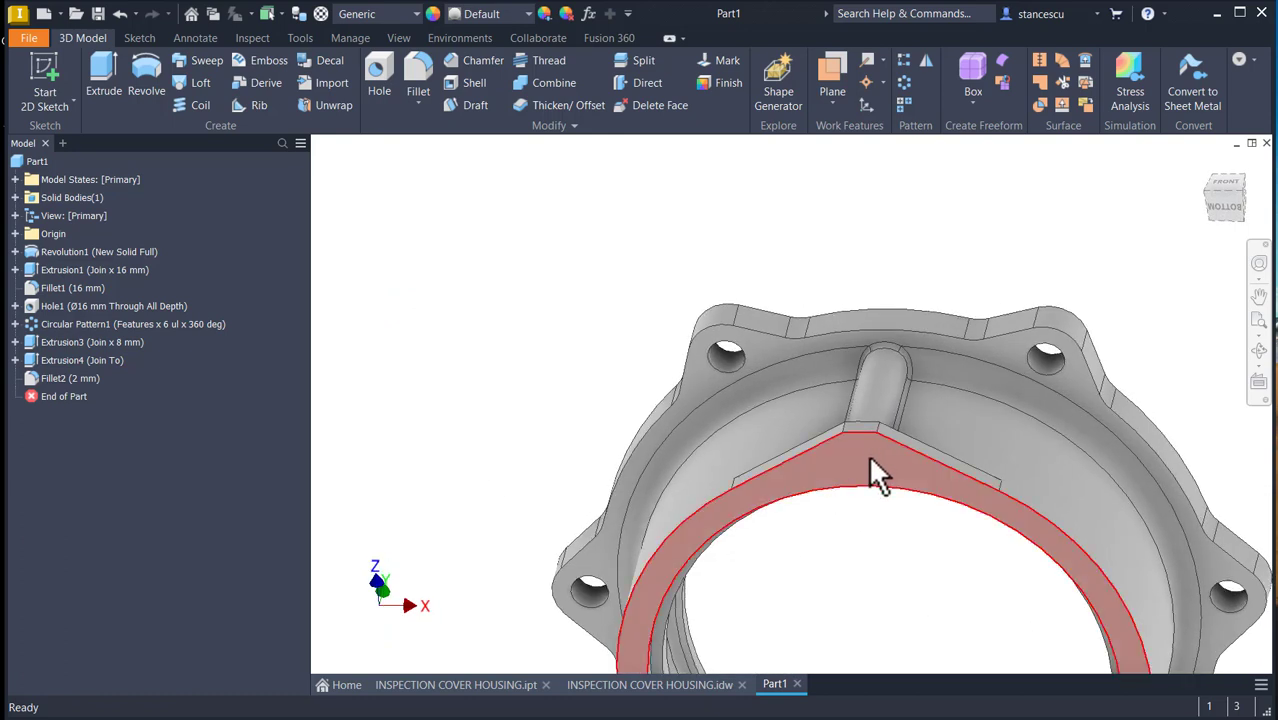
shift+middle_drag(679, 408, 606, 321)
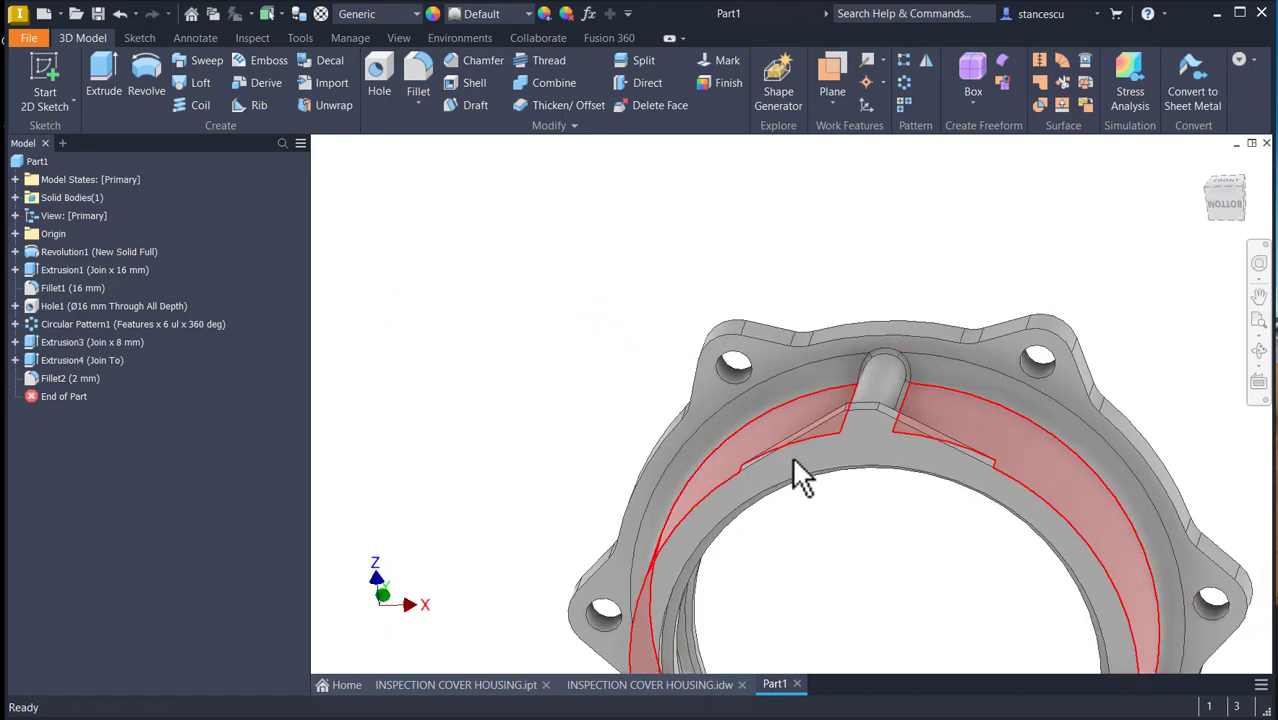
click(861, 445)
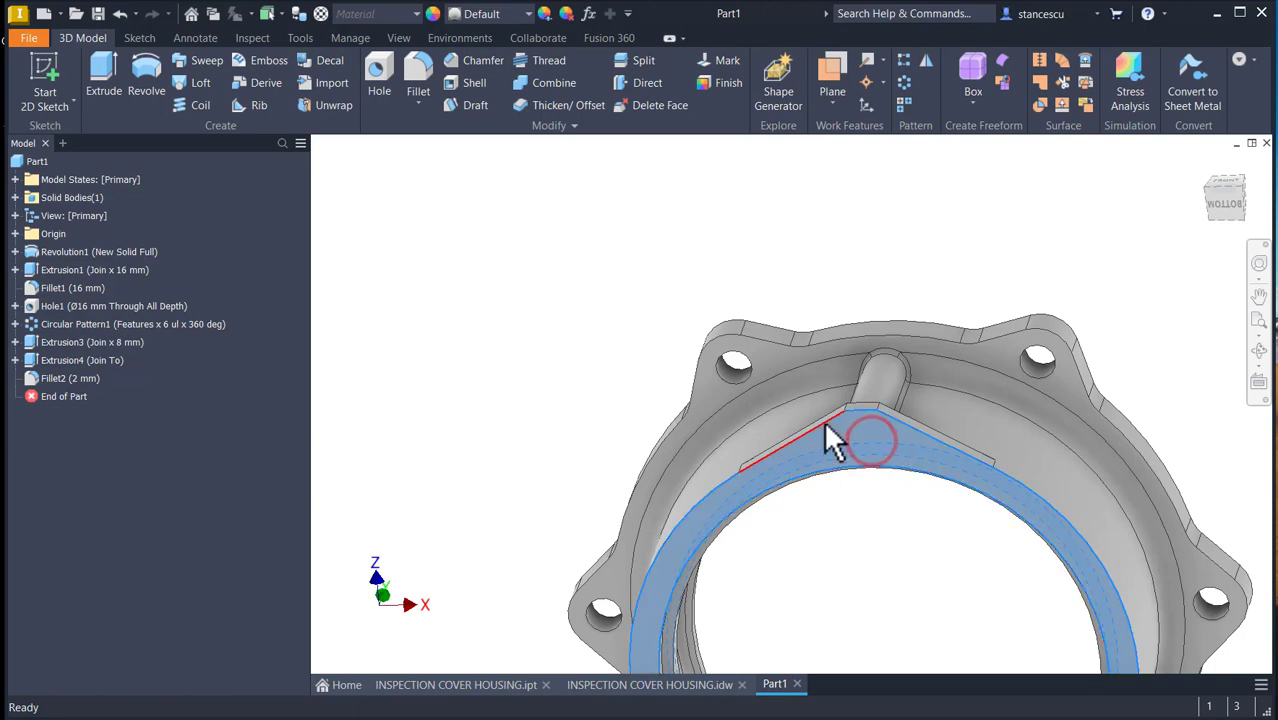
right_click(858, 437)
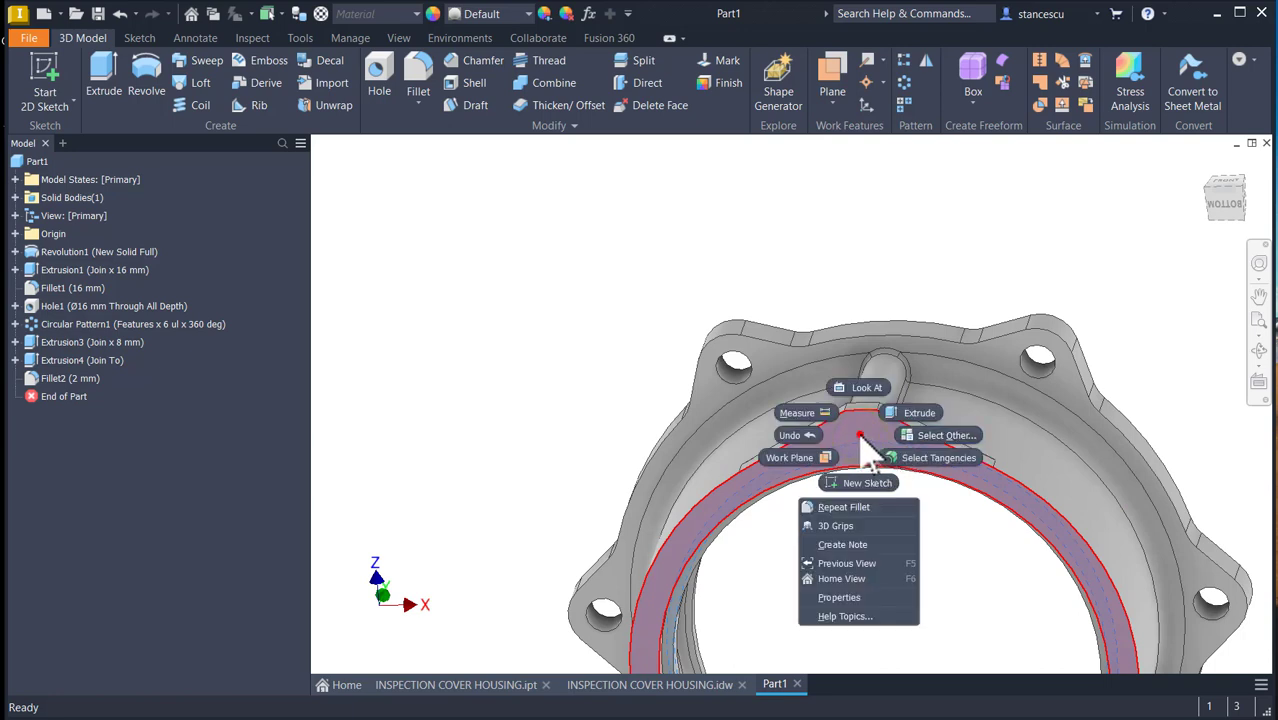
click(866, 446)
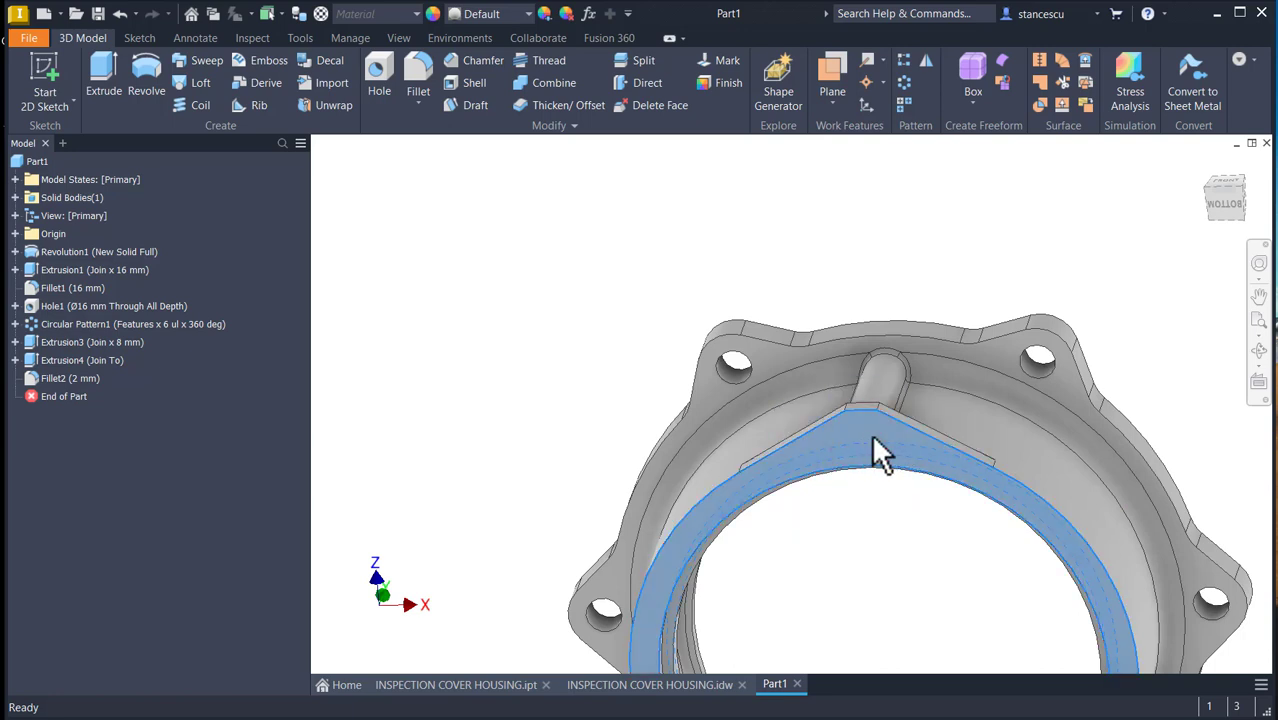
click(871, 436)
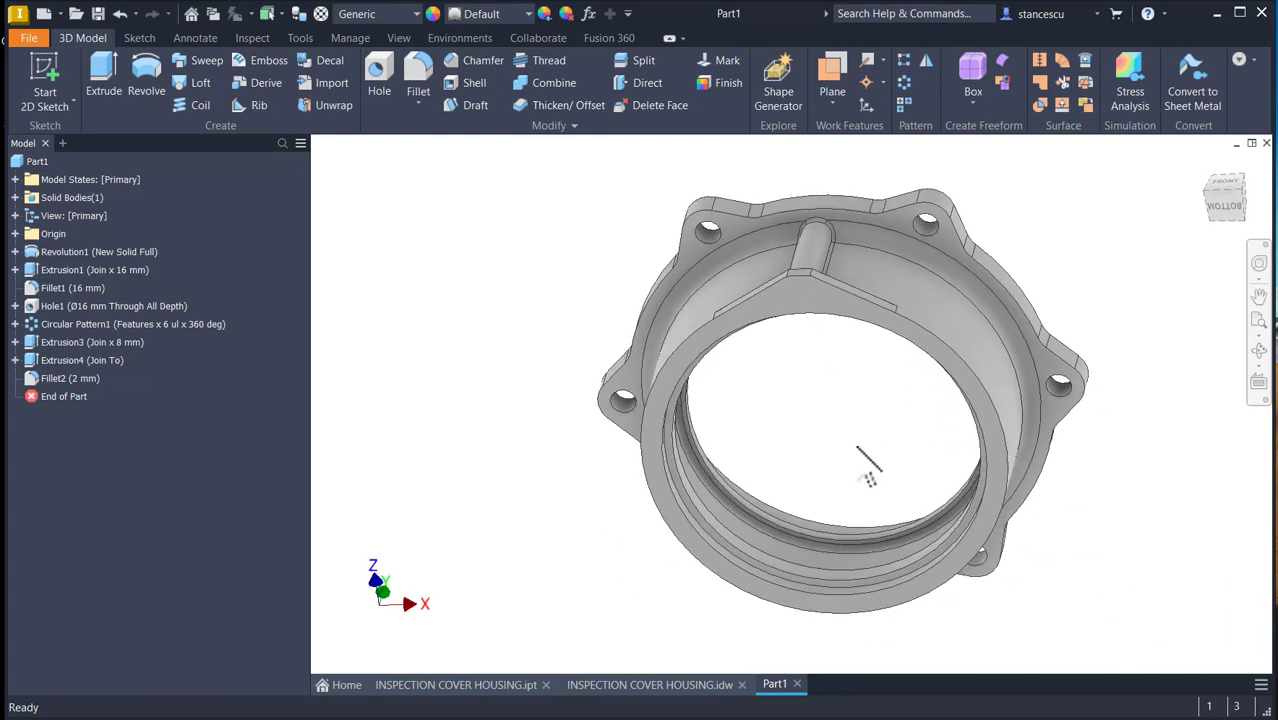
click(816, 293)
click(927, 282)
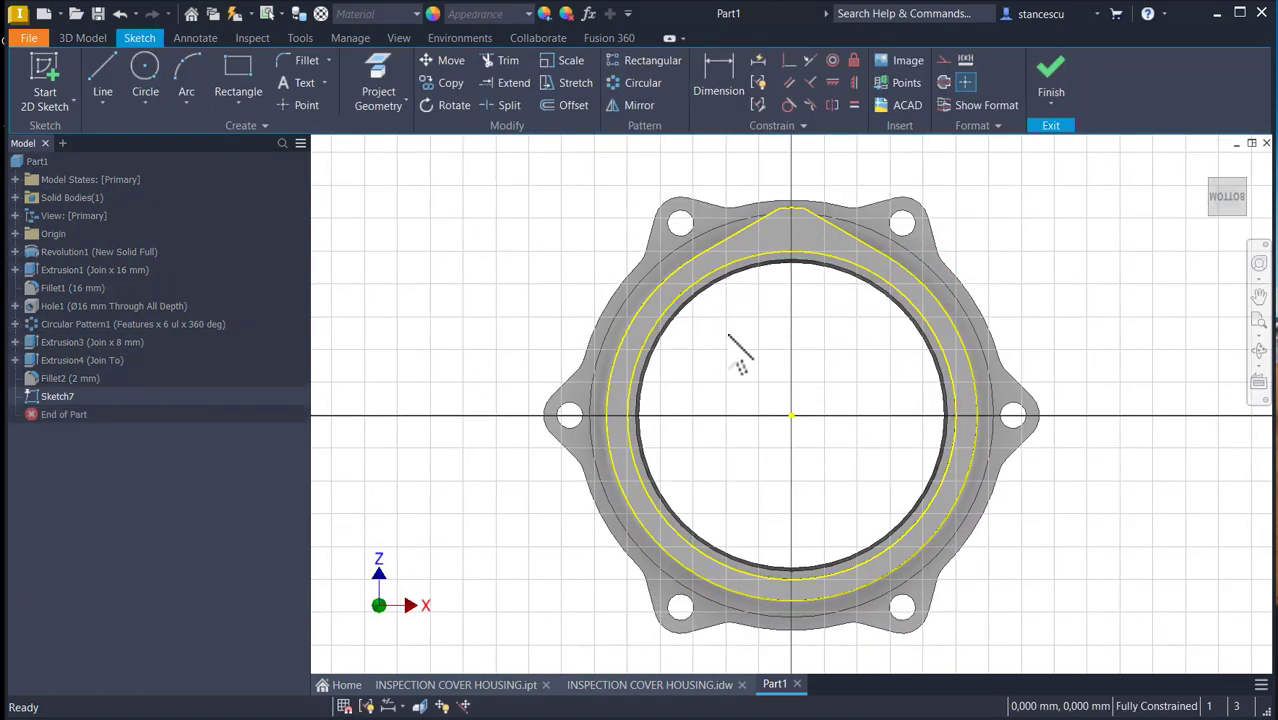
- Project the boss's rounded end edge into the sketch to obtain its centre point, and finish the sketch
click(375, 80)
shift+middle_drag(570, 245, 737, 244)
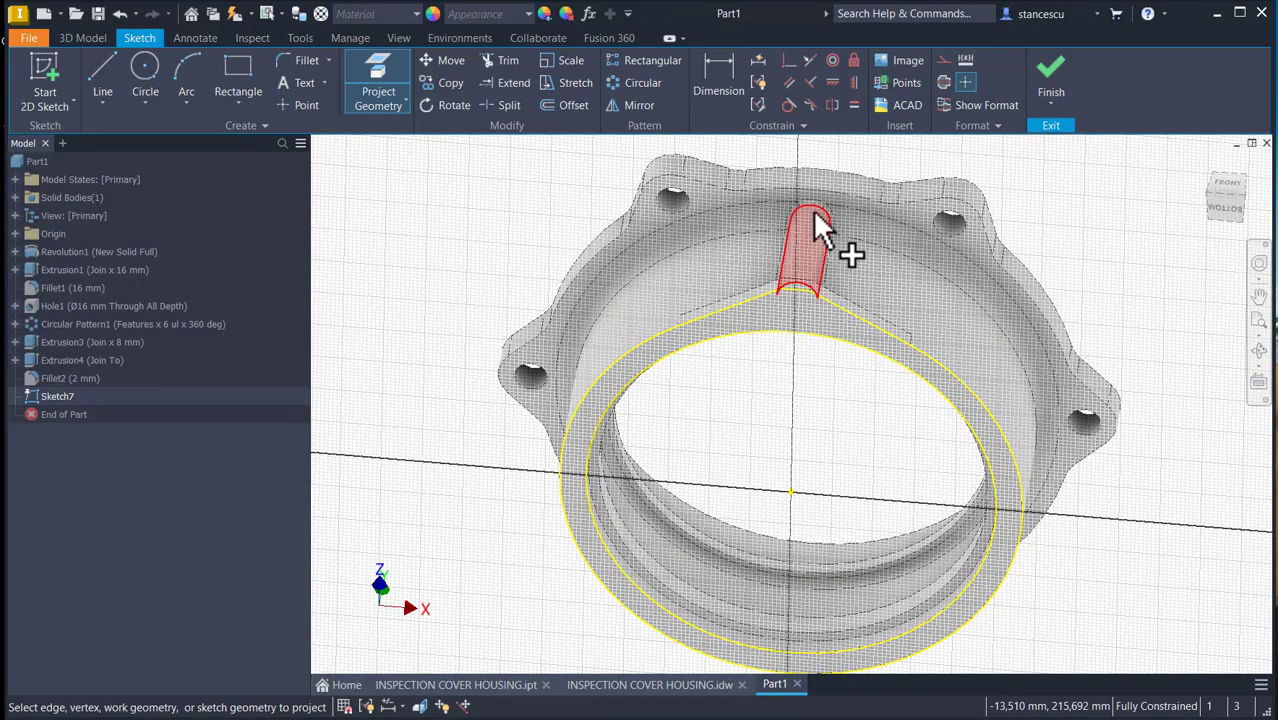
click(812, 211)
shift+middle_drag(597, 309, 998, 140)
click(1050, 90)
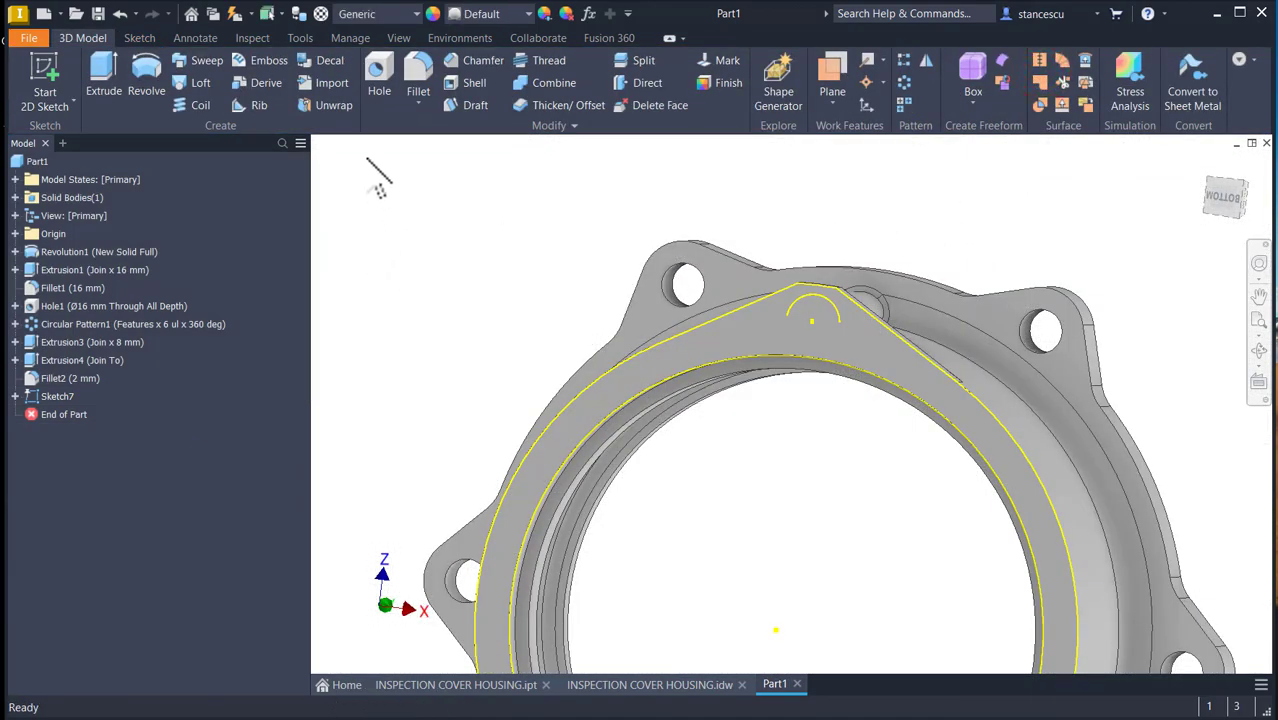
- Configure a new hole as tapped with an ISO Metric profile thread, size 12, designation M12x1.75, class 6H
click(379, 80)
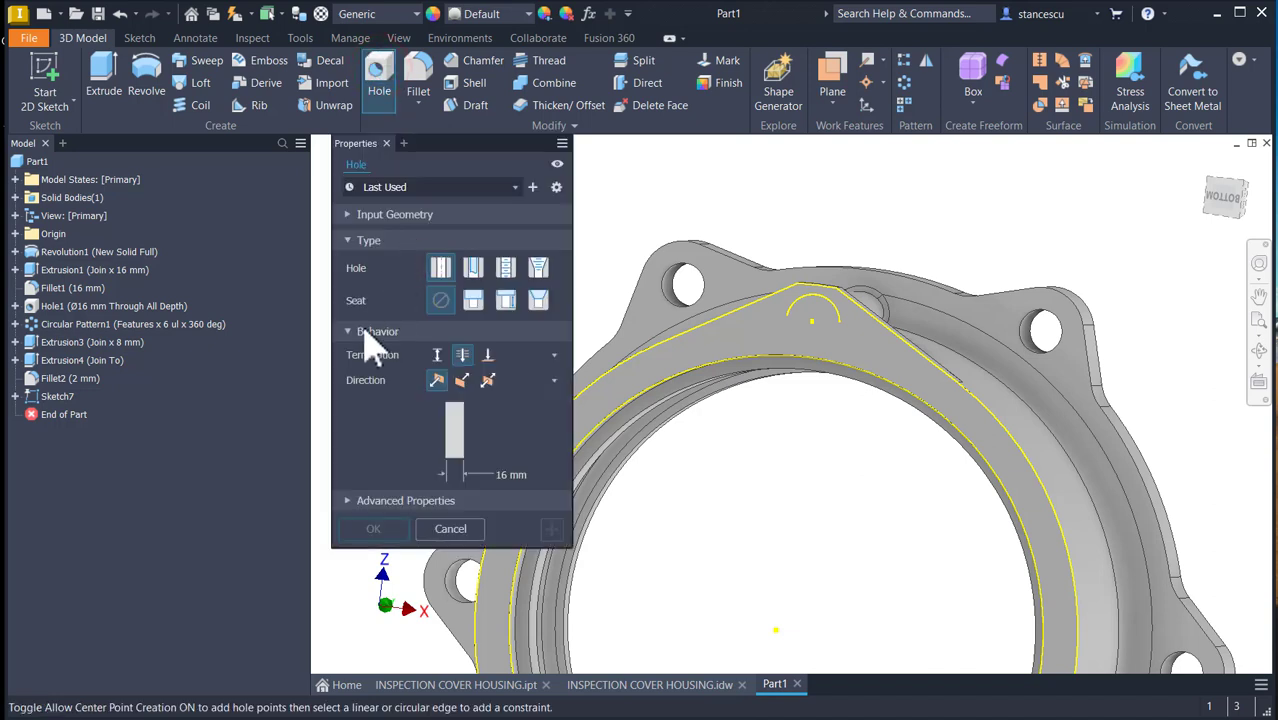
click(505, 267)
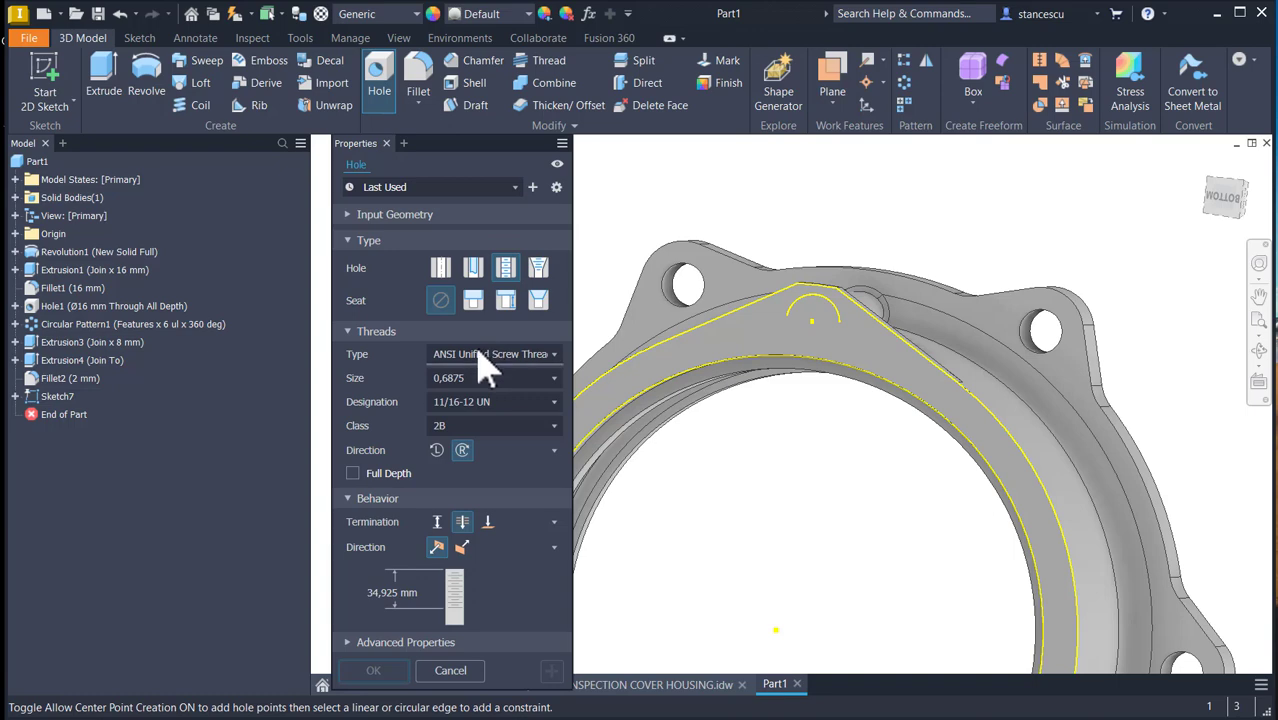
click(481, 356)
click(488, 416)
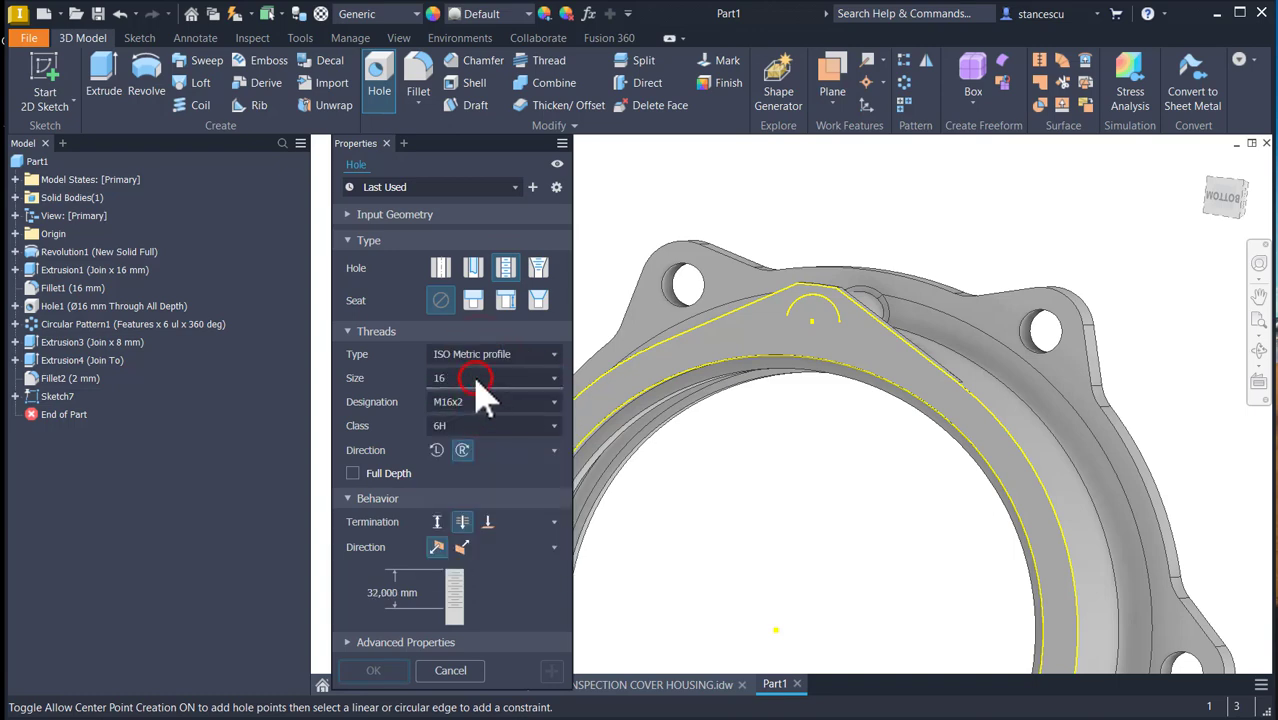
click(476, 379)
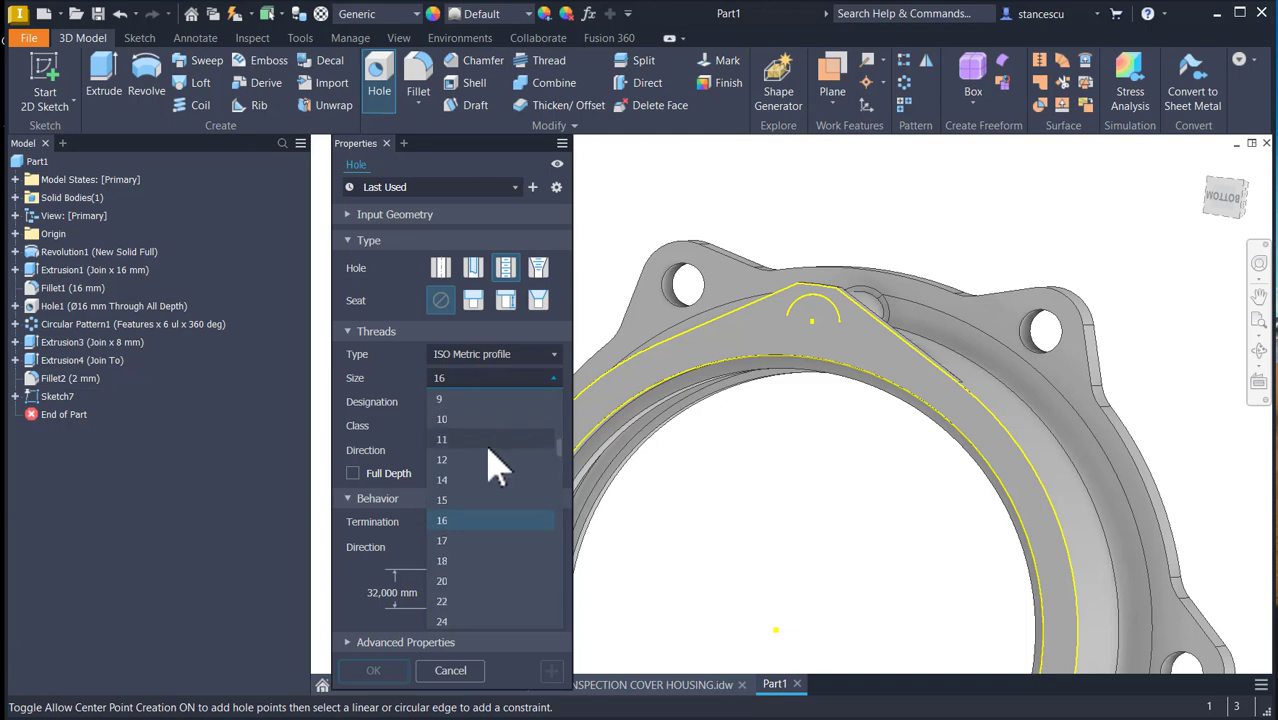
click(478, 459)
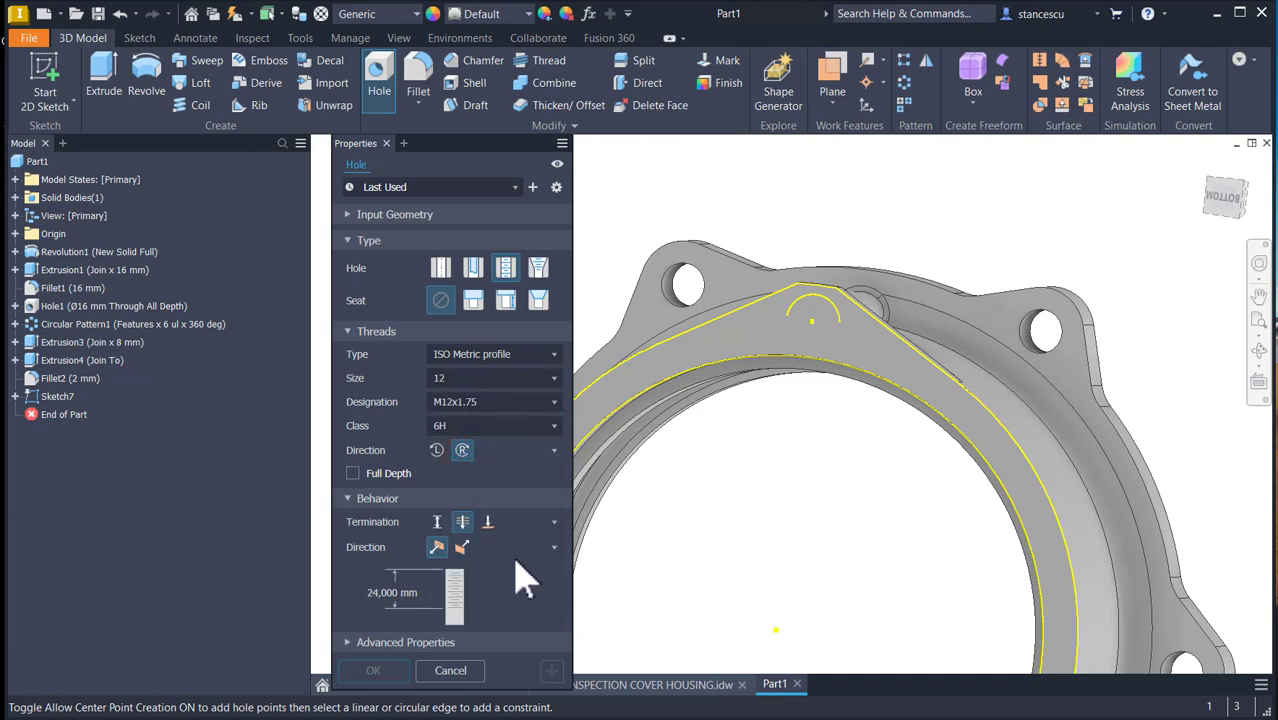
- Create the tapped hole at the boss centre point with distance termination, 22.5 mm thread depth and 26 mm hole depth
click(437, 524)
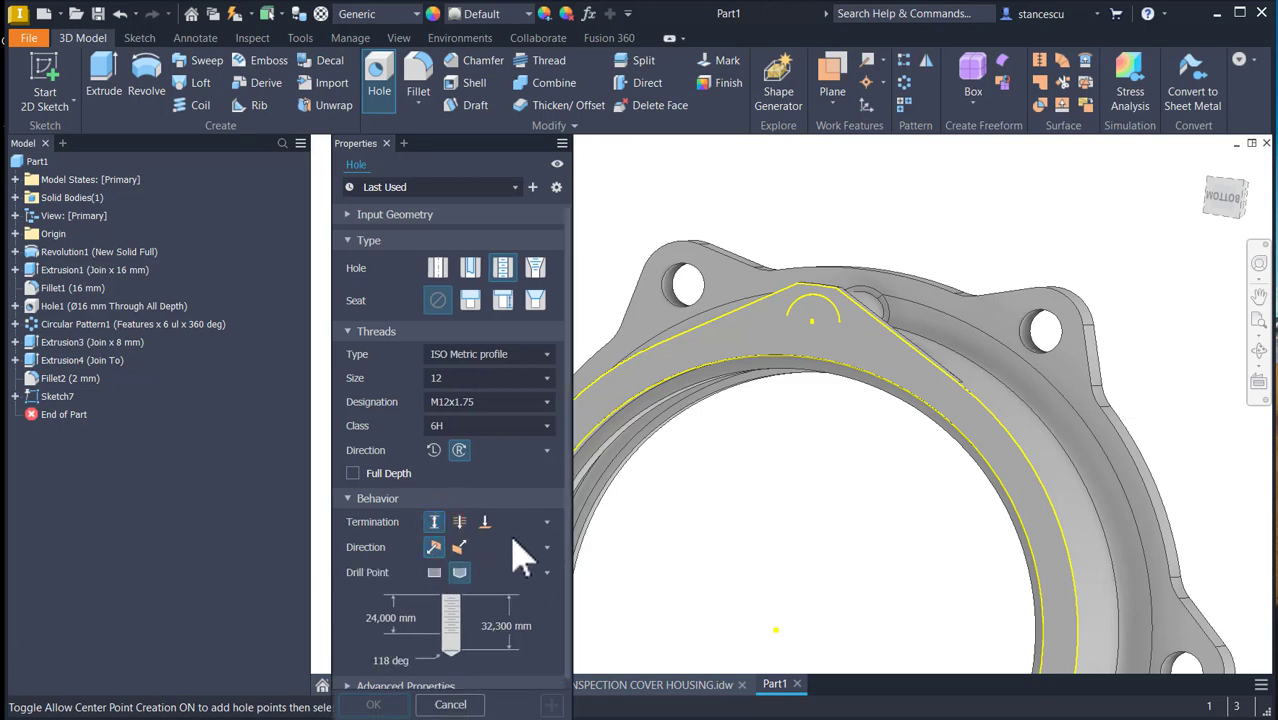
click(390, 618)
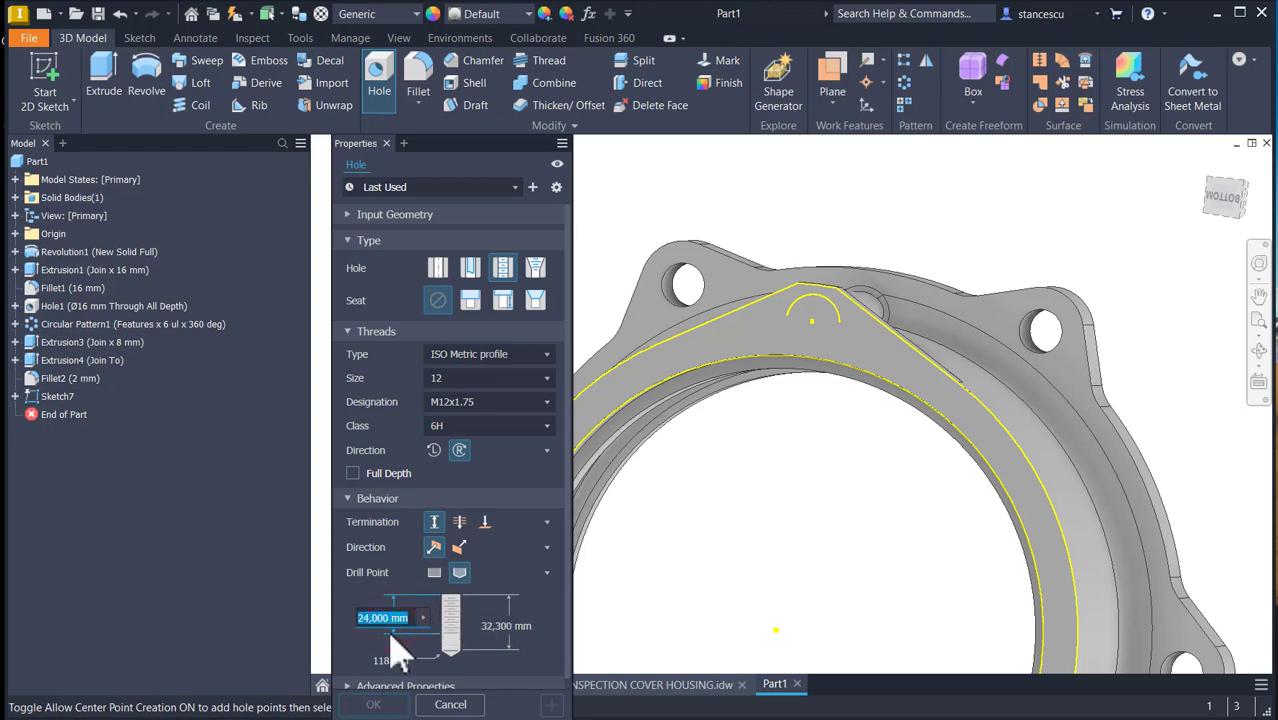
text(22,5)
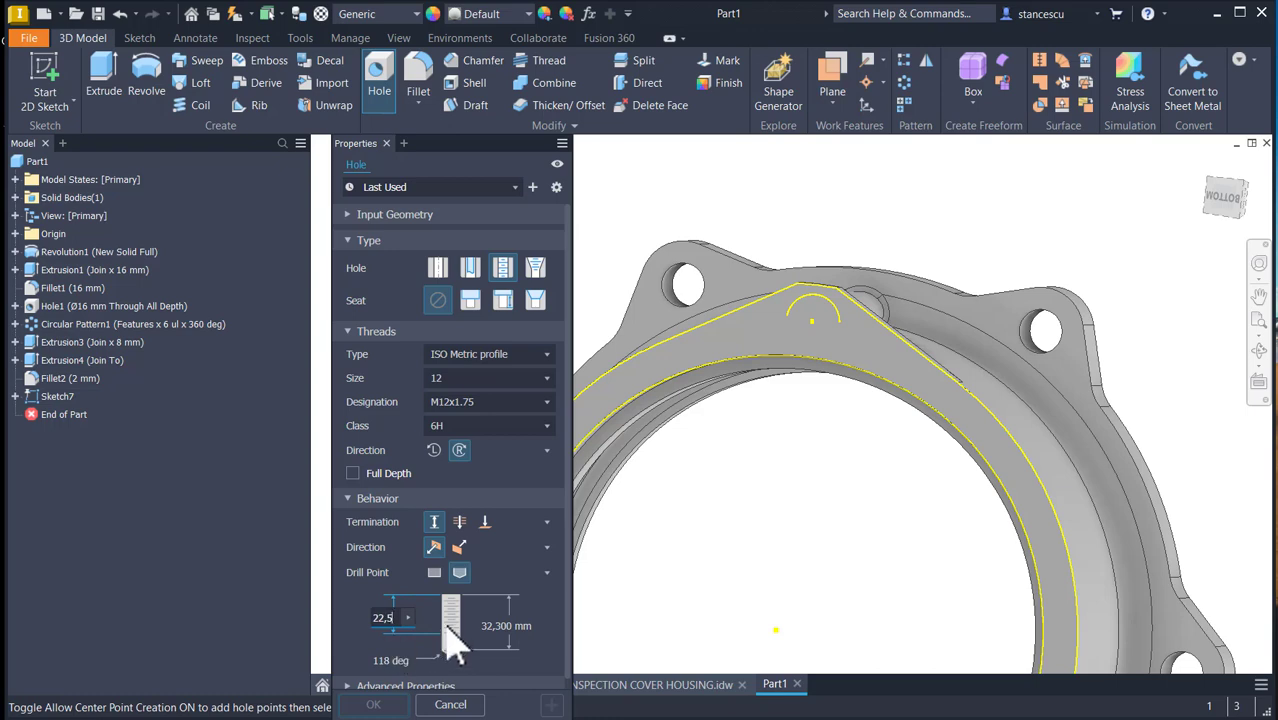
click(503, 625)
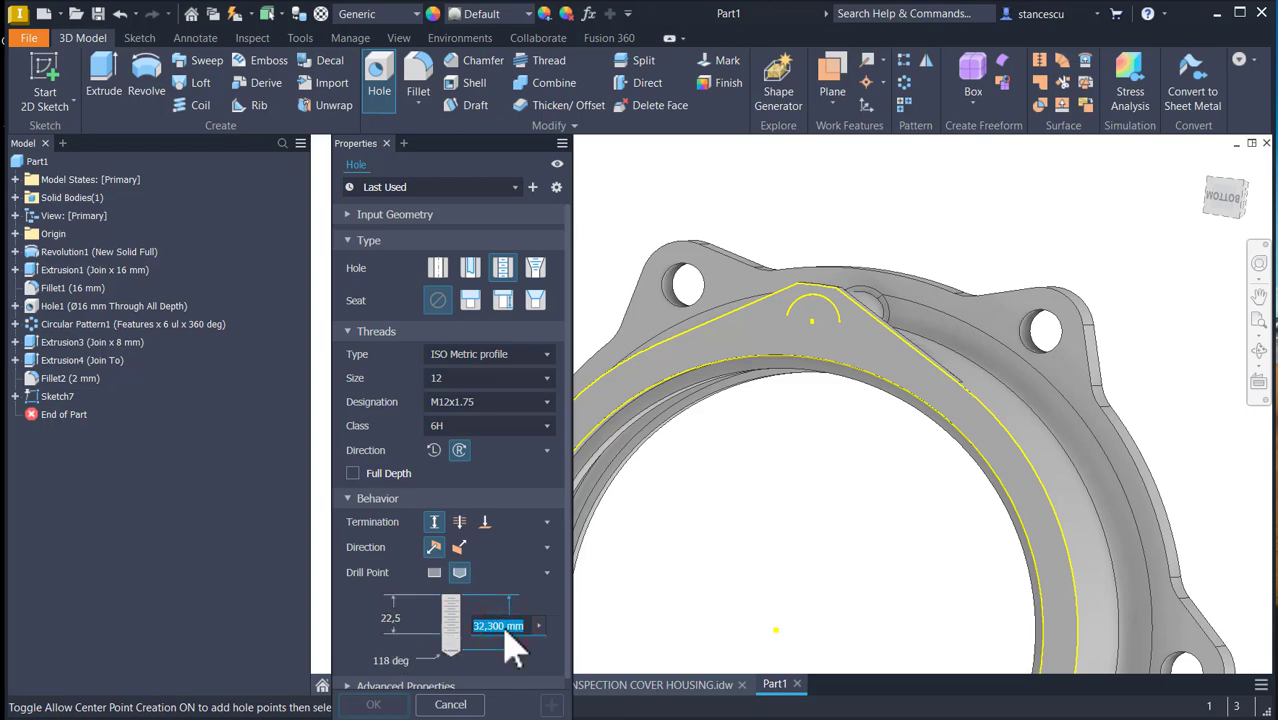
text(26)
click(813, 324)
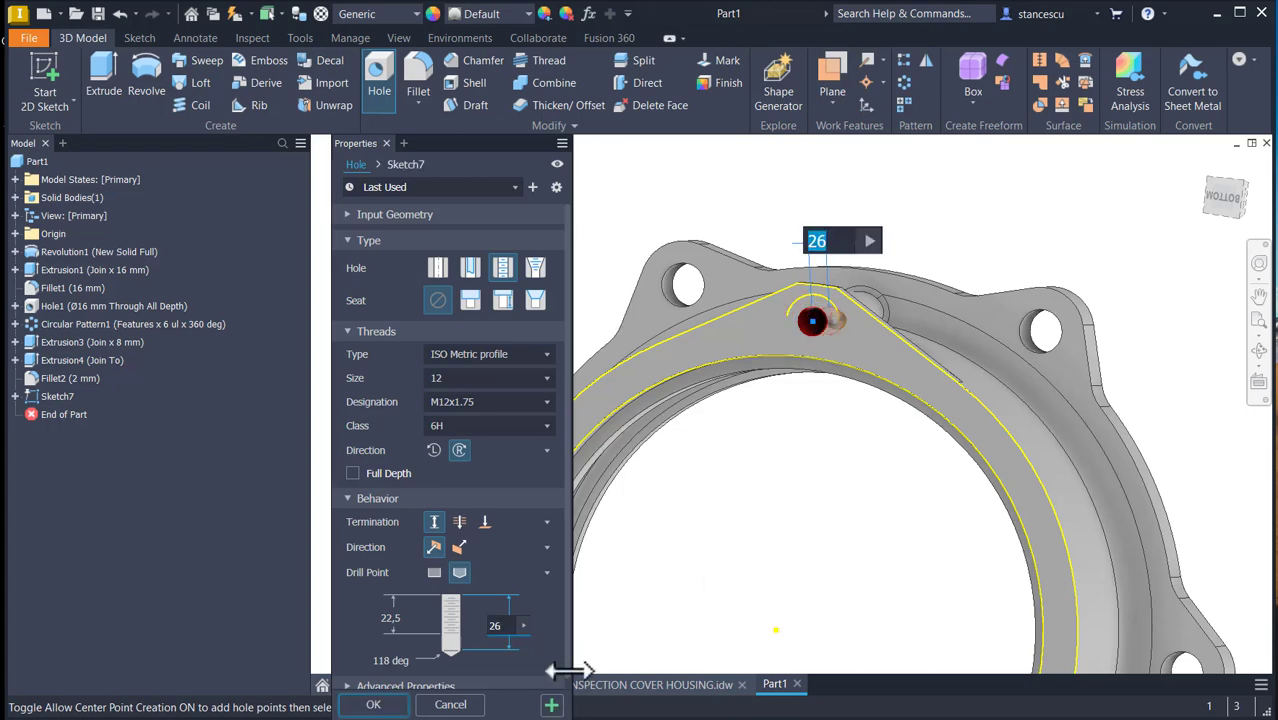
click(390, 706)
shift+middle_drag(800, 510, 845, 498)
scroll(844, 420, up, 4)
scroll(842, 410, up, 3)
scroll(760, 535, down, 4)
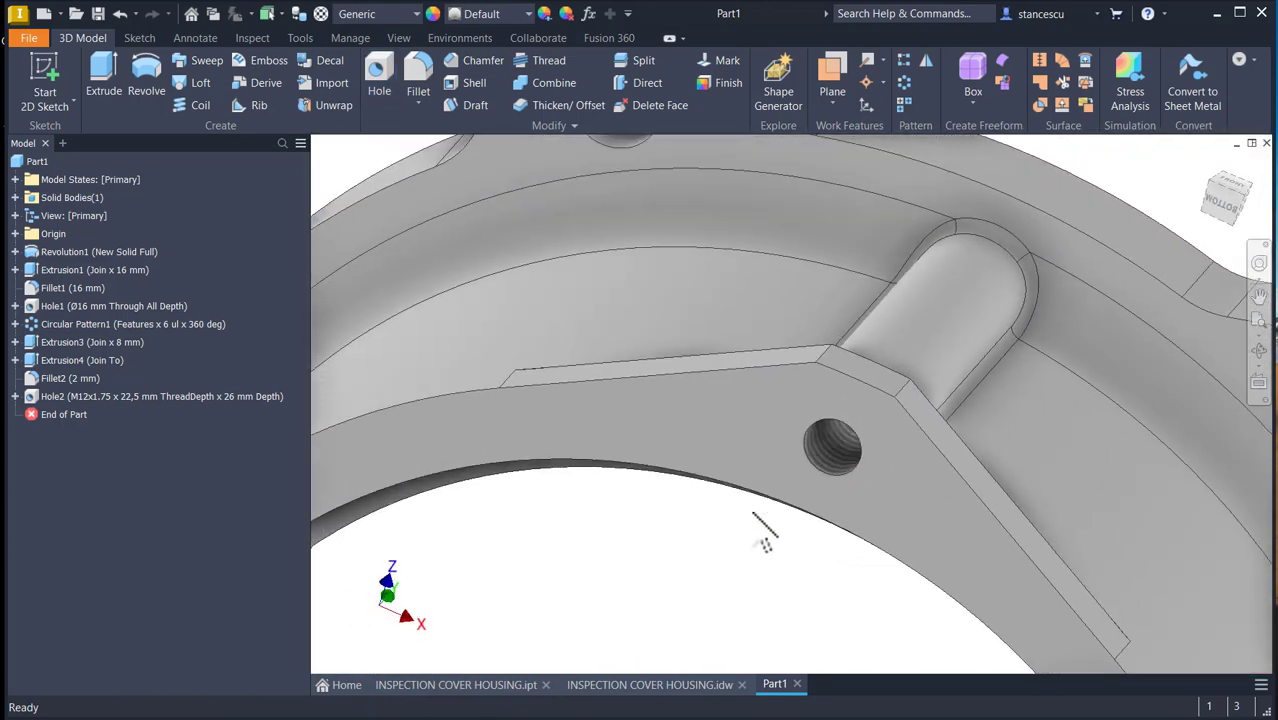
- Circular-pattern the lower flange corner, boss, 2 mm fillet and M12 hole around the housing axis, 6 occurrences over 360 deg
key(F6)
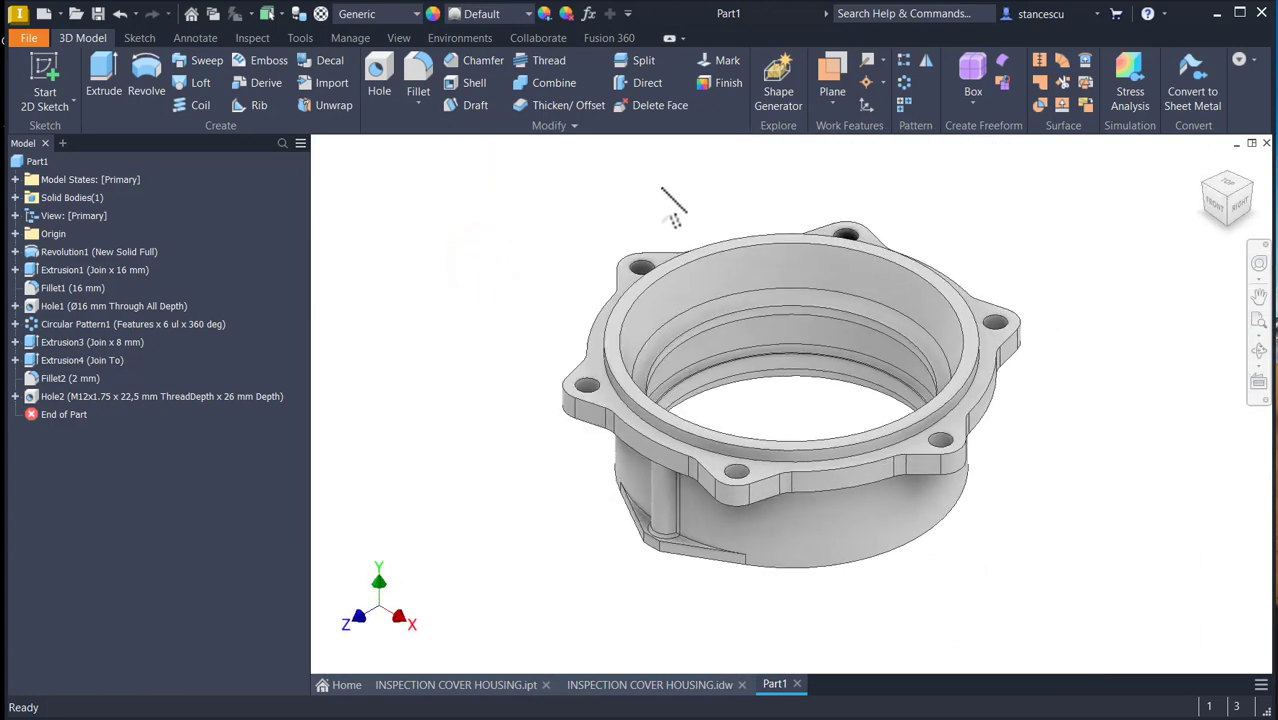
click(904, 82)
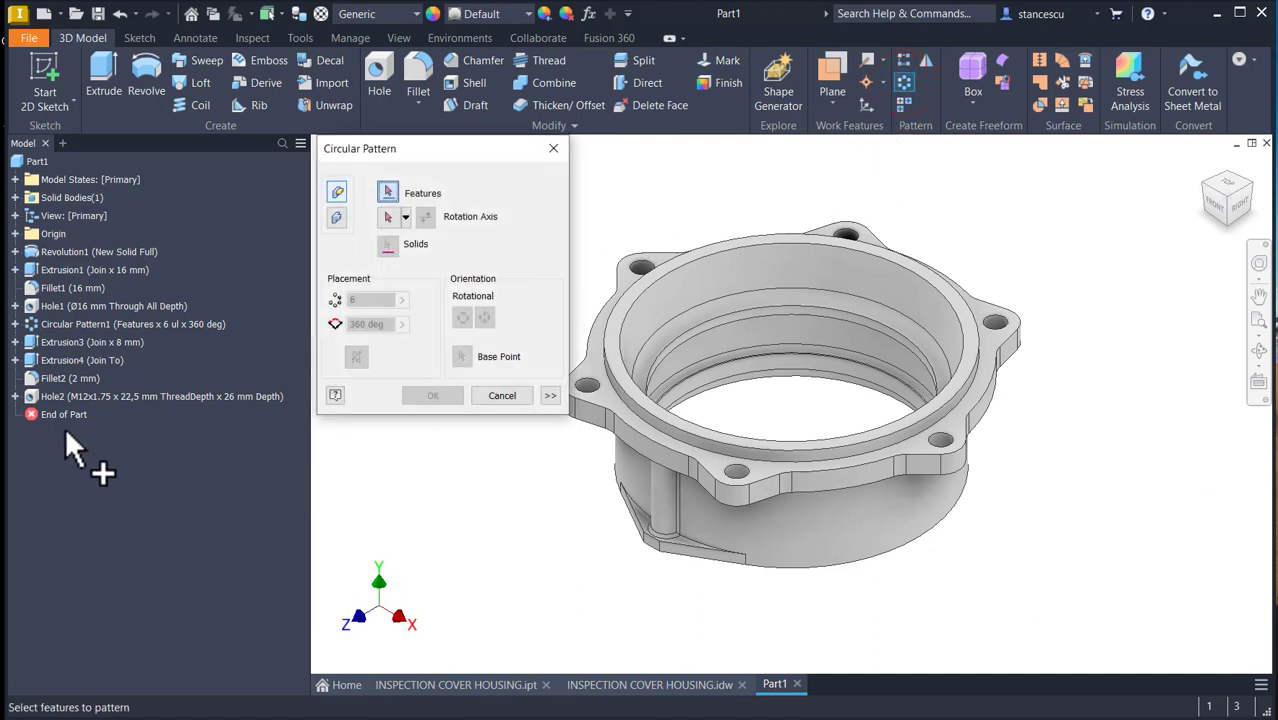
click(50, 396)
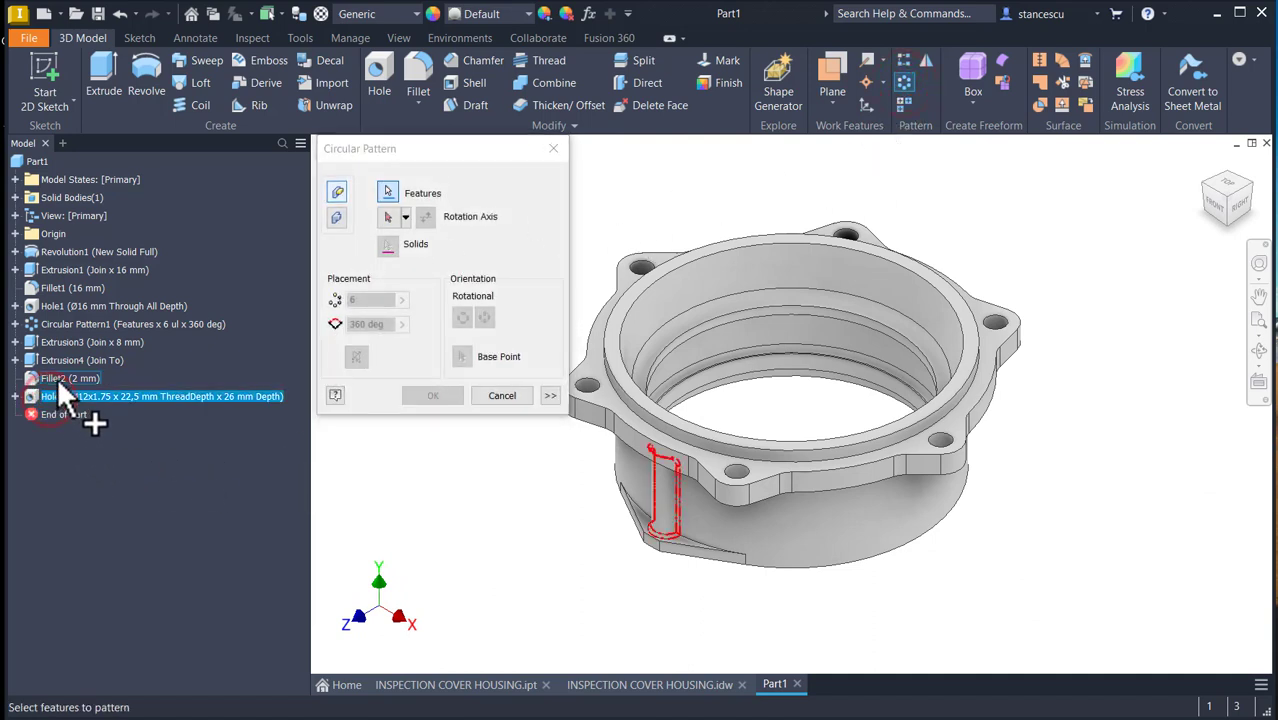
click(58, 377)
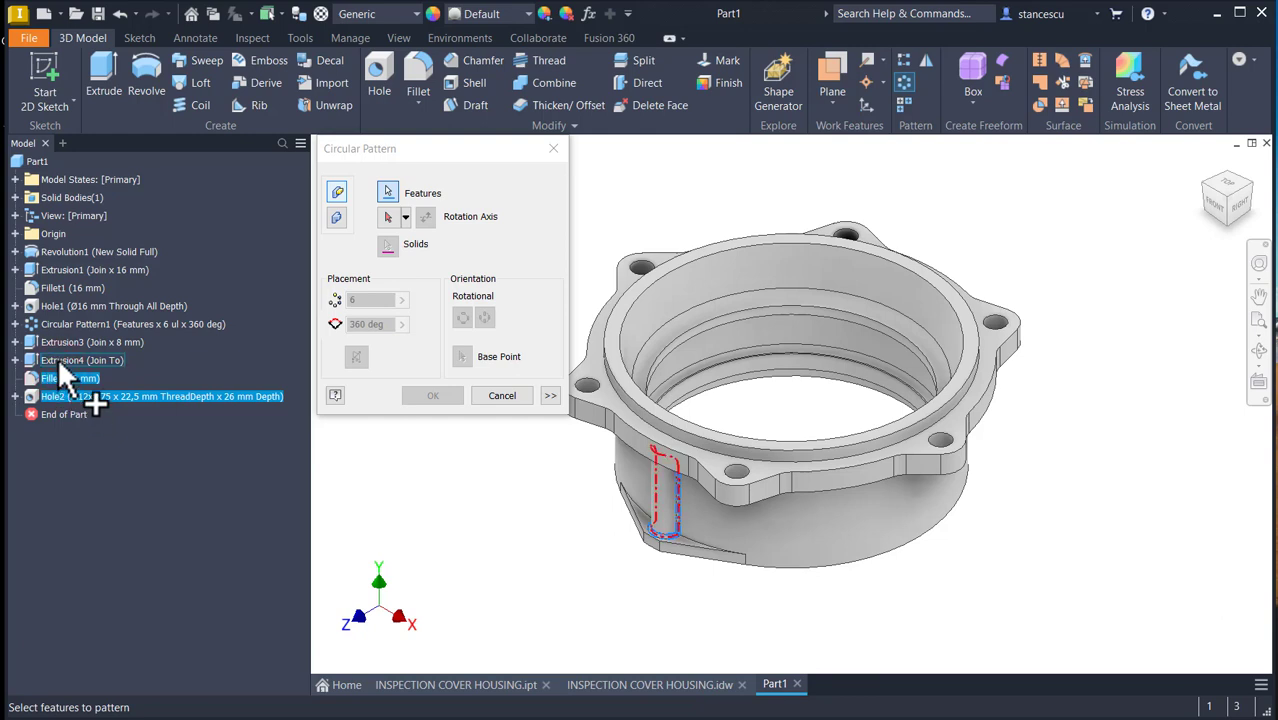
click(60, 358)
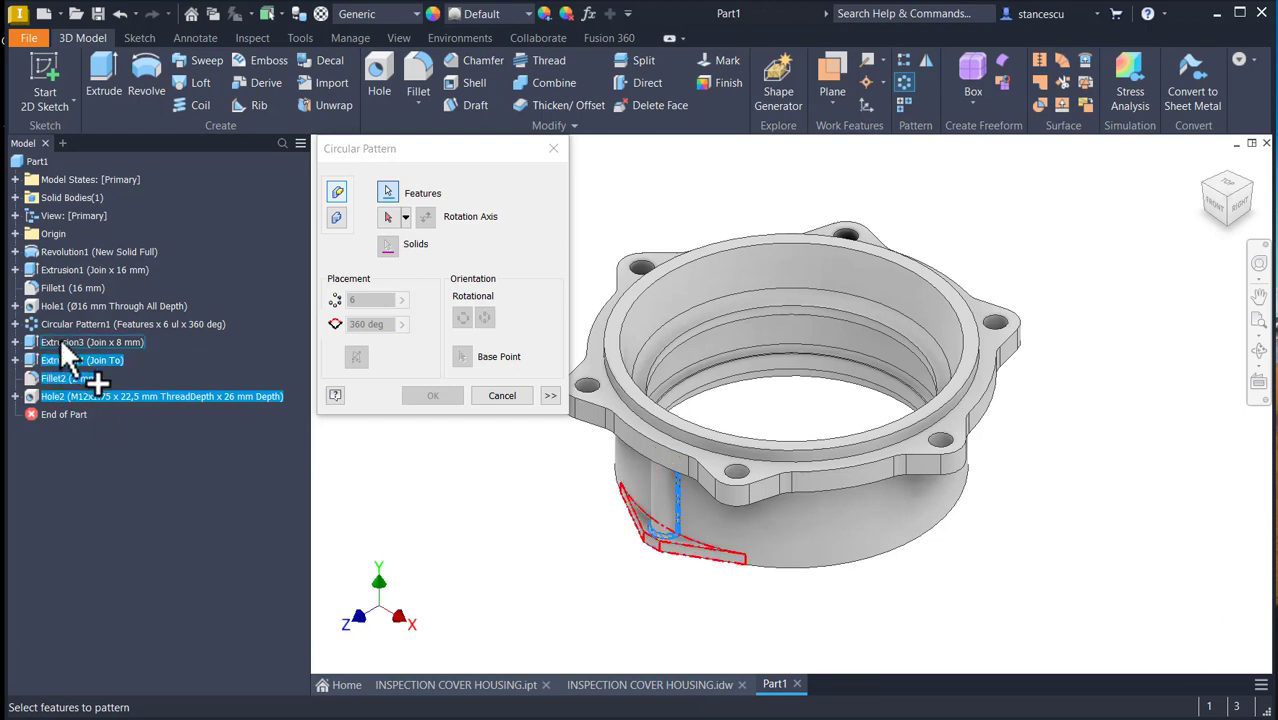
click(64, 350)
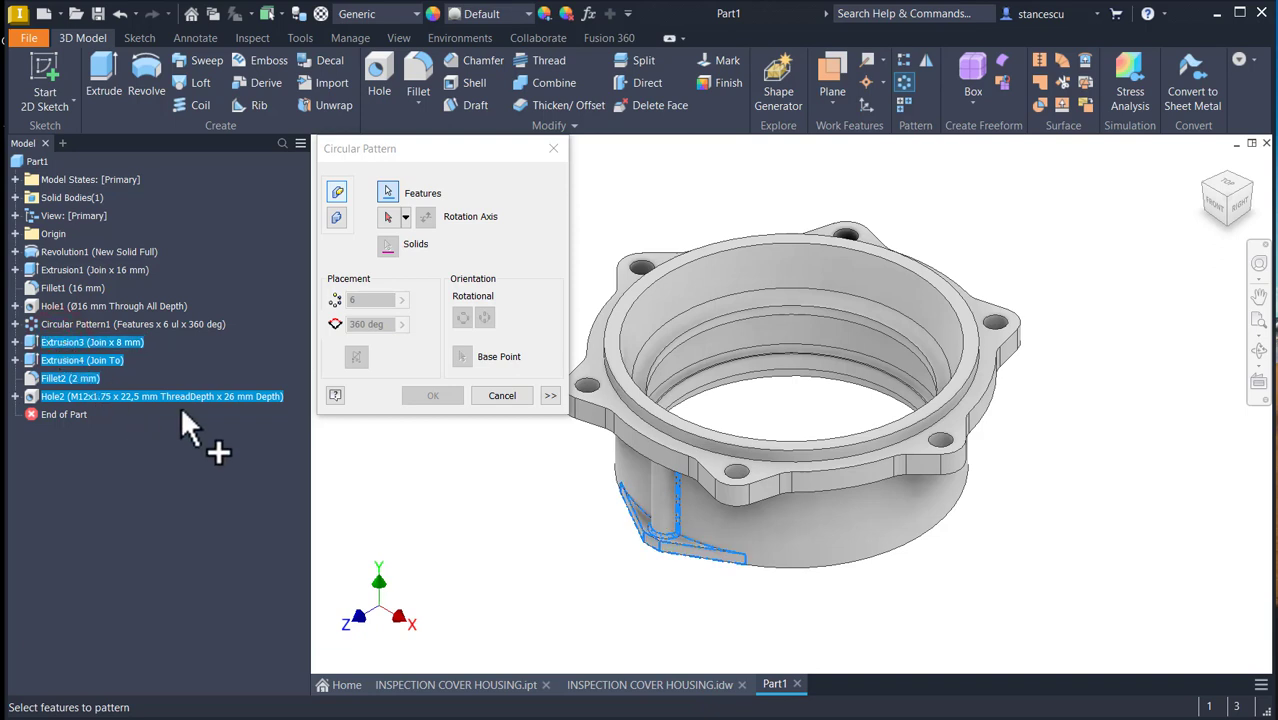
click(389, 217)
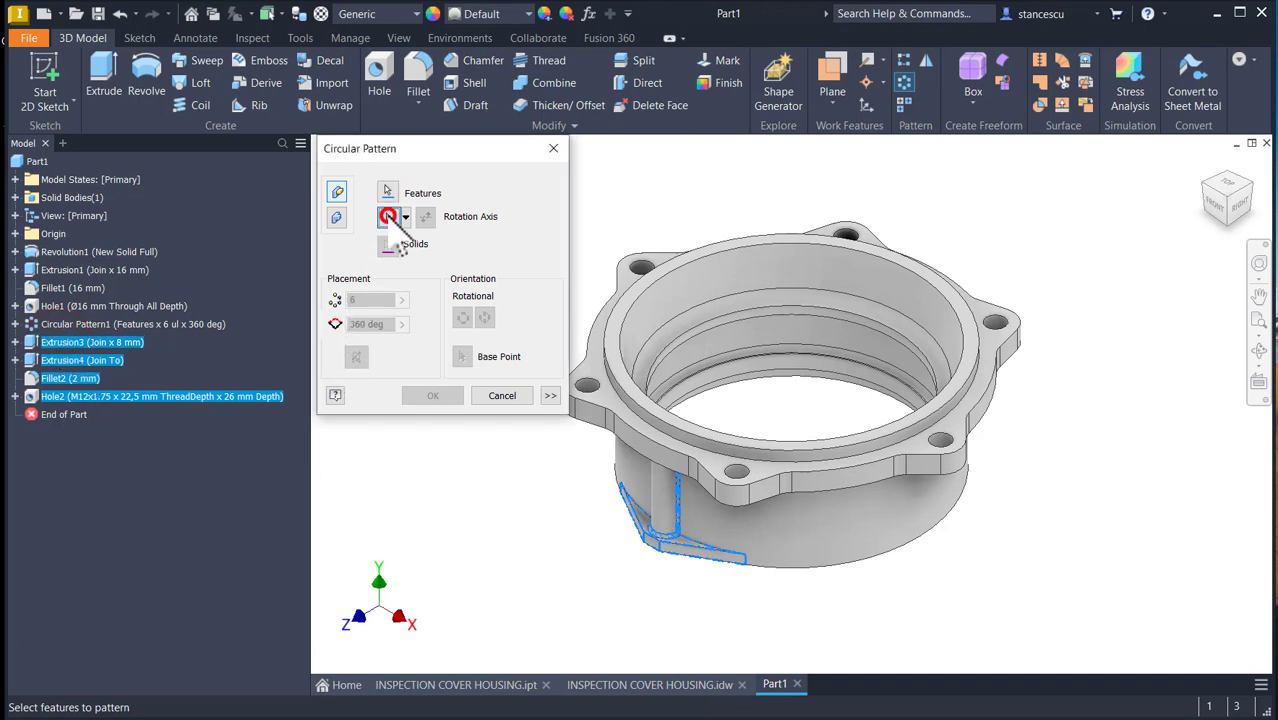
click(795, 550)
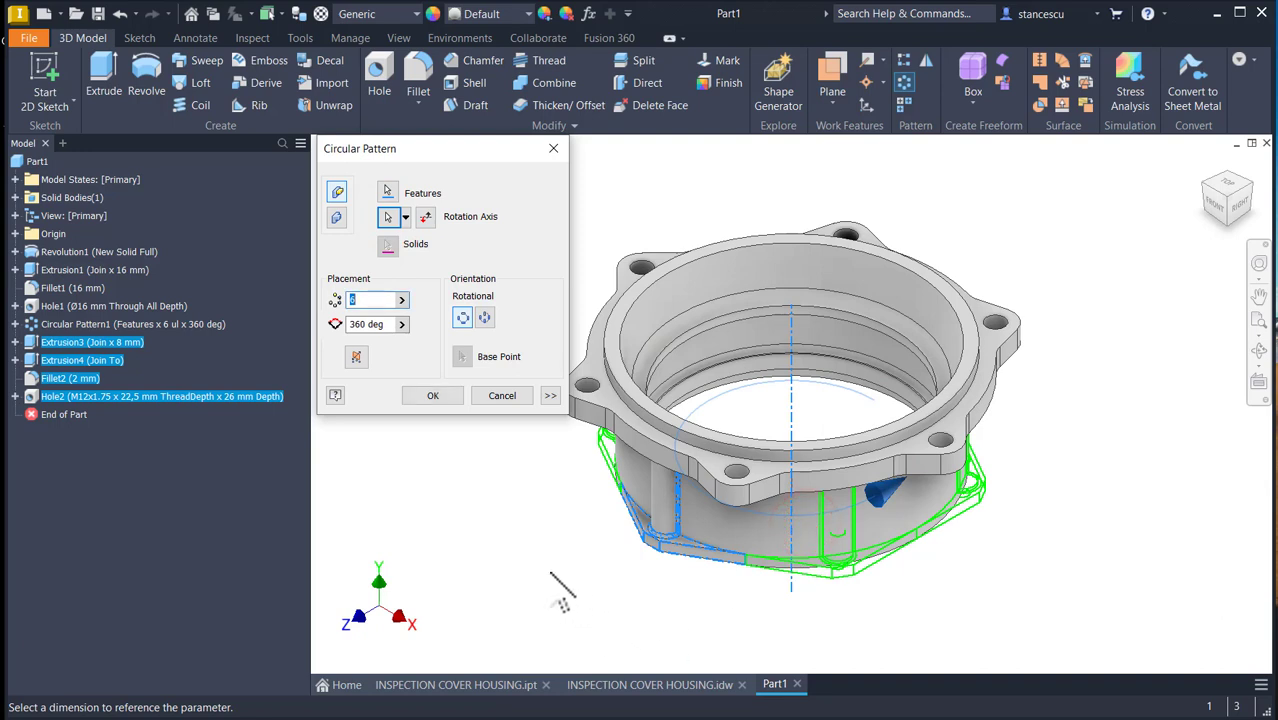
click(432, 396)
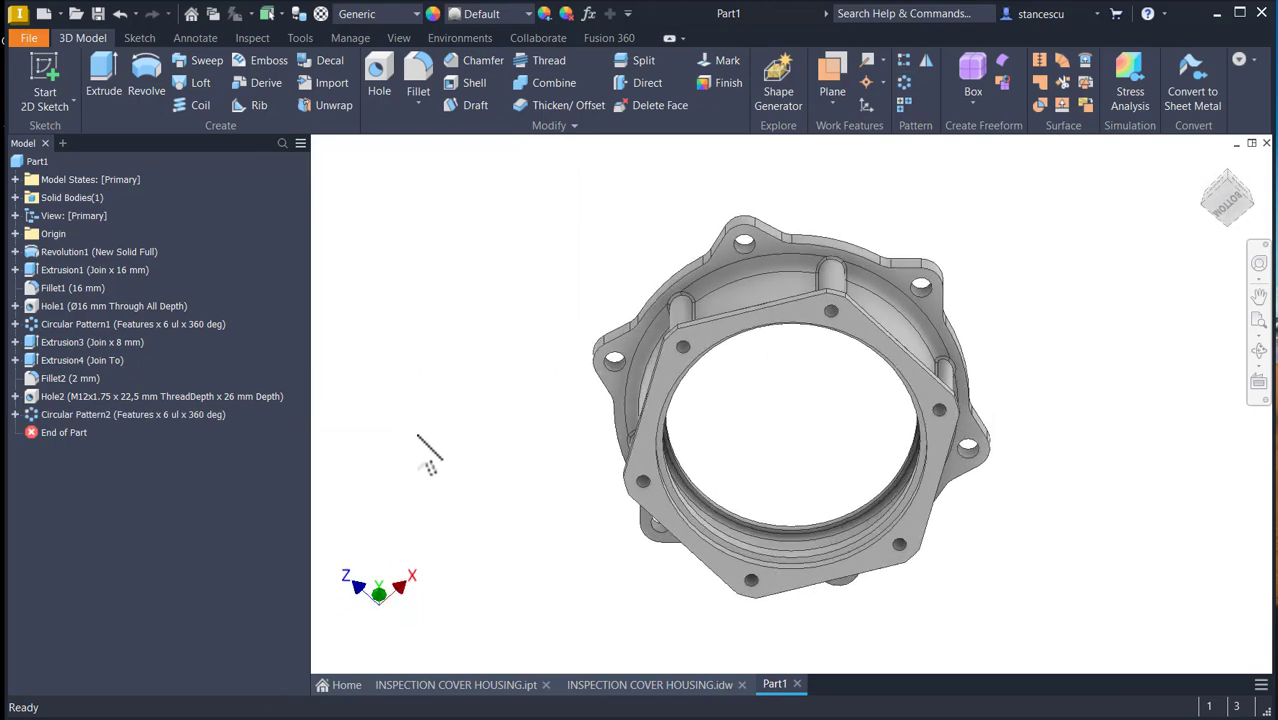
key(F6)
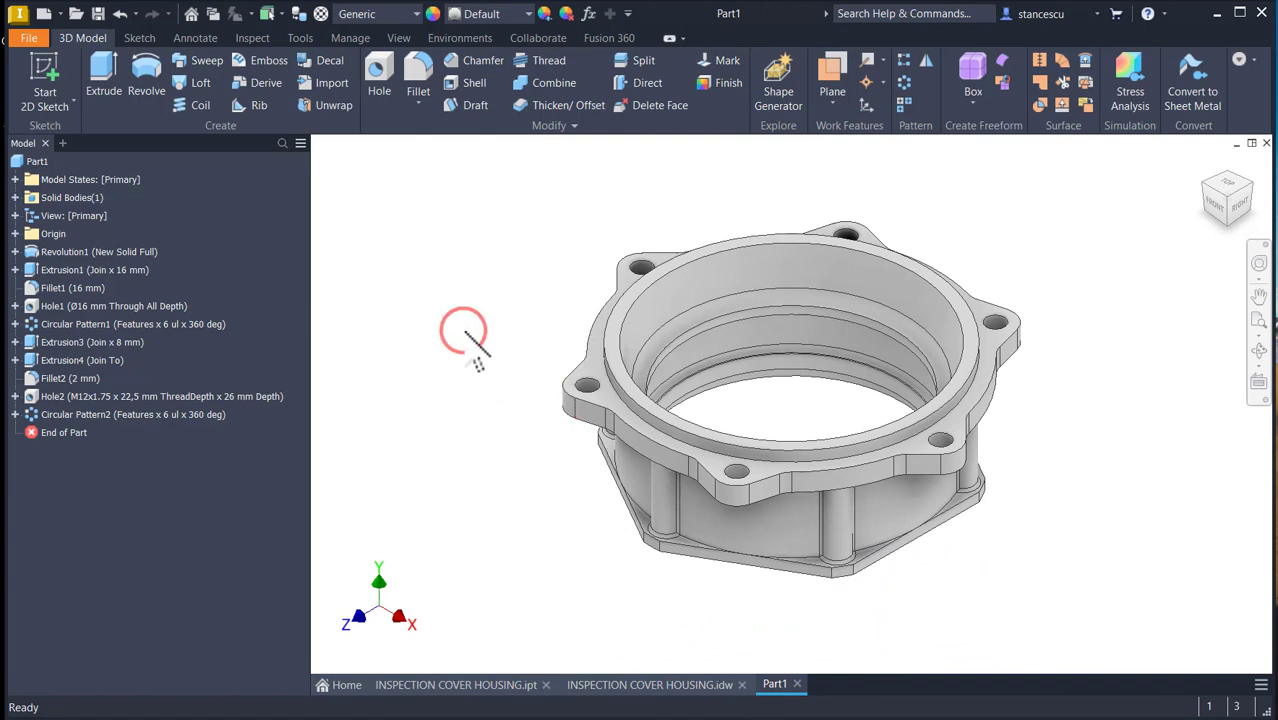
click(553, 192)
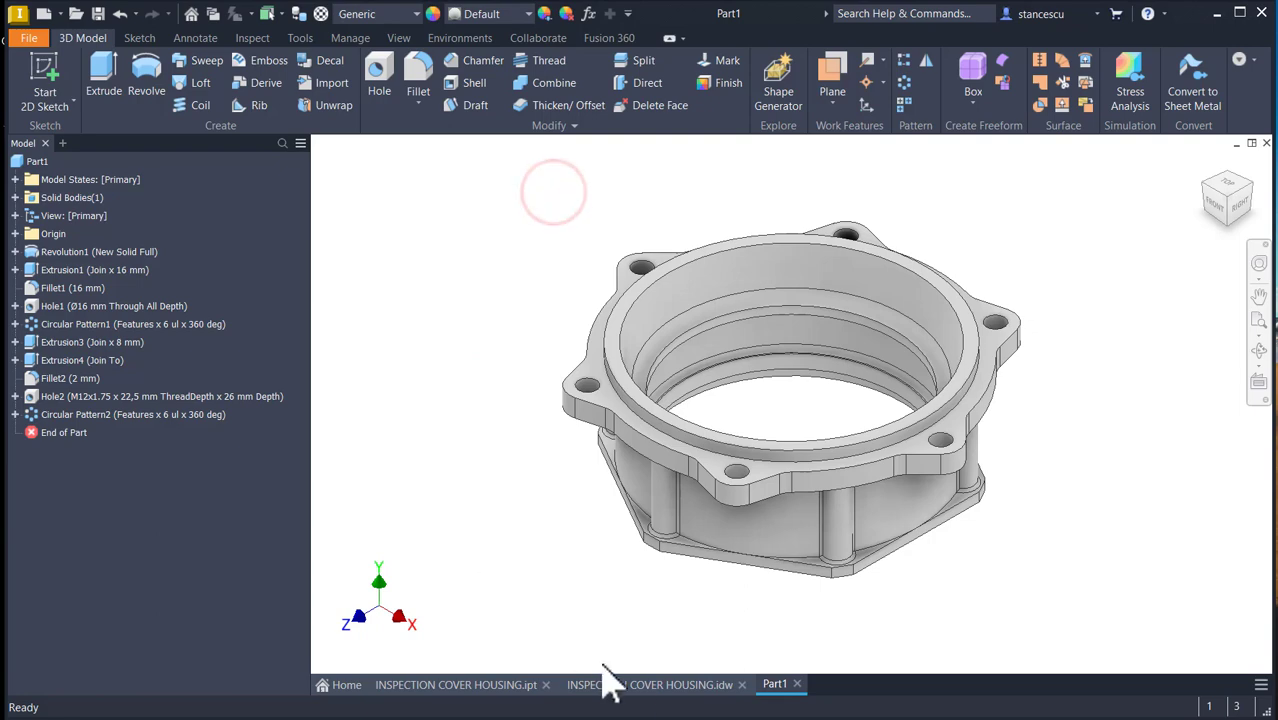
- Switch to INSPECTION COVER HOUSING.idw and examine the two hinge lugs in the top view, isometric view and section A-A
click(647, 686)
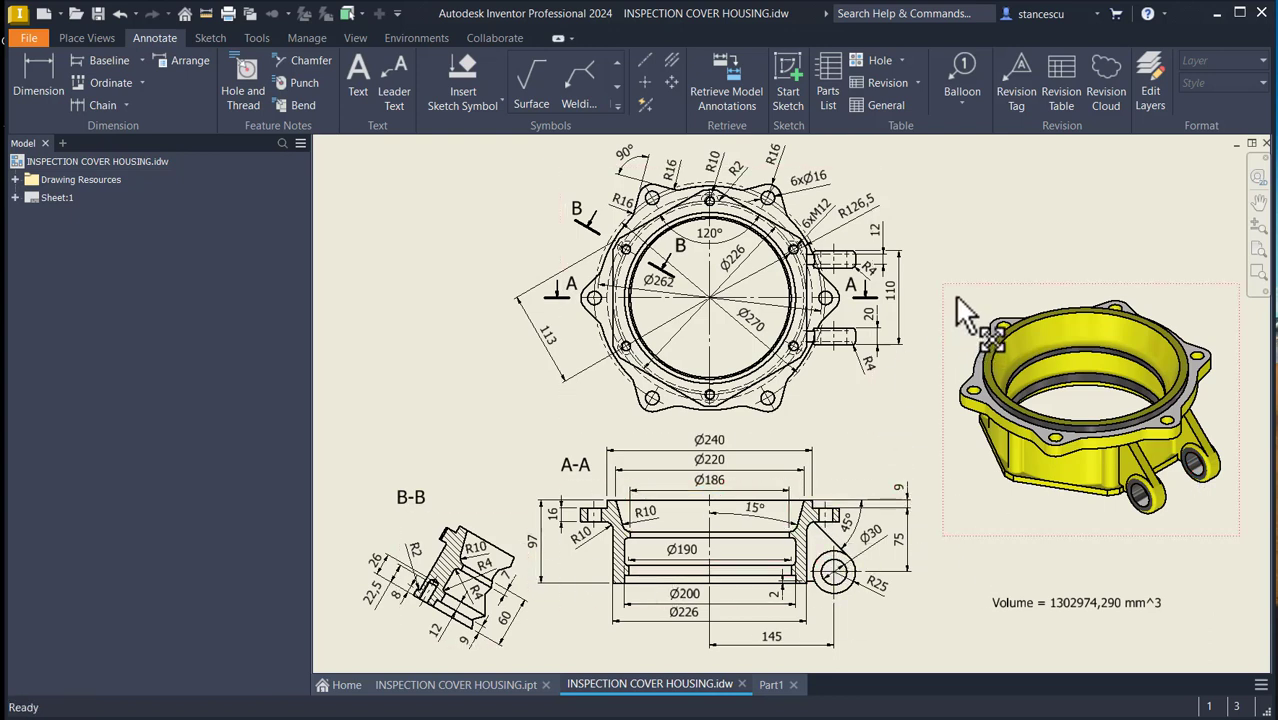
scroll(873, 266, down, 3)
scroll(874, 274, down, 3)
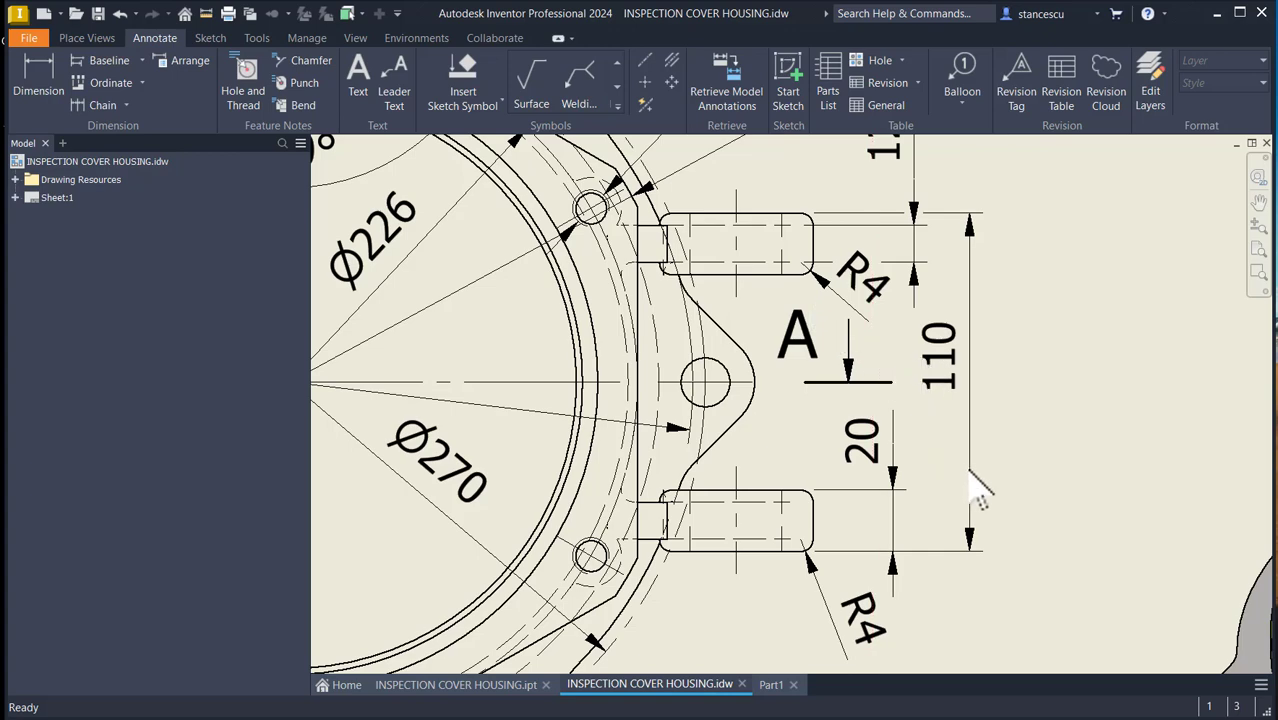
mouse_move(985, 495)
middle_down()
mouse_move(690, 382)
mouse_move(707, 393)
middle_up()
scroll(710, 386, up, 3)
middle_drag(857, 473, 741, 406)
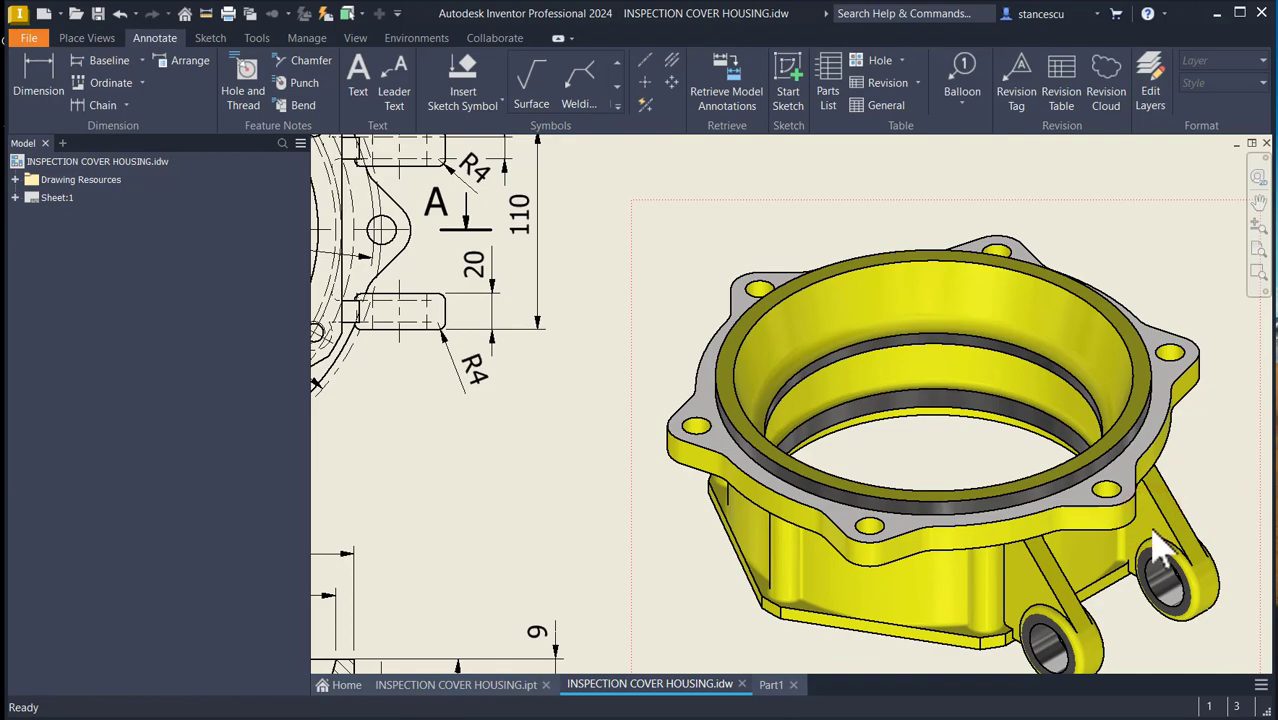
mouse_move(605, 428)
middle_down()
mouse_move(693, 422)
mouse_move(955, 548)
middle_up()
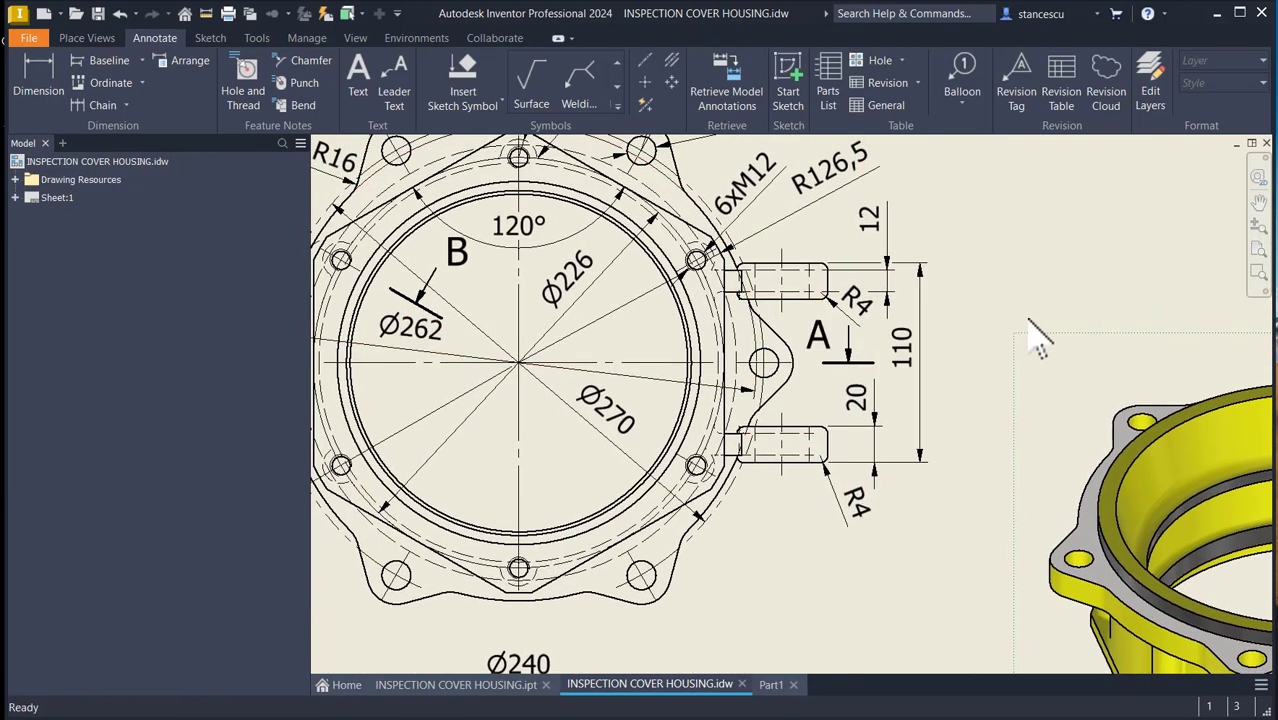
middle_drag(830, 506, 844, 260)
middle_drag(843, 448, 843, 298)
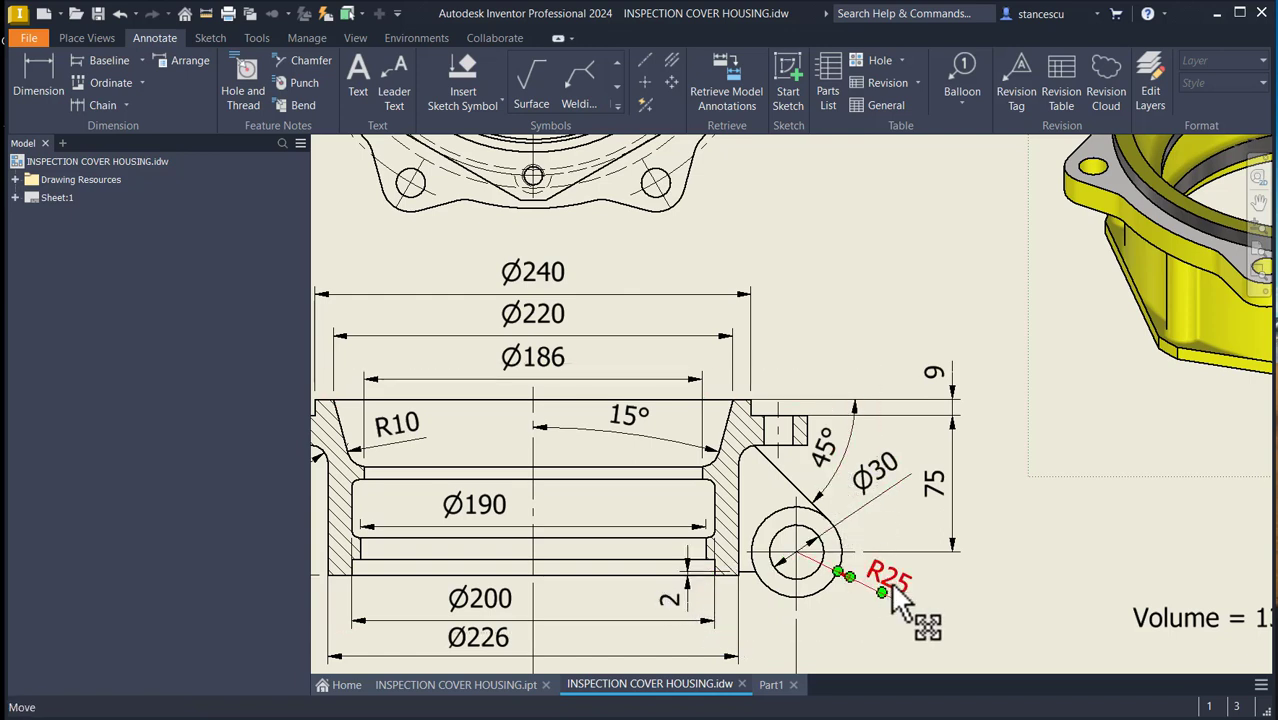
middle_drag(900, 598, 900, 461)
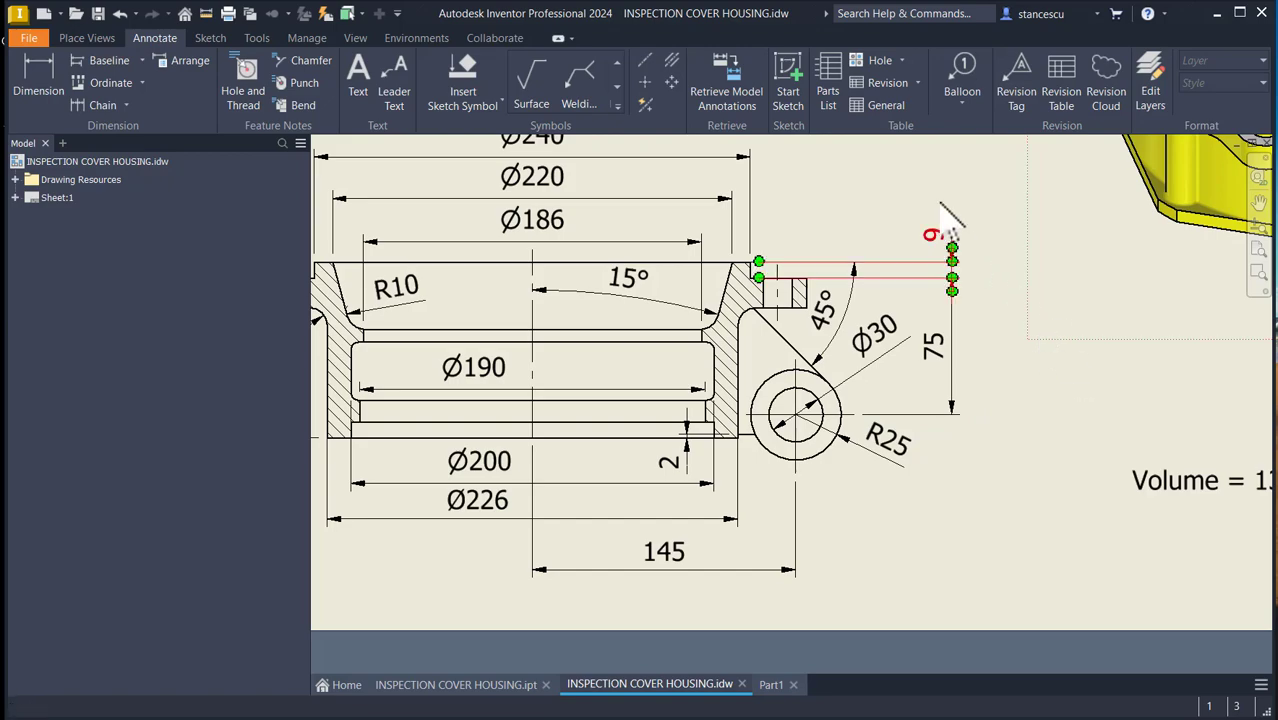
- Examine the hinge lugs' overall spacing and thickness dimensions in the drawing's top view, and return to Part1
mouse_move(857, 222)
middle_down()
mouse_move(832, 222)
mouse_move(807, 422)
mouse_move(845, 558)
middle_up()
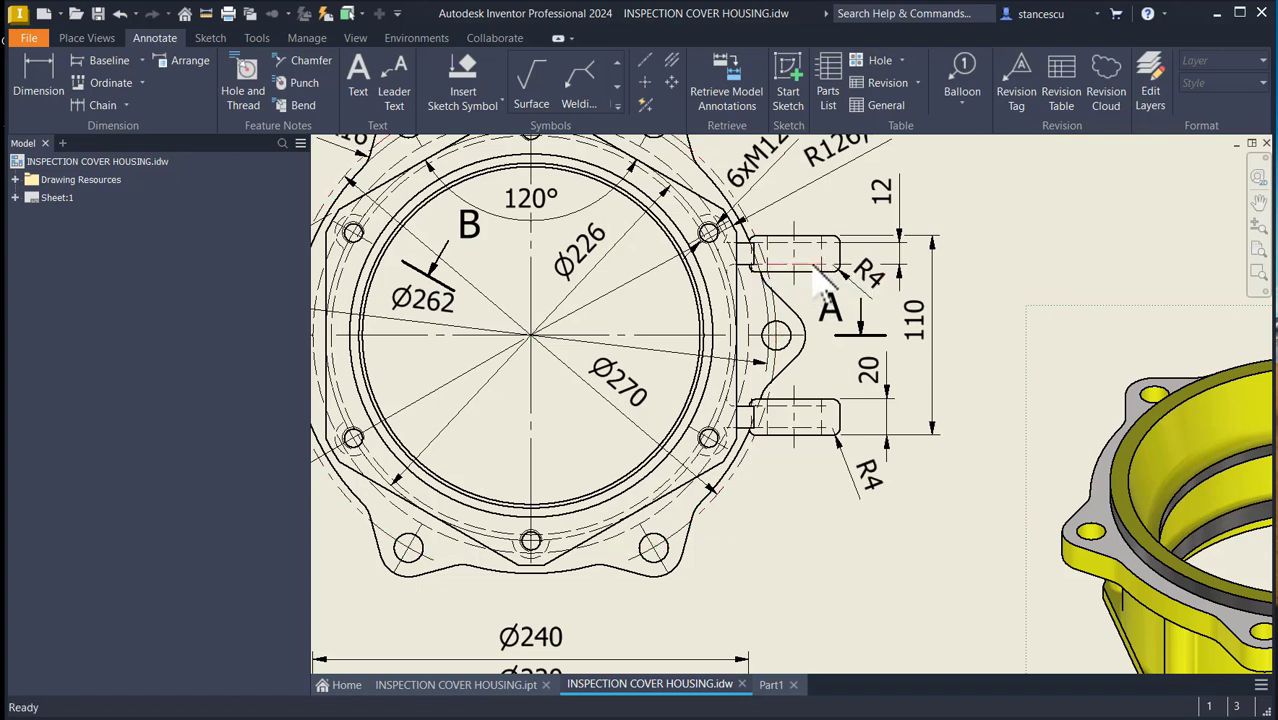
click(914, 335)
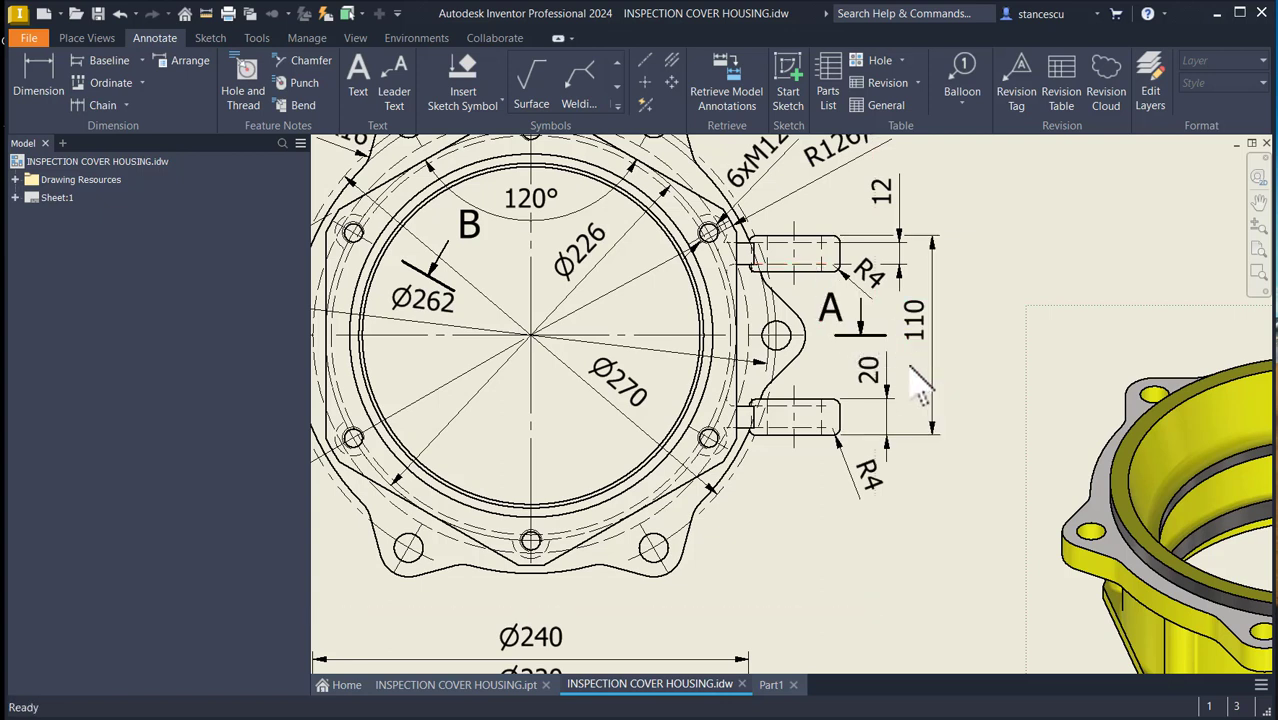
click(877, 400)
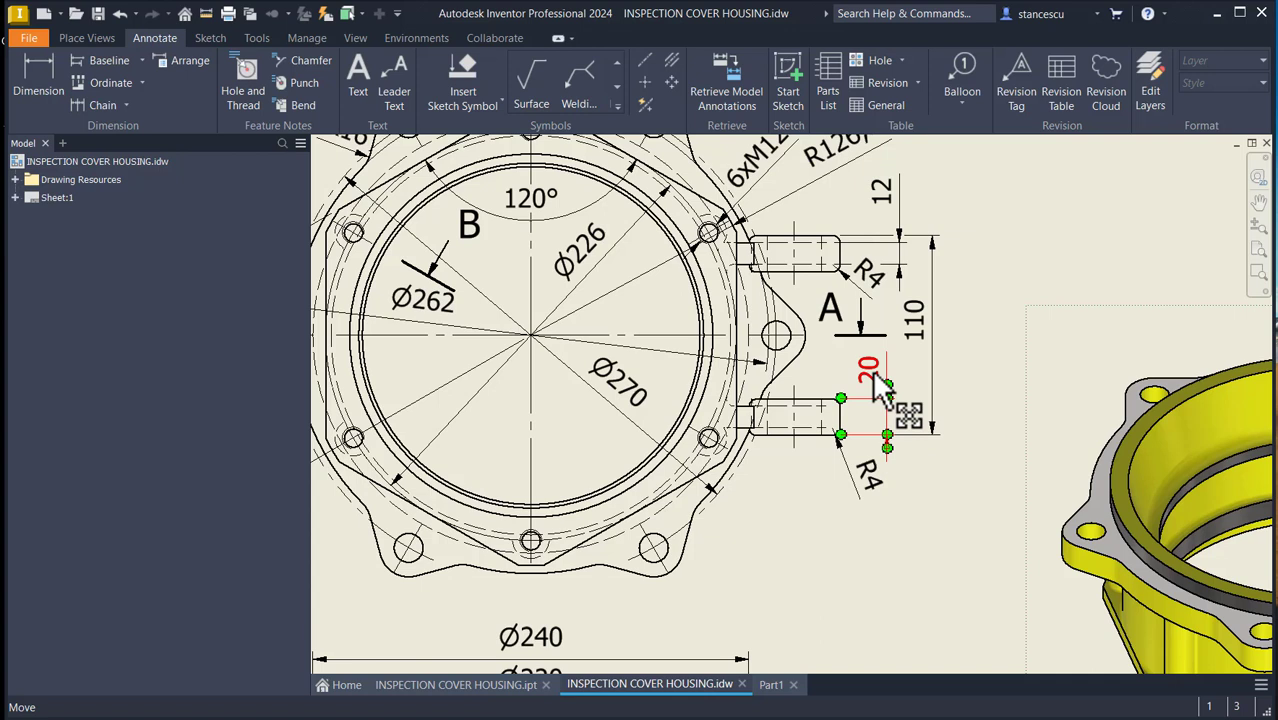
click(953, 322)
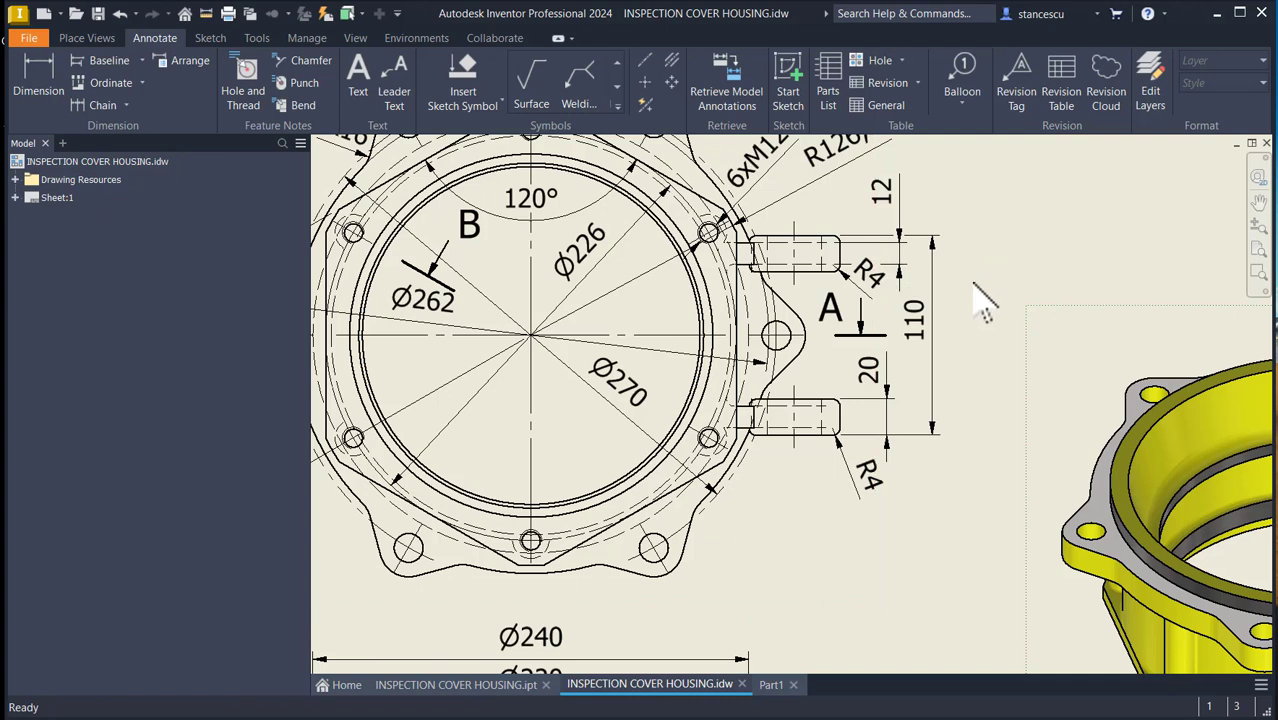
click(928, 340)
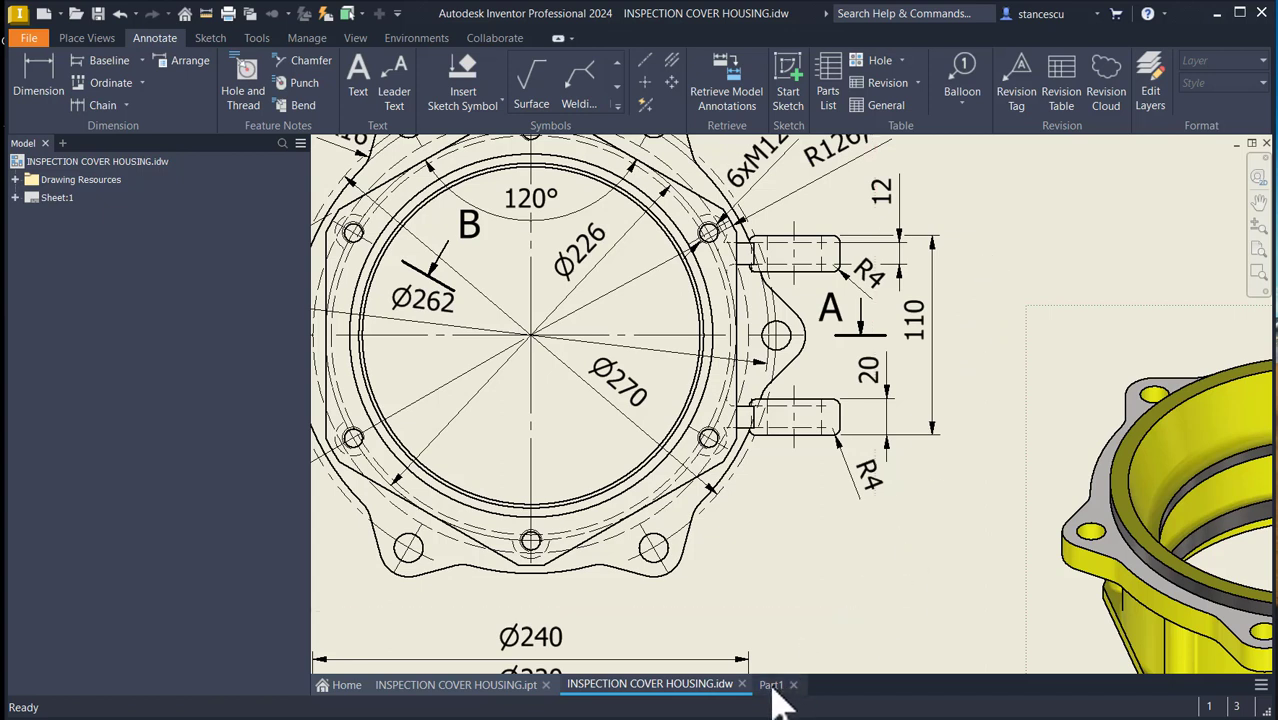
mouse_move(774, 693)
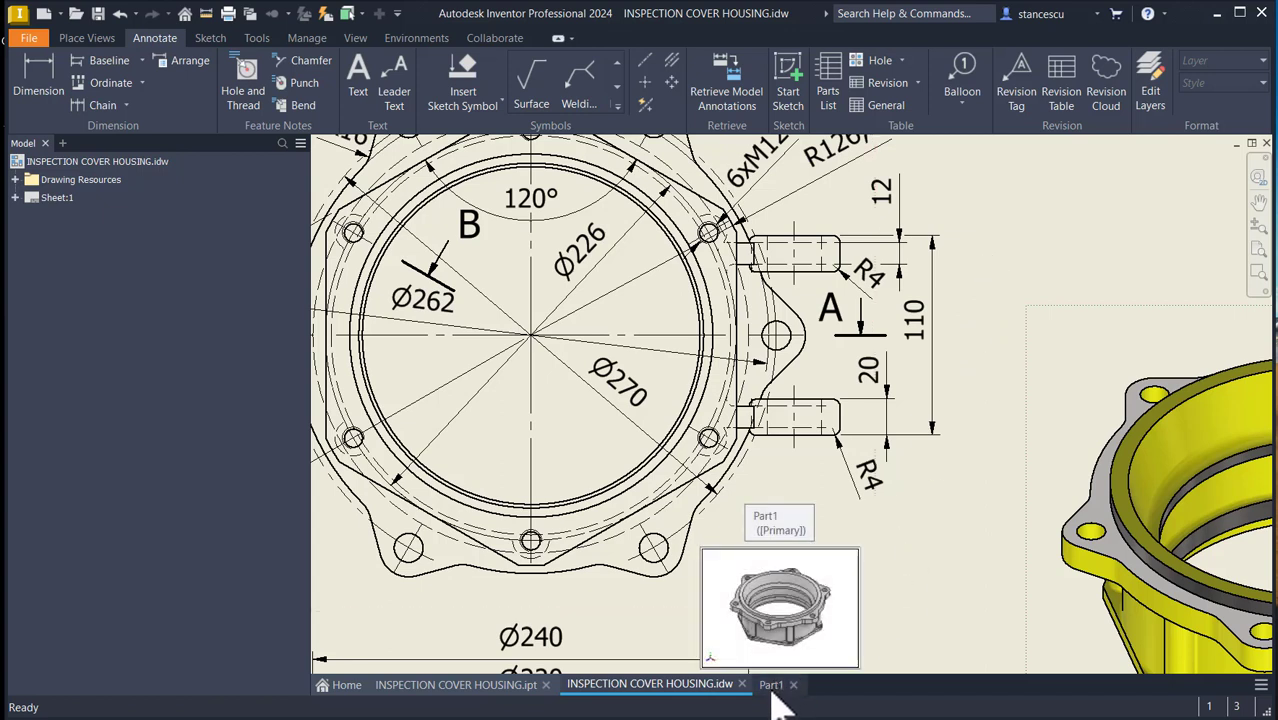
click(771, 688)
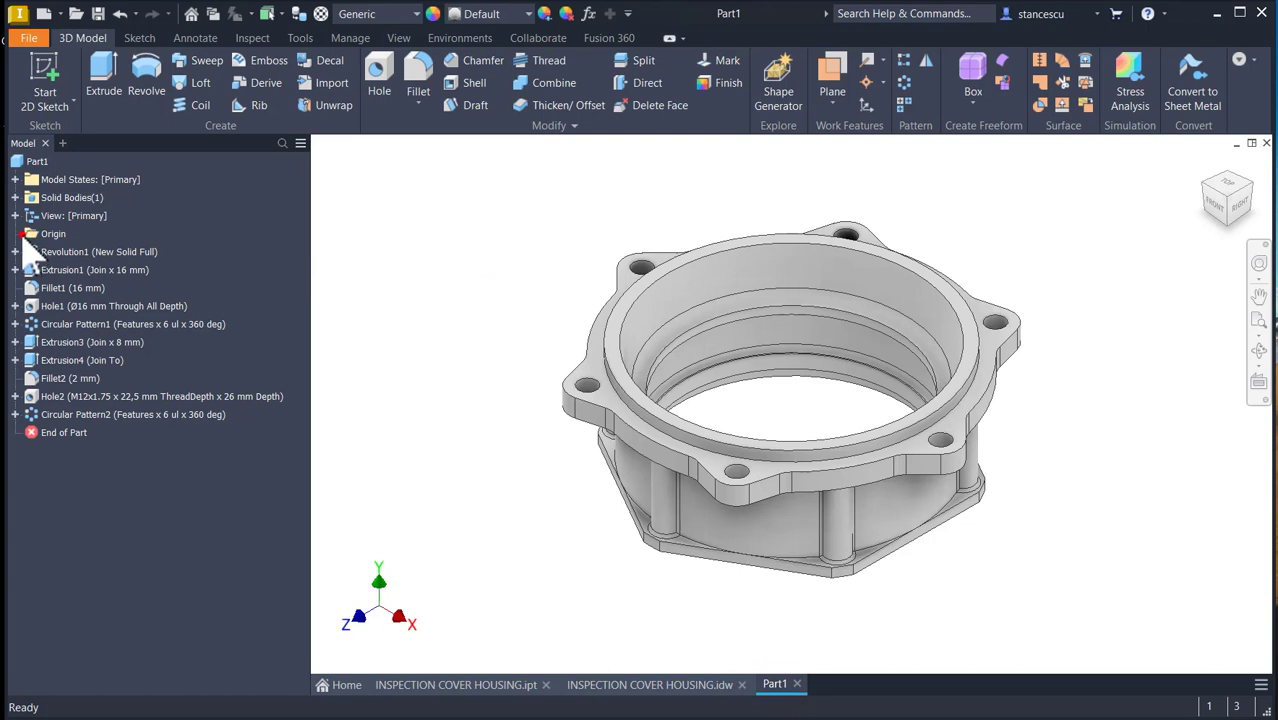
- Create a work plane offset from the origin XY plane by -(110-20*2)/2-4 mm
click(17, 235)
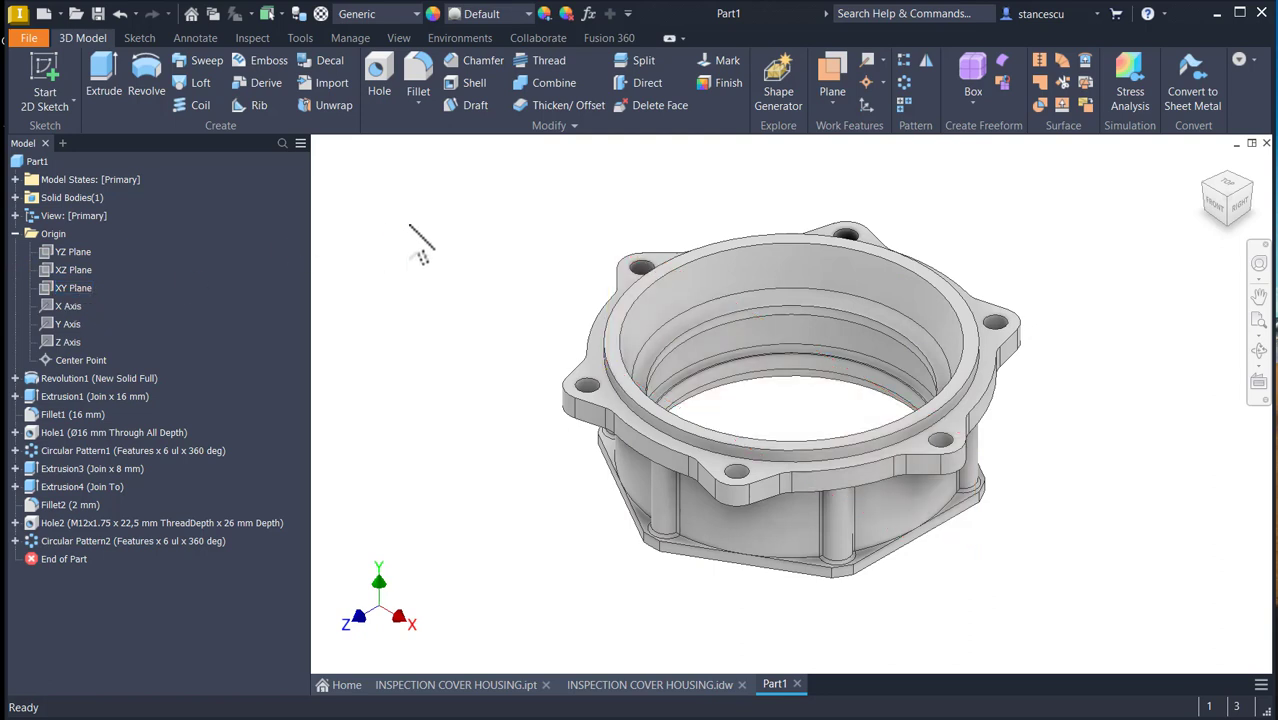
click(409, 221)
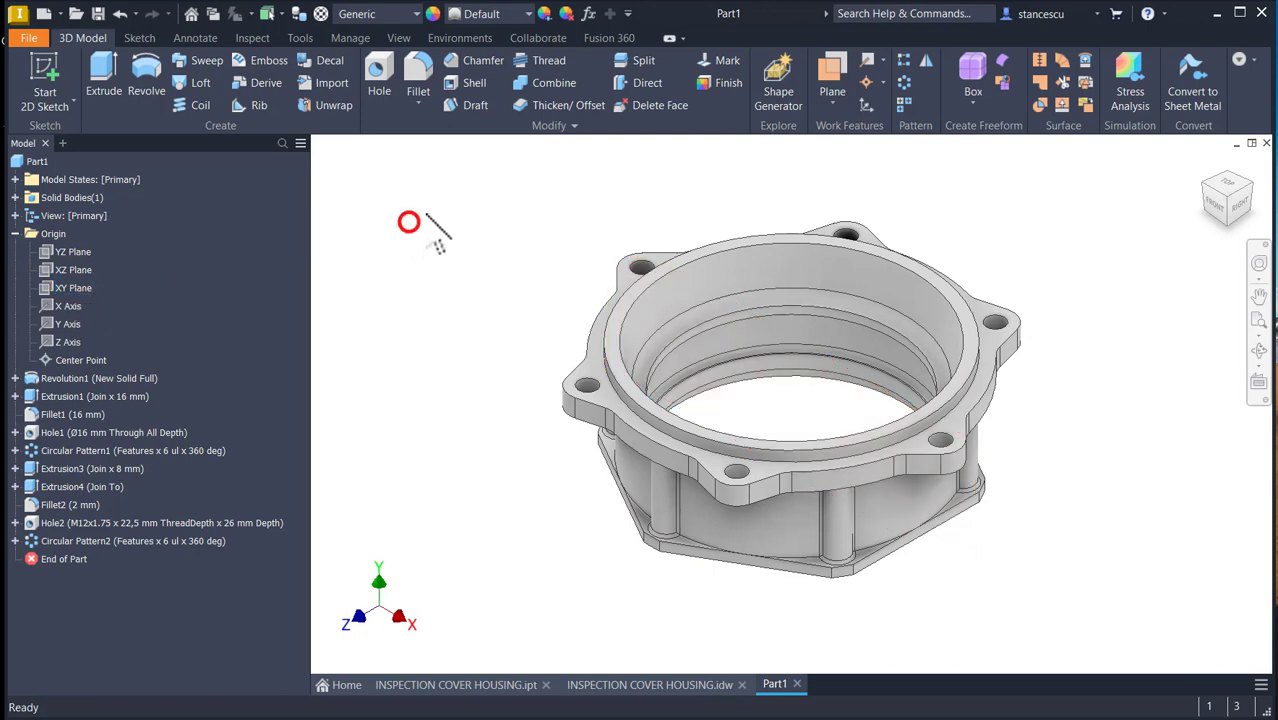
click(831, 75)
click(73, 287)
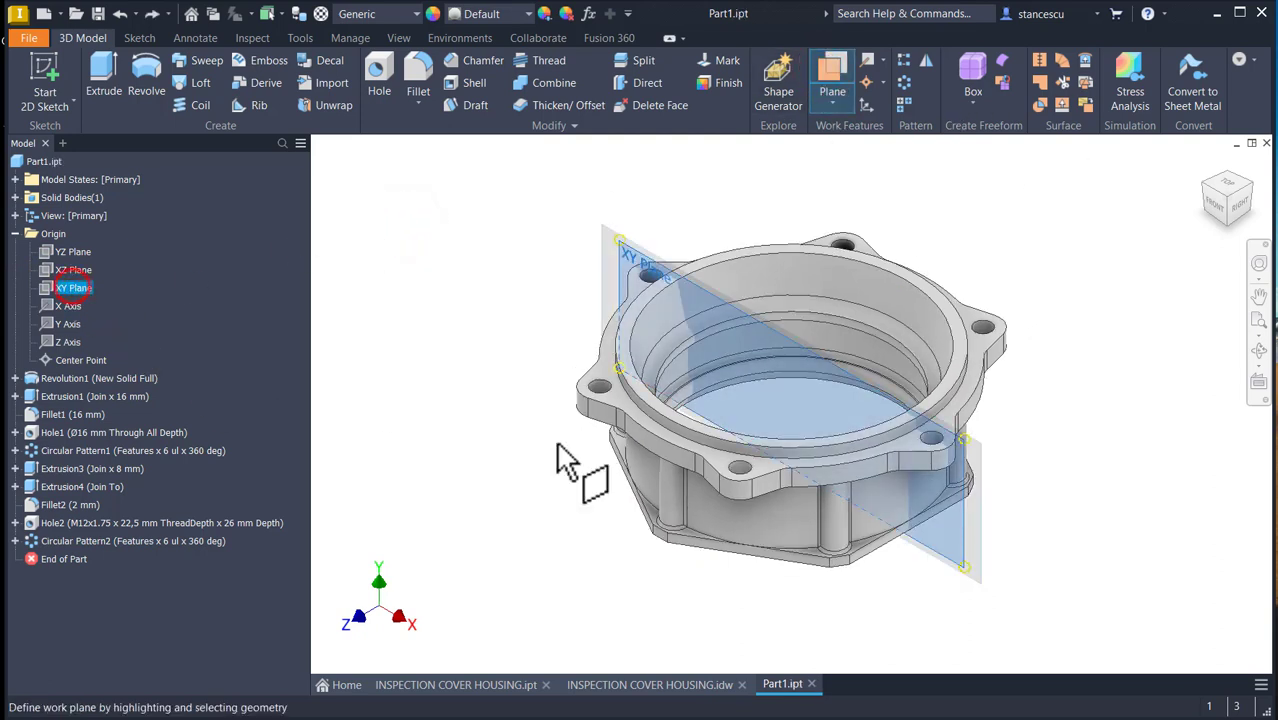
drag(965, 522, 1032, 492)
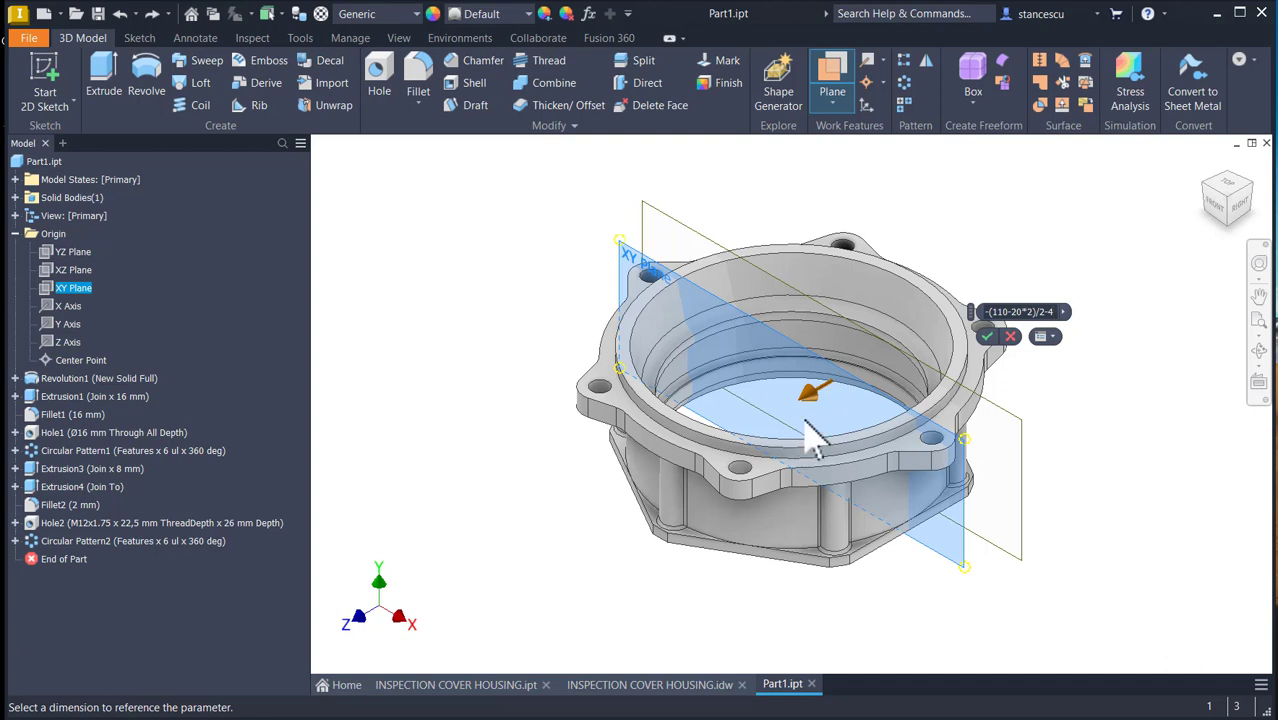
click(986, 336)
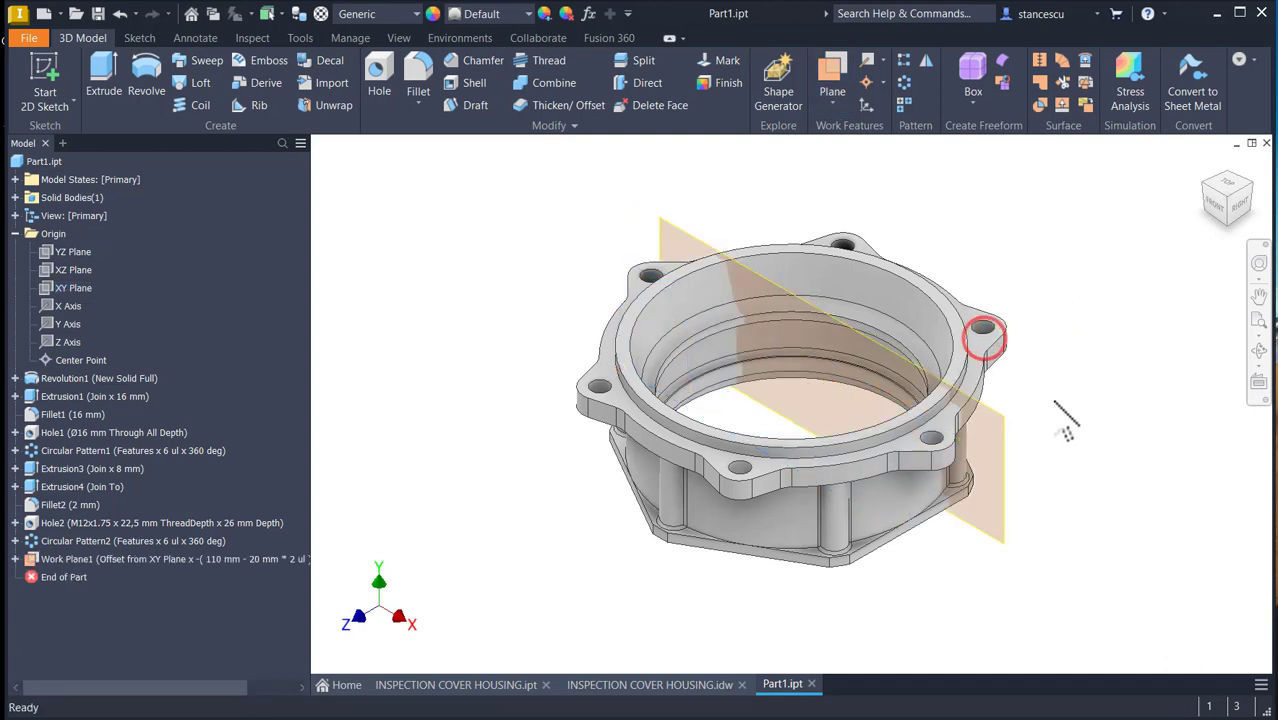
- Start a sketch on the new offset work plane and slice the model at the sketch plane
click(1000, 460)
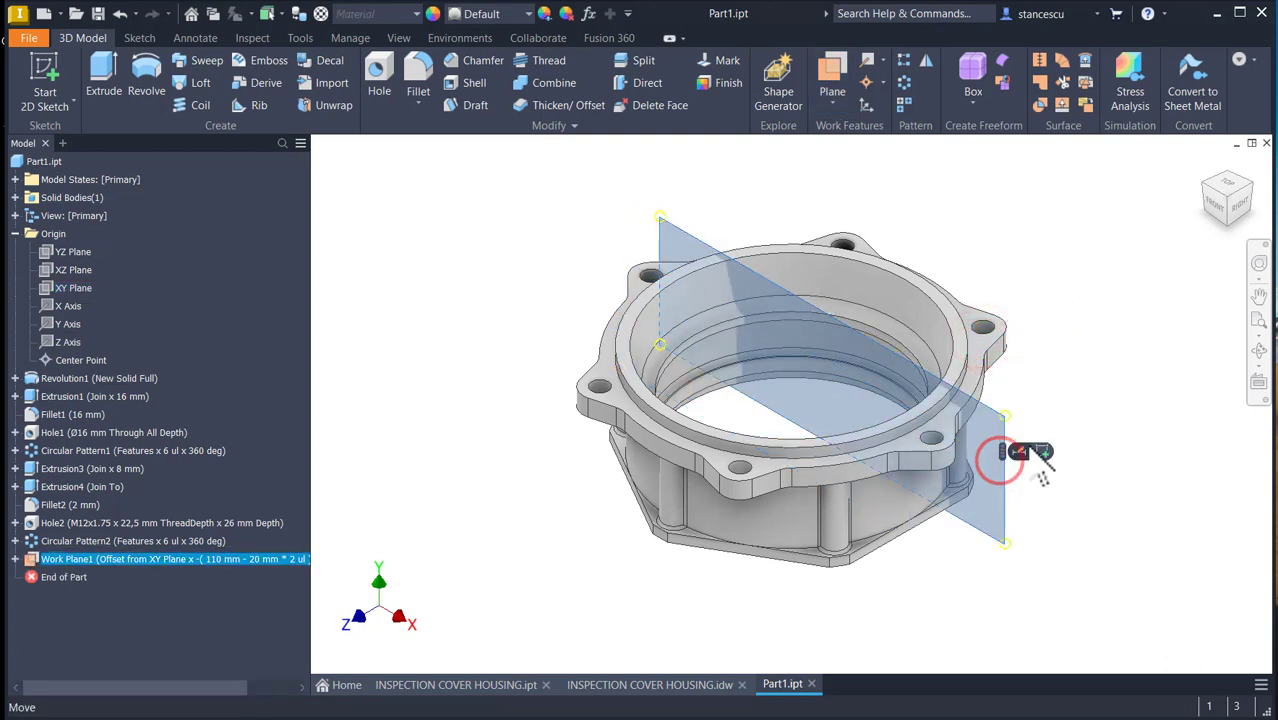
click(1043, 451)
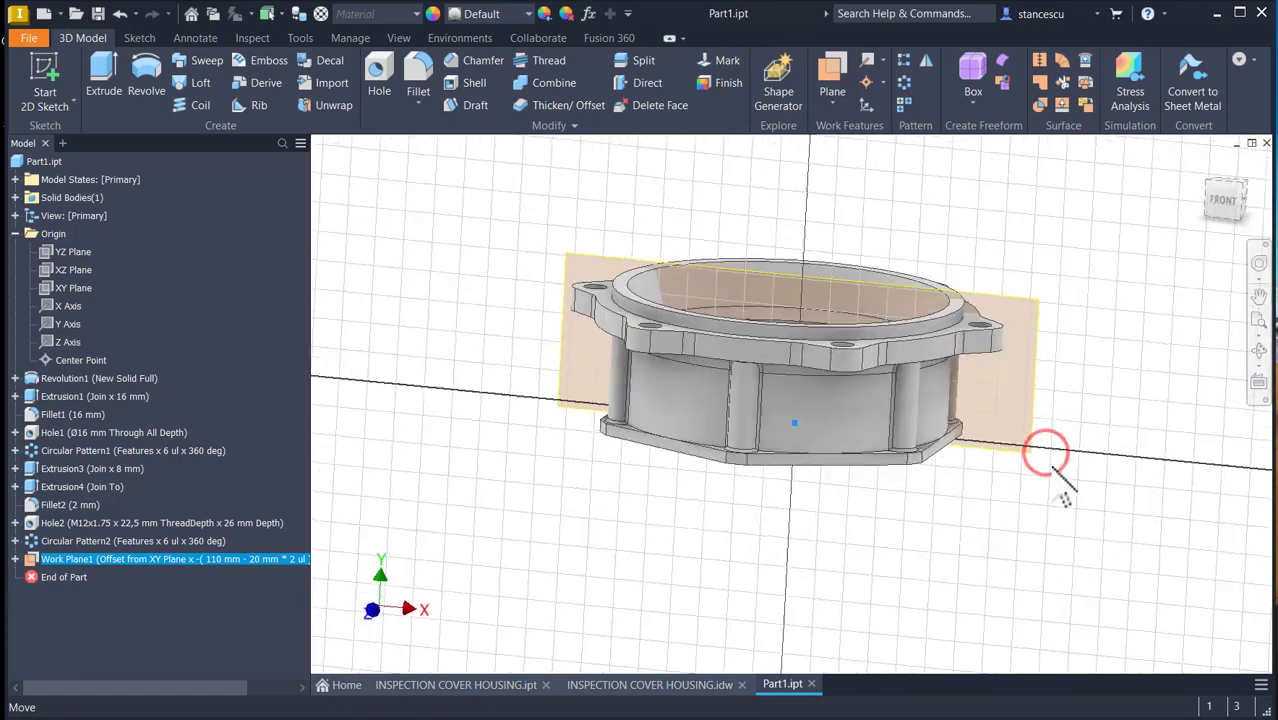
key(F7)
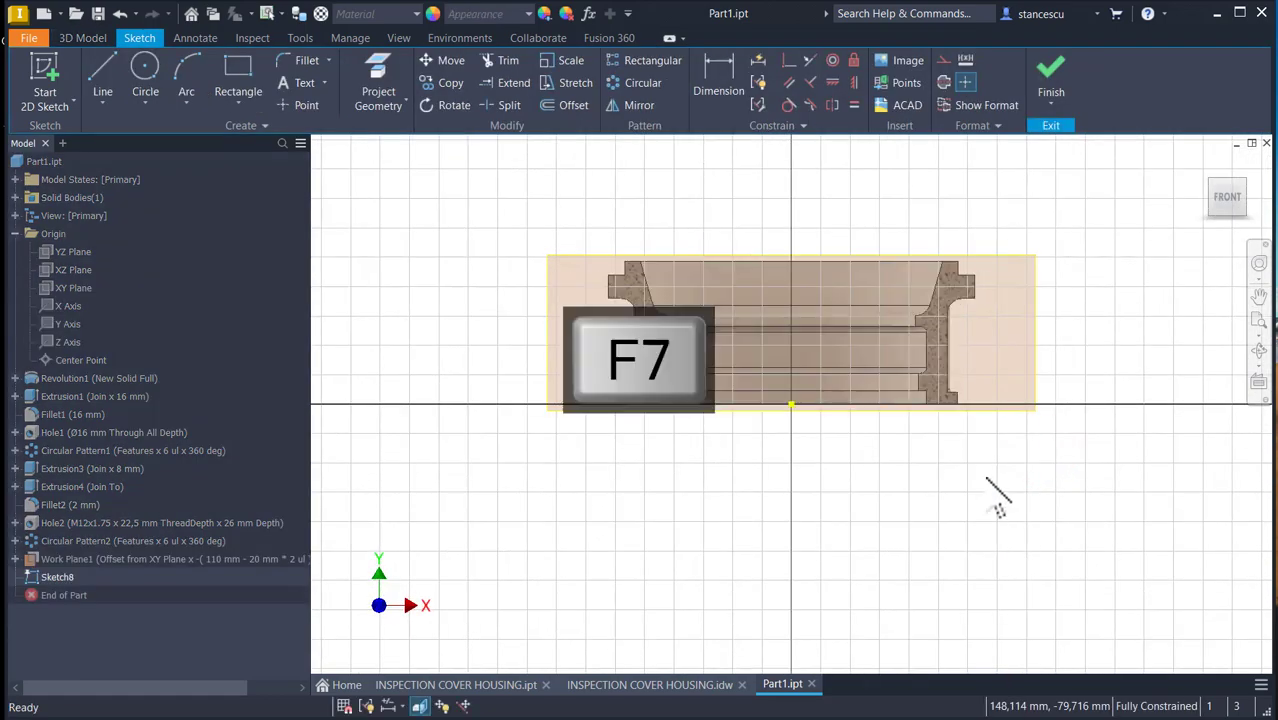
- Project the upper flange's underside edge and the vertical wall edge in the sectioned housing into the sketch
scroll(968, 382, up, 5)
scroll(972, 381, down, 5)
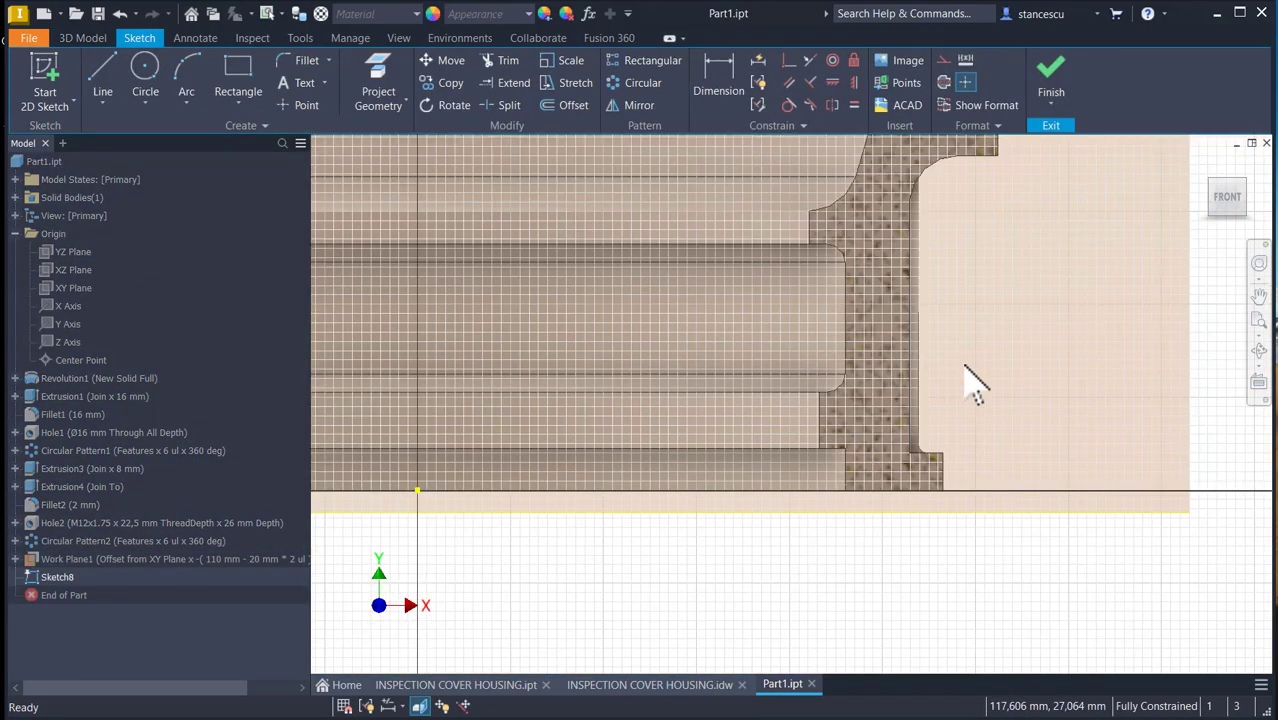
middle_drag(978, 379, 794, 430)
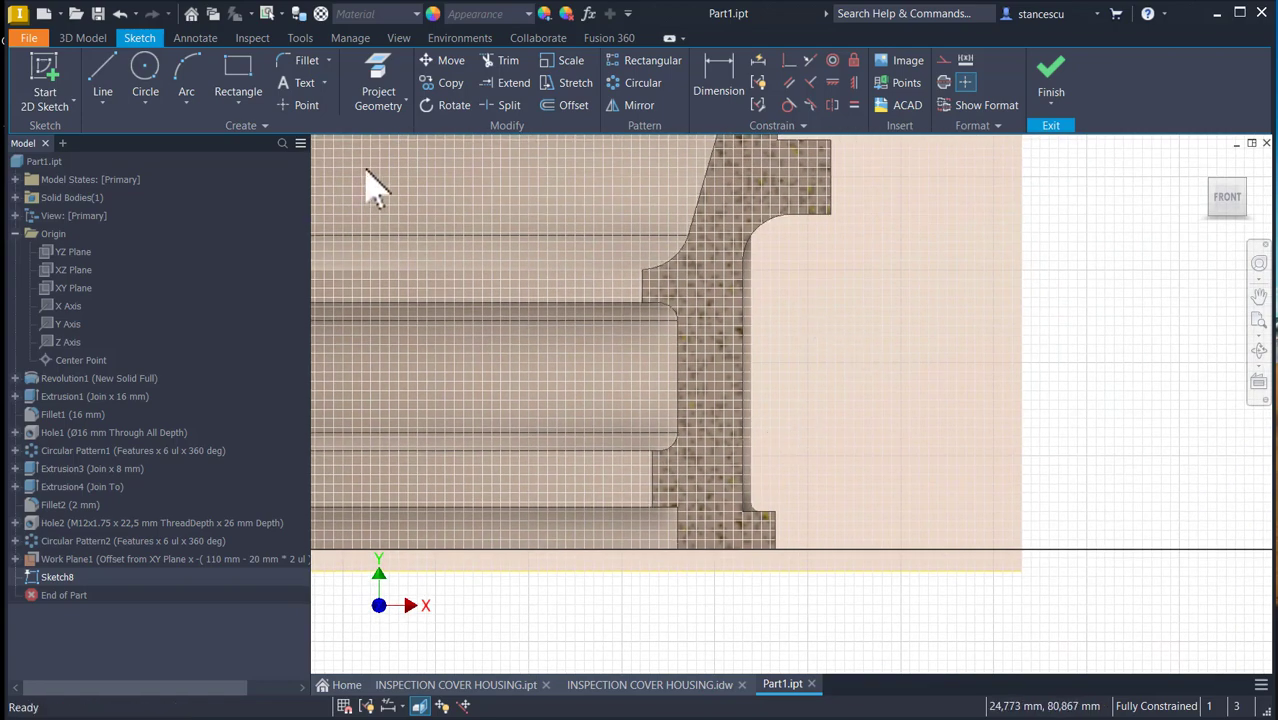
click(378, 75)
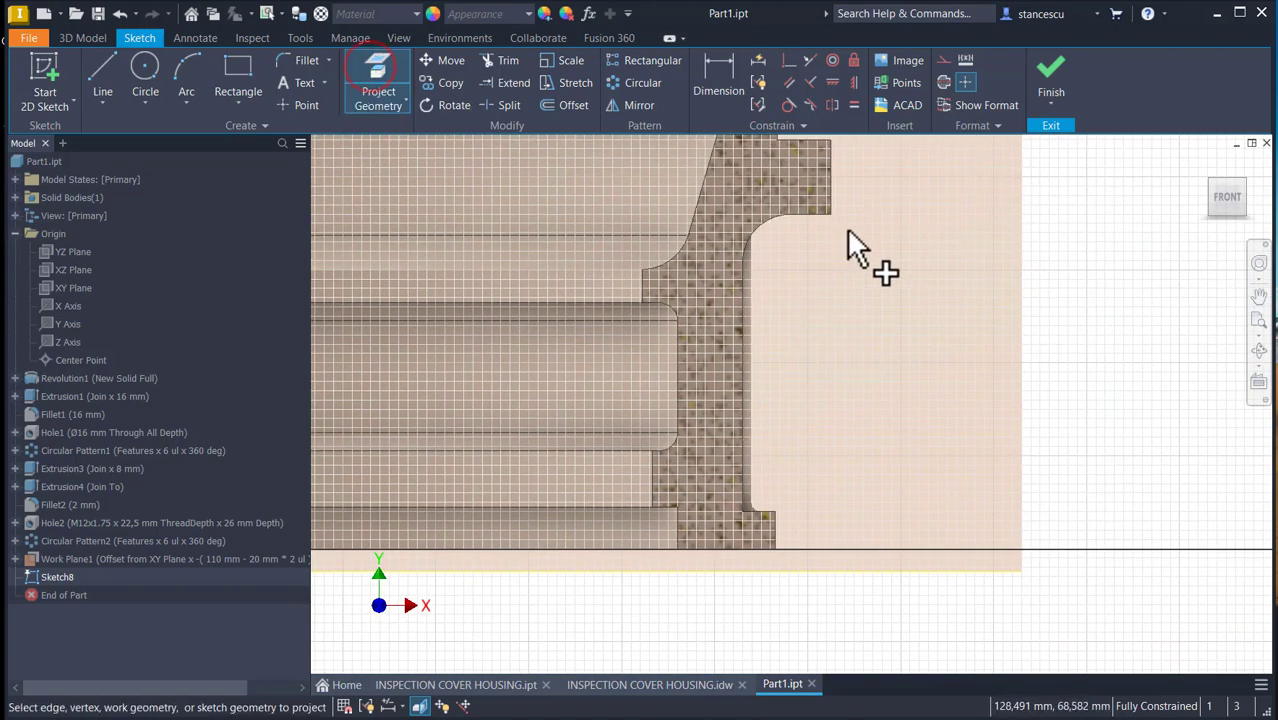
click(817, 214)
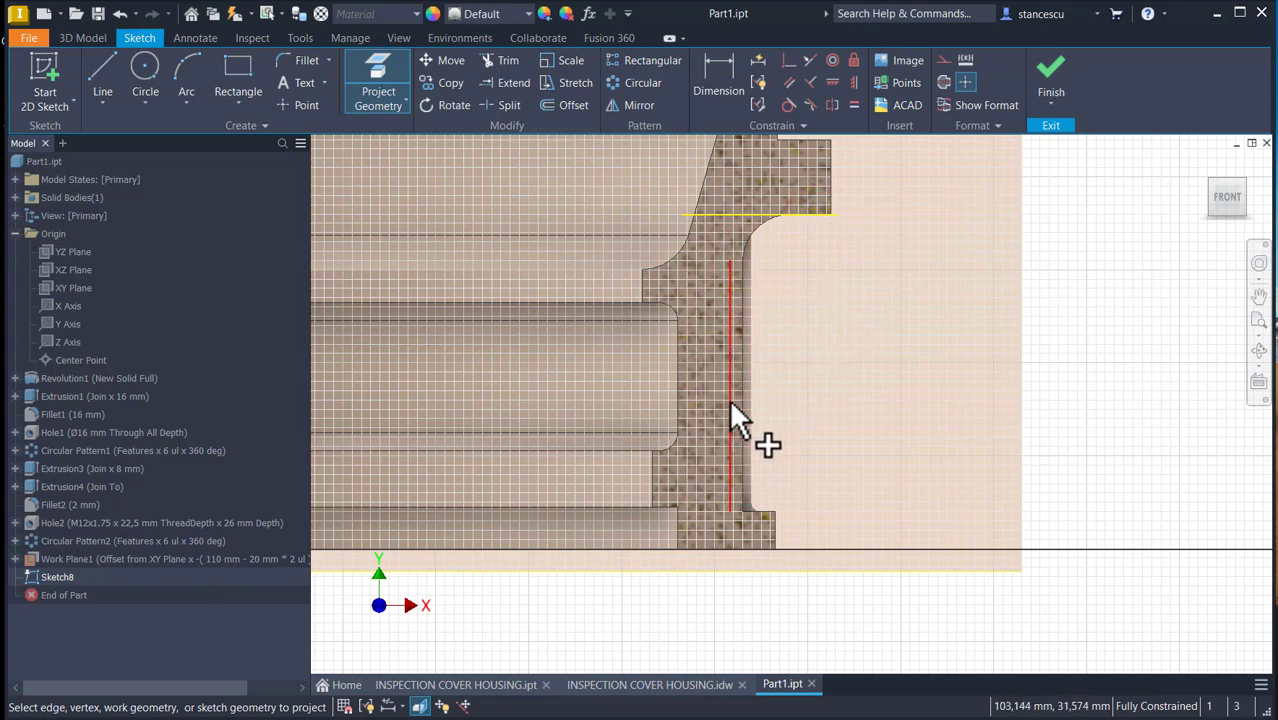
click(752, 426)
click(728, 406)
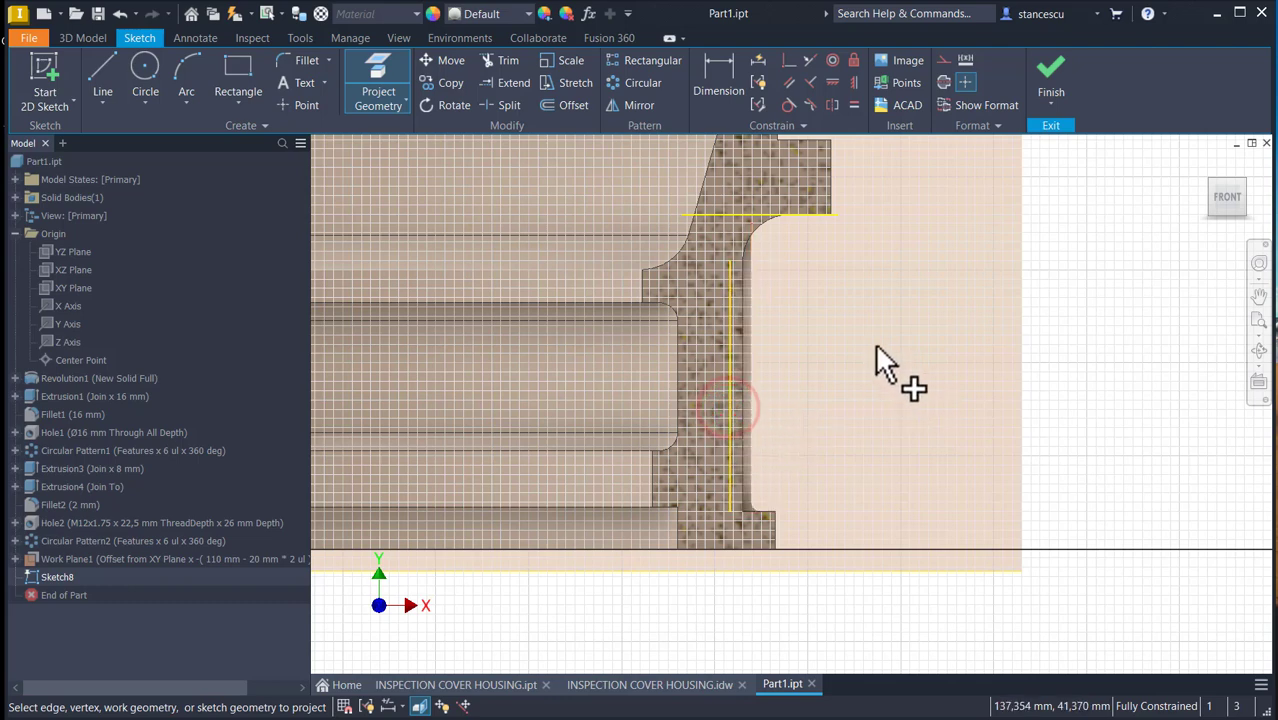
click(792, 166)
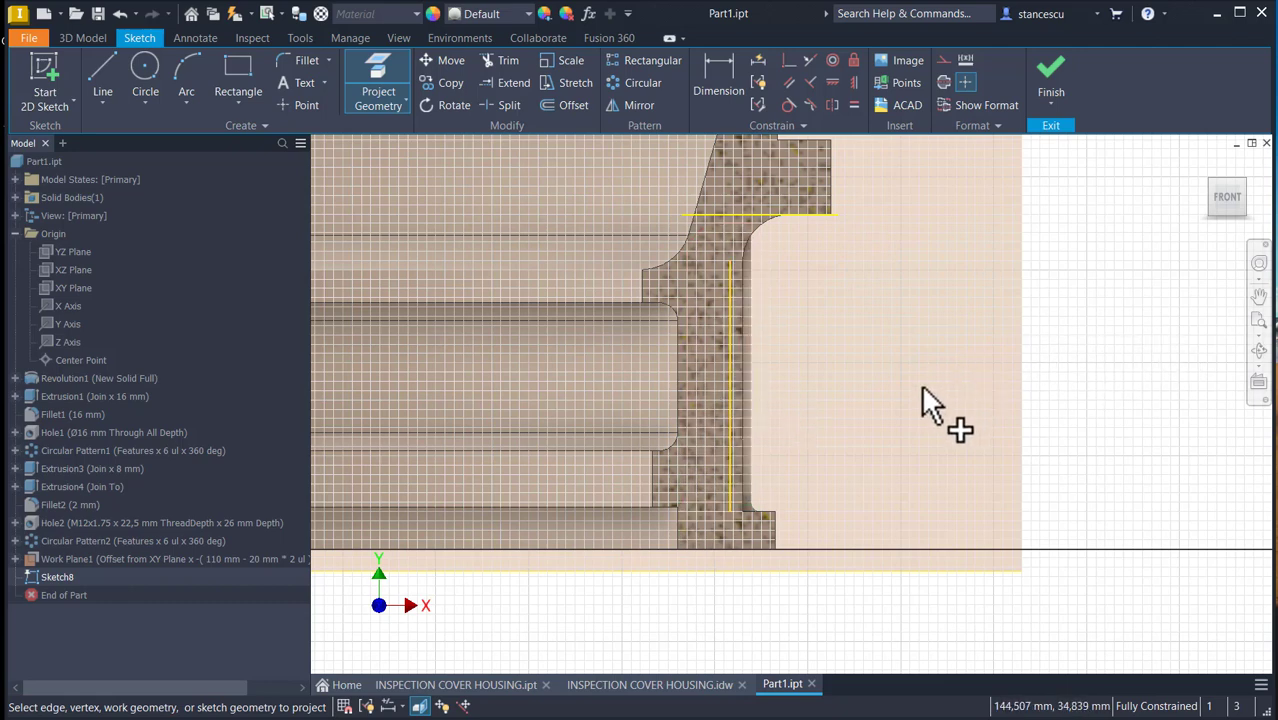
- Sketch the lug outline from the upper flange's underside: slanted line, tangent arc about 22 mm radius, and horizontal line about 11 mm to the lower flange
click(103, 88)
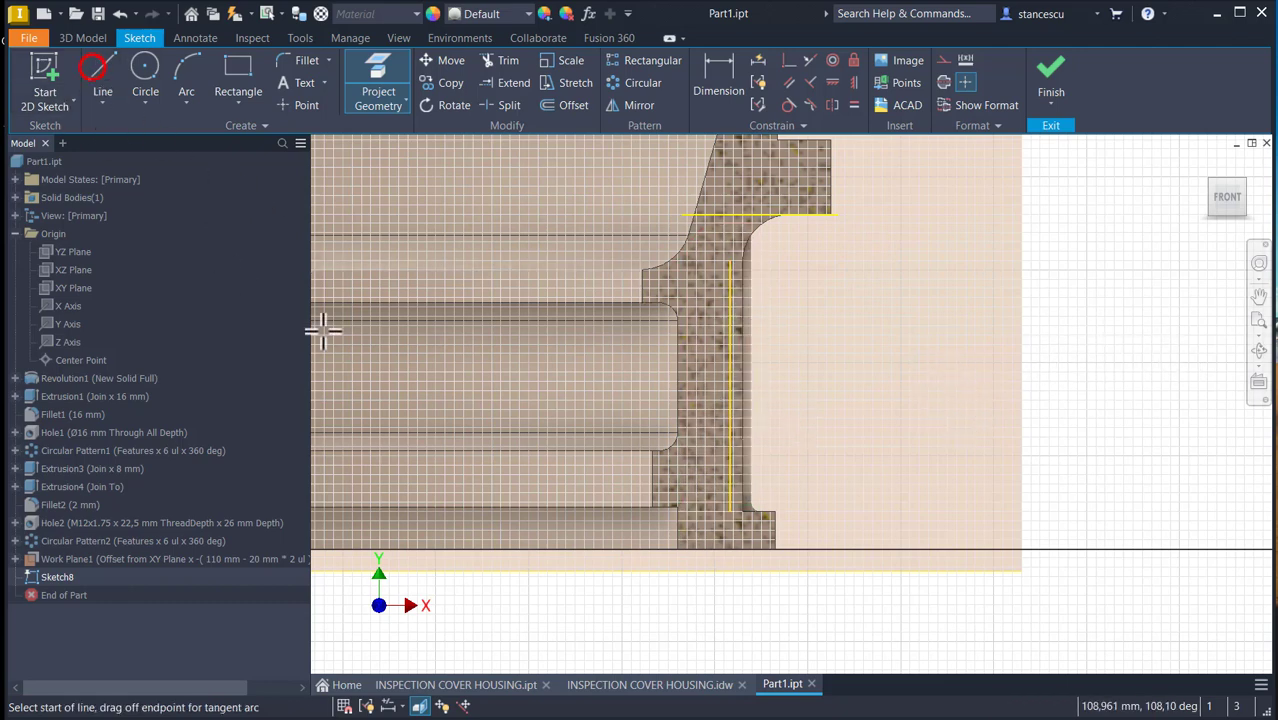
click(812, 213)
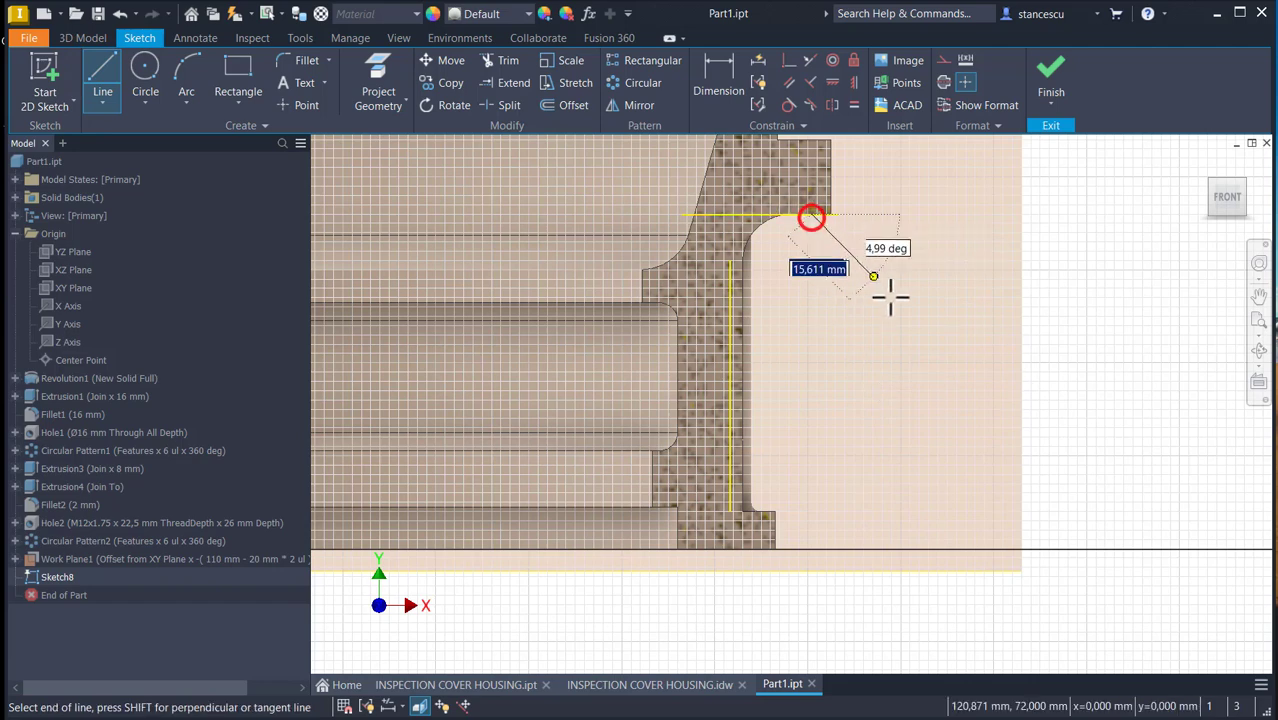
click(998, 427)
mouse_move(998, 427)
mouse_down()
mouse_move(1004, 462)
mouse_move(987, 516)
mouse_move(927, 579)
mouse_move(866, 570)
mouse_move(827, 540)
mouse_up()
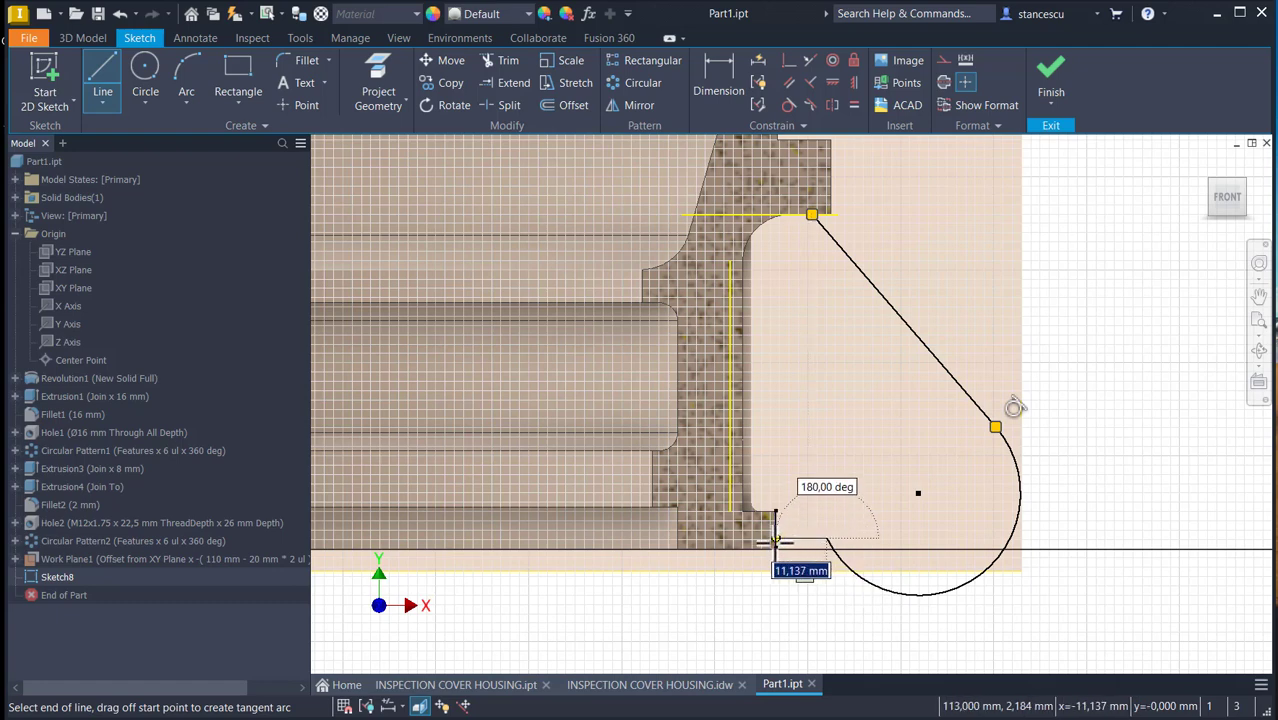
double_click(775, 540)
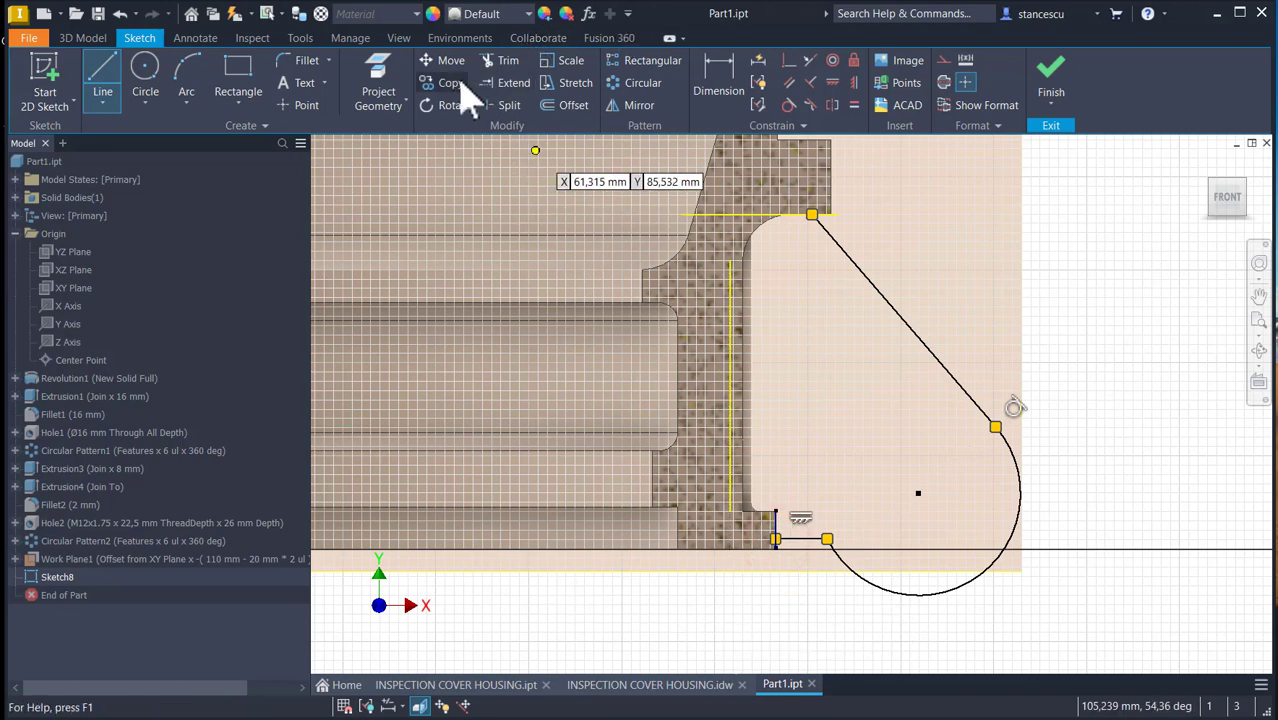
- Project the lower flange's top edge and outer vertical edge into the lug sketch
click(378, 82)
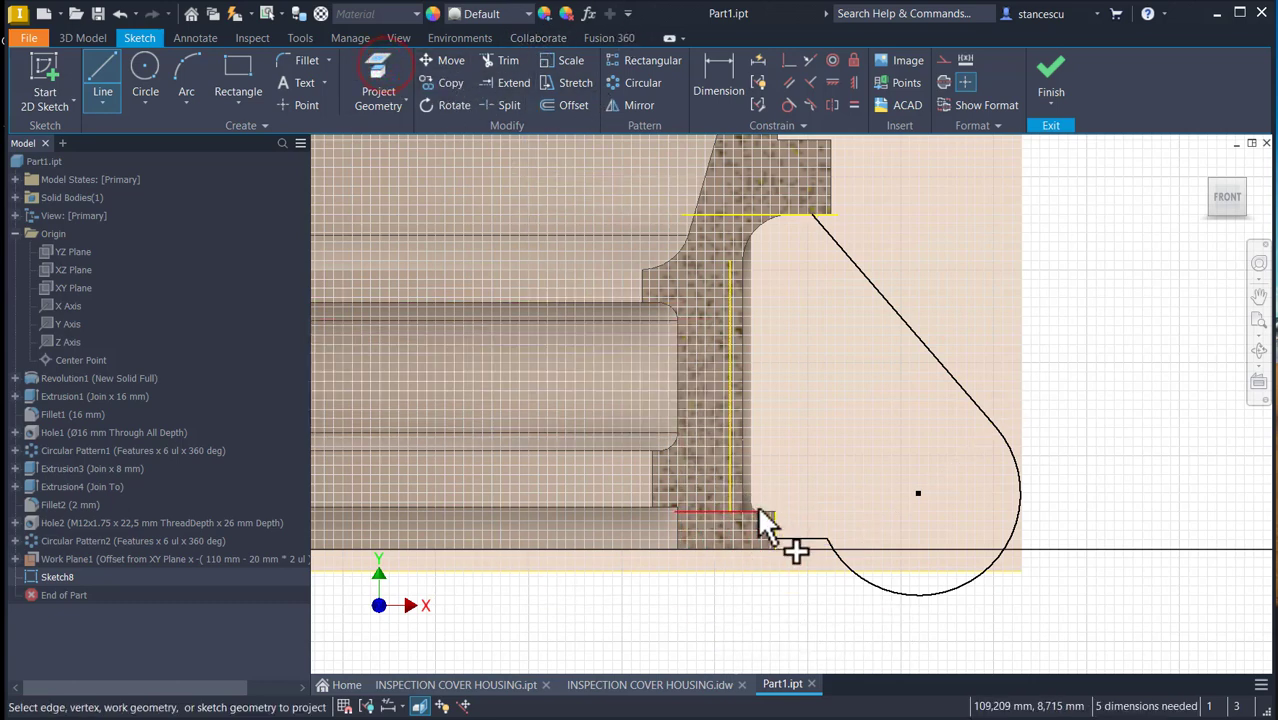
scroll(762, 515, up, 3)
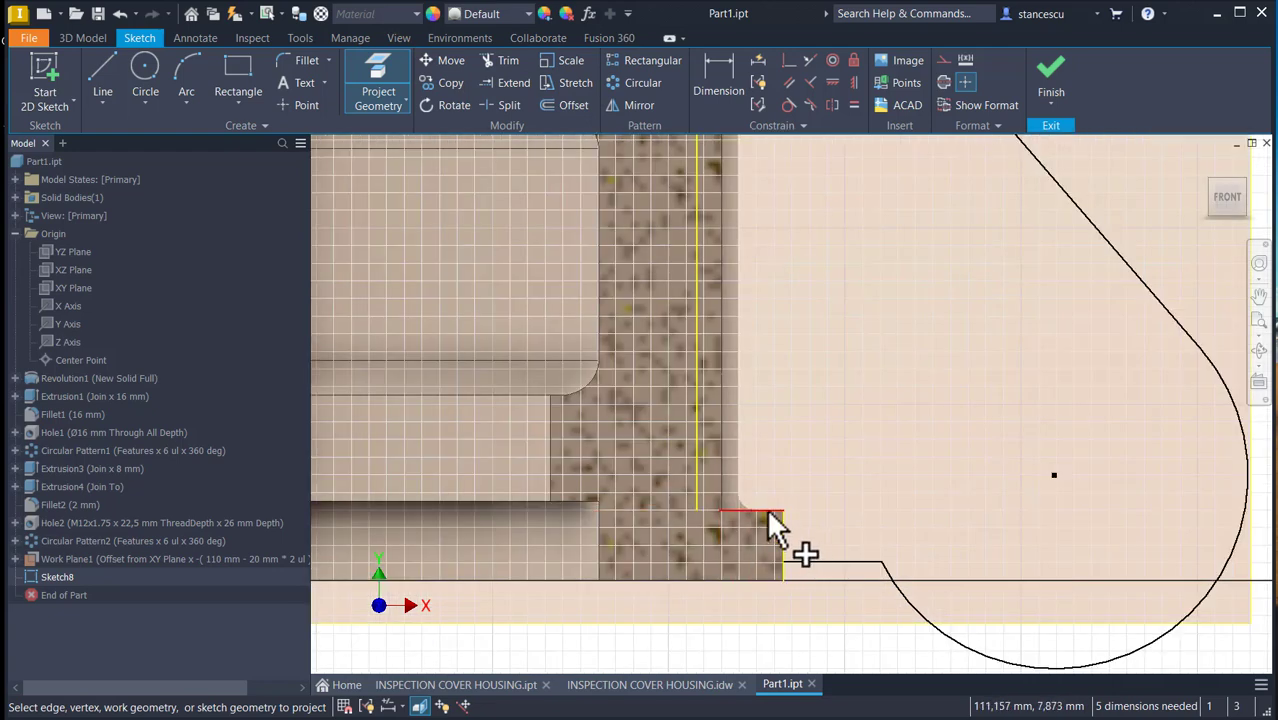
click(714, 509)
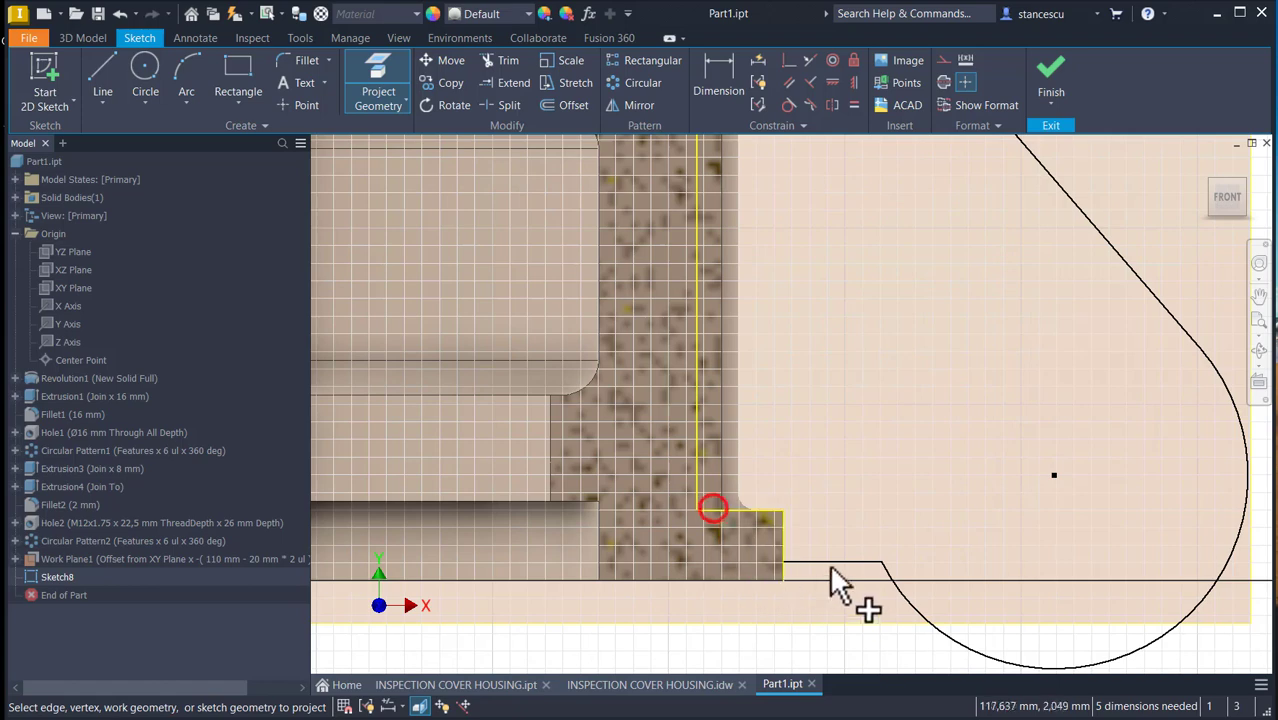
click(785, 540)
scroll(870, 442, down, 5)
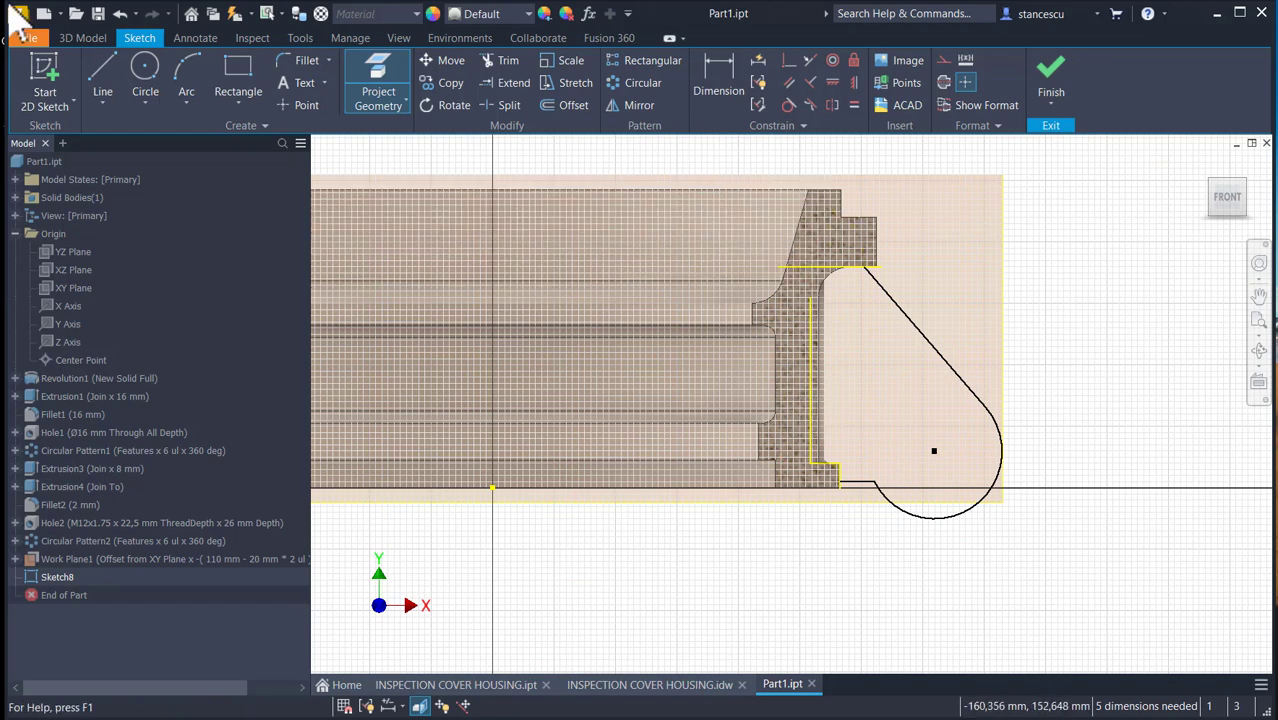
- Draw a vertical line from the inner end of the projected lower flange edge up to the upper flange's underside
click(102, 74)
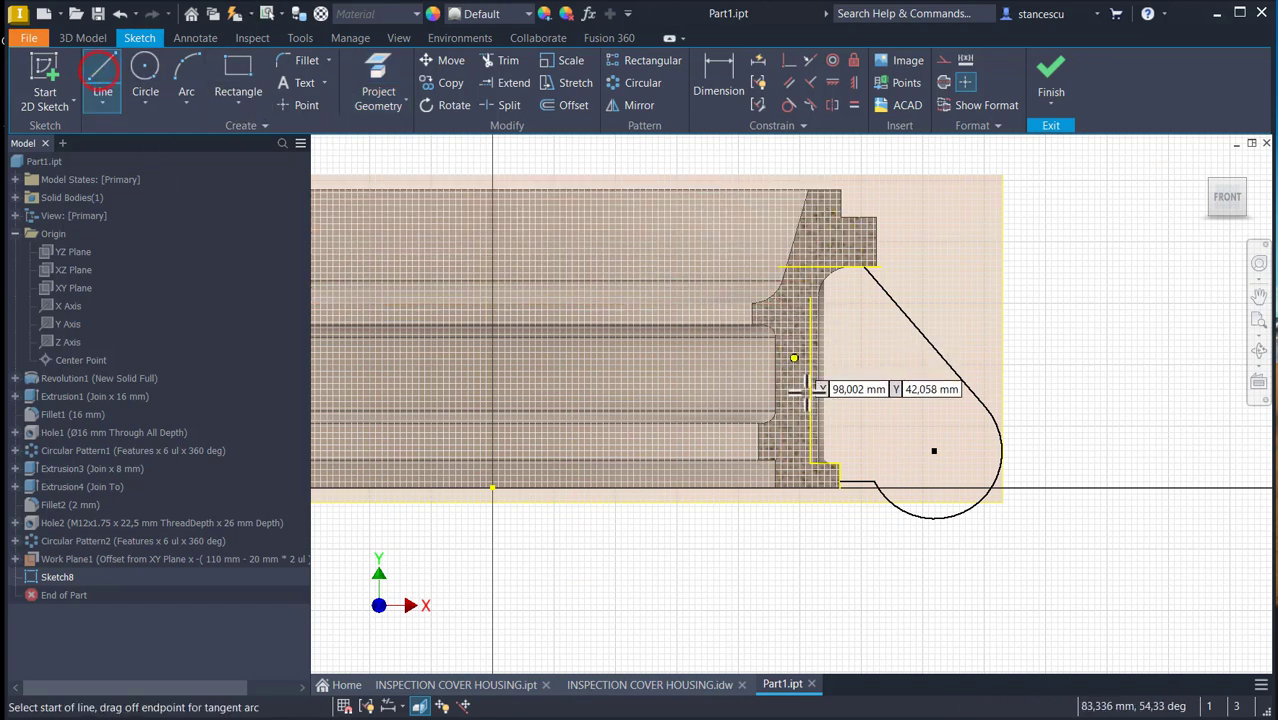
click(822, 462)
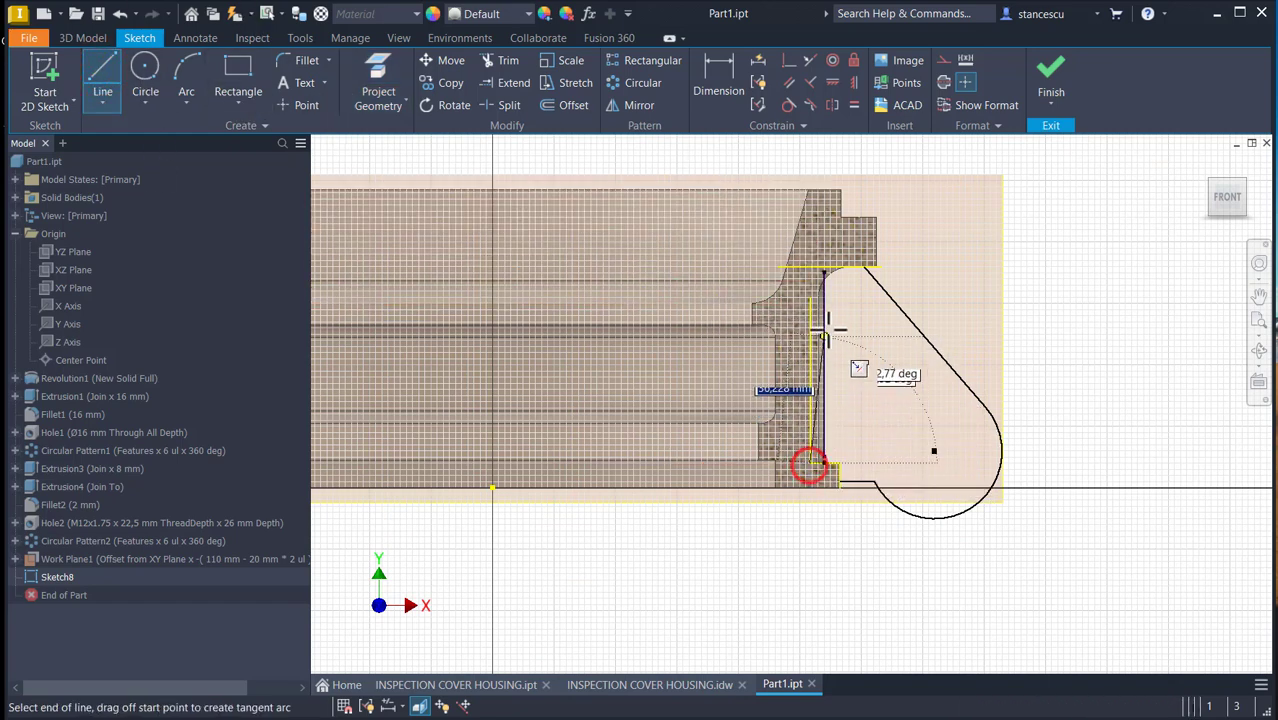
click(810, 266)
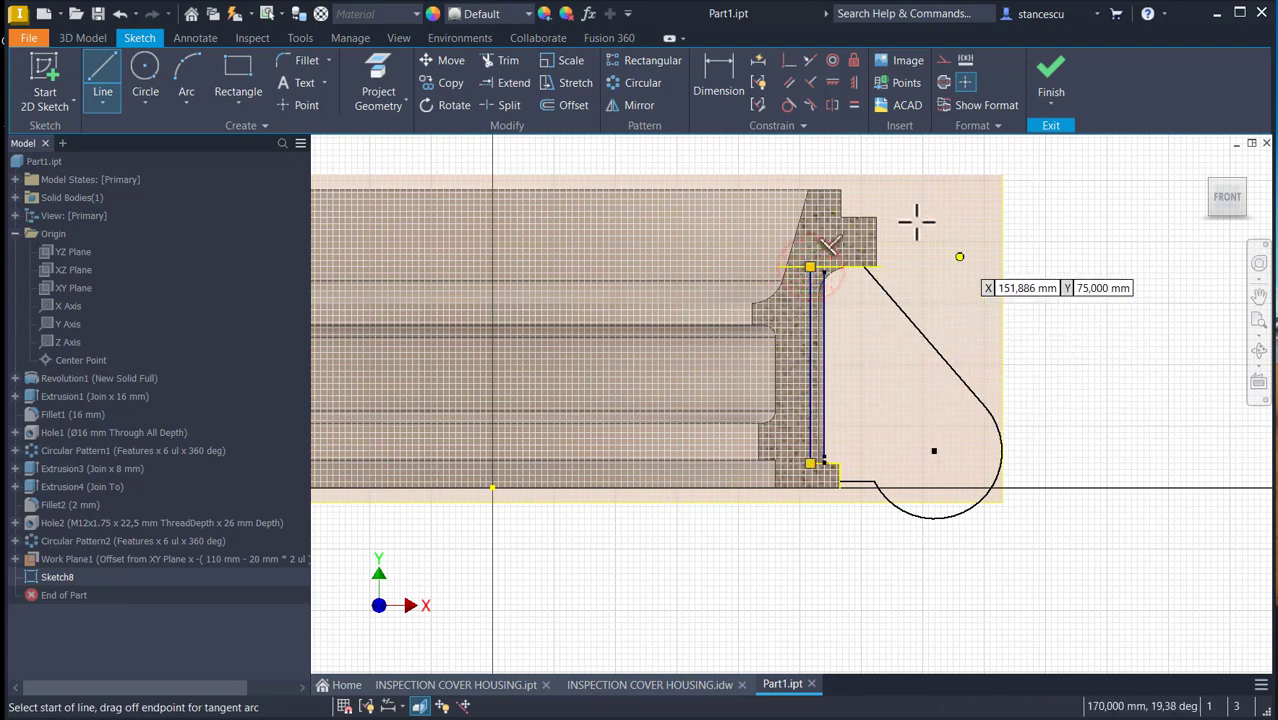
key(Escape)
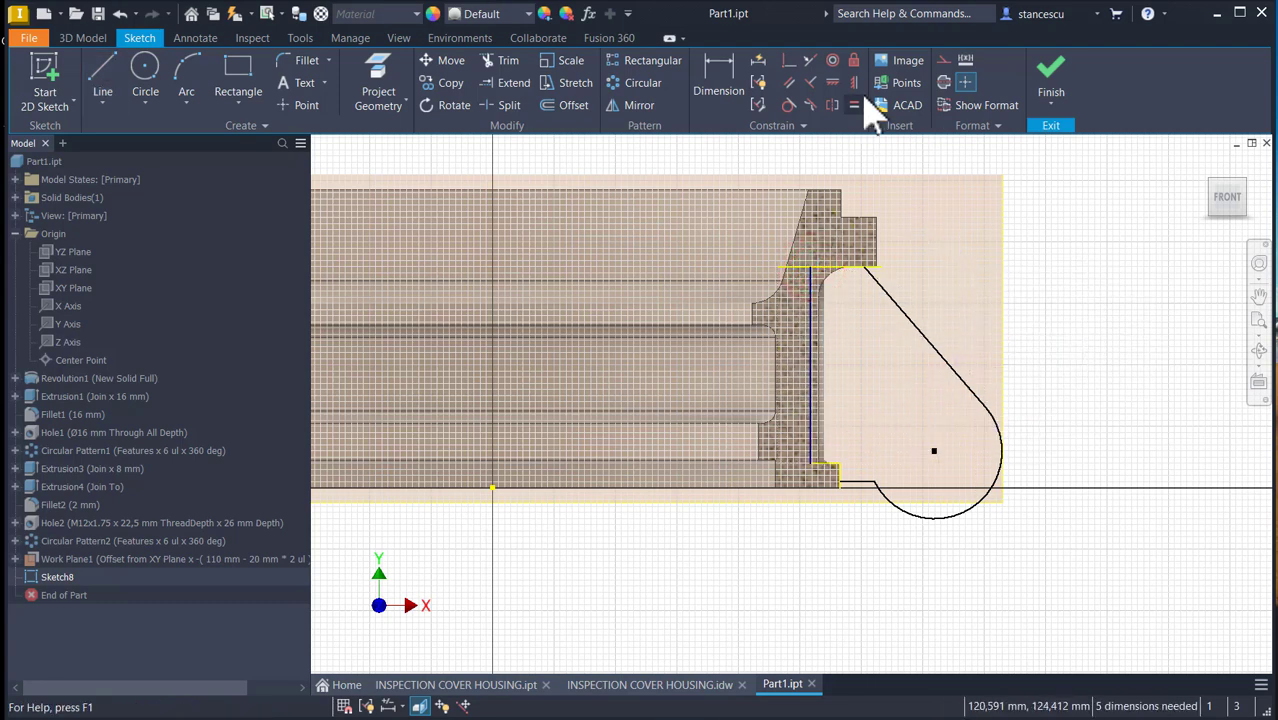
- Dimension the angle between the upper flange's underside and the lug's slanted line as 45 deg
key(d)
click(823, 267)
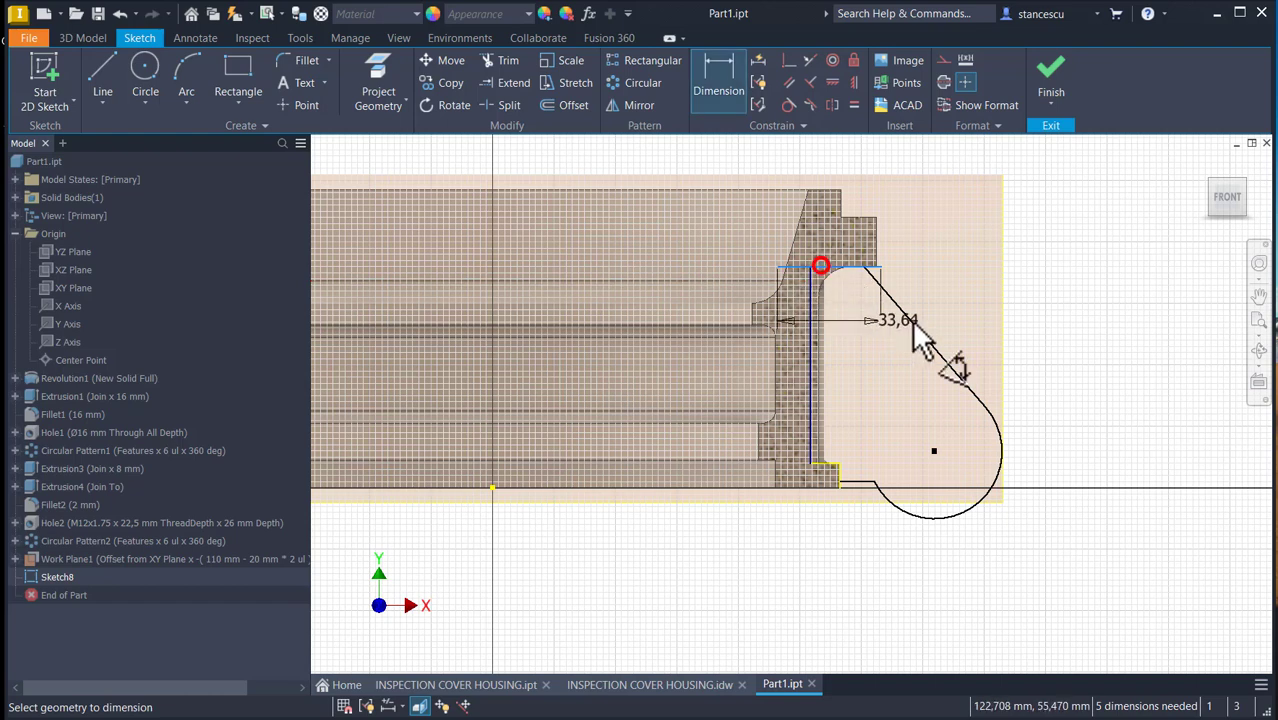
click(937, 350)
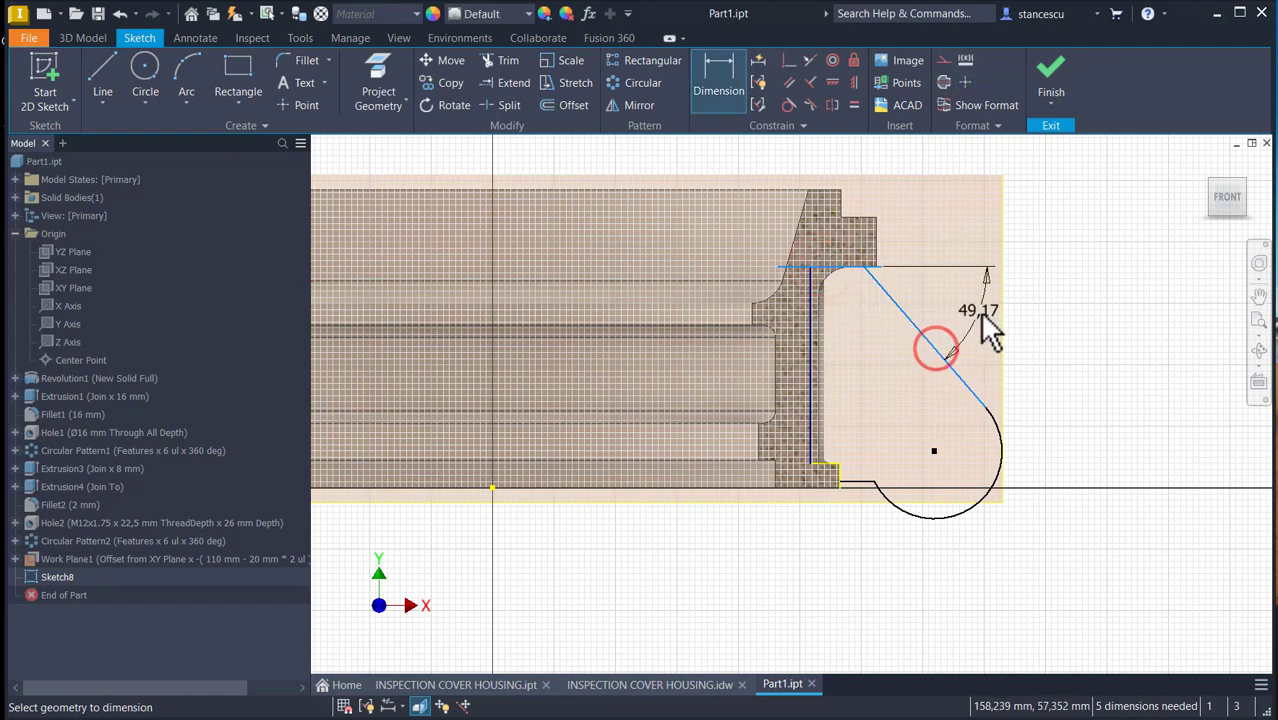
click(982, 318)
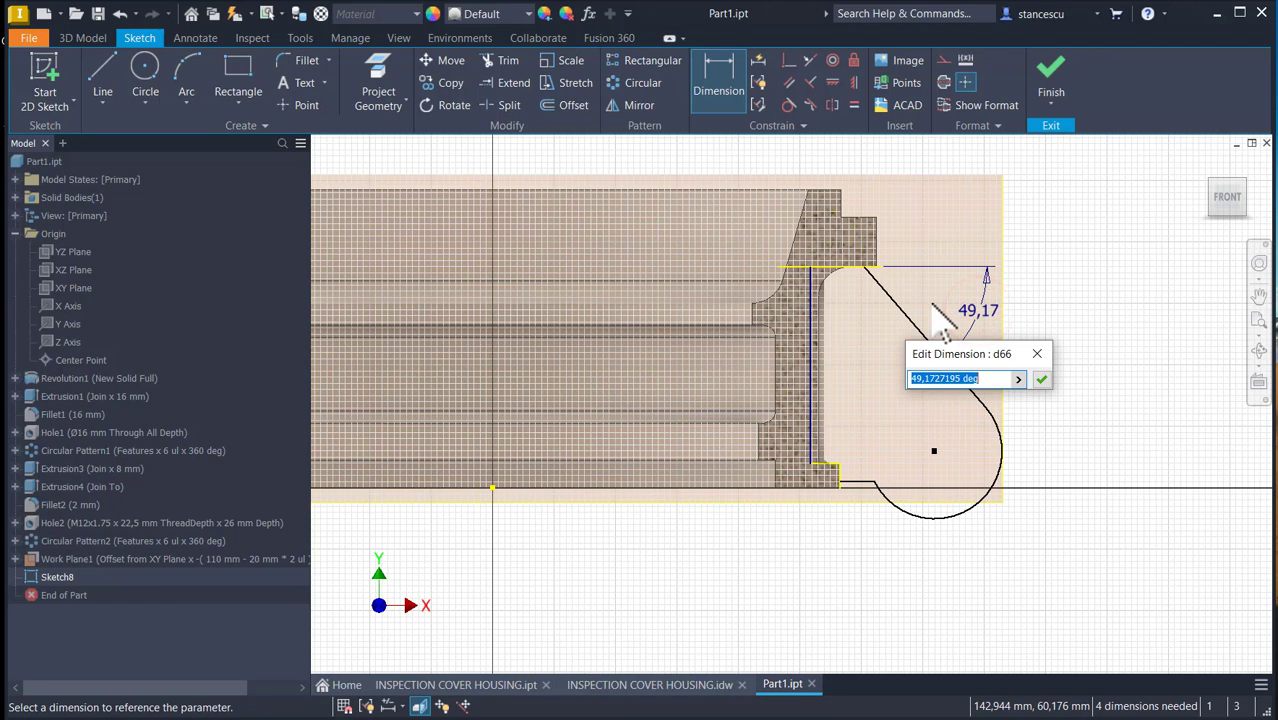
key(Return)
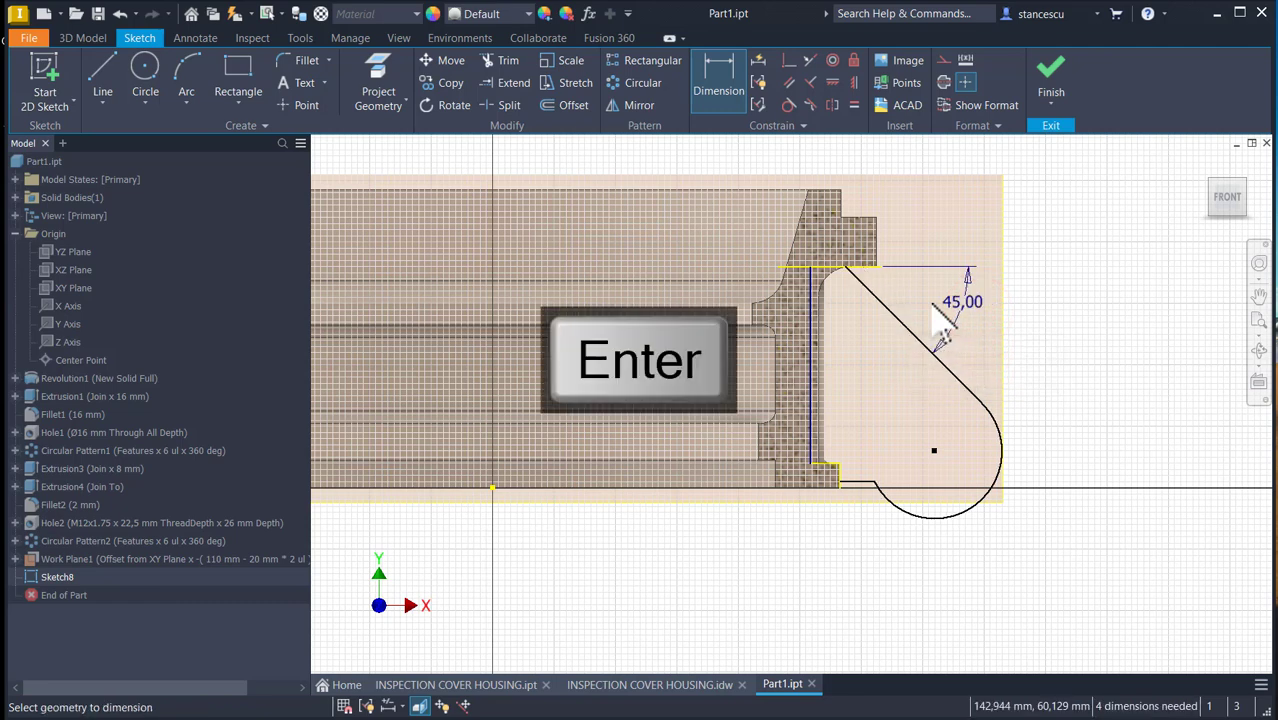
- Dimension the radius of the lug's tangent arc as 25 mm
click(982, 508)
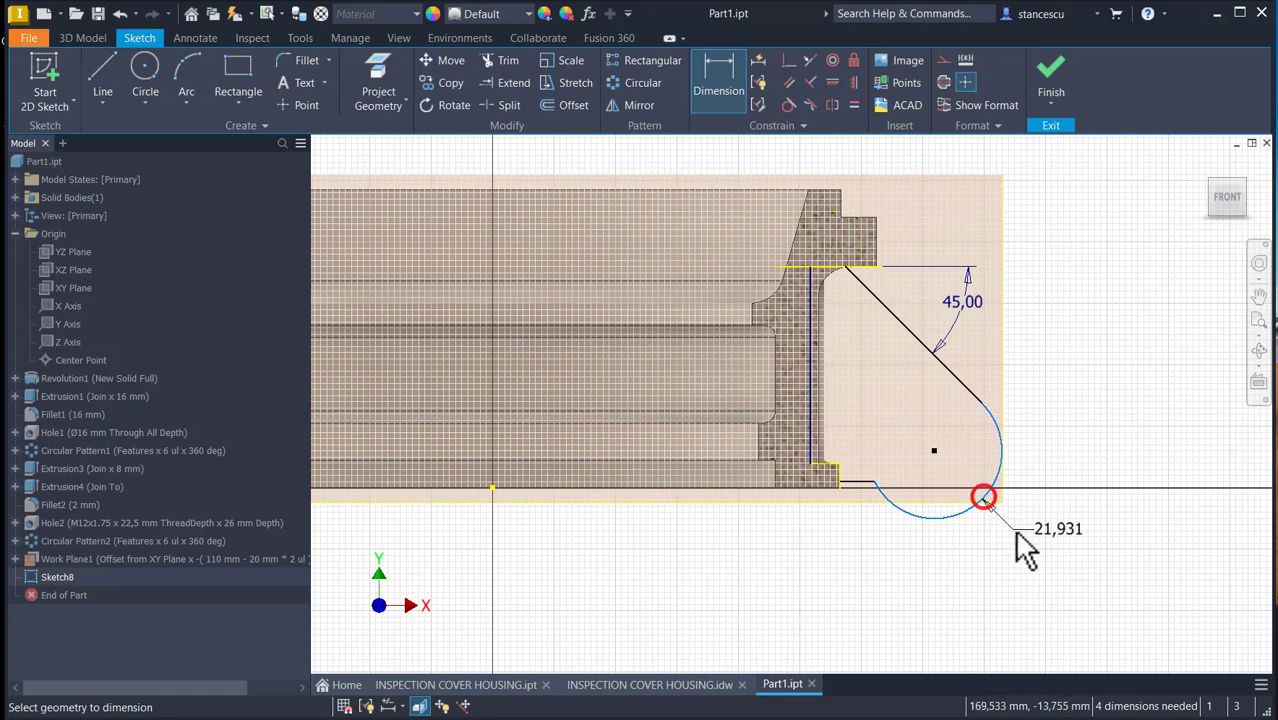
click(1013, 528)
text(25)
key(Return)
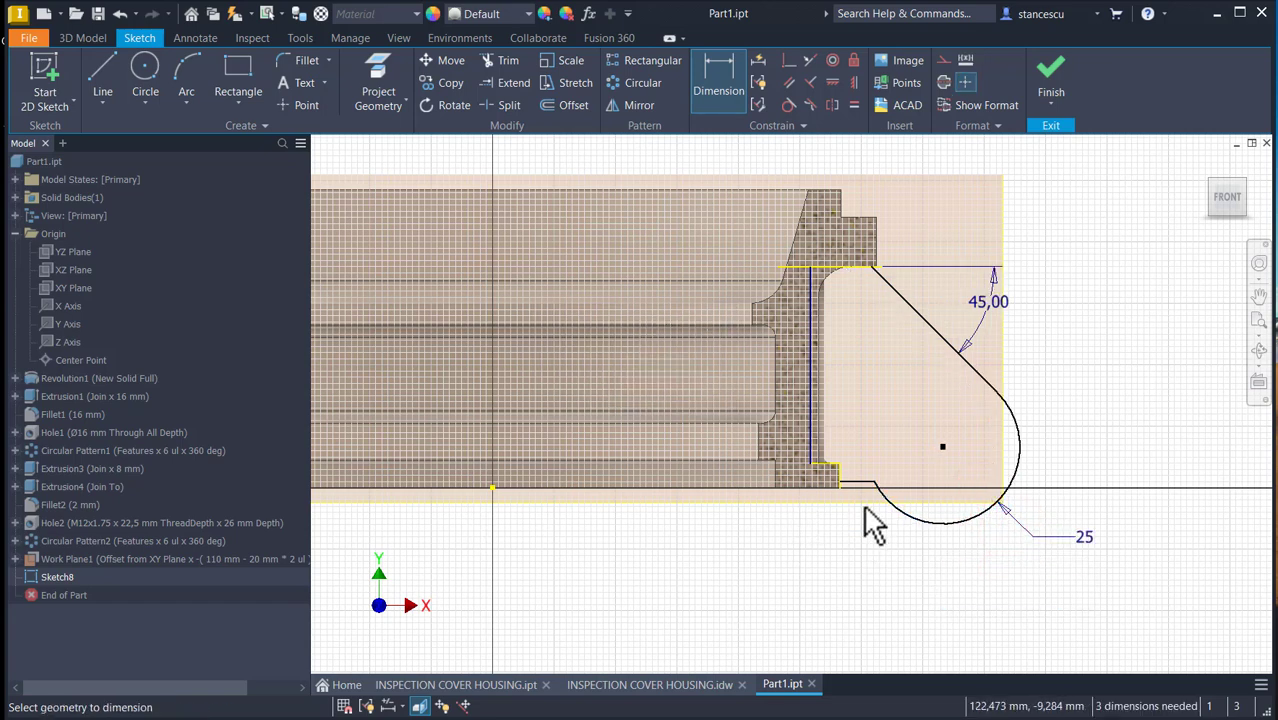
- Dimension the height of the lug's short horizontal line above the lower flange's bottom outer corner as 2 mm
scroll(836, 496, up, 2)
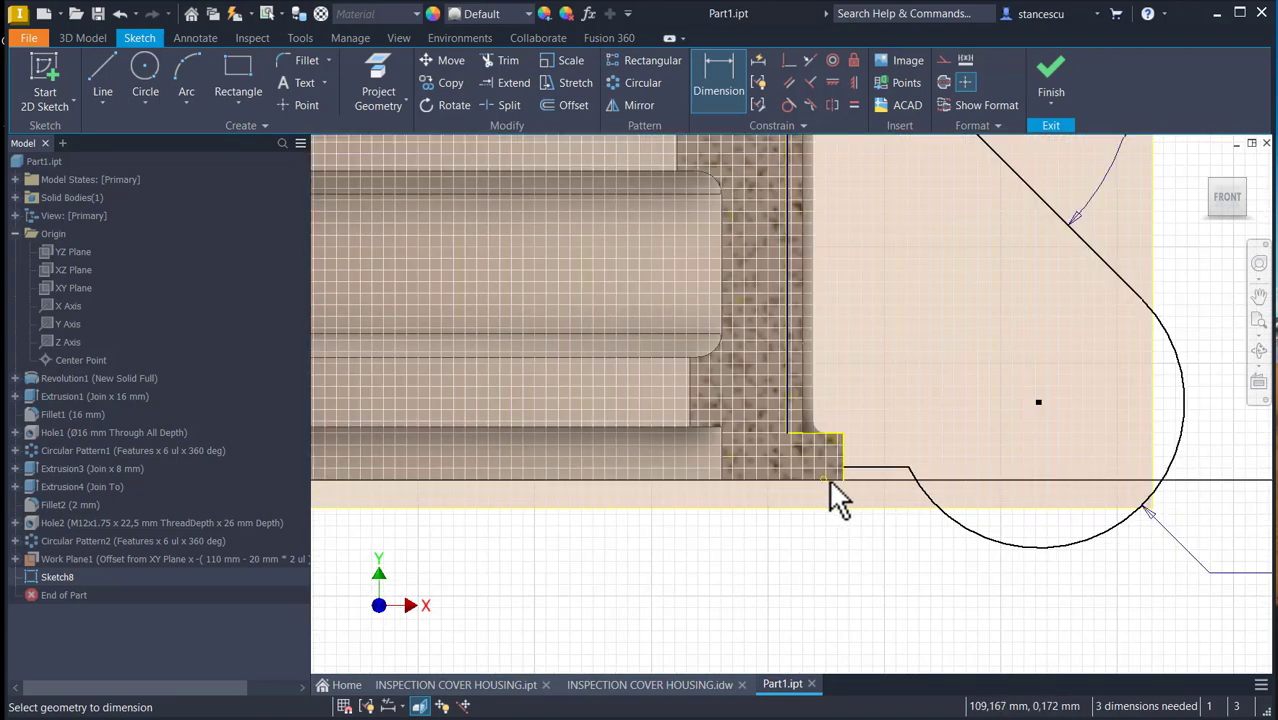
click(847, 484)
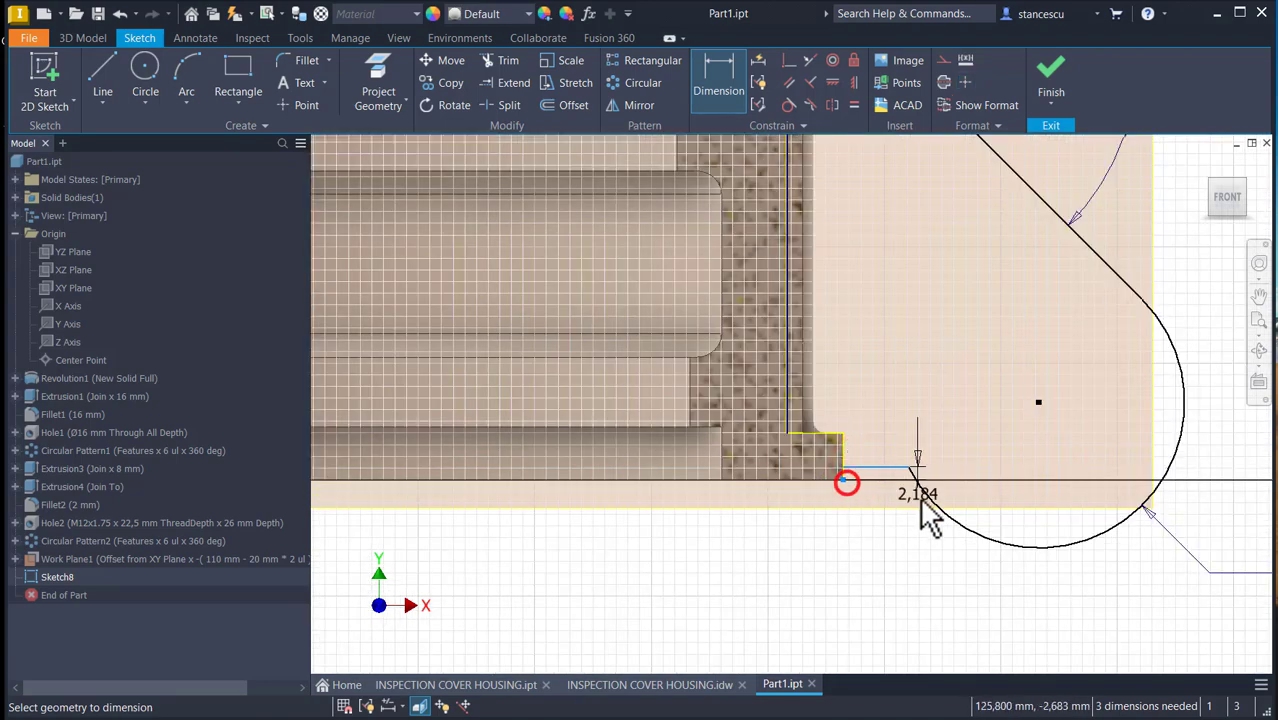
click(898, 412)
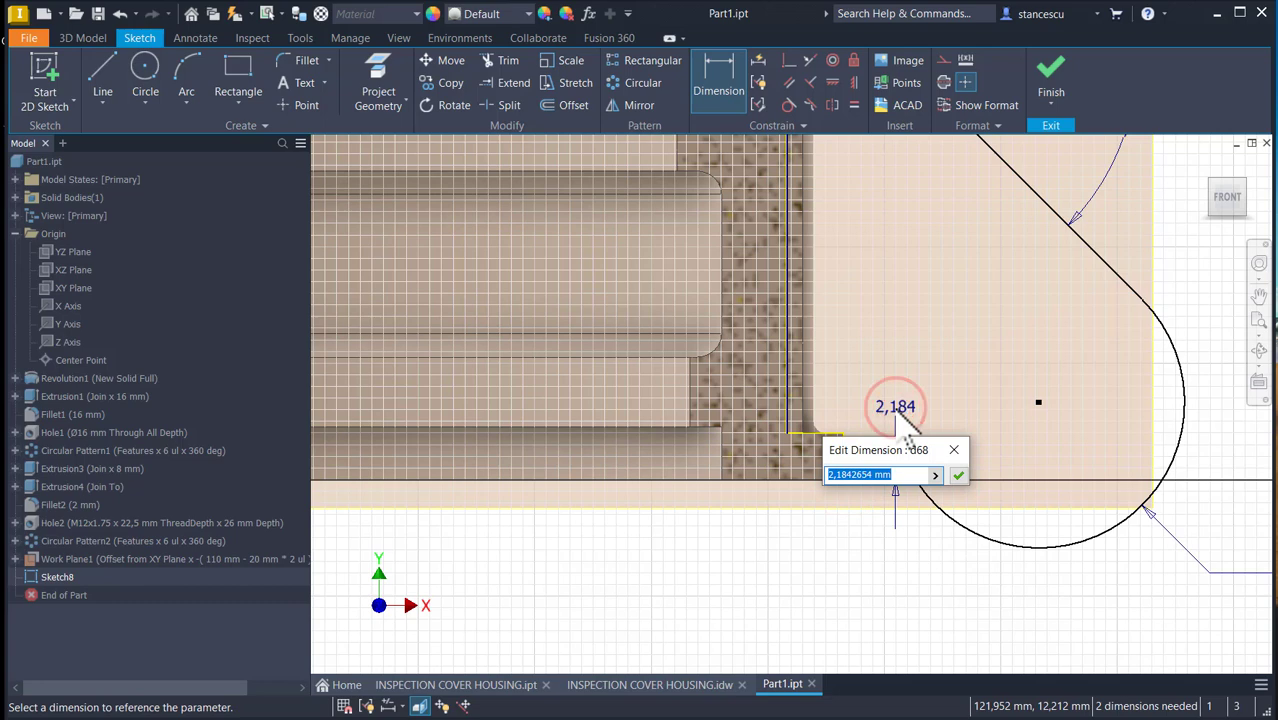
text(2)
key(Return)
- Dimension the horizontal distance from the sketch origin to the lug arc's centre as 145 mm
scroll(1110, 510, down, 2)
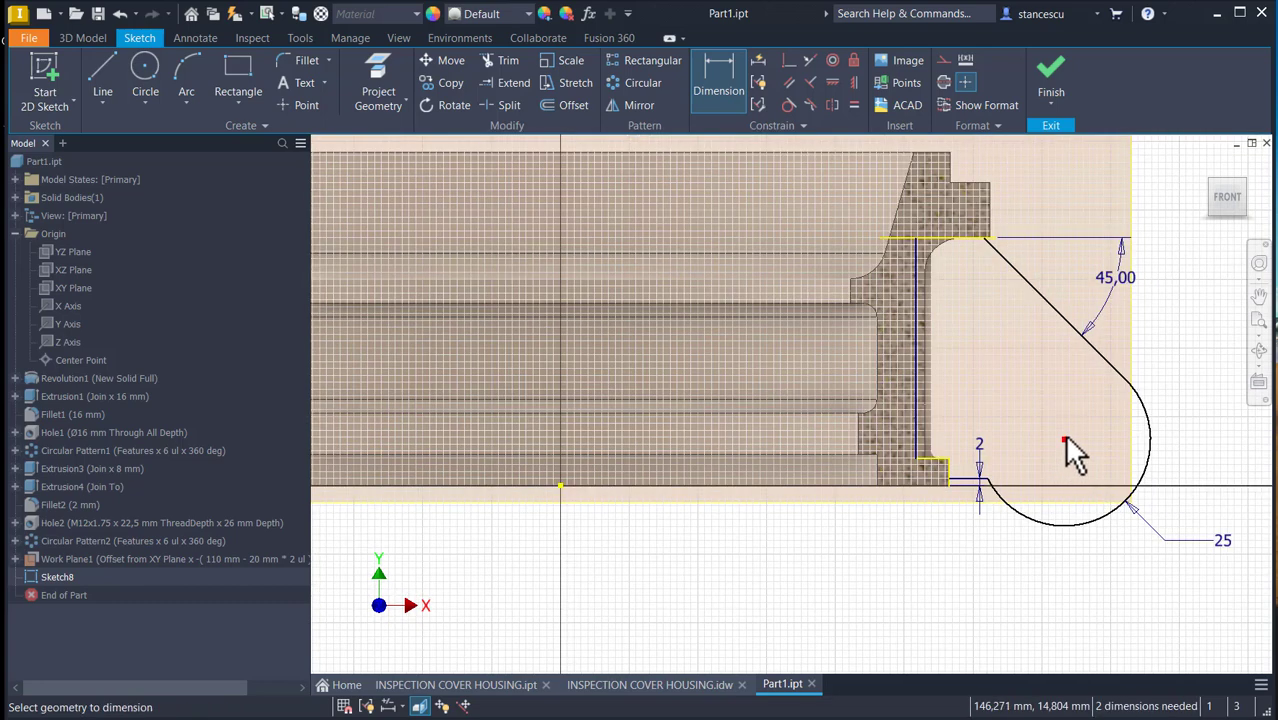
click(1064, 440)
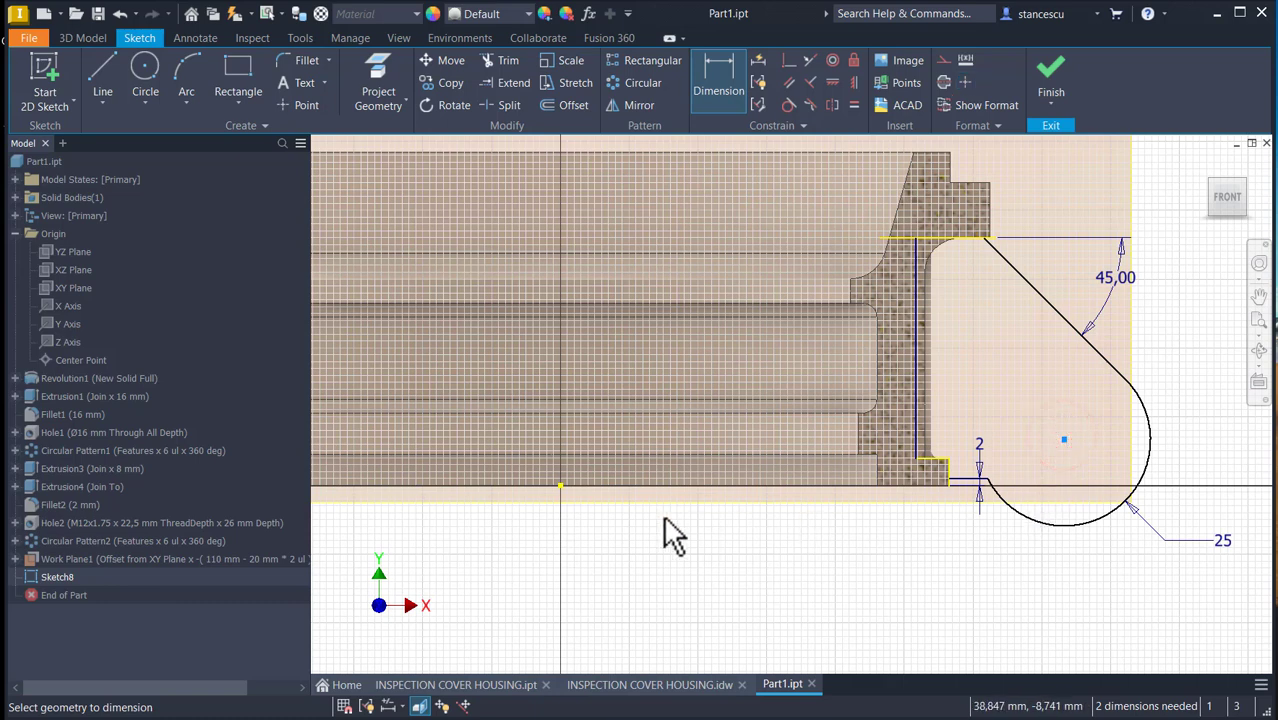
click(561, 486)
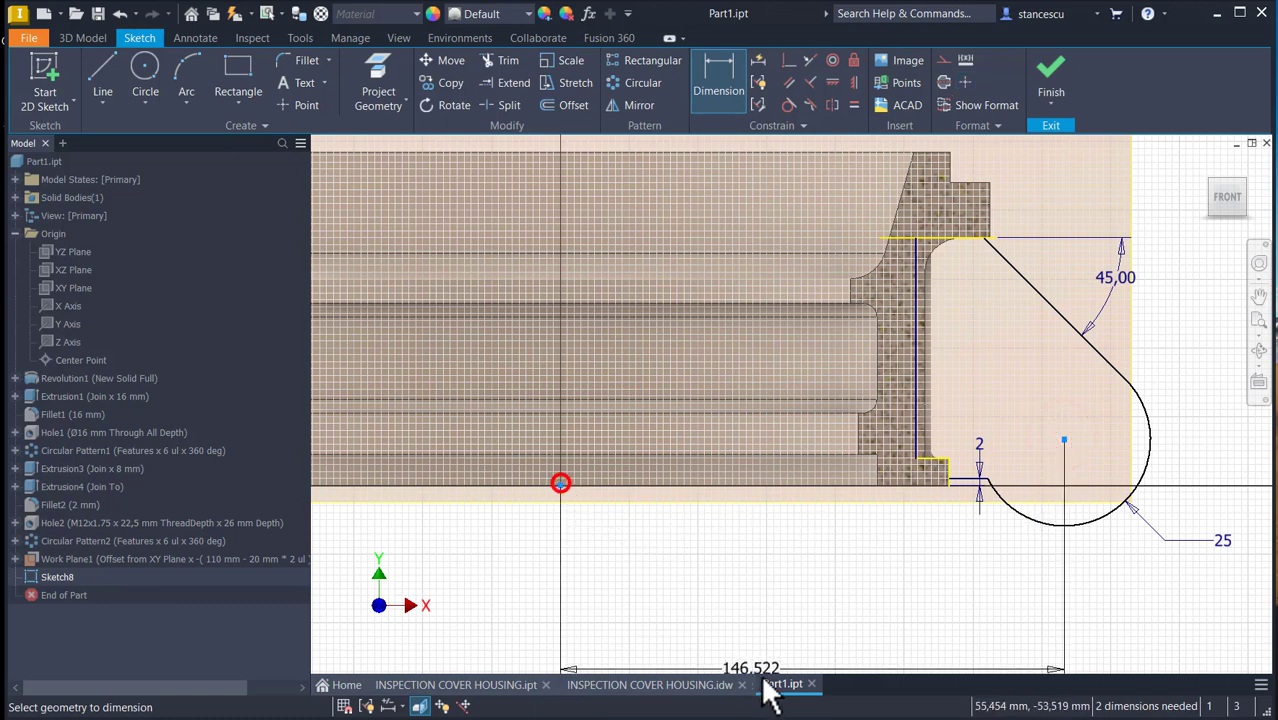
click(815, 598)
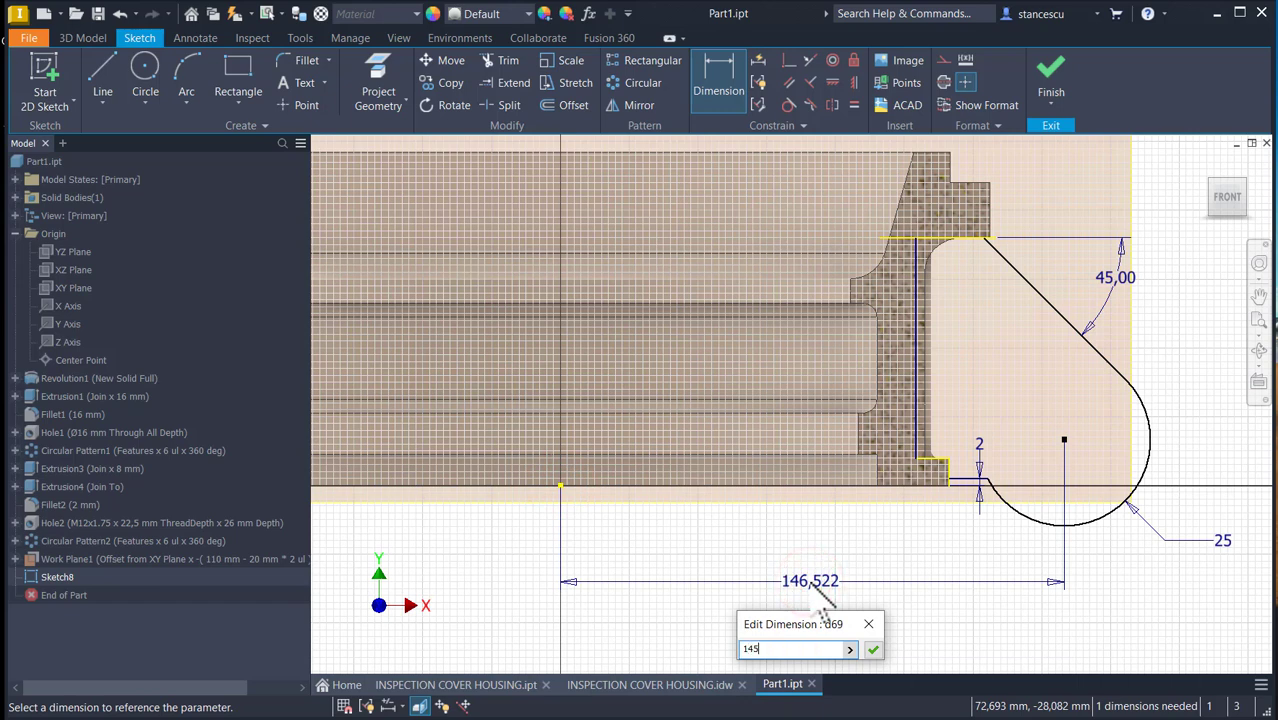
key(Return)
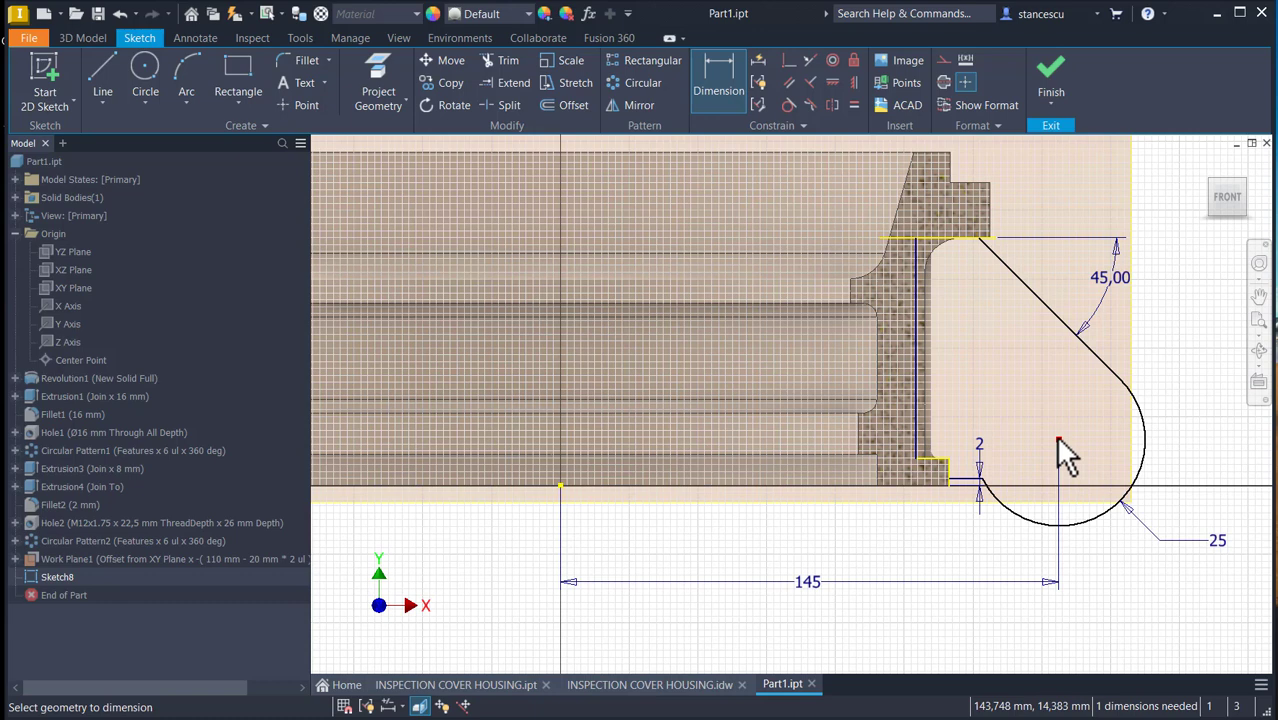
- Dimension the vertical distance from the upper flange's top edge to the lug arc's centre as 75 mm and finish the sketch
click(1058, 440)
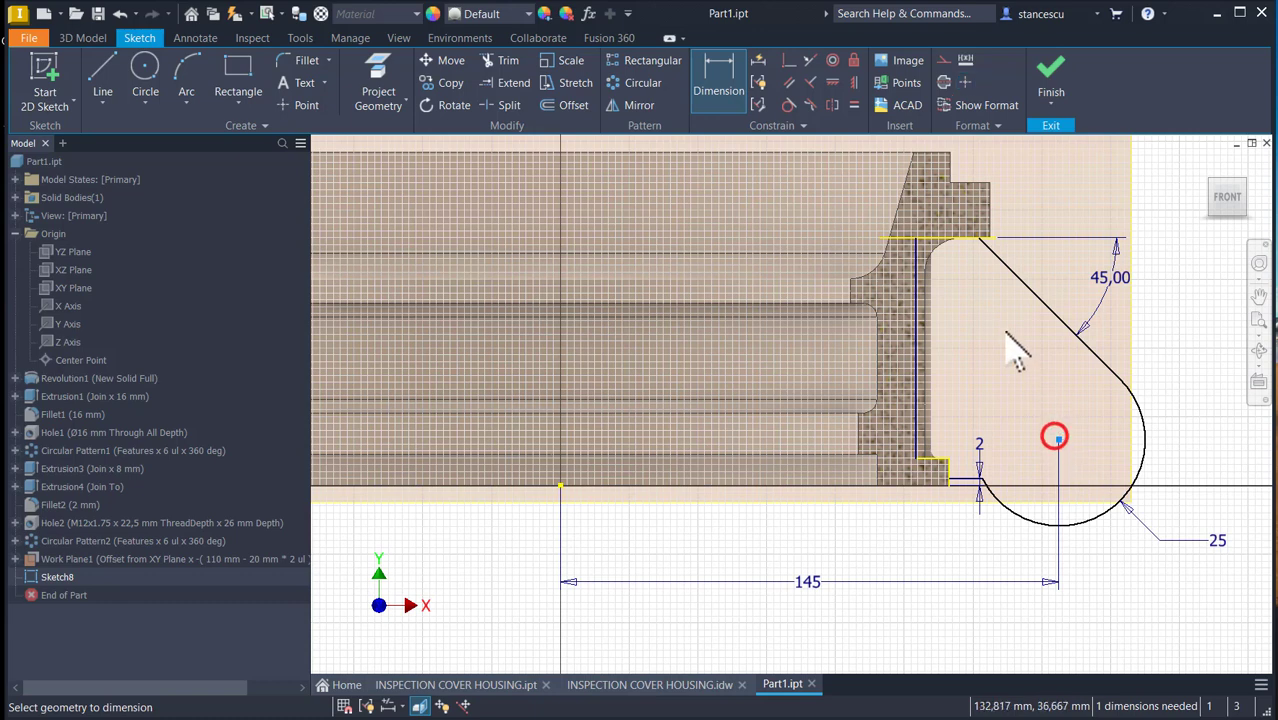
click(986, 185)
click(1178, 325)
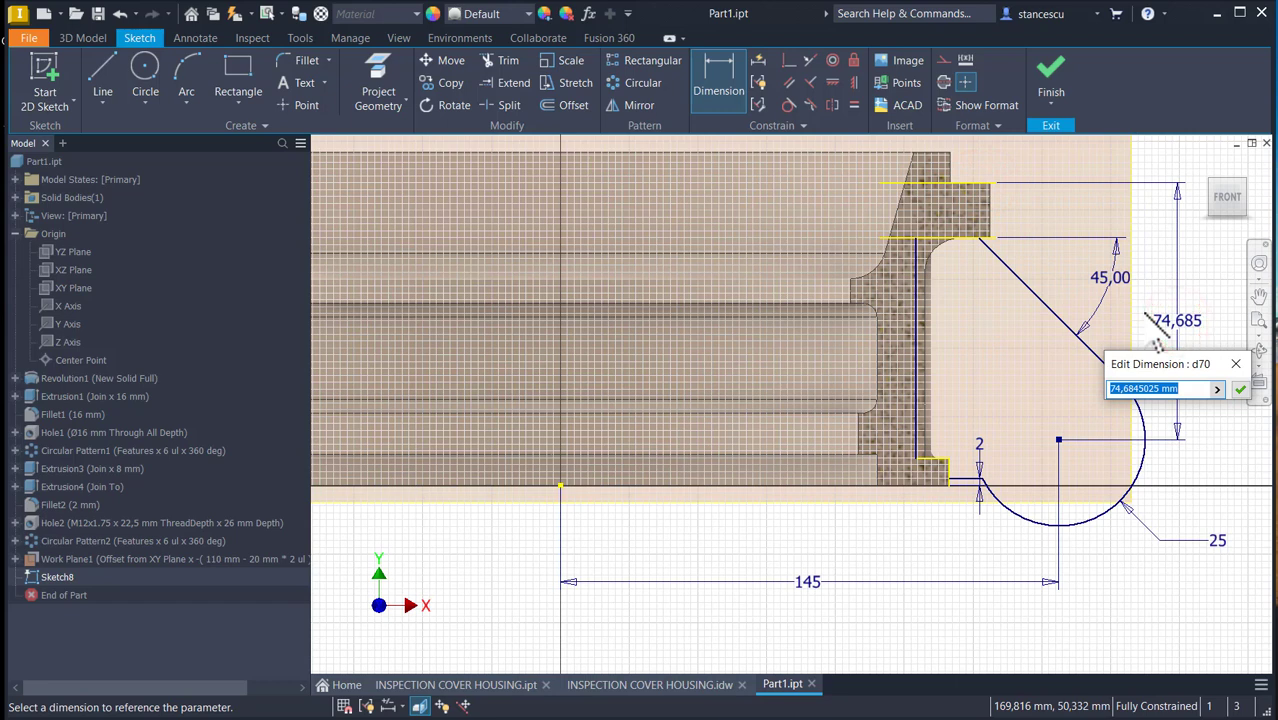
key(Return)
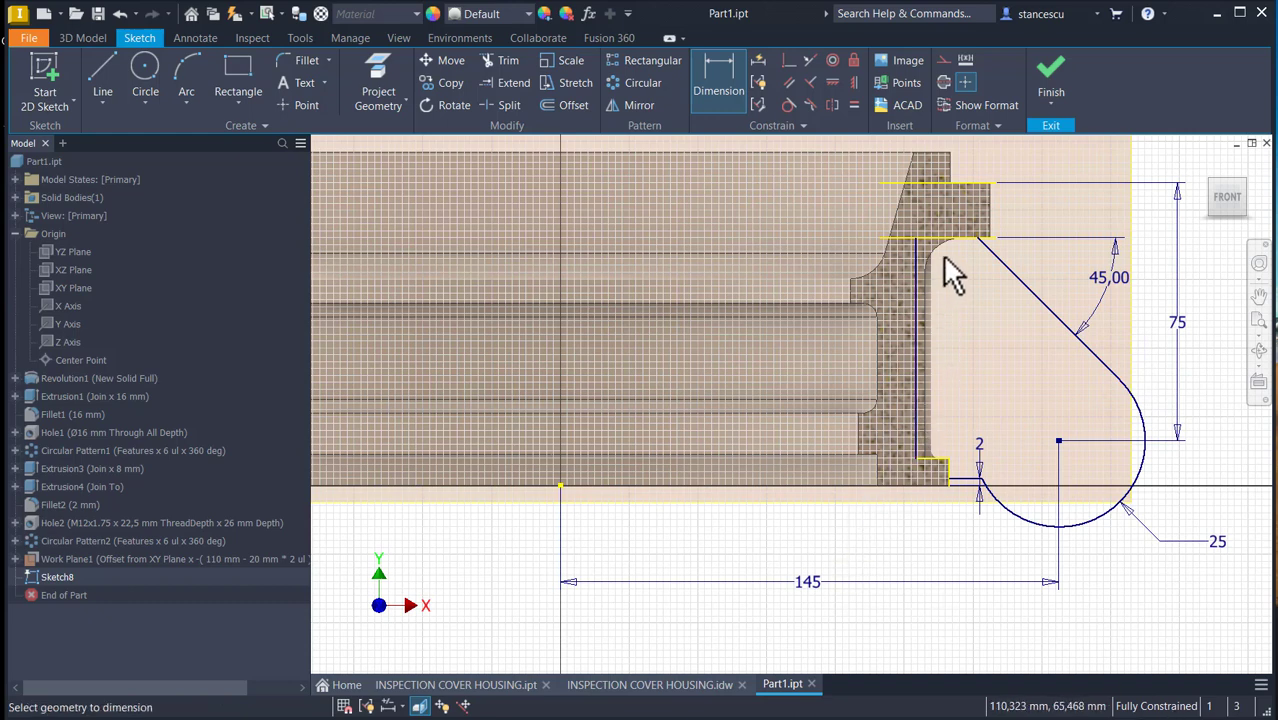
click(1050, 68)
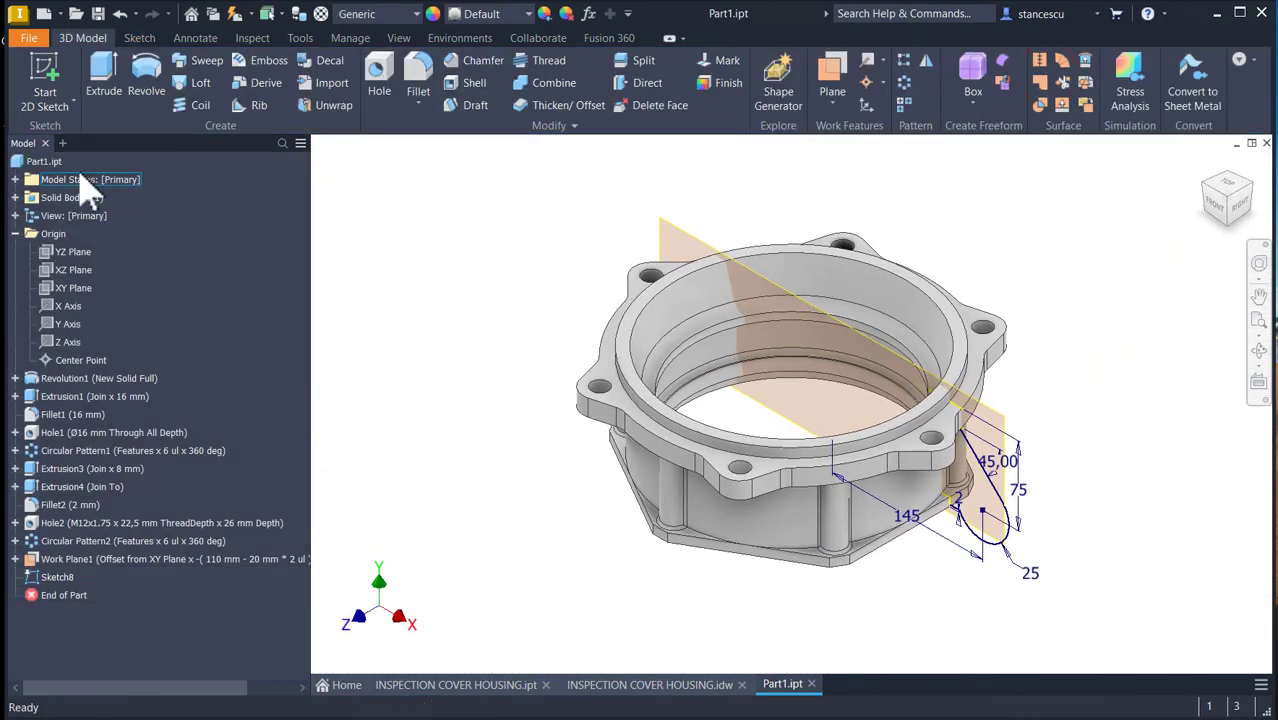
- Extrude the lug profile by 20-4*2 mm in the flipped direction, joined to the housing
click(108, 84)
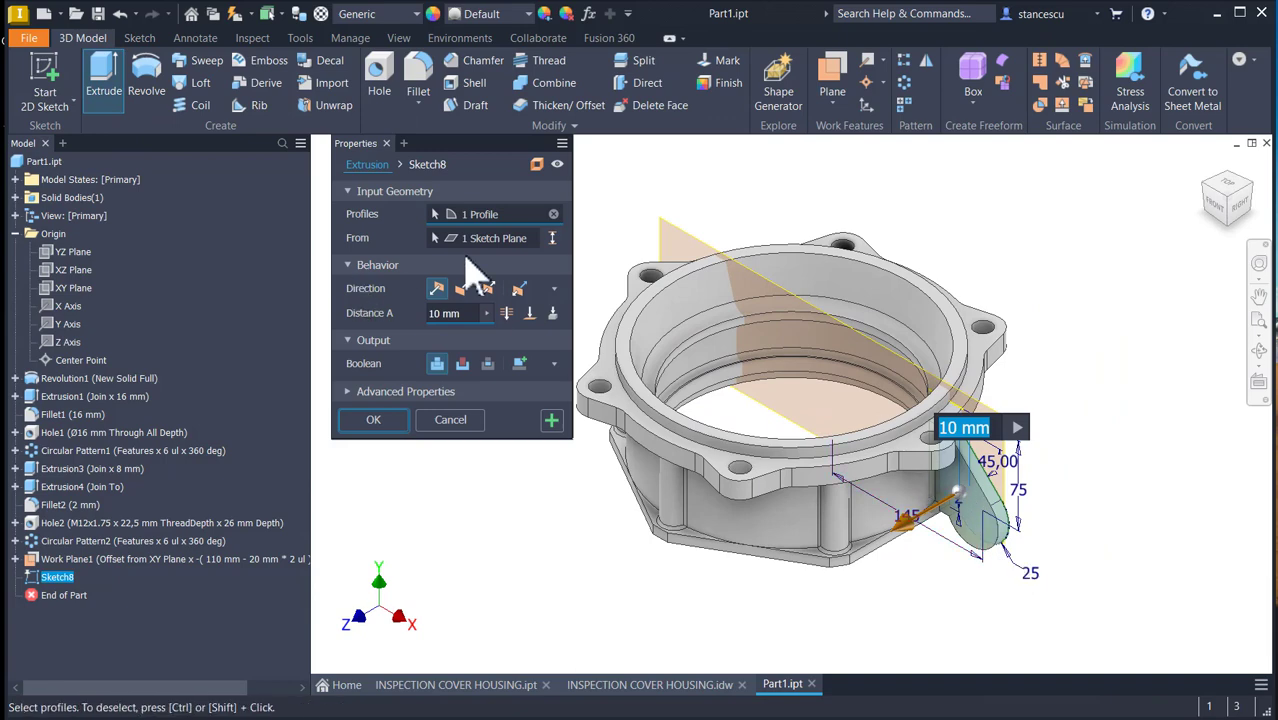
click(462, 288)
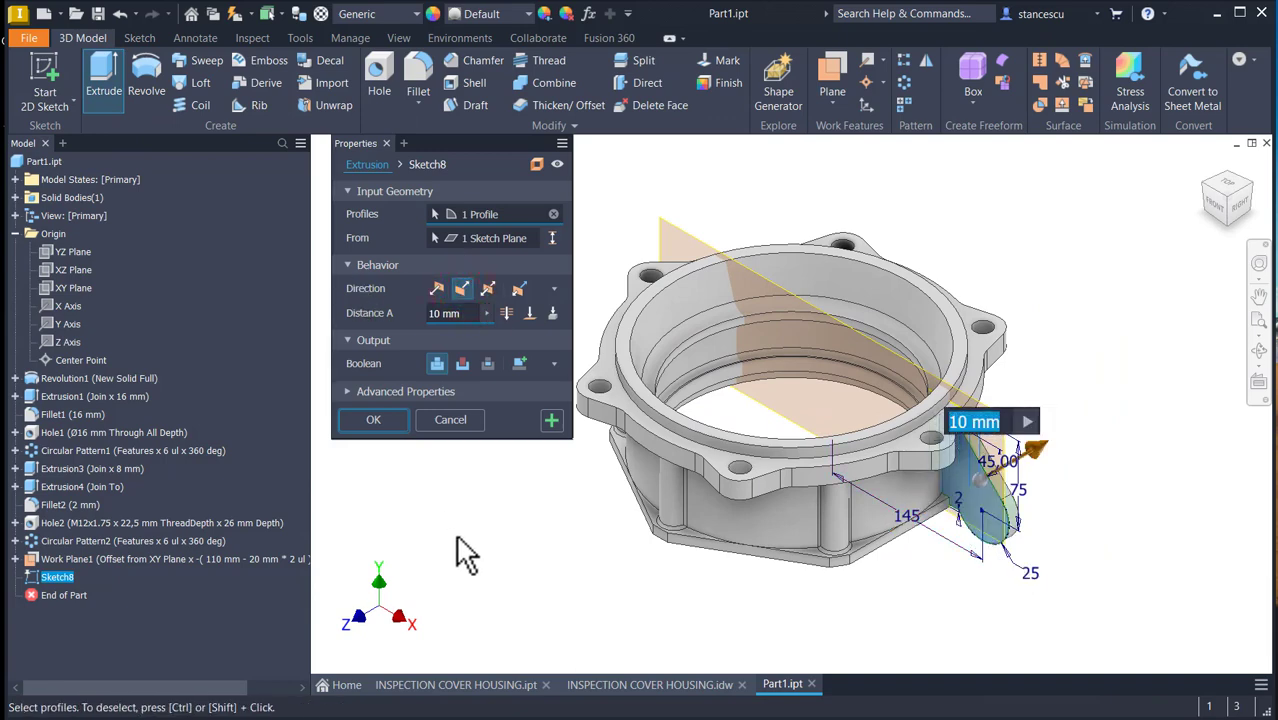
text(20)
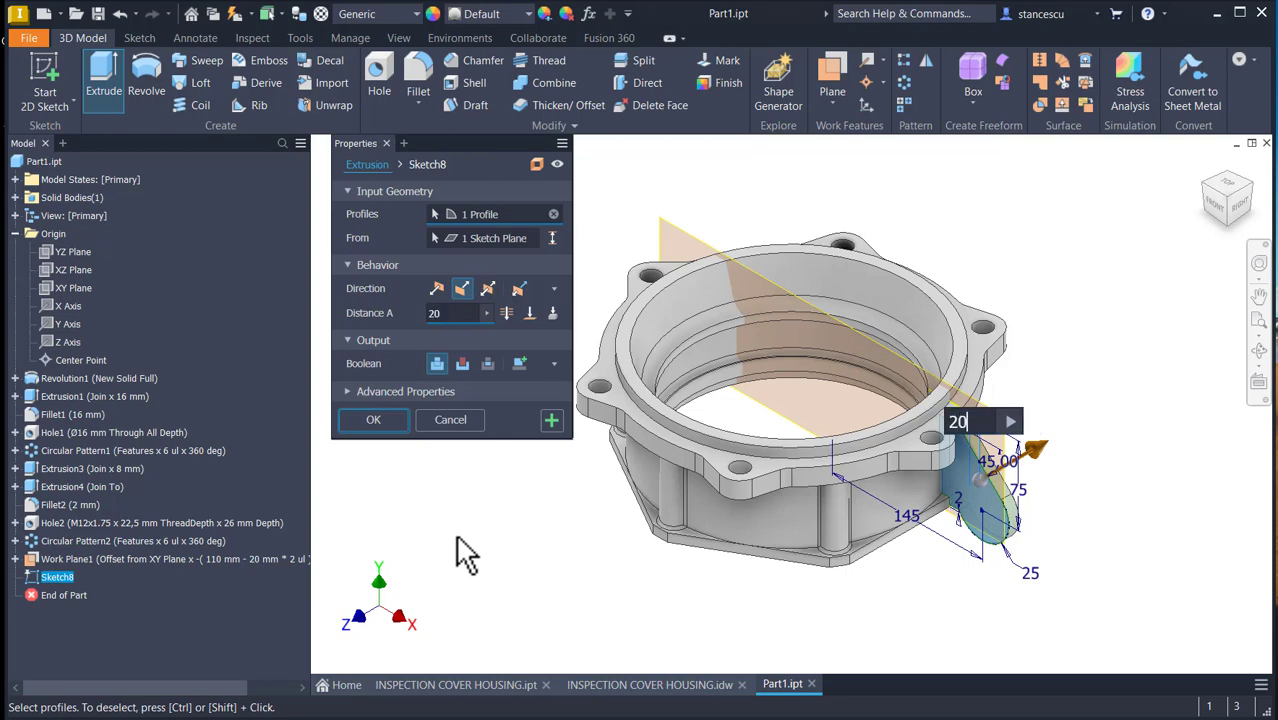
text(-)
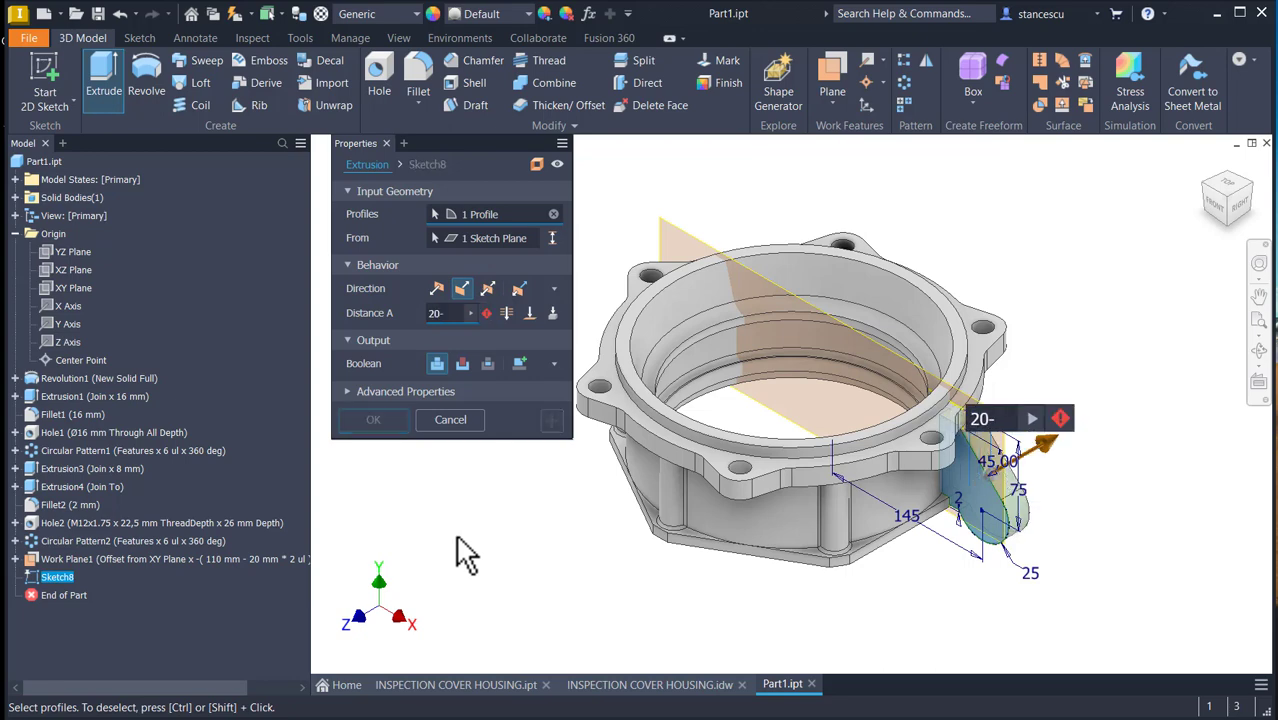
text(4)
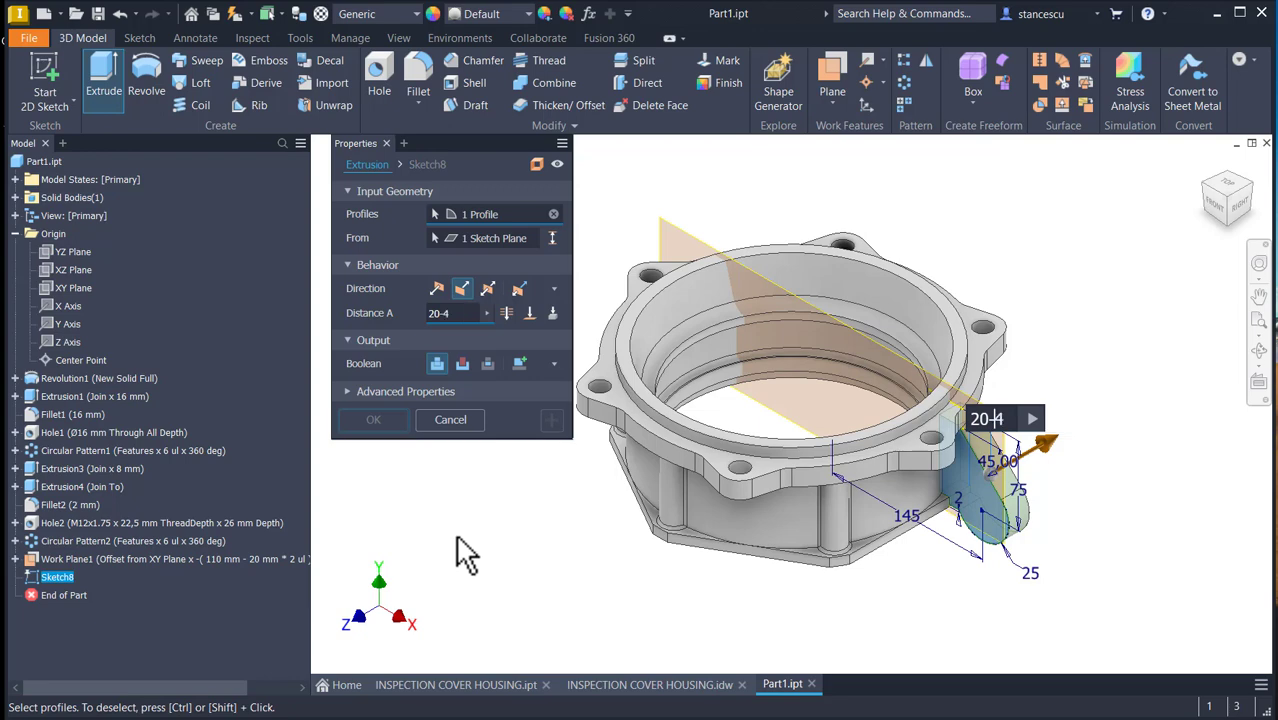
text(*)
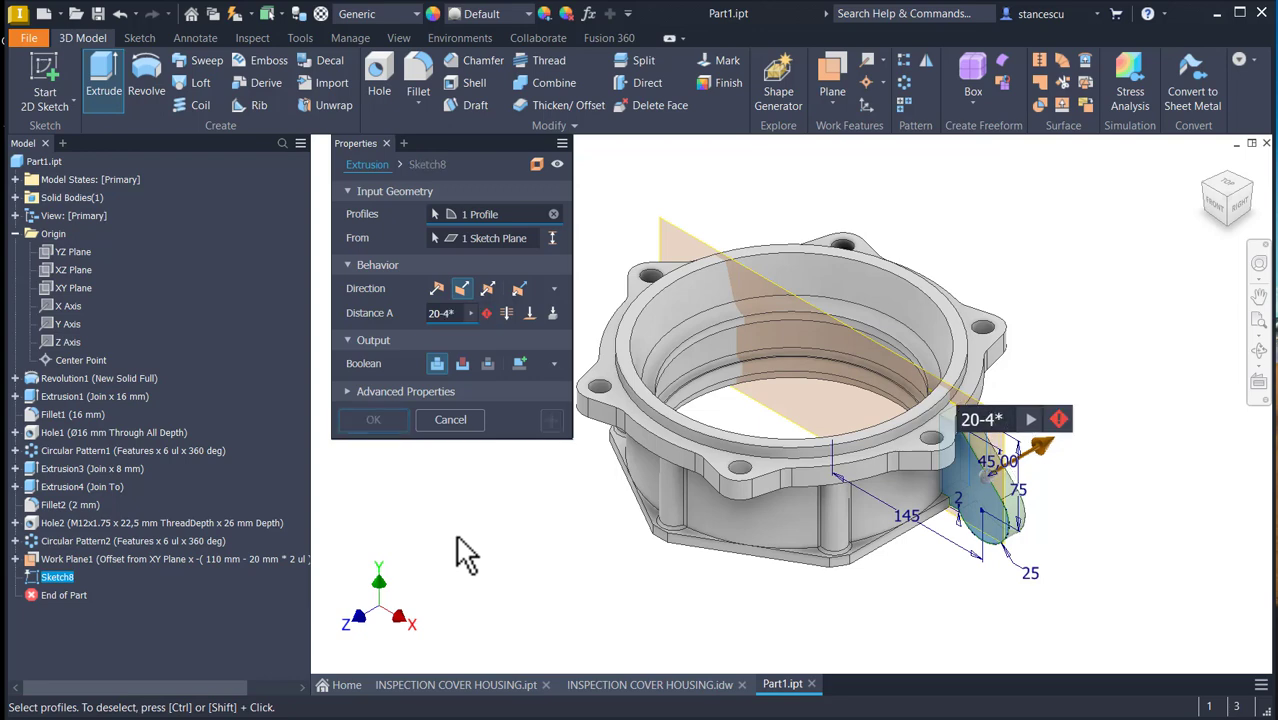
text(2)
click(375, 420)
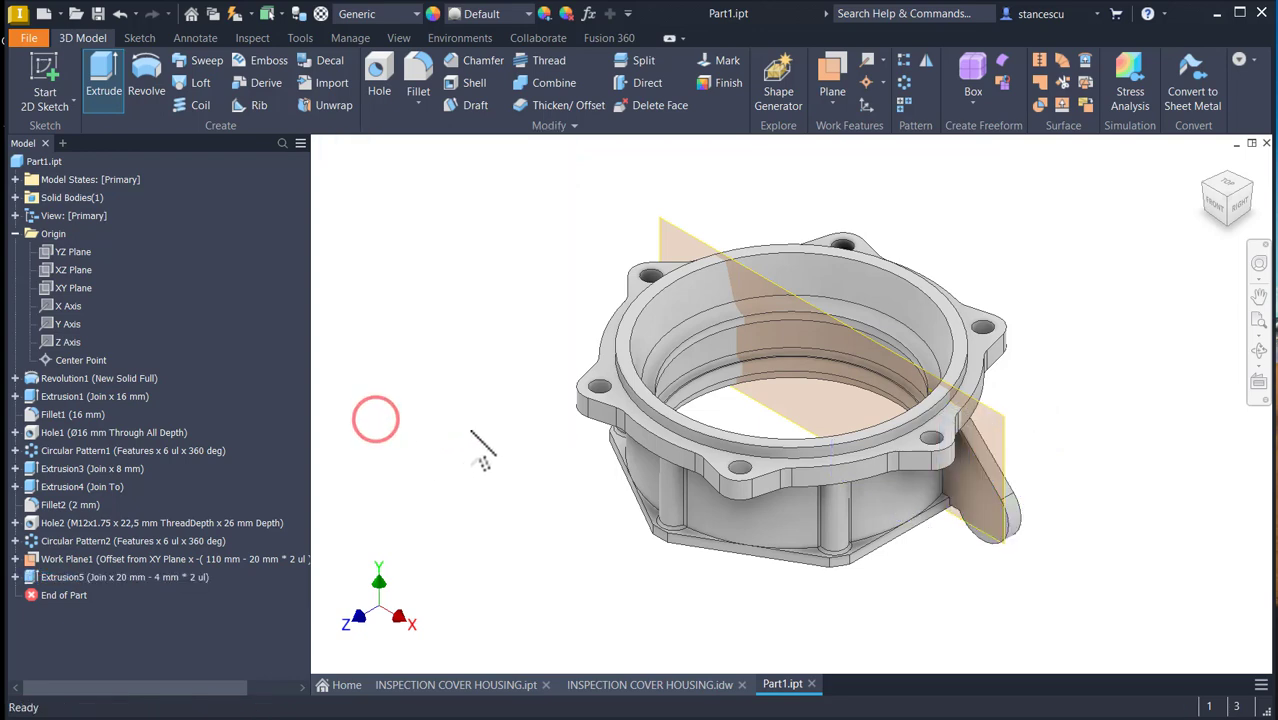
- Hide the work plane that carried the lug profile sketch
click(683, 248)
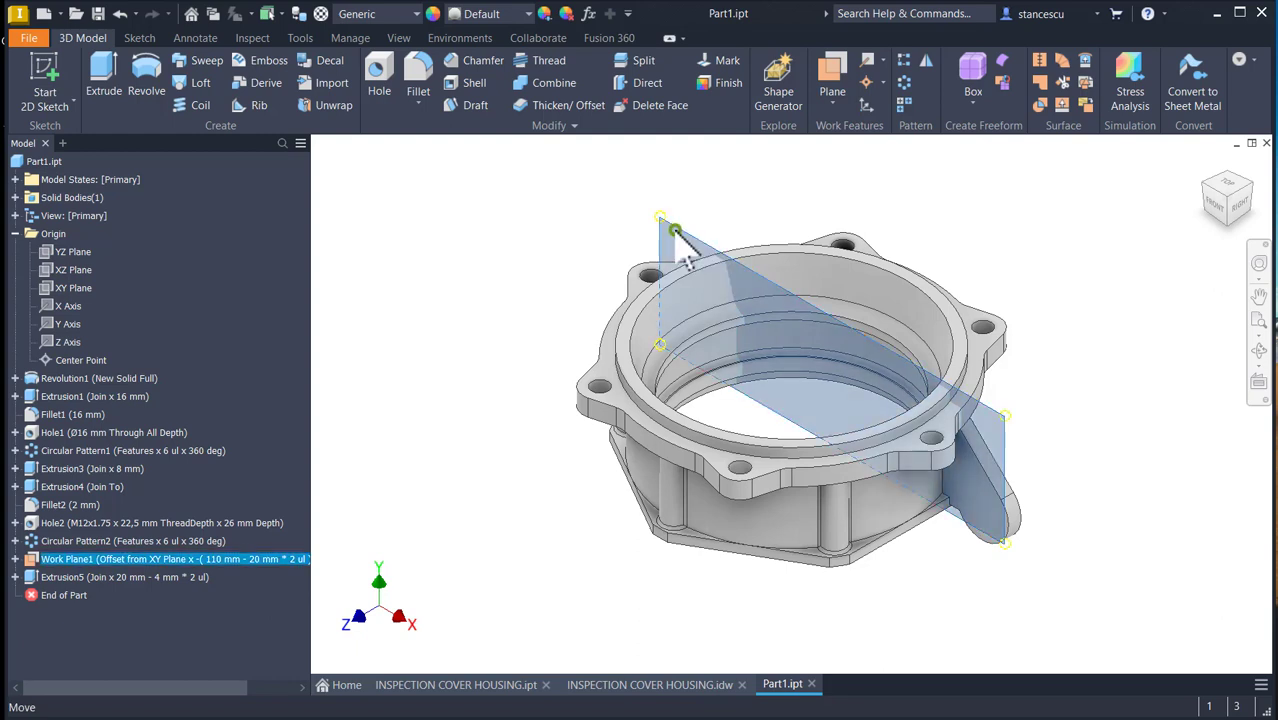
right_click(678, 240)
click(706, 248)
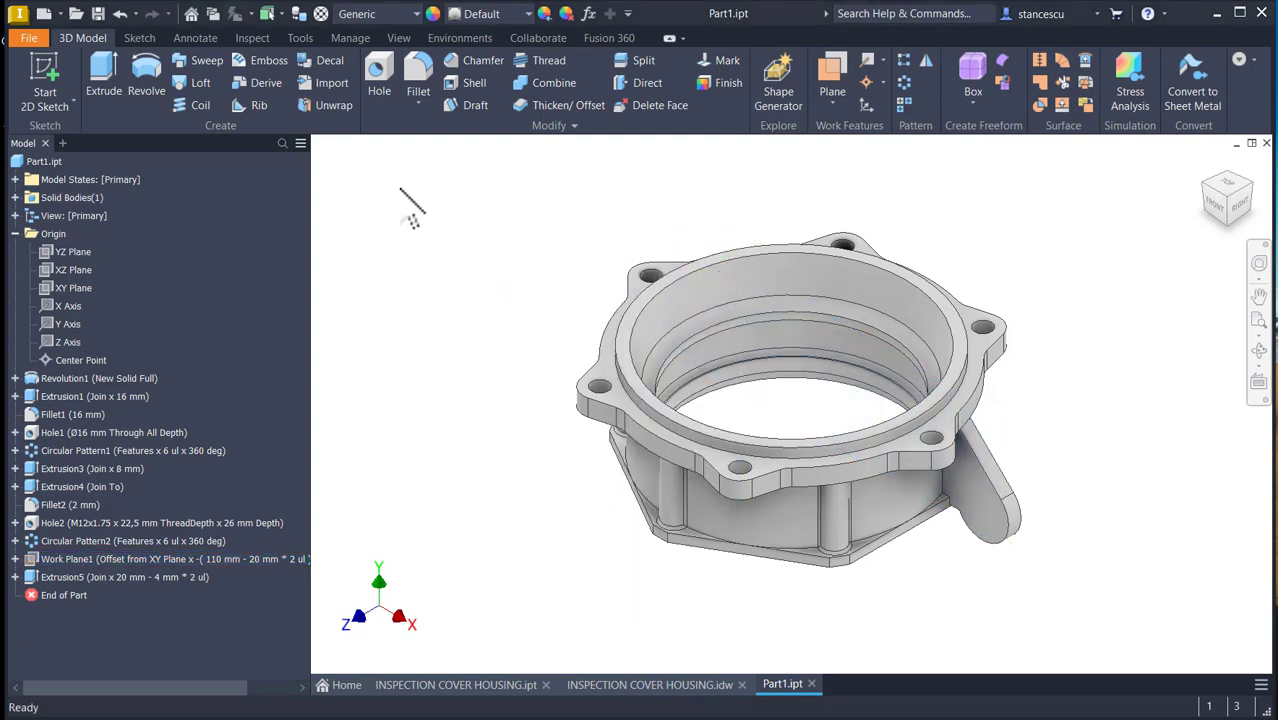
- Create a work plane offset 4 mm outward from the lug's front face
click(831, 72)
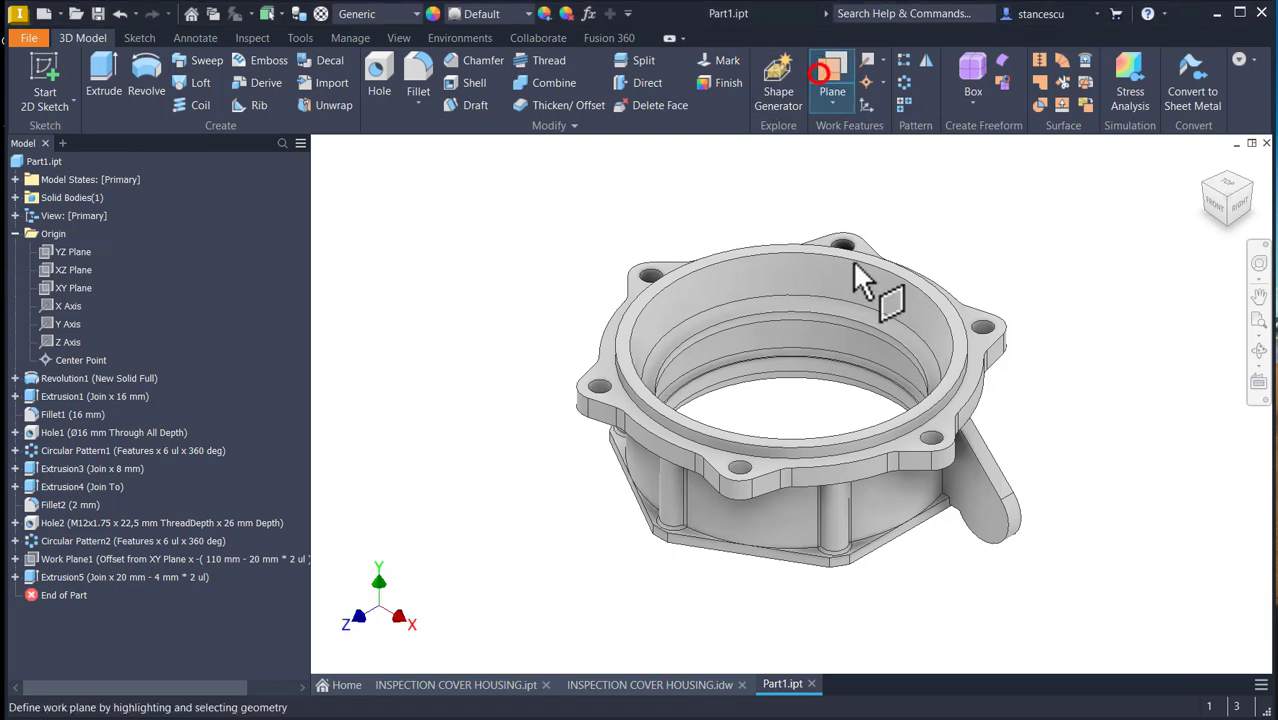
click(978, 521)
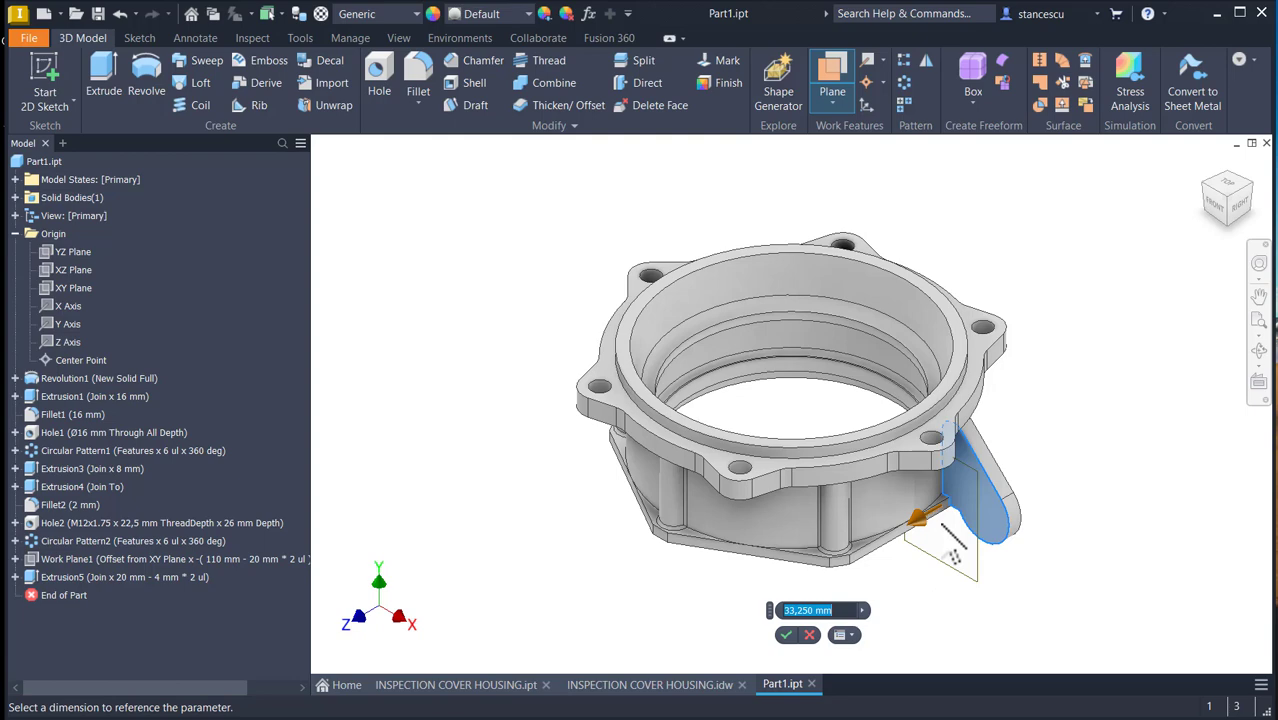
text(4)
key(Return)
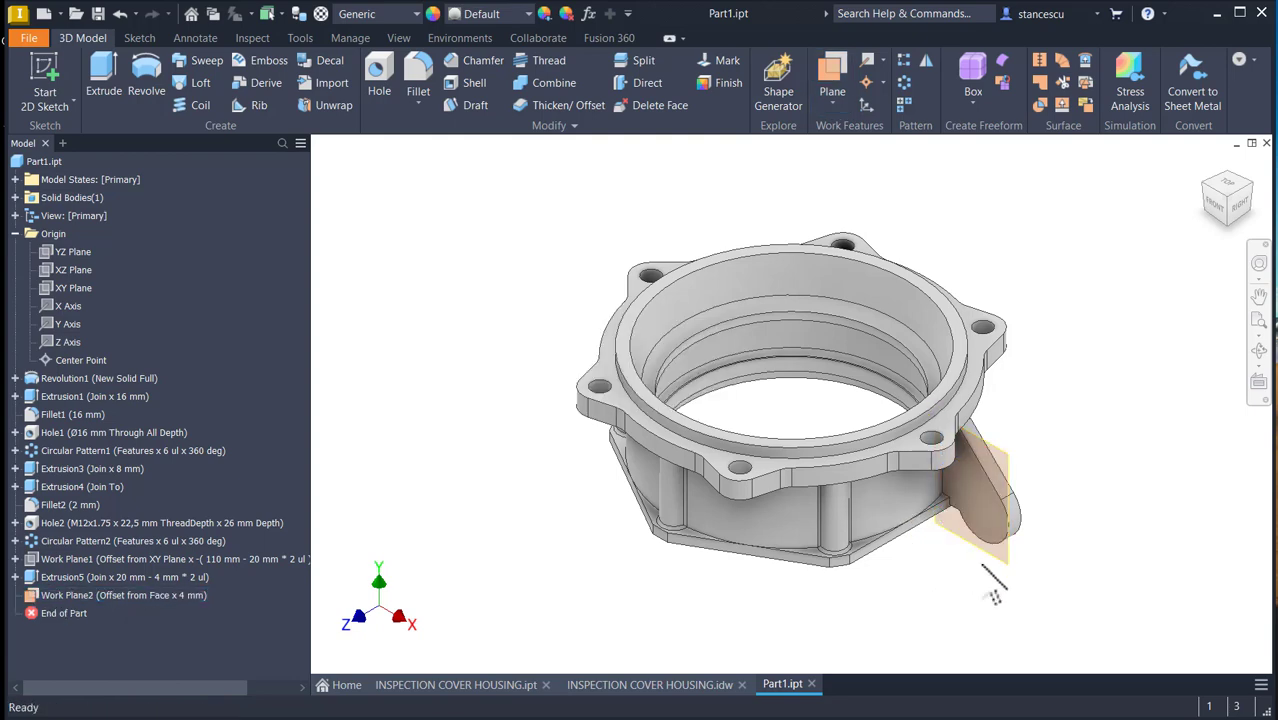
- Start a sketch on the new offset work plane and project the lug's rounded end edge into it
click(988, 556)
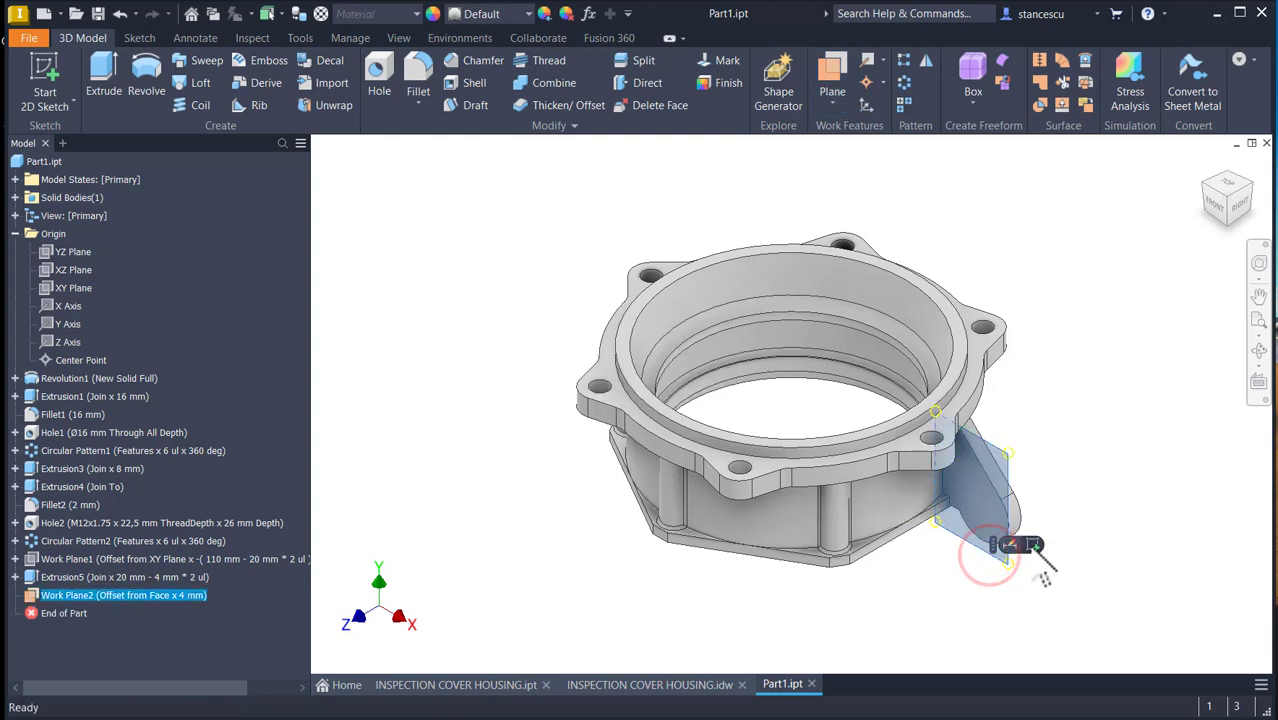
click(1031, 548)
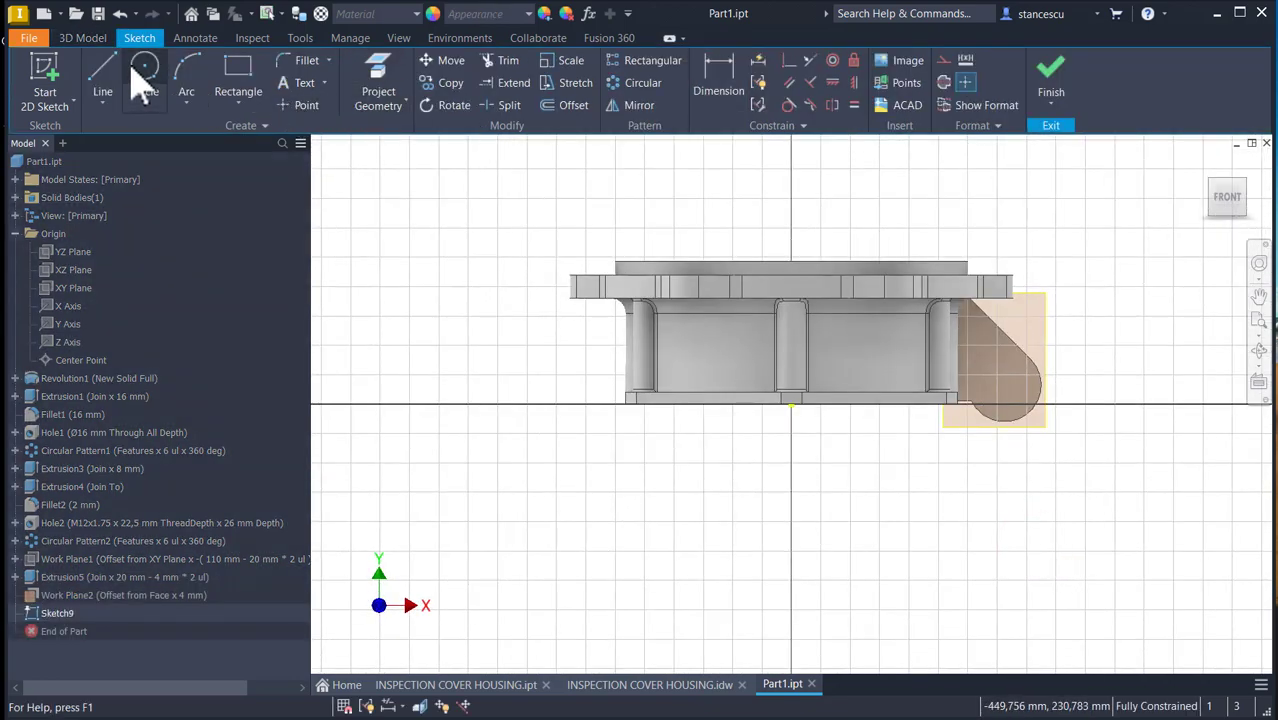
click(375, 80)
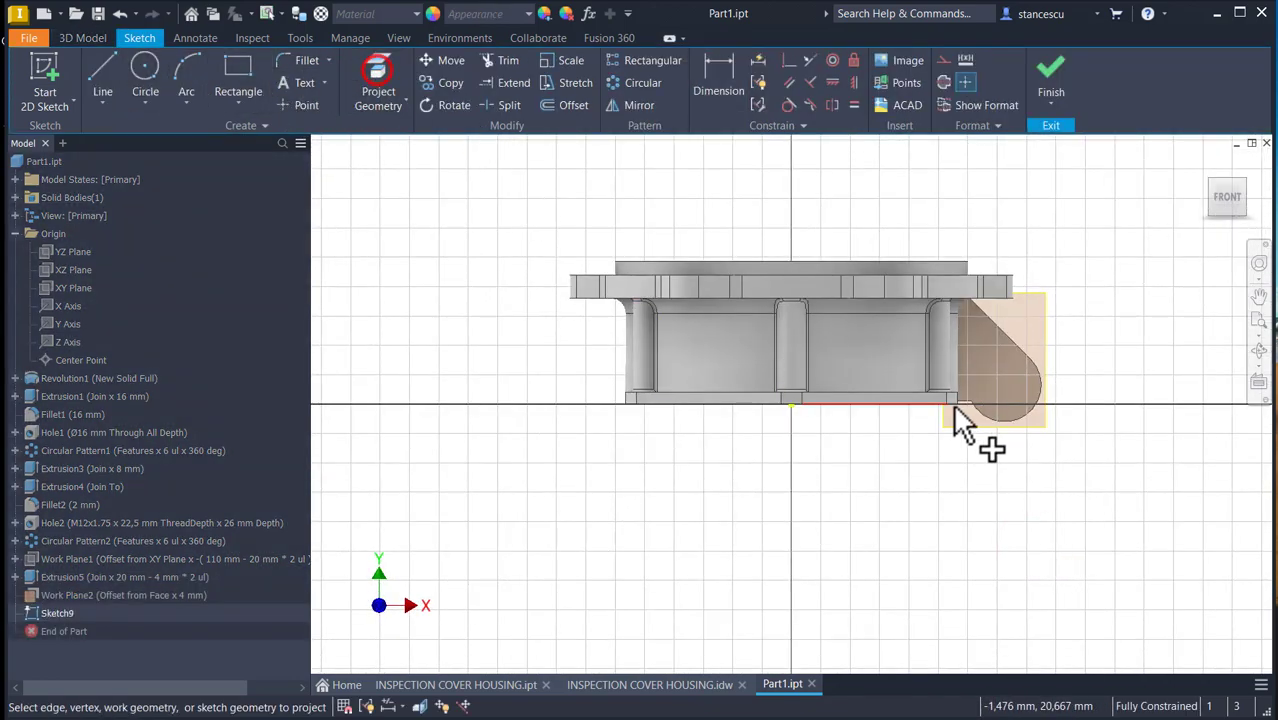
click(1008, 395)
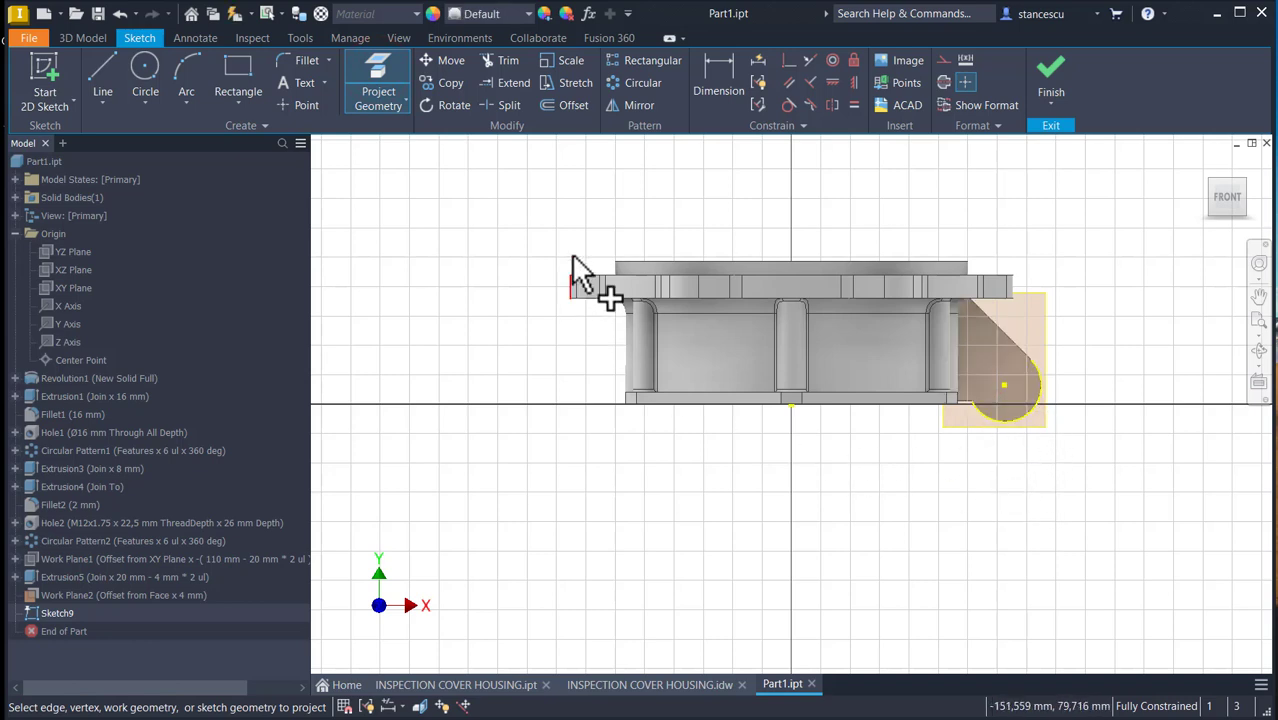
- Draw a 25 mm radius circle centred on the projected arc and coinciding with it, and finish the sketch
click(146, 86)
click(1003, 386)
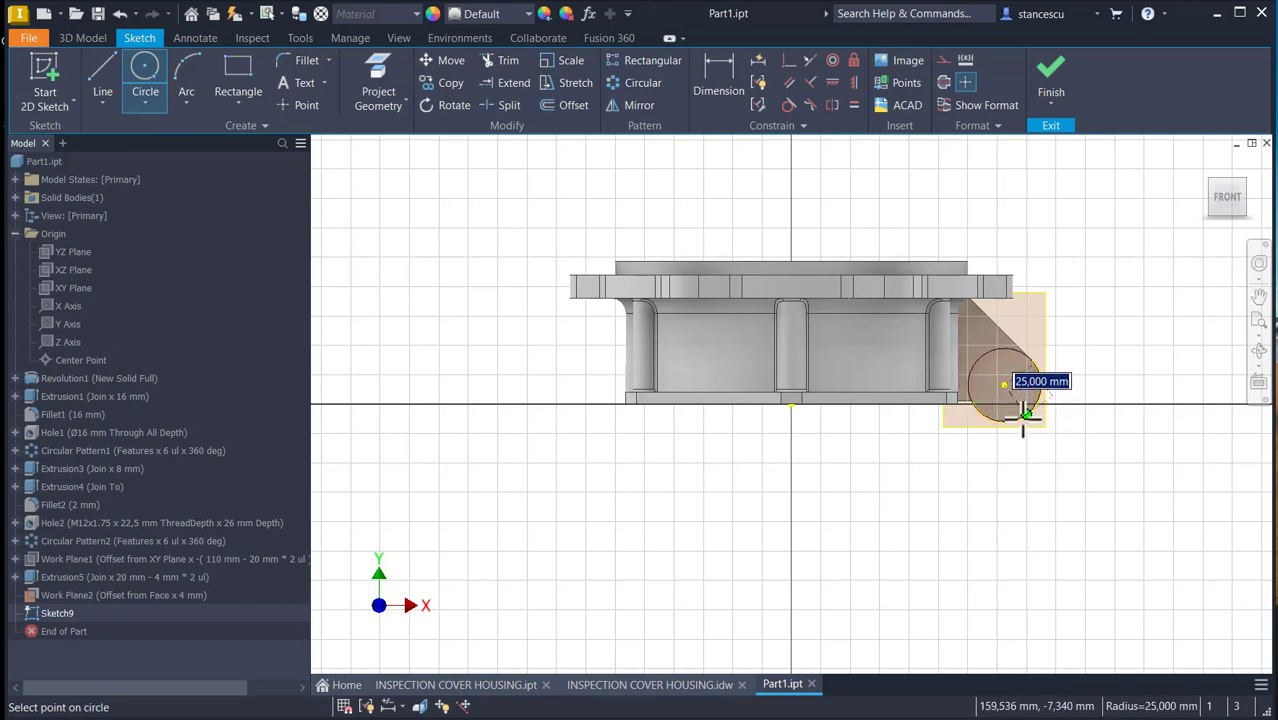
click(1020, 418)
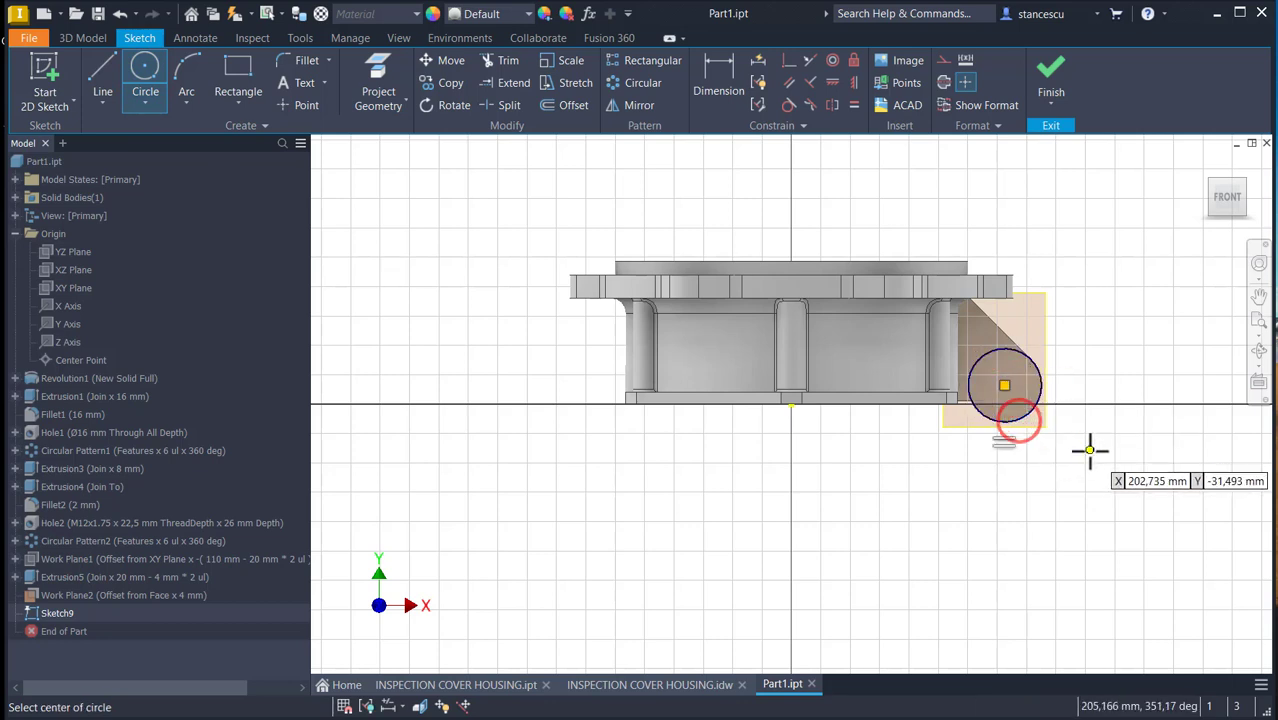
click(1050, 70)
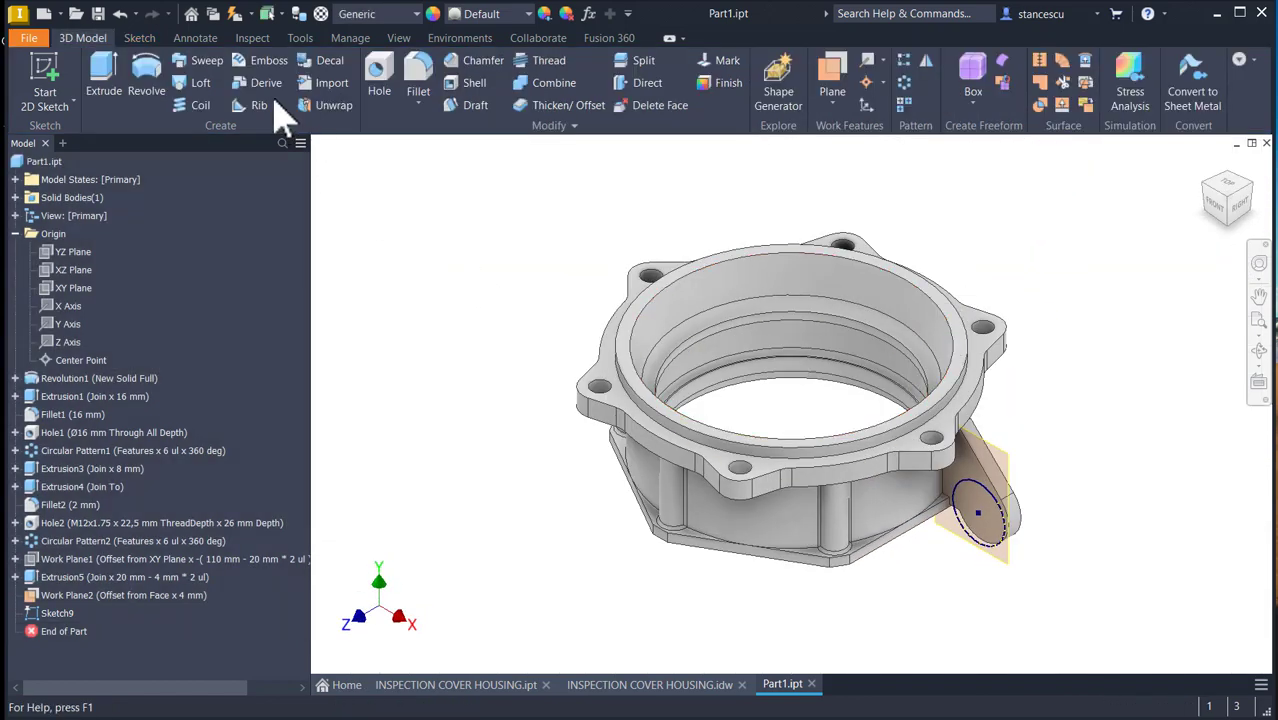
- Extrude the circle 20 mm through the lug in the flipped direction as a join, and hide its work plane
click(106, 75)
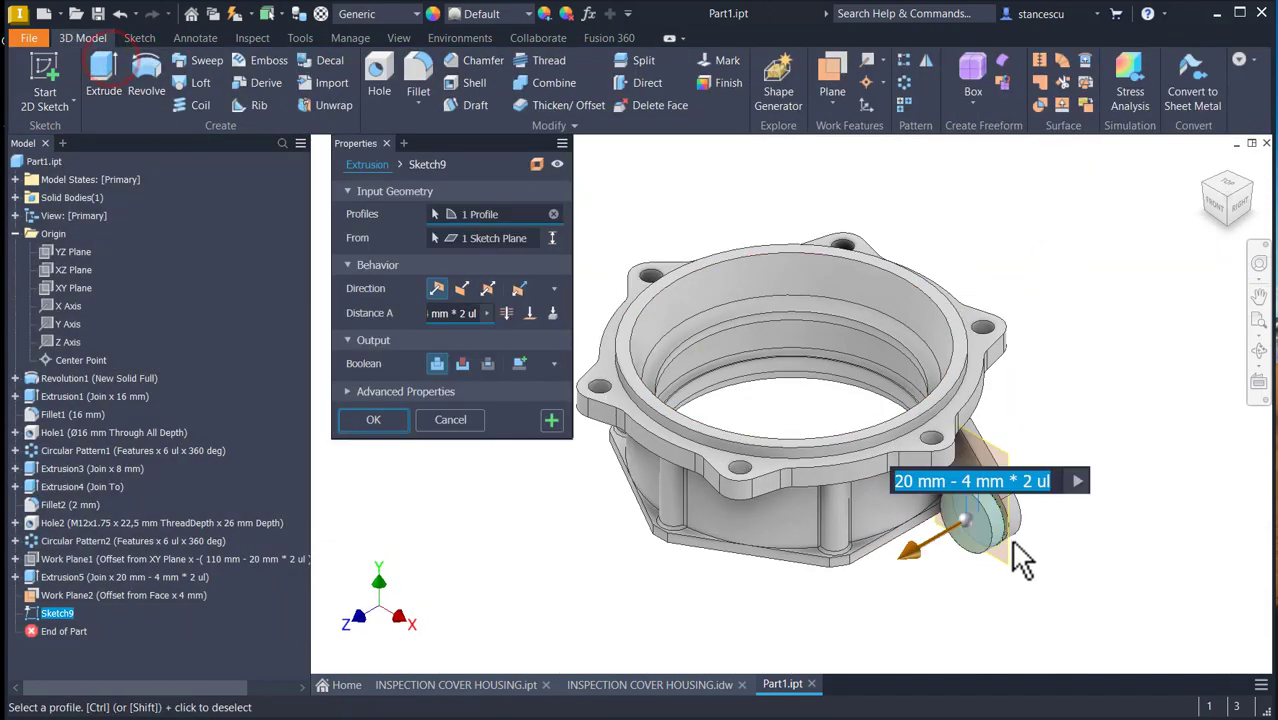
click(460, 290)
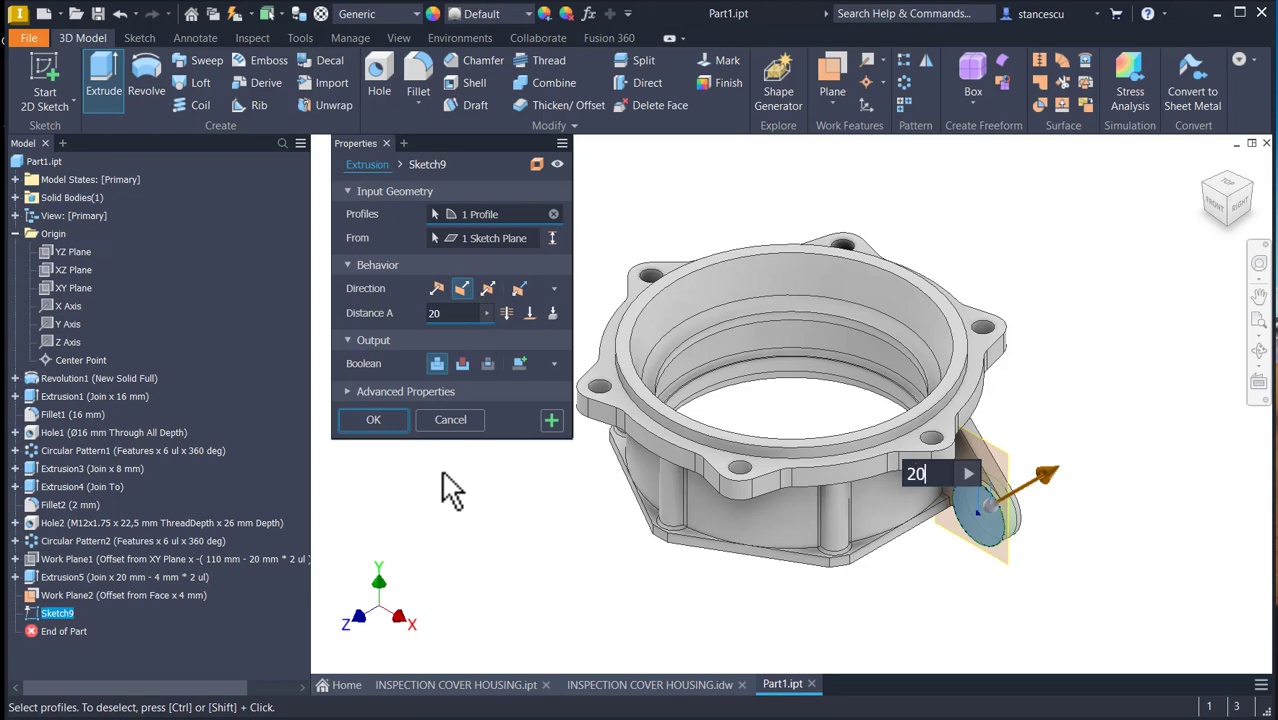
click(379, 421)
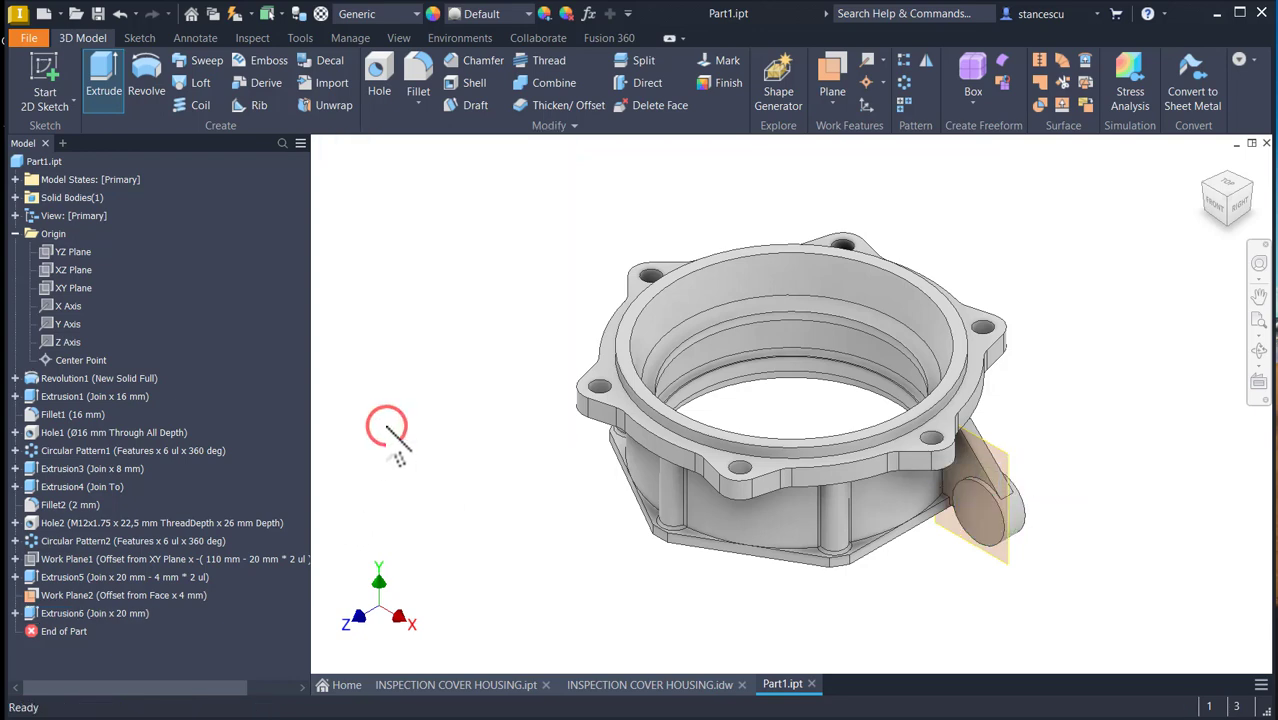
right_click(1012, 470)
click(1051, 479)
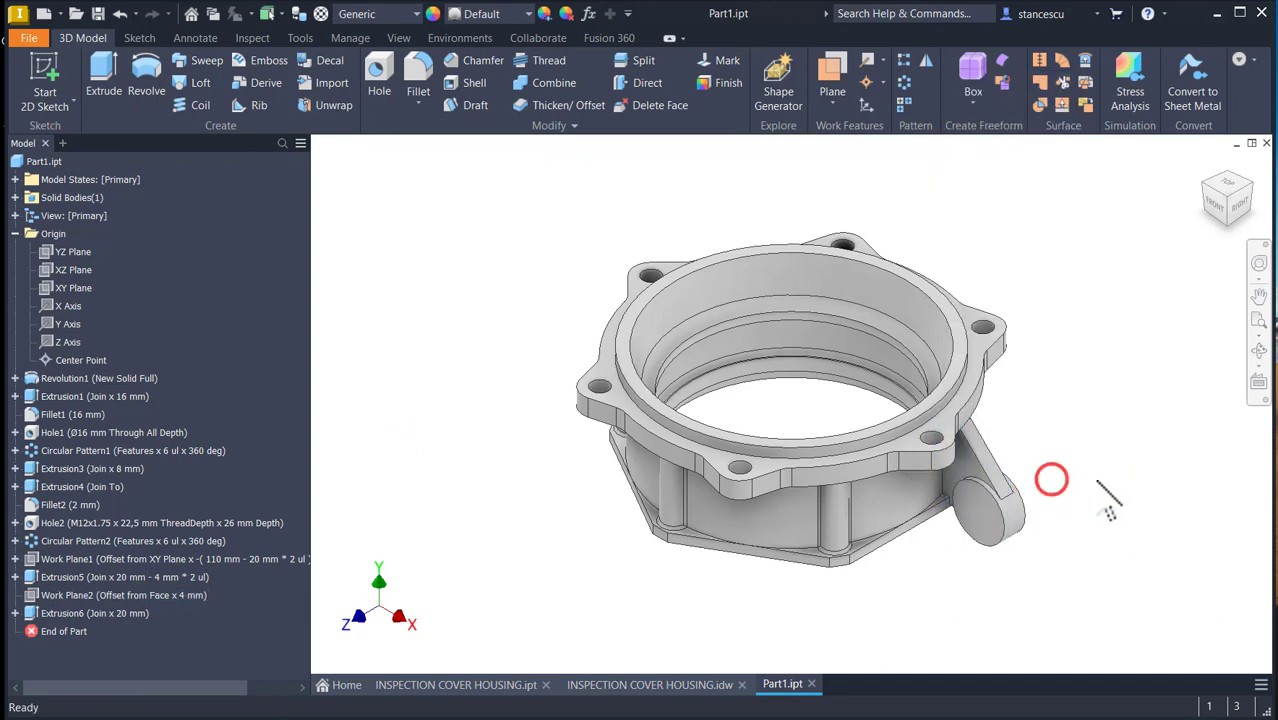
- Fillet the front and back circular edges of the lug's cylindrical boss with a 4 mm radius
click(1005, 545)
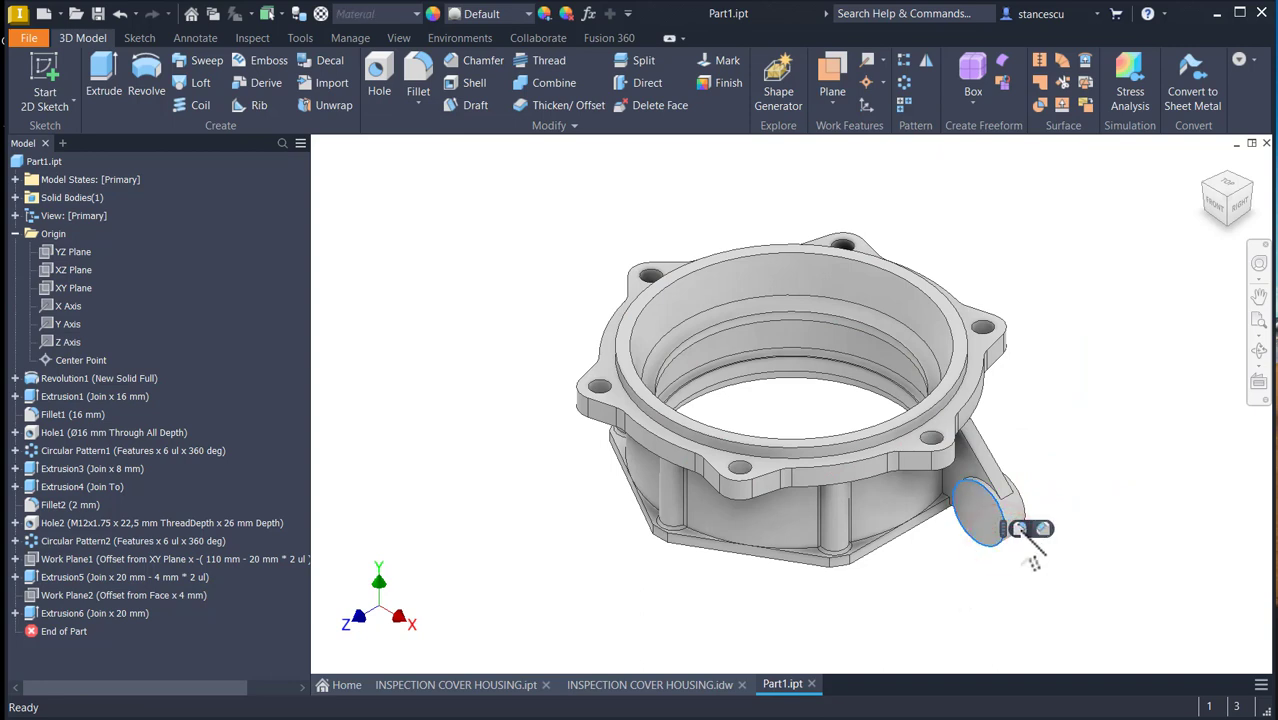
click(1018, 528)
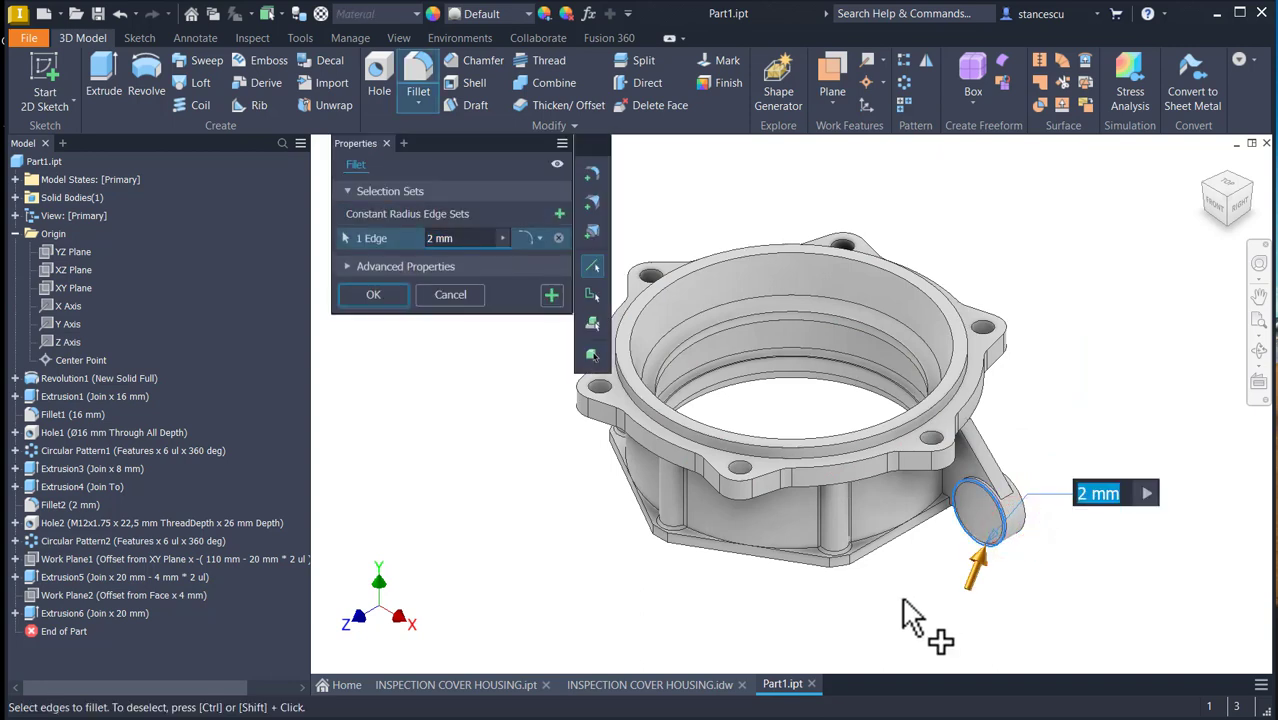
text(4)
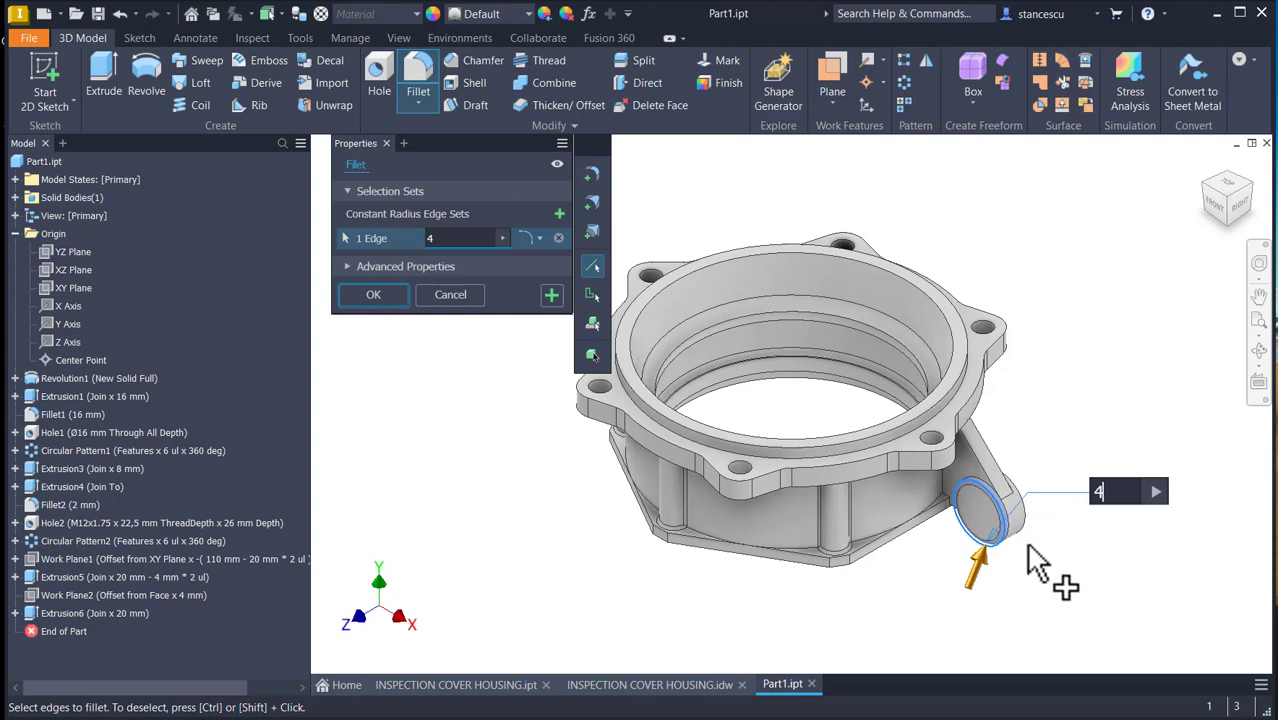
click(1028, 518)
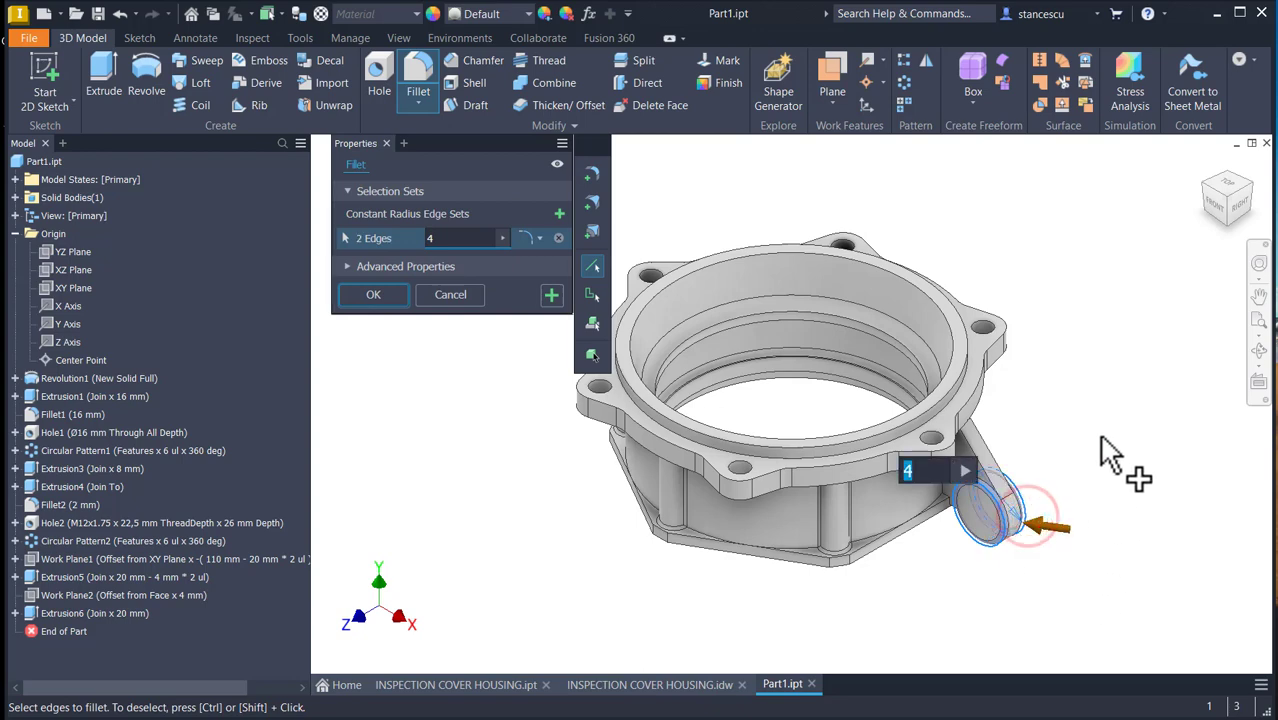
click(390, 295)
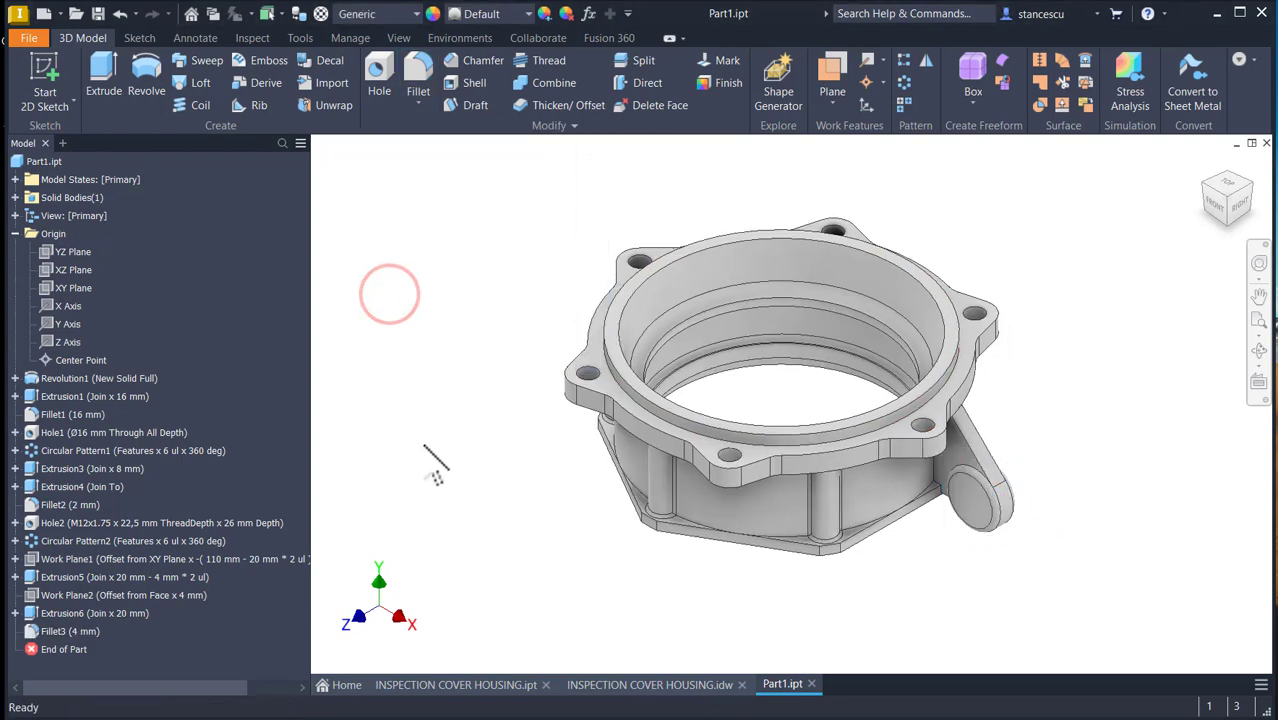
- Add a 5 mm fillet along the vertical edge where the hinge lug meets the housing wall
shift+middle_drag(1073, 379, 1020, 480)
scroll(921, 516, up, 5)
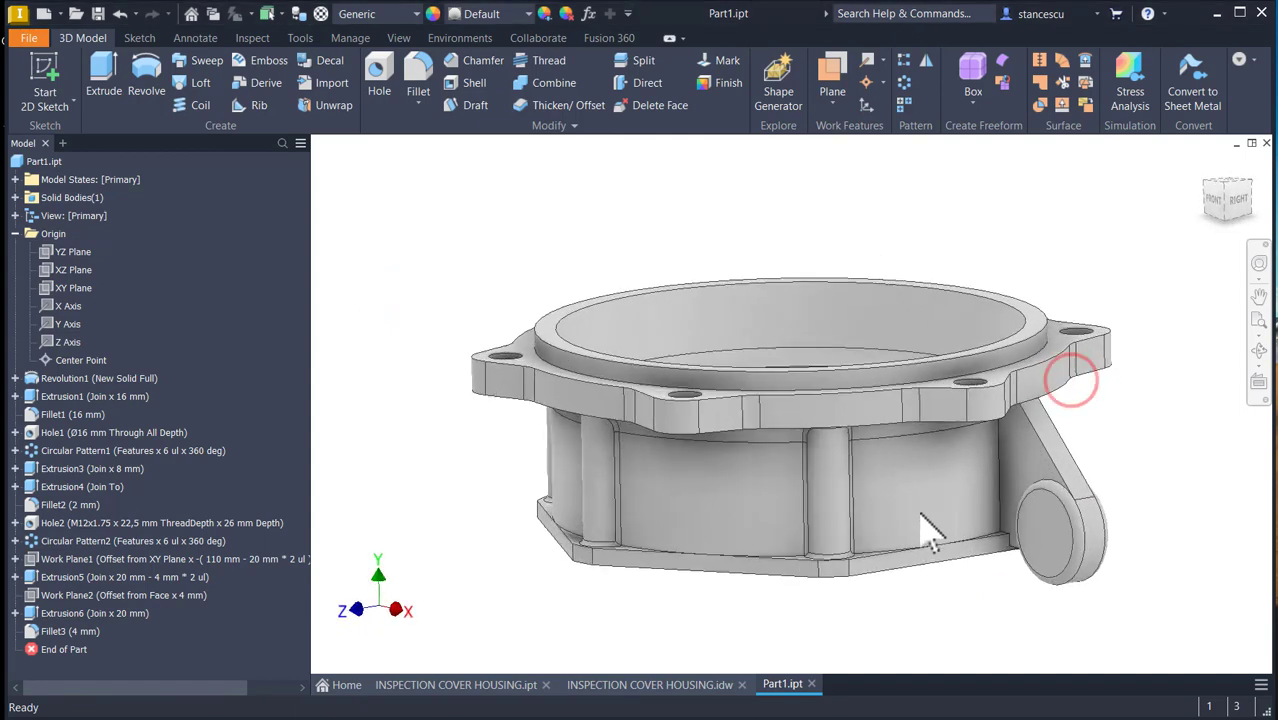
click(1044, 508)
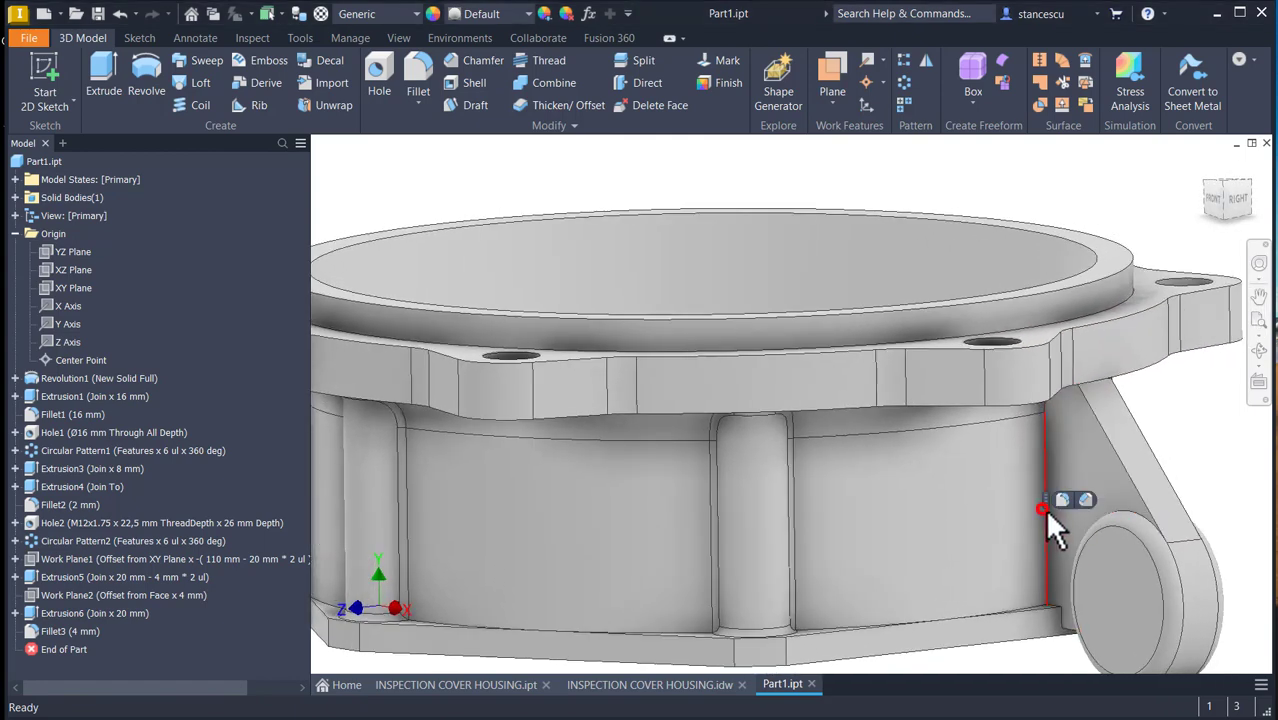
click(1064, 500)
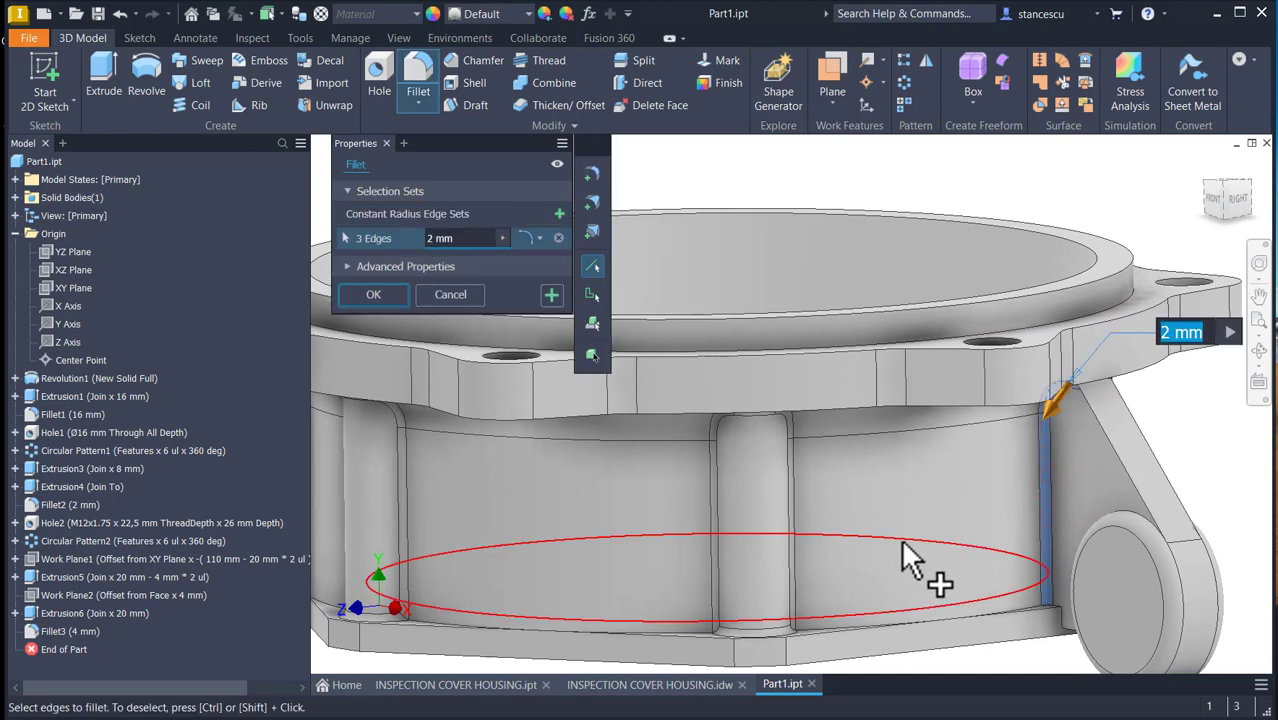
text(5)
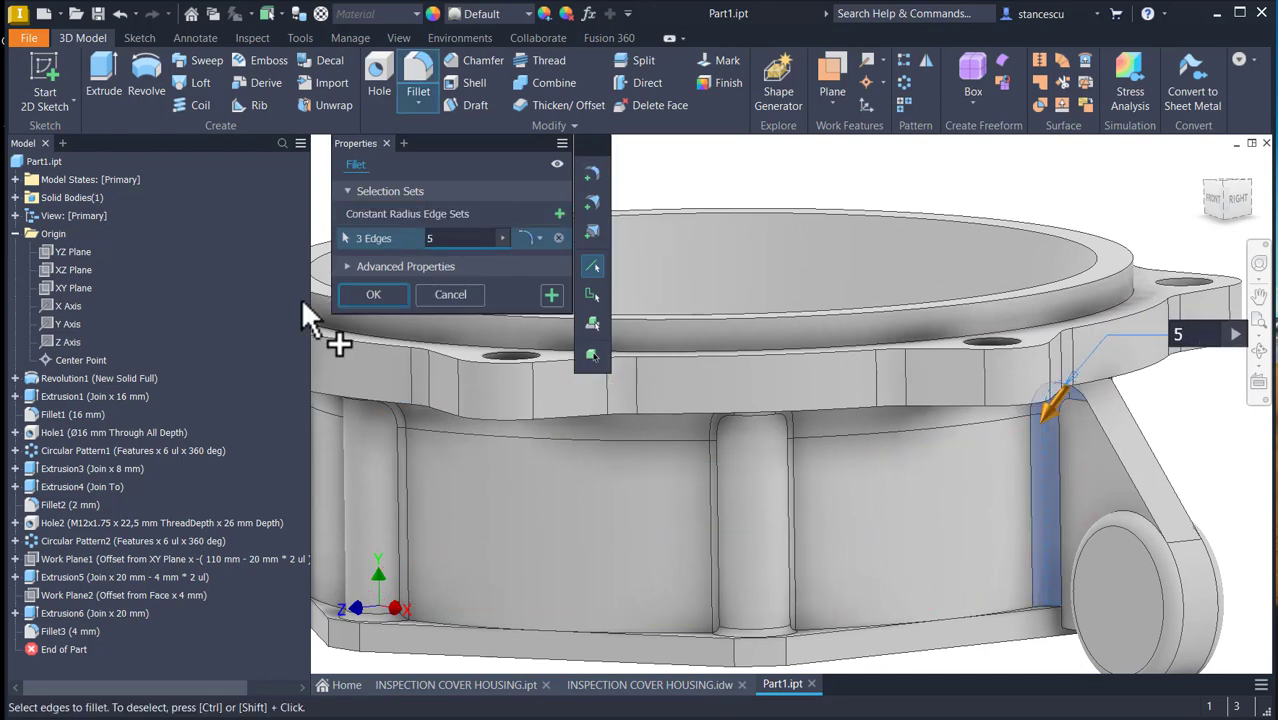
click(374, 295)
key(F6)
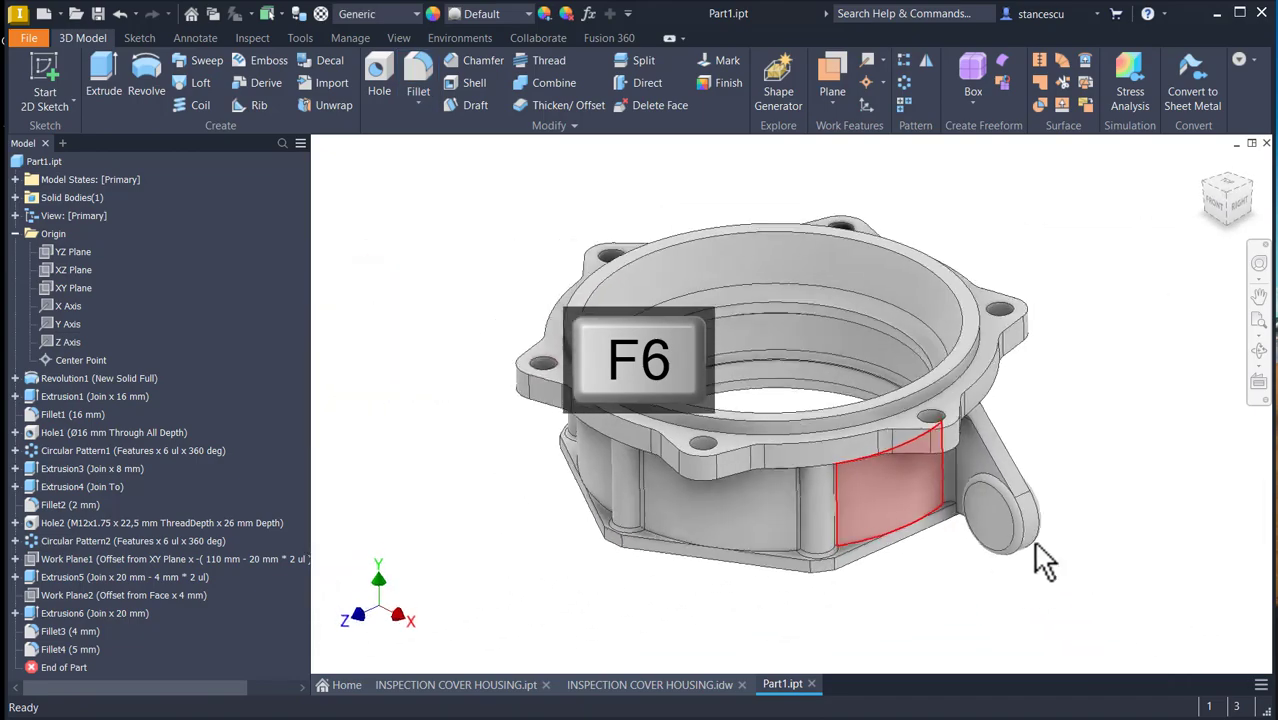
- Check the boss bore in the housing drawing, and create a sketch on the boss's front face in Part1 containing its projected edge and centre
click(652, 686)
key(Home)
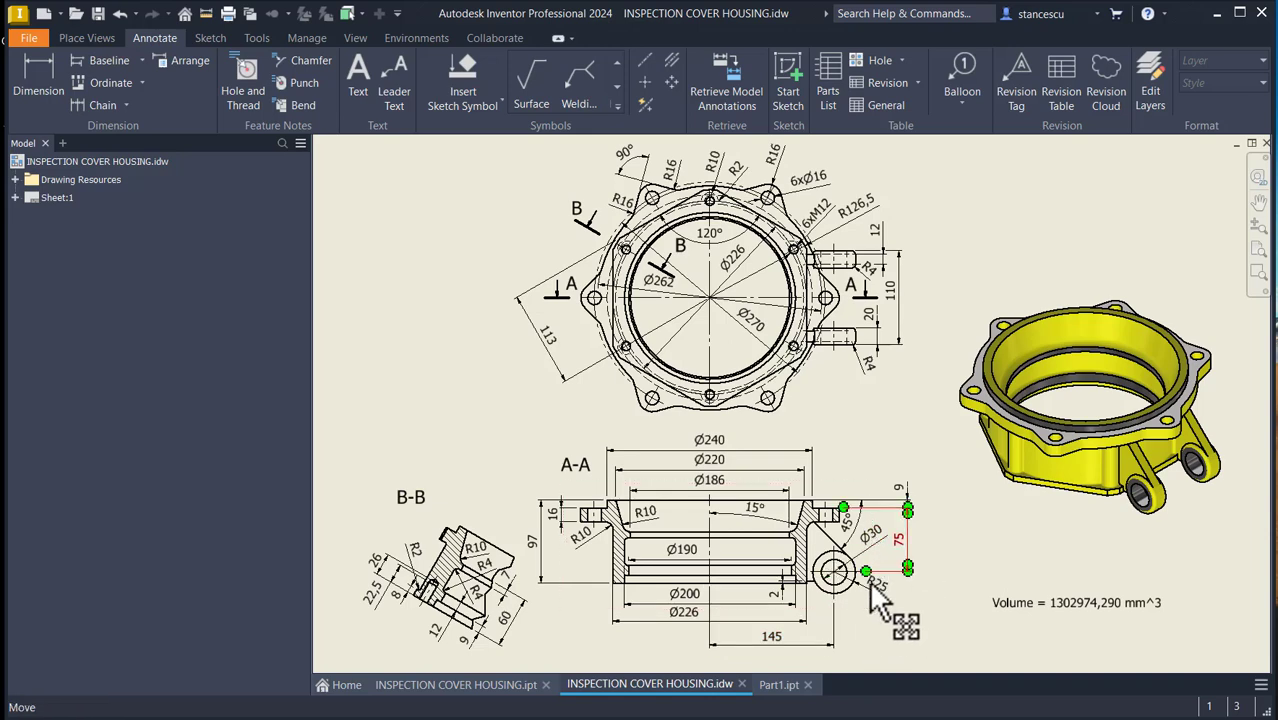
click(778, 684)
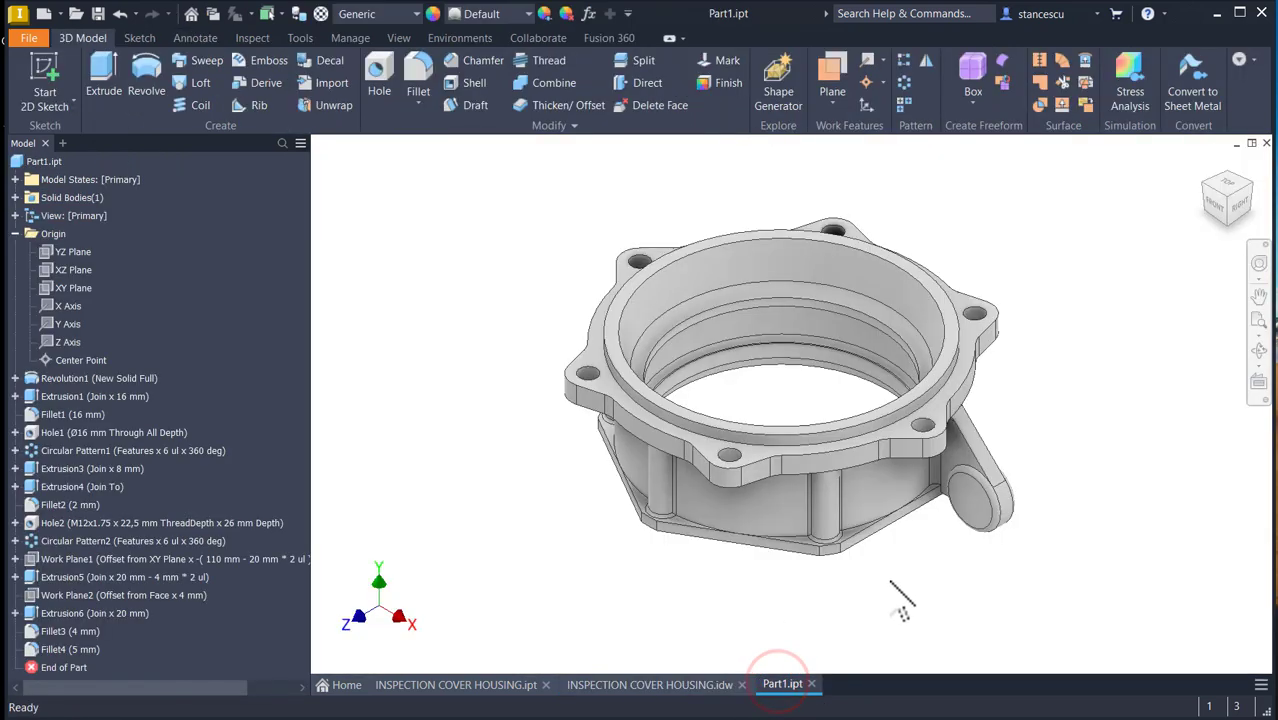
click(975, 502)
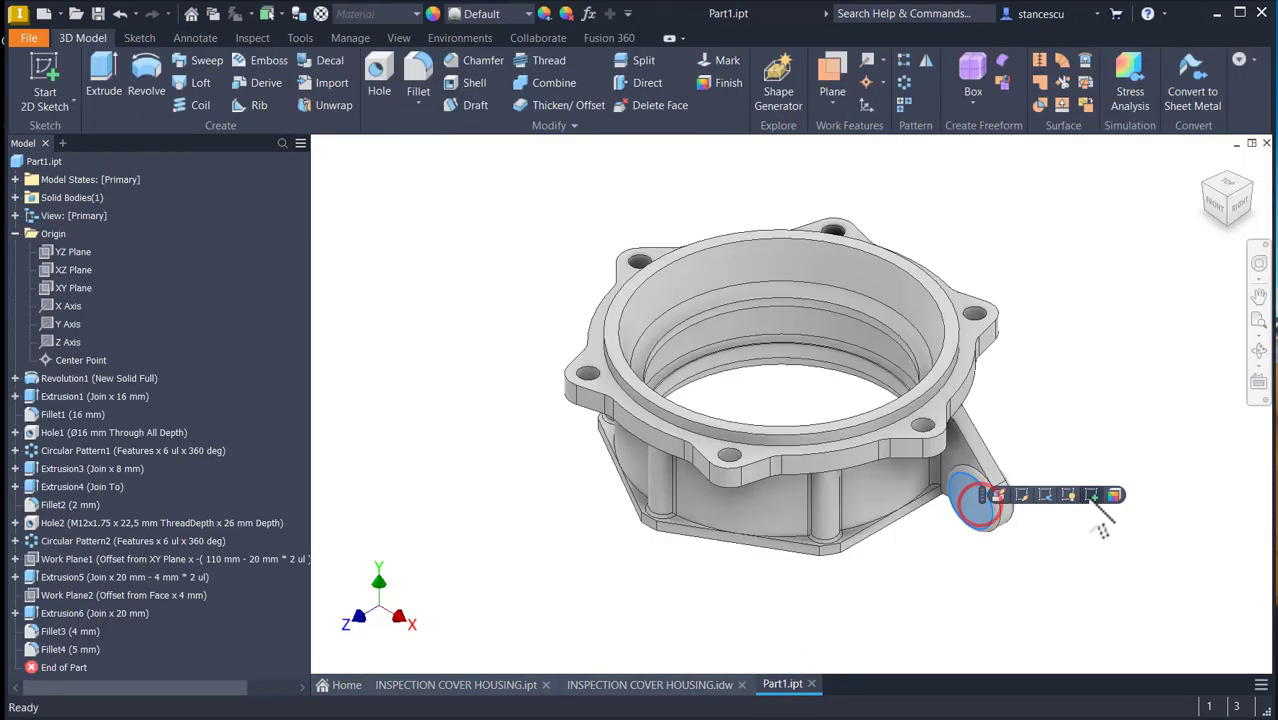
click(1091, 496)
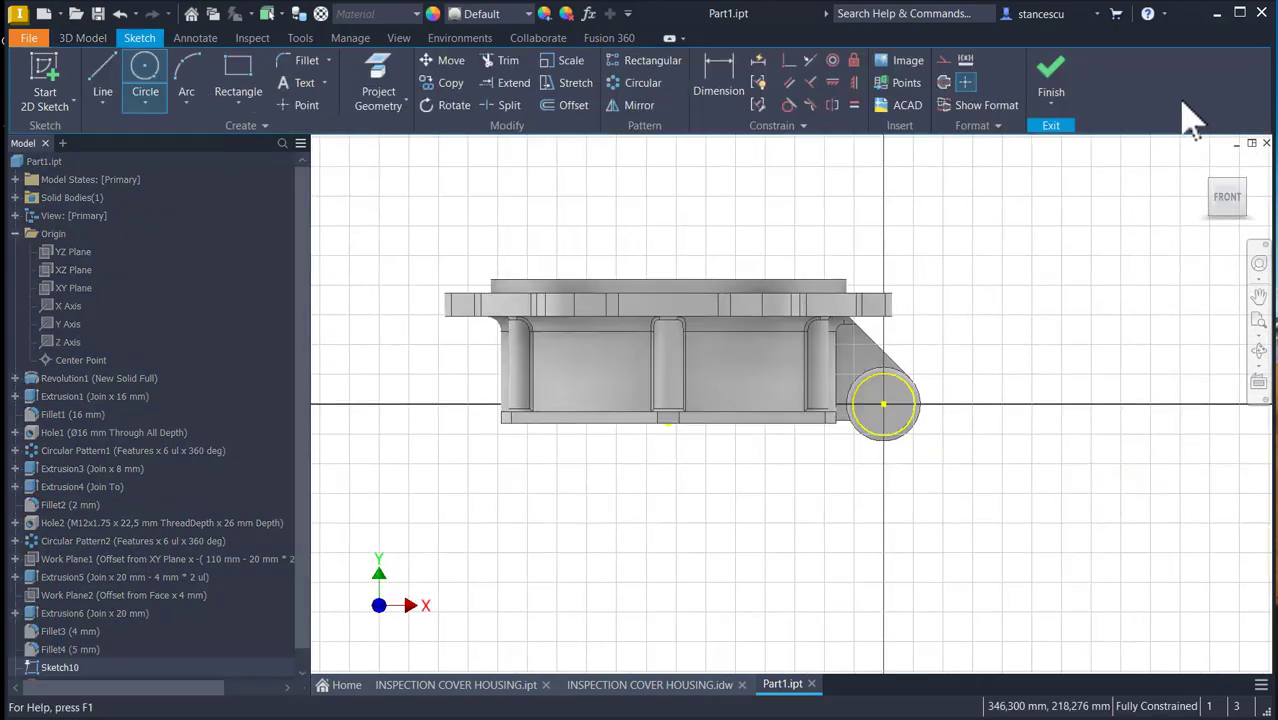
click(1066, 74)
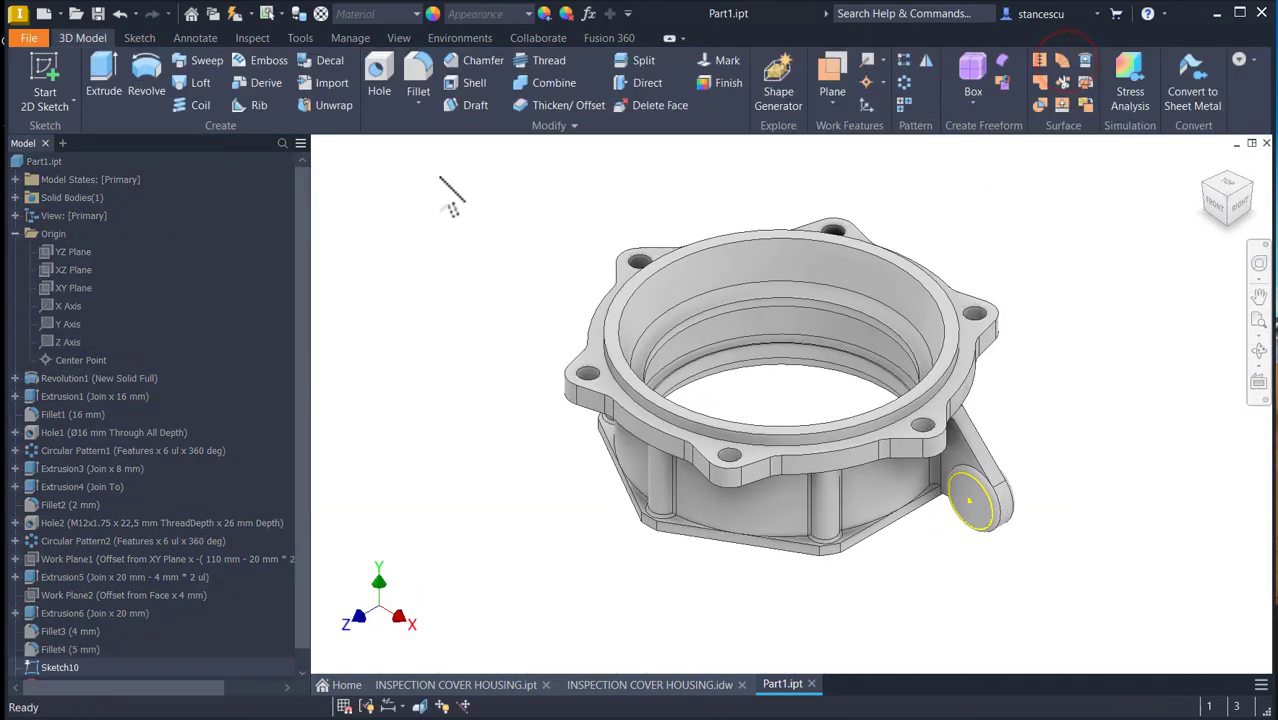
- Cut a simple 30 mm diameter hole through all at the boss's centre point
click(378, 72)
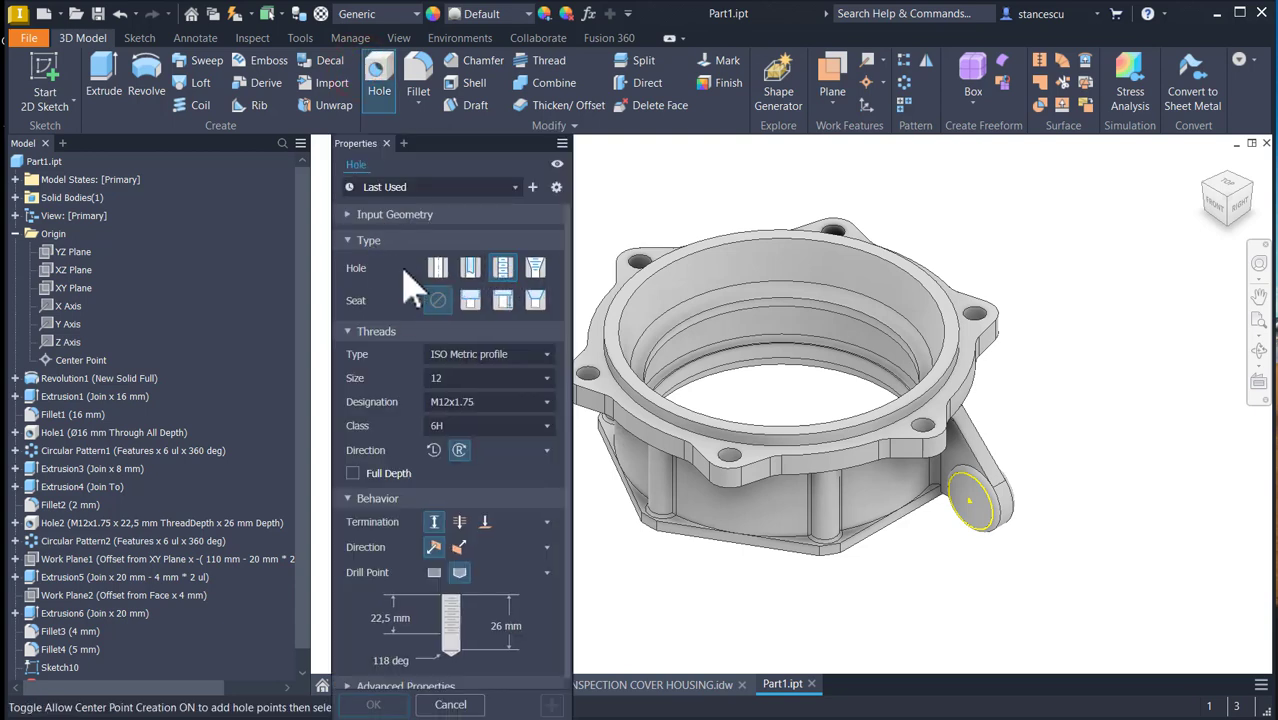
click(437, 269)
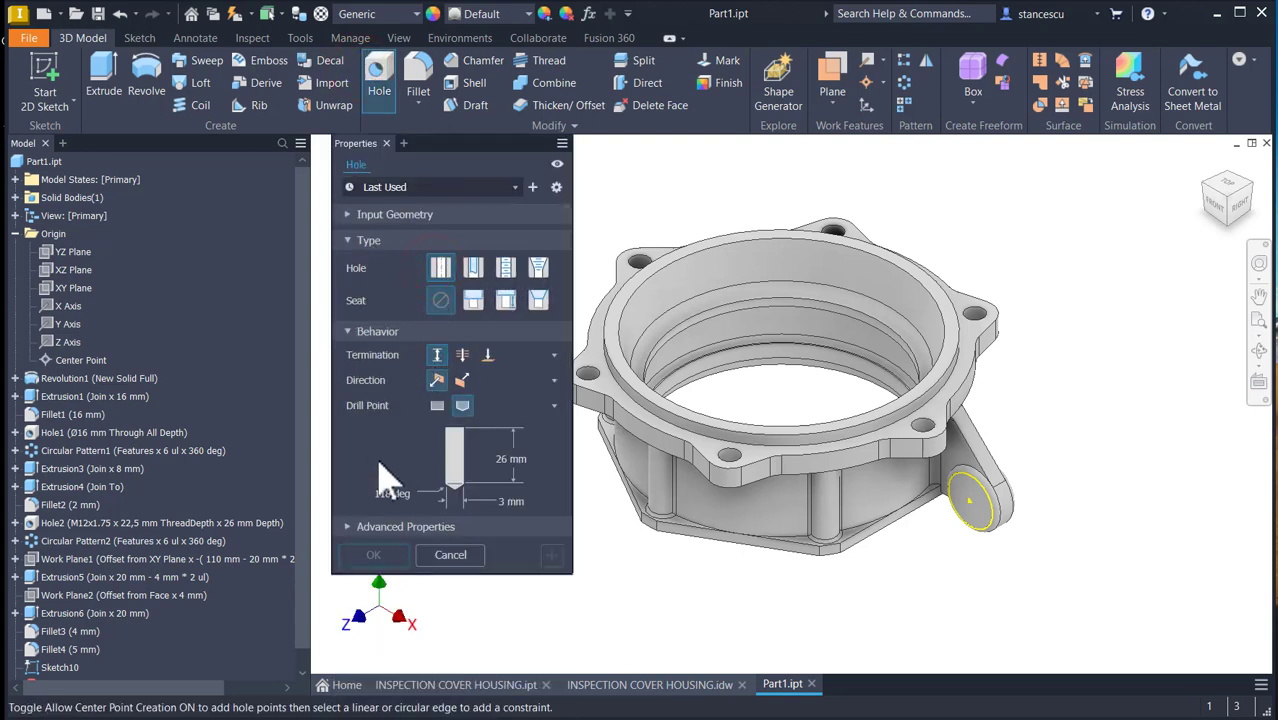
click(462, 355)
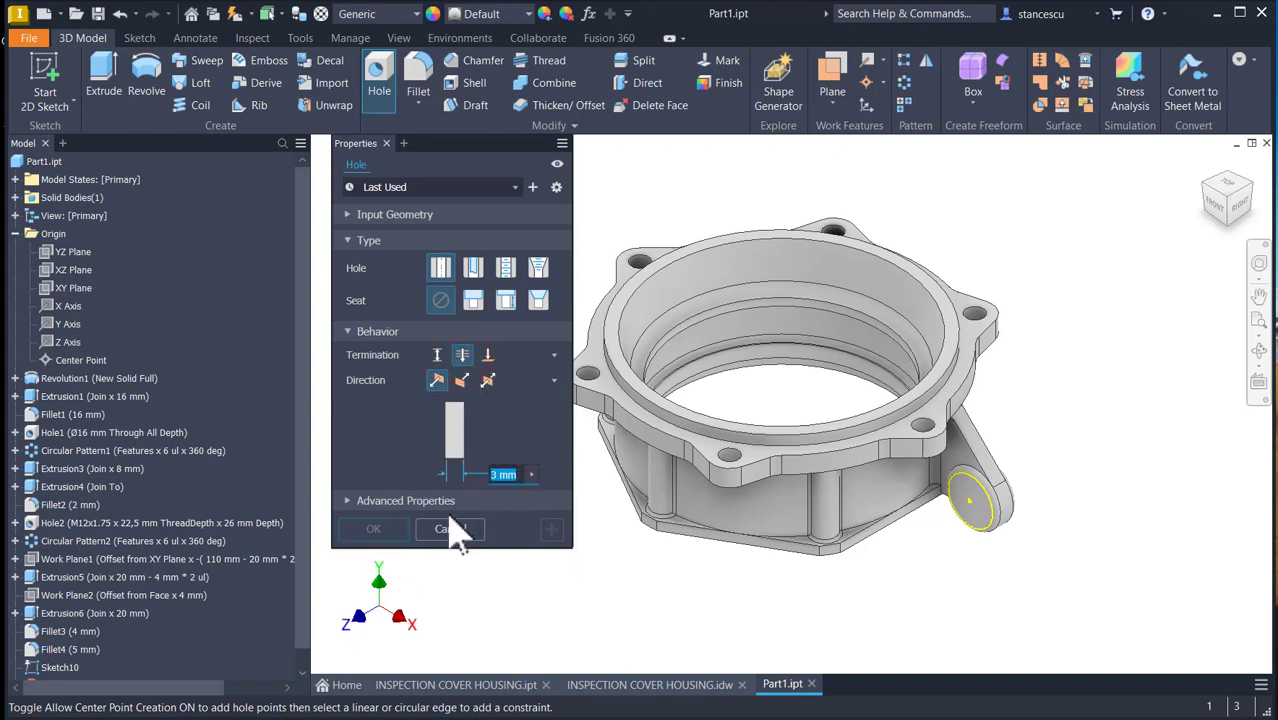
click(974, 512)
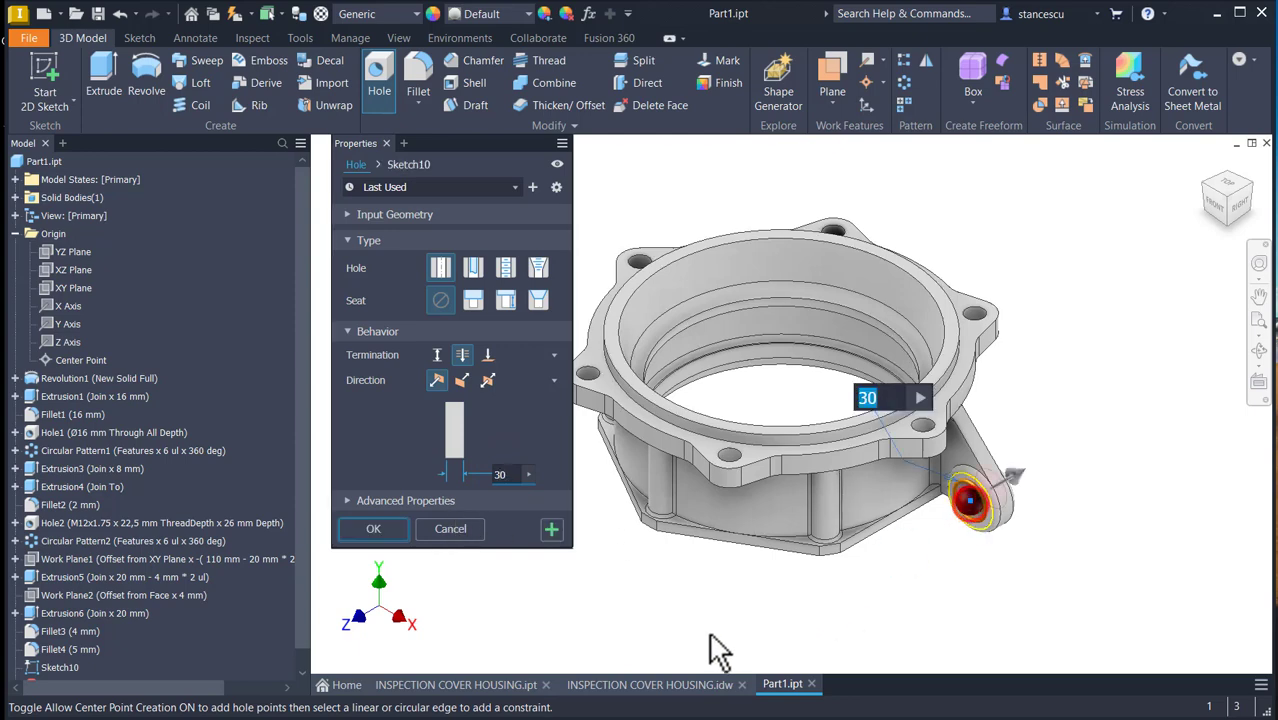
click(385, 529)
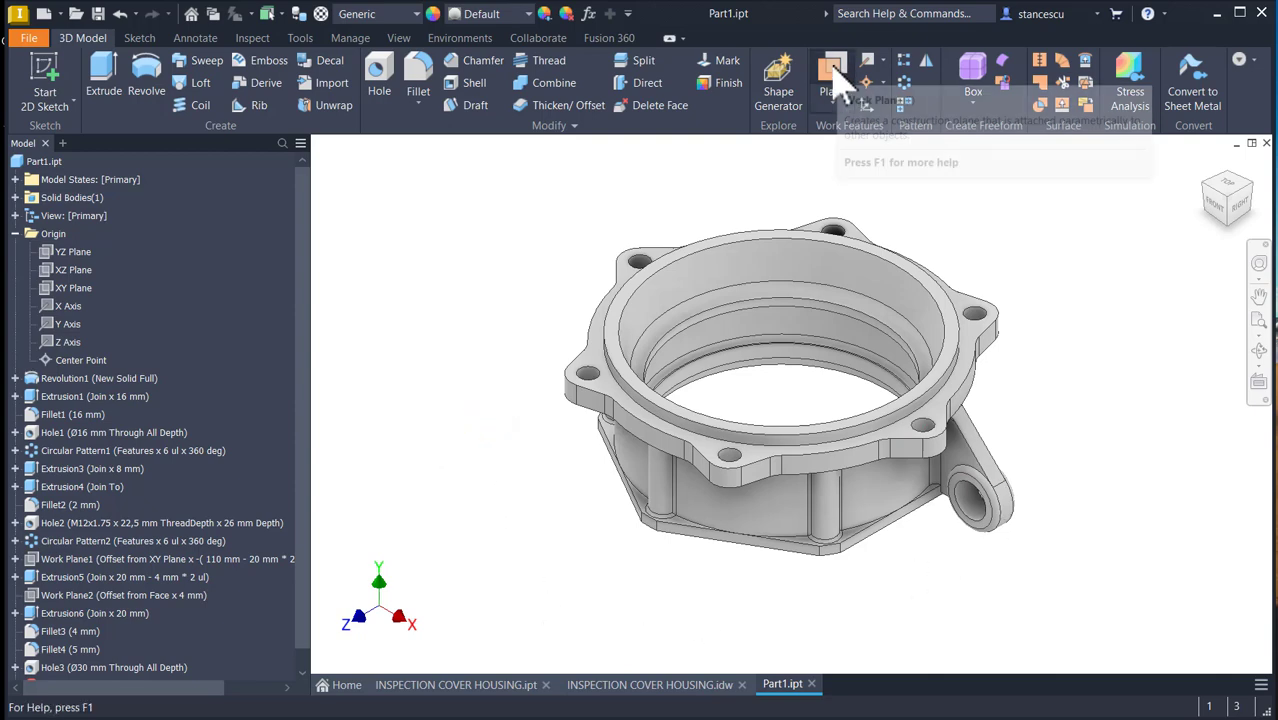
- Mirror the lug features Extrusion5, Extrusion6, Fillet3, Fillet4 and Hole3 about the XY Plane
click(926, 61)
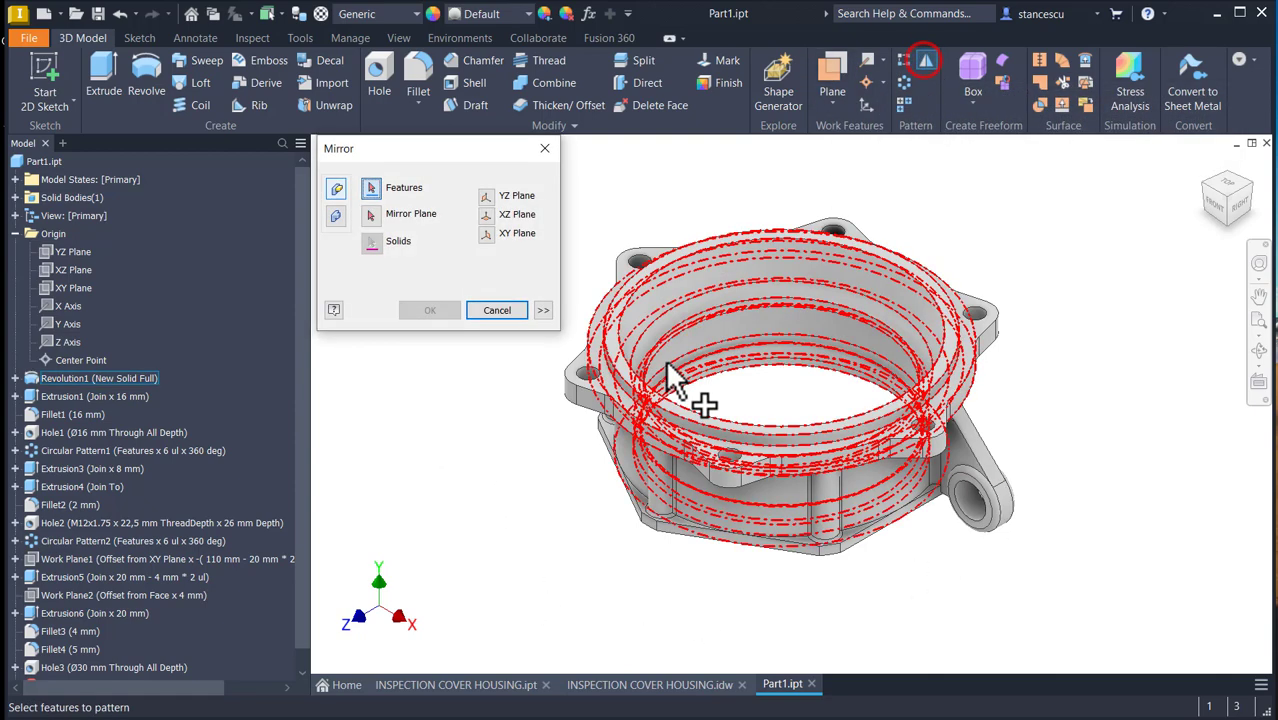
scroll(204, 582, down, 1)
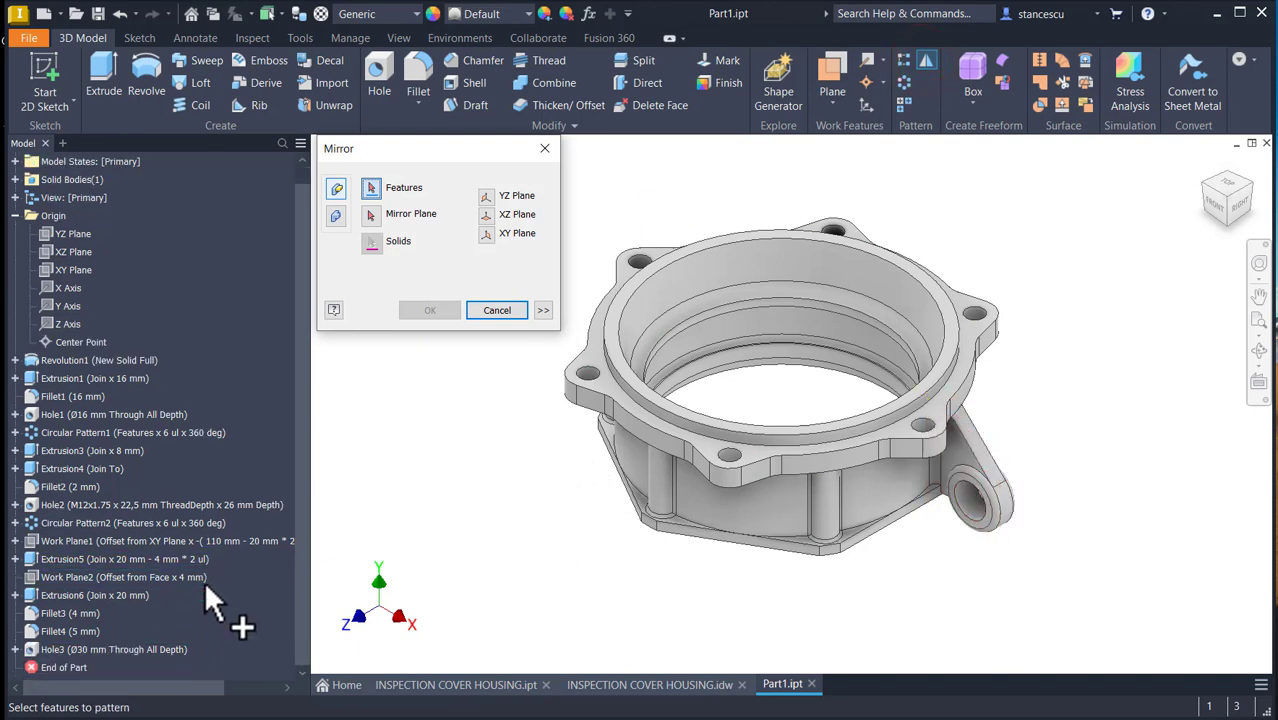
click(65, 649)
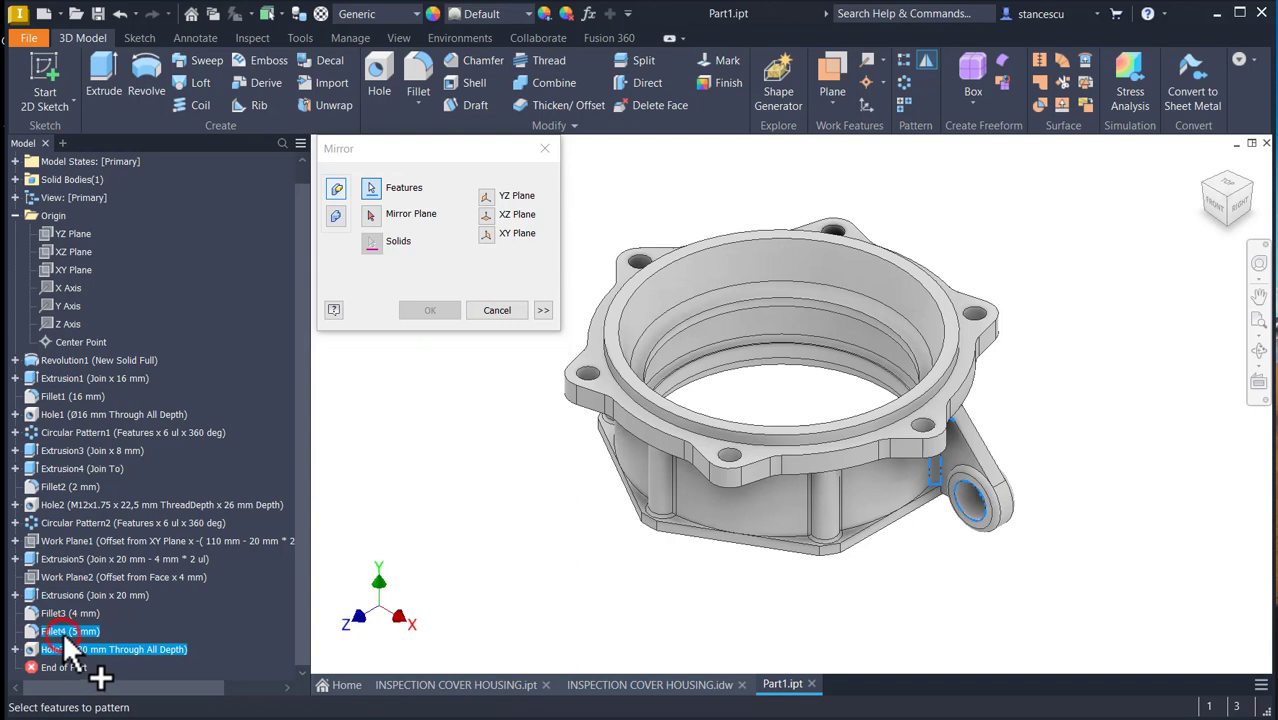
ctrl+click(60, 612)
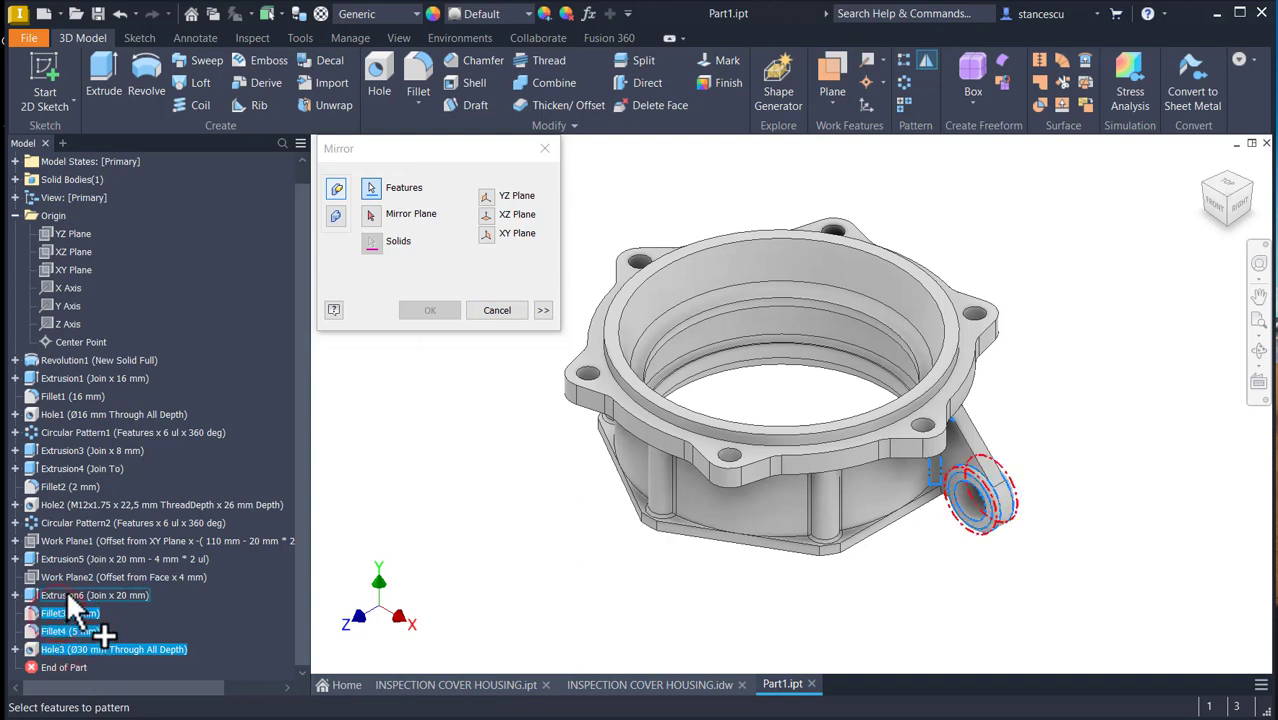
ctrl+click(66, 595)
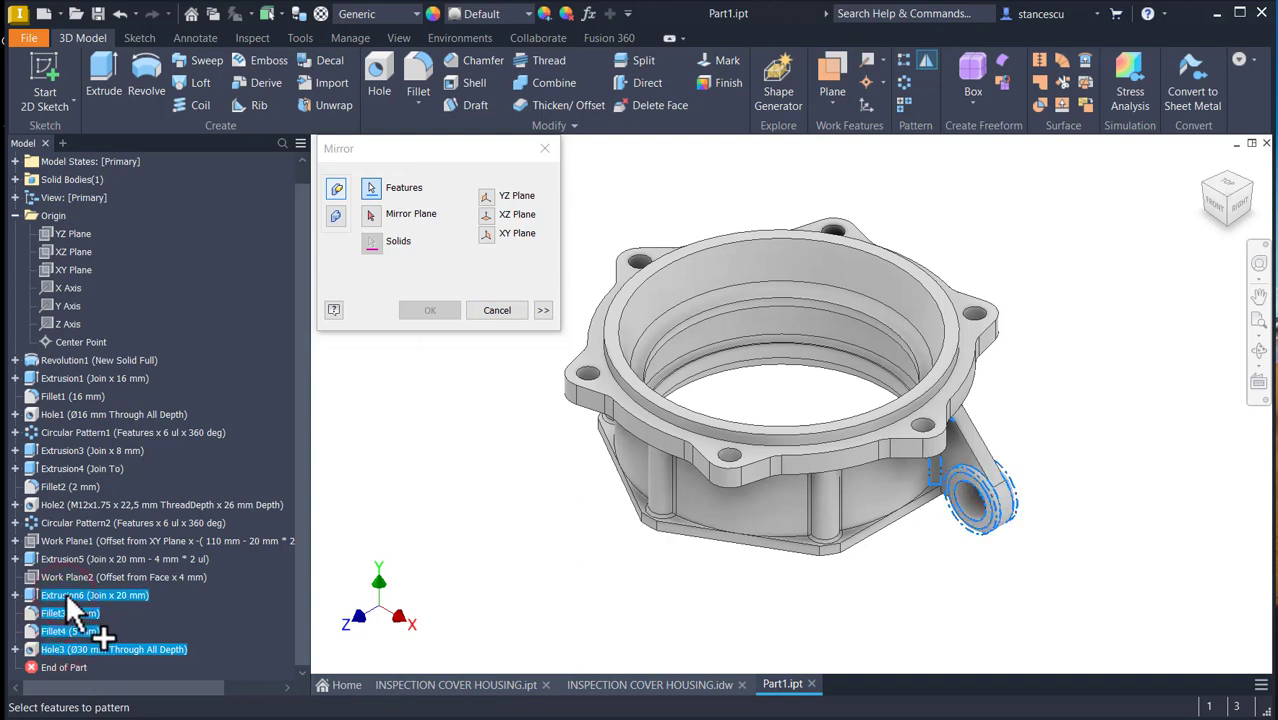
ctrl+click(66, 560)
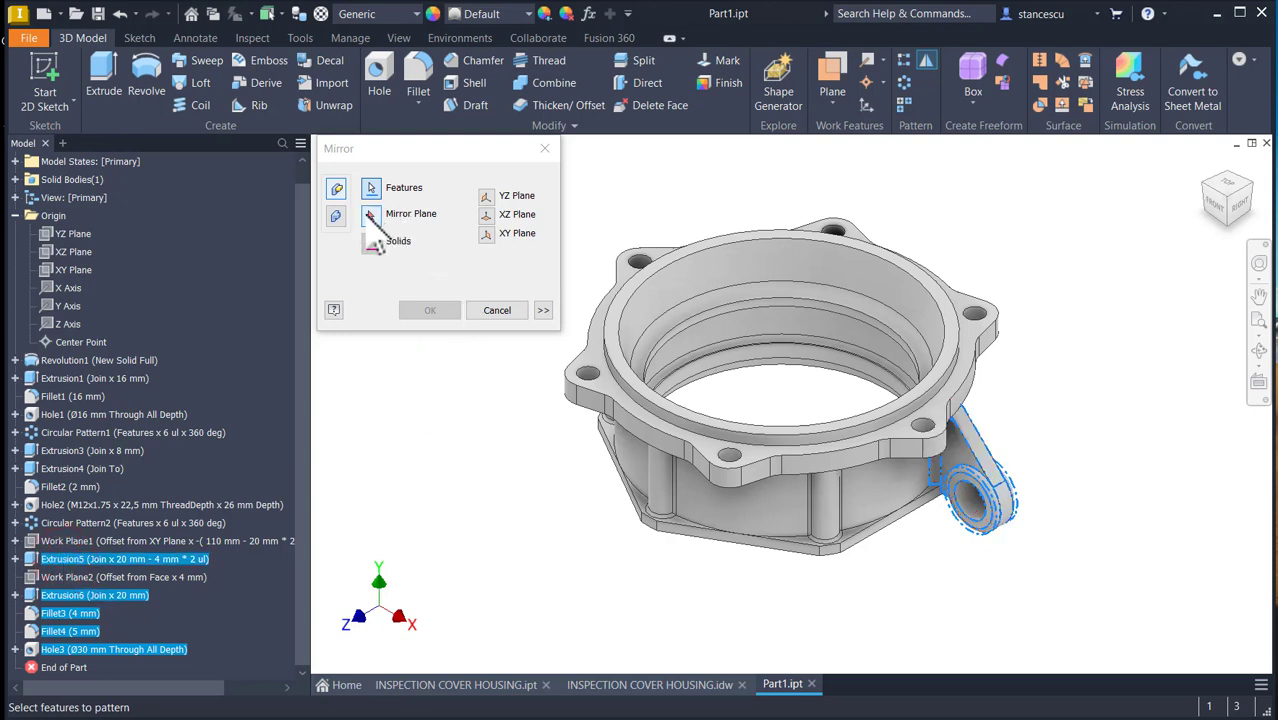
click(371, 214)
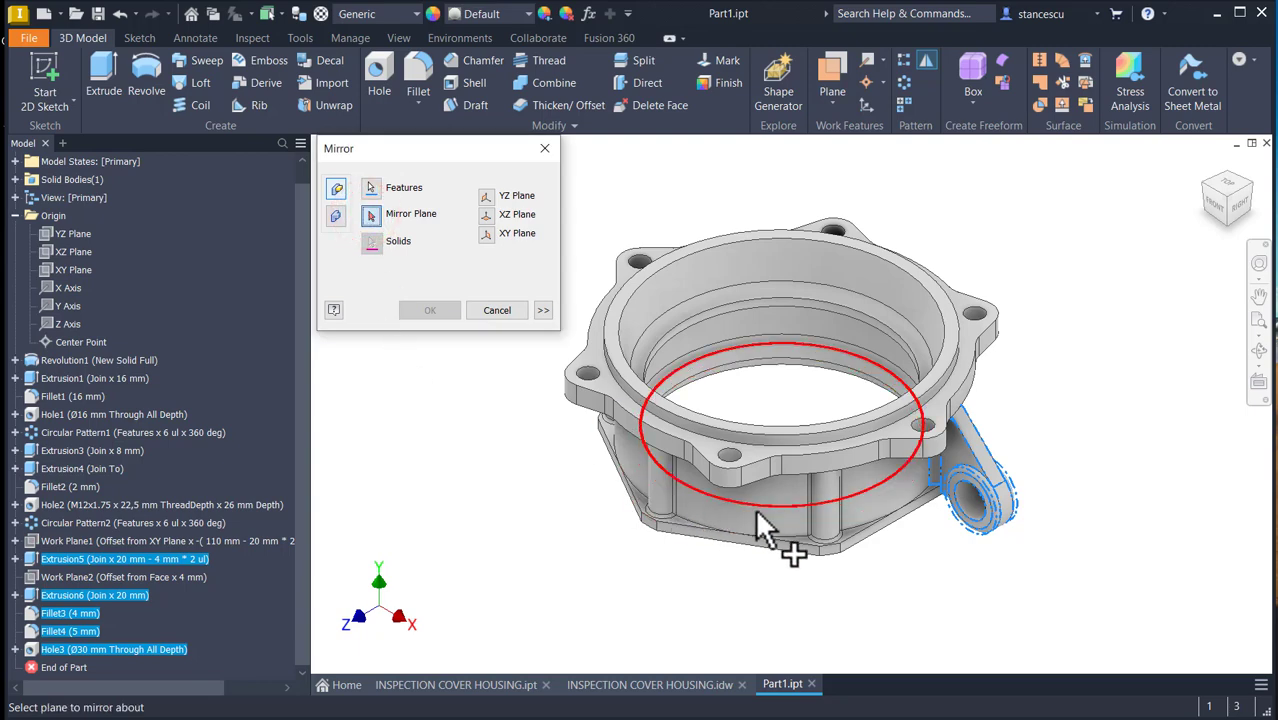
click(76, 269)
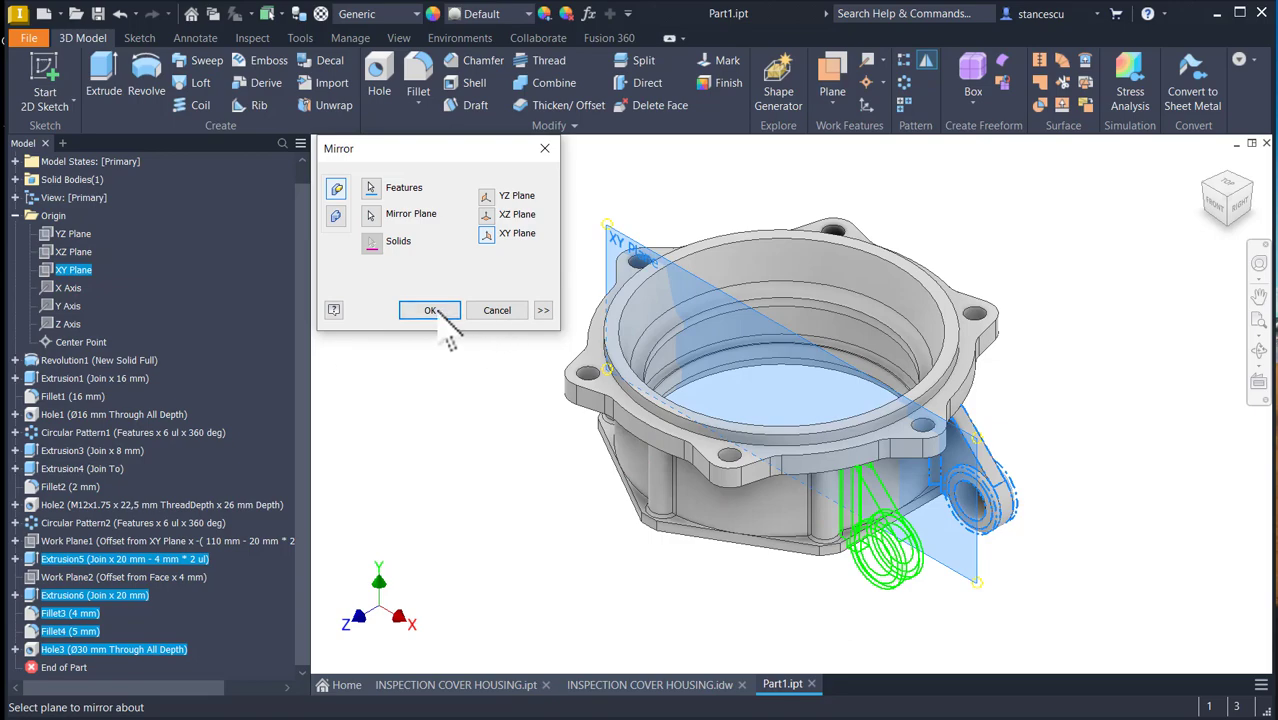
click(433, 310)
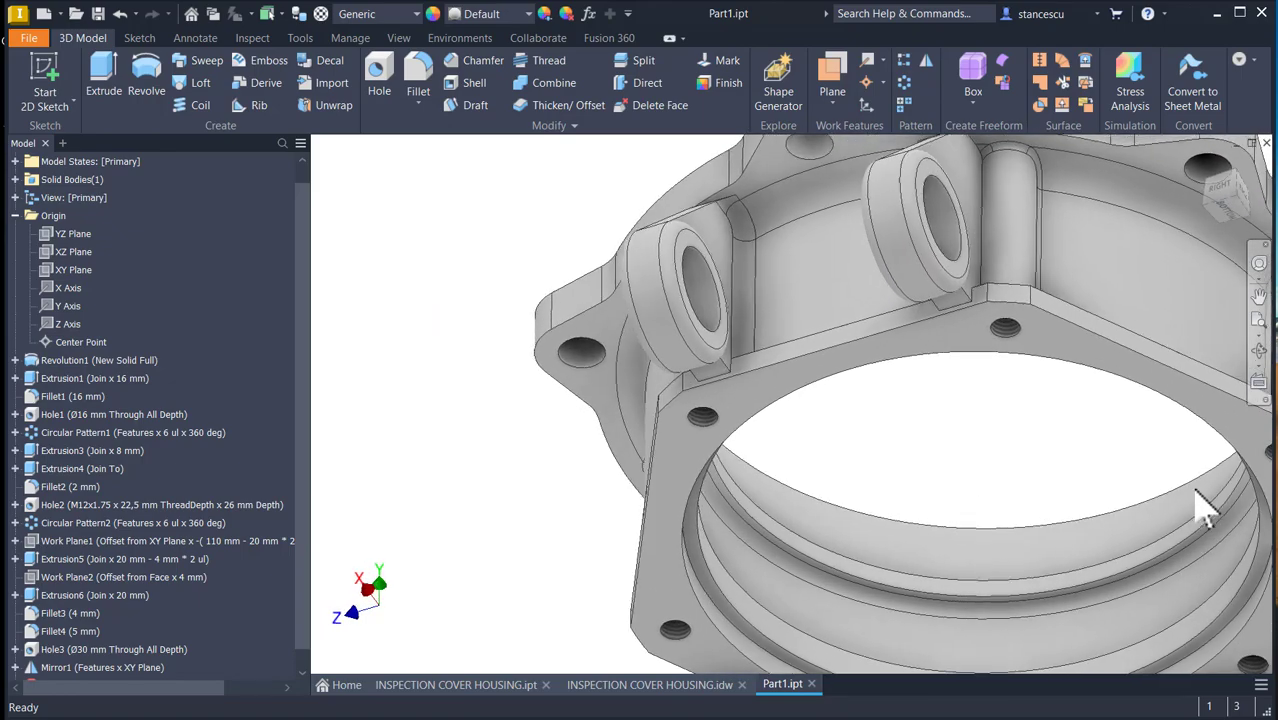
key(F6)
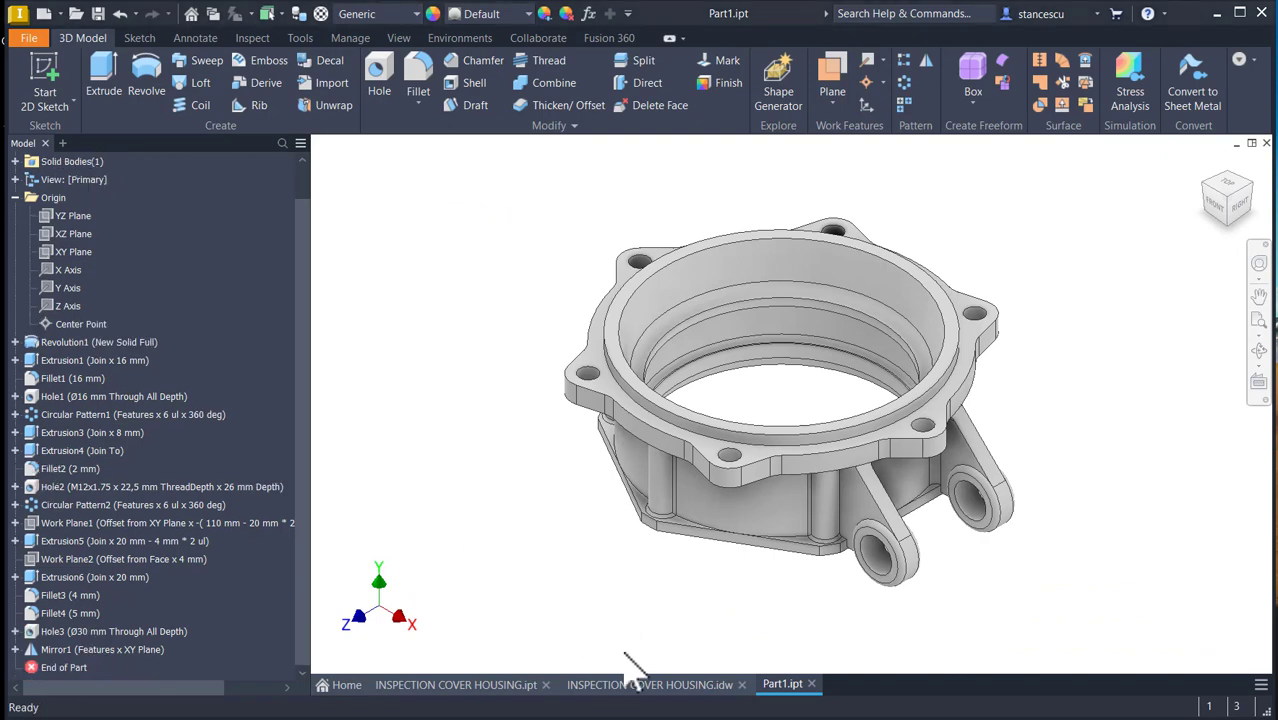
- Examine the B-B and A-A section views in the inspection cover housing drawing and return to Part1
click(650, 685)
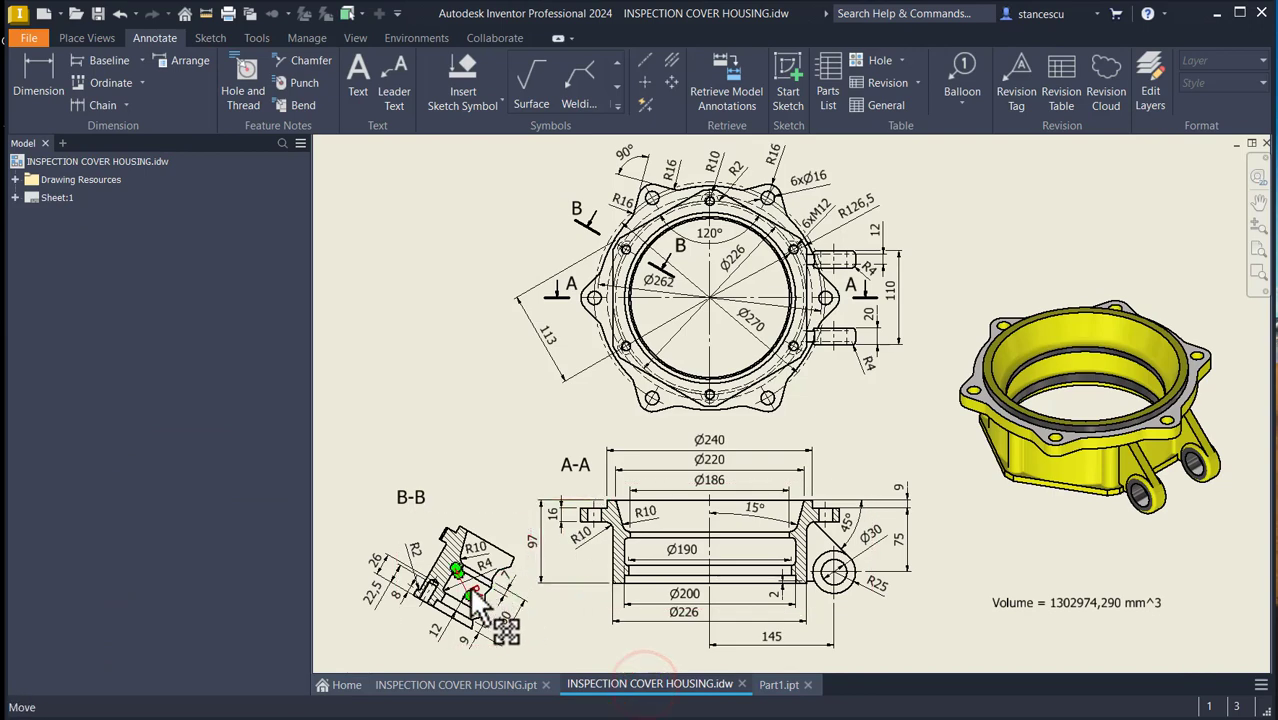
scroll(478, 596, up, 5)
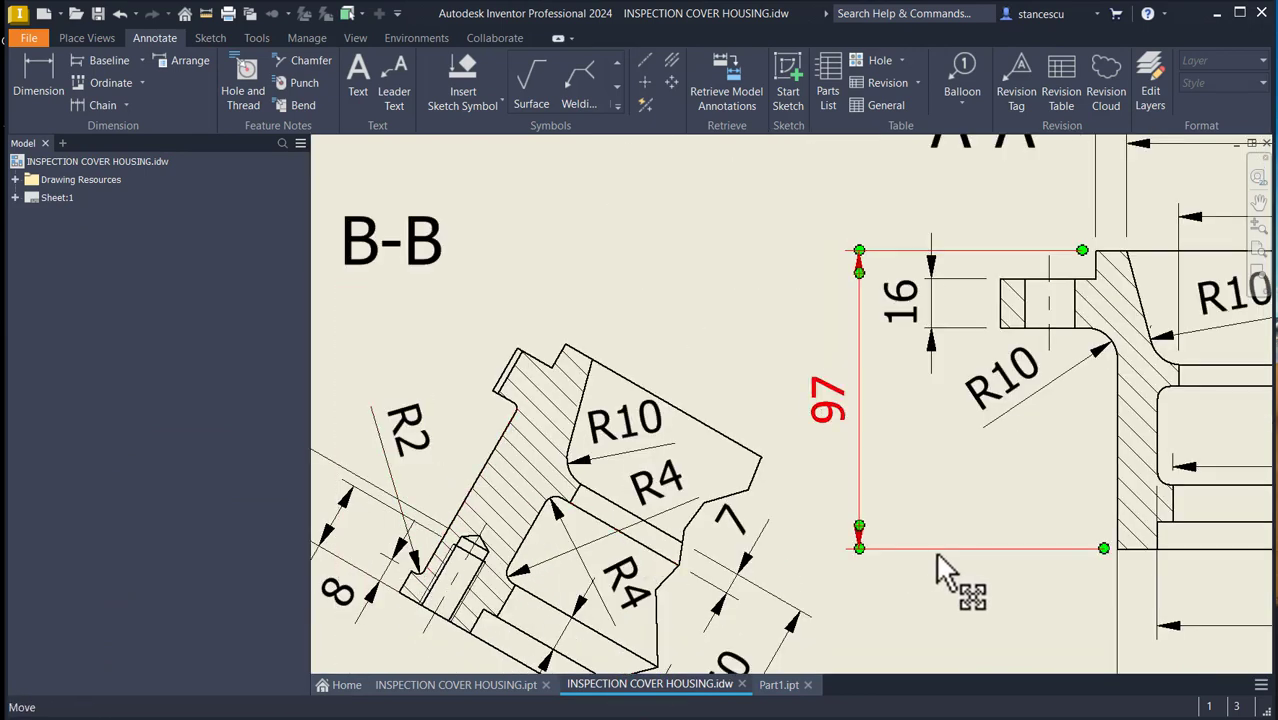
scroll(945, 570, down, 4)
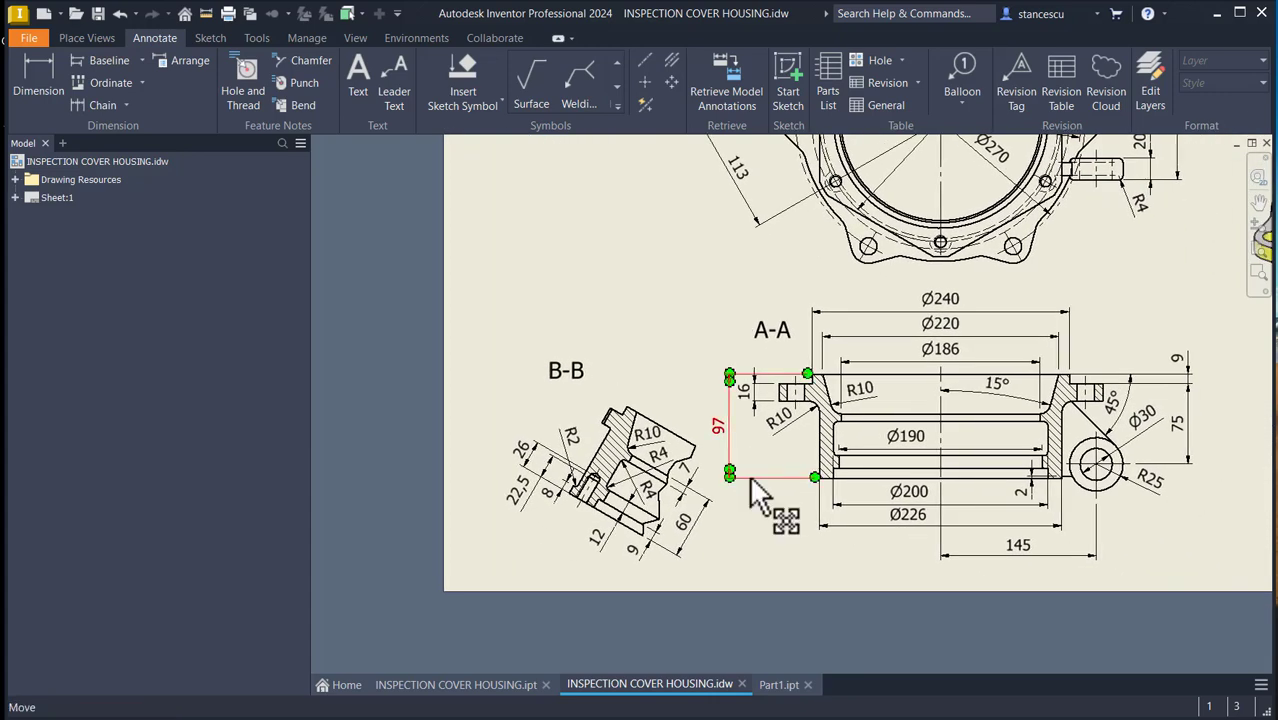
click(780, 684)
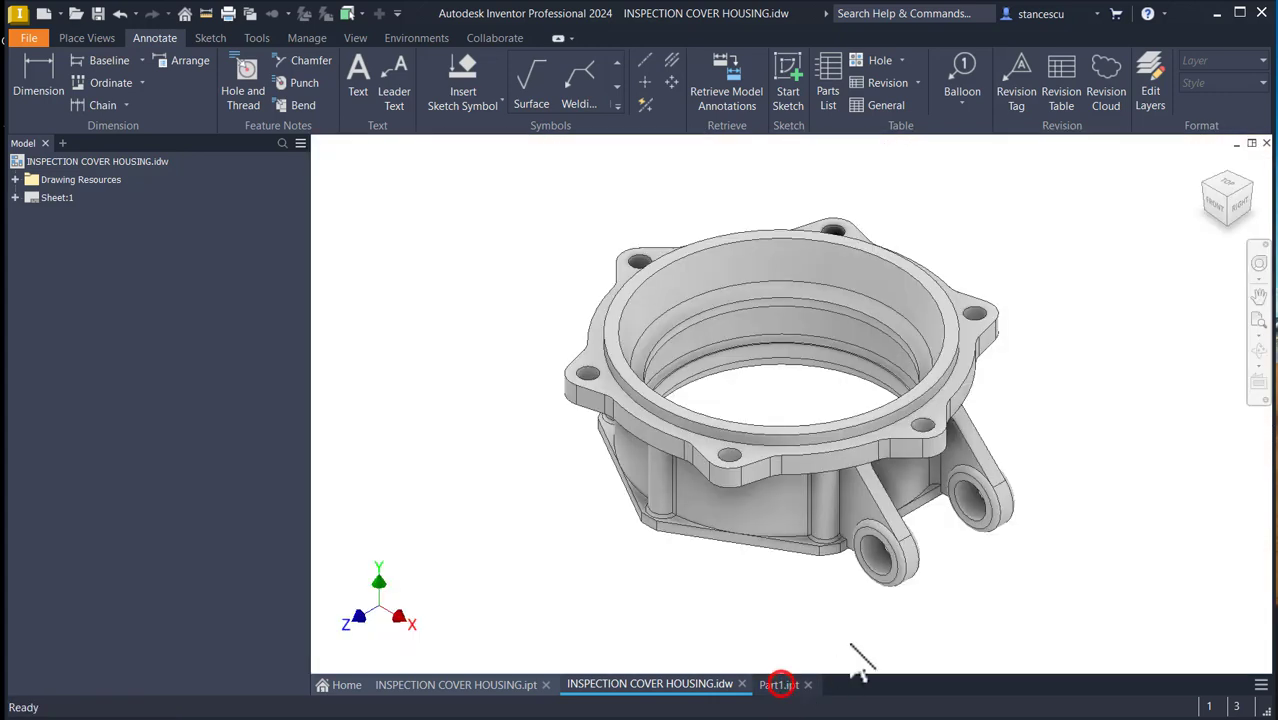
scroll(790, 575, down, 4)
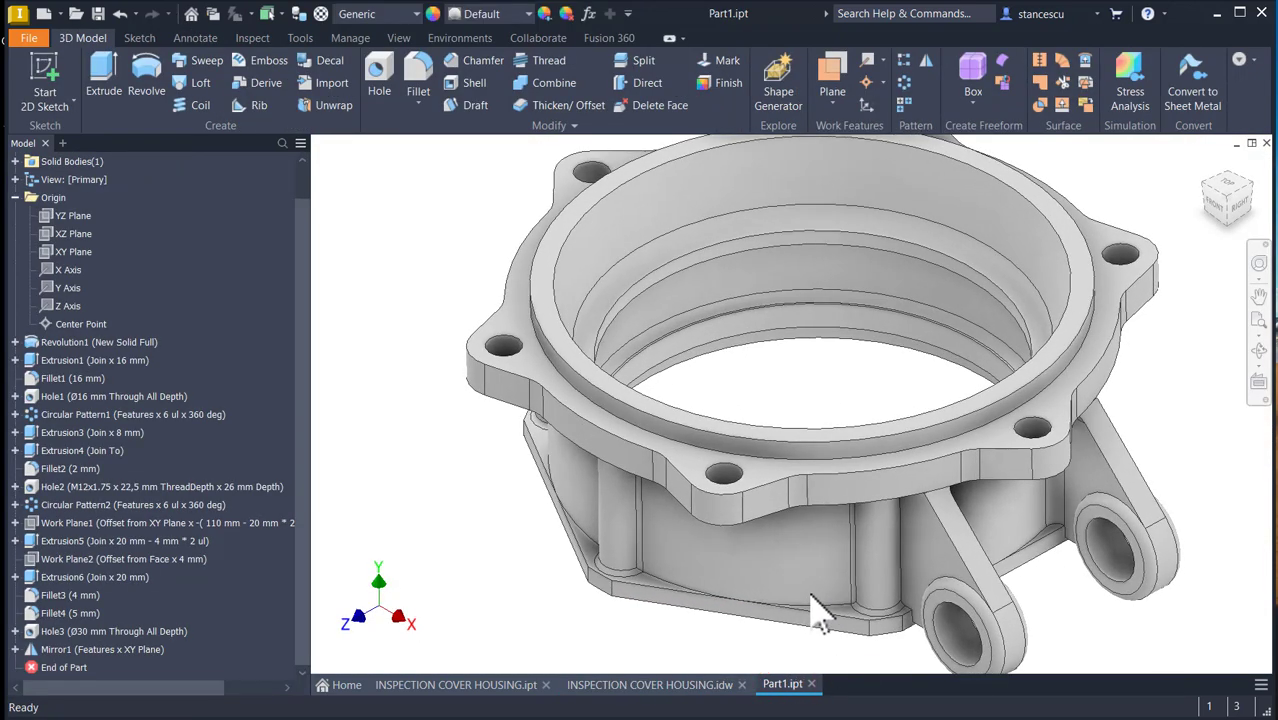
- Fillet the housing's outer wall edges along the base flange between the screw bosses and lugs with a 2 mm radius, and collapse the Origin folder
click(828, 599)
click(847, 593)
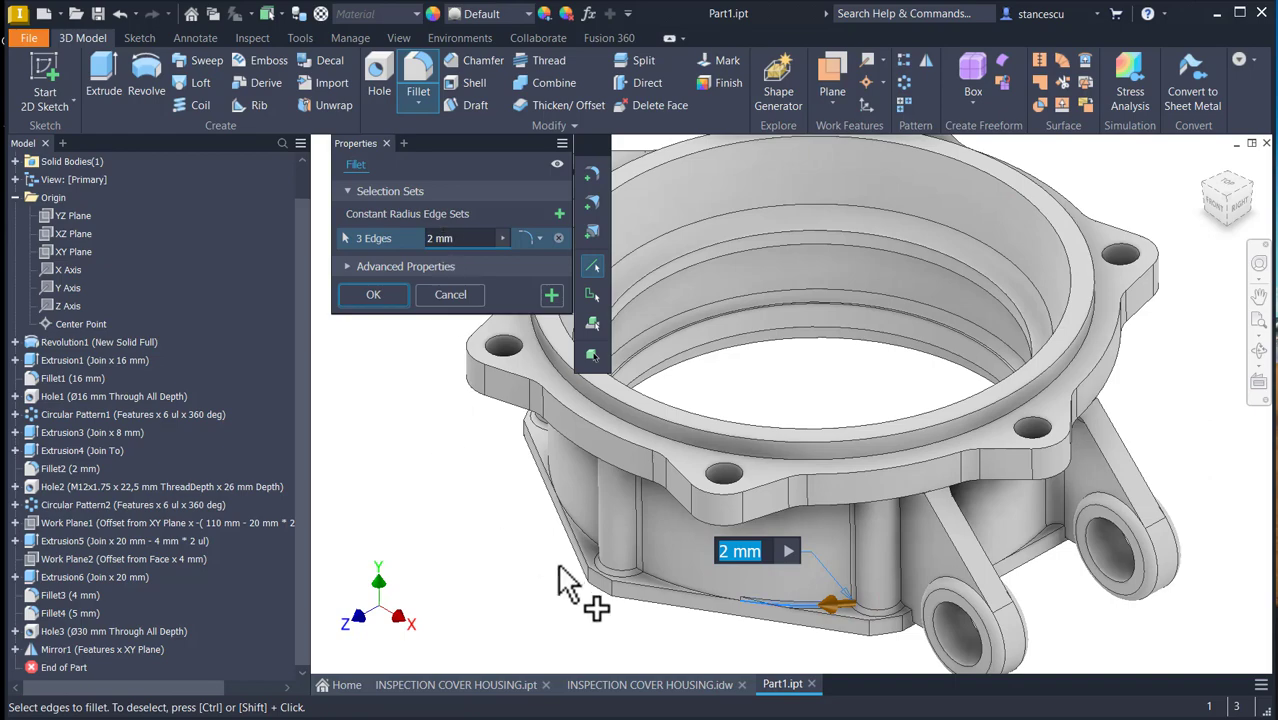
click(668, 590)
shift+middle_drag(727, 642, 868, 680)
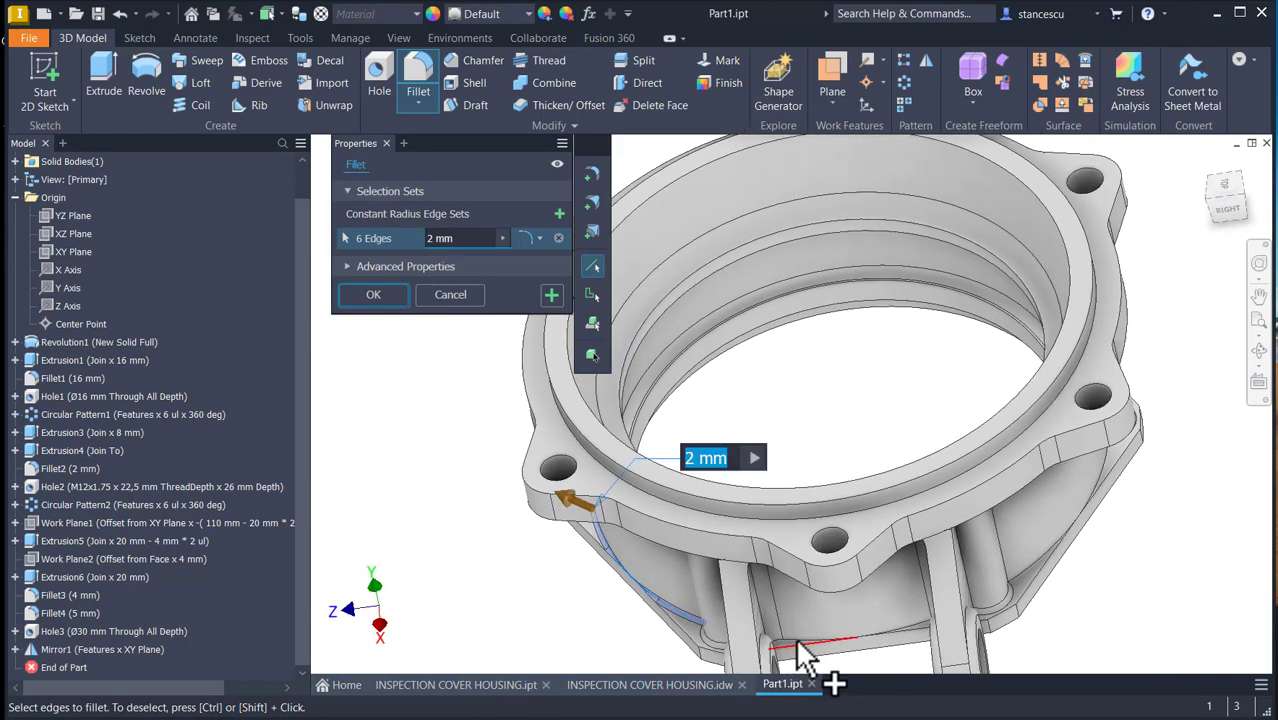
click(827, 640)
shift+middle_drag(827, 640, 927, 603)
click(926, 632)
click(930, 615)
shift+middle_drag(1000, 587, 1062, 632)
click(1027, 536)
click(1014, 597)
click(1060, 531)
click(1035, 645)
click(1093, 556)
click(1037, 630)
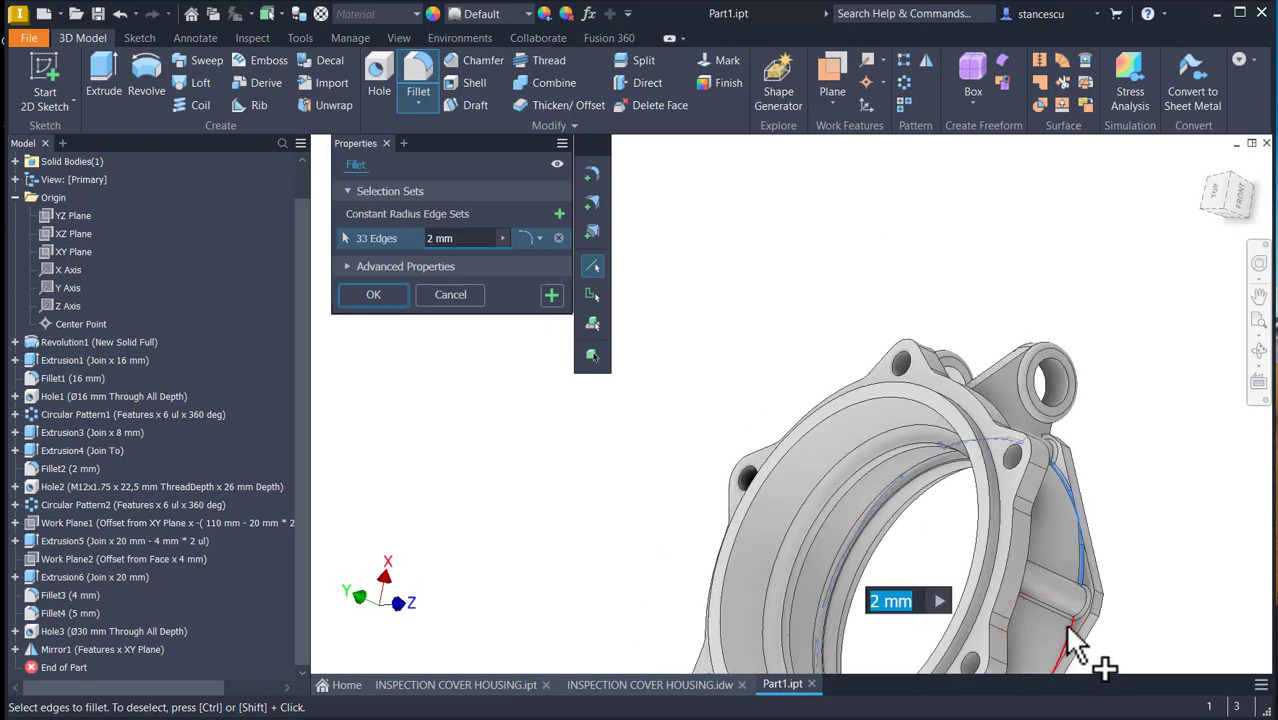
click(1066, 627)
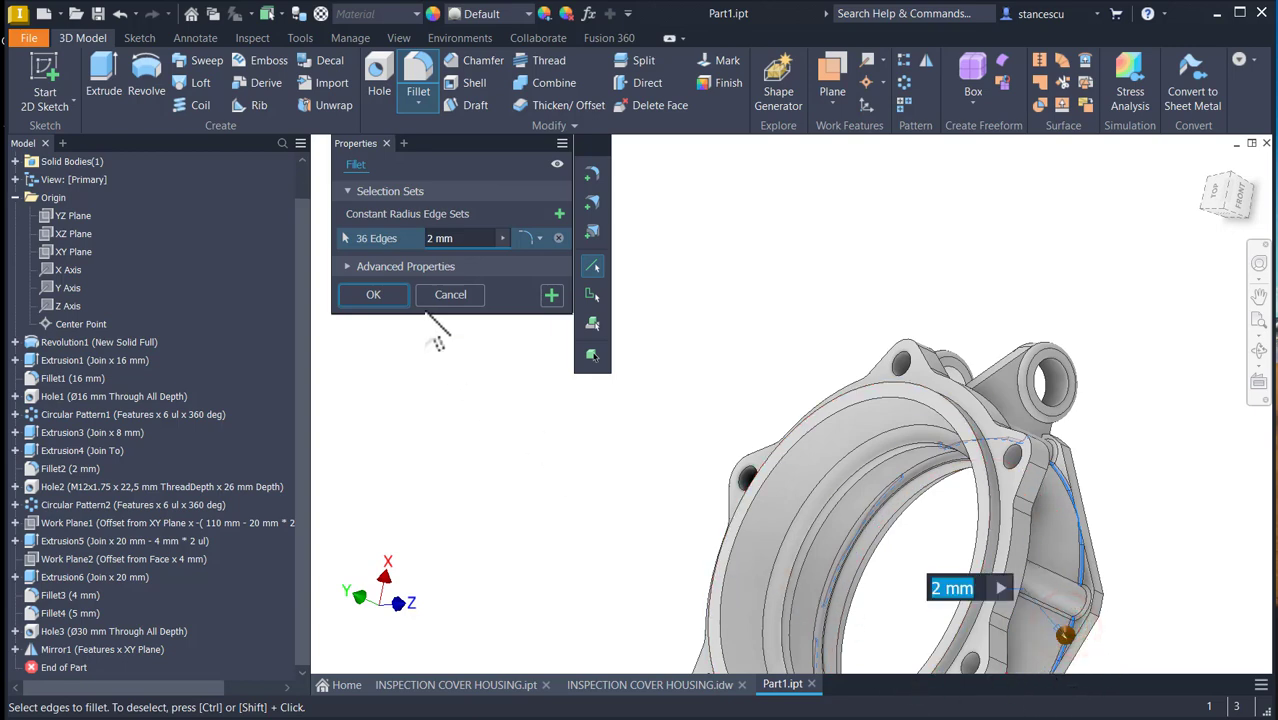
click(373, 294)
key(F6)
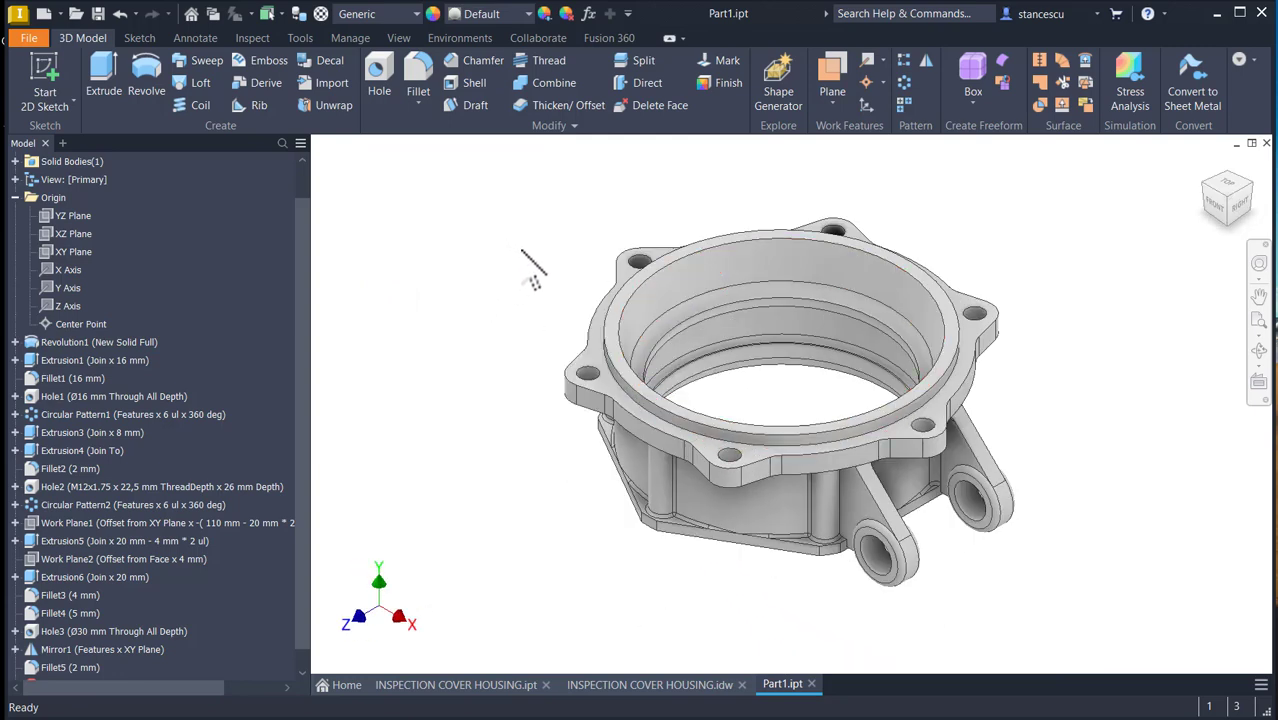
click(15, 197)
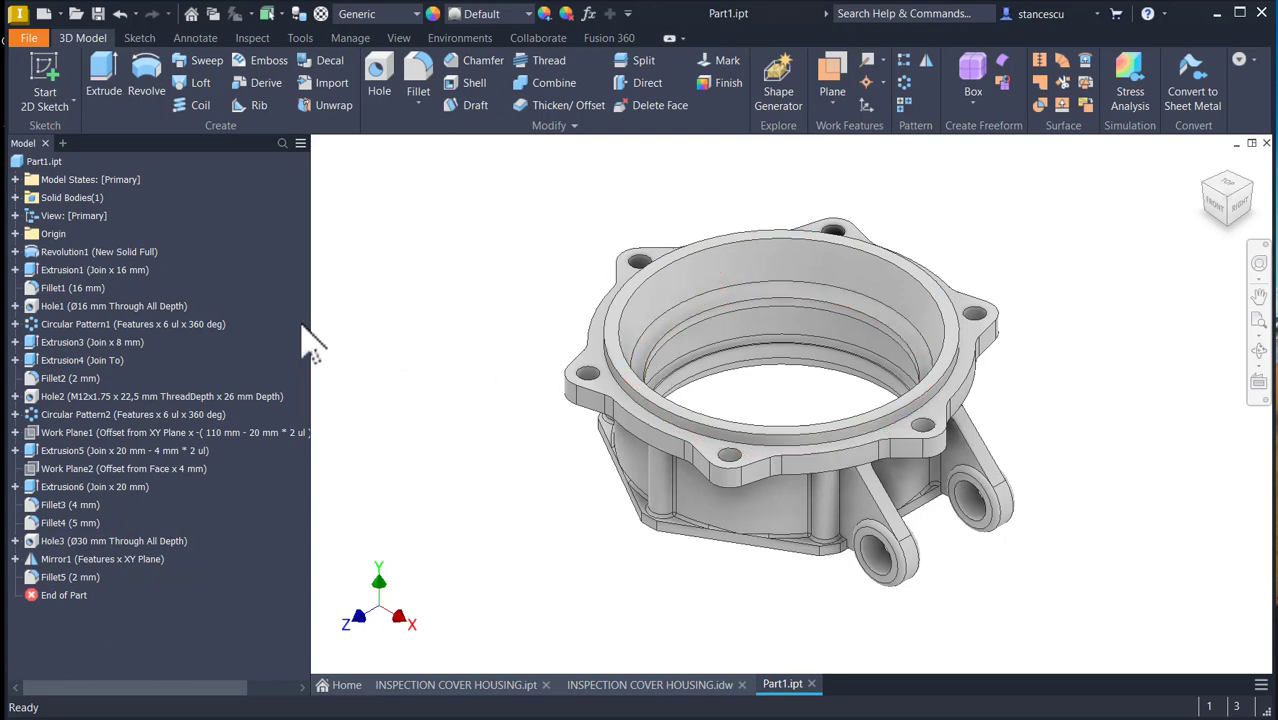
- Check the dimensioned views and the volume note in the INSPECTION COVER HOUSING drawing, and return to Part1
click(636, 685)
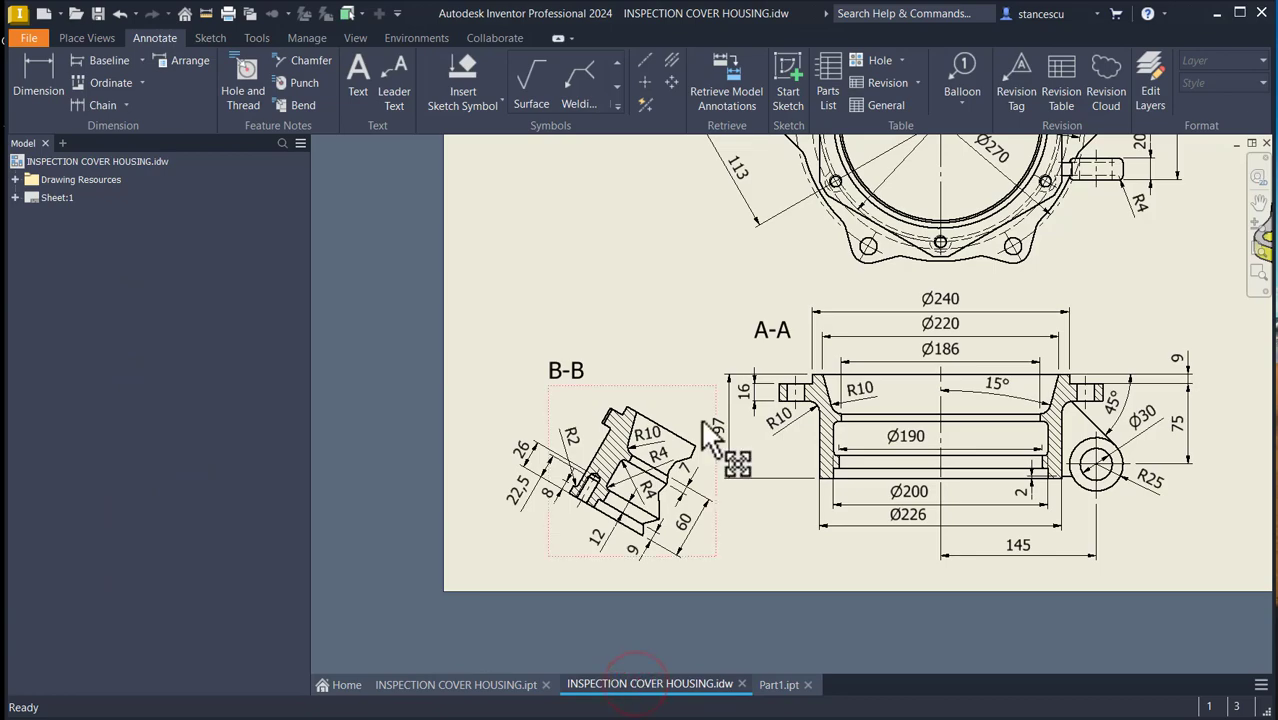
key(Num_Lock)
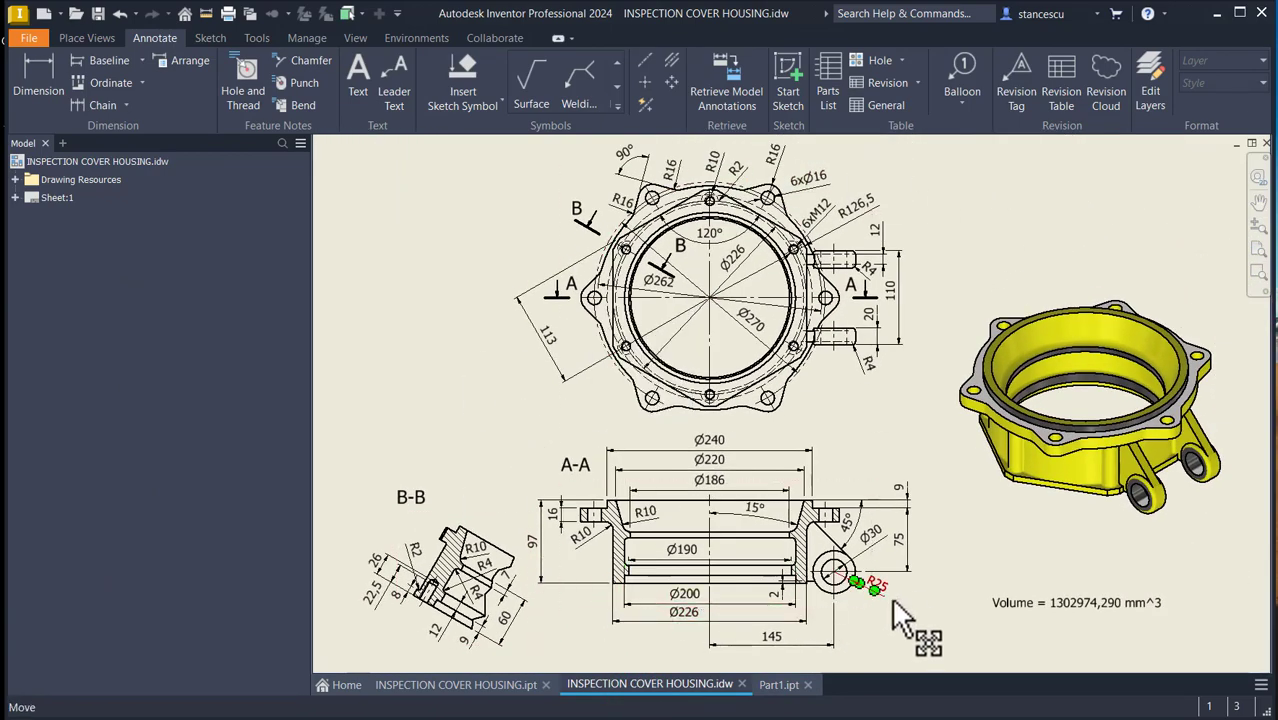
click(779, 685)
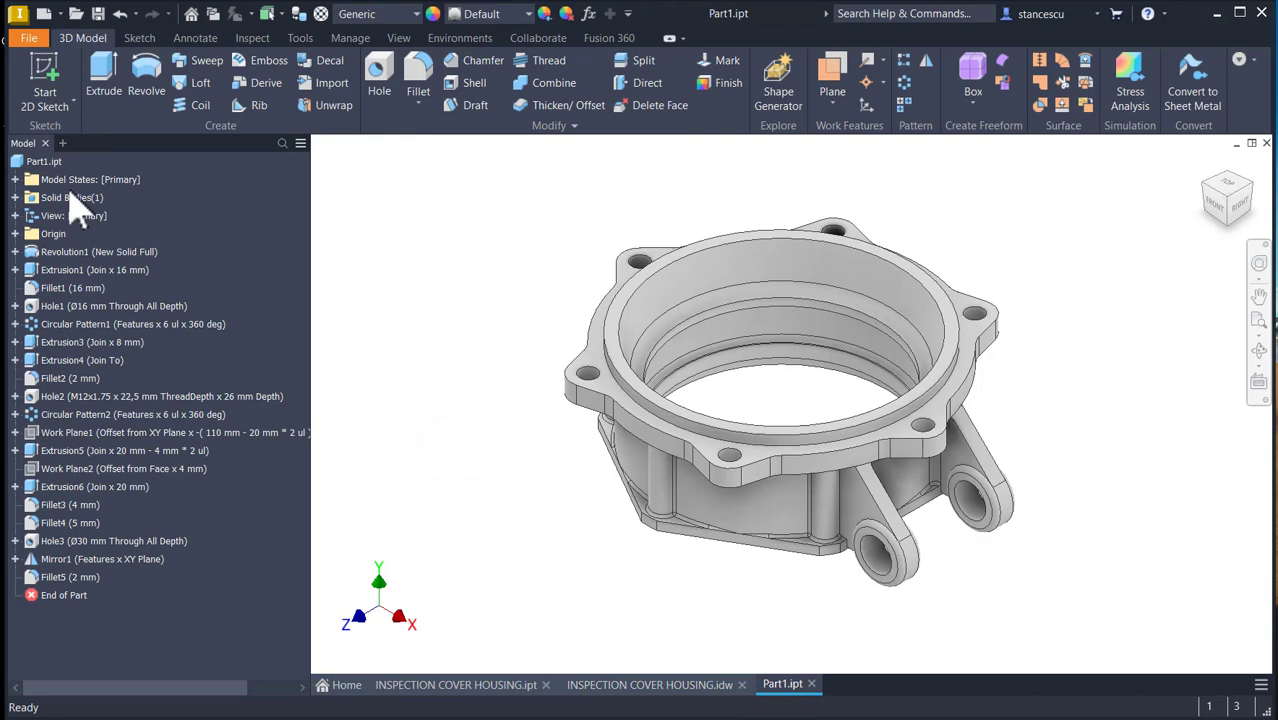
- Update the physical properties in Part1's iProperties and copy the calculated volume
click(38, 162)
right_click(38, 162)
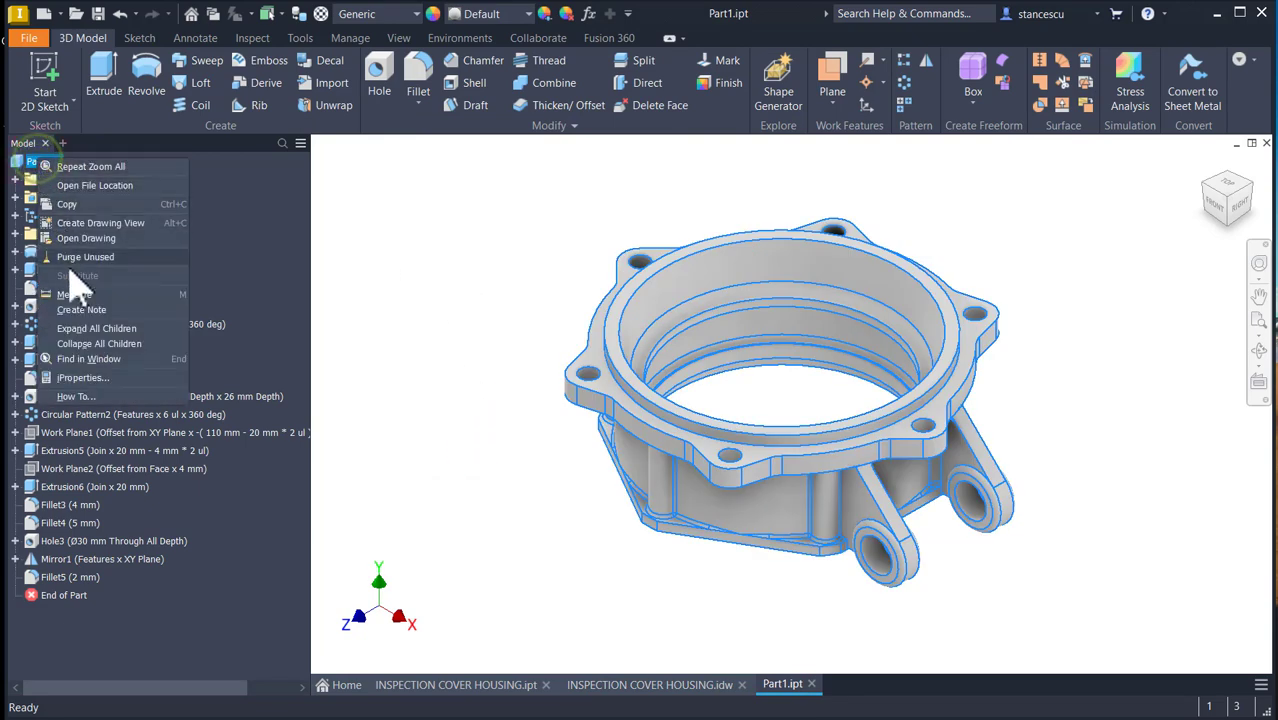
click(82, 377)
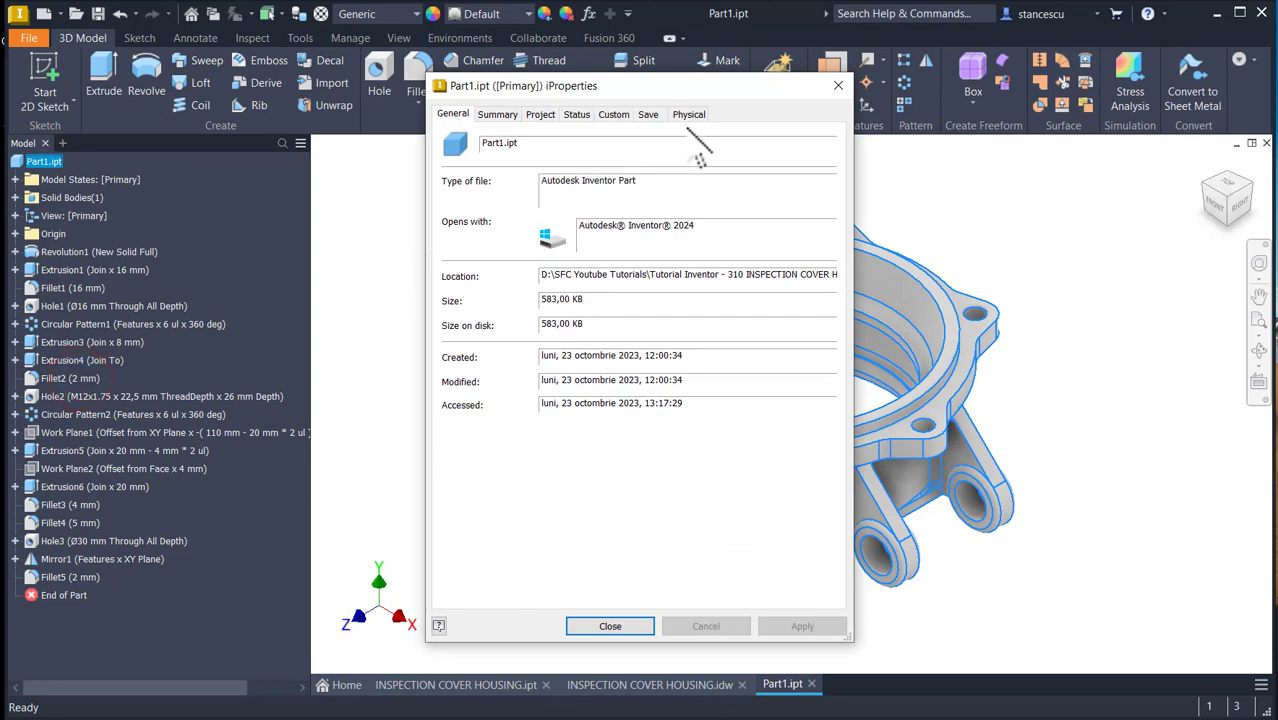
click(699, 115)
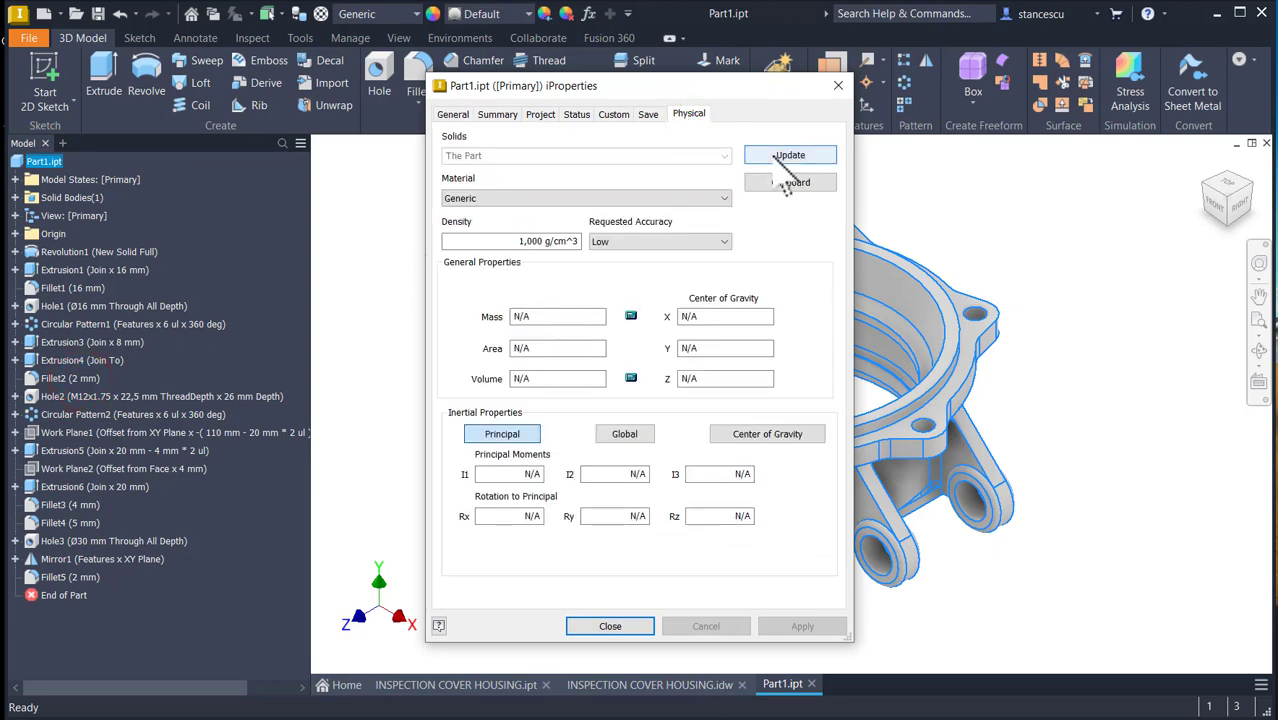
click(773, 156)
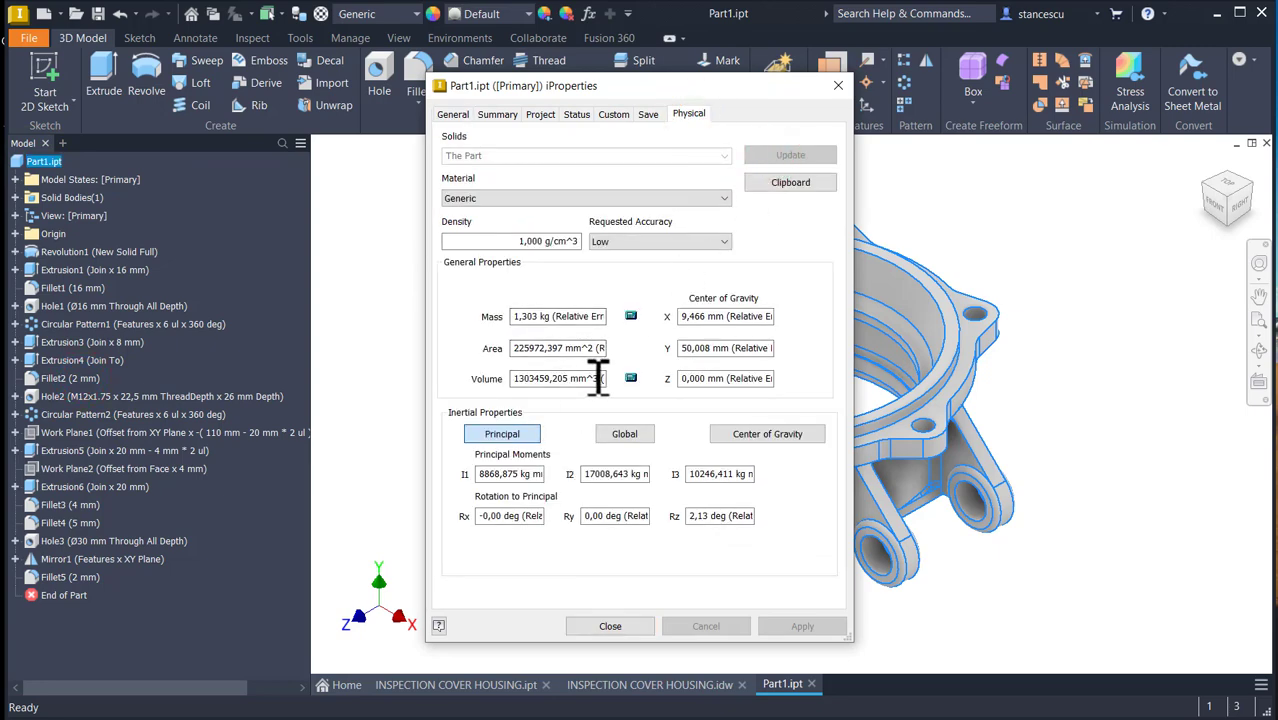
drag(595, 378, 430, 372)
key(ctrl+c)
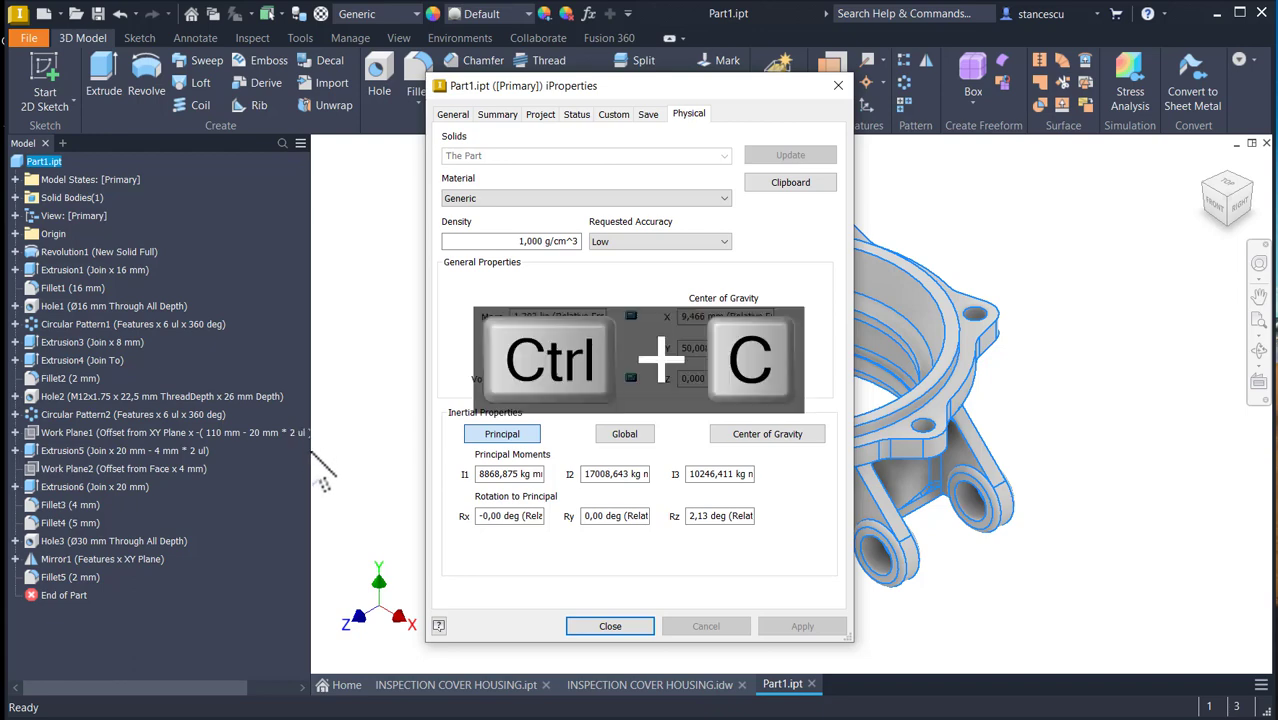
click(637, 626)
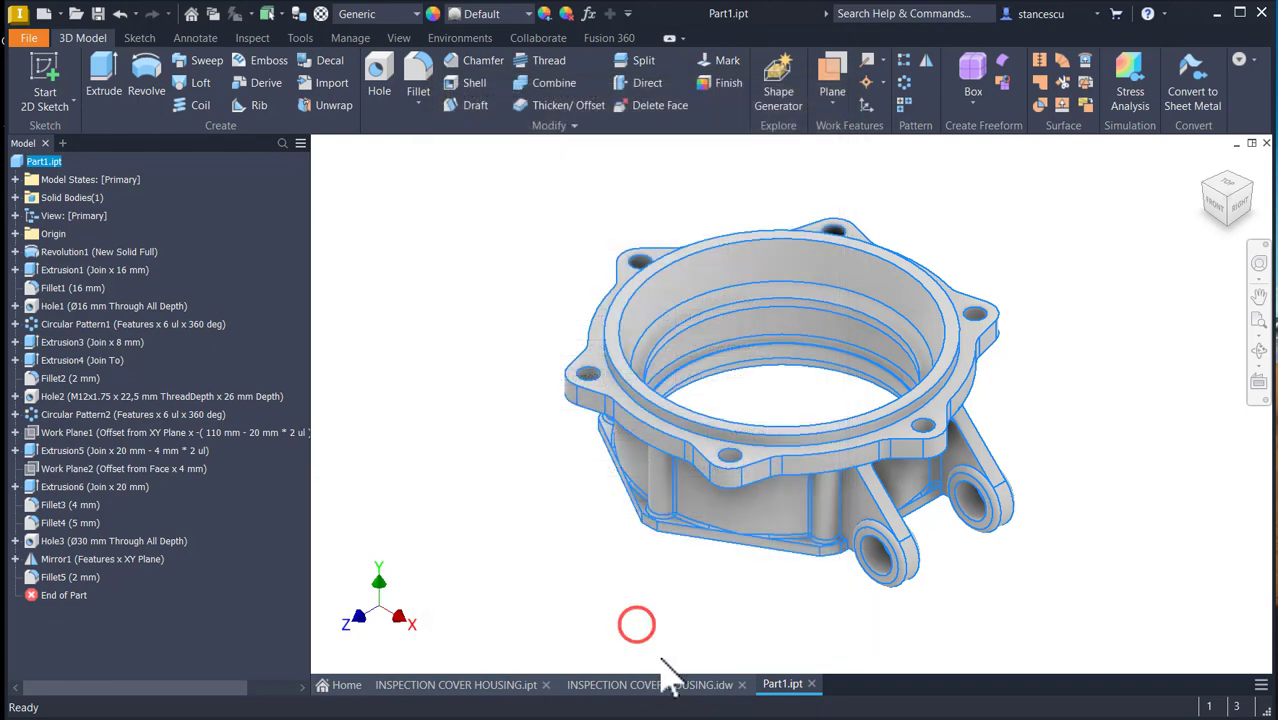
- Replace the volume value in the housing drawing's note with the copied one so it reads "Volume = 1303459,205 mm^3"
click(682, 688)
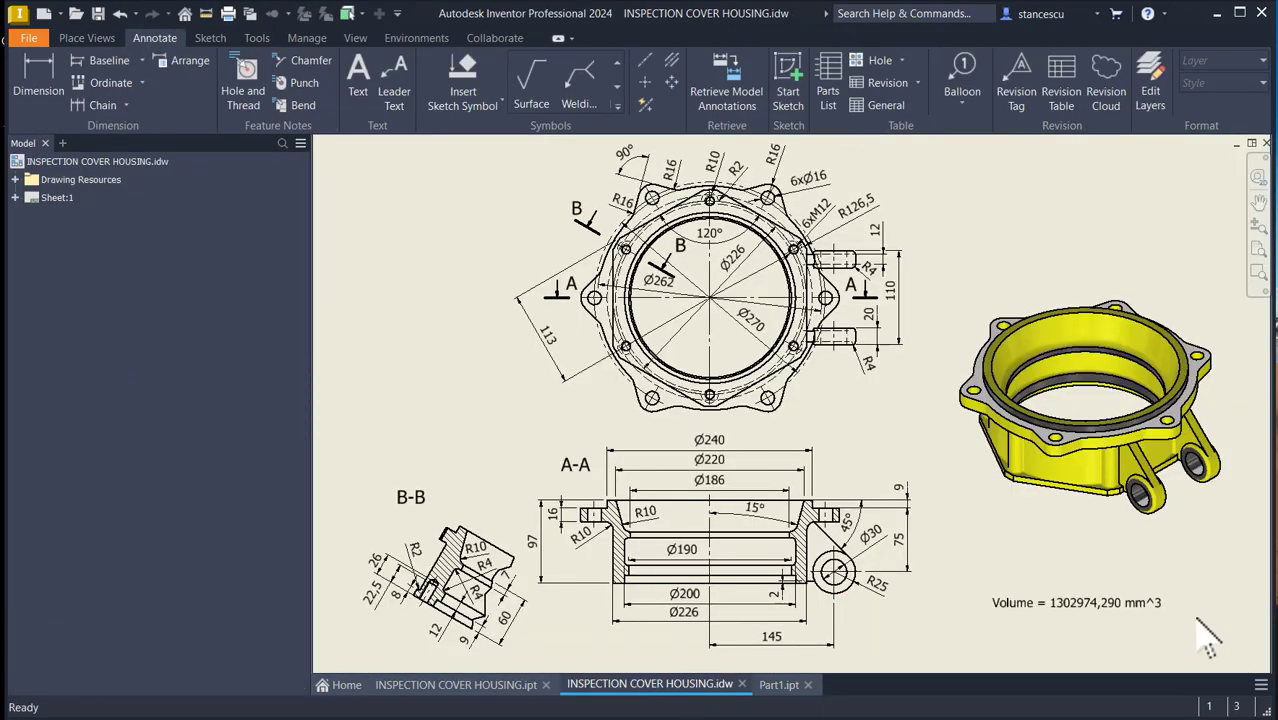
double_click(1103, 604)
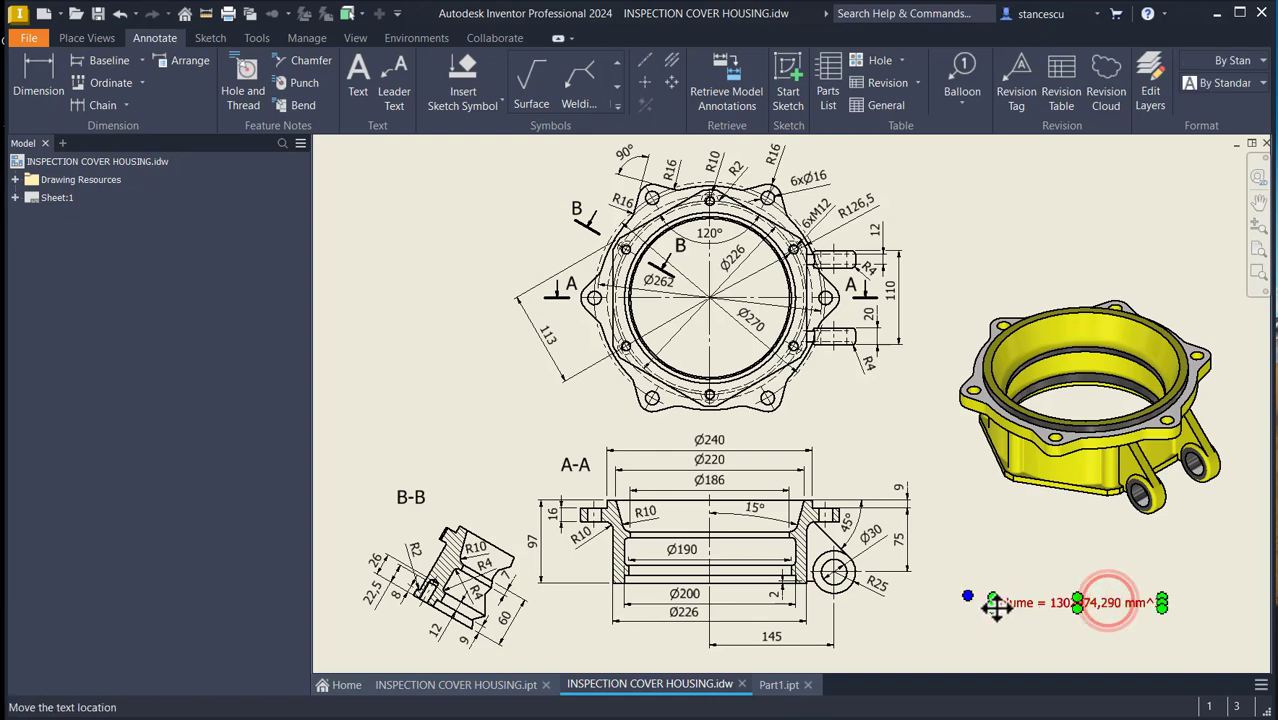
key(Return)
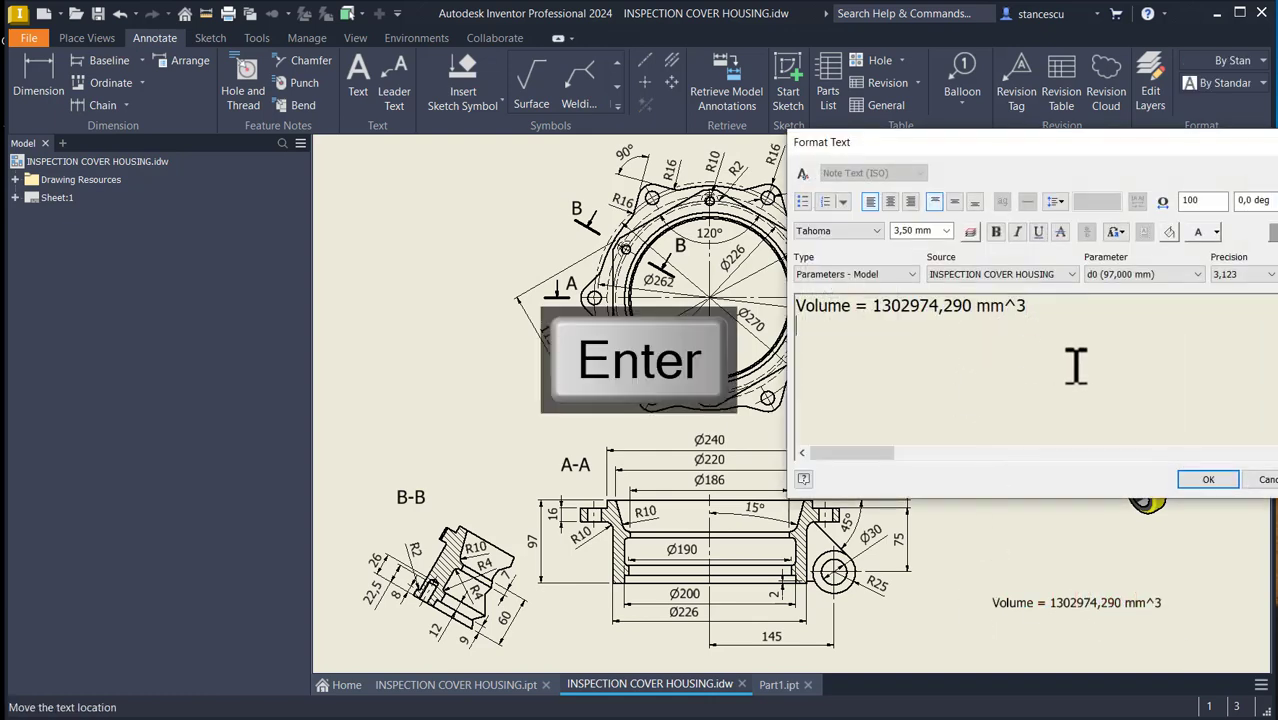
key(ctrl+v)
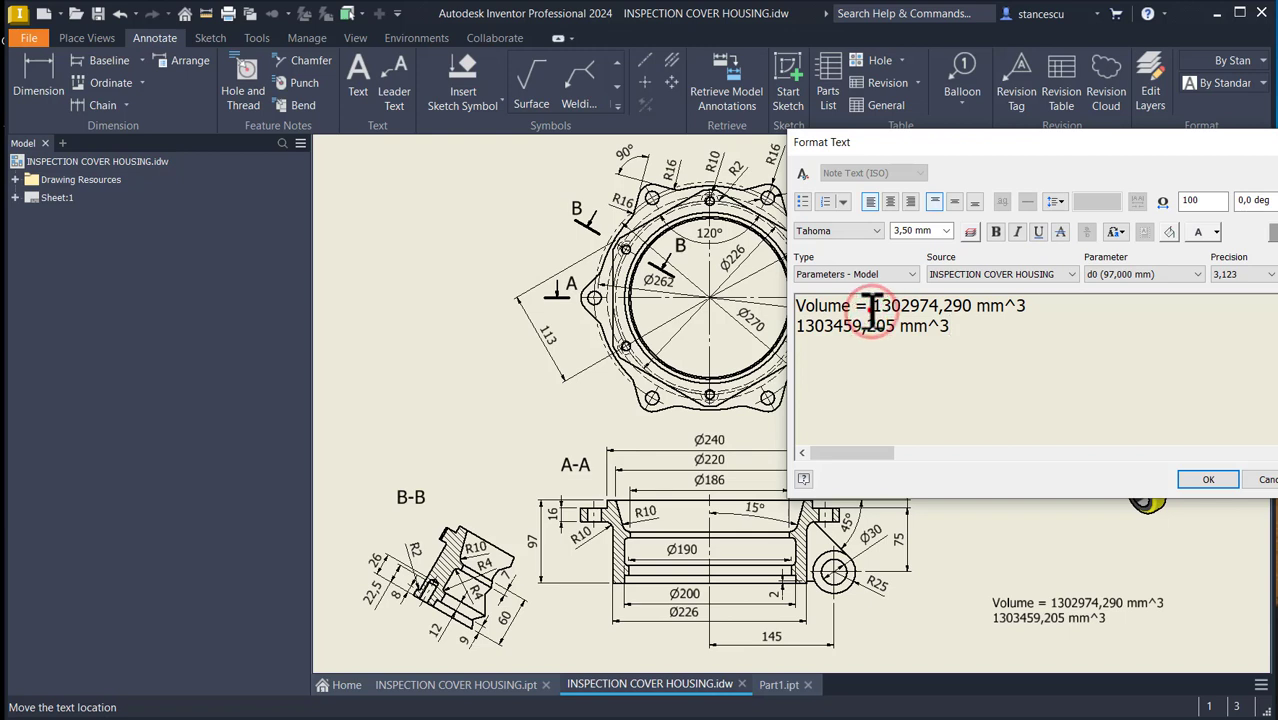
drag(873, 310, 1167, 310)
key(Delete)
key(Delete)
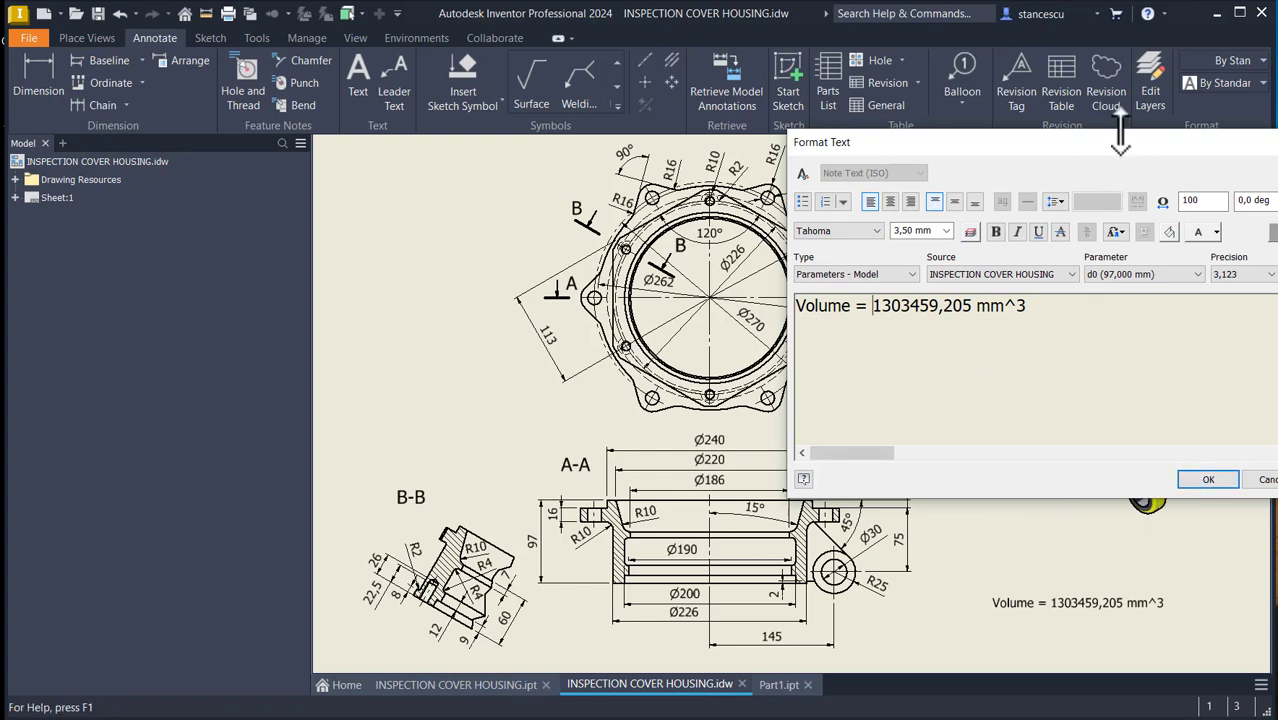
drag(1130, 142, 690, 182)
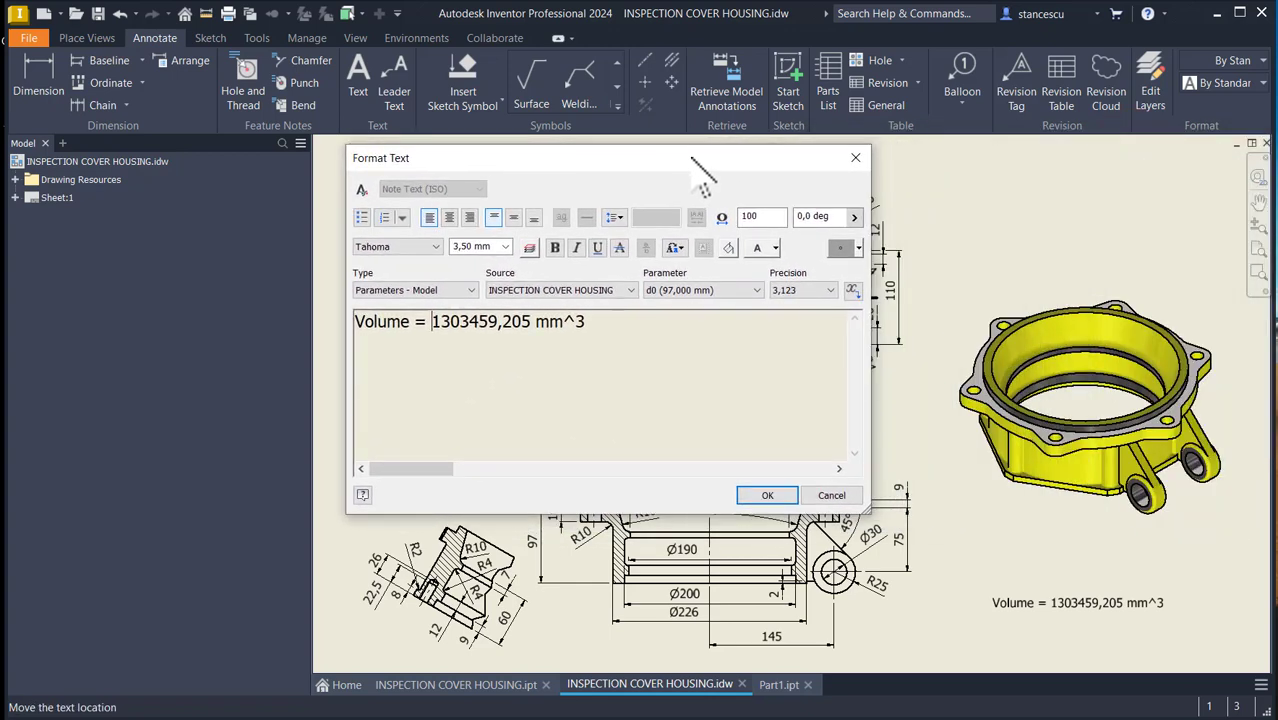
click(768, 496)
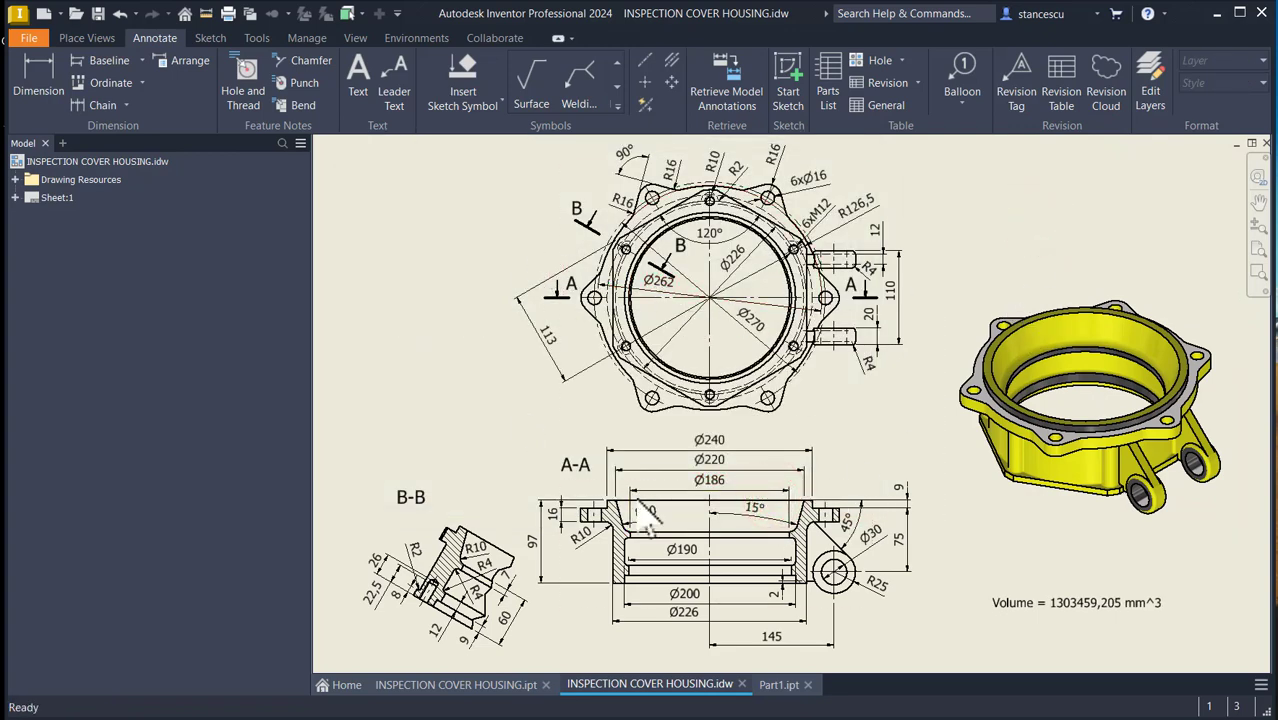
- Assign Part1 the Steel, Carbon material and the Yellow appearance
click(778, 685)
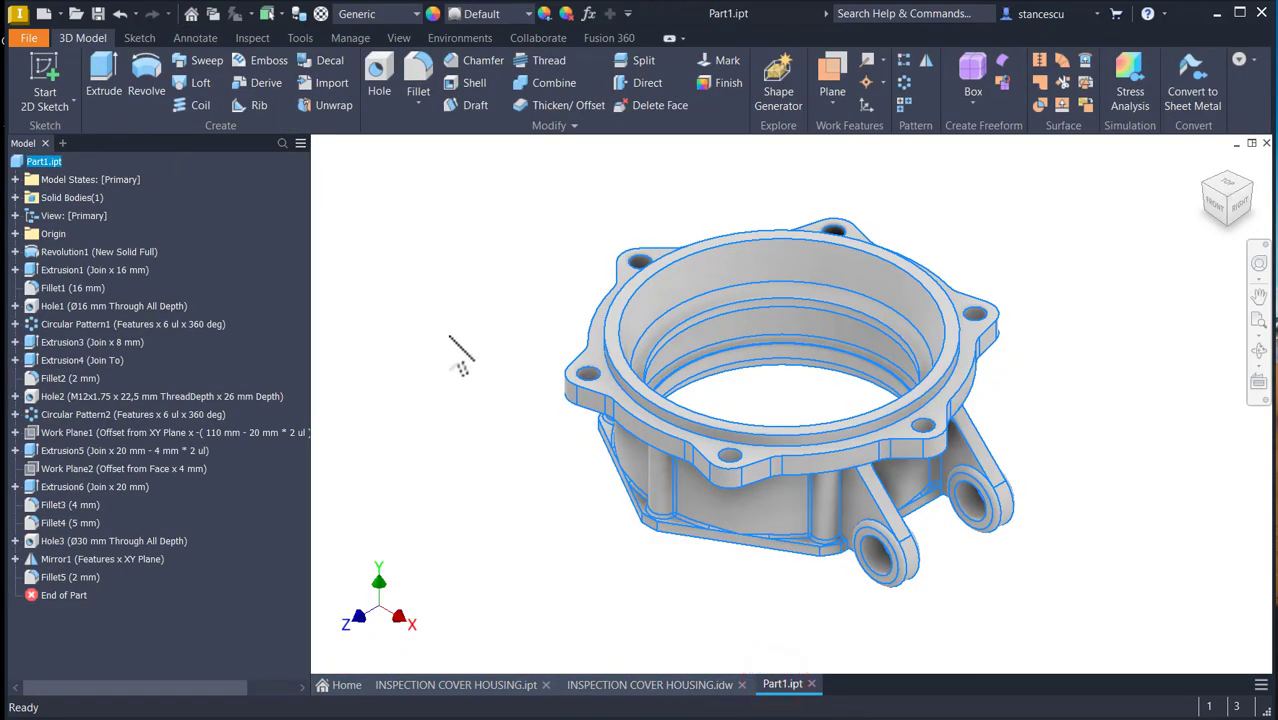
click(456, 296)
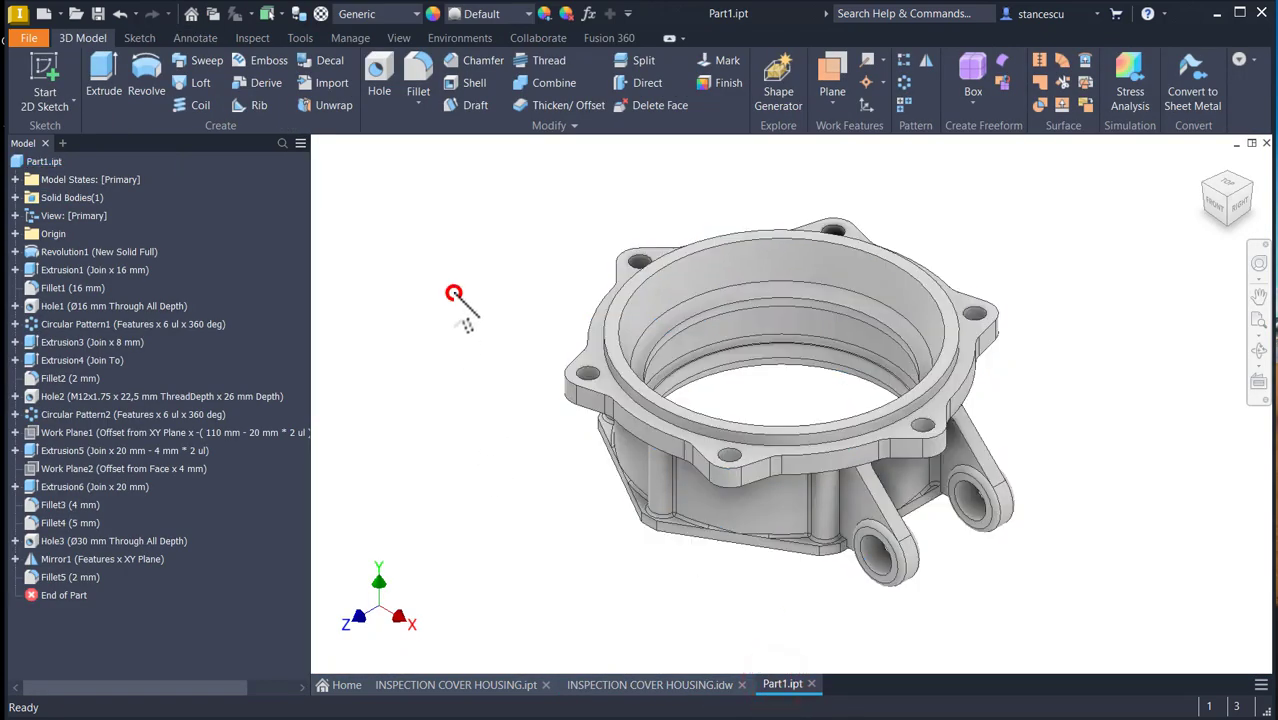
click(388, 14)
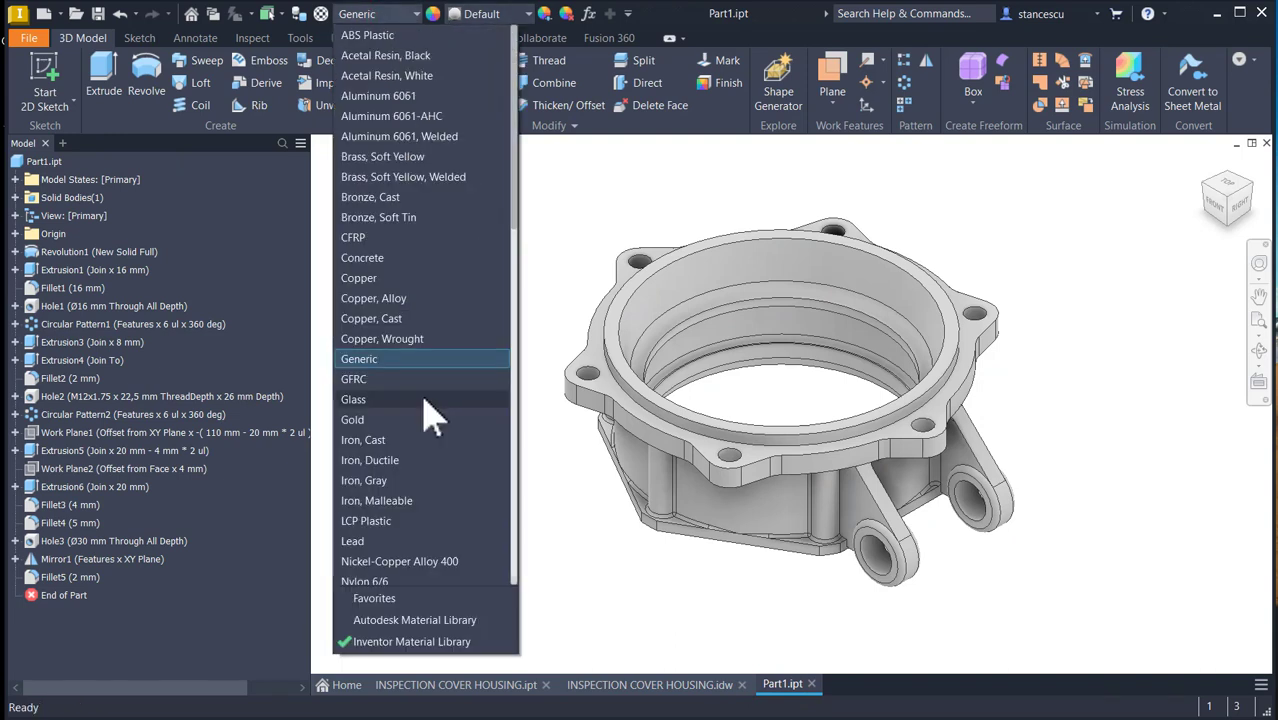
scroll(430, 415, down, 10)
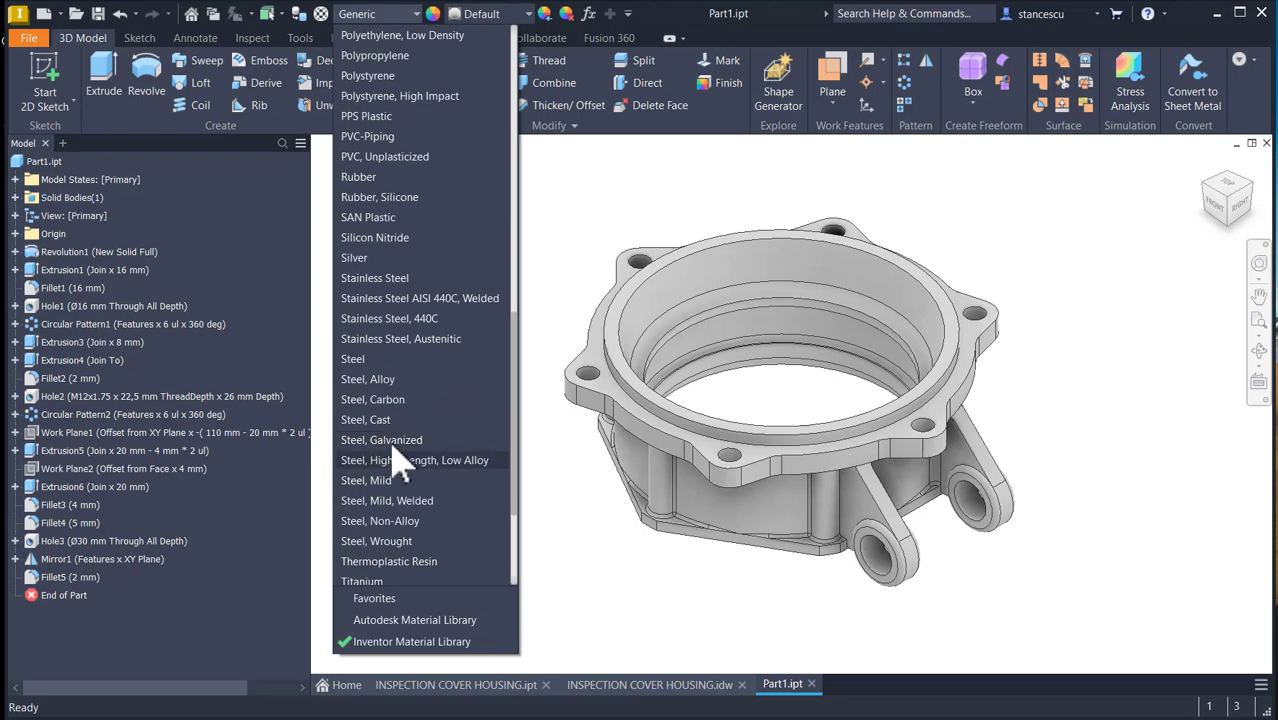
click(389, 399)
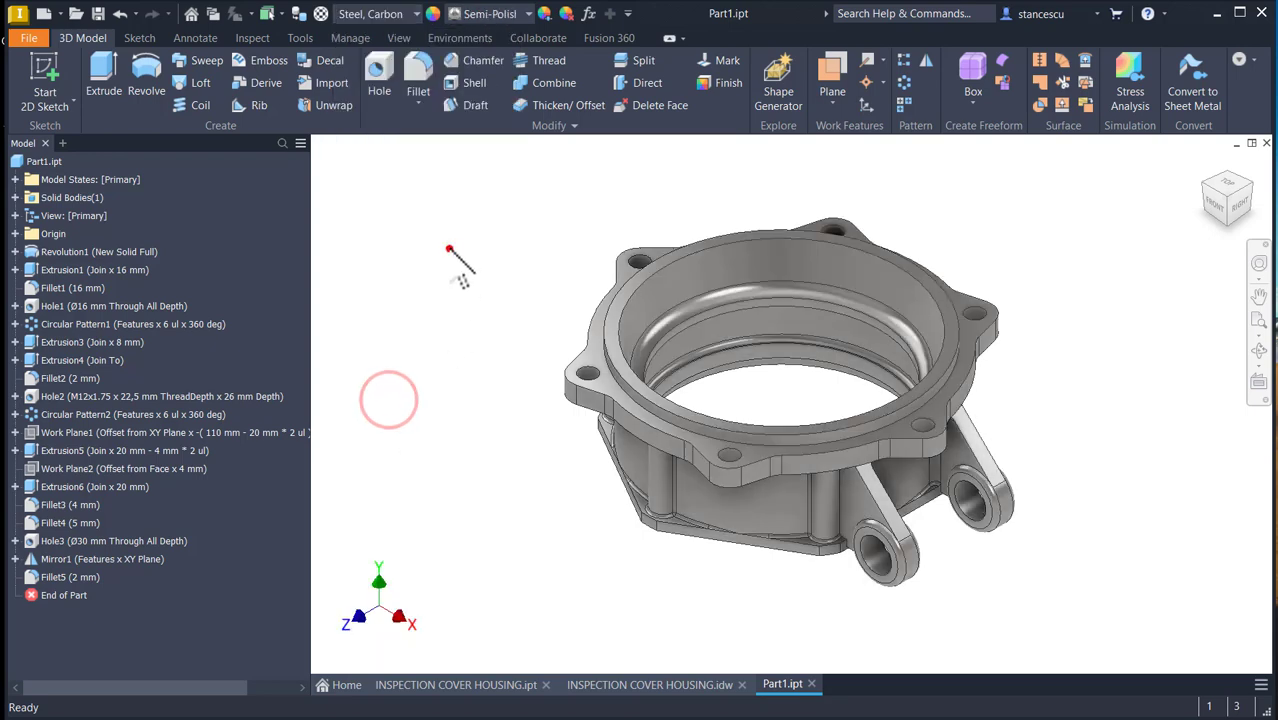
click(528, 13)
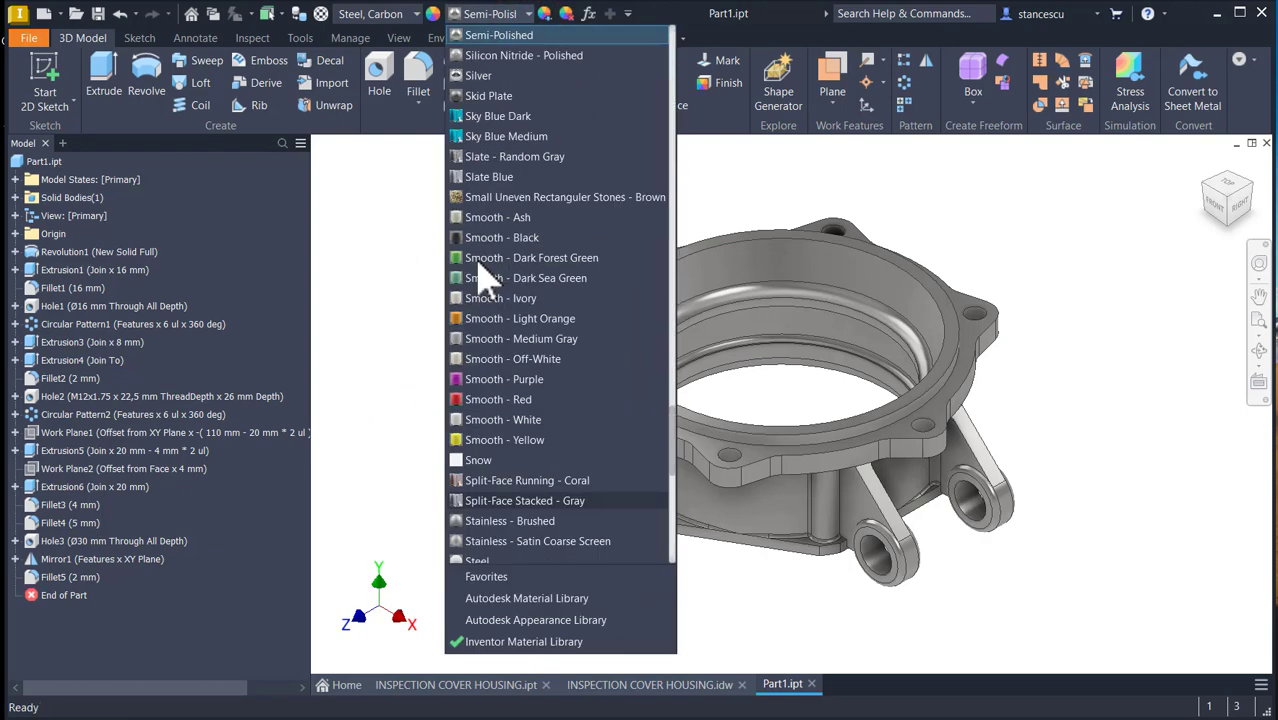
scroll(484, 272, down, 9)
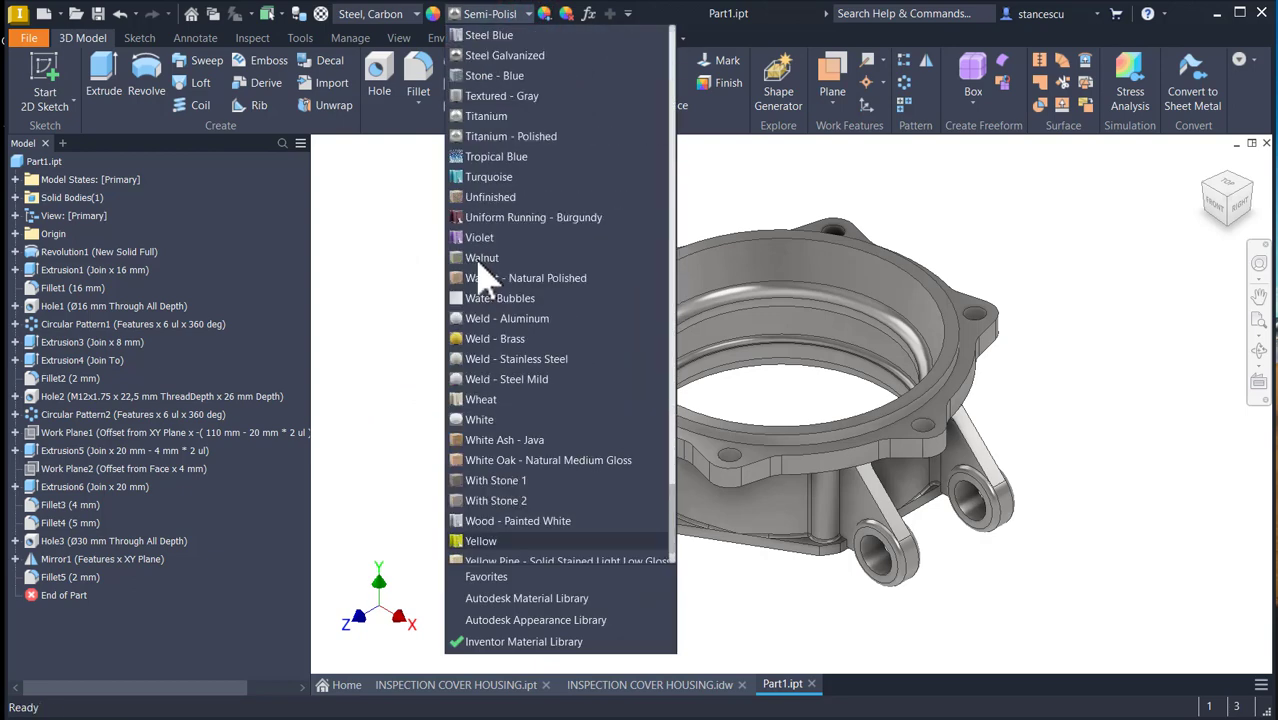
click(497, 543)
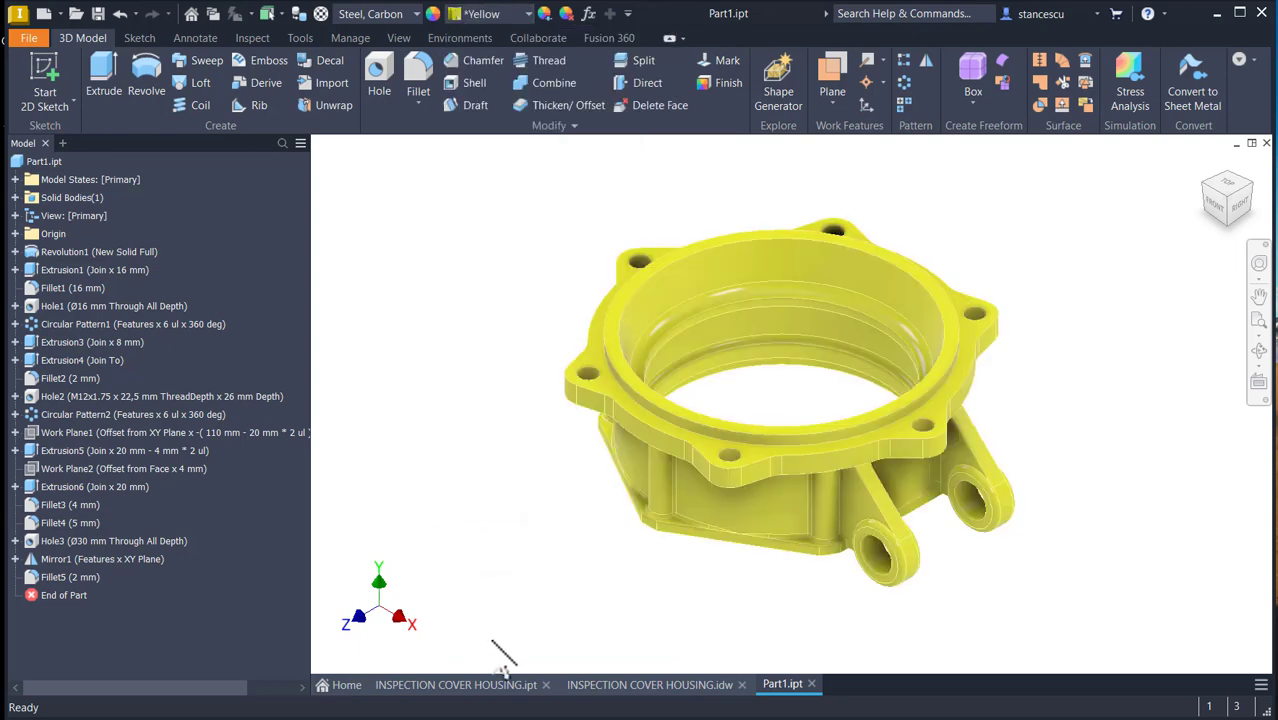
- Check the reference housing's face colours, and select Part1's upper flange face, the raised rim's outer wall and the two narrow inner bore bands
click(450, 685)
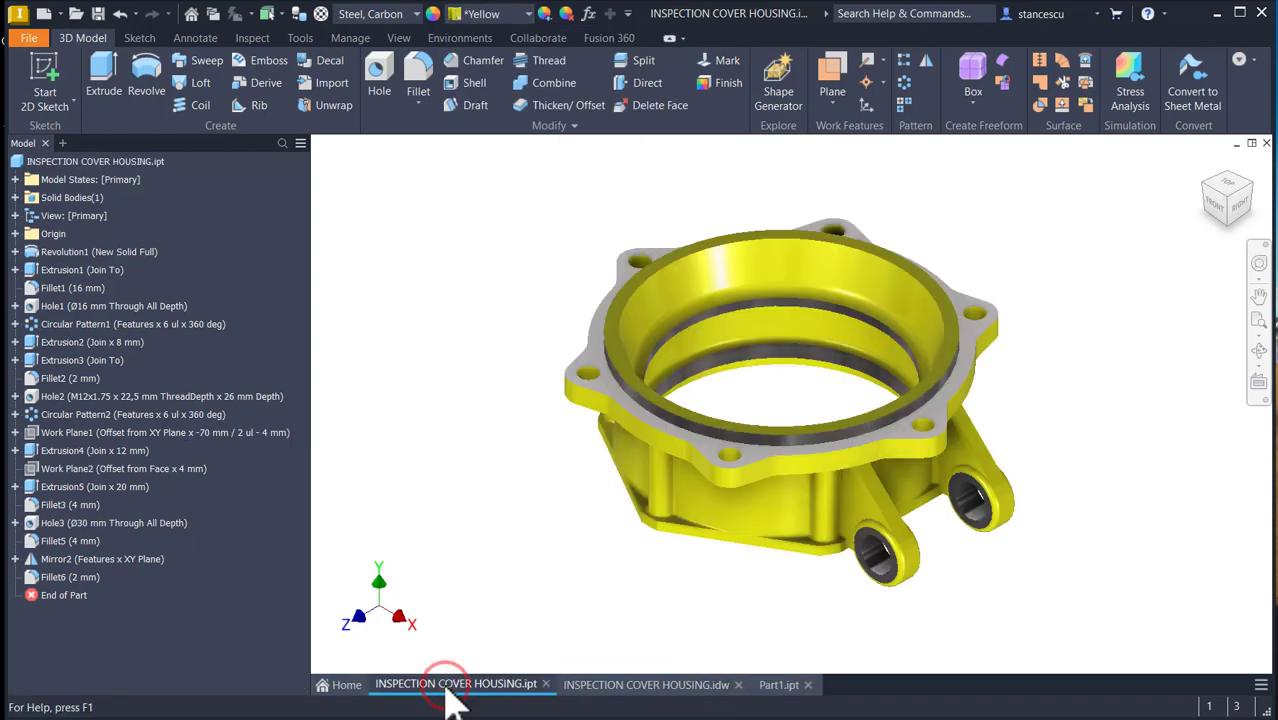
click(772, 686)
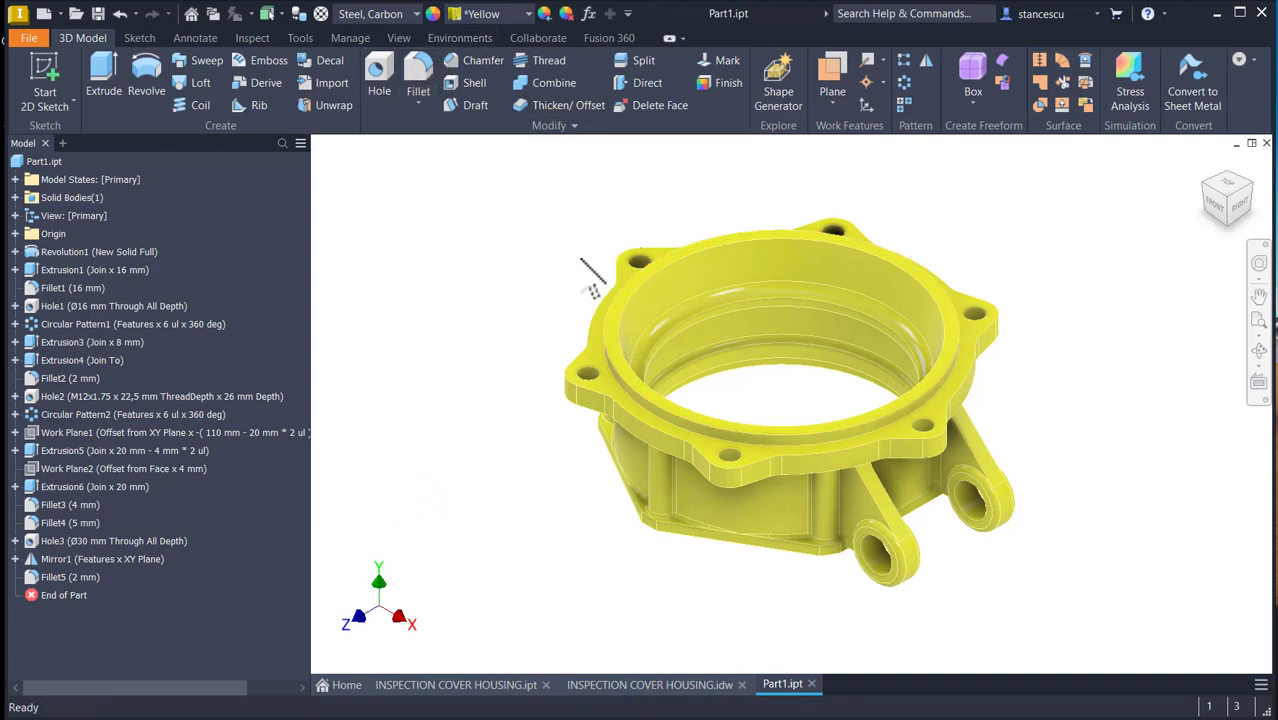
scroll(593, 285, up, 3)
click(621, 417)
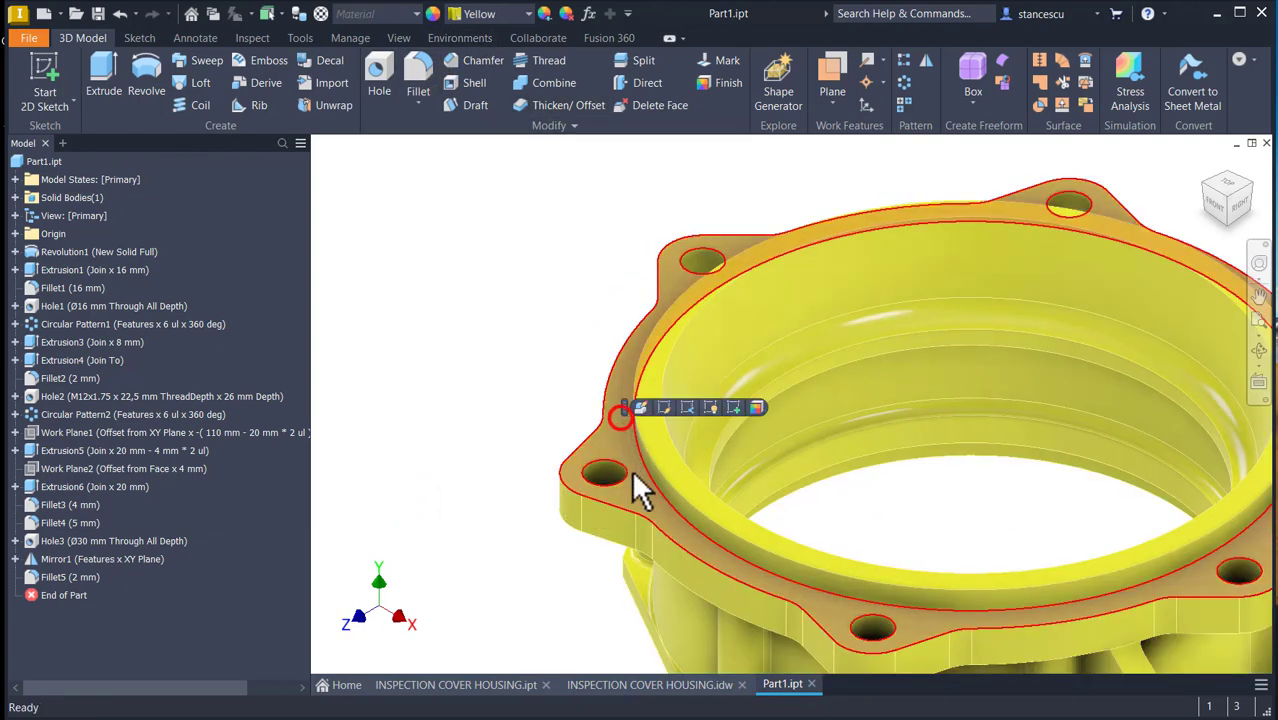
click(702, 518)
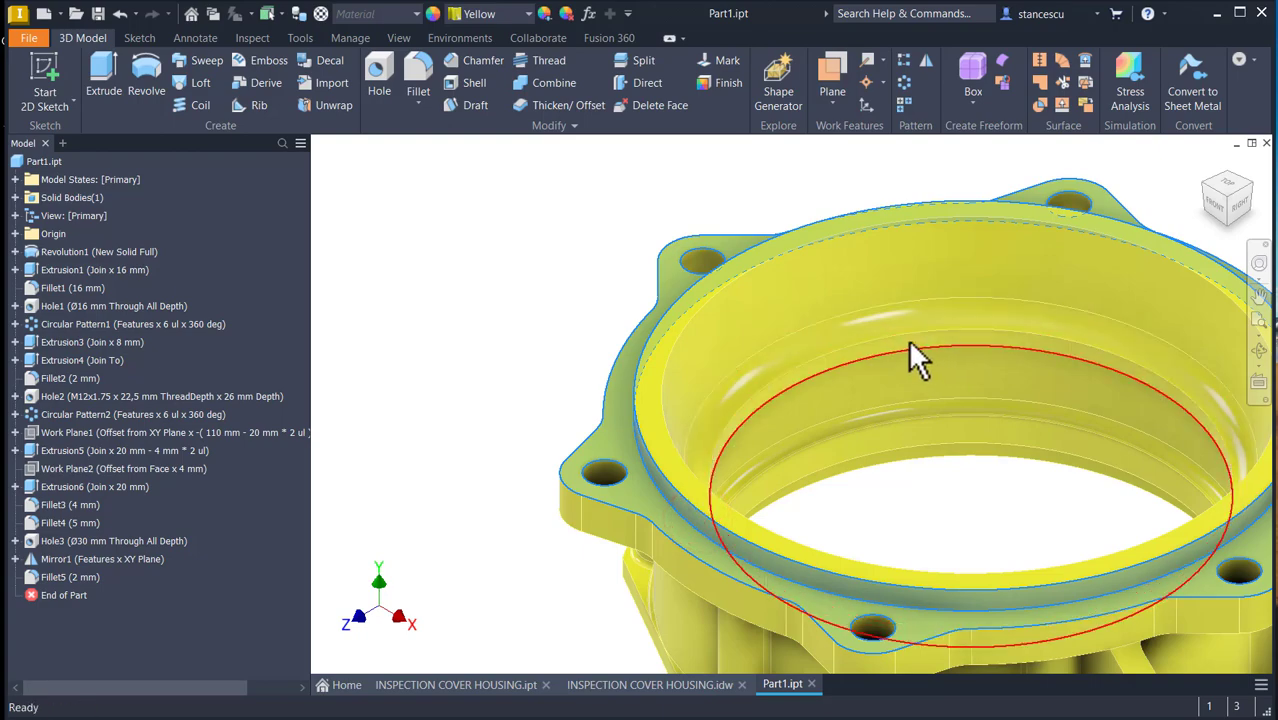
scroll(908, 338, up, 3)
click(899, 342)
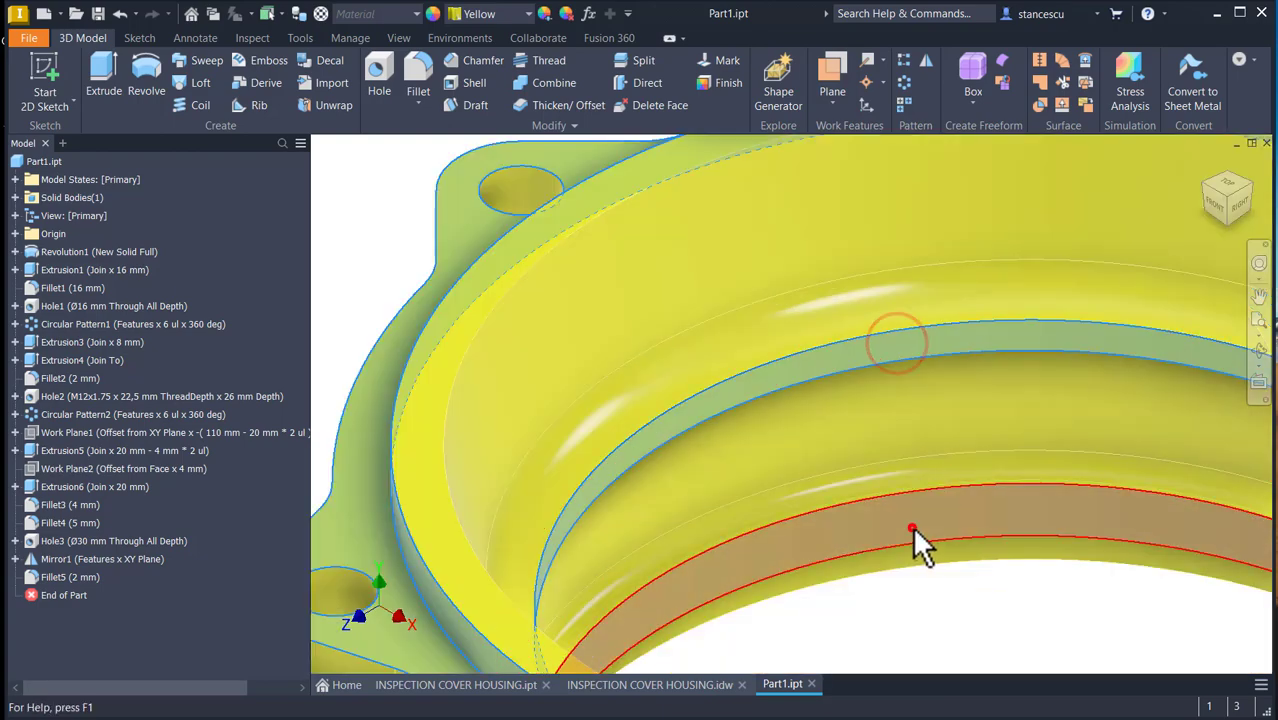
ctrl+click(912, 528)
- Add the lower hexagonal flange face and the bores of both lugs to the face selection
scroll(890, 420, down, 4)
shift+middle_drag(884, 425, 807, 599)
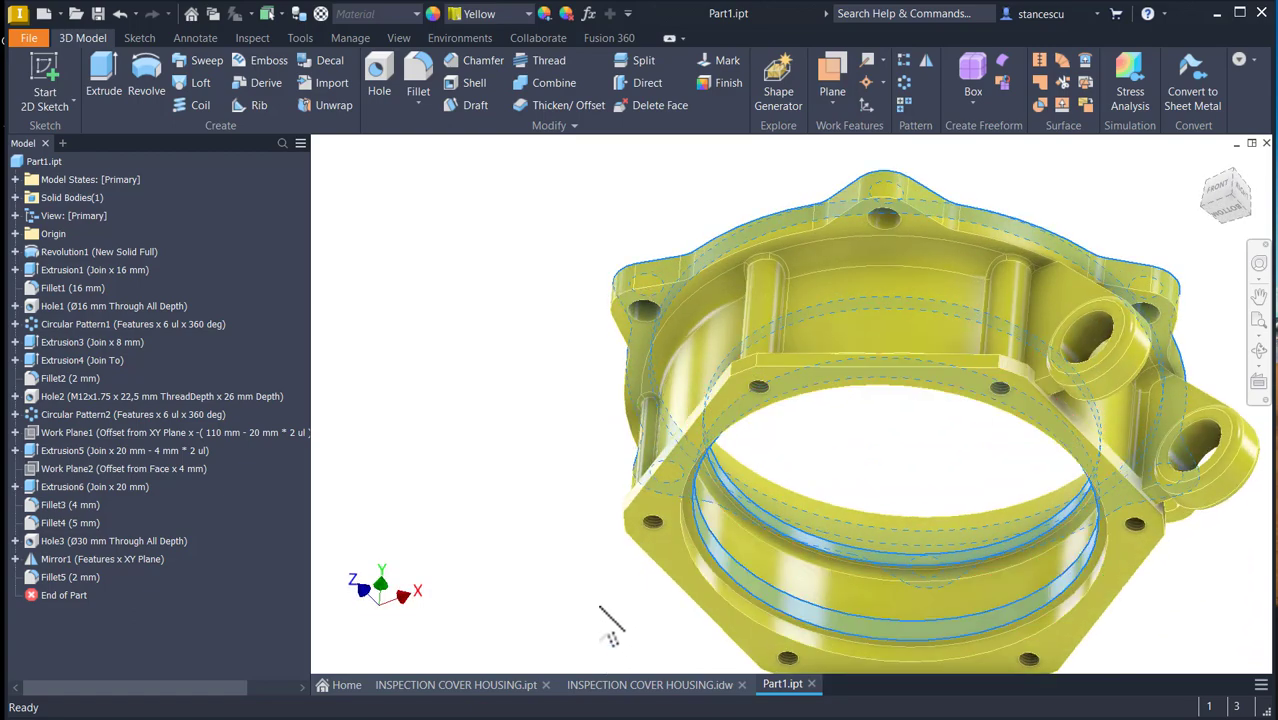
ctrl+click(675, 551)
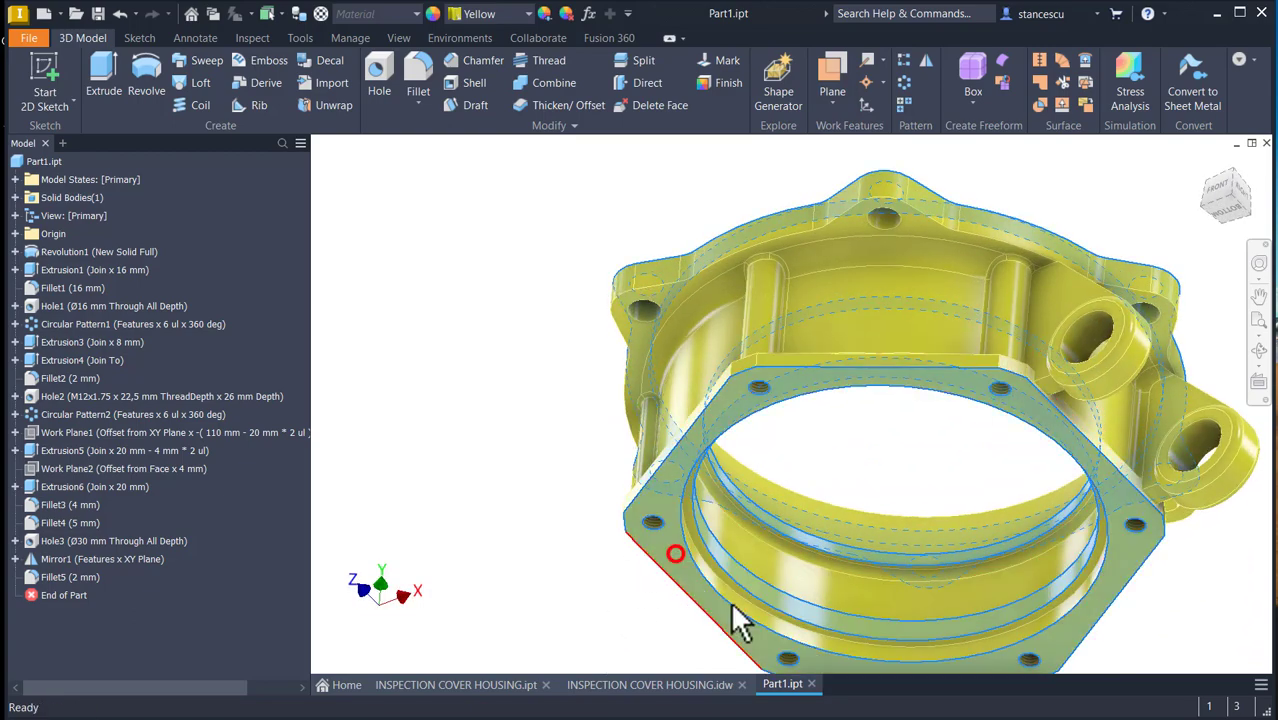
scroll(1082, 335, up, 2)
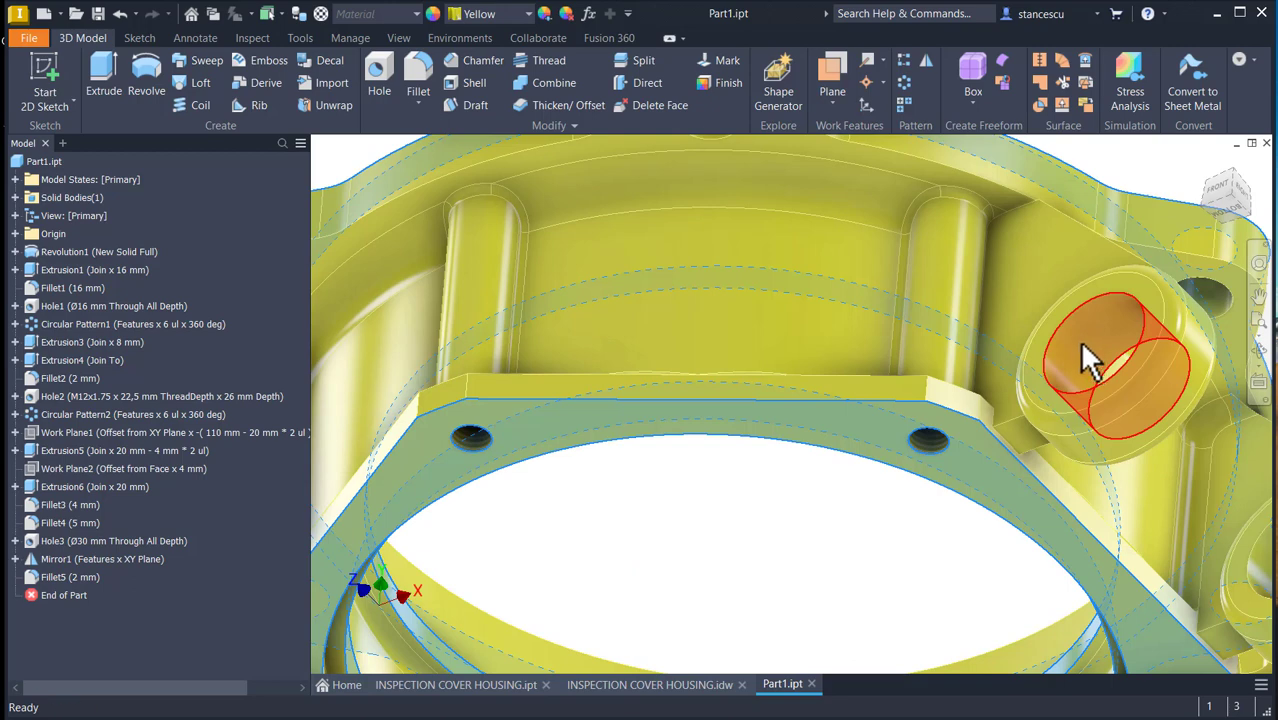
shift+middle_drag(1081, 345, 871, 455)
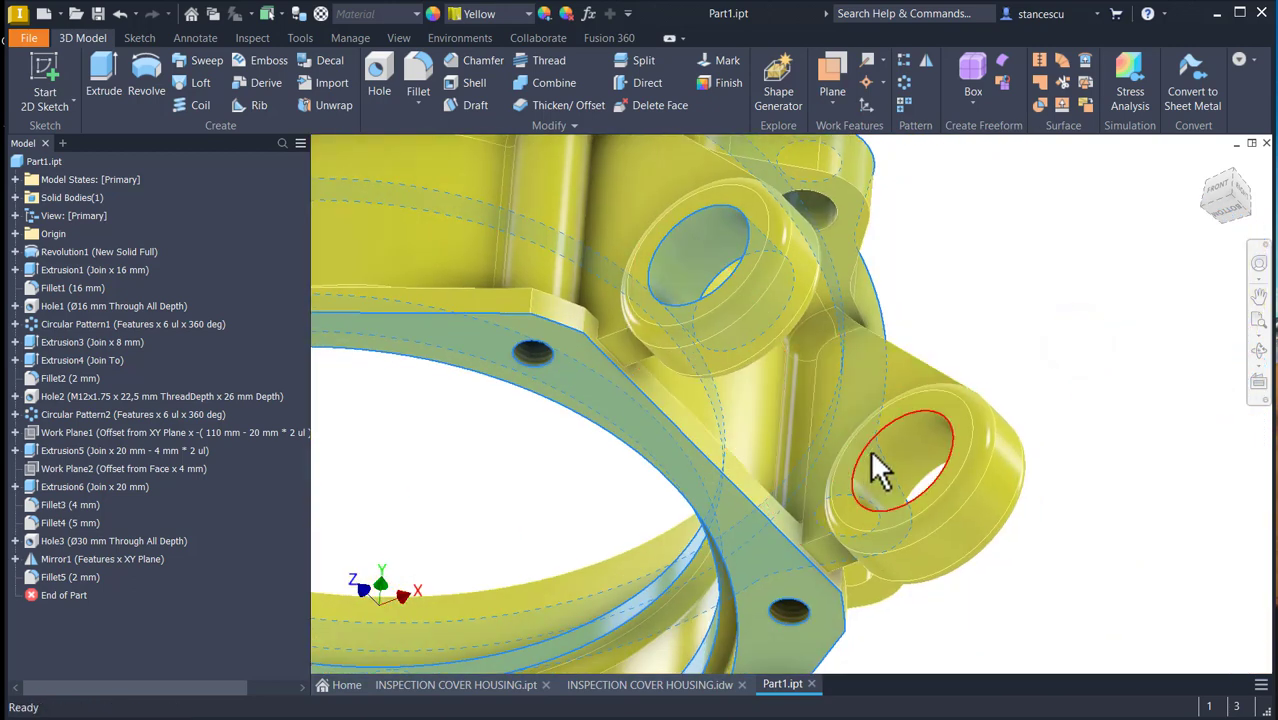
ctrl+click(887, 451)
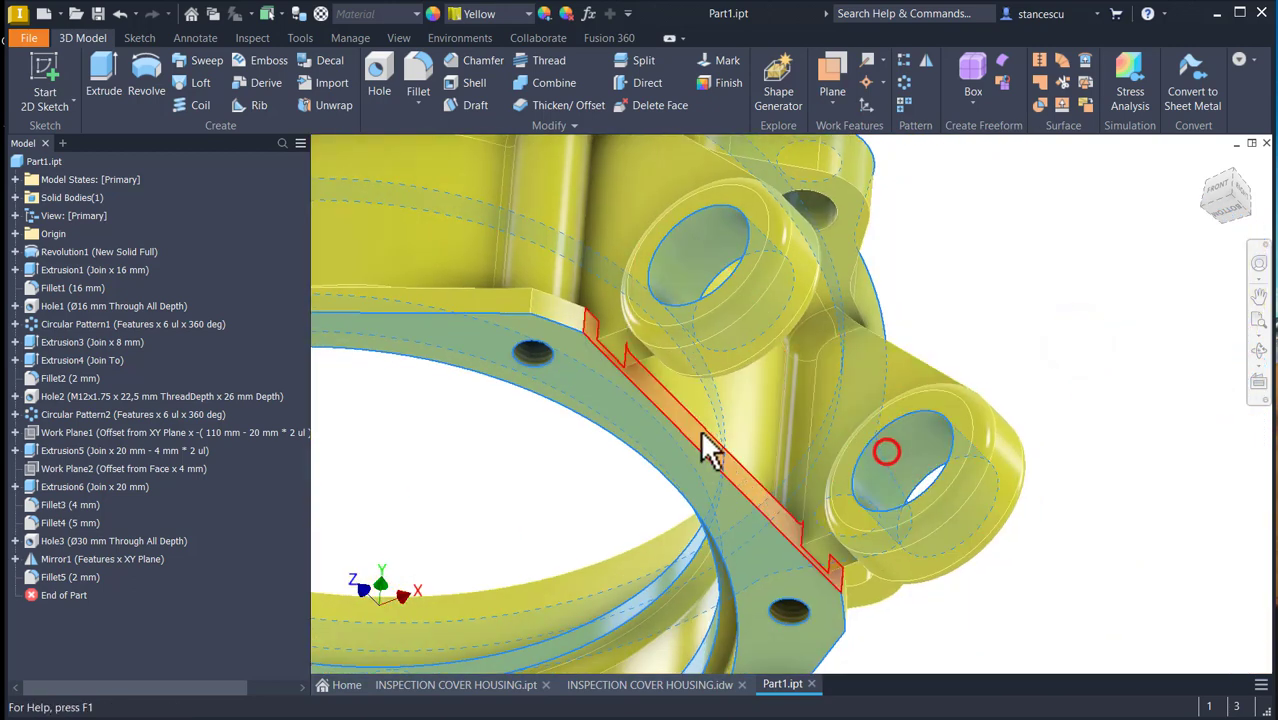
- Add the ring-shaped end faces on both sides of the two lugs to the face selection
ctrl+click(647, 310)
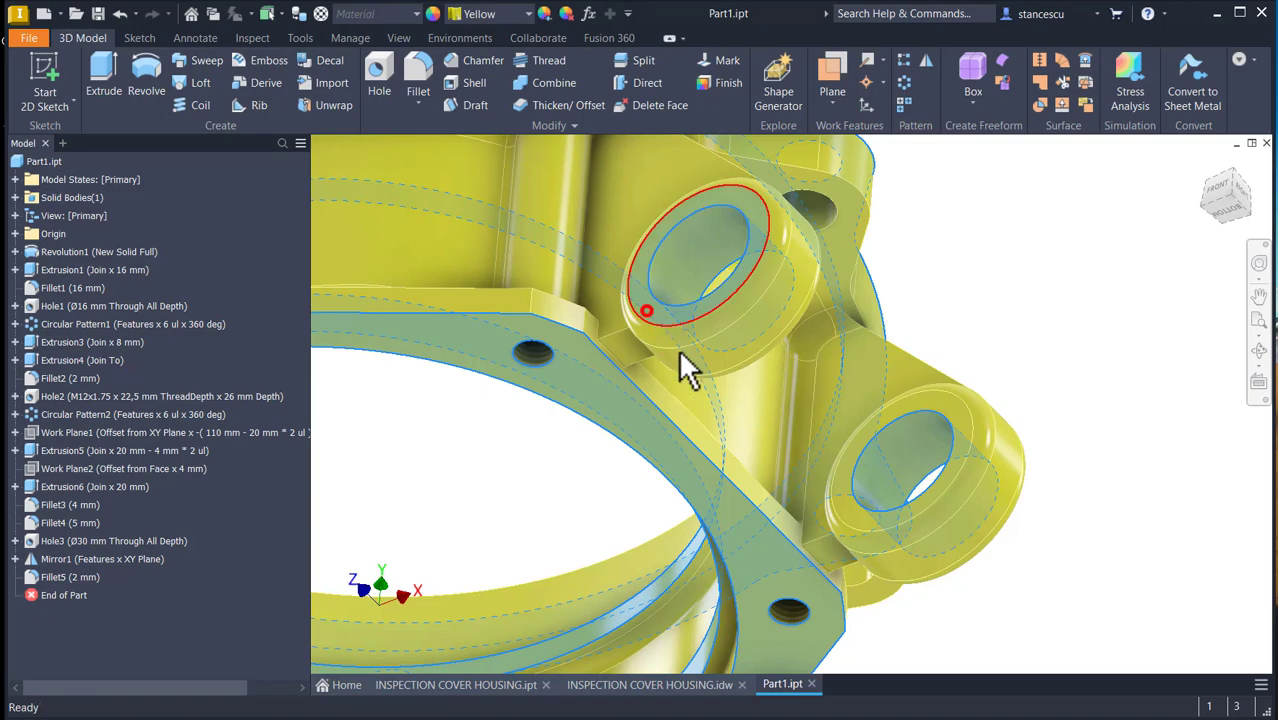
ctrl+click(935, 400)
shift+middle_drag(1156, 562, 930, 560)
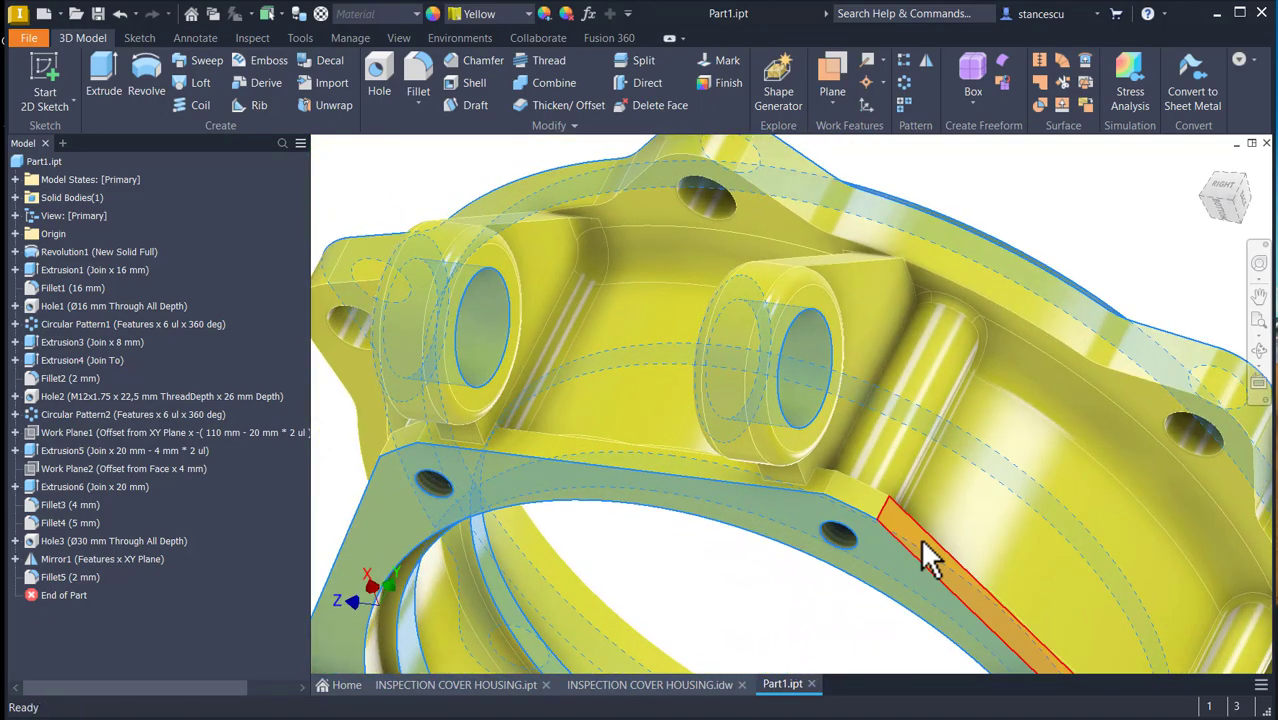
ctrl+click(490, 256)
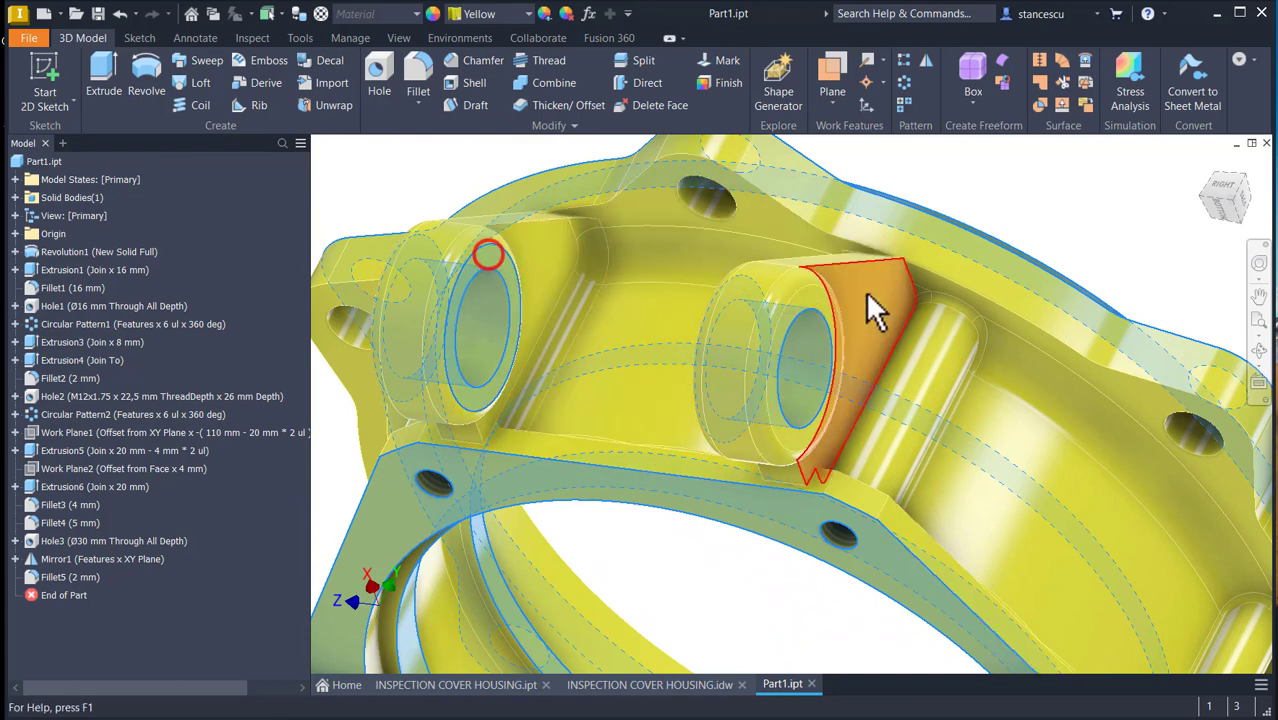
ctrl+click(816, 297)
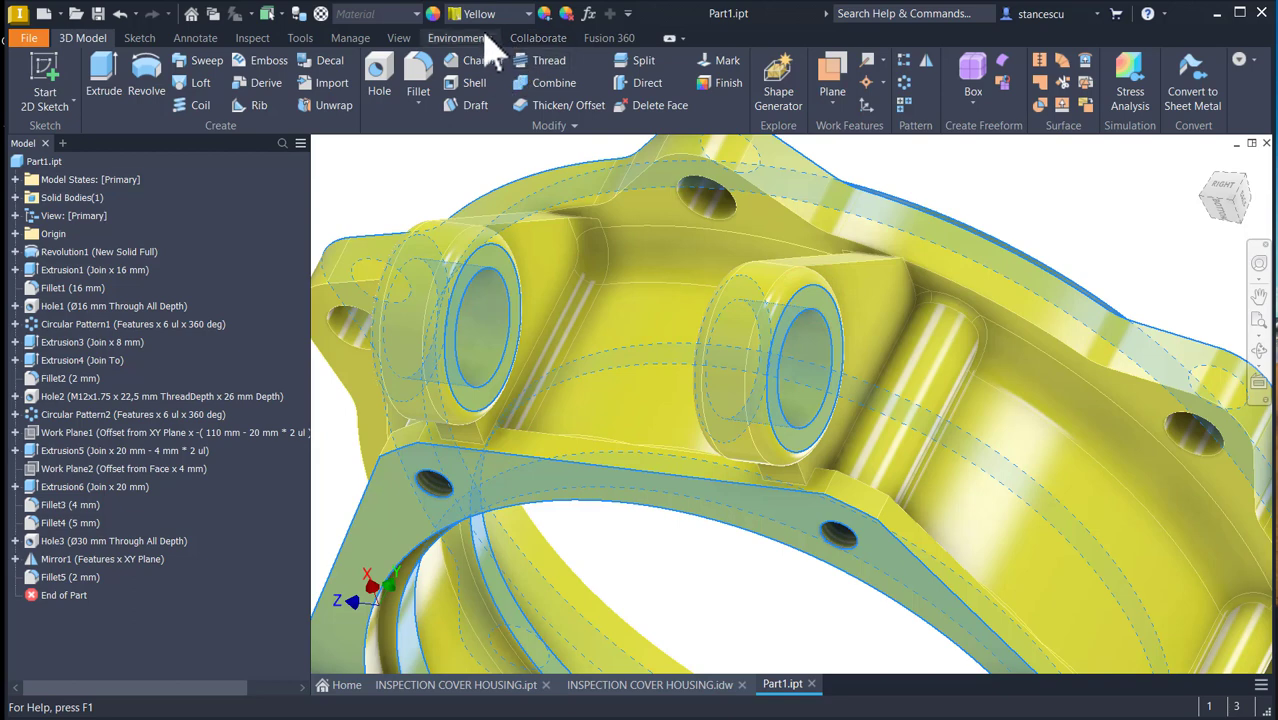
- Apply the Steel - Polished appearance to the selected faces and restore the home view
click(527, 14)
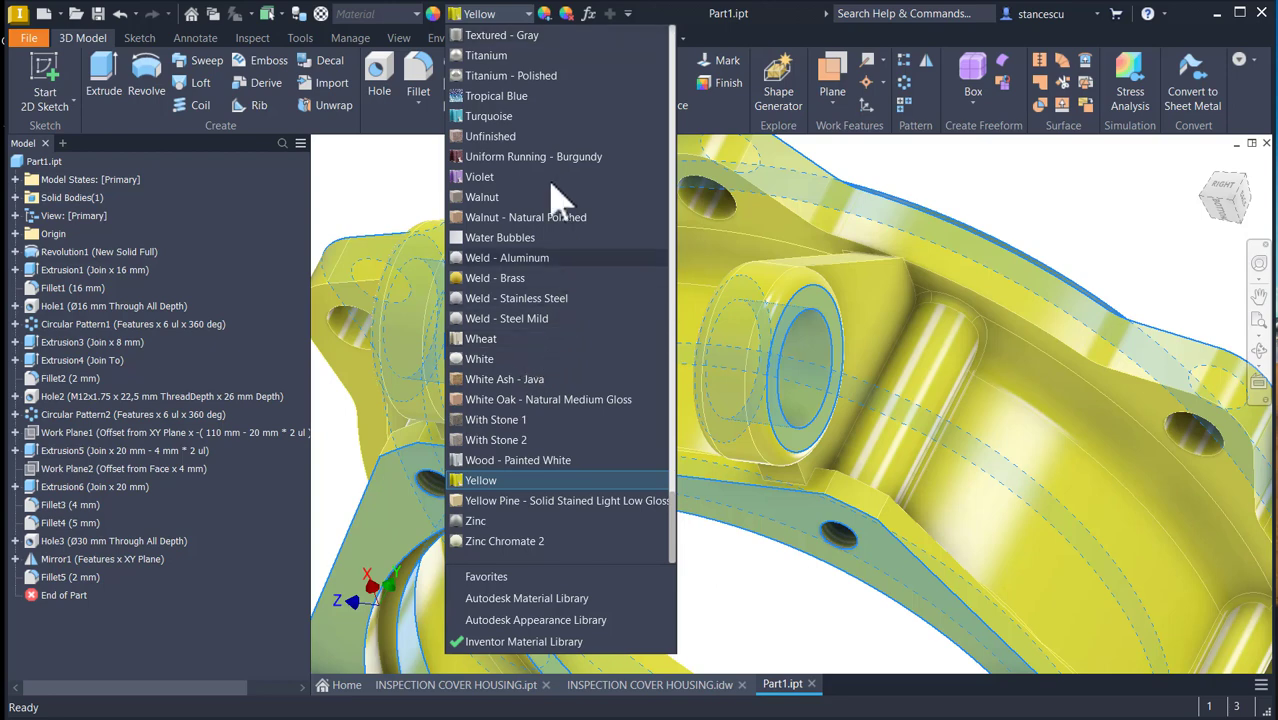
scroll(500, 135, up, 1)
scroll(500, 135, up, 3)
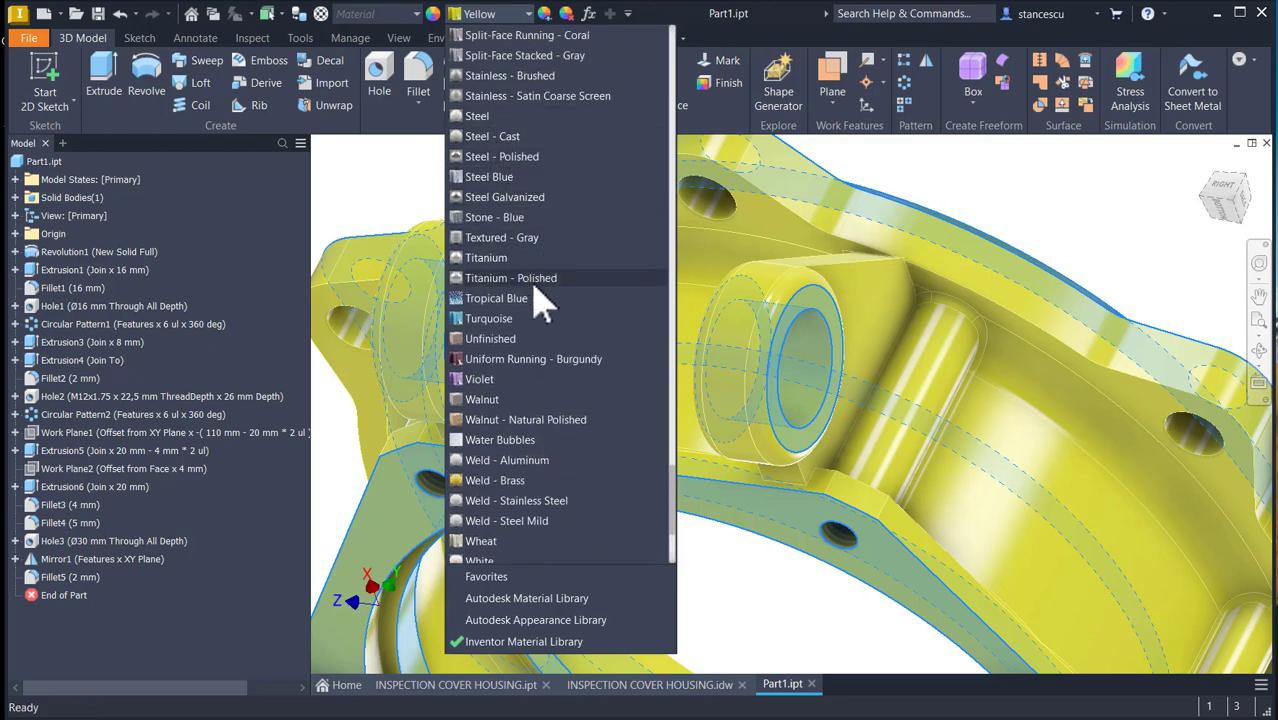
click(519, 156)
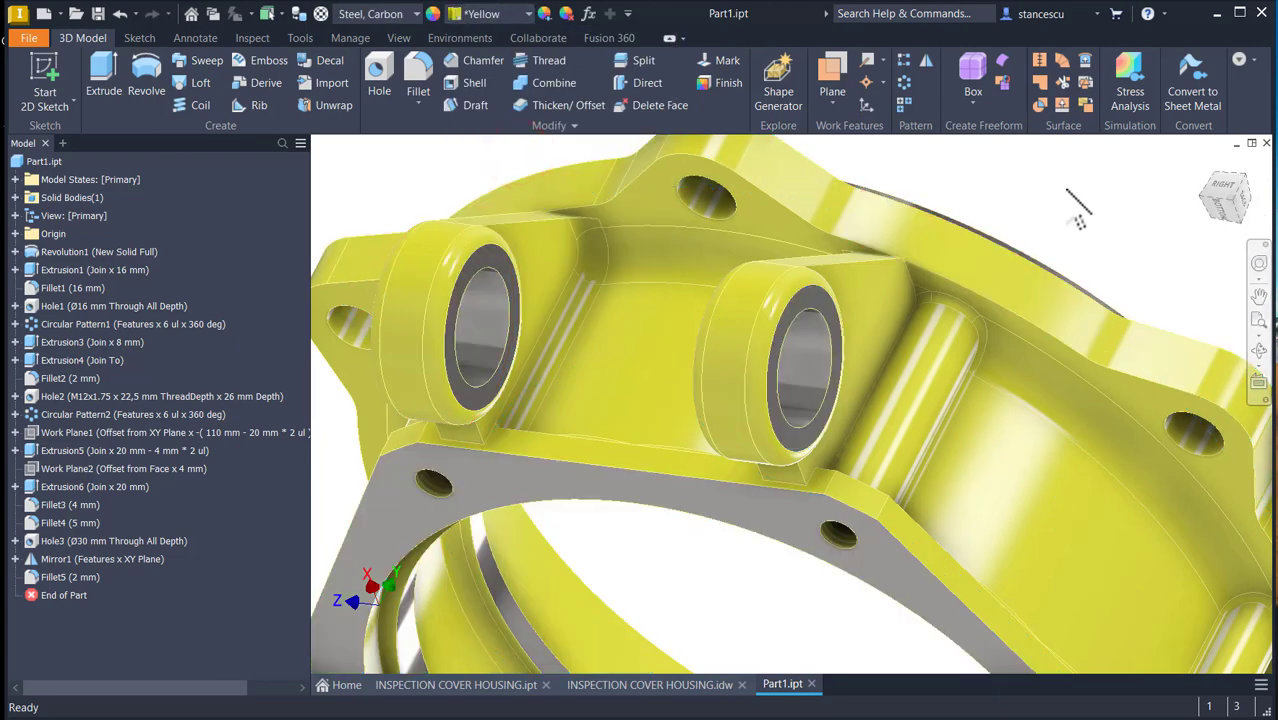
click(1066, 188)
key(F6)
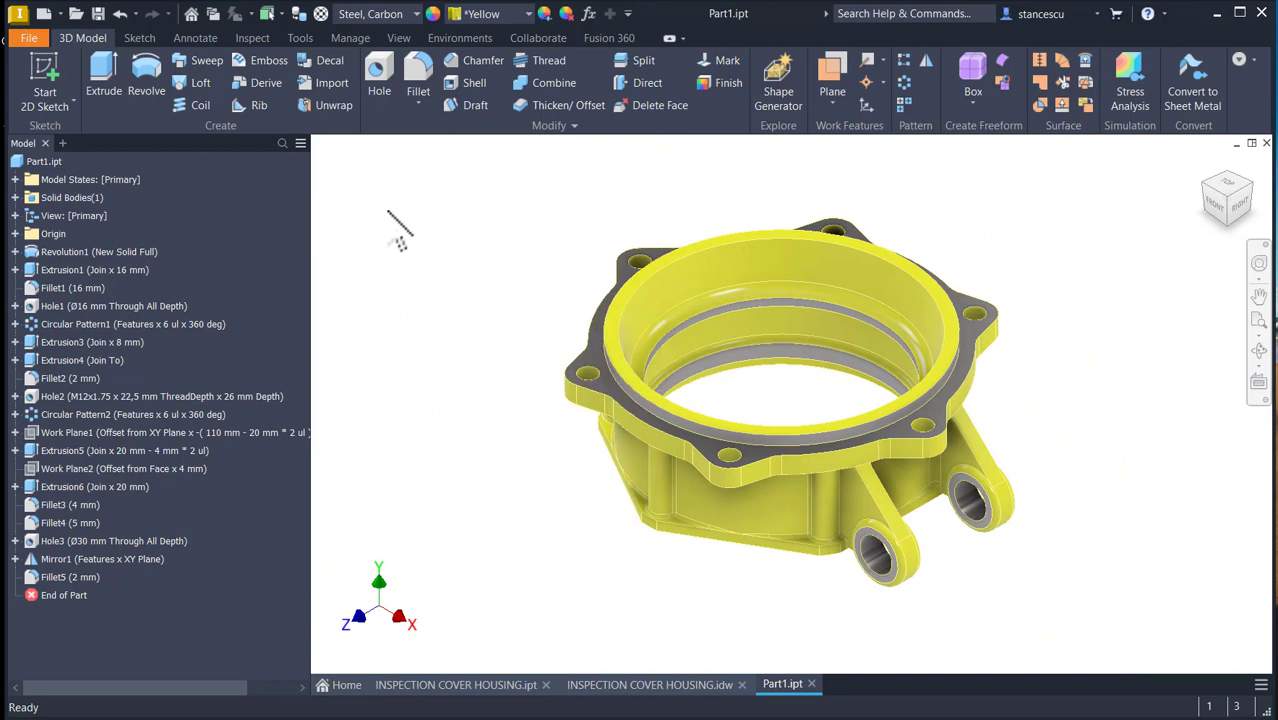
- Compare Part1's shape and face colours with the reference INSPECTION COVER HOUSING part, and return to Part1
click(512, 686)
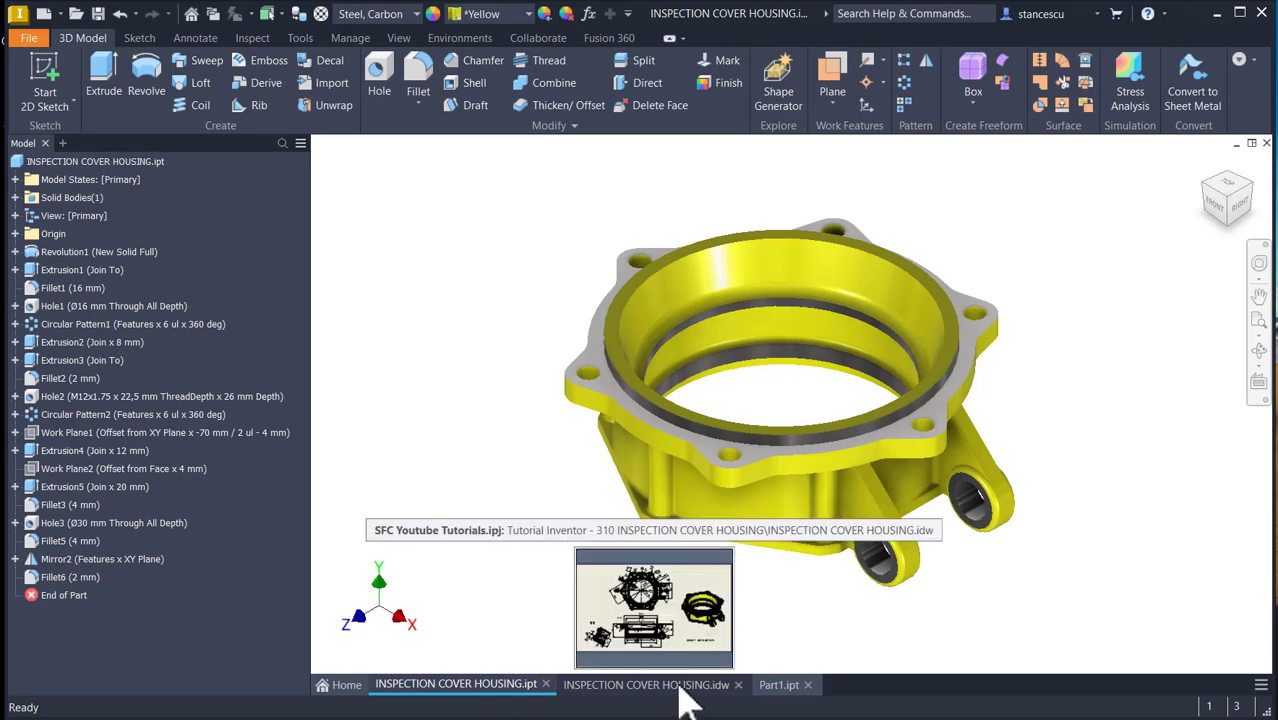
click(778, 686)
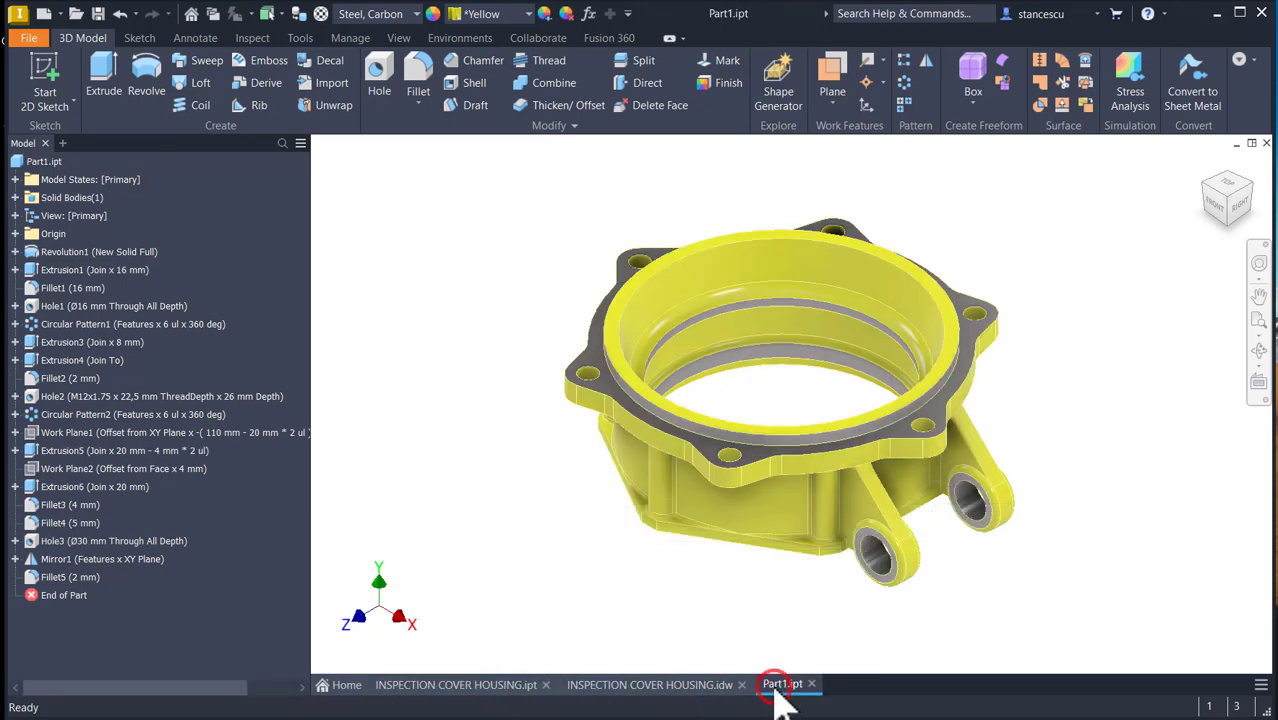
click(465, 686)
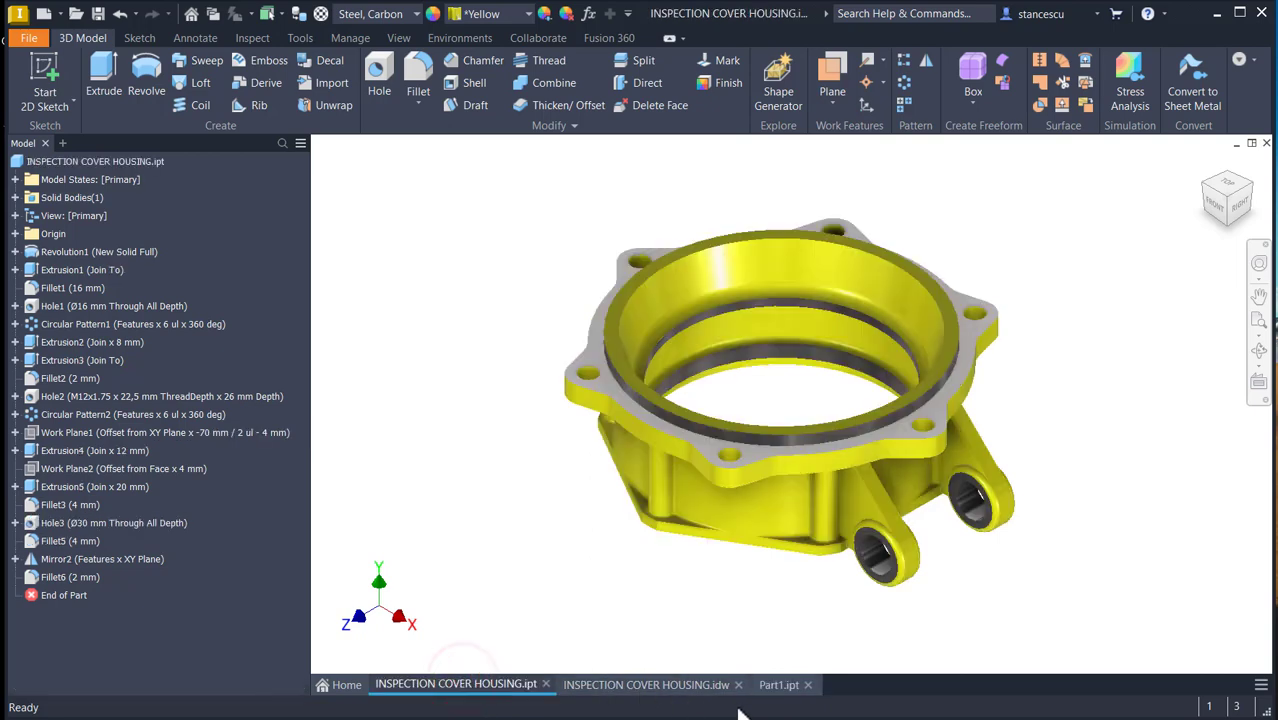
click(772, 686)
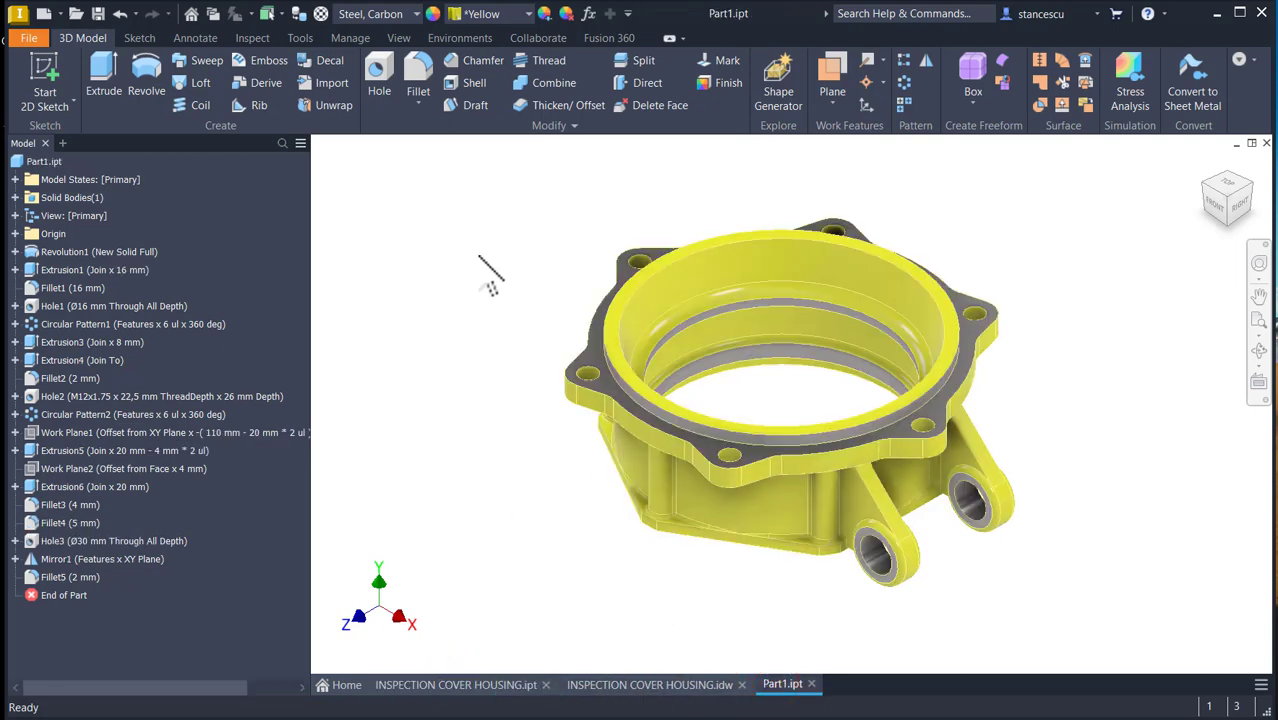